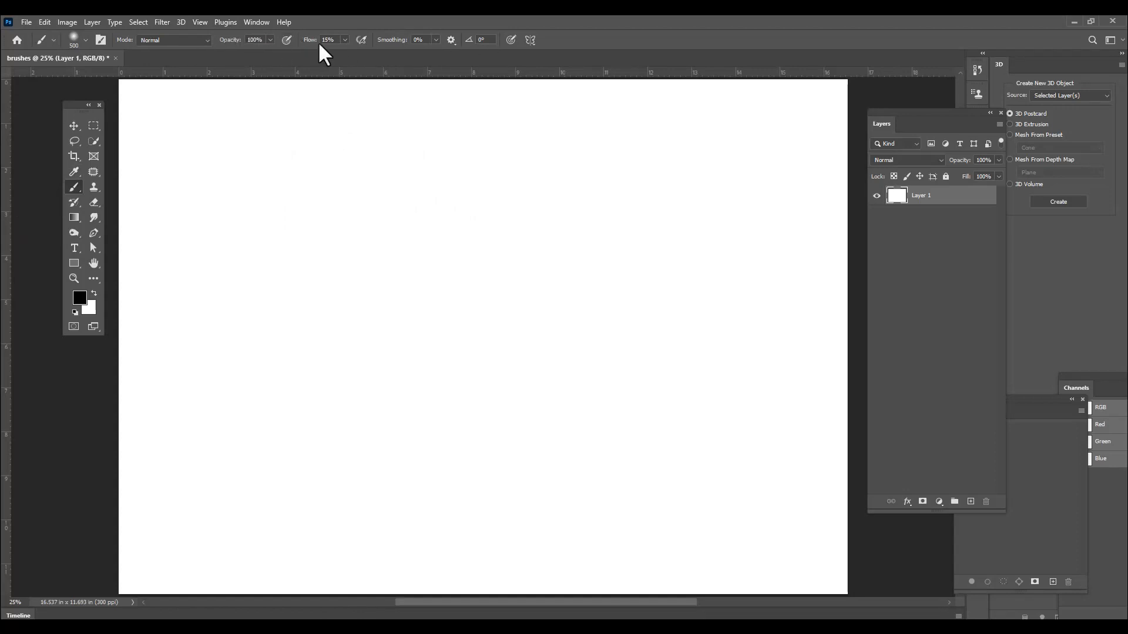
# Set the brush flow to 100% and shift the floating toolbox slightly away from the canvas
pyautogui.click(191, 40)
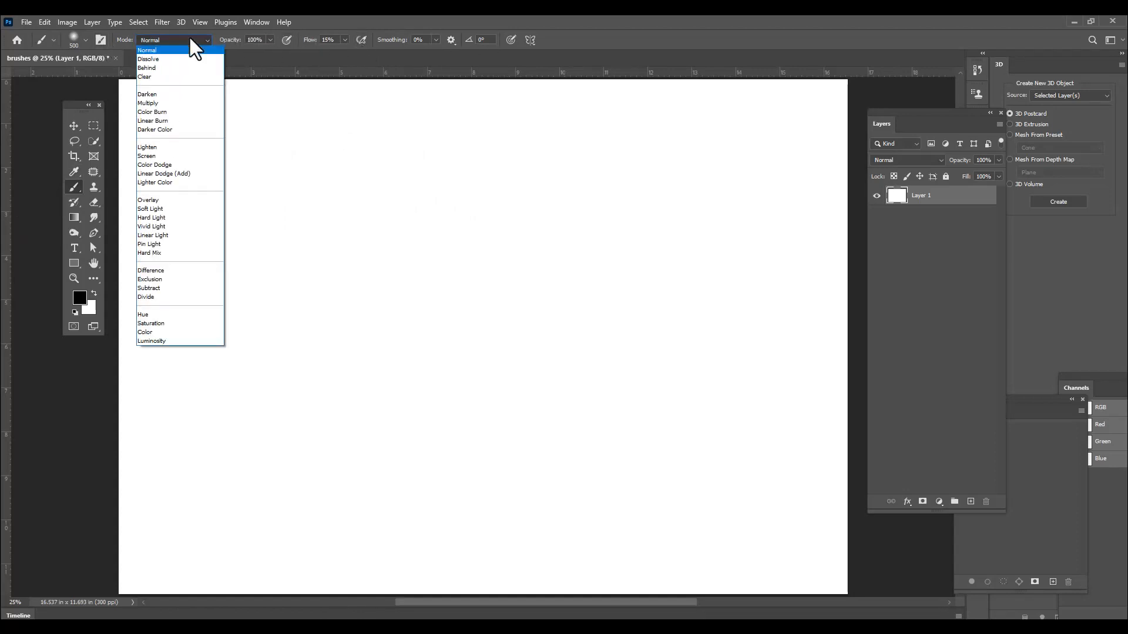
pyautogui.click(190, 39)
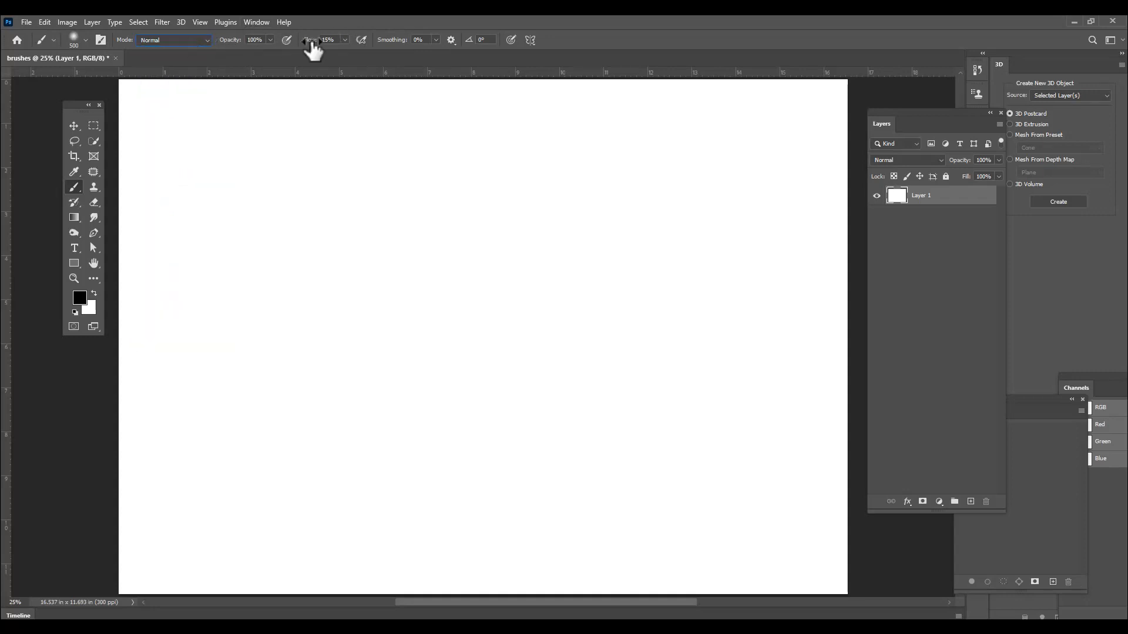
pyautogui.click(345, 40)
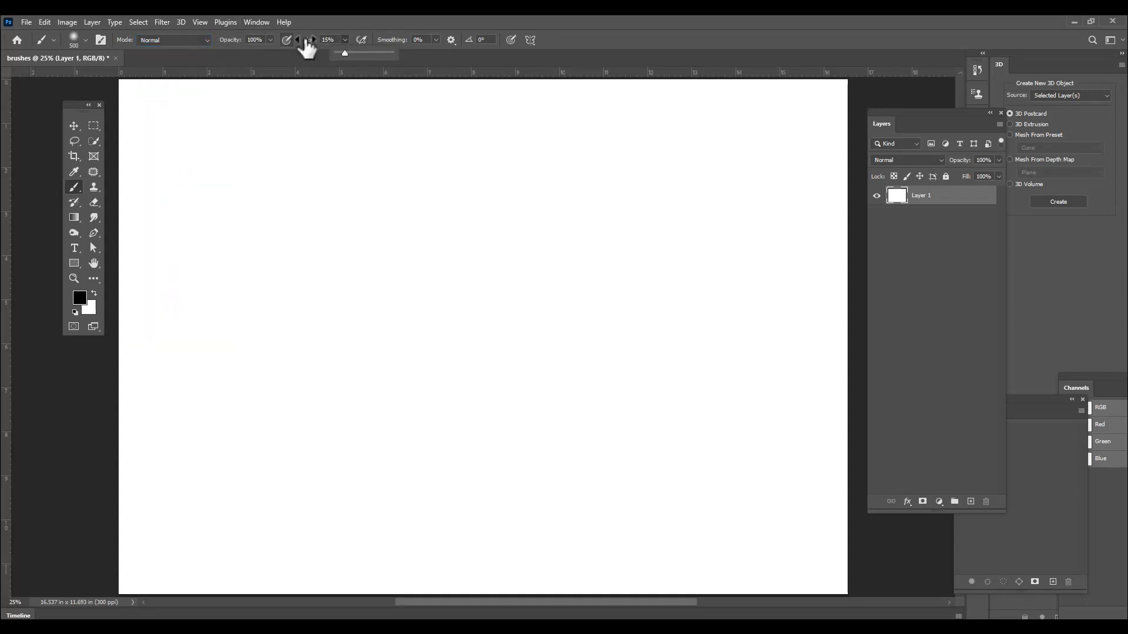
pyautogui.moveTo(345, 53); pyautogui.dragTo(421, 59)
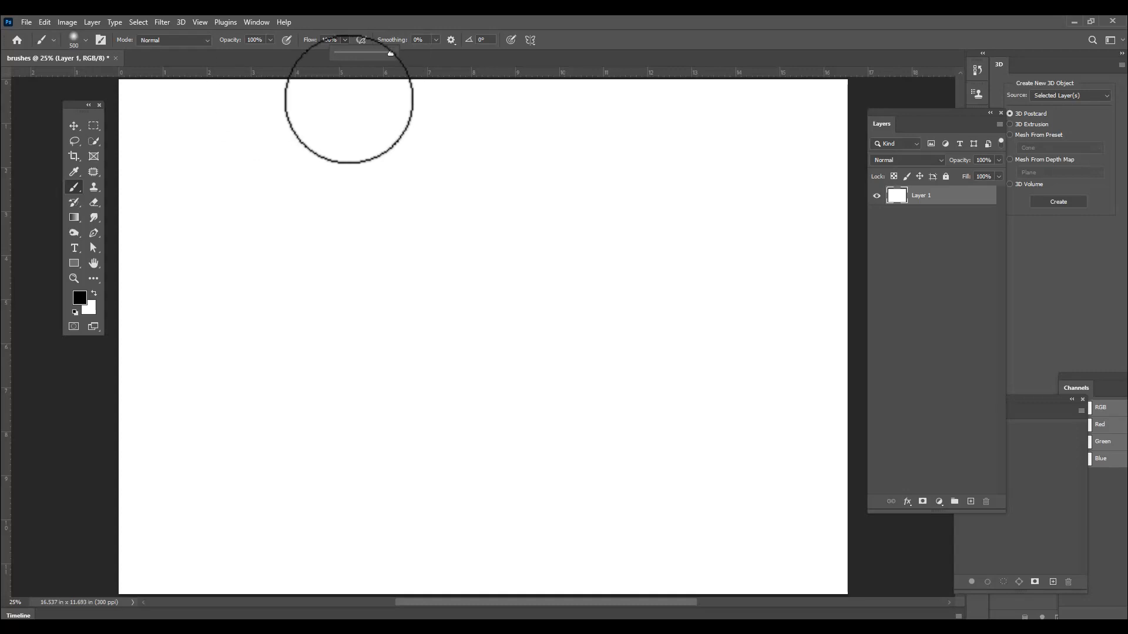
pyautogui.moveTo(83, 110); pyautogui.dragTo(71, 110)
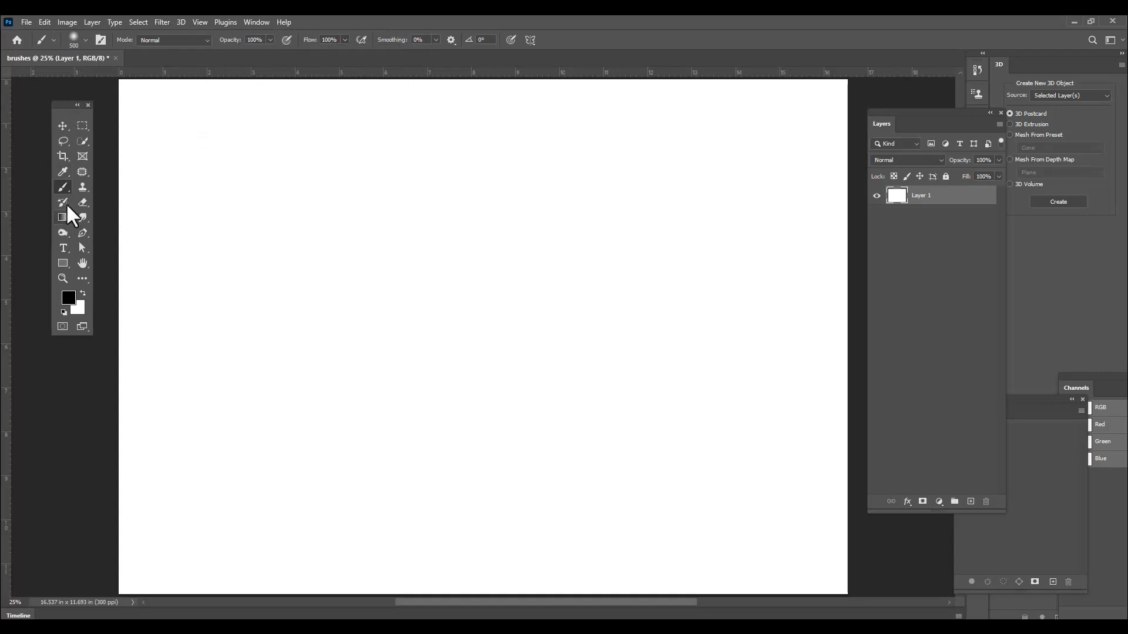
# Set the foreground colour to red #f52c2c
pyautogui.click(69, 297)
pyautogui.click(677, 187)
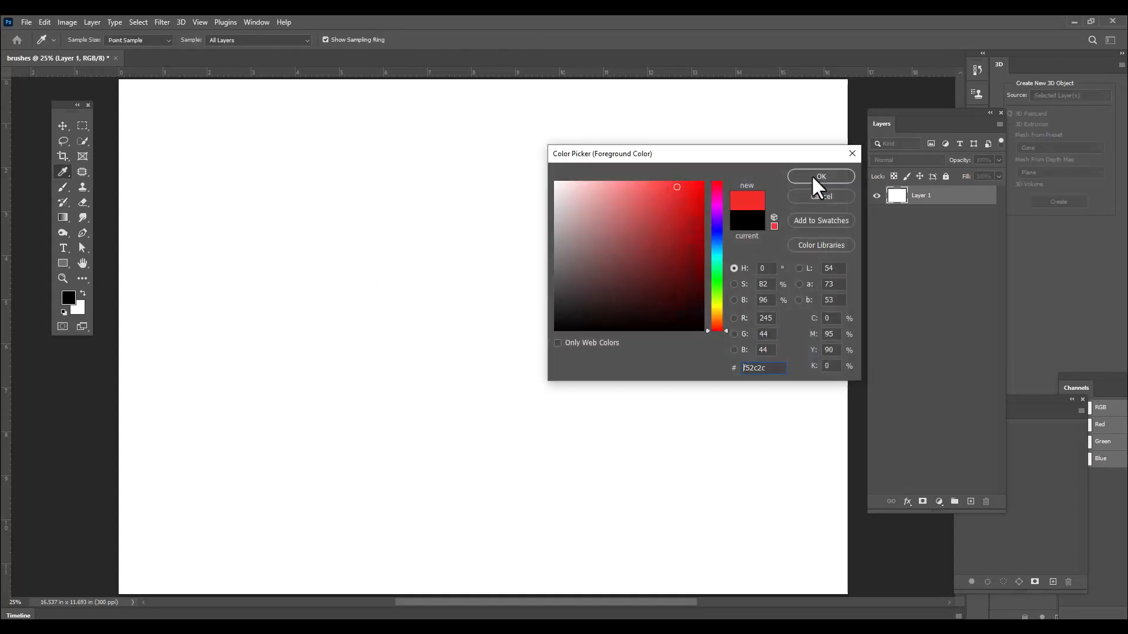
pyautogui.click(813, 177)
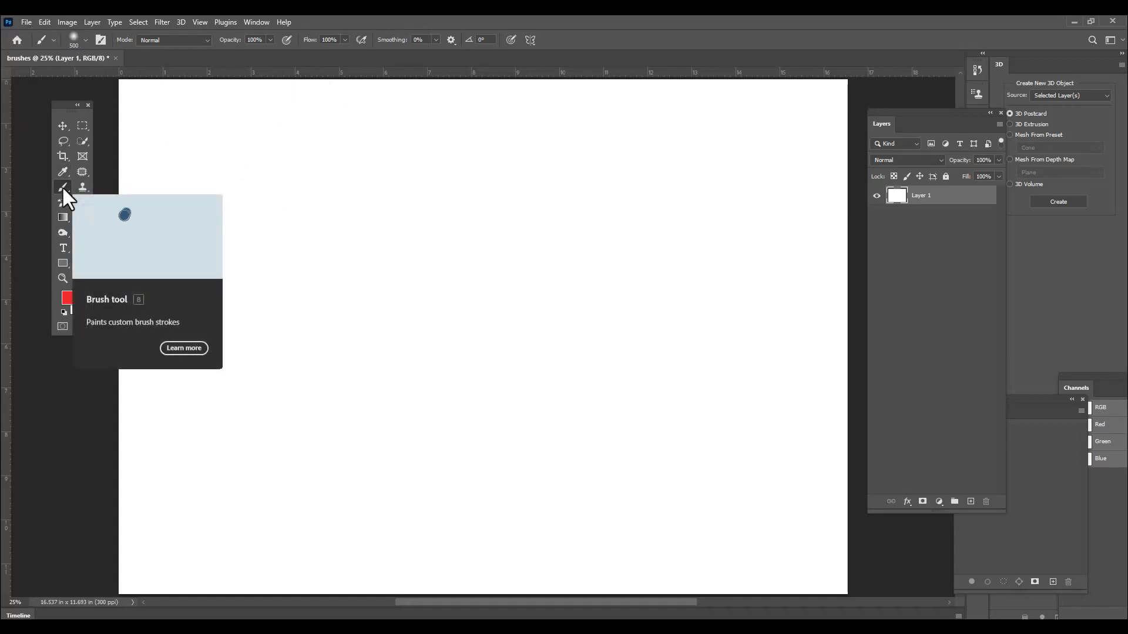
# Examine the brush preset picker with its size, hardness and General Brushes, both from the options and on the canvas
pyautogui.click(74, 40)
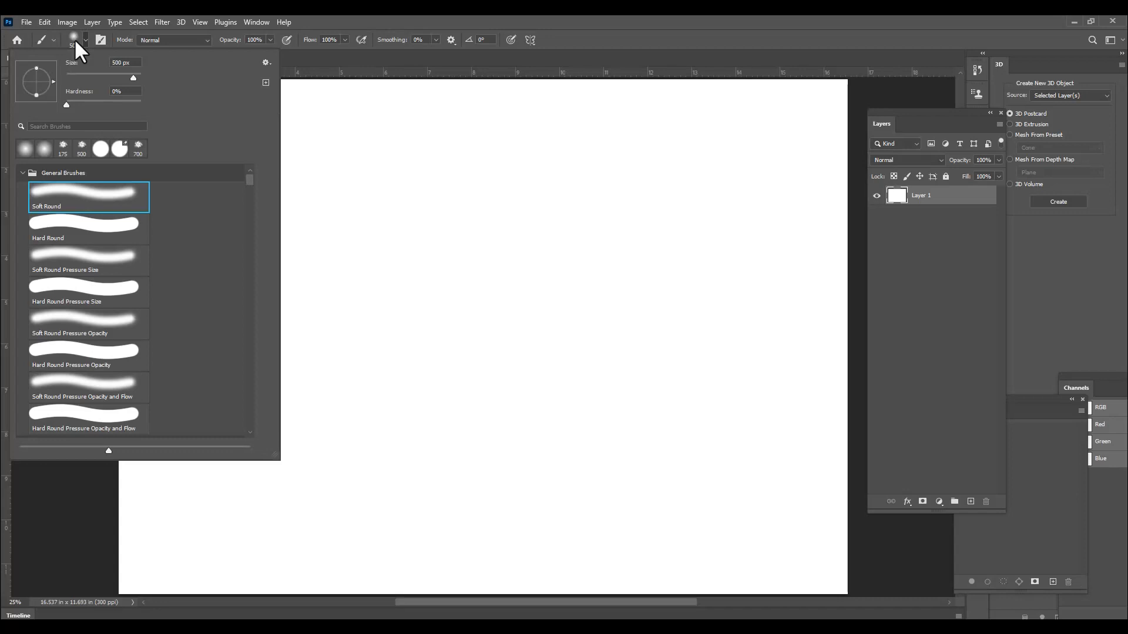
pyautogui.click(482, 18)
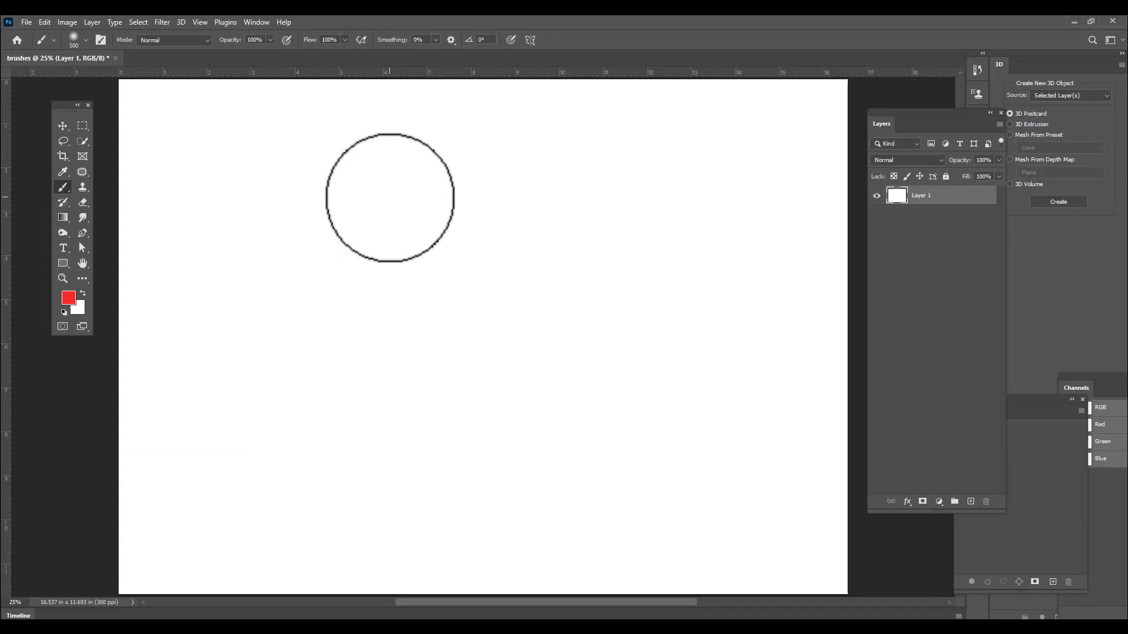
pyautogui.rightClick(390, 196)
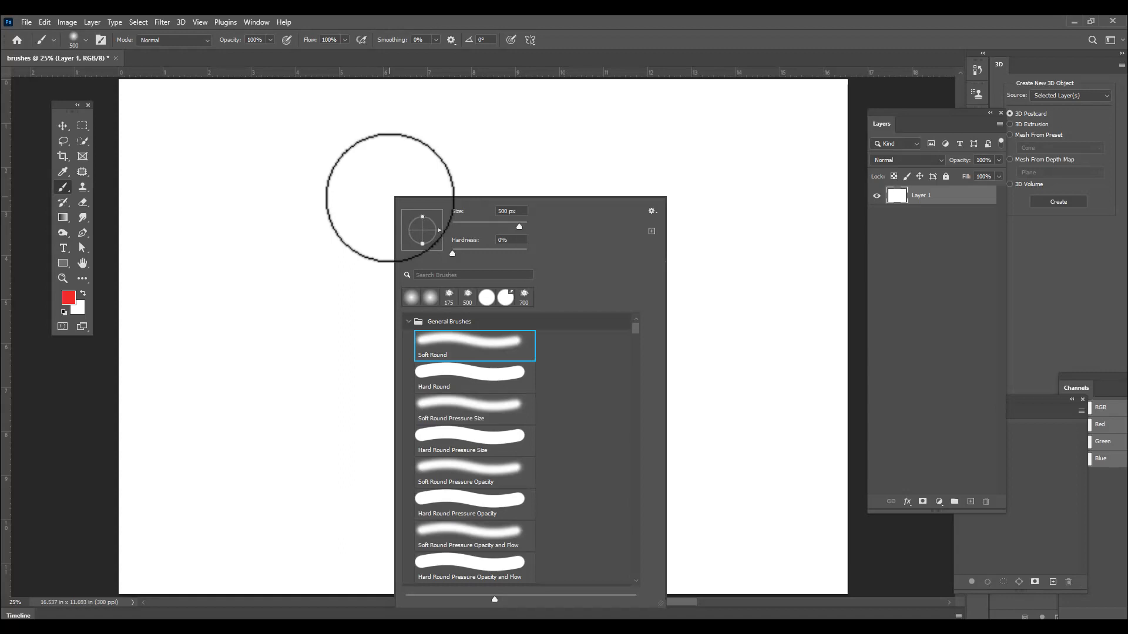
pyautogui.click(74, 34)
pyautogui.click(76, 35)
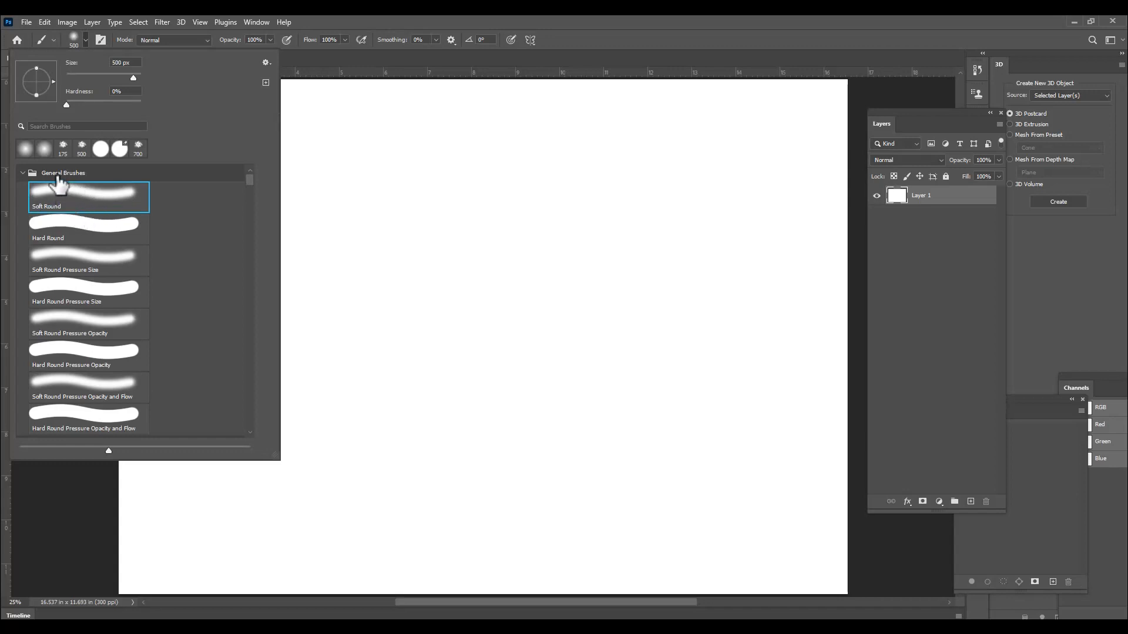
pyautogui.click(449, 17)
# Compare vertical red strokes painted with the Soft Round and Hard Round brushes, undoing both strokes and keeping Hard Round selected
pyautogui.moveTo(336, 124); pyautogui.dragTo(336, 477)
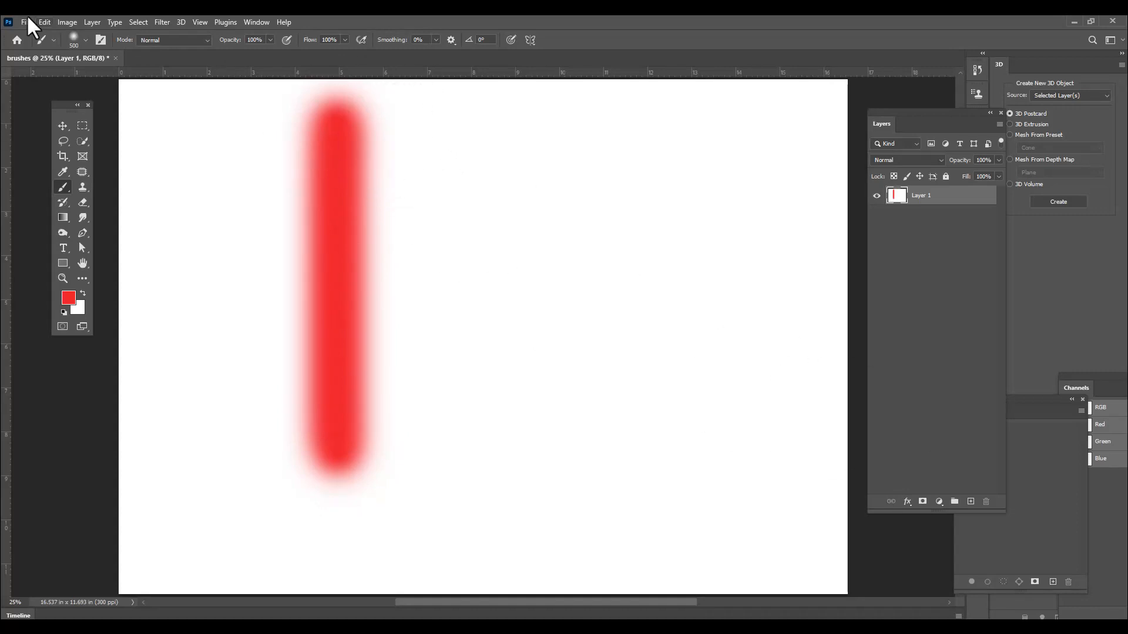
pyautogui.click(79, 42)
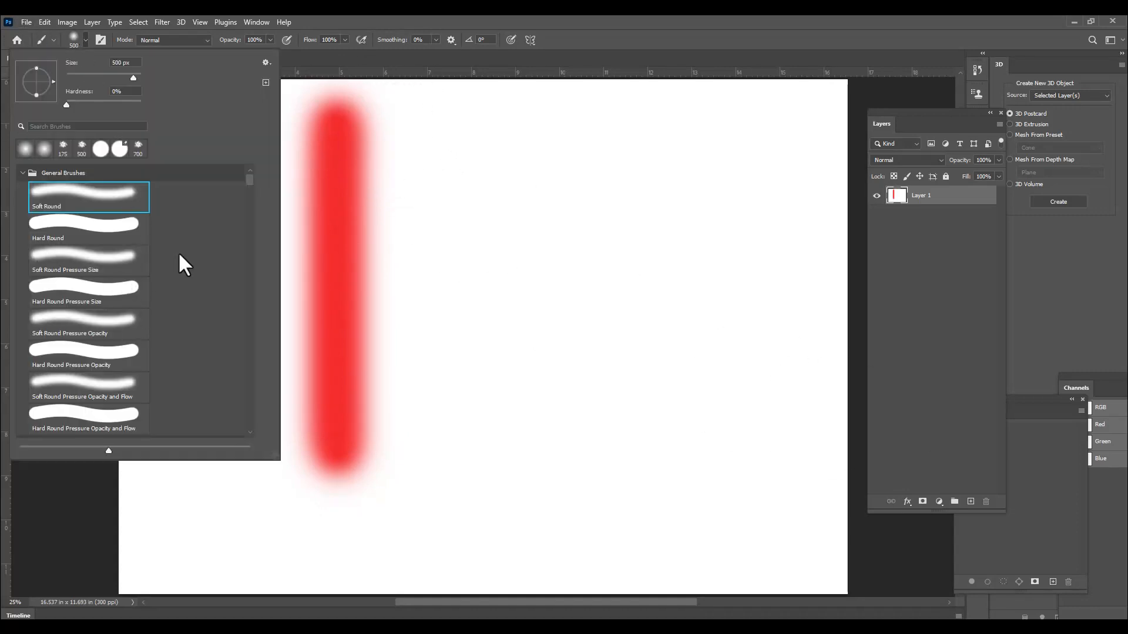
pyautogui.click(94, 238)
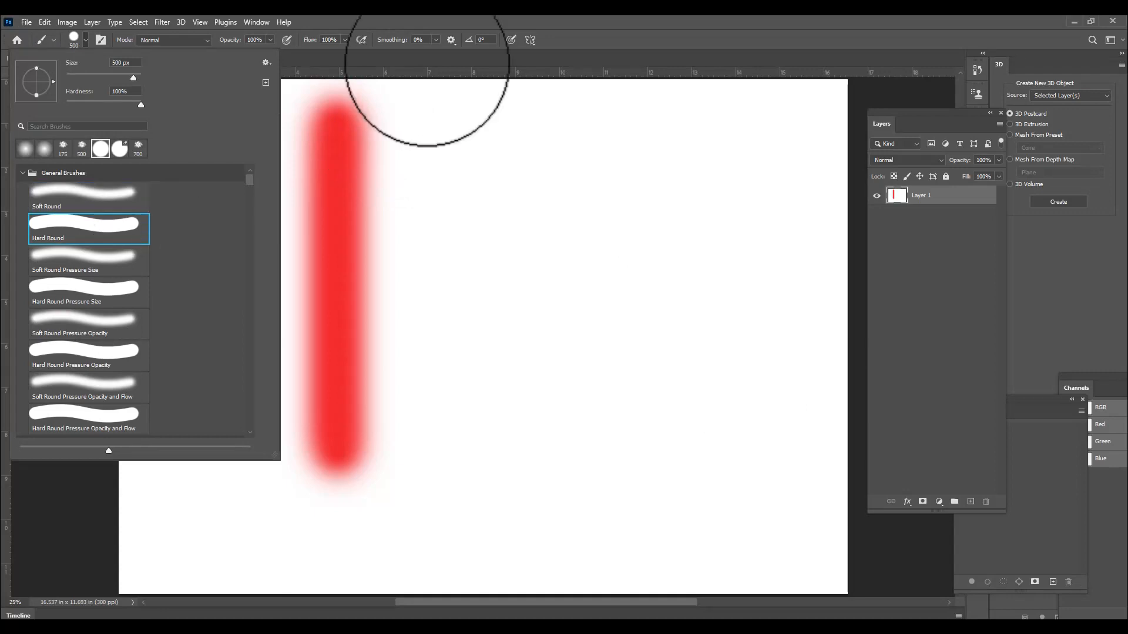
pyautogui.click(474, 28)
pyautogui.moveTo(486, 134); pyautogui.dragTo(495, 467)
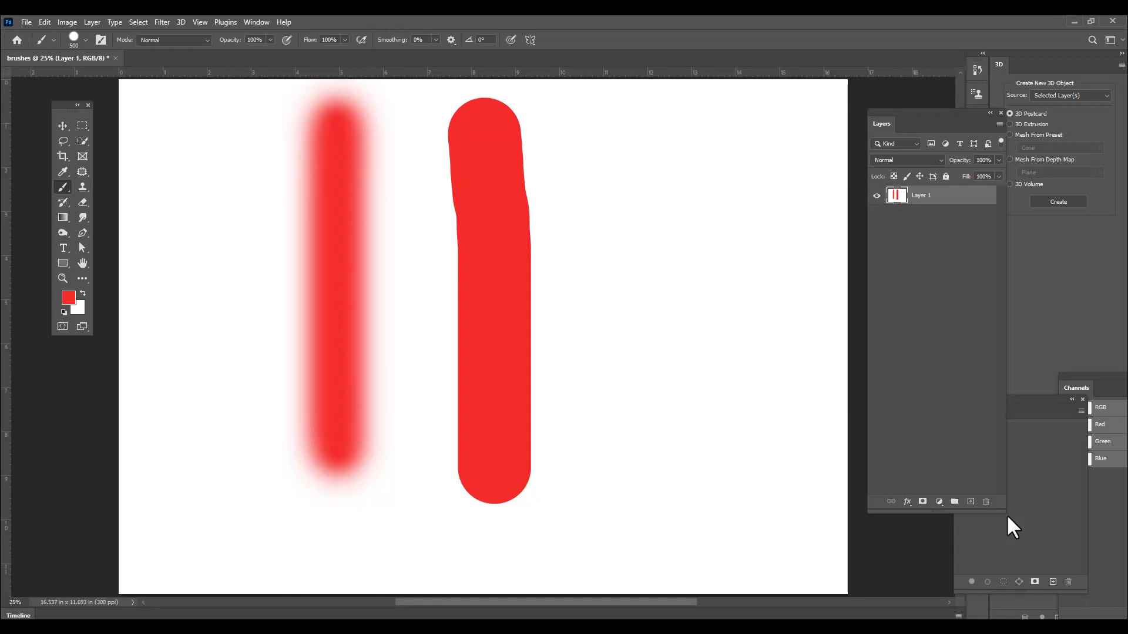
pyautogui.hotkey('ctrl', 'z')
pyautogui.hotkey('ctrl', 'z')
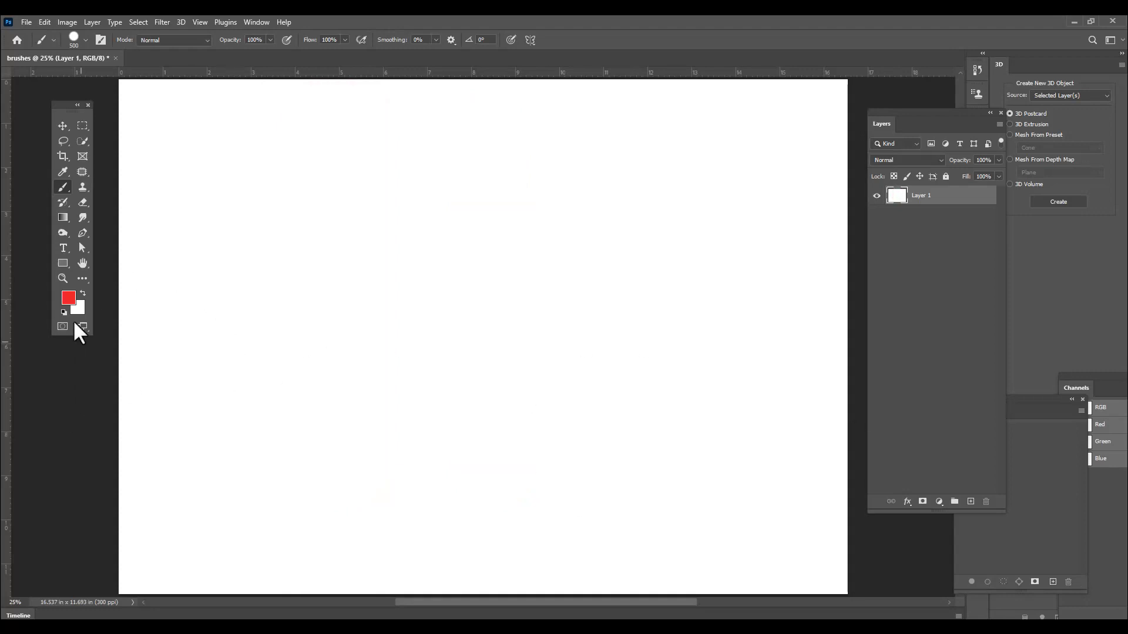
# Reduce the Hard Round brush to 250 px, paint a vertical red test stroke and undo it
pyautogui.press('[')
pyautogui.press('[')
pyautogui.press('[')
pyautogui.press('[')
pyautogui.press('[')
pyautogui.press('[')
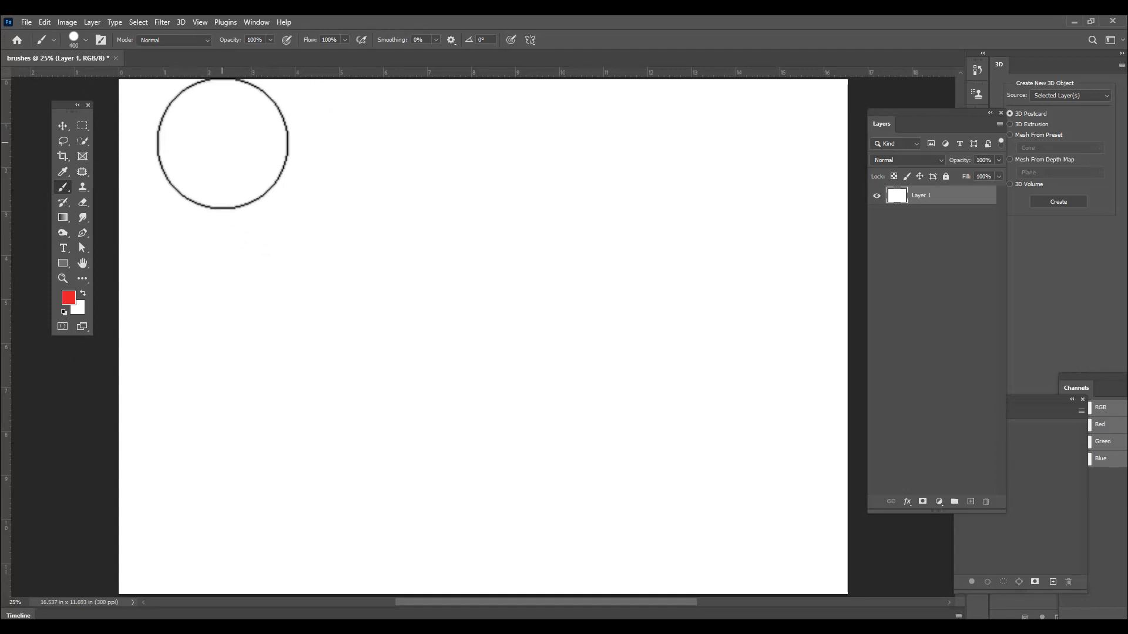
pyautogui.moveTo(287, 120); pyautogui.dragTo(287, 415)
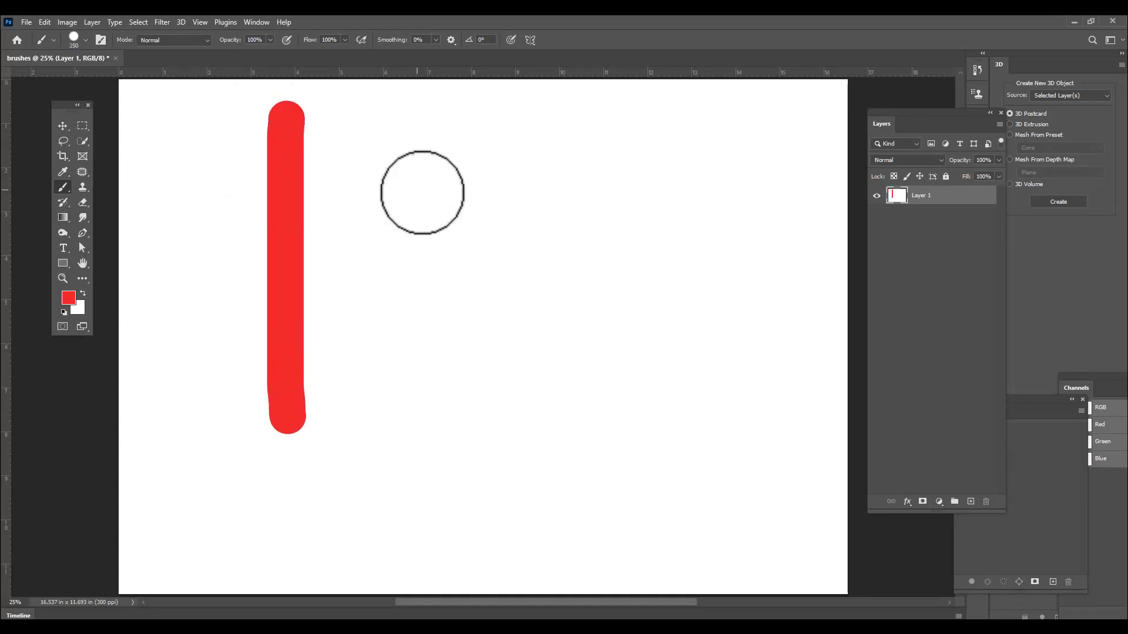
pyautogui.click(82, 42)
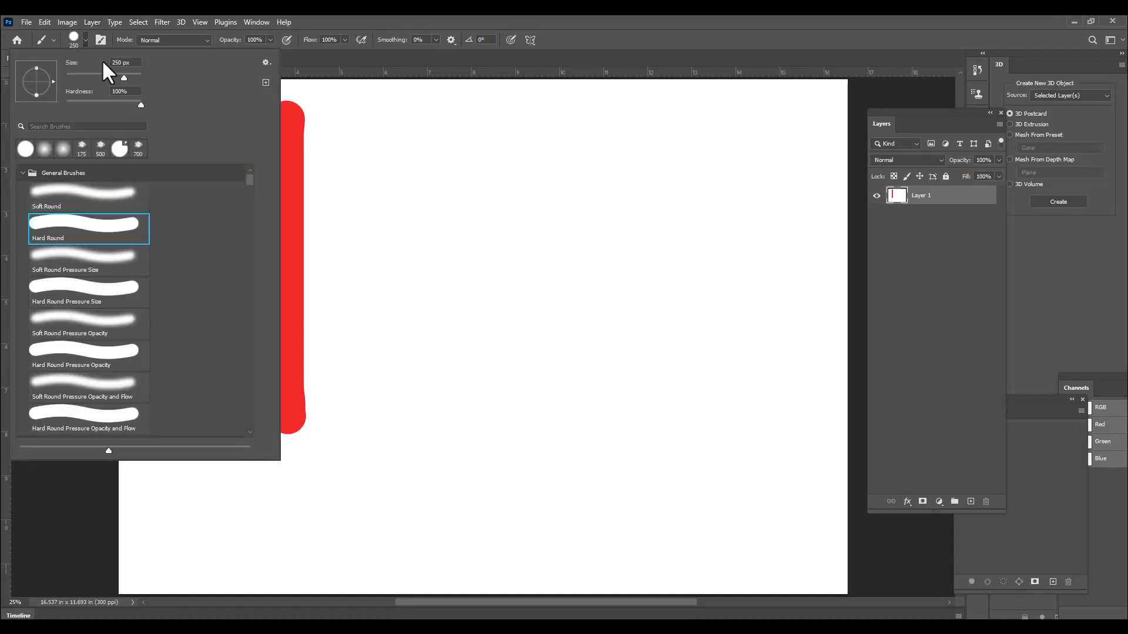
pyautogui.click(448, 18)
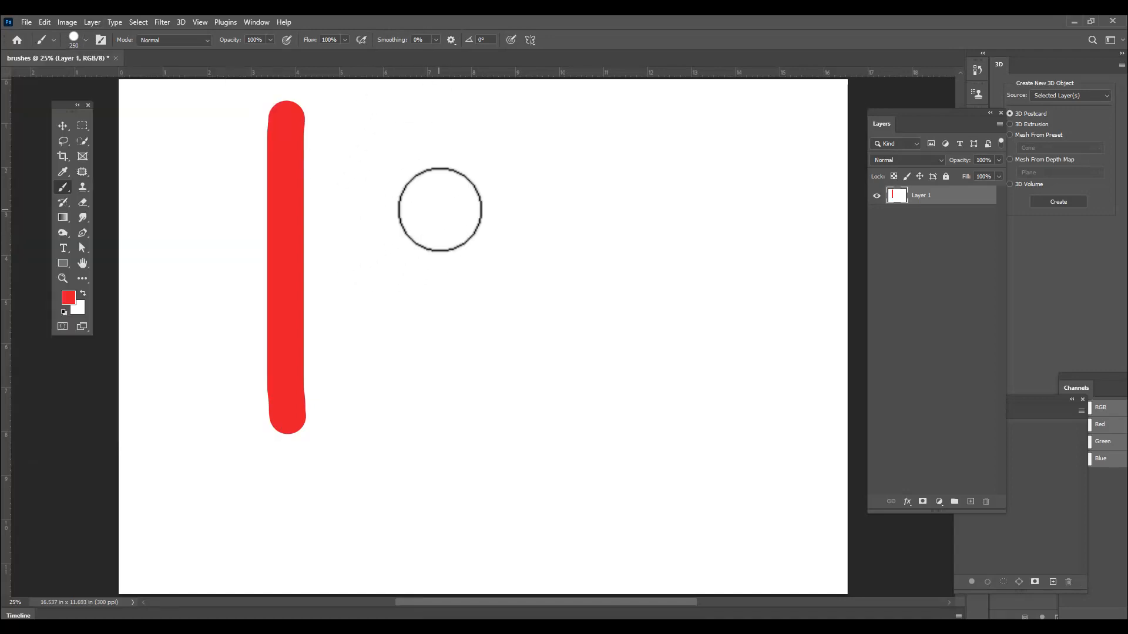
pyautogui.hotkey('ctrl', 'z')
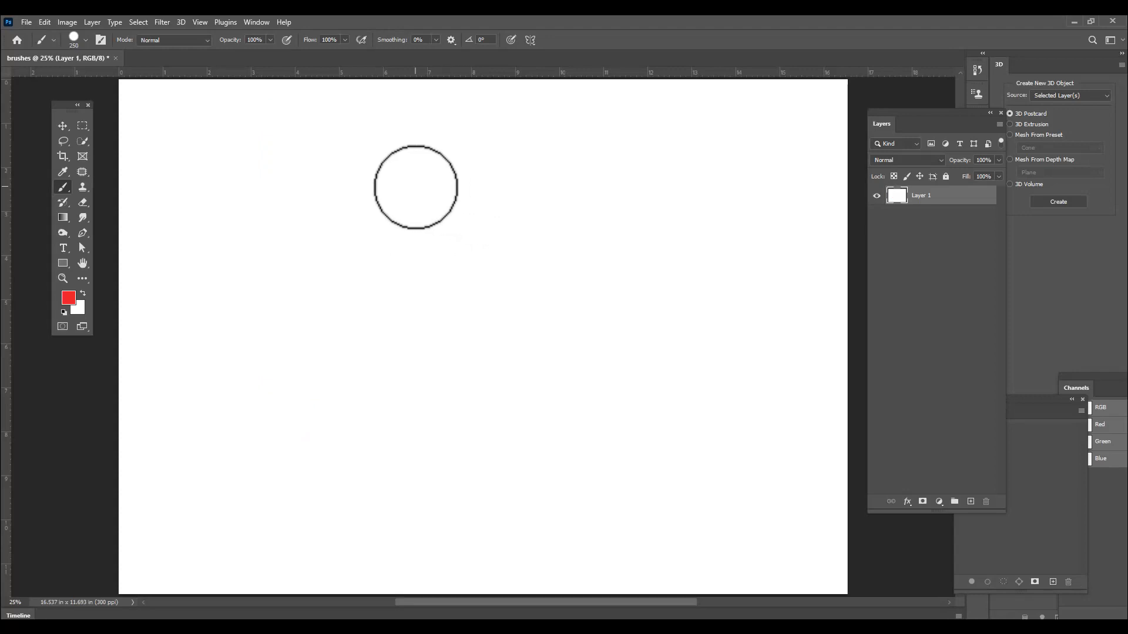
# Adjust the brush size in increments to 300 px
pyautogui.press(']')
pyautogui.press(']')
pyautogui.press(']')
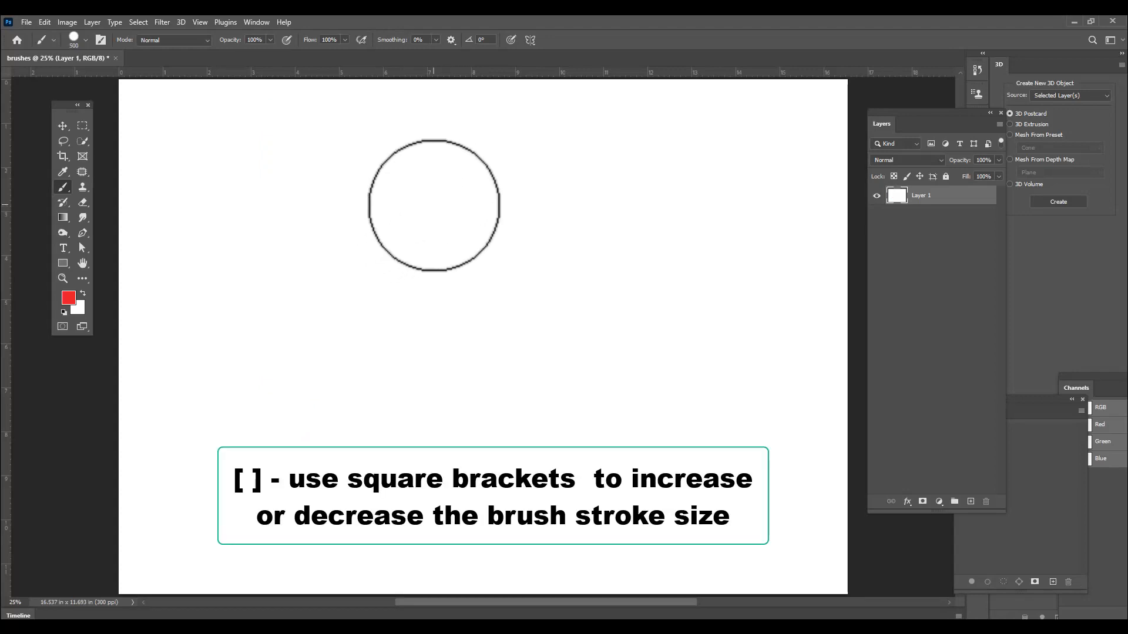
pyautogui.press(']')
pyautogui.press(']')
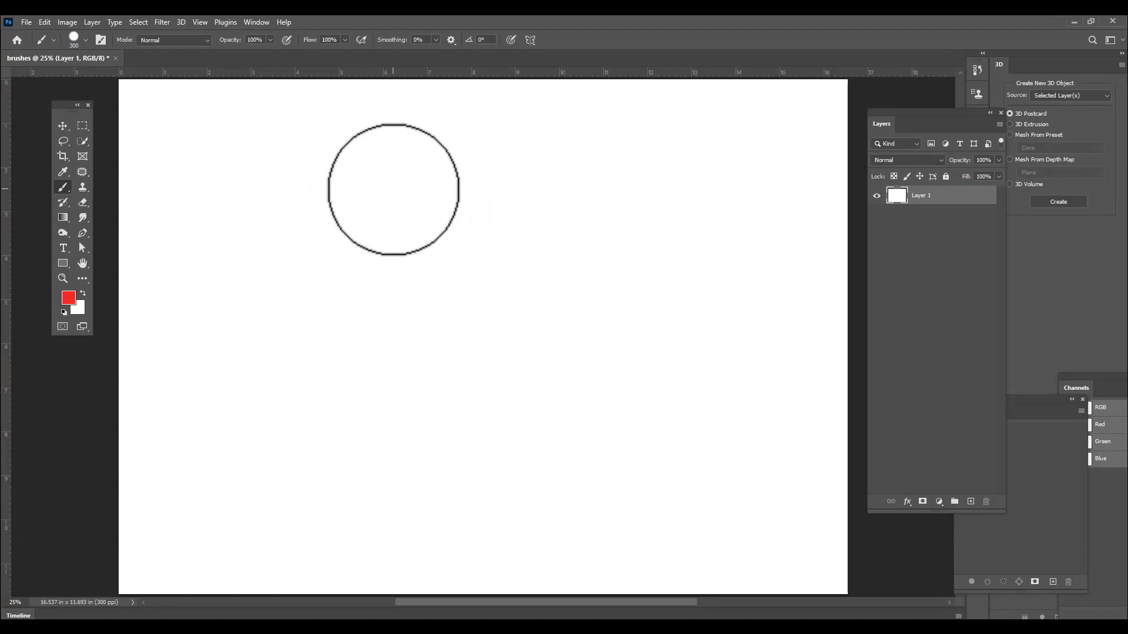
# Set the brush size to 59 px and paint a thin vertical red line in the upper middle of the canvas
pyautogui.rightClick(402, 181)
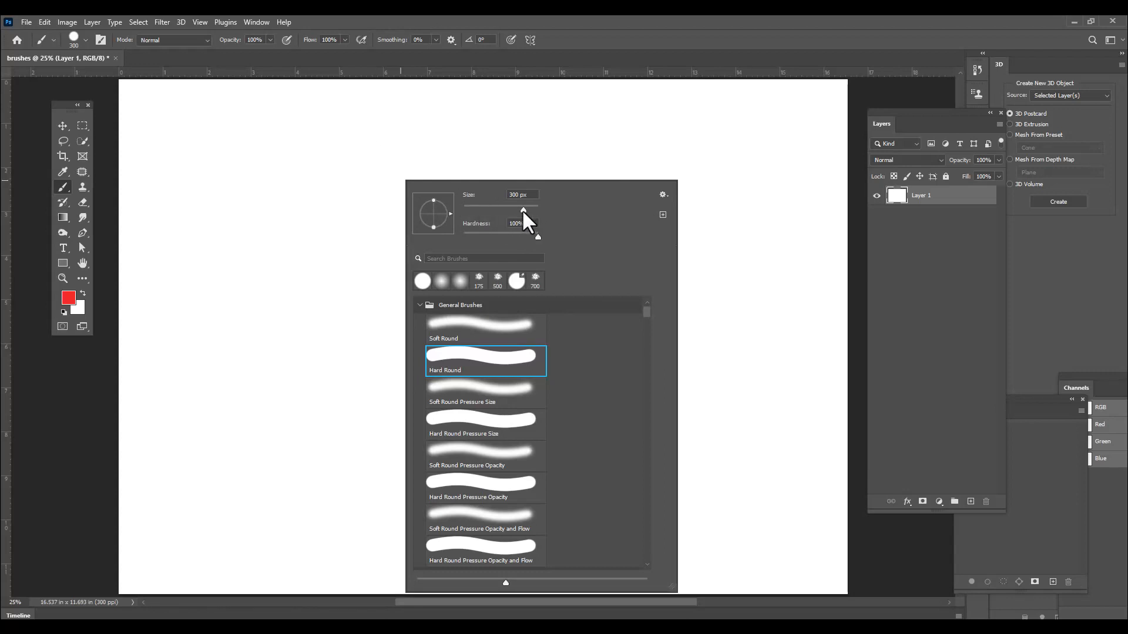
pyautogui.moveTo(502, 212); pyautogui.dragTo(486, 212)
pyautogui.click(341, 176)
pyautogui.moveTo(340, 176); pyautogui.dragTo(338, 372)
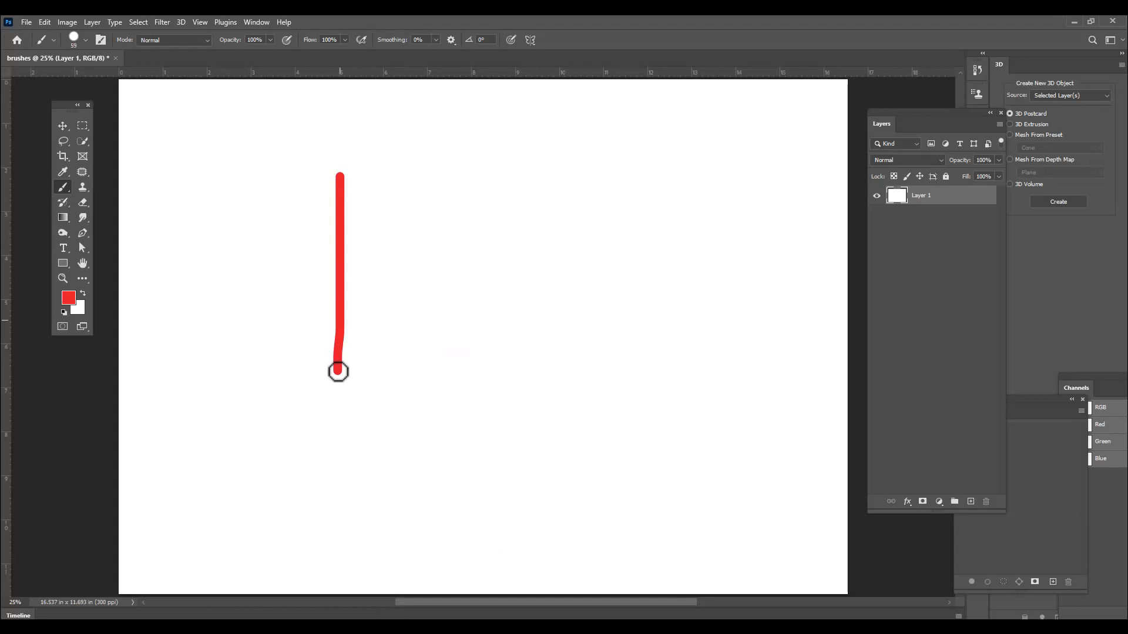
# Set the brush size to 202 px and paint a thicker vertical stroke to the right of the thin line
pyautogui.rightClick(466, 178)
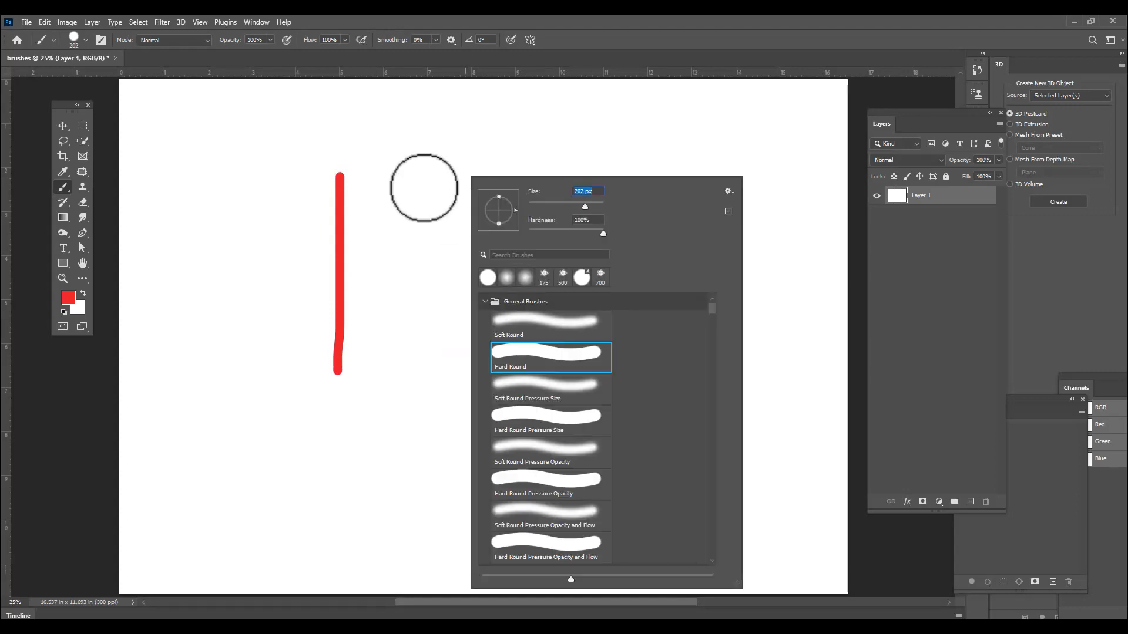
pyautogui.click(393, 153)
pyautogui.moveTo(395, 154); pyautogui.dragTo(394, 390)
# Set the brush size to 511 px and paint a wide vertical stroke to the right of the other two
pyautogui.rightClick(496, 162)
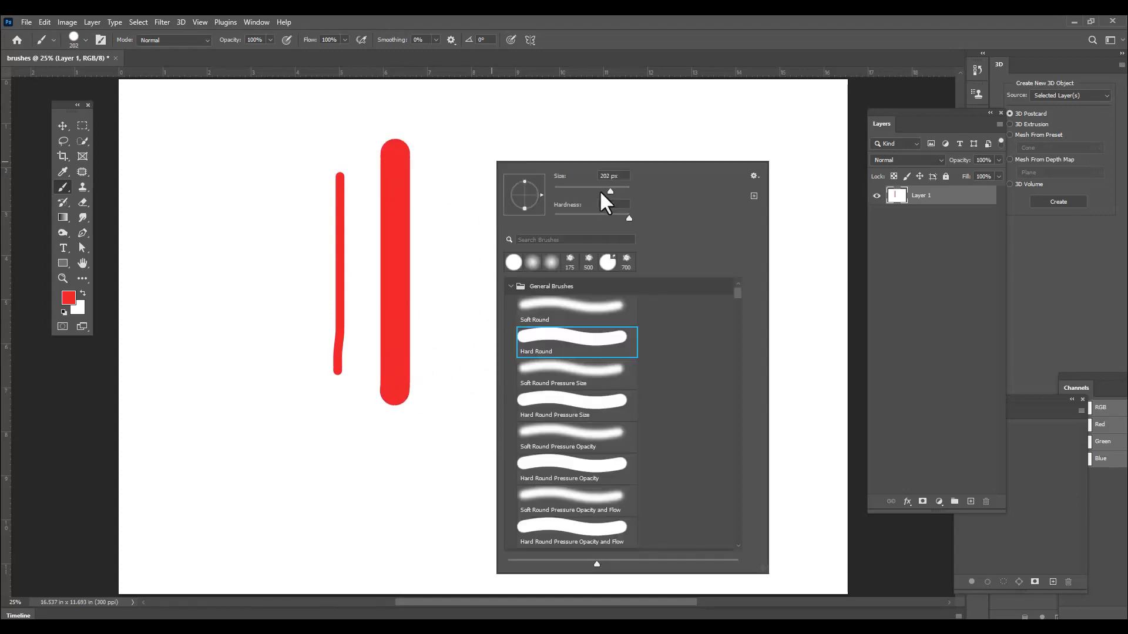
pyautogui.moveTo(613, 188)
pyautogui.mouseDown()
pyautogui.moveTo(631, 188)
pyautogui.moveTo(622, 191)
pyautogui.mouseUp()
pyautogui.click(478, 132)
pyautogui.moveTo(478, 134); pyautogui.dragTo(477, 442)
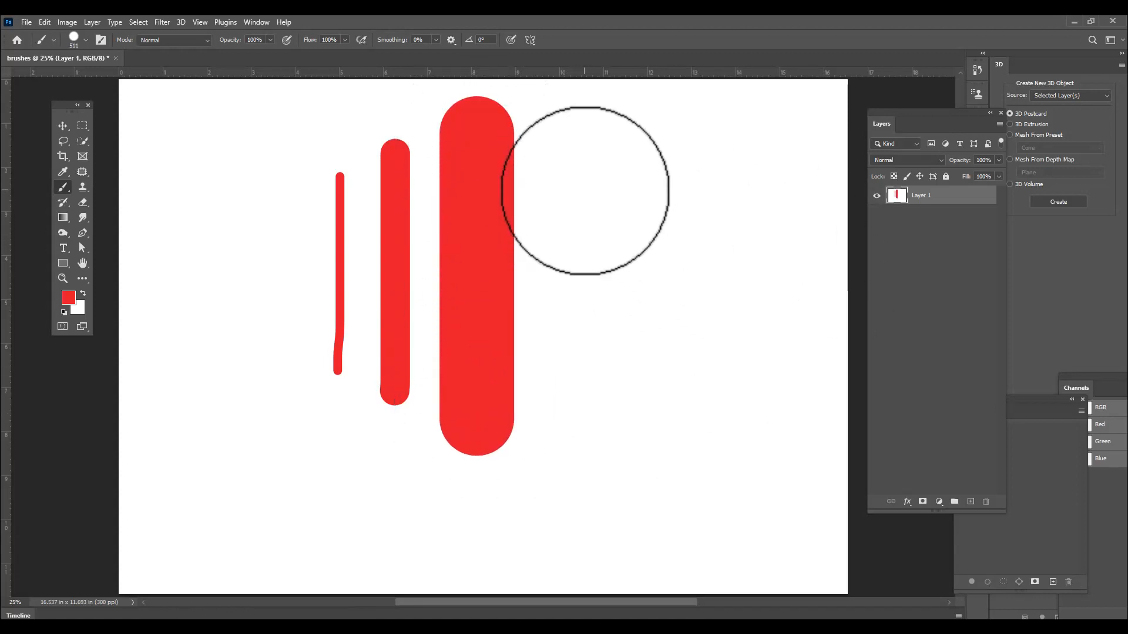
# Flatten the brush tip into a horizontal ellipse and stamp four red ellipses to the right of the strokes
pyautogui.rightClick(585, 191)
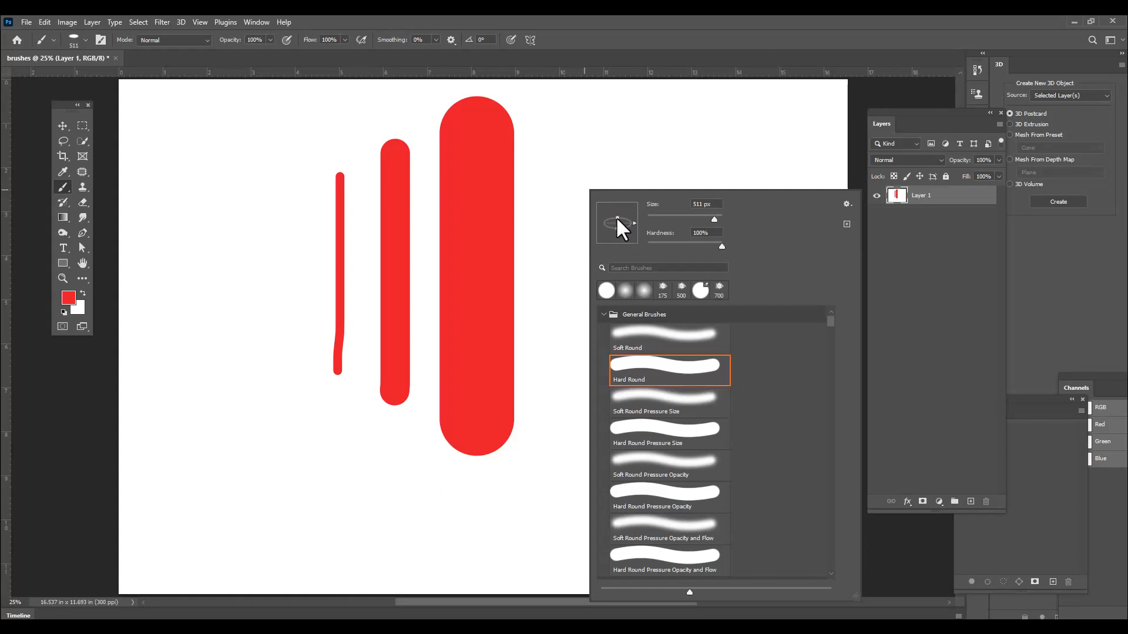
pyautogui.click(592, 147)
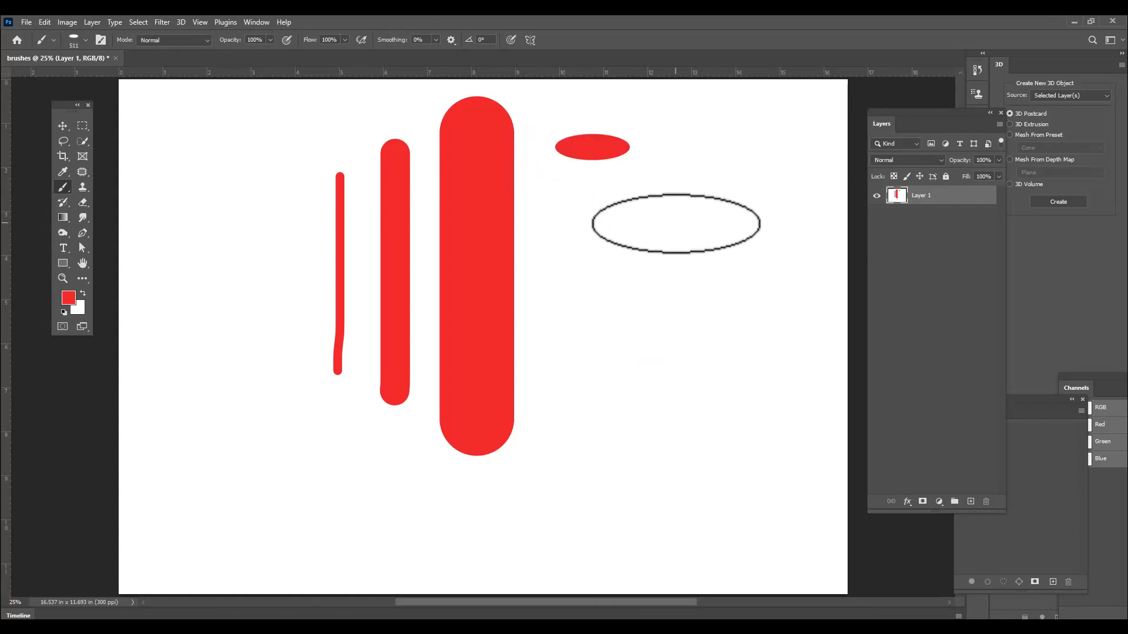
pyautogui.click(599, 227)
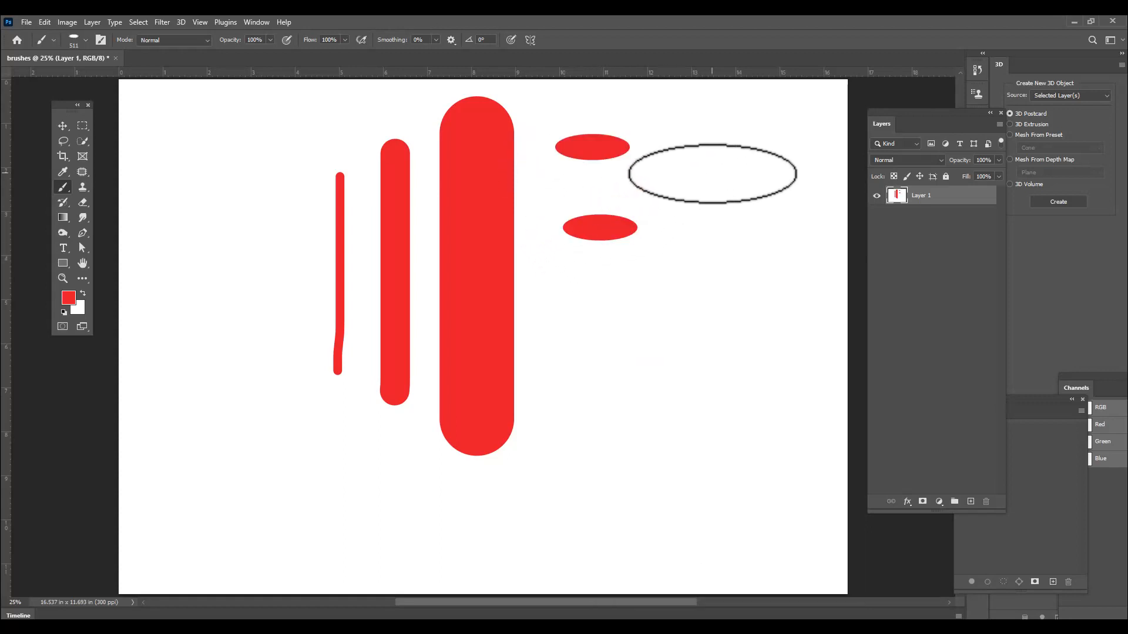
pyautogui.click(711, 173)
pyautogui.click(702, 296)
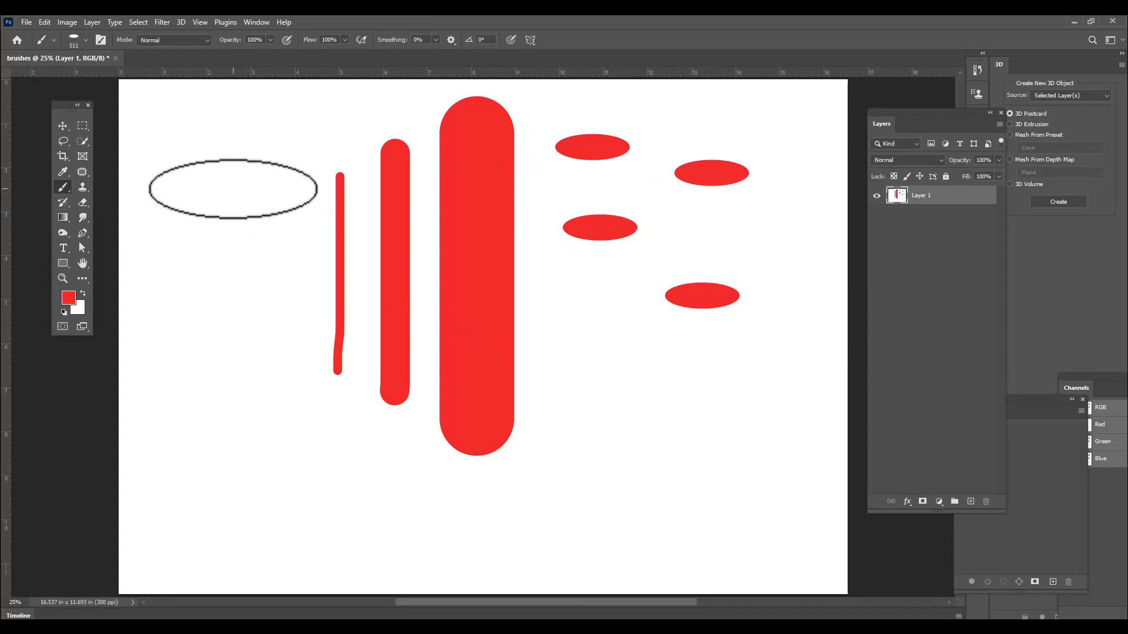
# Rotate the elliptical brush tip to 90° and stamp three upright ellipses on both sides of the strokes
pyautogui.rightClick(236, 187)
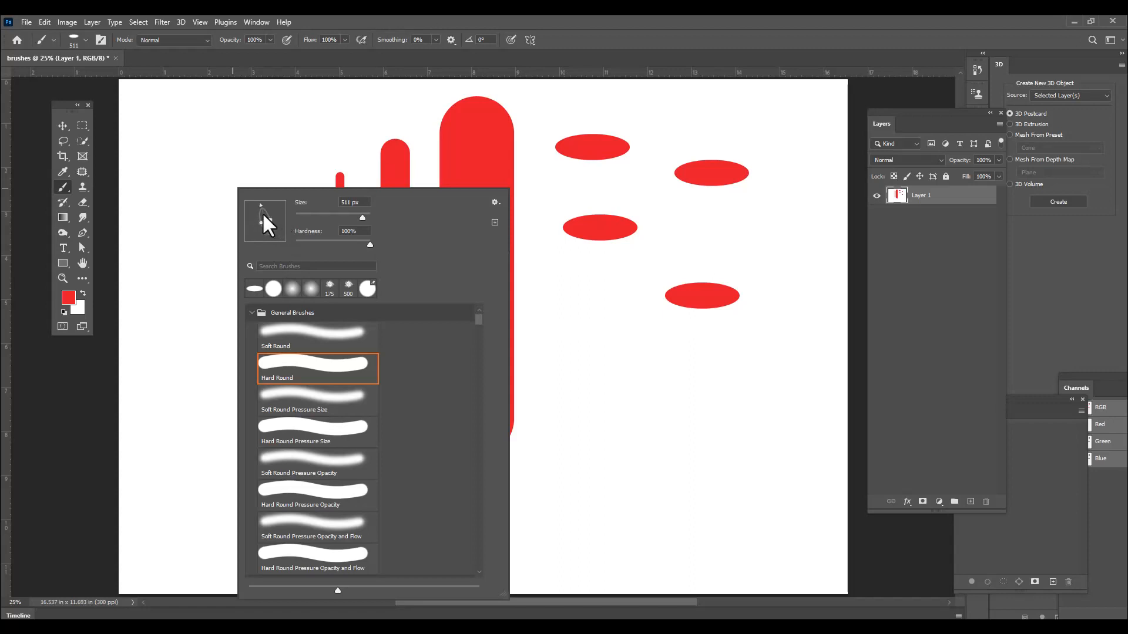
pyautogui.moveTo(263, 210); pyautogui.dragTo(265, 210)
pyautogui.click(263, 200)
pyautogui.moveTo(263, 203); pyautogui.dragTo(264, 203)
pyautogui.click(201, 167)
pyautogui.click(617, 386)
pyautogui.click(266, 435)
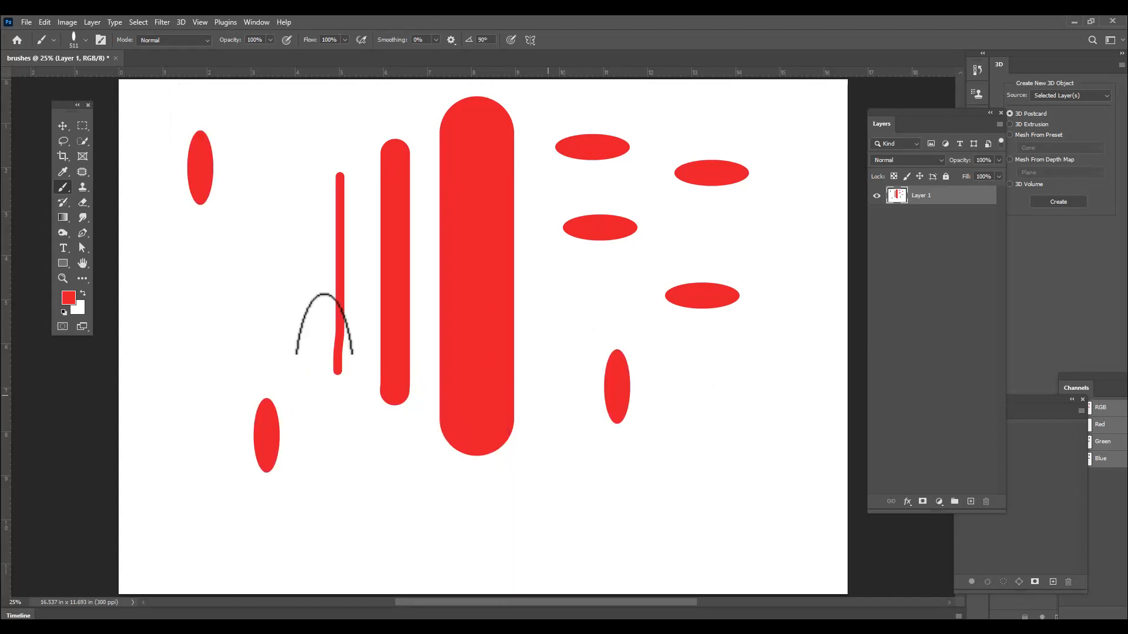
# Rotate the elliptical brush tip in small and large increments, ending at an angle of 95°
pyautogui.press('Right')
pyautogui.press('Right')
pyautogui.press('Right')
pyautogui.press('Right')
pyautogui.press('Right')
pyautogui.press('Right')
pyautogui.press('Right')
pyautogui.press('Right')
pyautogui.press('Right')
pyautogui.press('Right')
pyautogui.hotkey('shift', 'Left')
pyautogui.hotkey('shift', 'Left')
pyautogui.hotkey('shift', 'Right')
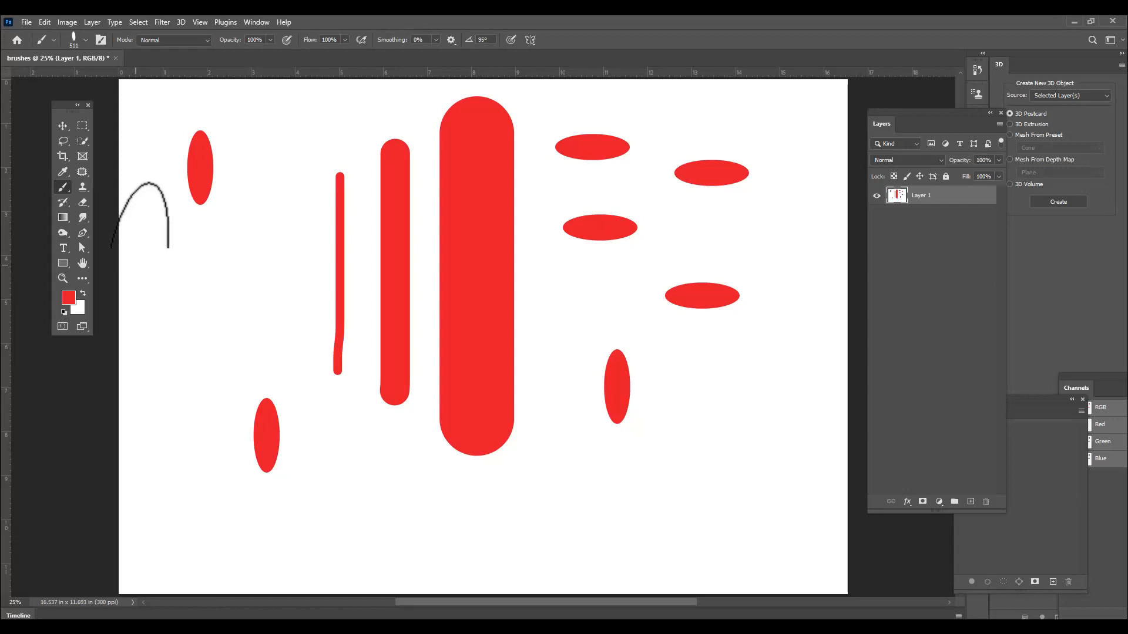
# Enlarge the brush to 800 px, restore its tip to a full circle and stamp a large red circle near the canvas's lower-right corner
pyautogui.press(']')
pyautogui.press(']')
pyautogui.press(']')
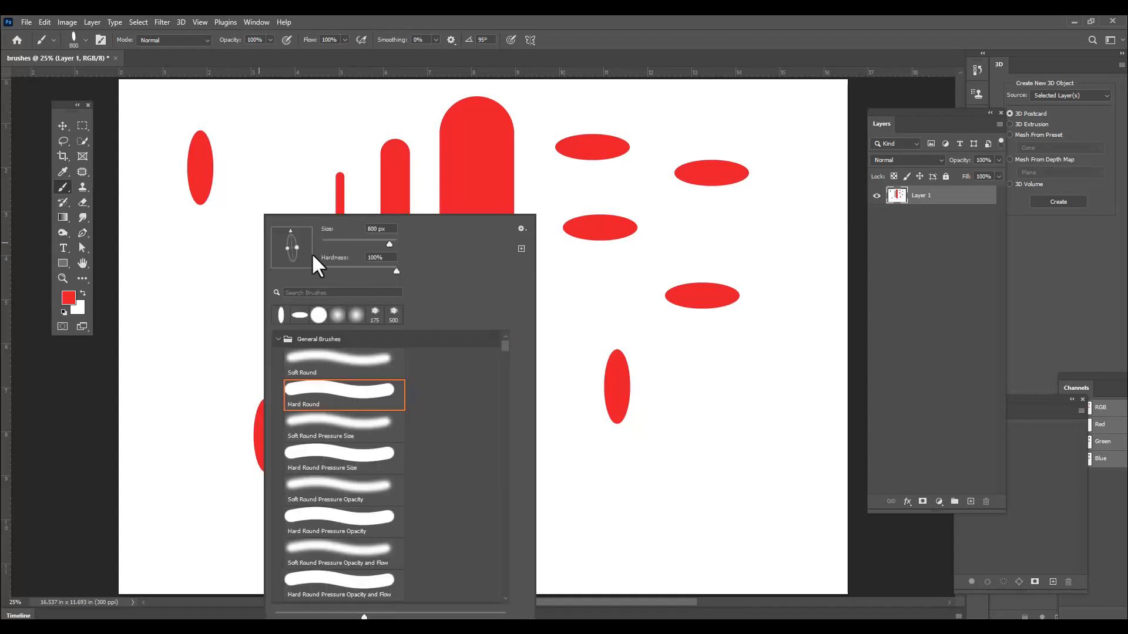
pyautogui.moveTo(308, 246); pyautogui.dragTo(301, 230)
pyautogui.click(739, 444)
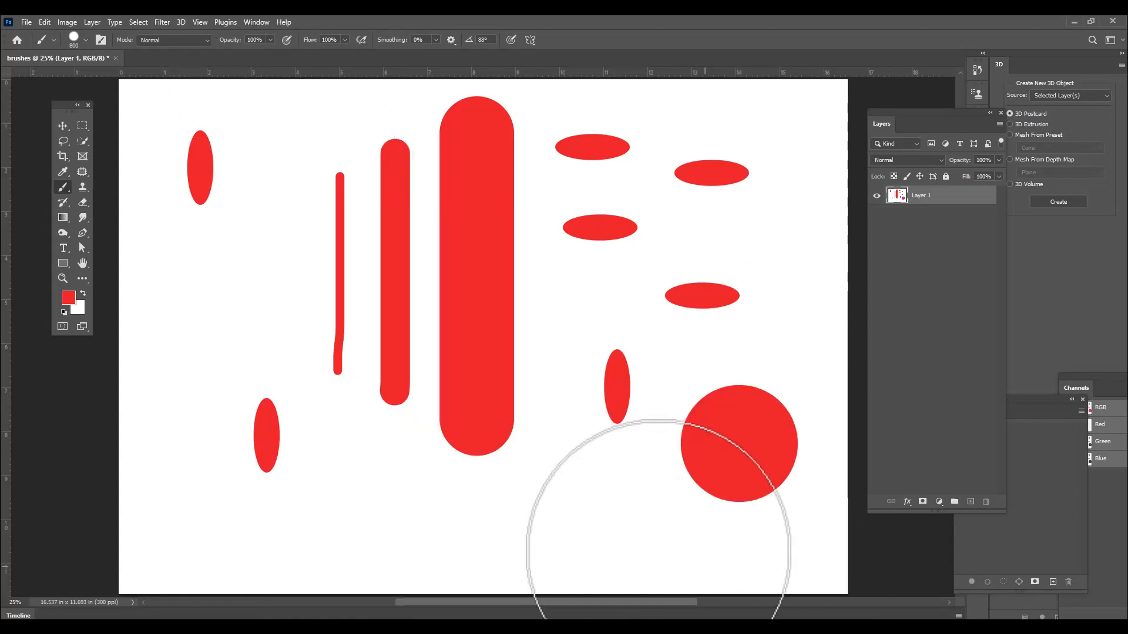
# Reduce the brush size to 500 px and try the Soft Round preset before selecting Hard Round
pyautogui.press('[')
pyautogui.press('[')
pyautogui.press('[')
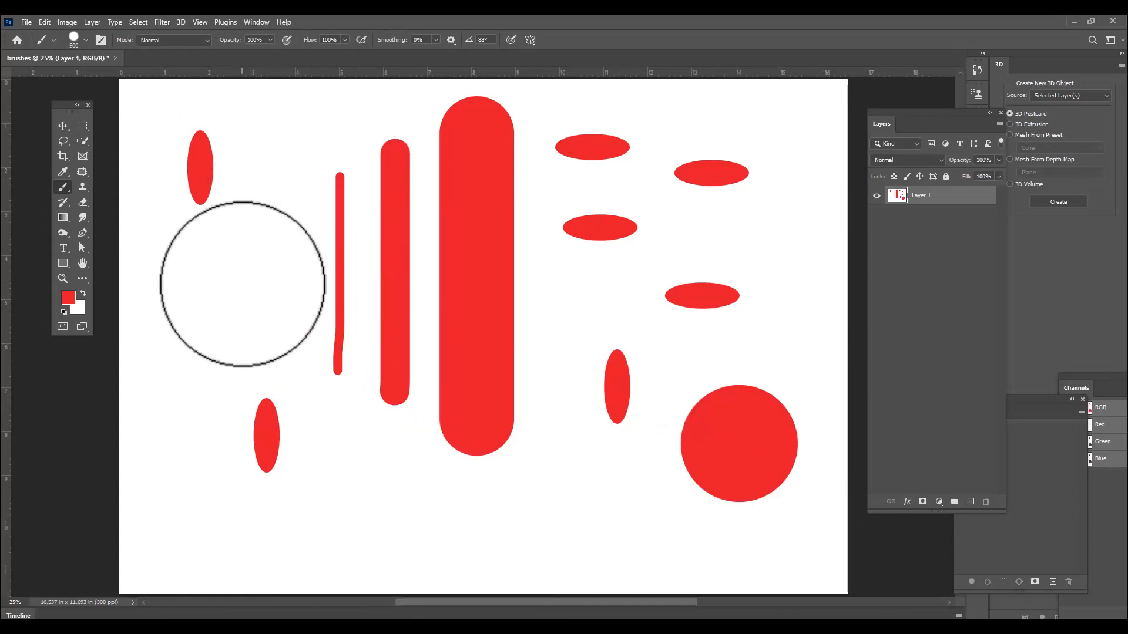
pyautogui.rightClick(244, 252)
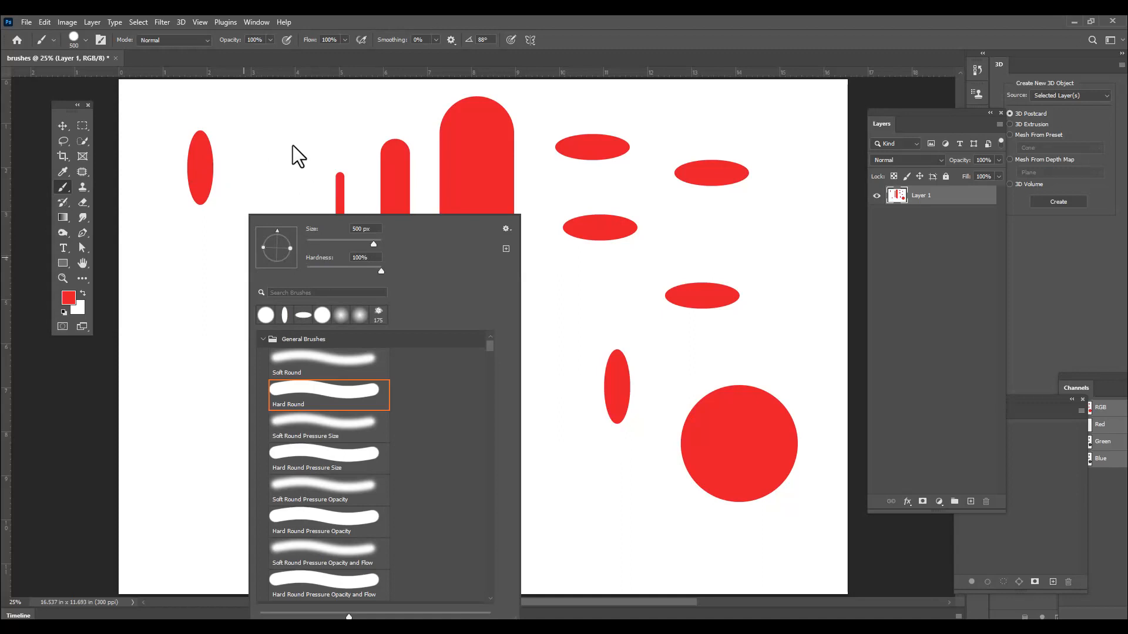
pyautogui.click(324, 363)
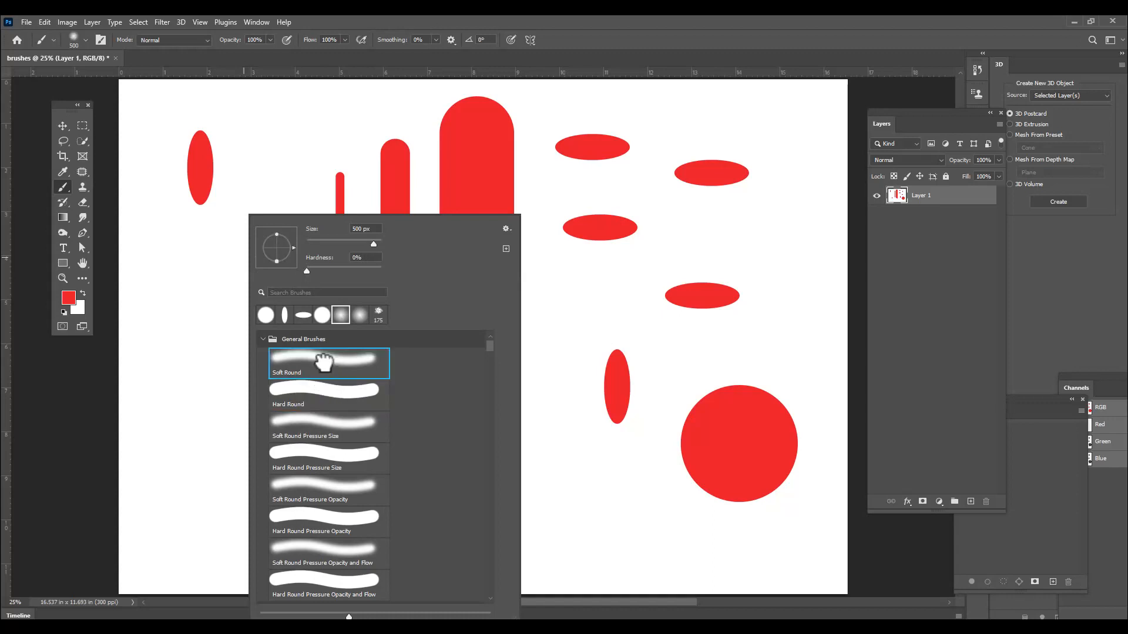
pyautogui.click(320, 399)
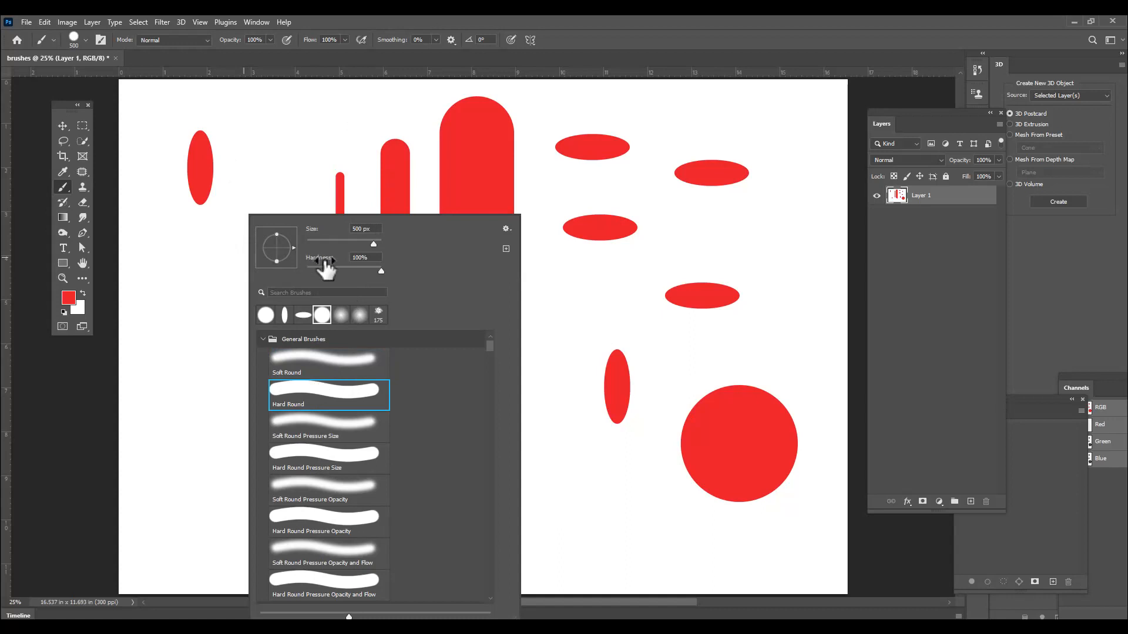
# Paint two soft-edged vertical strokes beside the thin red stroke, one at 22% hardness and a longer one at 0% hardness
pyautogui.moveTo(383, 271); pyautogui.dragTo(332, 274)
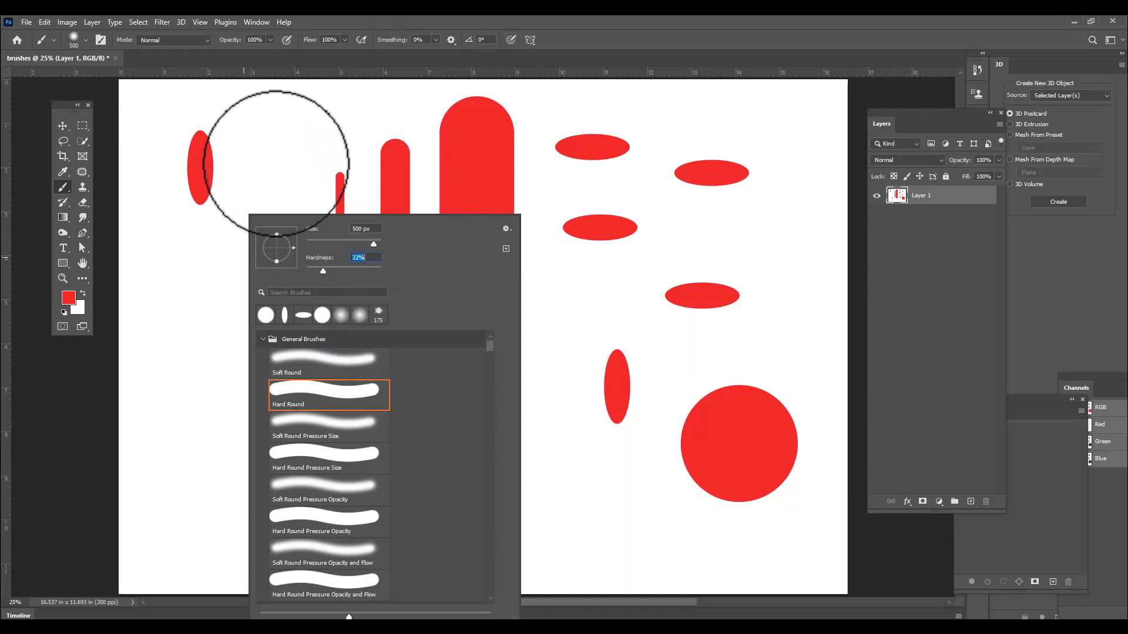
pyautogui.moveTo(264, 196); pyautogui.dragTo(264, 282)
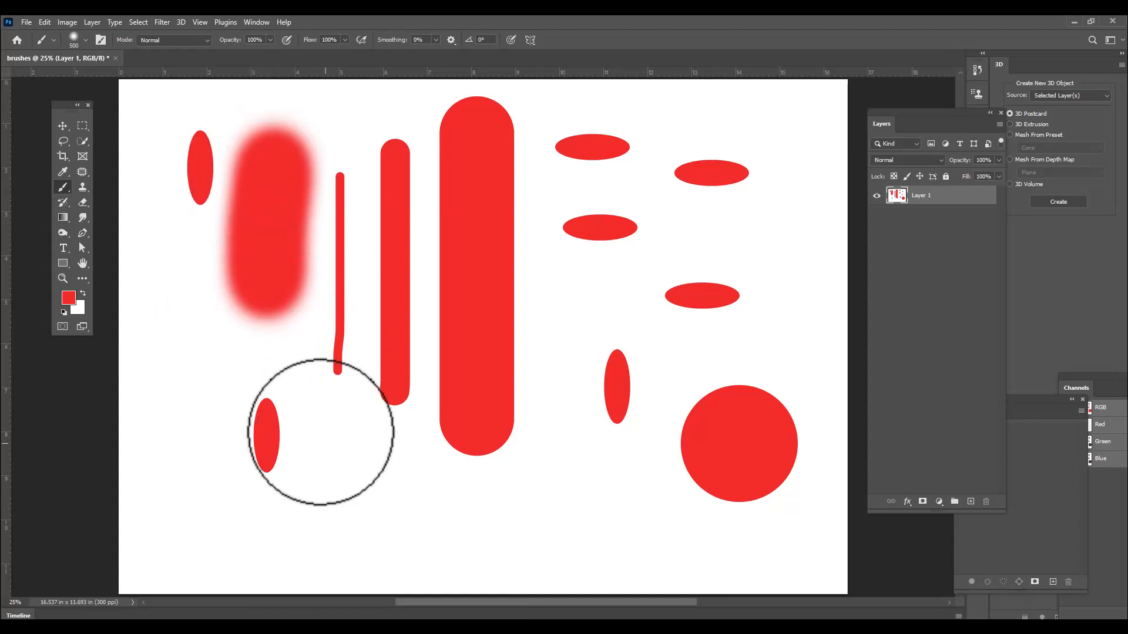
pyautogui.rightClick(341, 444)
pyautogui.moveTo(419, 271); pyautogui.dragTo(402, 272)
pyautogui.moveTo(176, 308); pyautogui.dragTo(175, 543)
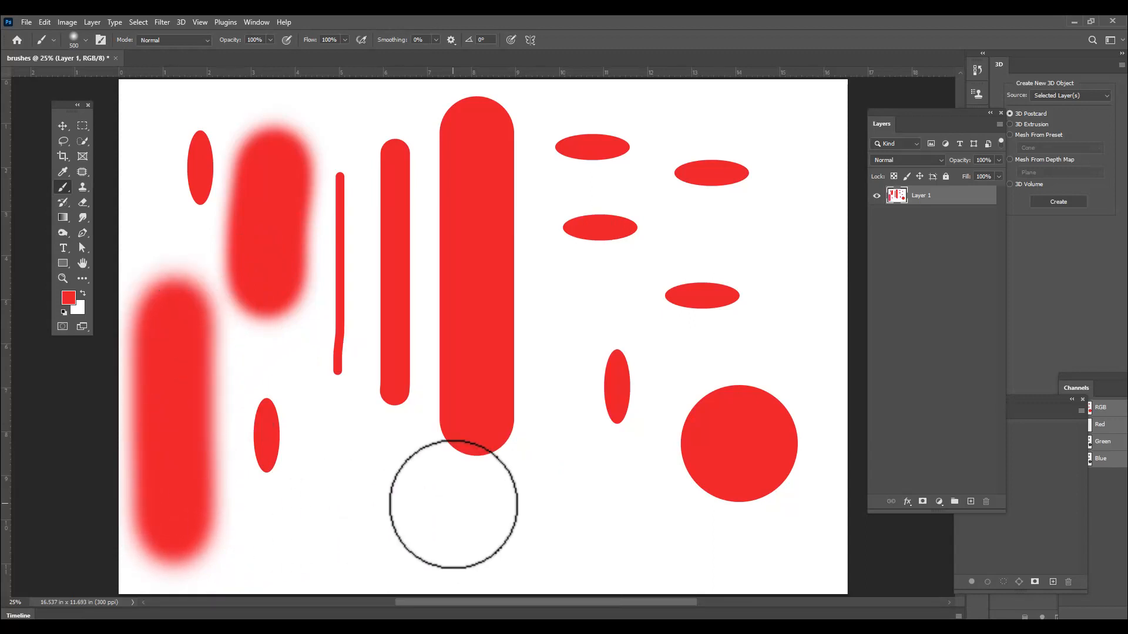
# Set the brush hardness to 100% and stamp a hard-edged mark below the thin vertical stroke
pyautogui.rightClick(372, 456)
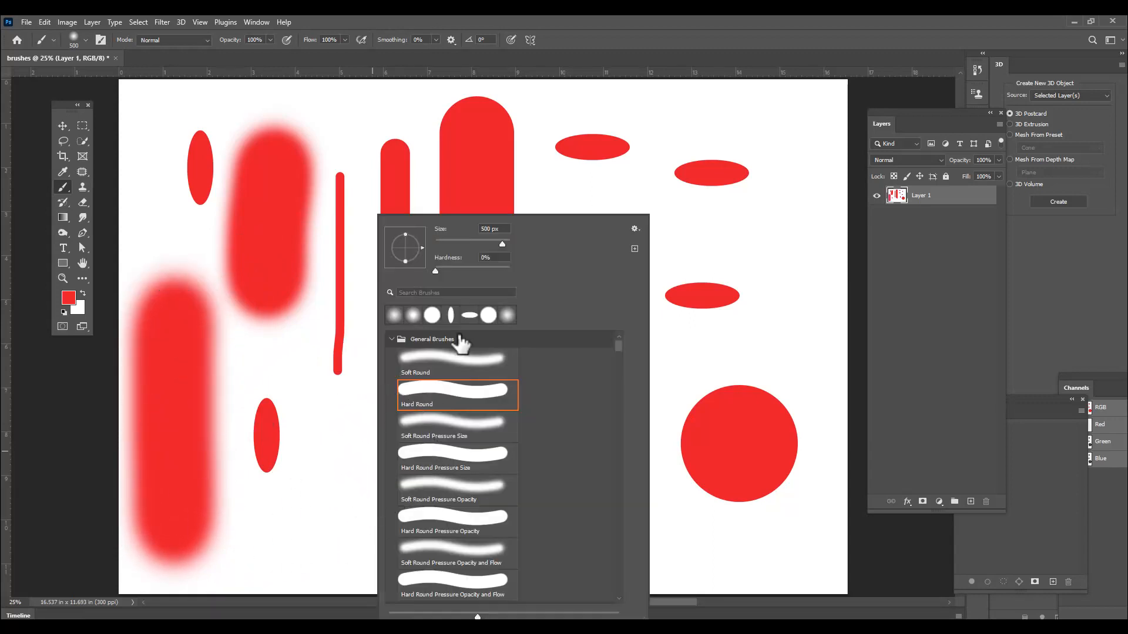
pyautogui.moveTo(434, 270); pyautogui.dragTo(527, 275)
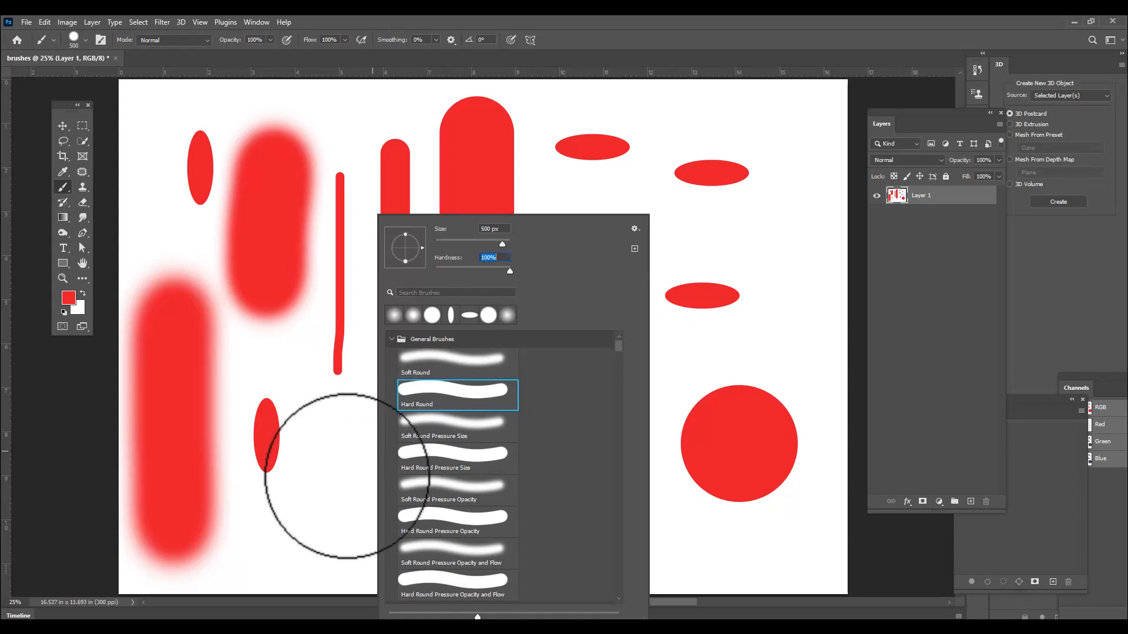
pyautogui.click(345, 479)
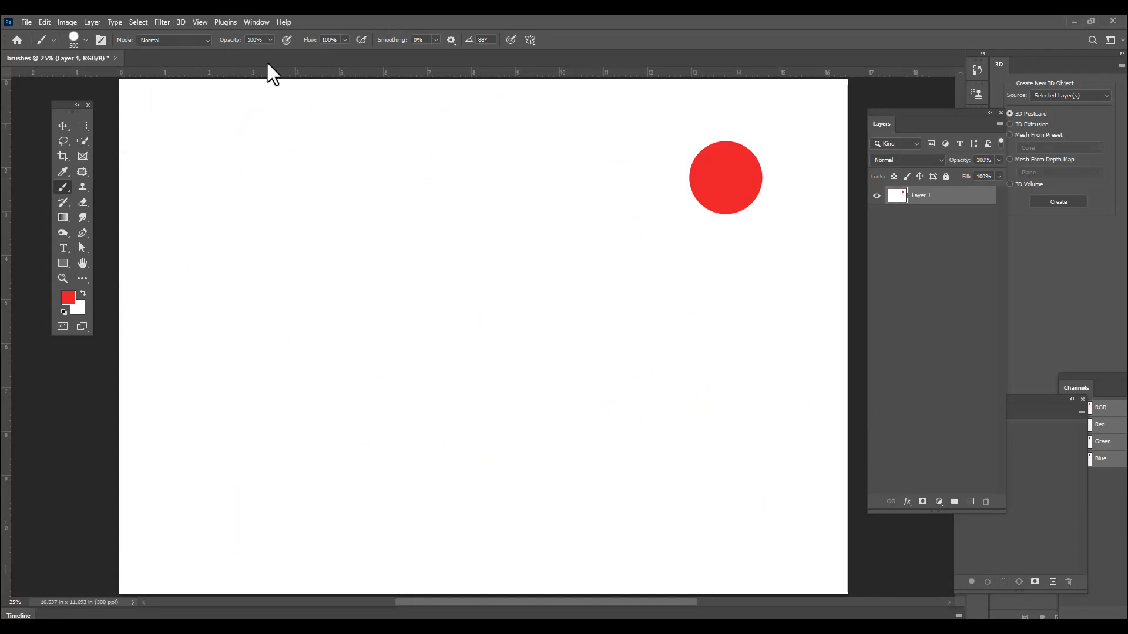
# Stamp seven solid red circles across the canvas at 100% brush opacity
pyautogui.click(270, 40)
pyautogui.click(255, 193)
pyautogui.click(398, 176)
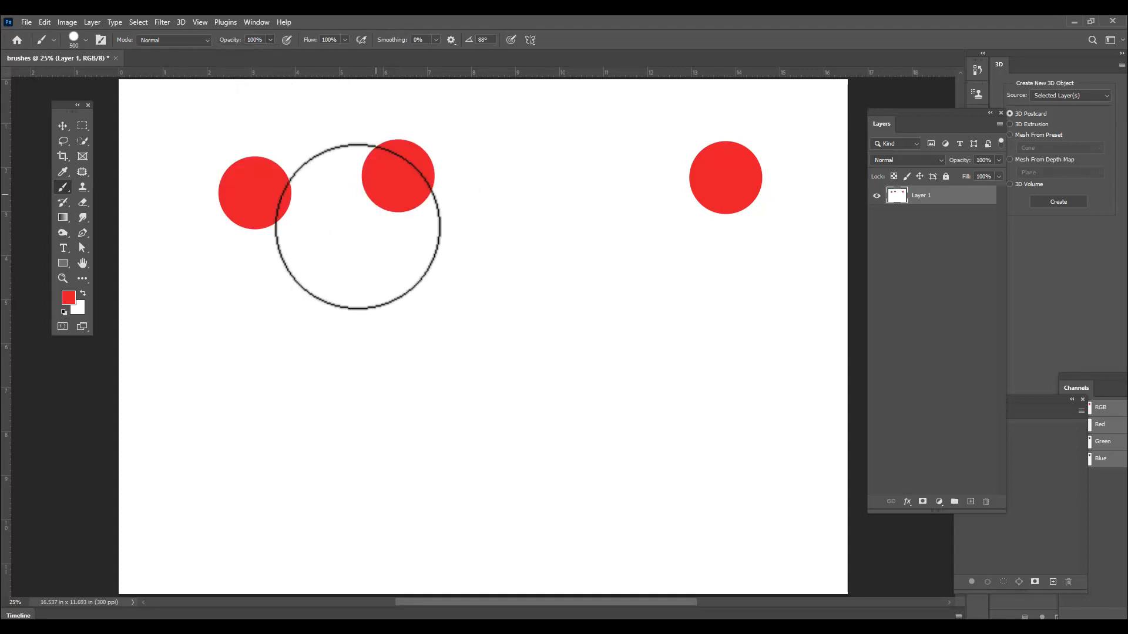
pyautogui.click(302, 321)
pyautogui.click(463, 299)
pyautogui.click(551, 208)
pyautogui.click(332, 433)
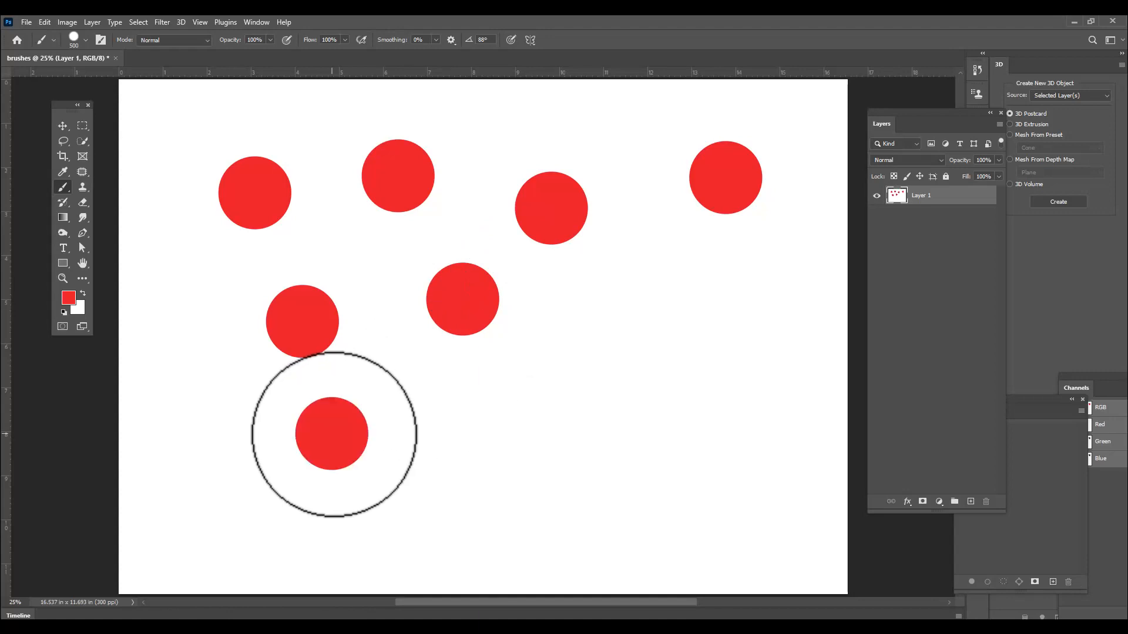
pyautogui.click(552, 414)
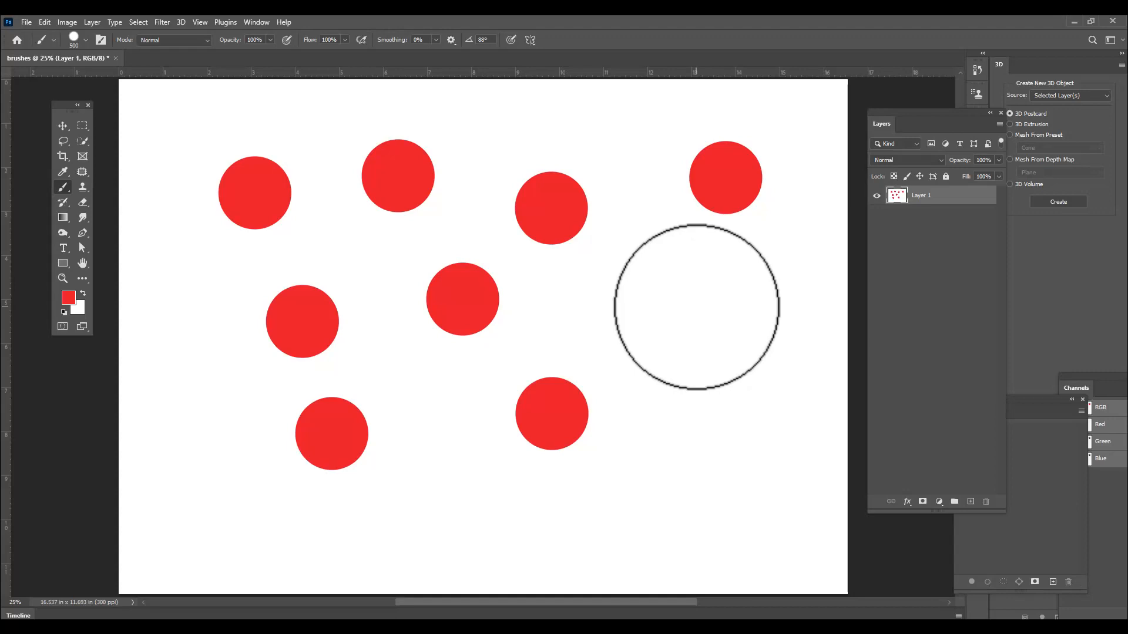
# Set the brush opacity to 47% and stamp eight semi-transparent circles between the solid red ones
pyautogui.click(269, 41)
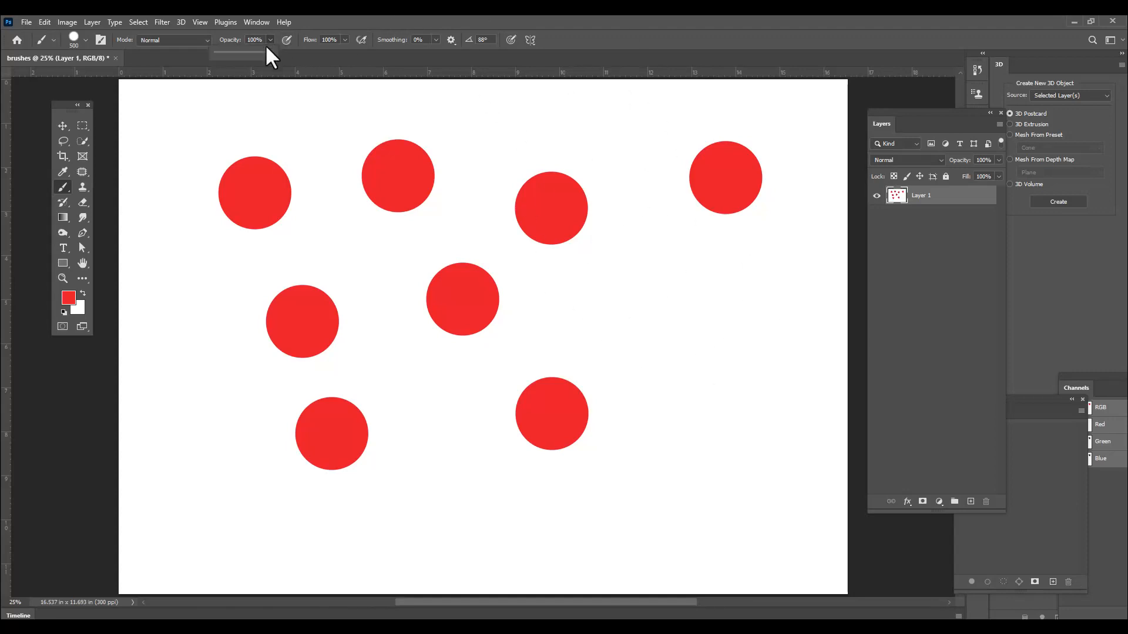
pyautogui.click(618, 307)
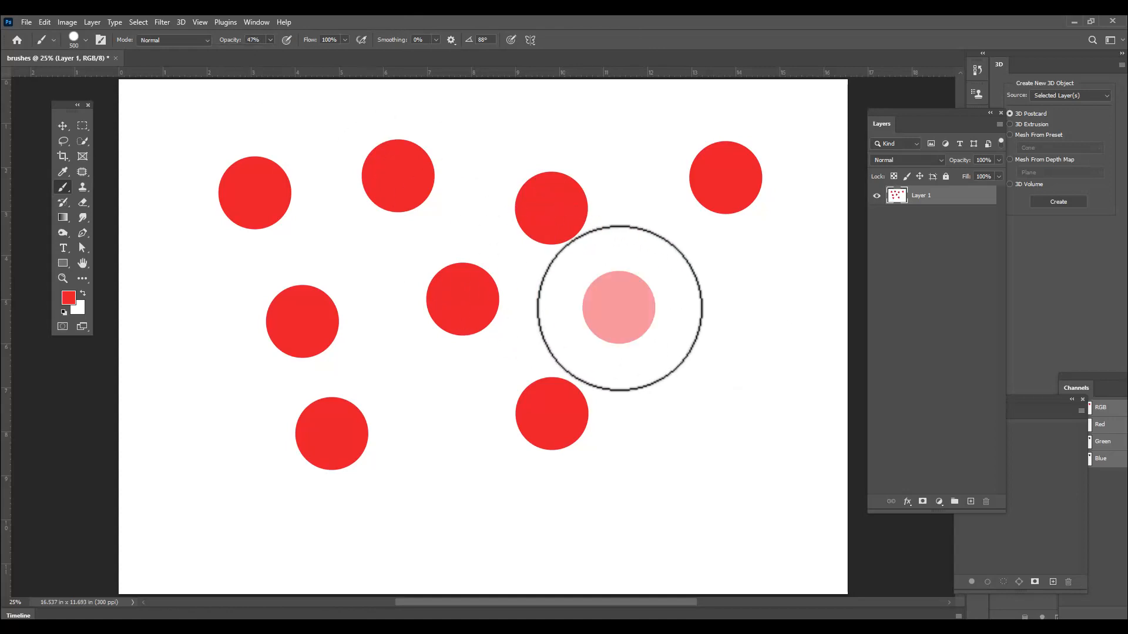
pyautogui.click(725, 314)
pyautogui.click(744, 437)
pyautogui.click(457, 461)
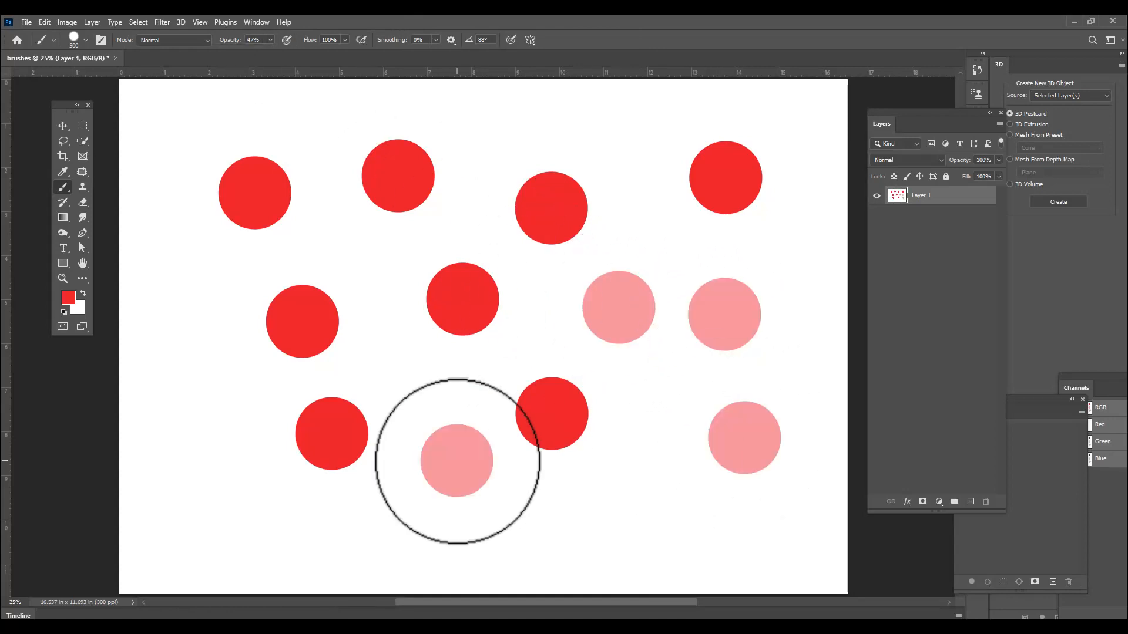
pyautogui.click(630, 148)
pyautogui.click(484, 135)
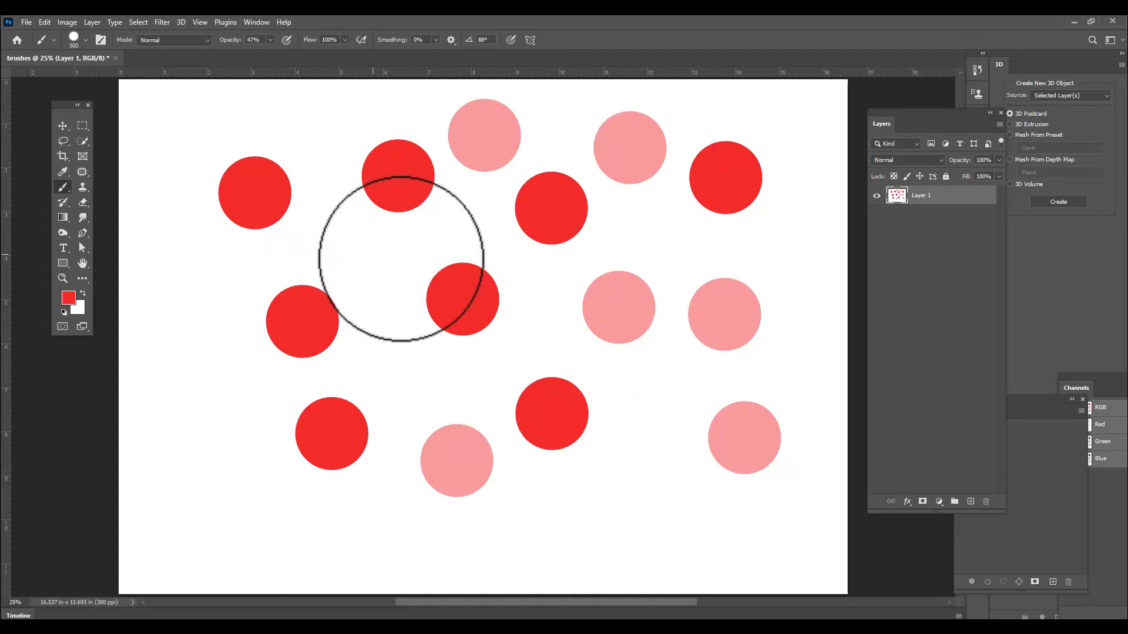
pyautogui.click(400, 257)
pyautogui.click(217, 323)
# Set the brush opacity to 17% and stamp five faint circles in the remaining gaps on the canvas
pyautogui.click(270, 39)
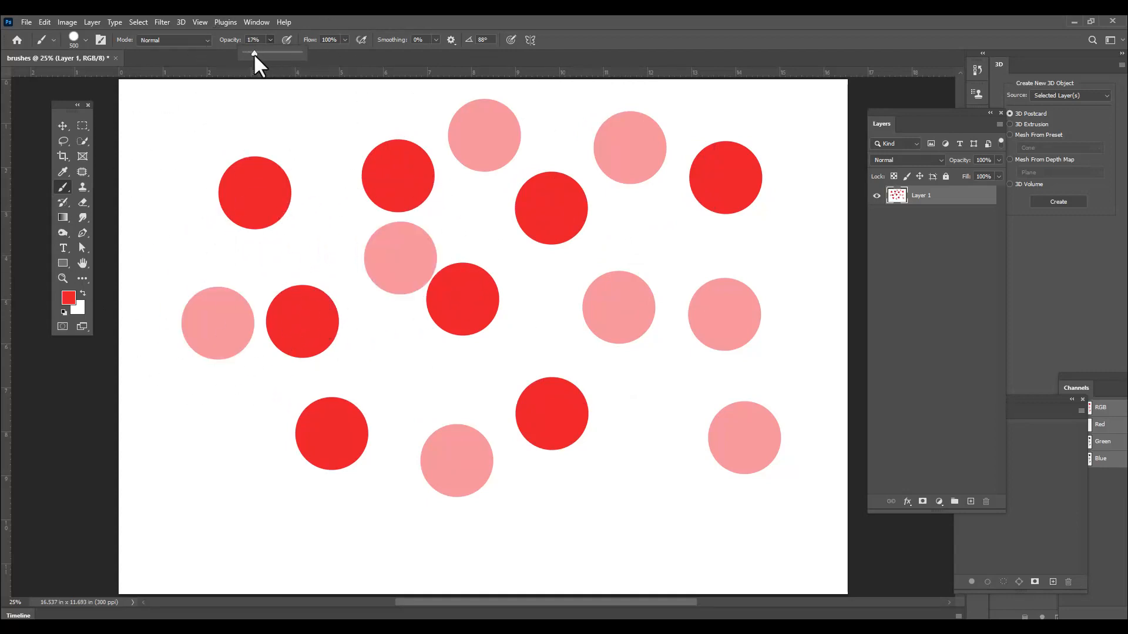
pyautogui.click(171, 133)
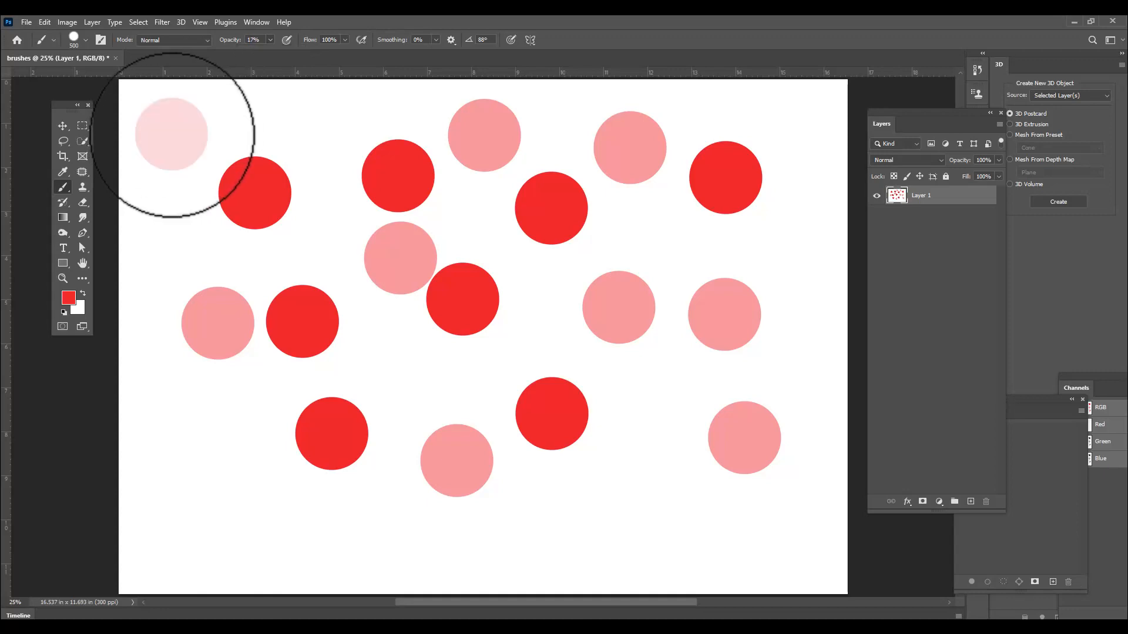
pyautogui.click(162, 252)
pyautogui.click(322, 133)
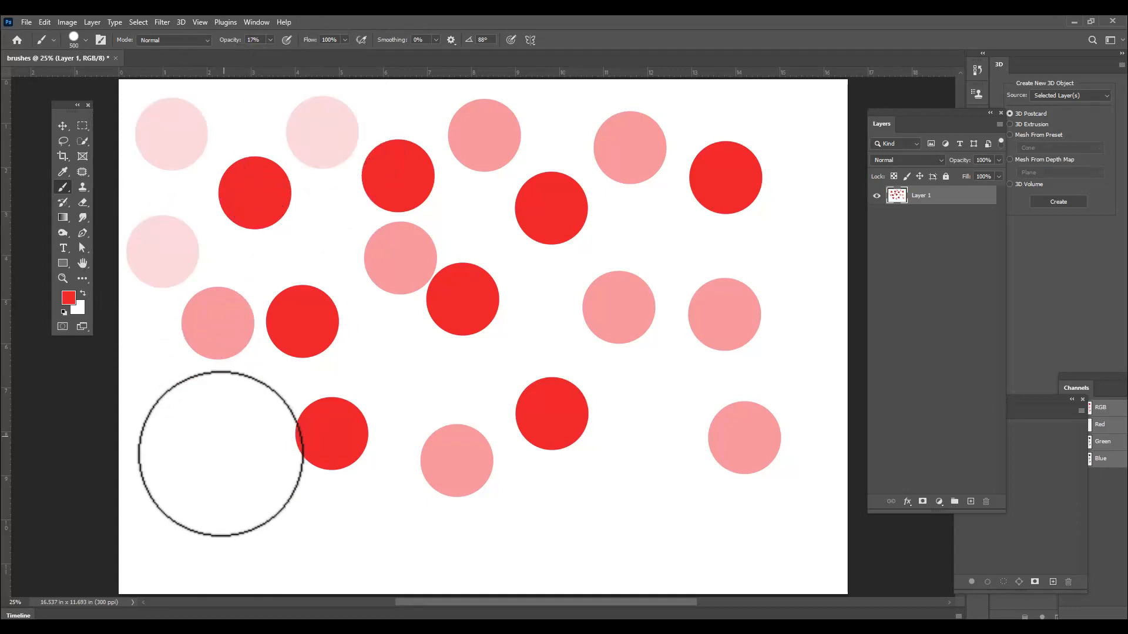
pyautogui.click(210, 476)
pyautogui.click(415, 387)
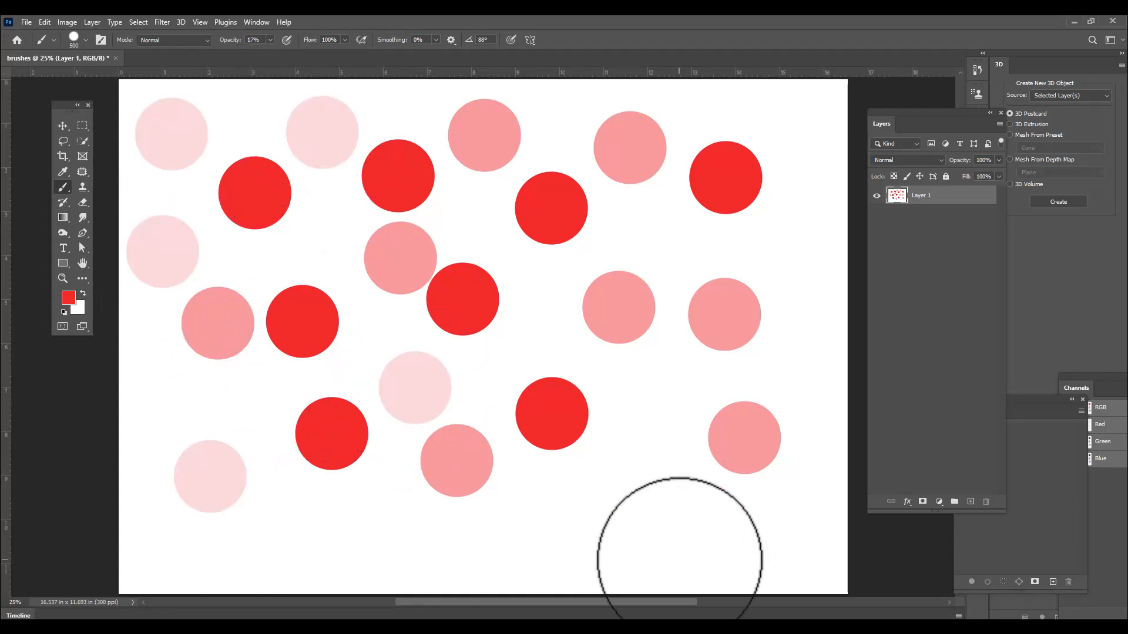
# Restore the brush opacity to 100% and clear the layer by filling it with the white background color
pyautogui.click(267, 39)
pyautogui.moveTo(269, 54); pyautogui.dragTo(815, 101)
pyautogui.hotkey('ctrl', 'BackSpace')
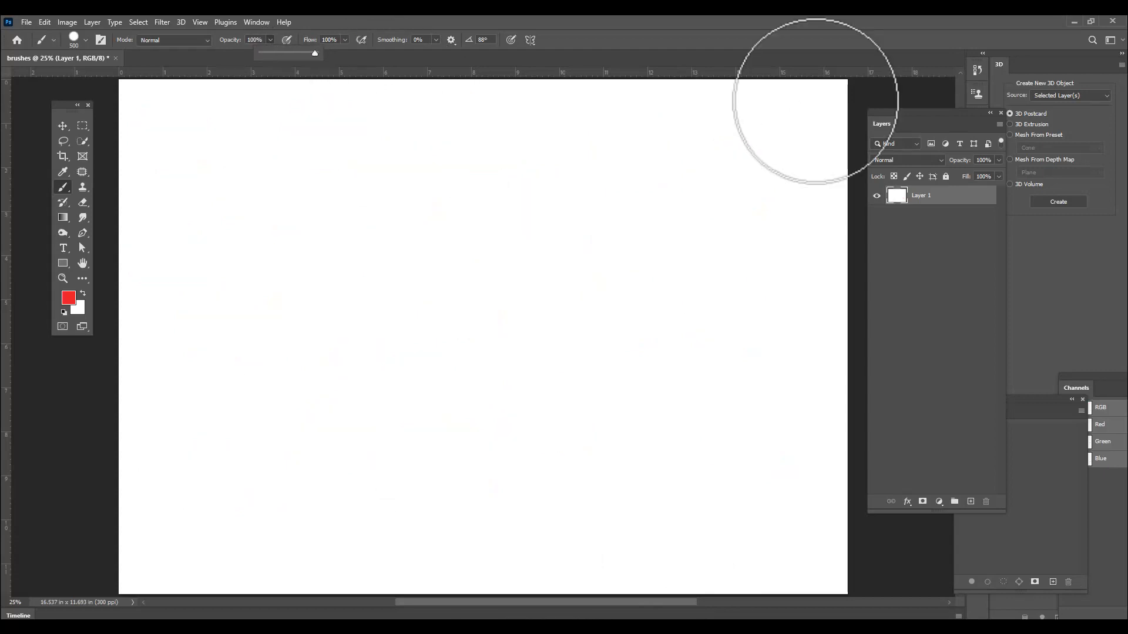
pyautogui.click(357, 16)
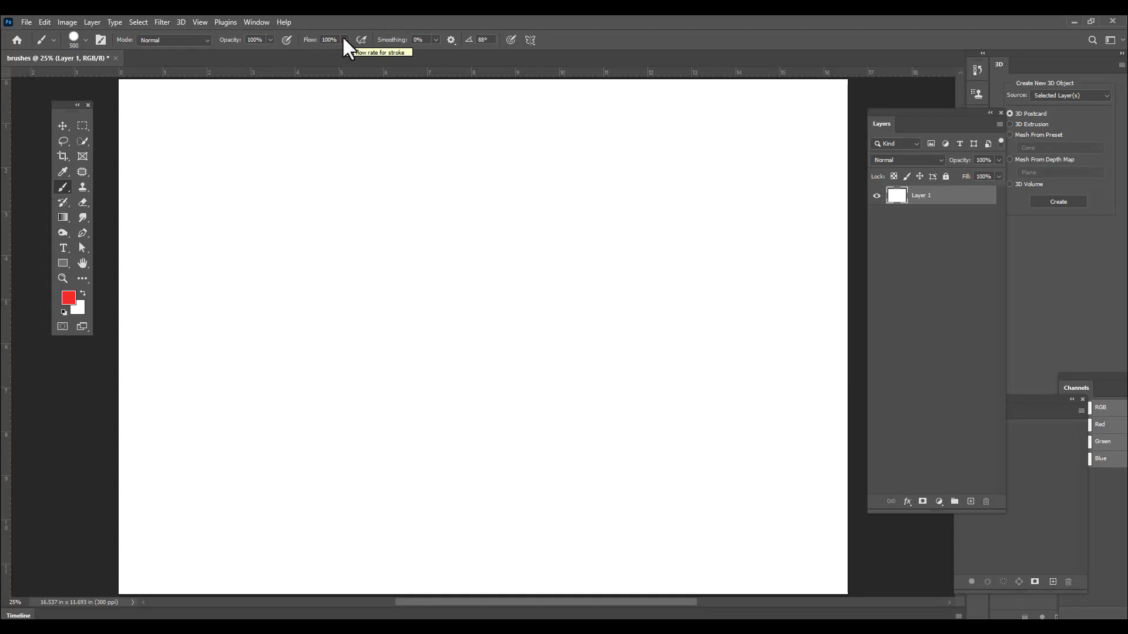
# Set the brush flow to 21% and stamp six single-dab pale circles across the blank canvas
pyautogui.click(345, 40)
pyautogui.click(217, 178)
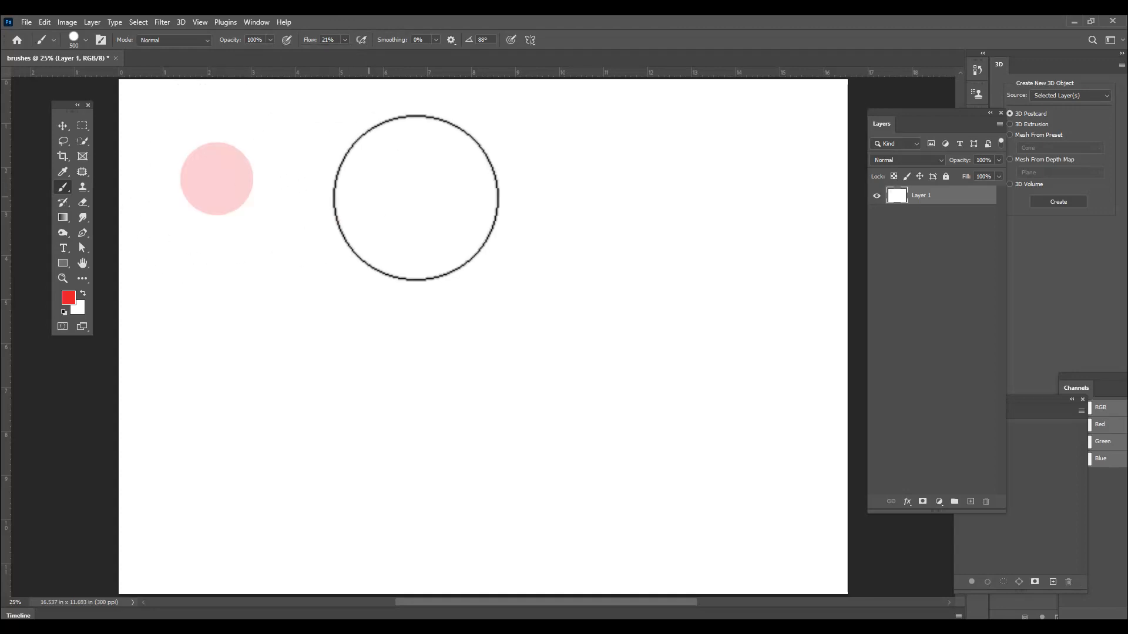
pyautogui.click(441, 168)
pyautogui.click(579, 234)
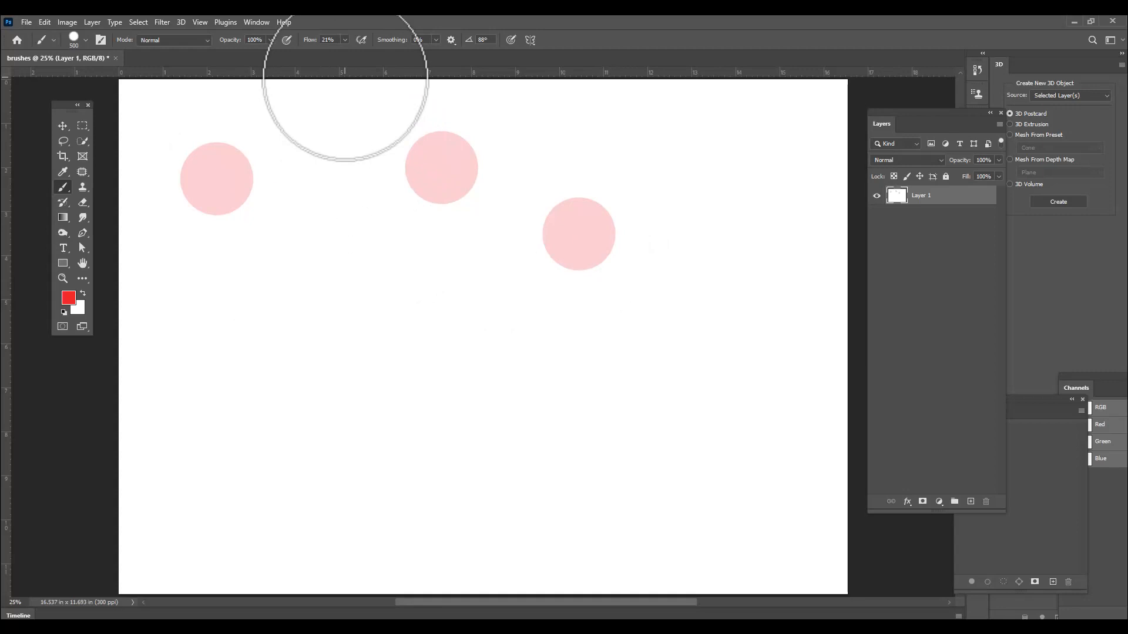
pyautogui.click(324, 270)
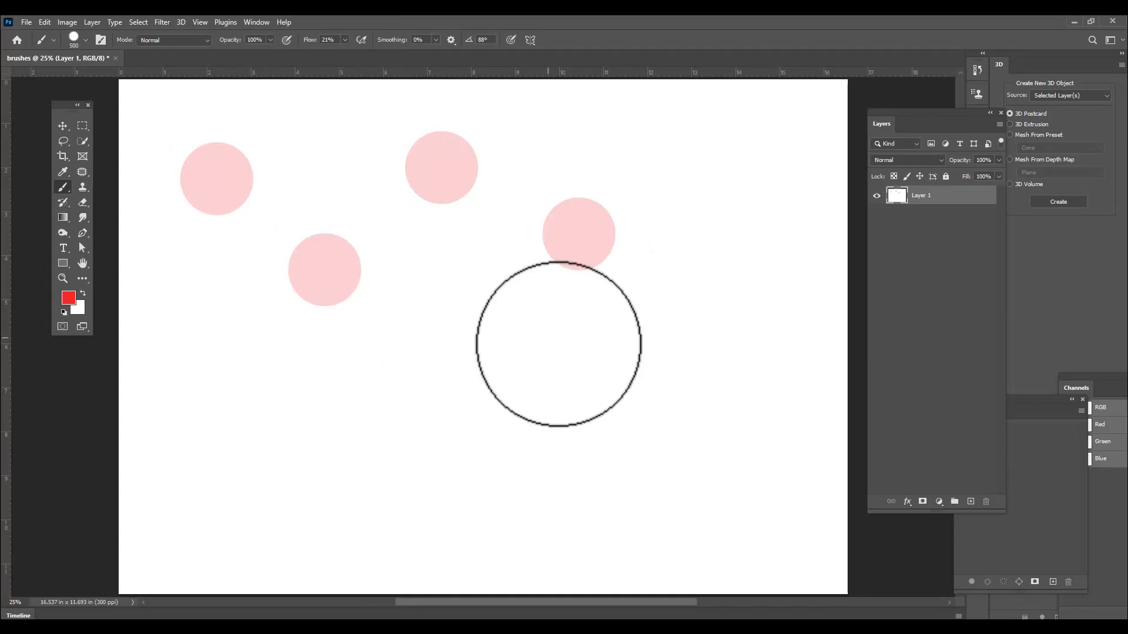
pyautogui.click(558, 347)
pyautogui.click(292, 388)
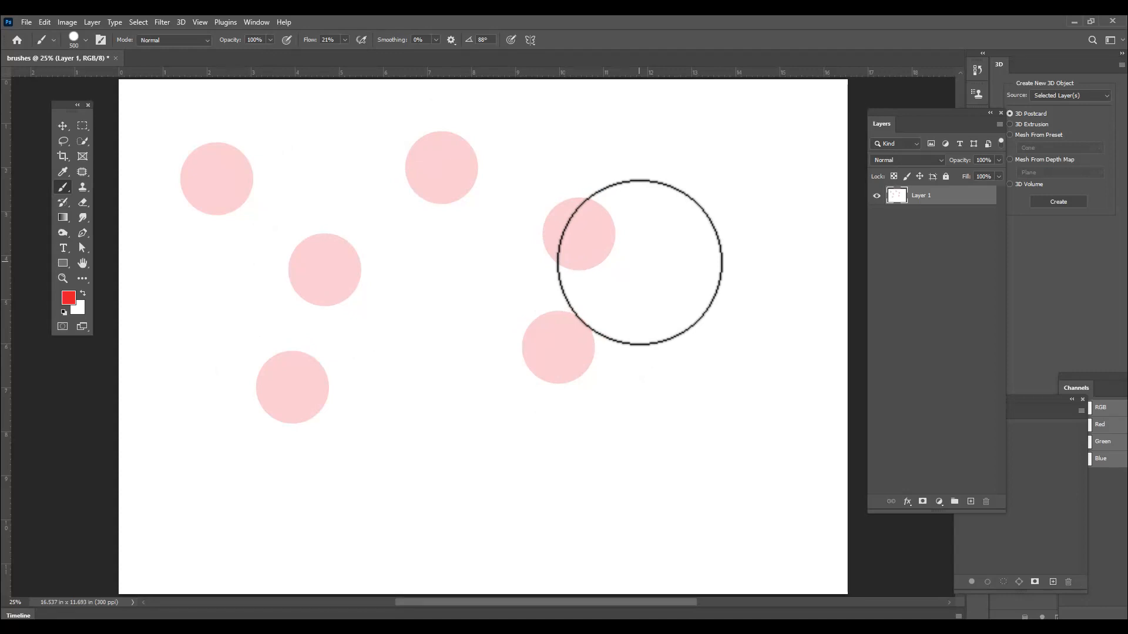
# Undo all six pale circles stamped on the canvas
pyautogui.hotkey('ctrl', 'z')
pyautogui.hotkey('ctrl', 'z')
pyautogui.hotkey('ctrl', 'z')
pyautogui.hotkey('ctrl', 'z')
pyautogui.hotkey('ctrl', 'z')
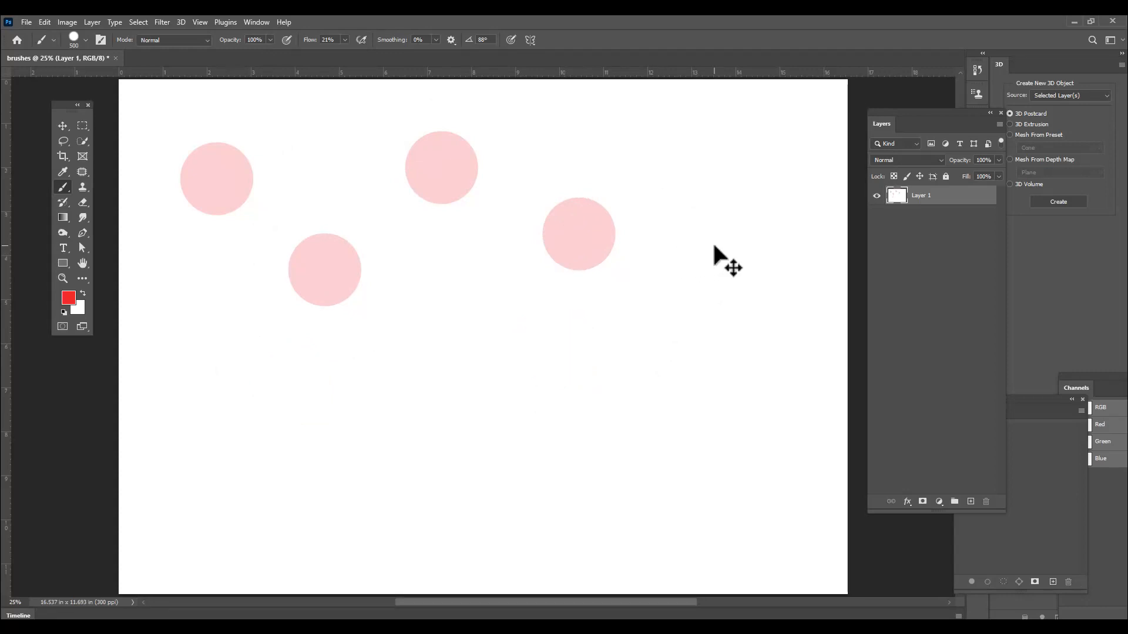
pyautogui.hotkey('ctrl', 'z')
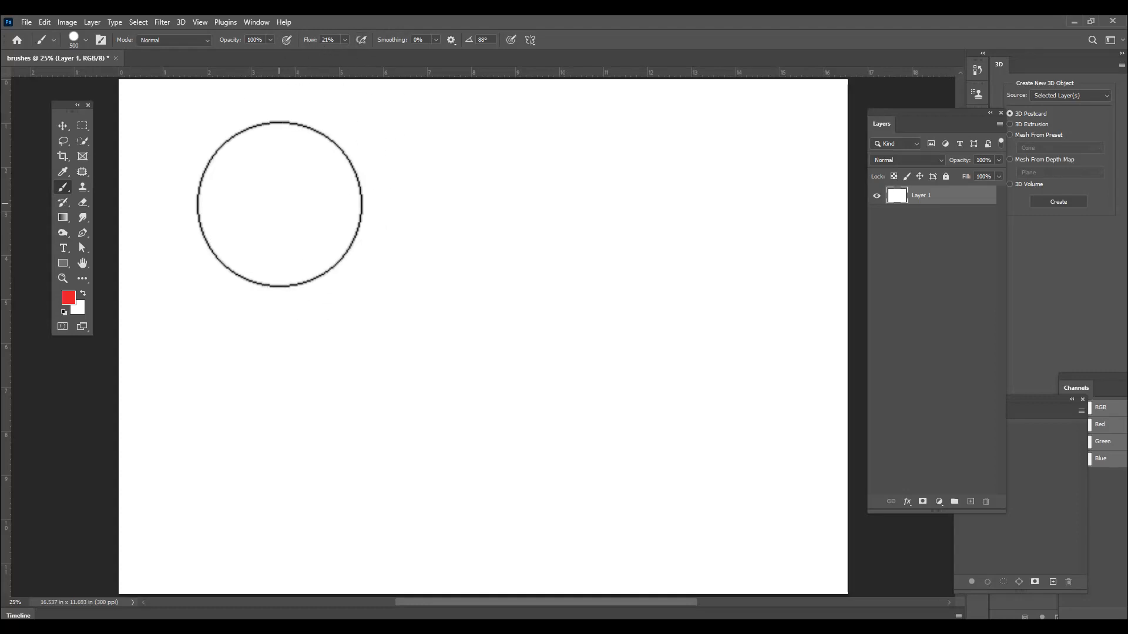
# Stamp fifteen circles across the canvas at 21% flow, repeating dabs on the same spots to build up denser red
pyautogui.click(280, 204)
pyautogui.click(370, 206)
pyautogui.click(370, 207)
pyautogui.click(370, 207)
pyautogui.click(504, 212)
pyautogui.click(504, 212)
pyautogui.click(504, 211)
pyautogui.click(287, 325)
pyautogui.click(286, 324)
pyautogui.click(468, 335)
pyautogui.click(467, 334)
pyautogui.click(617, 232)
pyautogui.click(720, 300)
pyautogui.click(720, 299)
pyautogui.click(618, 351)
pyautogui.click(618, 350)
pyautogui.click(376, 444)
pyautogui.click(376, 443)
pyautogui.click(375, 444)
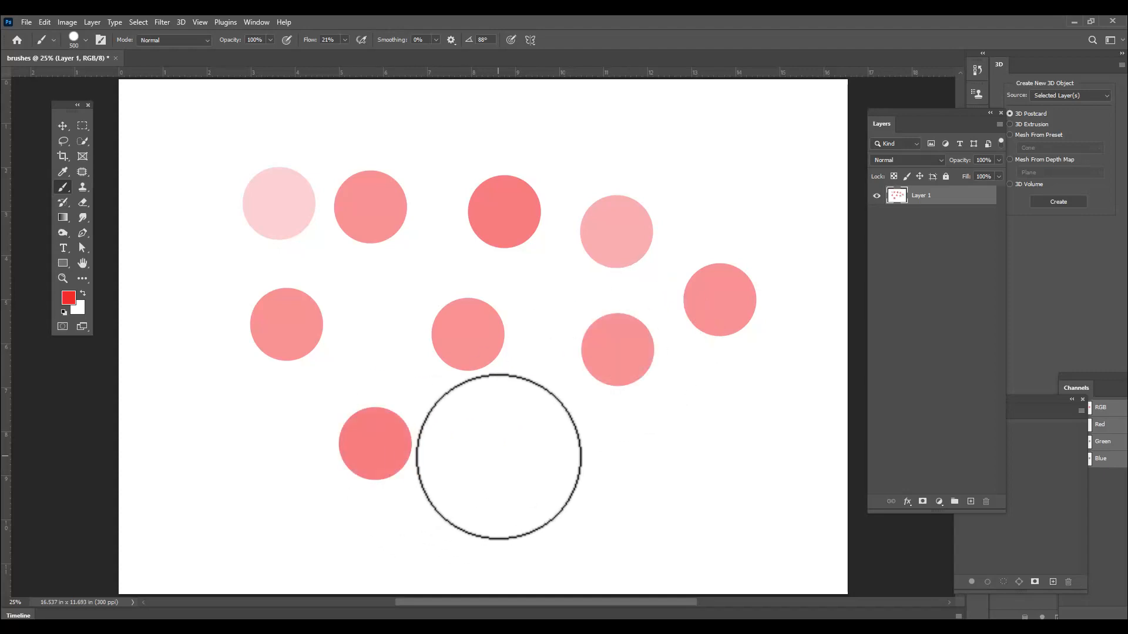
pyautogui.click(499, 456)
pyautogui.click(498, 456)
pyautogui.click(735, 171)
pyautogui.click(735, 171)
pyautogui.click(589, 136)
pyautogui.click(589, 136)
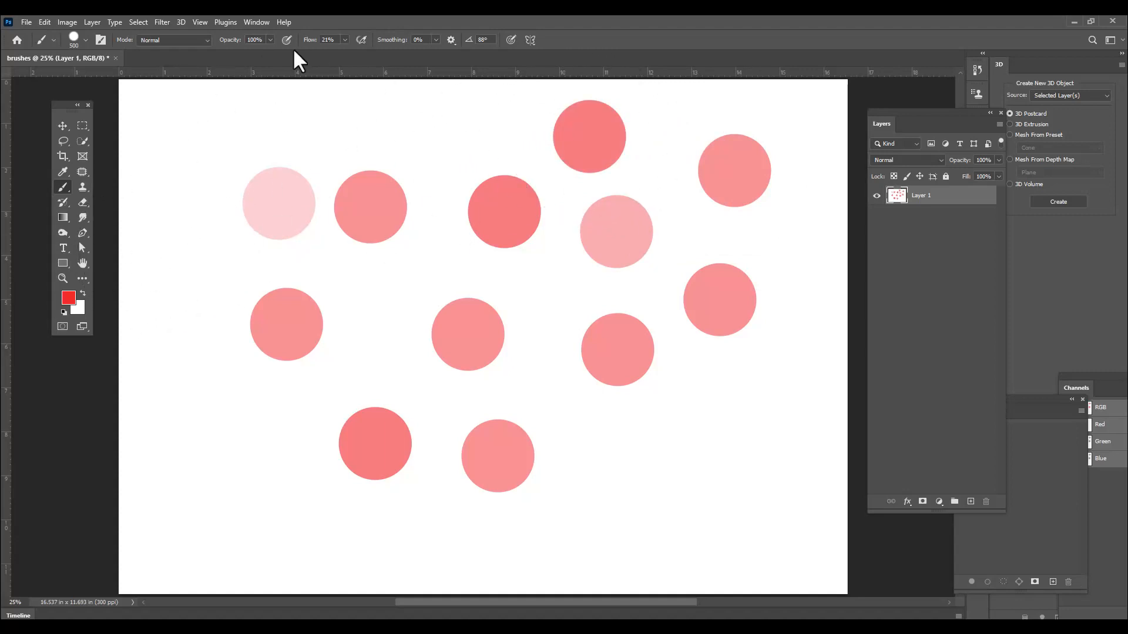
pyautogui.click(230, 131)
pyautogui.click(190, 284)
pyautogui.click(672, 488)
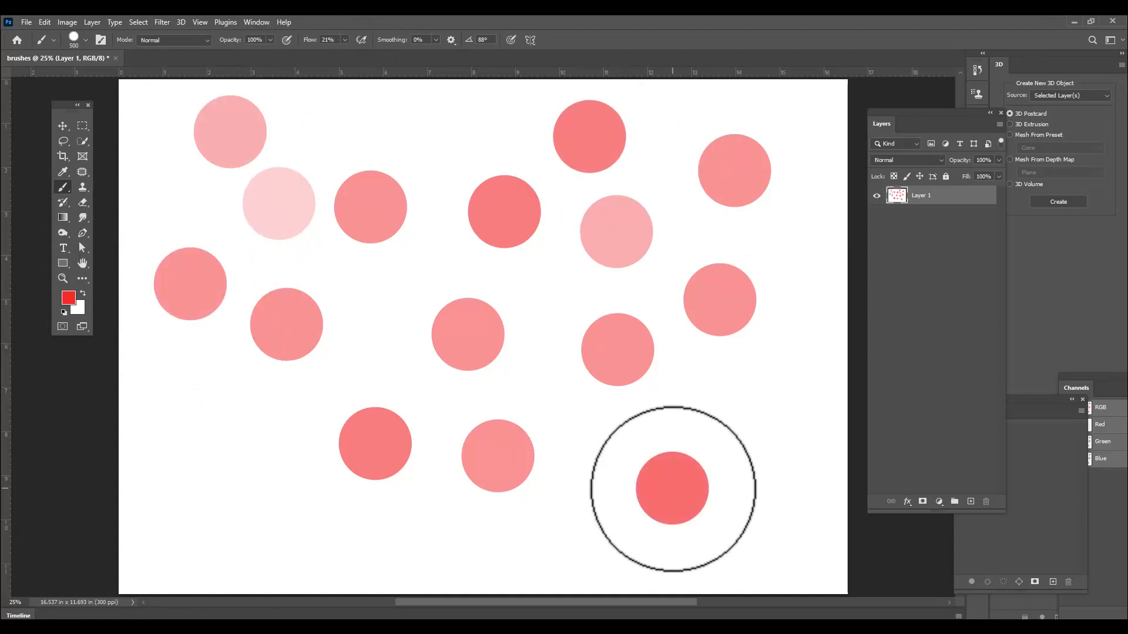
pyautogui.click(673, 488)
# Set the brush flow to 100% and stamp one solid red circle in the gap near the canvas's upper edge
pyautogui.click(345, 39)
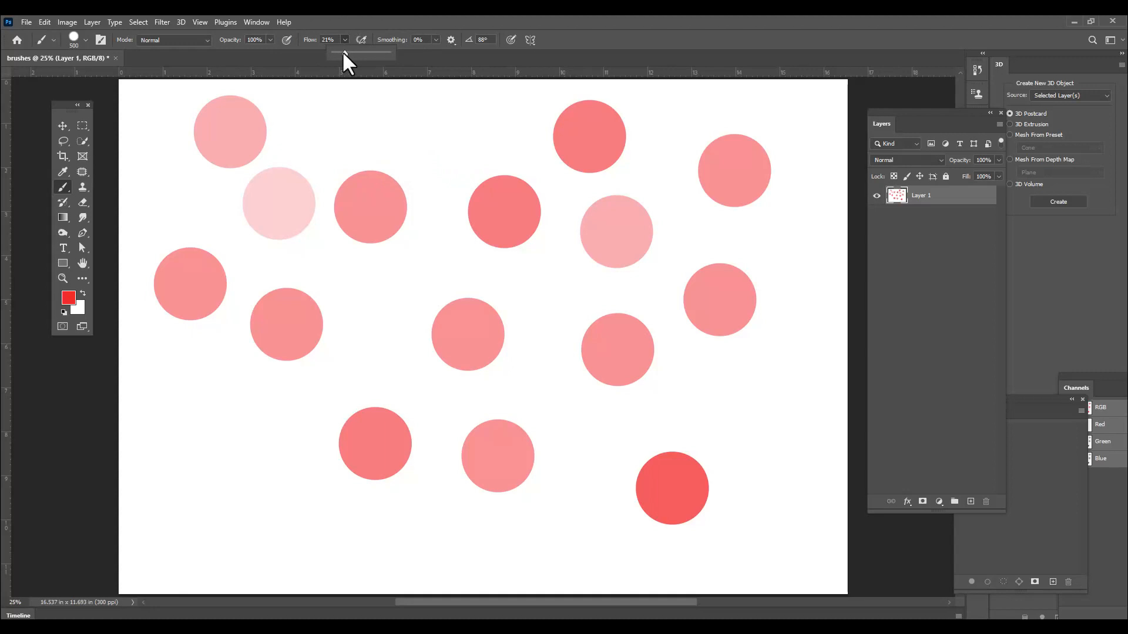
pyautogui.moveTo(344, 52); pyautogui.dragTo(392, 51)
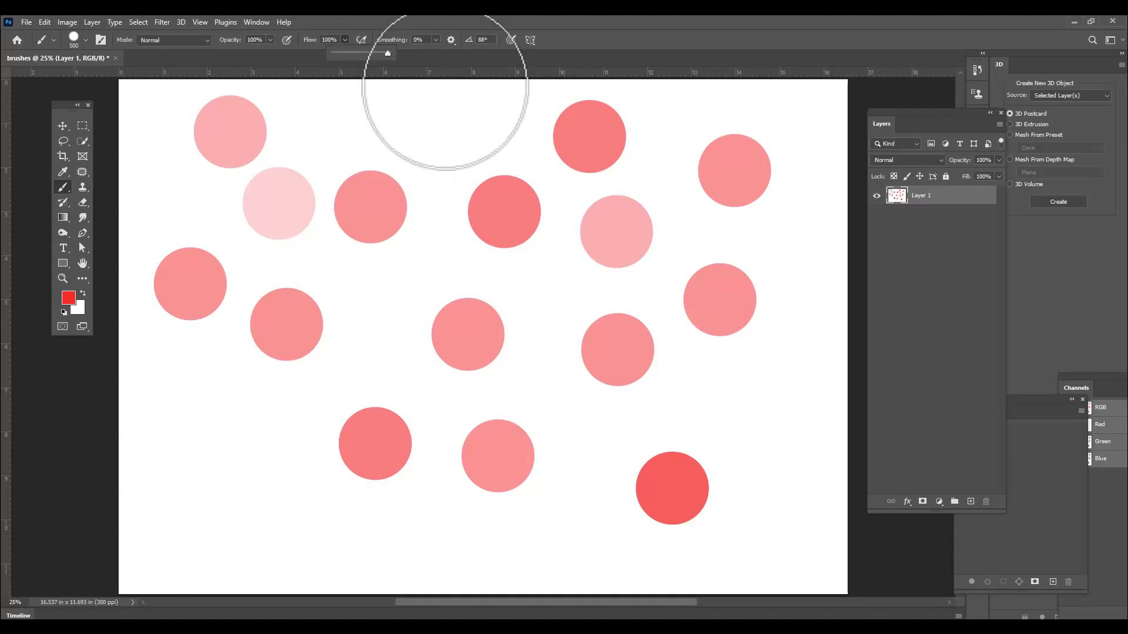
pyautogui.click(439, 135)
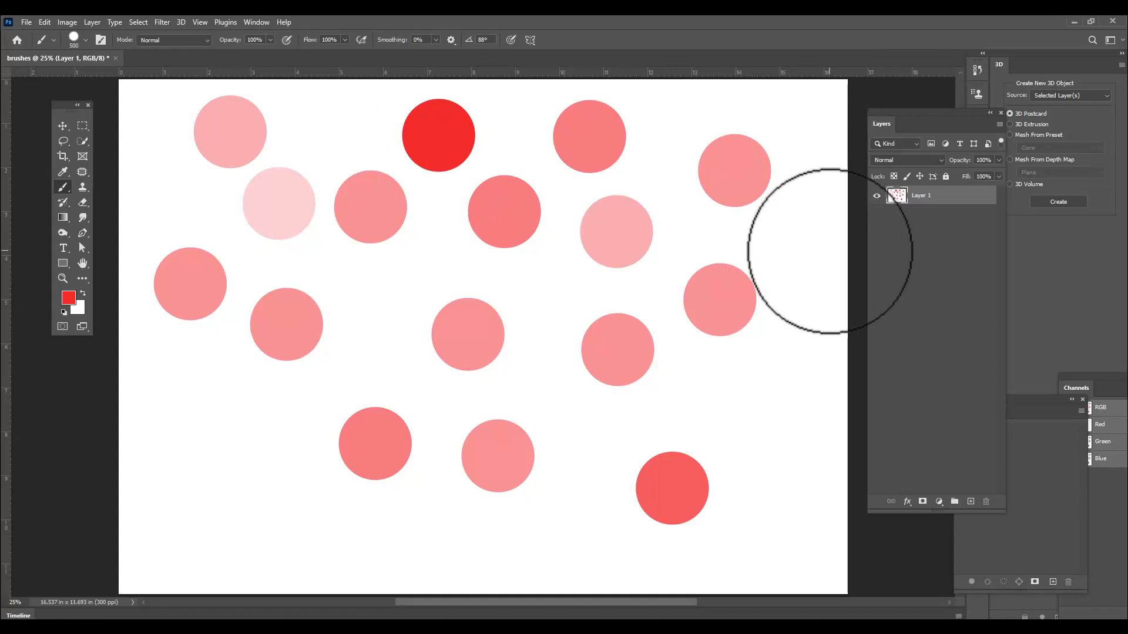
# Set the brush flow to 15% and stamp paler circles in the gaps between the existing ones, repeating dabs on some spots
pyautogui.click(346, 40)
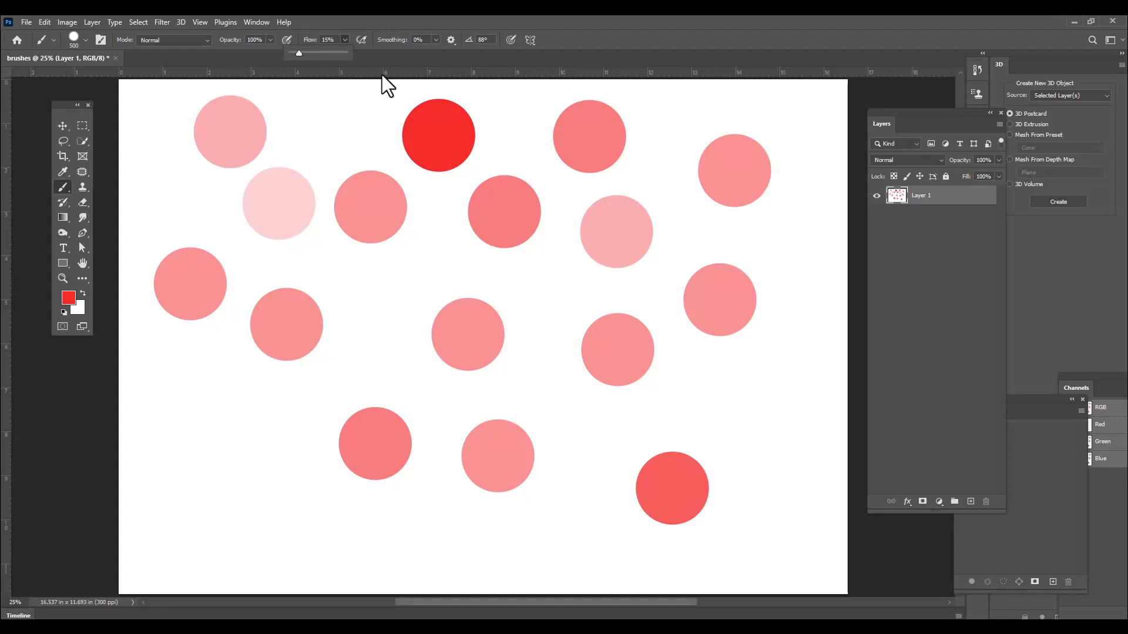
pyautogui.click(758, 404)
pyautogui.click(585, 428)
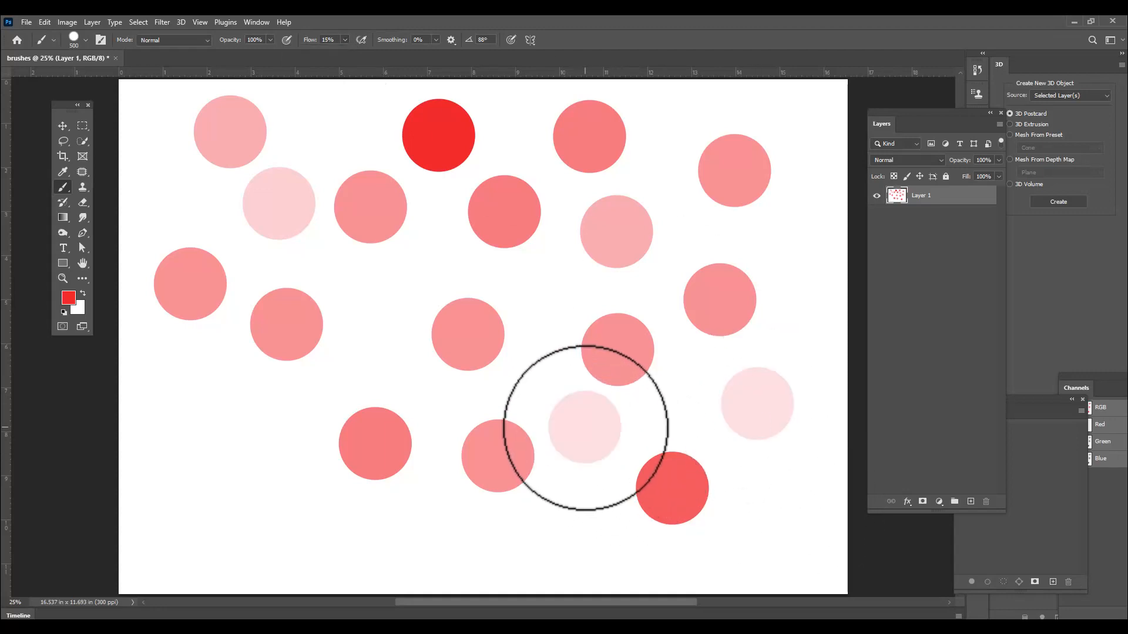
pyautogui.click(230, 439)
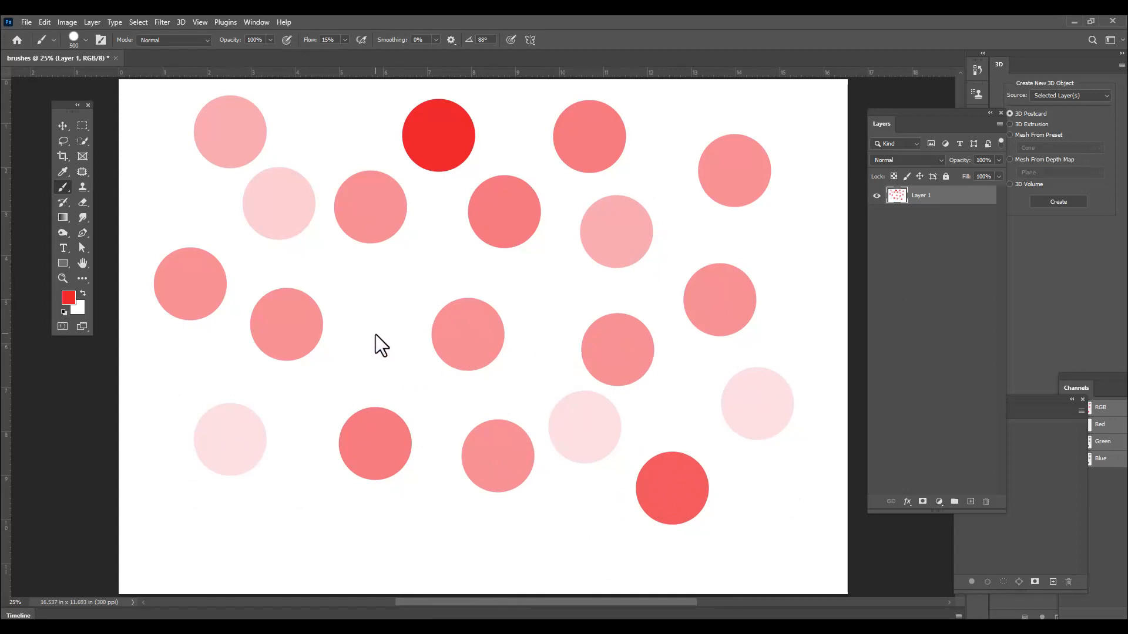
pyautogui.click(294, 524)
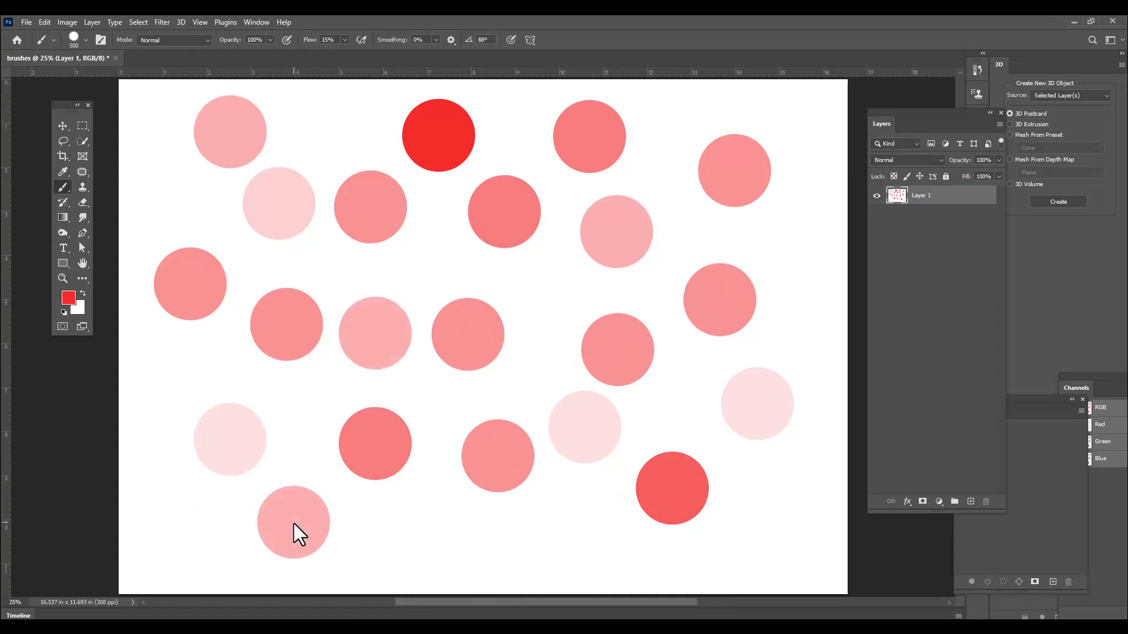
pyautogui.click(559, 304)
pyautogui.click(427, 266)
pyautogui.click(427, 264)
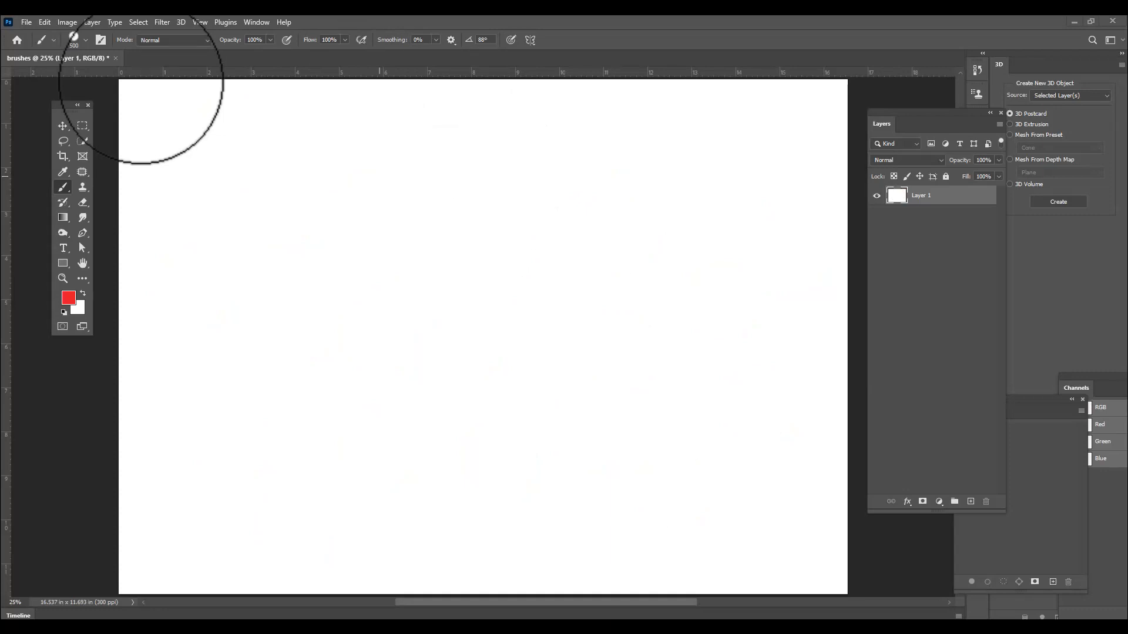
# Choose the KYLE Ultimate Pencil Hard brush preset from the Dry Media Brushes group
pyautogui.click(85, 40)
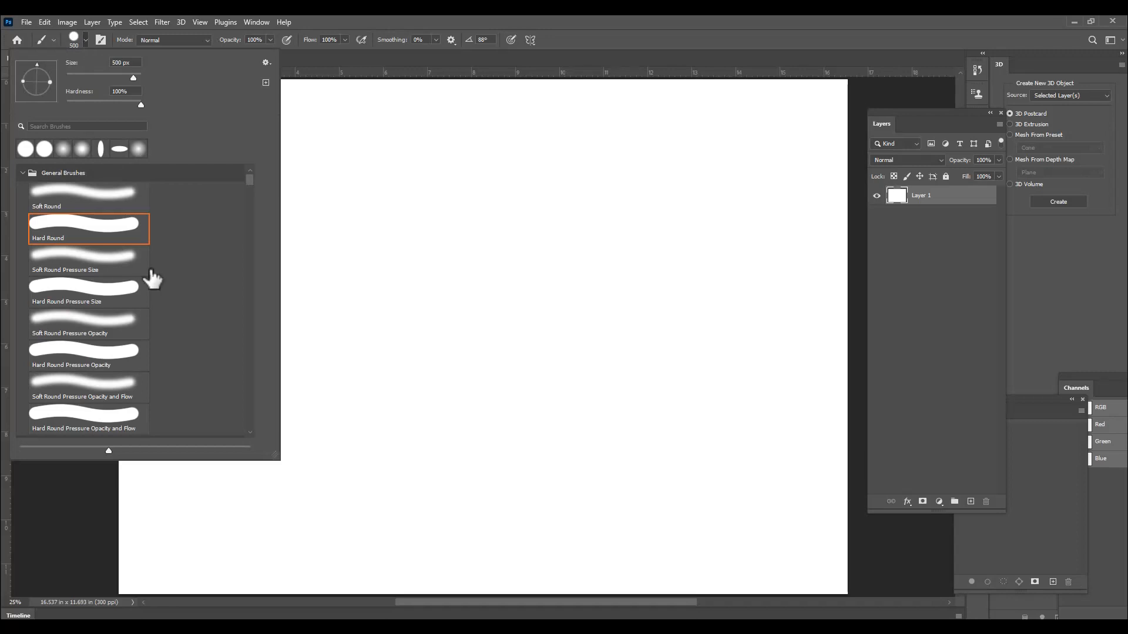
pyautogui.click(75, 193)
pyautogui.click(74, 233)
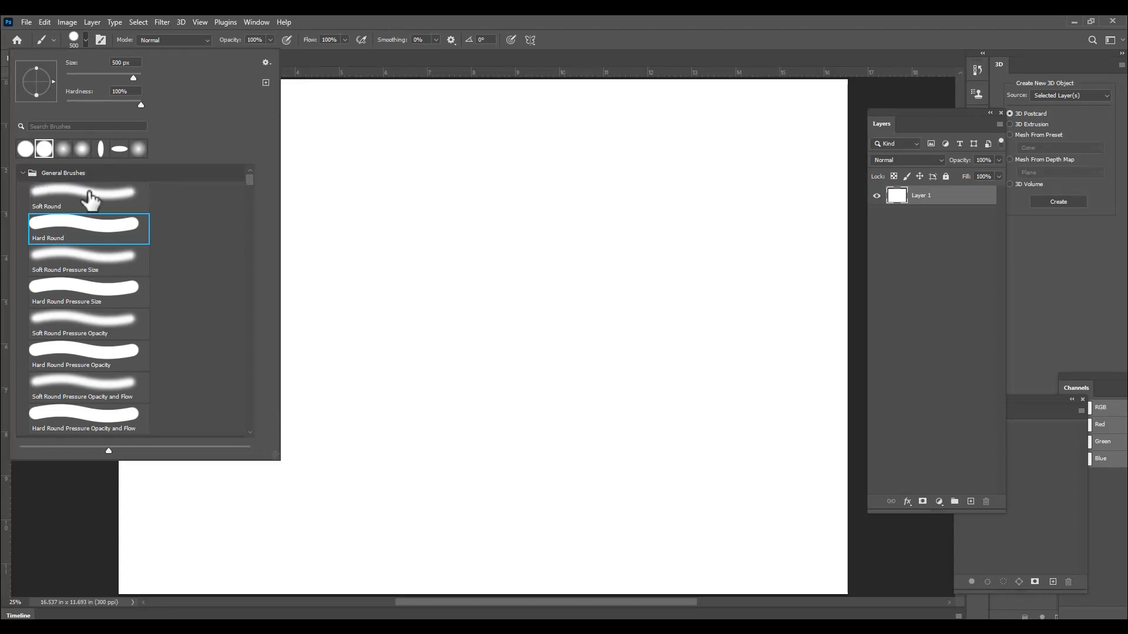
pyautogui.click(22, 173)
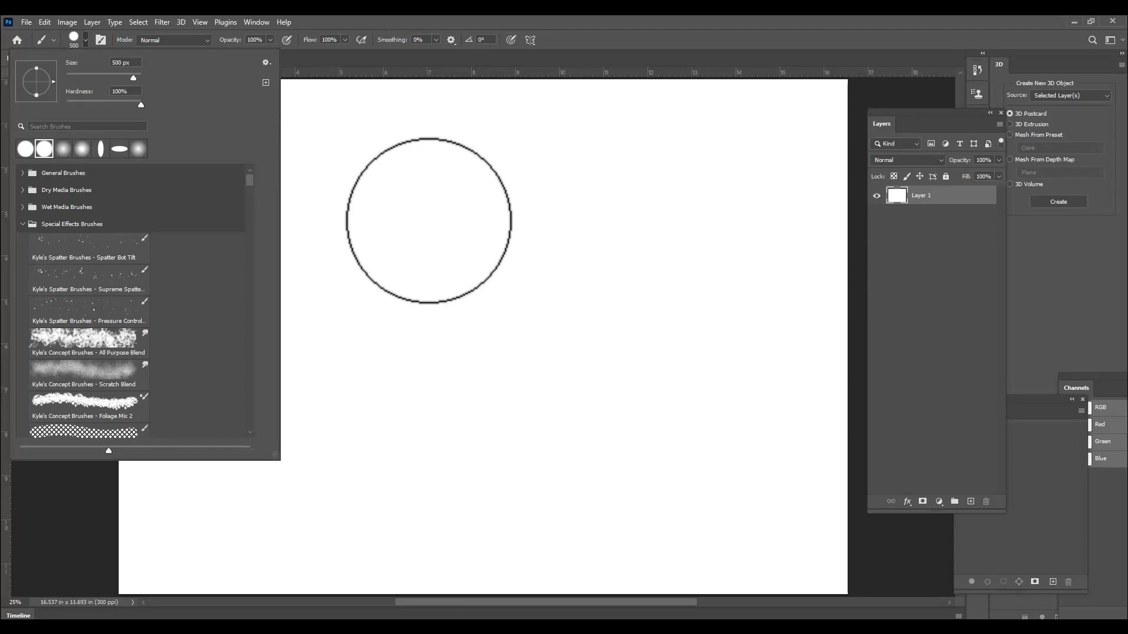
pyautogui.click(24, 190)
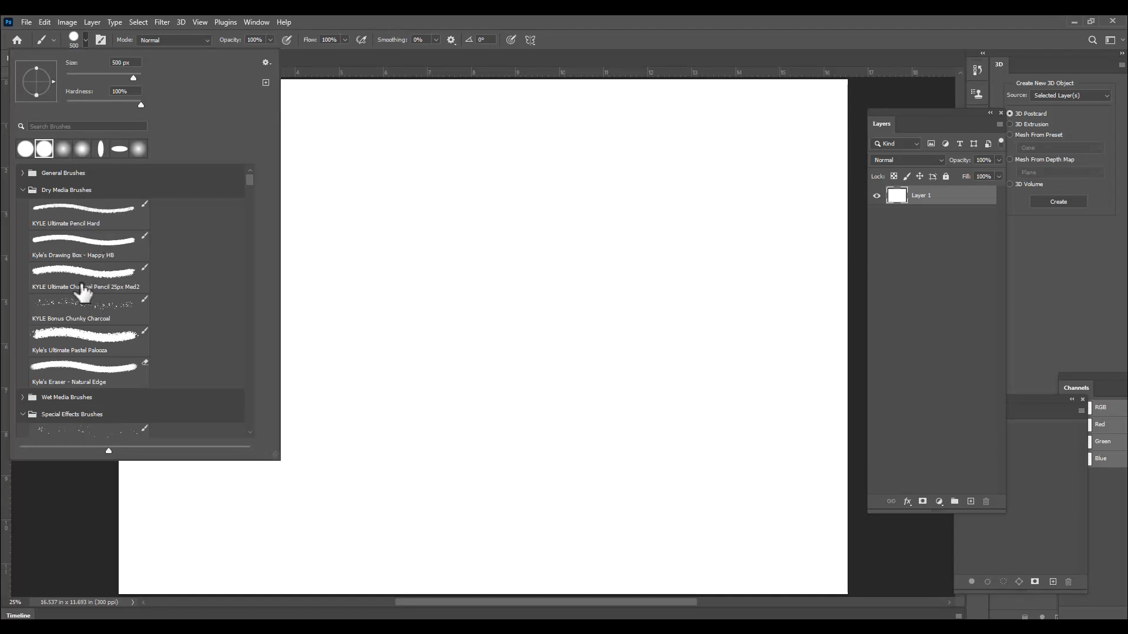
pyautogui.click(84, 219)
pyautogui.click(492, 29)
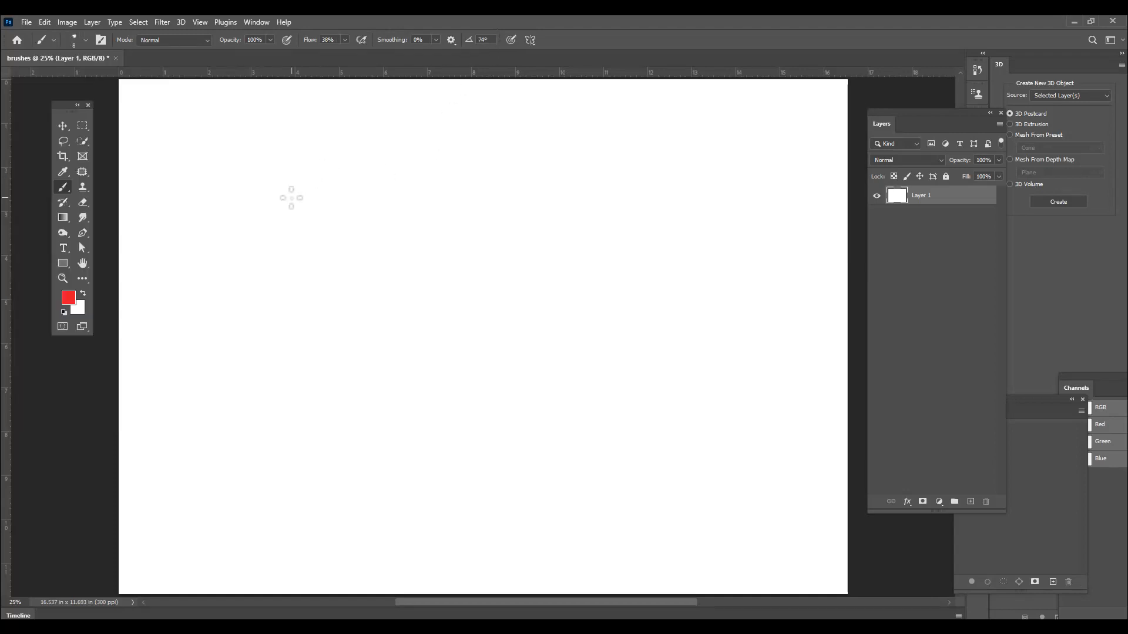
# Resize the pencil brush tip to 400 px
pyautogui.press(']')
pyautogui.press(']')
pyautogui.press(']')
pyautogui.press(']')
pyautogui.press(']')
pyautogui.press(']')
pyautogui.press(']')
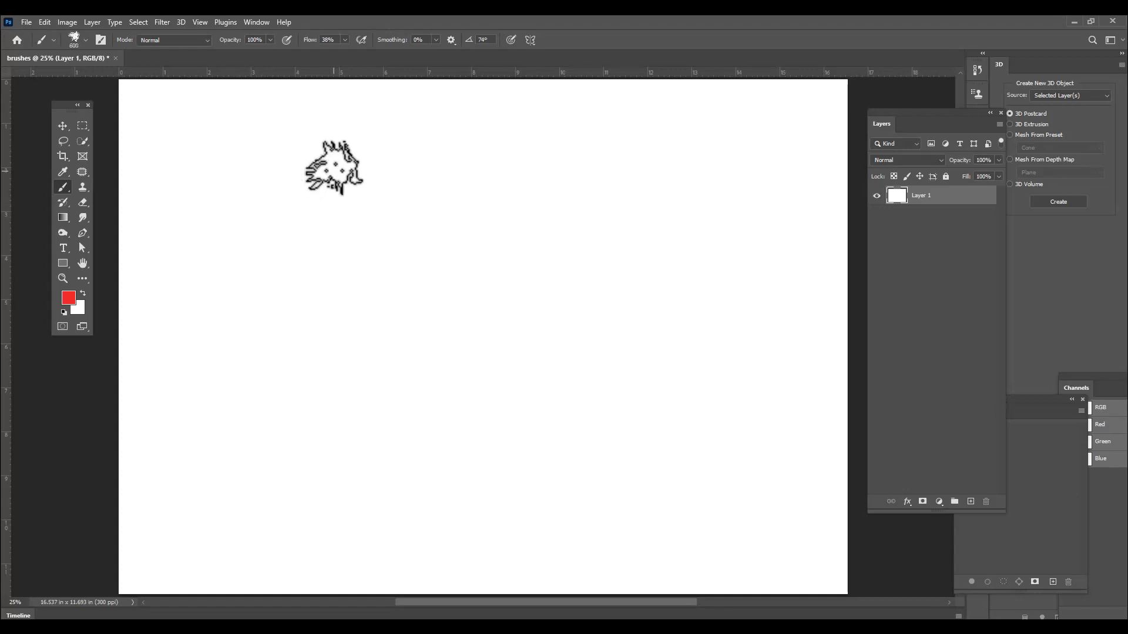
pyautogui.press(']')
pyautogui.press(']')
pyautogui.press(']')
pyautogui.press(']')
pyautogui.press(']')
pyautogui.press(']')
pyautogui.press(']')
pyautogui.press('[')
pyautogui.press('[')
pyautogui.press('[')
pyautogui.press('[')
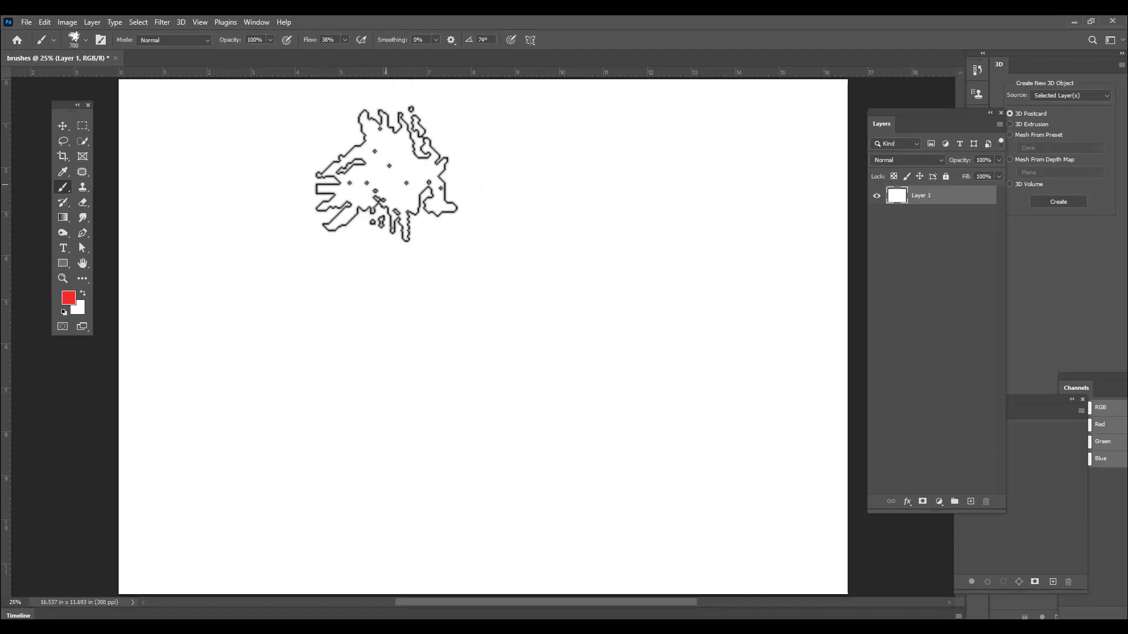
pyautogui.press('[')
pyautogui.press('[')
pyautogui.press('[')
pyautogui.press('[')
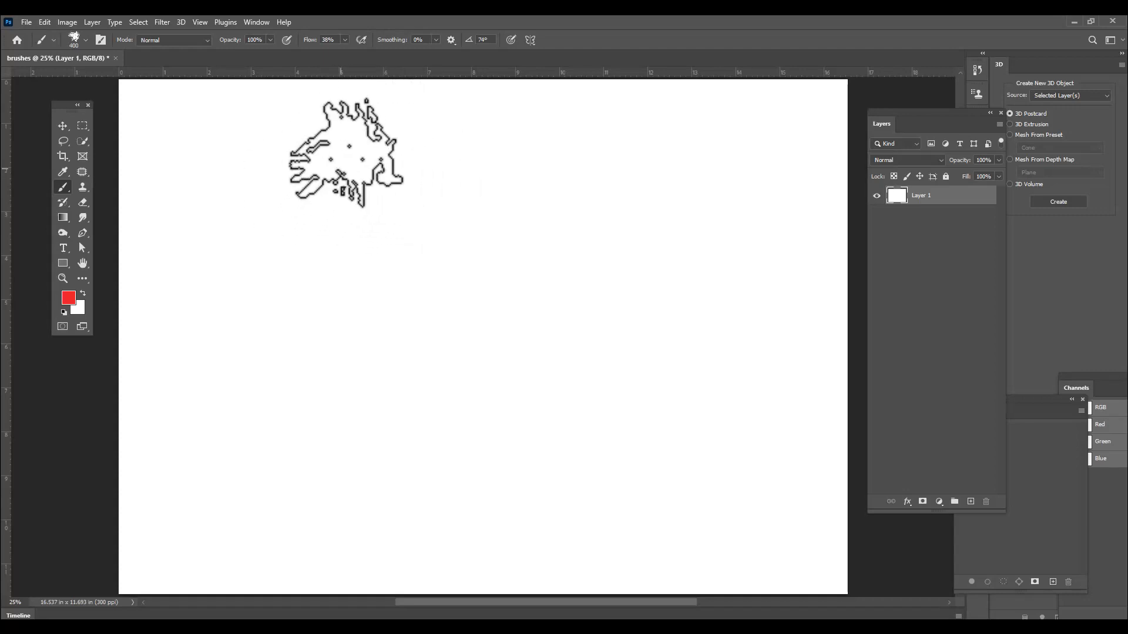
# Paint three long red pencil strokes on the canvas: one vertical, one slanted and one S-curved
pyautogui.moveTo(346, 158); pyautogui.dragTo(340, 431)
pyautogui.moveTo(488, 470)
pyautogui.mouseDown()
pyautogui.moveTo(584, 311)
pyautogui.moveTo(653, 259)
pyautogui.moveTo(617, 153)
pyautogui.mouseUp()
pyautogui.moveTo(477, 156); pyautogui.dragTo(405, 420)
# Switch to the KYLE Bonus Chunky Charcoal brush preset in the Dry Media Brushes group
pyautogui.click(74, 37)
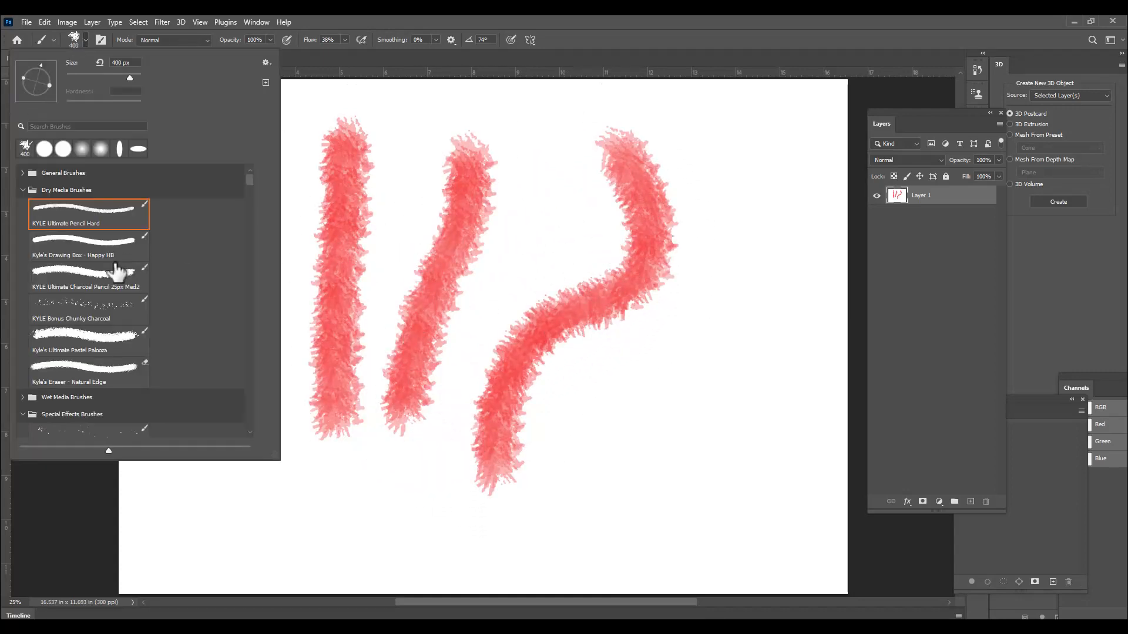
pyautogui.scroll(-1, 94, 288)
pyautogui.click(91, 282)
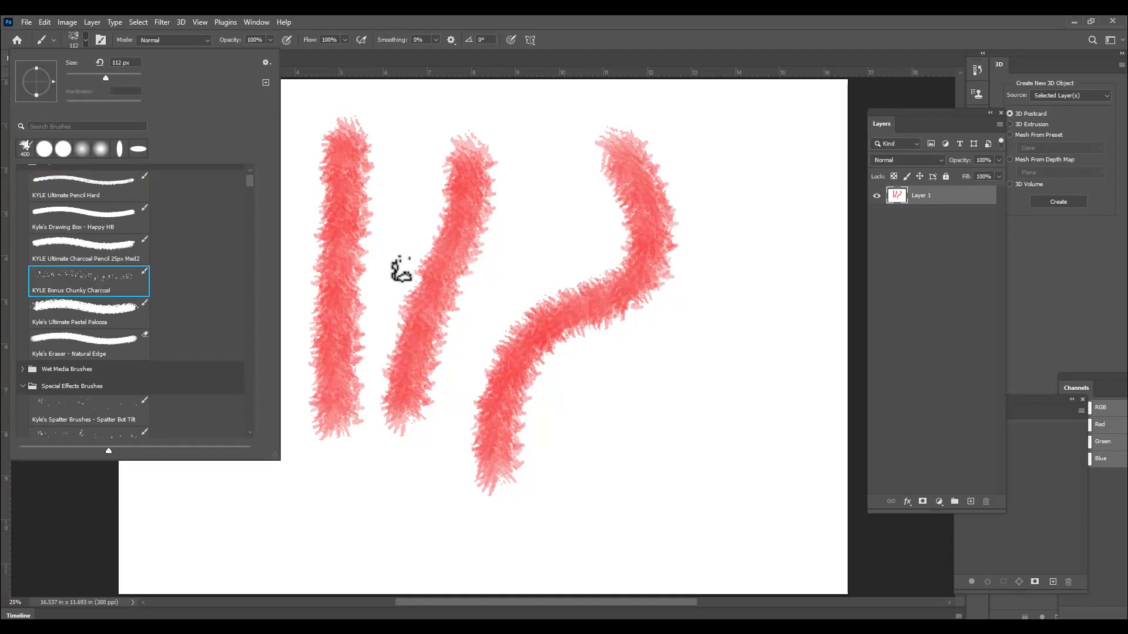
pyautogui.click(718, 33)
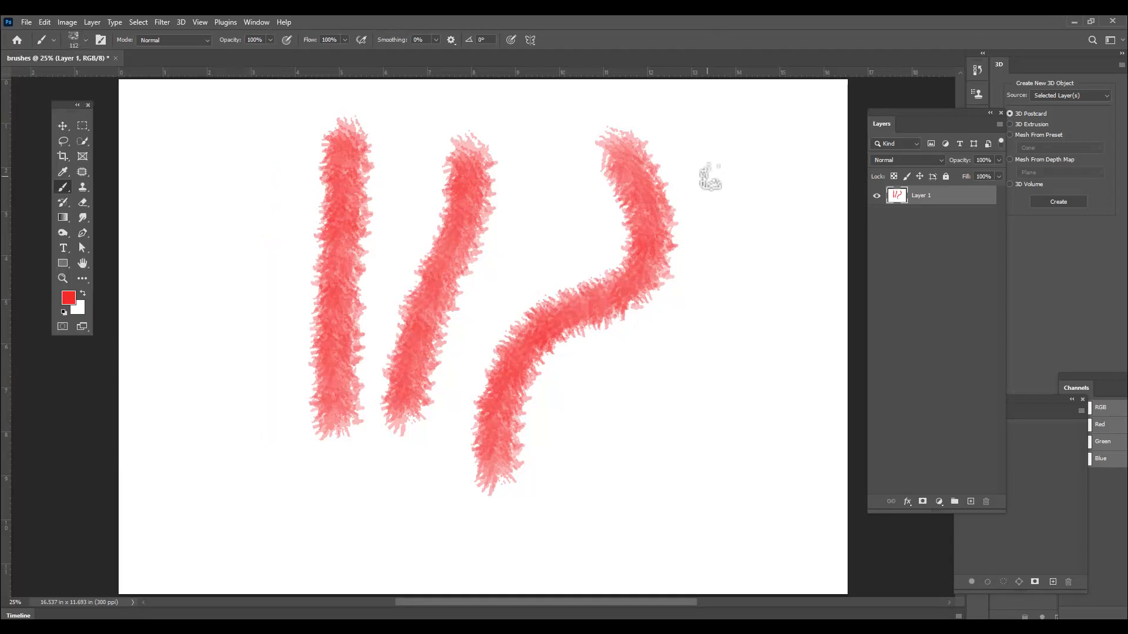
# Enlarge the charcoal brush to 500 px and paint a long and a short slanted red stroke beside the curved one
pyautogui.press(']')
pyautogui.press(']')
pyautogui.press(']')
pyautogui.press(']')
pyautogui.press(']')
pyautogui.press(']')
pyautogui.press(']')
pyautogui.press(']')
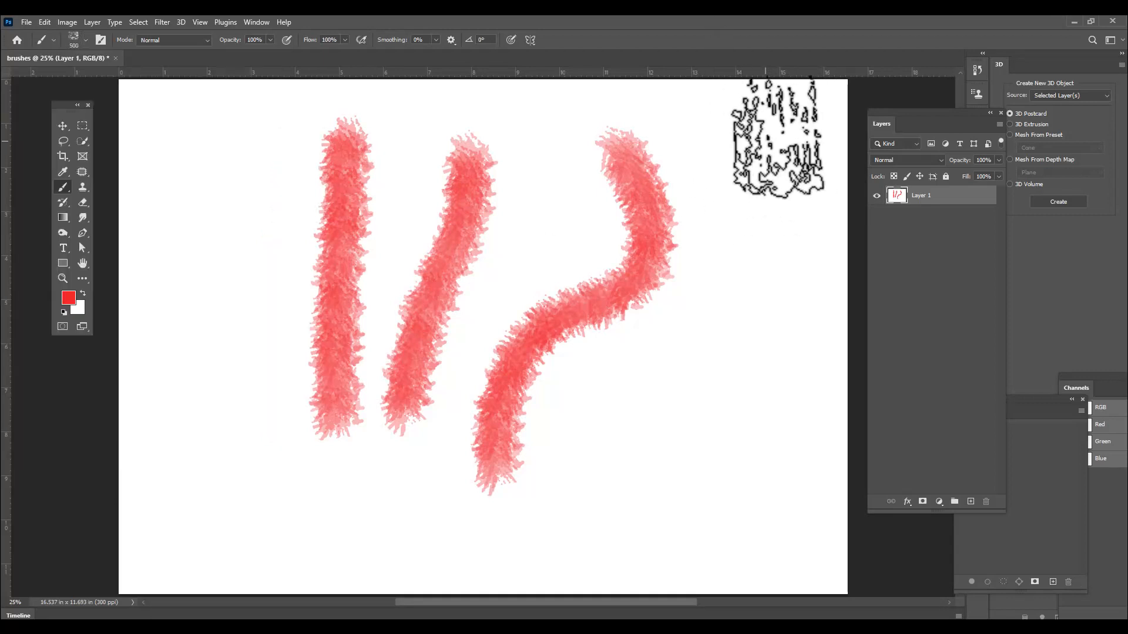
pyautogui.moveTo(766, 141); pyautogui.dragTo(731, 428)
pyautogui.moveTo(561, 511); pyautogui.dragTo(661, 405)
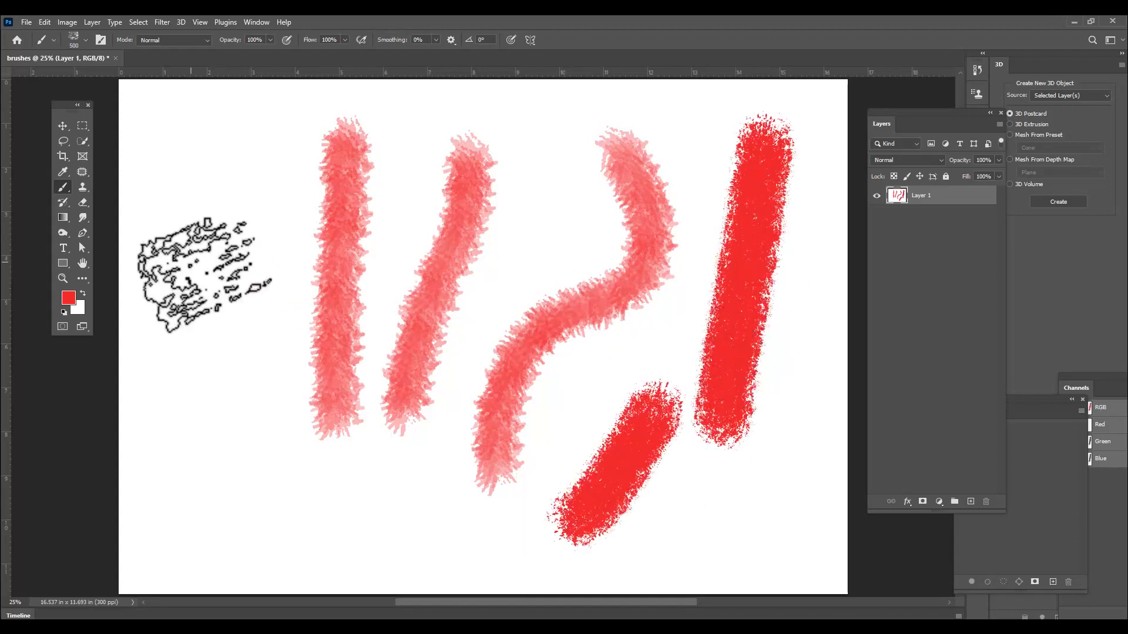
# Change the foreground color to dark green and paint a vertical charcoal stroke in the empty area beside the first red stroke
pyautogui.click(68, 298)
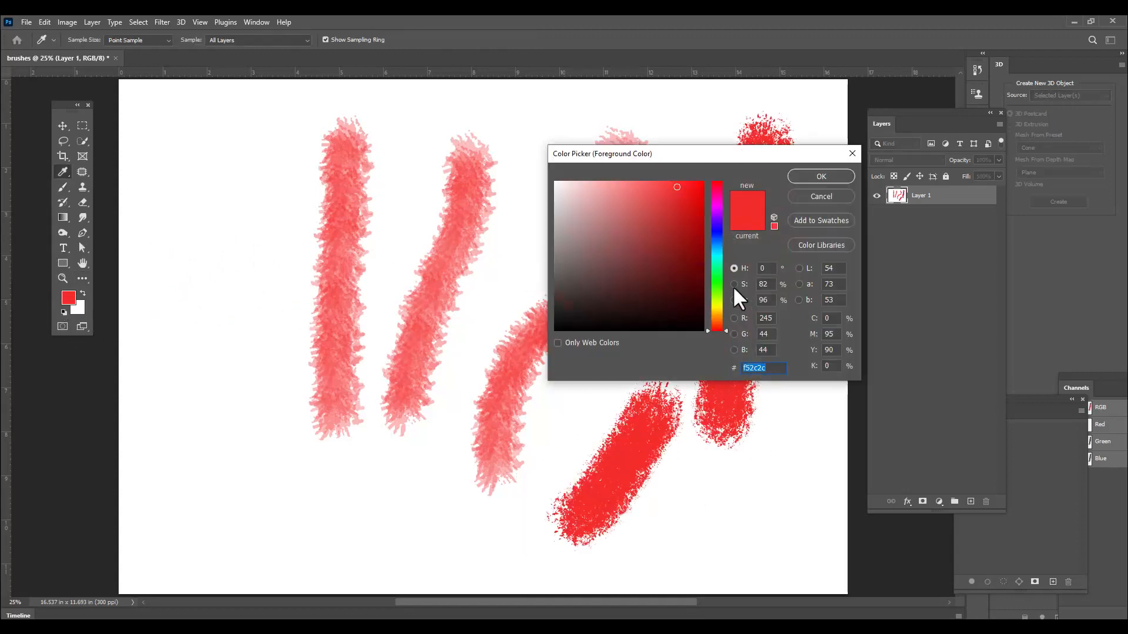
pyautogui.moveTo(638, 163); pyautogui.dragTo(555, 166)
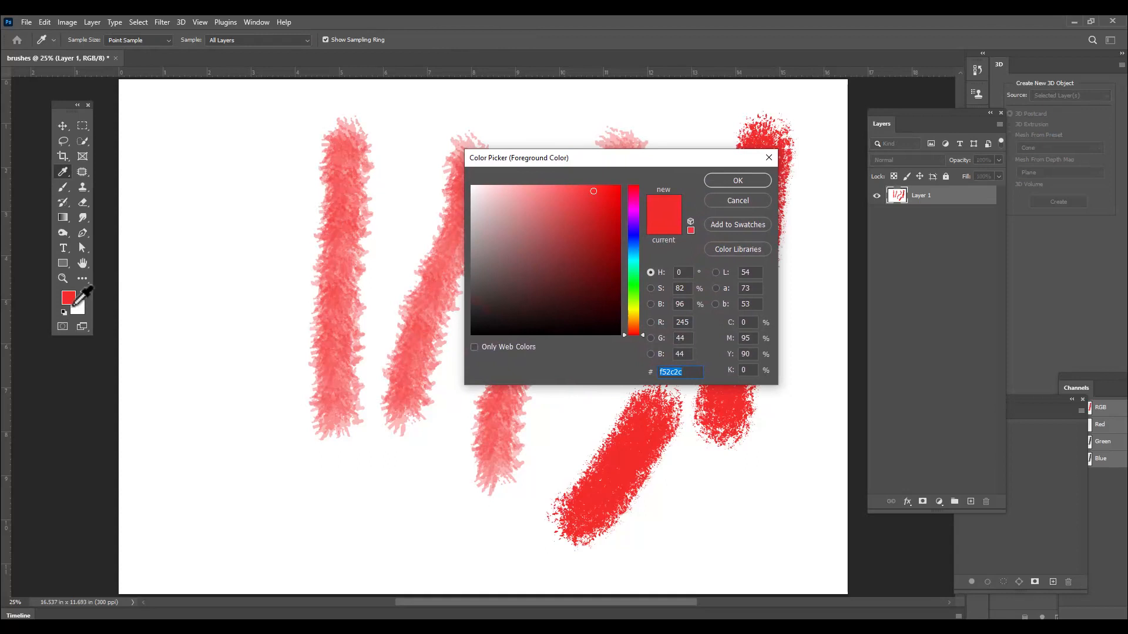
pyautogui.click(633, 288)
pyautogui.click(604, 266)
pyautogui.click(736, 179)
pyautogui.moveTo(195, 176); pyautogui.dragTo(204, 418)
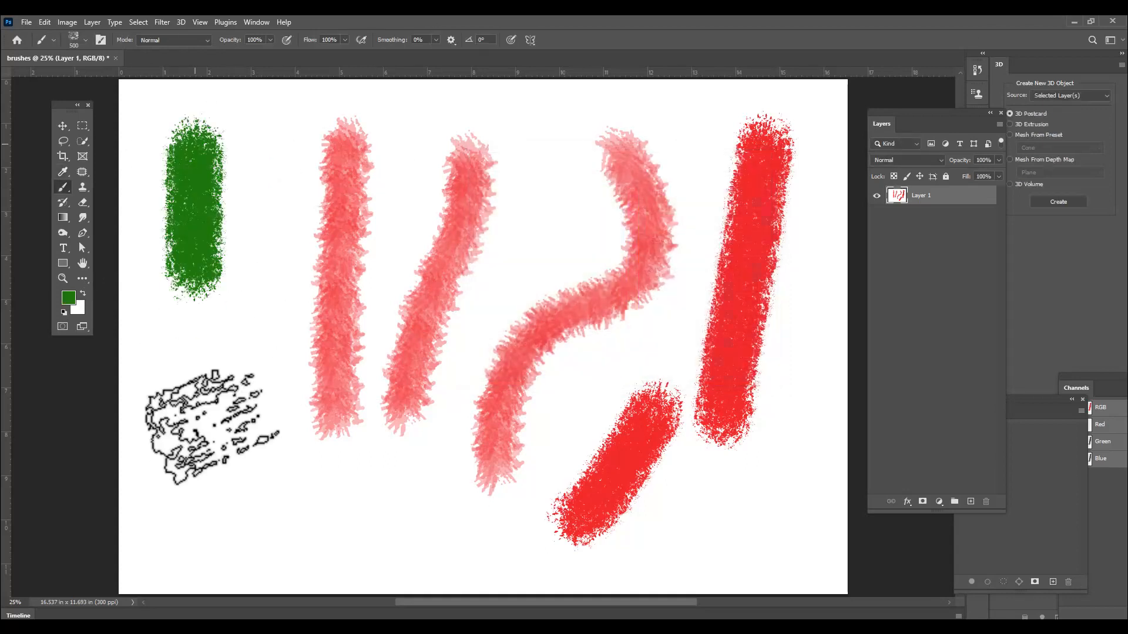
# Clear all test strokes by filling the layer with the white background color
pyautogui.click(82, 38)
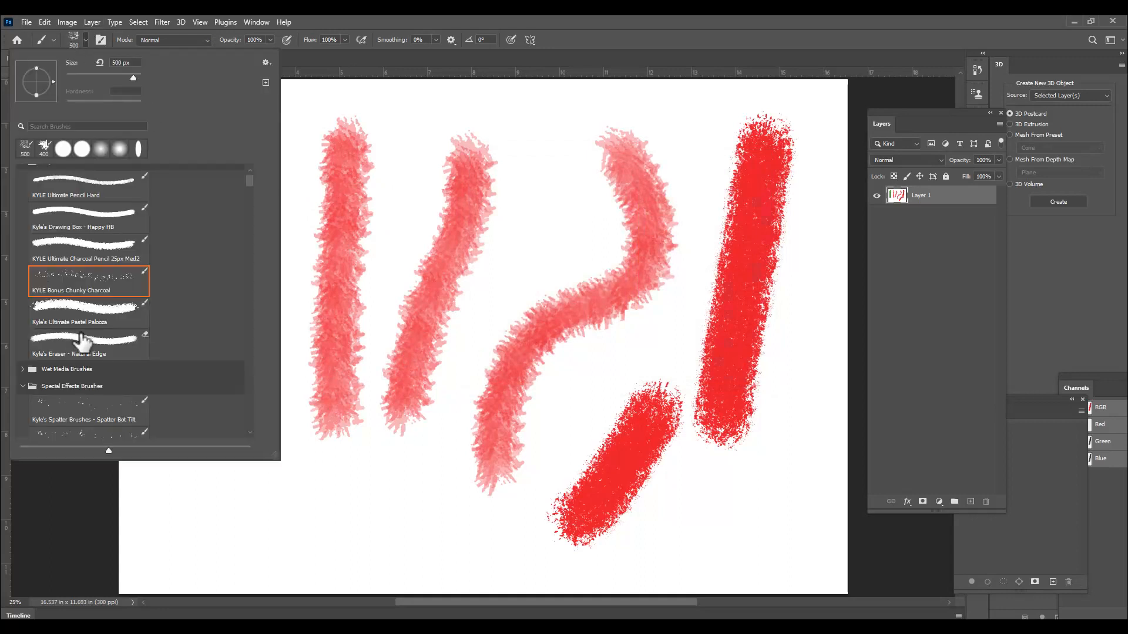
pyautogui.scroll(-1, 82, 344)
pyautogui.scroll(-4, 82, 344)
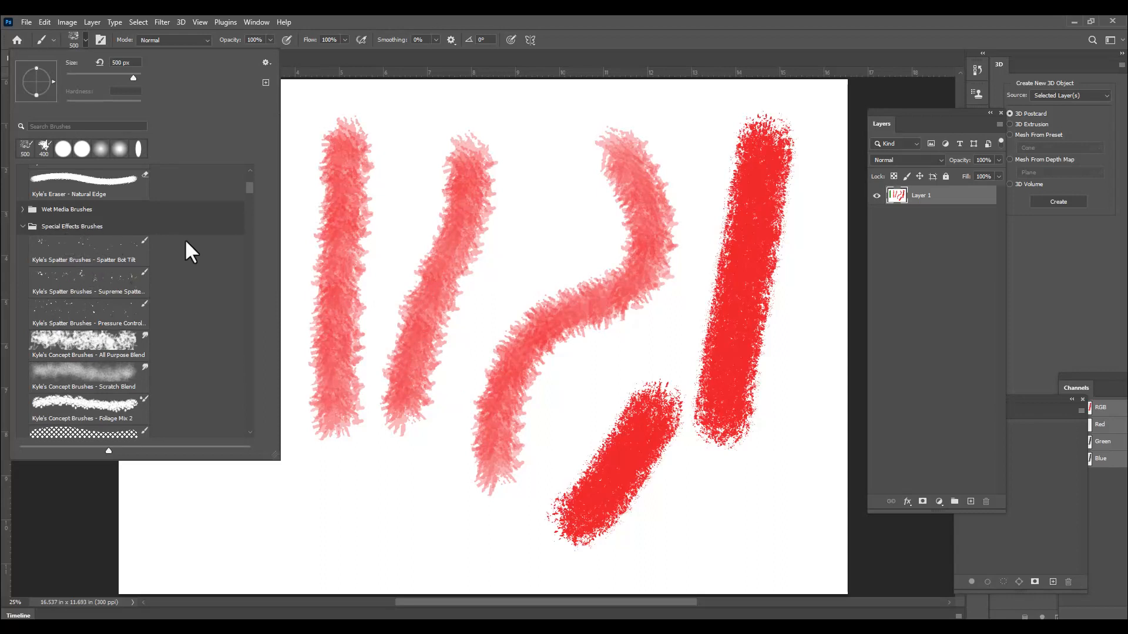
pyautogui.click(528, 17)
pyautogui.hotkey('ctrl', 'BackSpace')
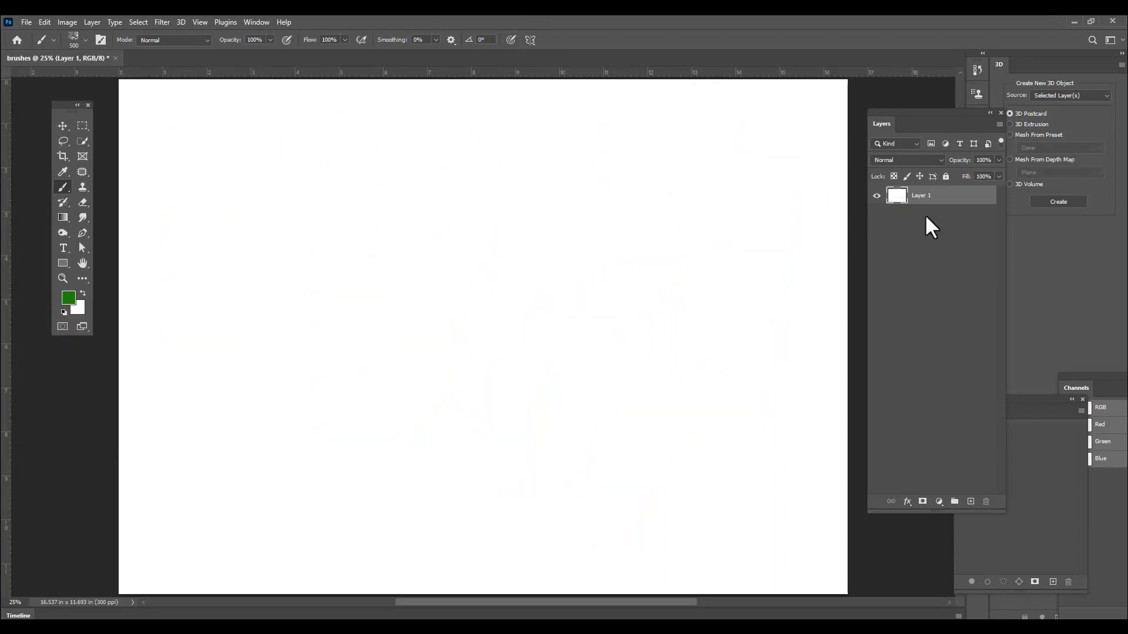
# Choose the Kyle's Spatter Brushes - Spatter Bot Tilt preset from the Special Effects Brushes group
pyautogui.click(74, 36)
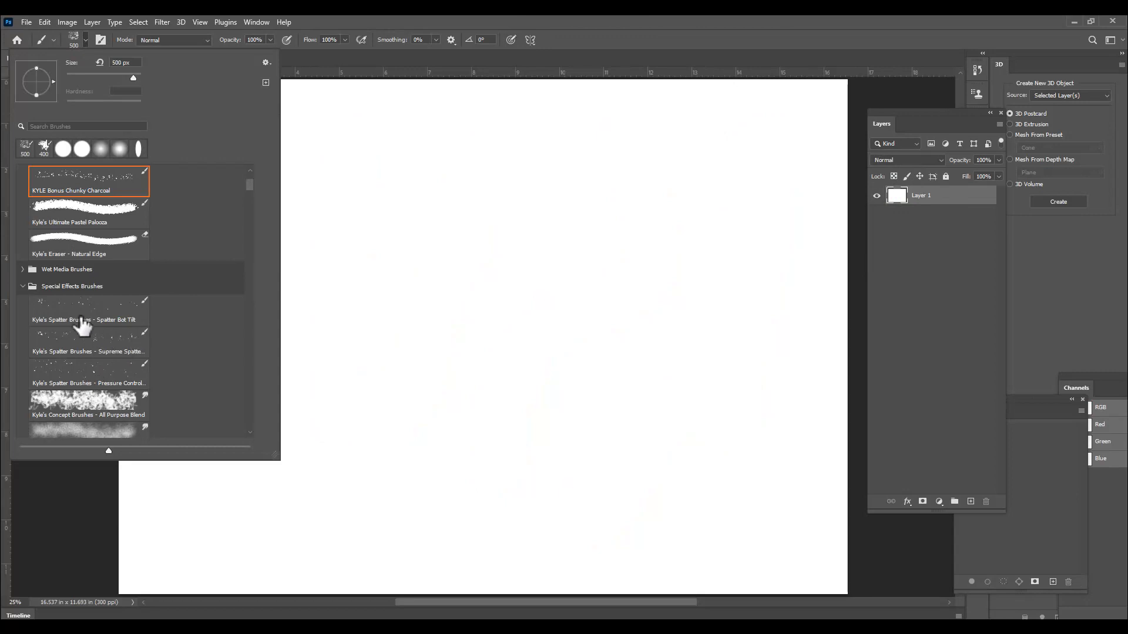
pyautogui.click(96, 317)
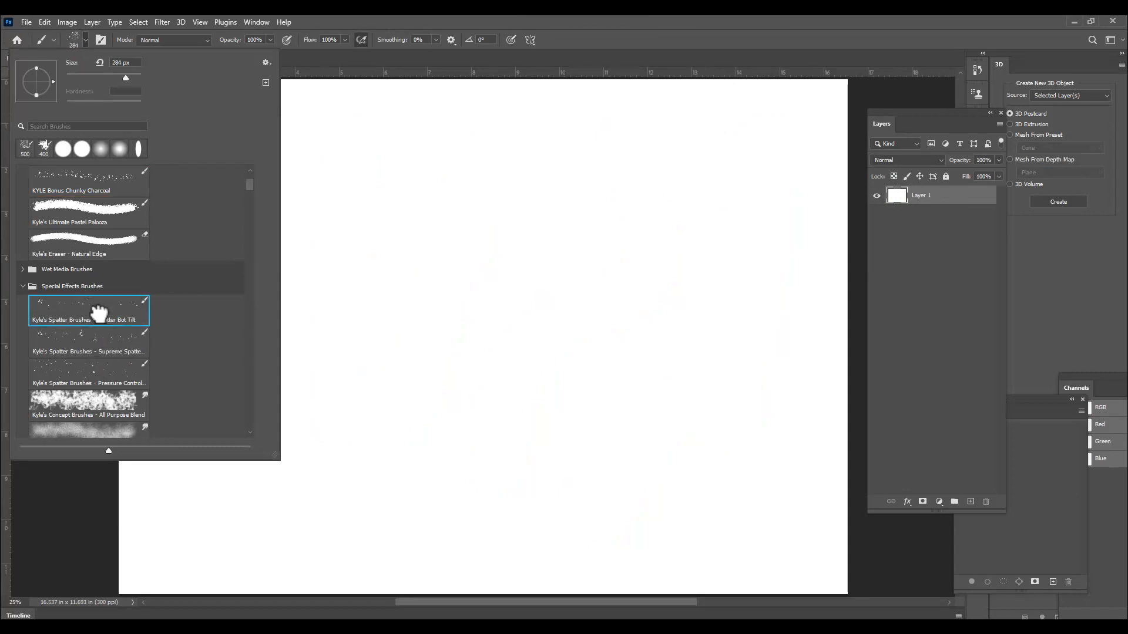
pyautogui.click(614, 44)
# Enlarge the spatter brush to 1300 px and scatter green paint drops across the blank canvas
pyautogui.press(']')
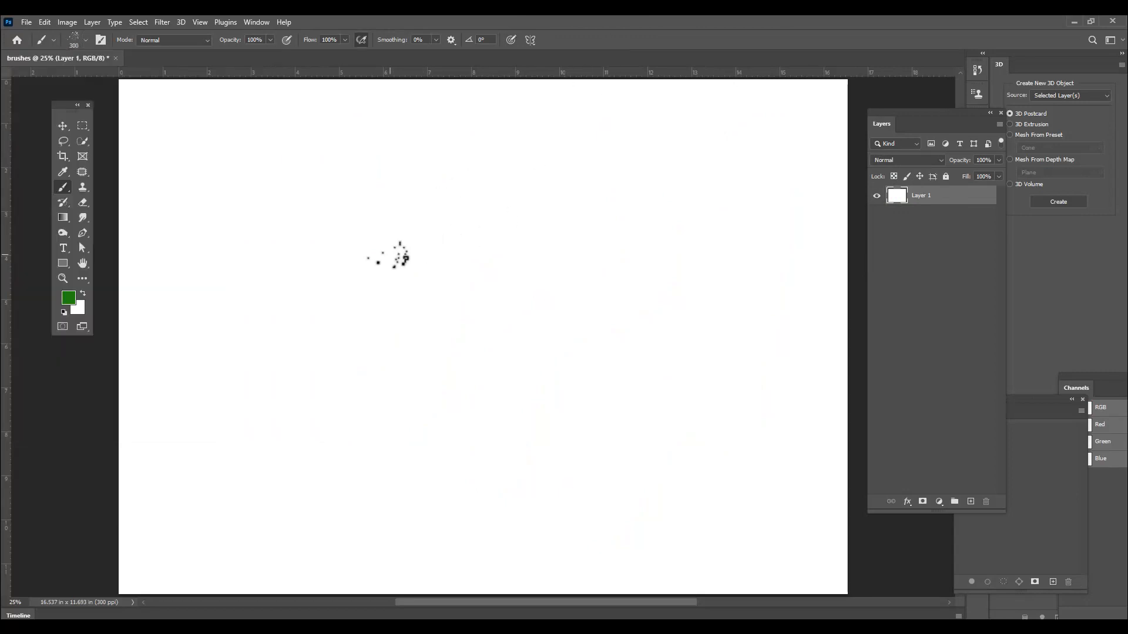
pyautogui.press(']')
pyautogui.press(']')
pyautogui.press('[')
pyautogui.moveTo(292, 287)
pyautogui.mouseDown()
pyautogui.moveTo(512, 202)
pyautogui.moveTo(673, 221)
pyautogui.moveTo(585, 321)
pyautogui.moveTo(528, 441)
pyautogui.moveTo(763, 458)
pyautogui.moveTo(734, 211)
pyautogui.moveTo(259, 188)
pyautogui.moveTo(429, 176)
pyautogui.moveTo(303, 493)
pyautogui.moveTo(646, 329)
pyautogui.mouseUp()
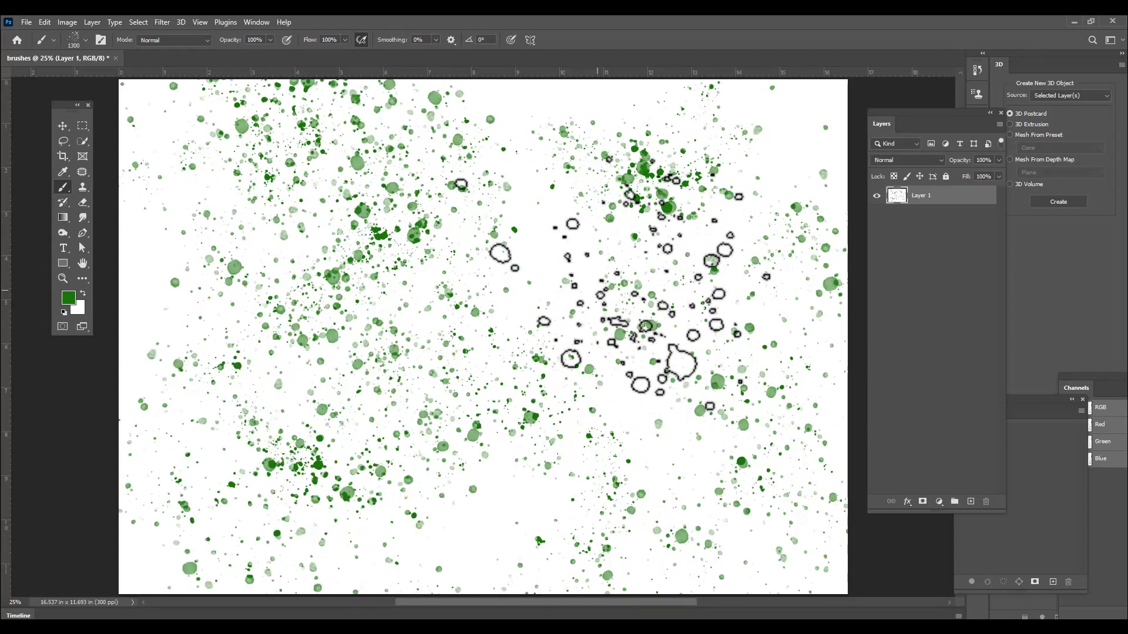
# Set the foreground color to blue 1924b6 and spatter blue drops over the green ones across the canvas
pyautogui.click(71, 40)
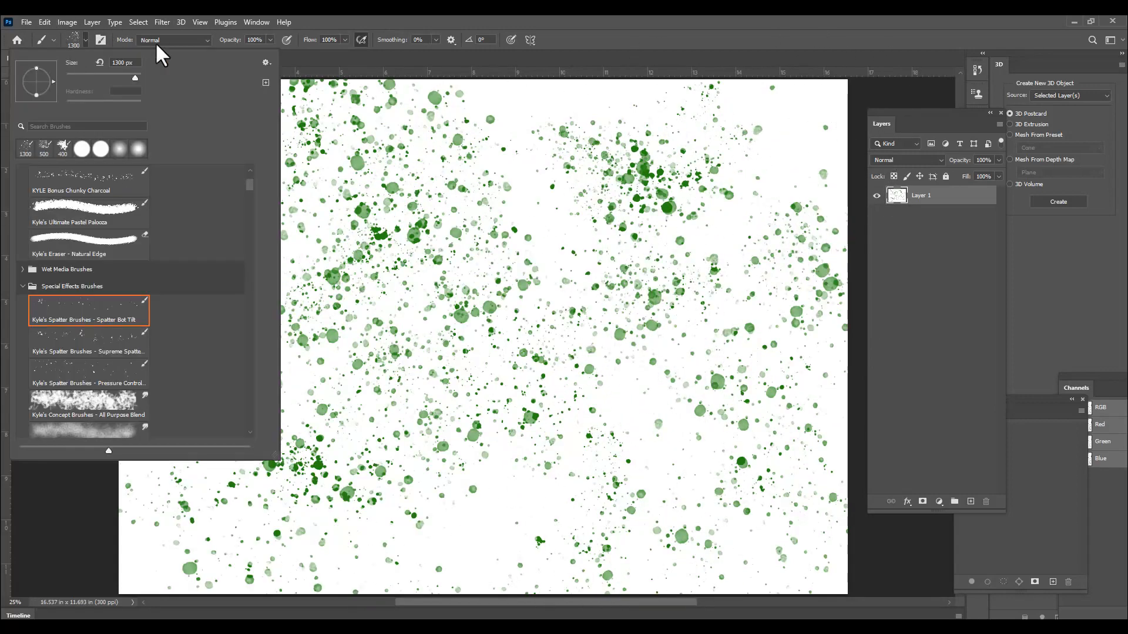
pyautogui.click(569, 17)
pyautogui.click(67, 296)
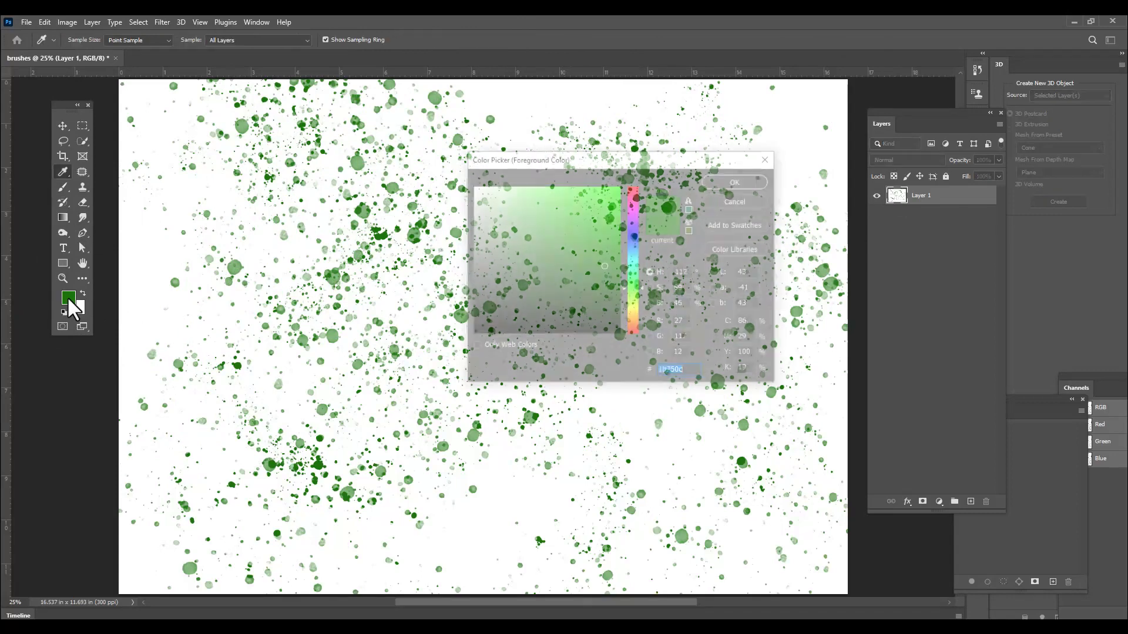
pyautogui.click(635, 225)
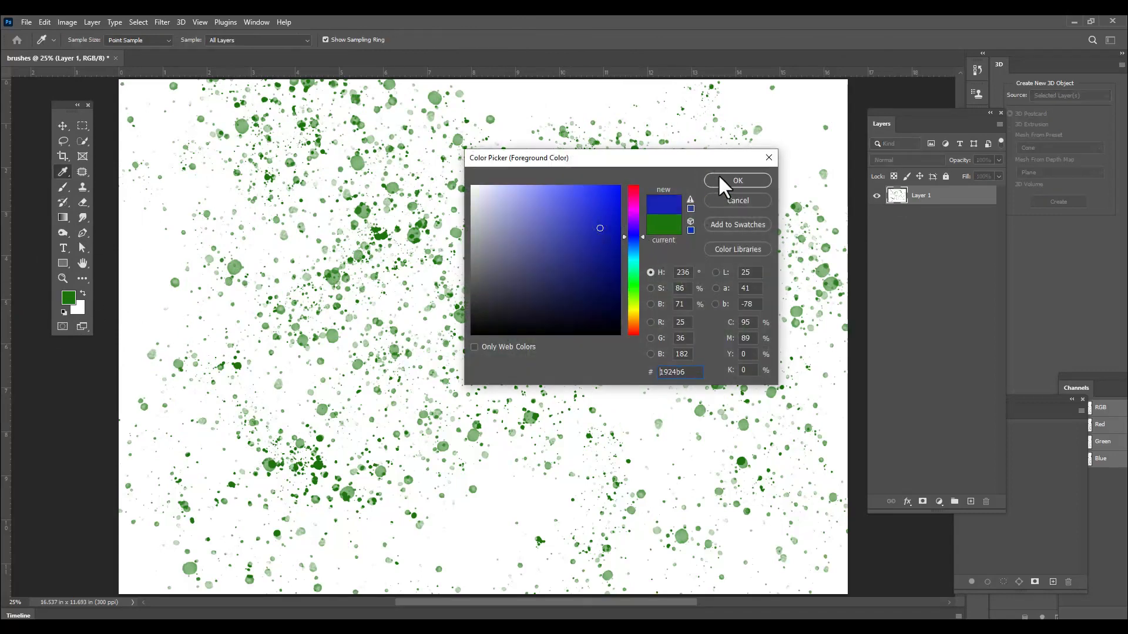
pyautogui.click(738, 180)
pyautogui.moveTo(646, 159)
pyautogui.mouseDown()
pyautogui.moveTo(382, 358)
pyautogui.moveTo(670, 476)
pyautogui.moveTo(634, 546)
pyautogui.moveTo(182, 347)
pyautogui.moveTo(276, 211)
pyautogui.moveTo(352, 476)
pyautogui.moveTo(655, 276)
pyautogui.moveTo(611, 176)
pyautogui.moveTo(767, 311)
pyautogui.moveTo(746, 288)
pyautogui.mouseUp()
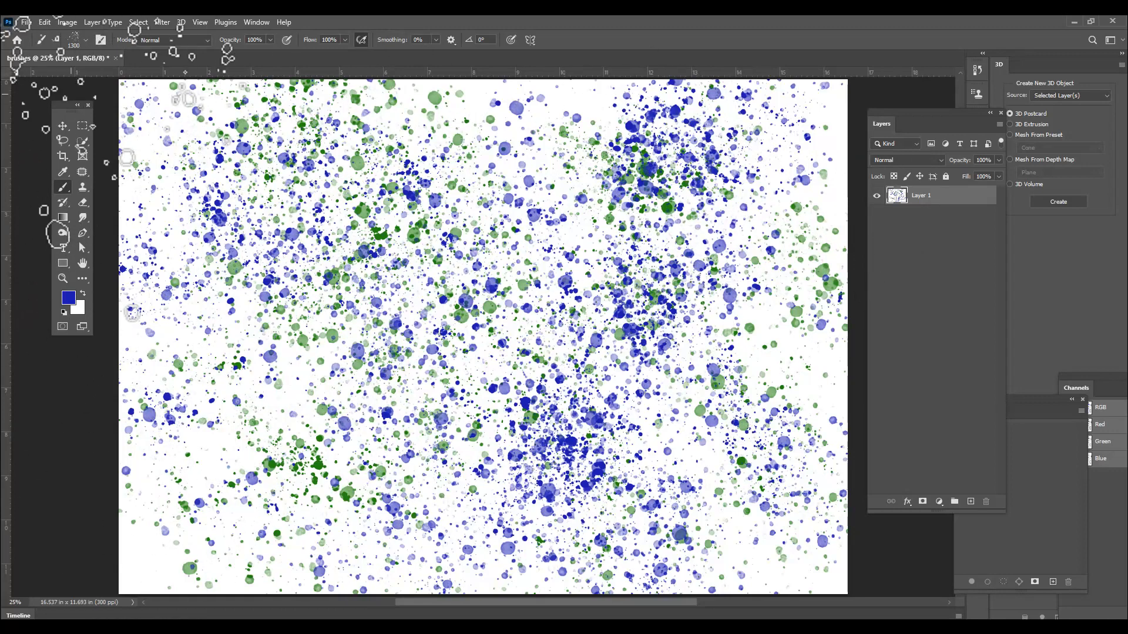
# Look through the Special Effects Brushes presets and clear the spatter marks by filling the layer with the white background color
pyautogui.click(75, 39)
pyautogui.scroll(-3, 52, 352)
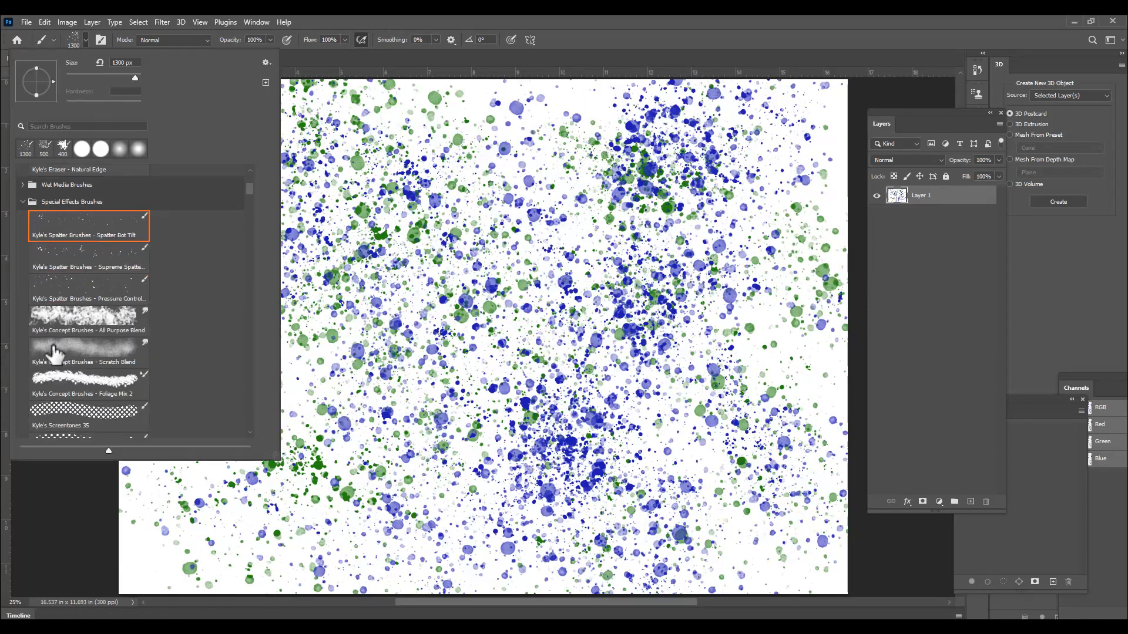
pyautogui.scroll(-6, 114, 281)
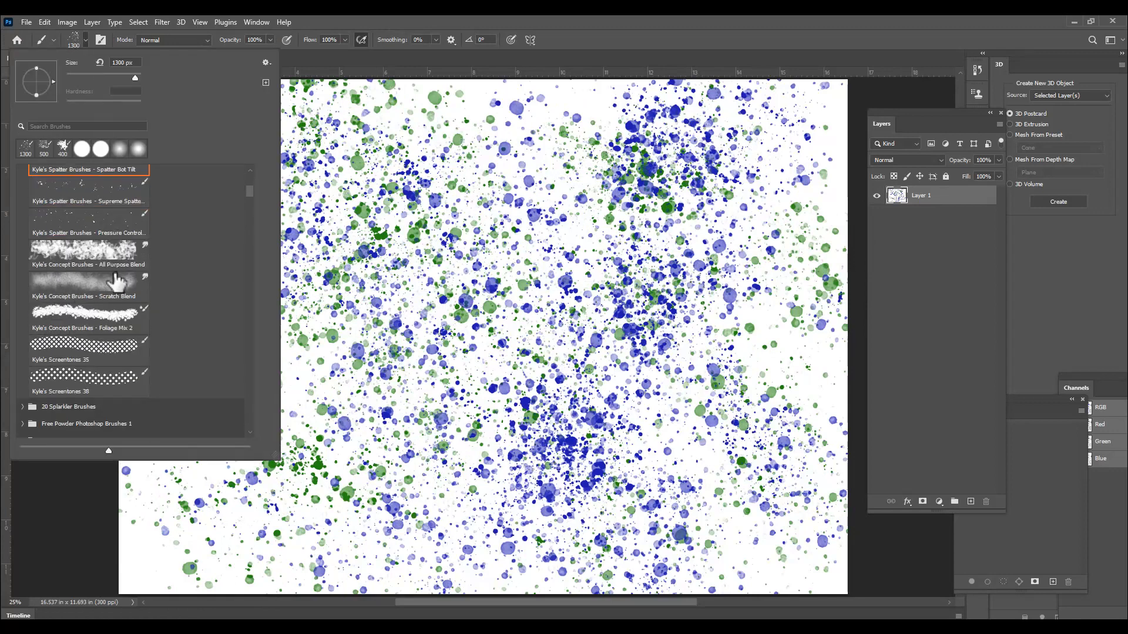
pyautogui.scroll(1, 116, 282)
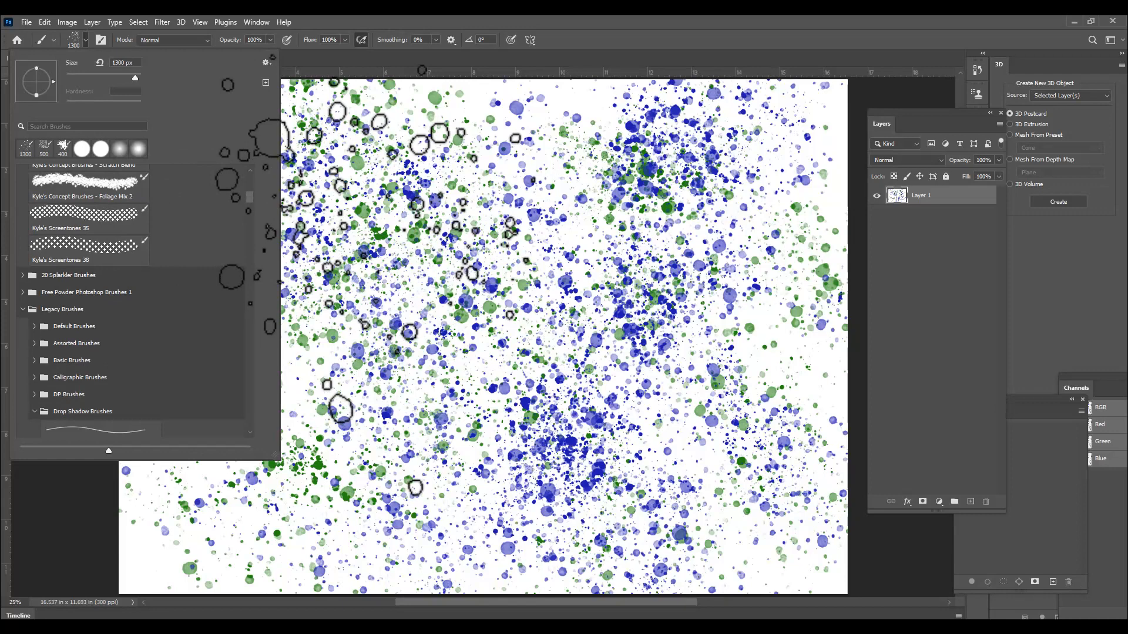
pyautogui.click(602, 55)
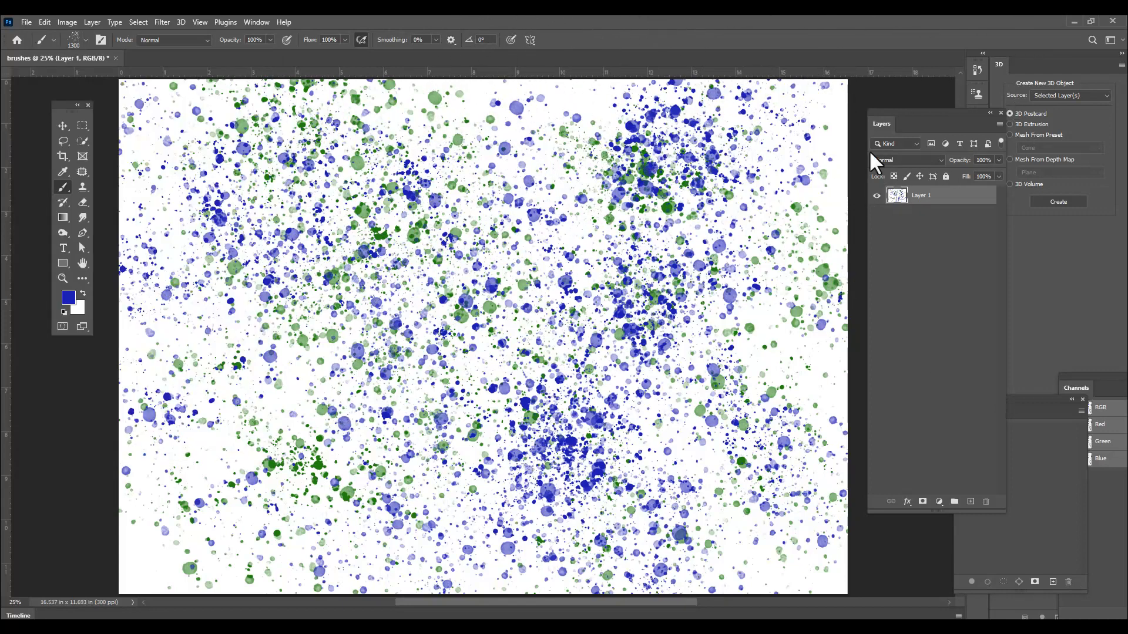
pyautogui.hotkey('ctrl', 'BackSpace')
# Locate the Legacy Brushes group among the brush presets and review the preset options for loading legacy brush sets
pyautogui.click(66, 39)
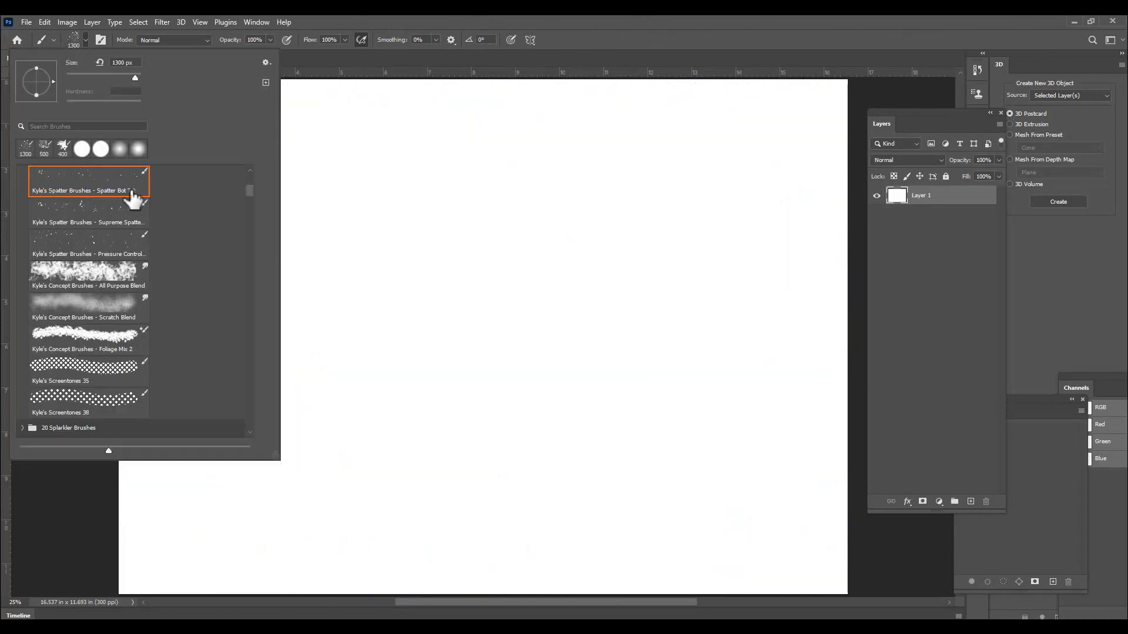
pyautogui.scroll(-4, 130, 283)
pyautogui.scroll(-4, 128, 283)
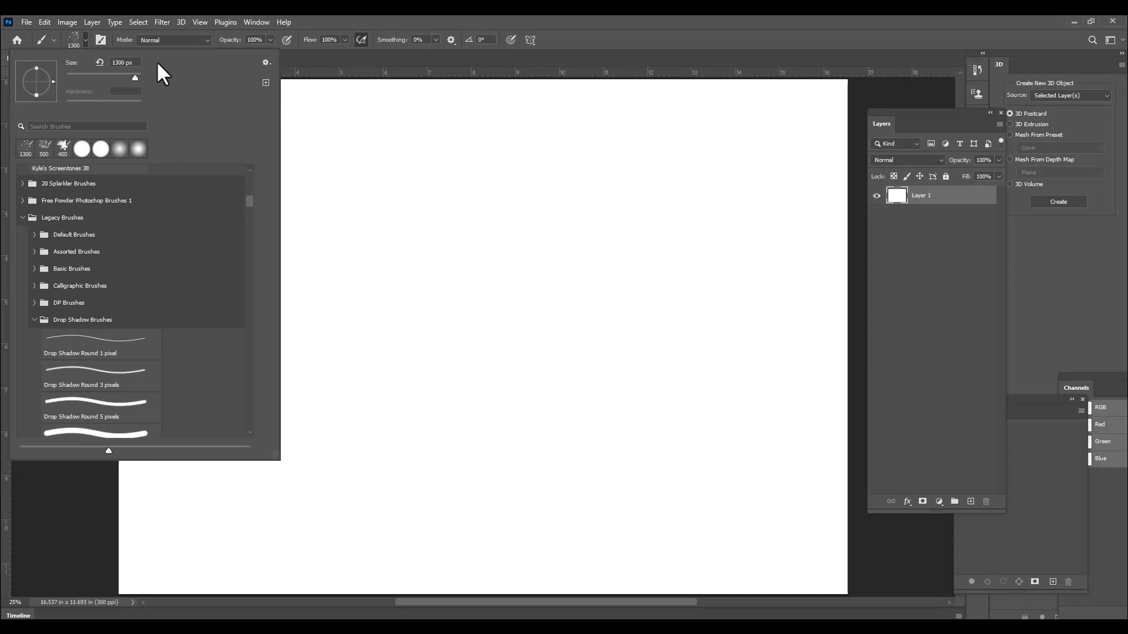
pyautogui.click(267, 62)
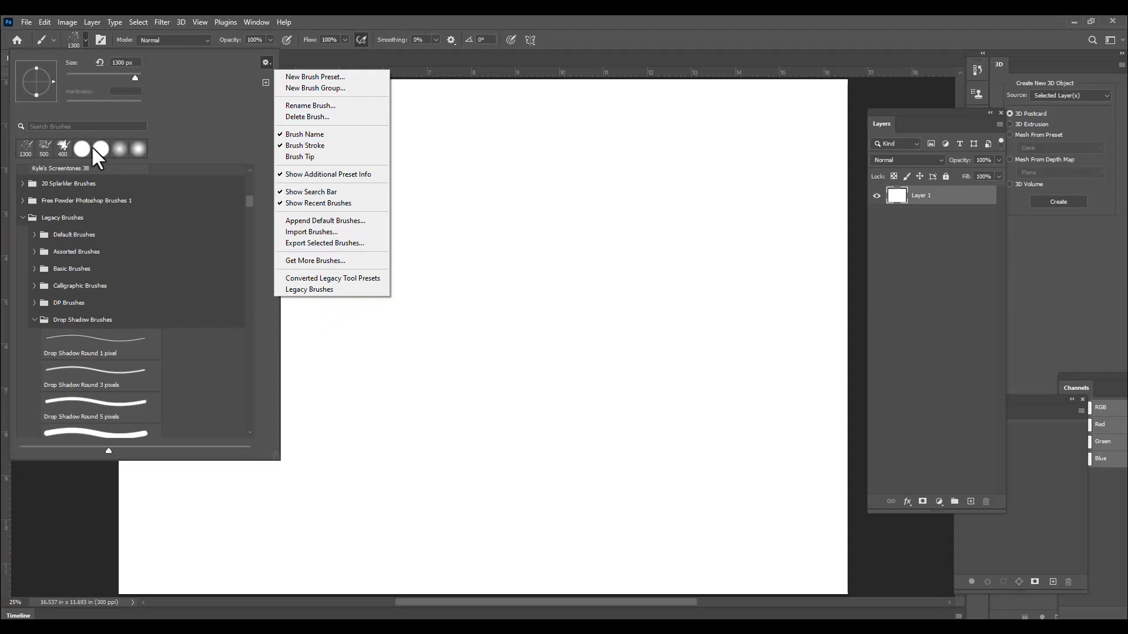
pyautogui.click(174, 107)
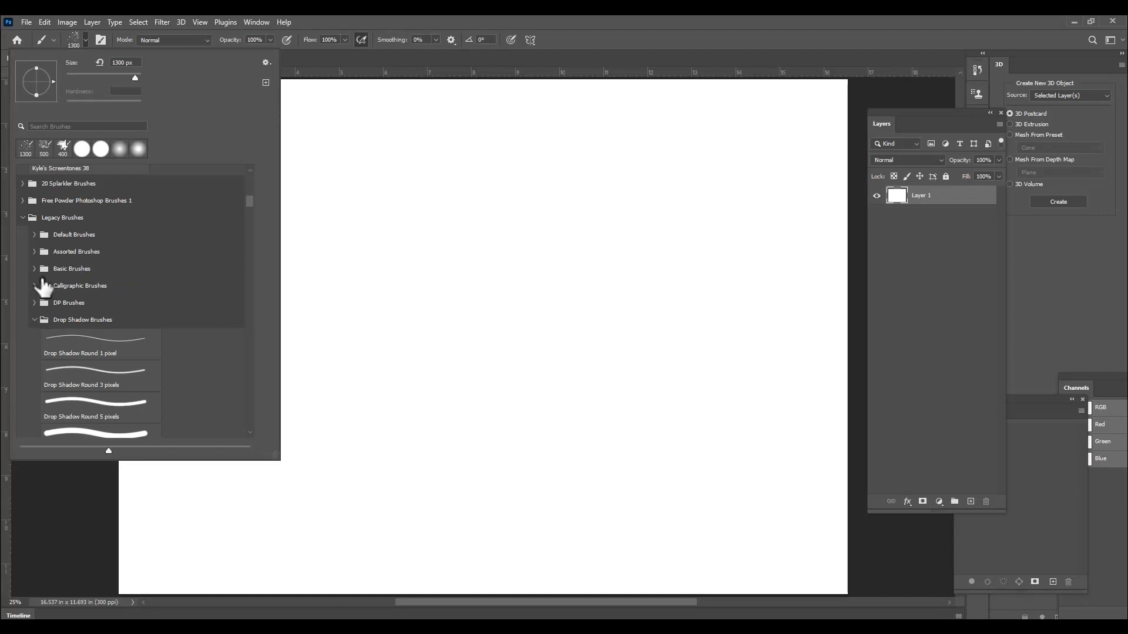
# Try the Hard Round preset from the Default Brushes group under Legacy Brushes and collapse the group
pyautogui.click(34, 235)
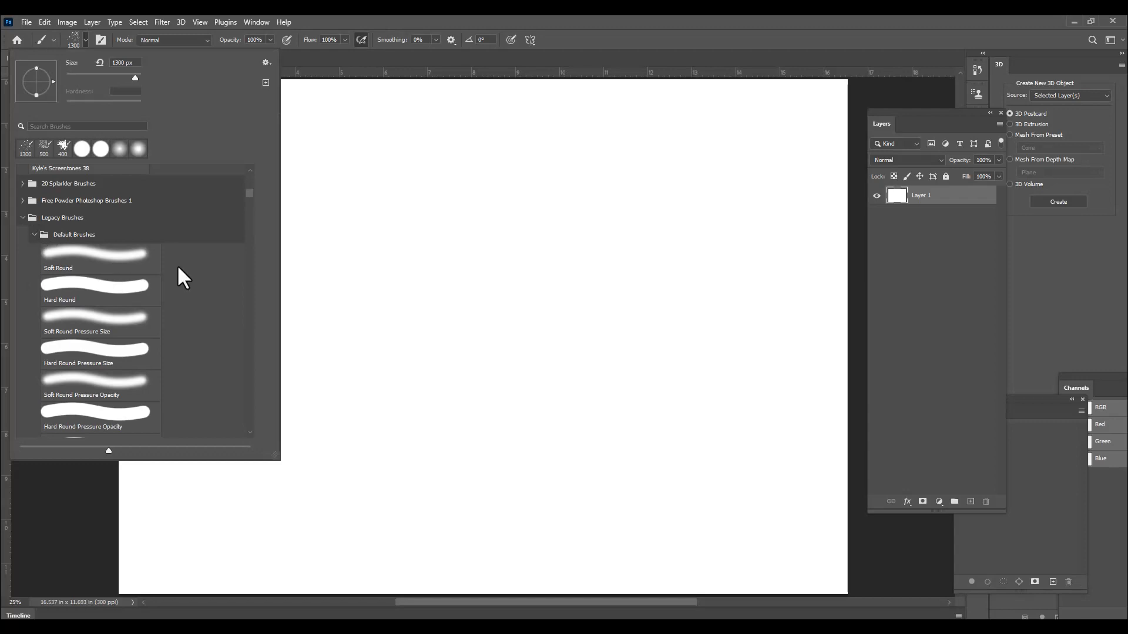
pyautogui.click(96, 265)
pyautogui.click(87, 298)
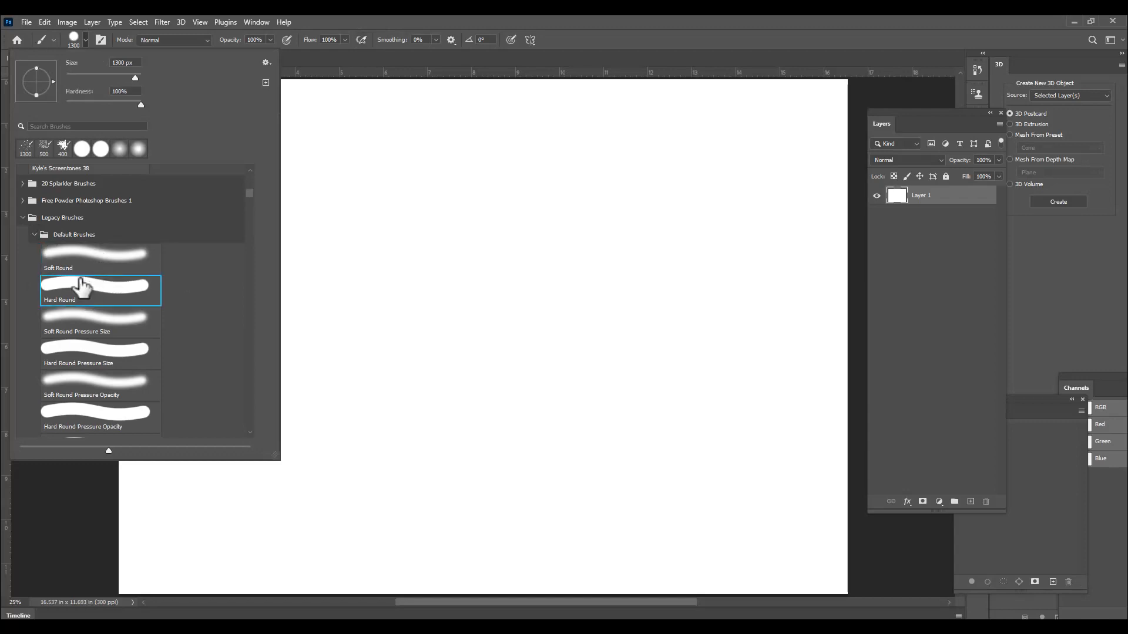
pyautogui.click(35, 235)
pyautogui.scroll(-1, 105, 271)
pyautogui.scroll(-1, 106, 271)
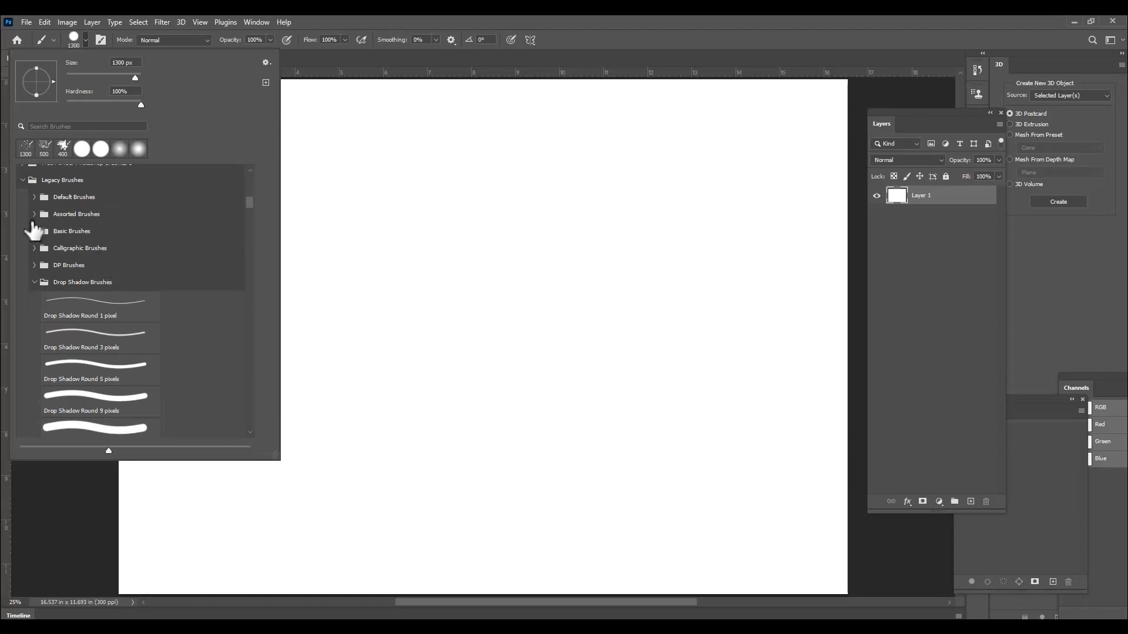
# Choose the Flat 10 px preset from the Calligraphic Brushes group and enlarge the brush to 250 px
pyautogui.click(34, 248)
pyautogui.click(94, 281)
pyautogui.click(106, 302)
pyautogui.click(568, 64)
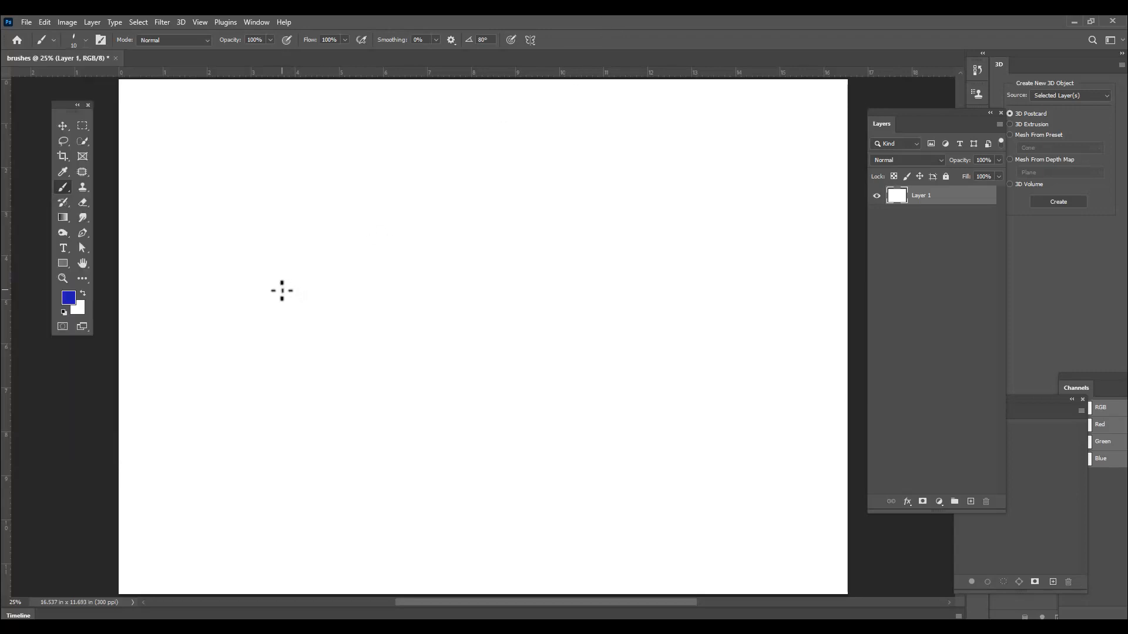
pyautogui.press(']')
# Paint winding blue ribbon strokes across the canvas with the flat calligraphic brush and undo them
pyautogui.moveTo(214, 292)
pyautogui.mouseDown()
pyautogui.moveTo(400, 273)
pyautogui.moveTo(489, 249)
pyautogui.moveTo(466, 197)
pyautogui.moveTo(243, 183)
pyautogui.moveTo(277, 144)
pyautogui.moveTo(419, 152)
pyautogui.moveTo(448, 101)
pyautogui.mouseUp()
pyautogui.moveTo(689, 104)
pyautogui.mouseDown()
pyautogui.moveTo(649, 116)
pyautogui.moveTo(616, 209)
pyautogui.moveTo(667, 282)
pyautogui.moveTo(623, 370)
pyautogui.mouseUp()
pyautogui.moveTo(641, 507); pyautogui.dragTo(623, 532)
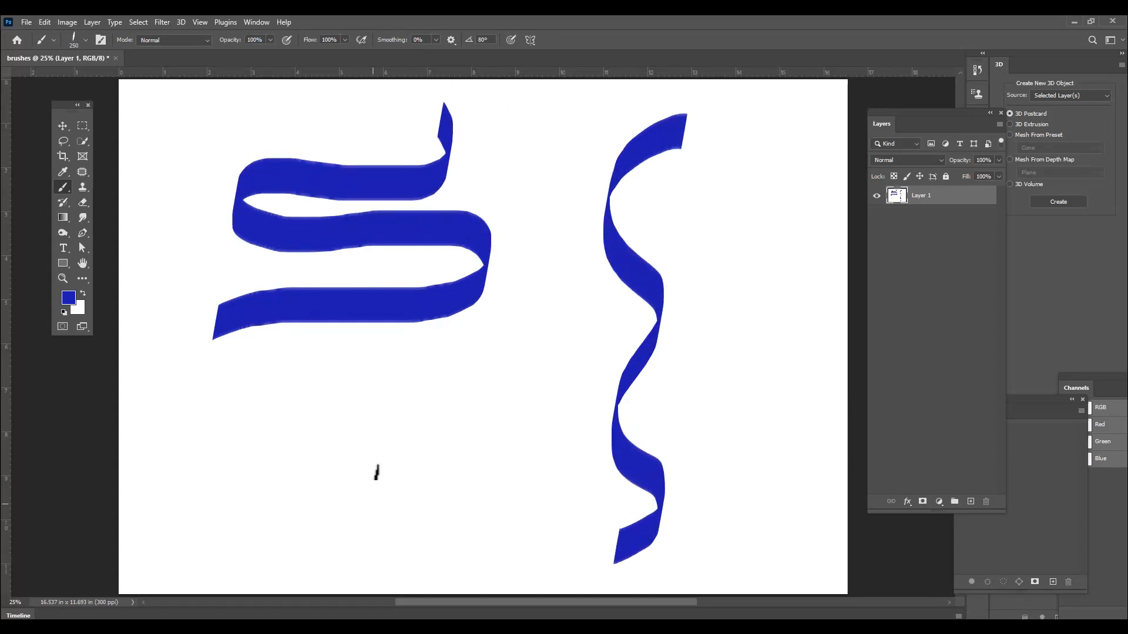
pyautogui.moveTo(375, 468)
pyautogui.mouseDown()
pyautogui.moveTo(434, 440)
pyautogui.moveTo(480, 383)
pyautogui.mouseUp()
pyautogui.hotkey('ctrl', 'z')
pyautogui.hotkey('ctrl', 'z')
pyautogui.hotkey('ctrl', 'z')
# Paint a crossed awareness-ribbon loop and an extra stroke beside it, and undo both
pyautogui.moveTo(334, 405)
pyautogui.mouseDown()
pyautogui.moveTo(453, 282)
pyautogui.moveTo(474, 115)
pyautogui.moveTo(461, 319)
pyautogui.moveTo(529, 381)
pyautogui.mouseUp()
pyautogui.moveTo(614, 370)
pyautogui.mouseDown()
pyautogui.moveTo(718, 254)
pyautogui.moveTo(712, 174)
pyautogui.moveTo(658, 121)
pyautogui.moveTo(734, 106)
pyautogui.mouseUp()
pyautogui.hotkey('ctrl', 'z')
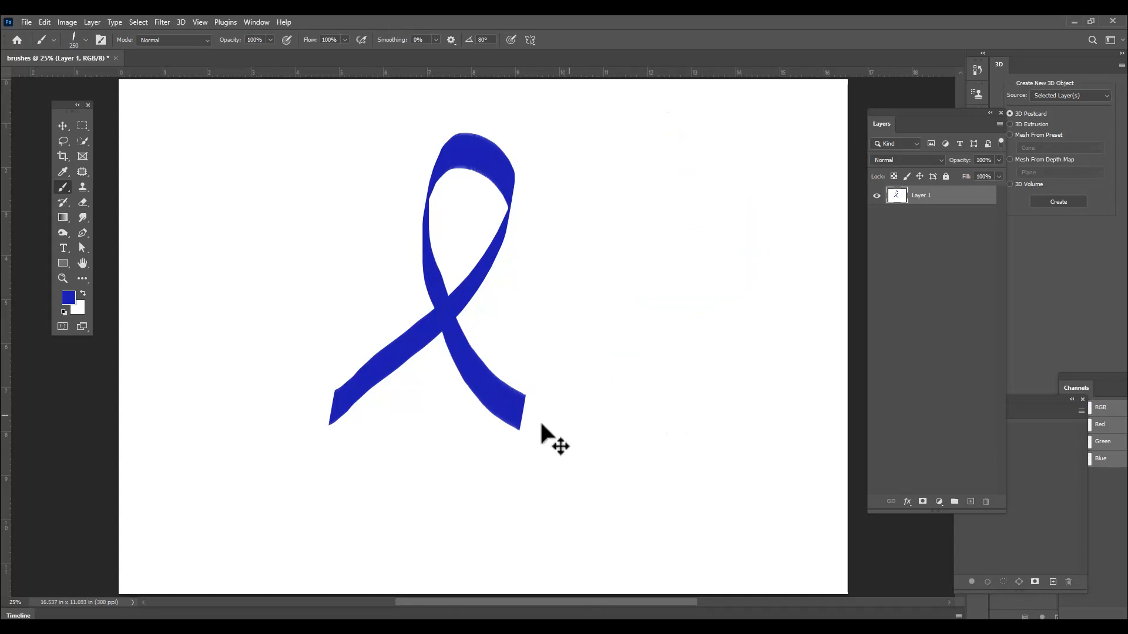
pyautogui.hotkey('ctrl', 'z')
# Paint a closed ribbon figure with four outer loops in the canvas's upper middle and undo it
pyautogui.click(346, 324)
pyautogui.moveTo(392, 268)
pyautogui.mouseDown()
pyautogui.moveTo(501, 111)
pyautogui.moveTo(464, 147)
pyautogui.moveTo(544, 250)
pyautogui.moveTo(627, 288)
pyautogui.moveTo(626, 245)
pyautogui.moveTo(452, 350)
pyautogui.moveTo(457, 397)
pyautogui.moveTo(509, 360)
pyautogui.moveTo(332, 235)
pyautogui.moveTo(326, 297)
pyautogui.moveTo(338, 344)
pyautogui.mouseUp()
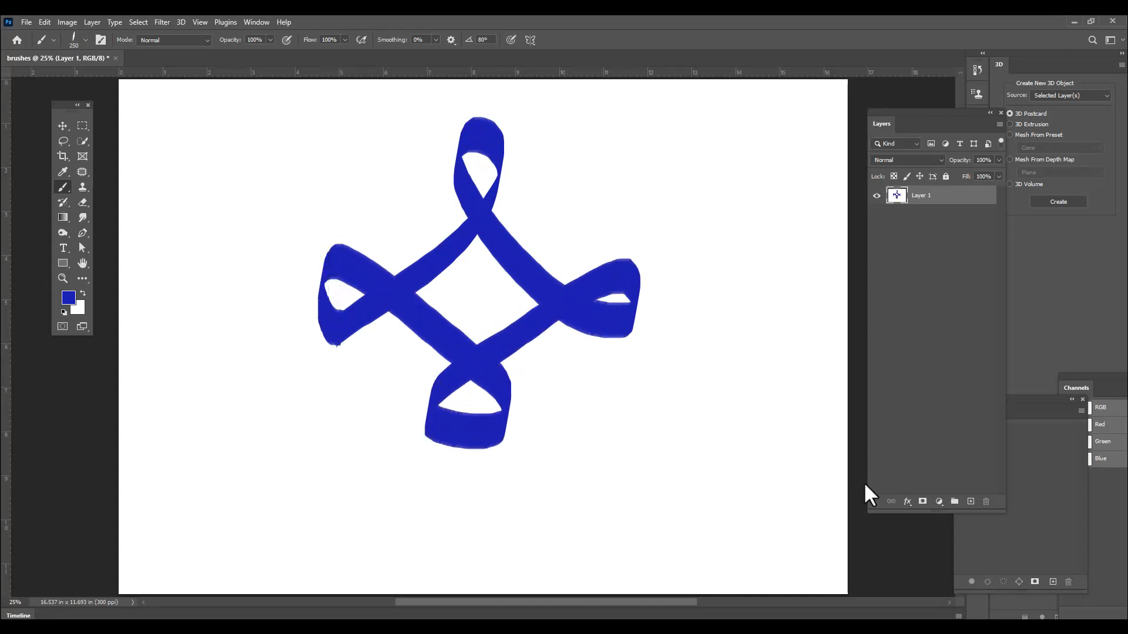
pyautogui.hotkey('ctrl', 'z')
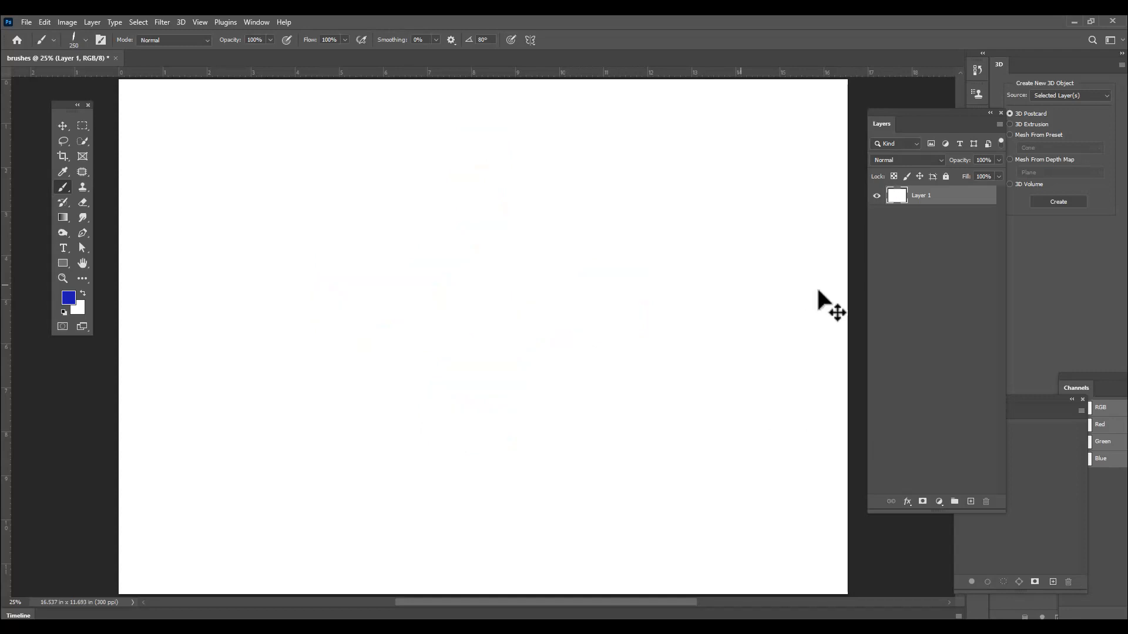
# Choose the Stipple 19 pixels preset from the Natural Brushes group under Legacy Brushes
pyautogui.click(75, 40)
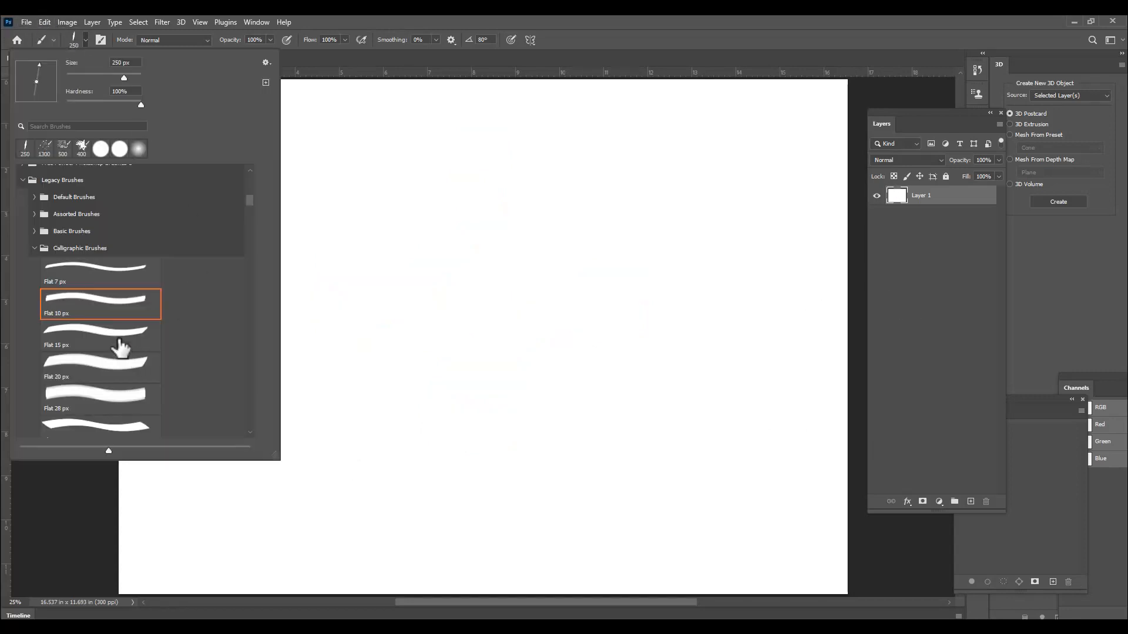
pyautogui.click(34, 250)
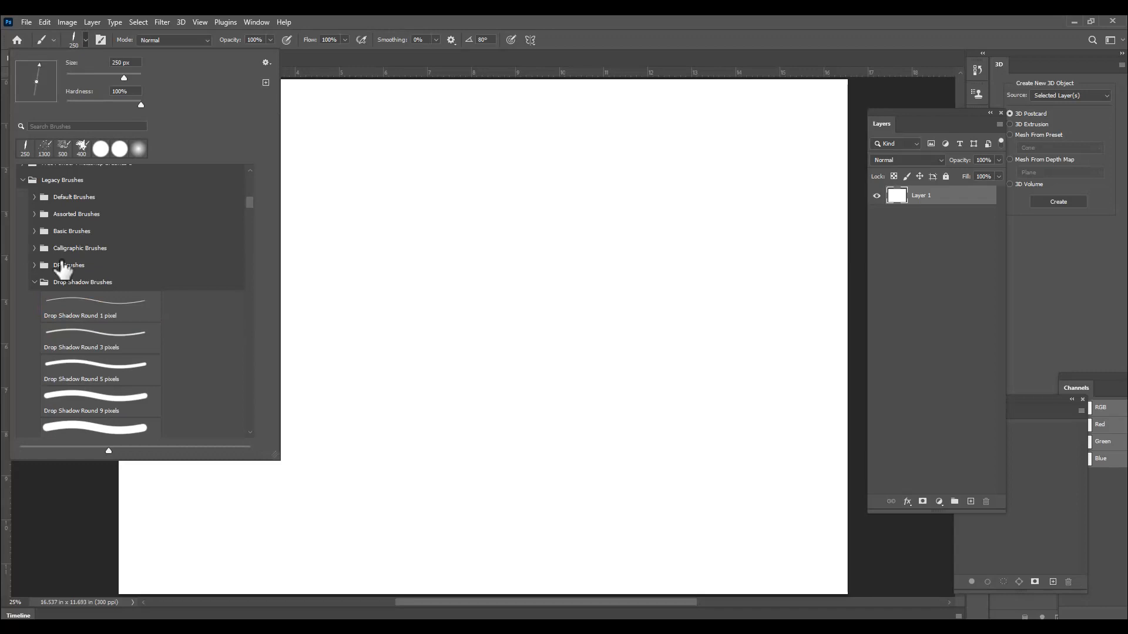
pyautogui.click(34, 284)
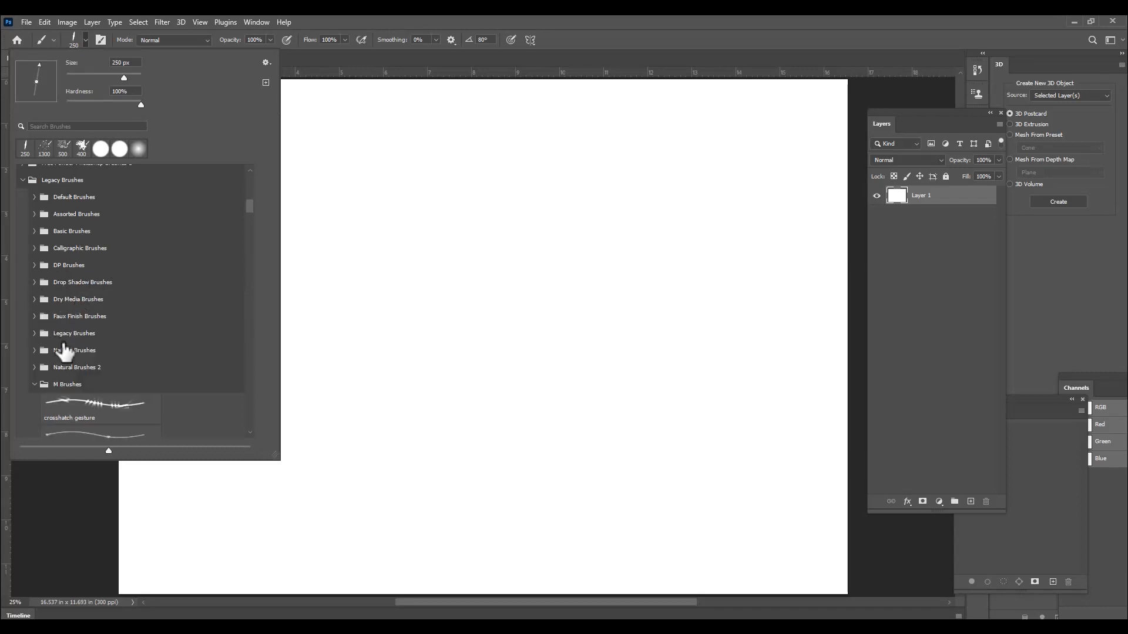
pyautogui.scroll(-1, 76, 329)
pyautogui.click(34, 331)
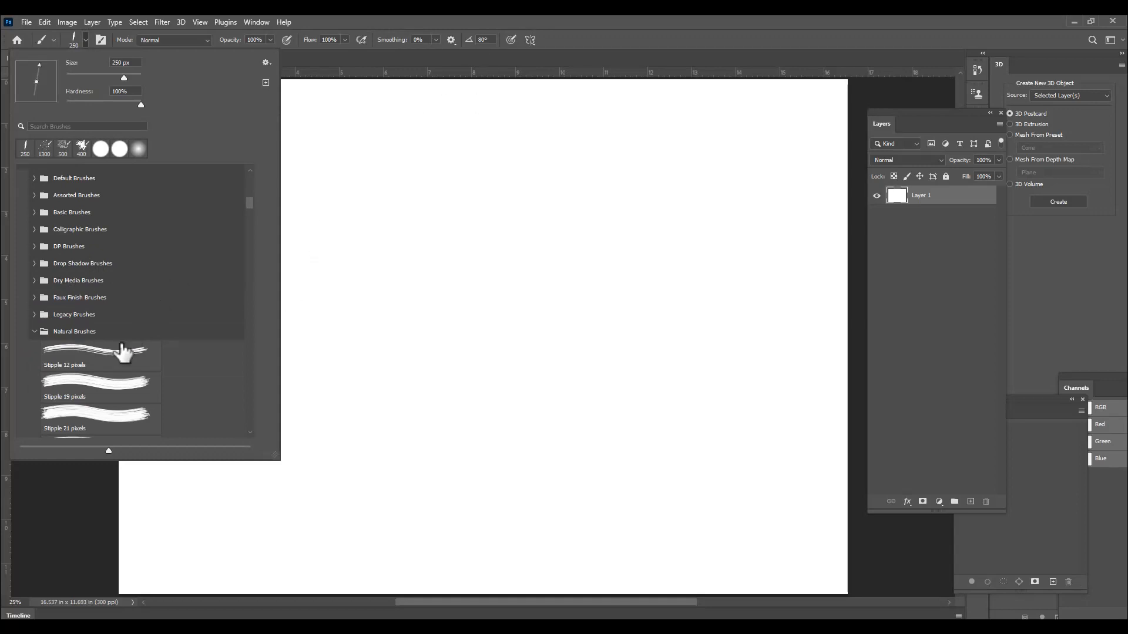
pyautogui.click(93, 394)
pyautogui.click(468, 63)
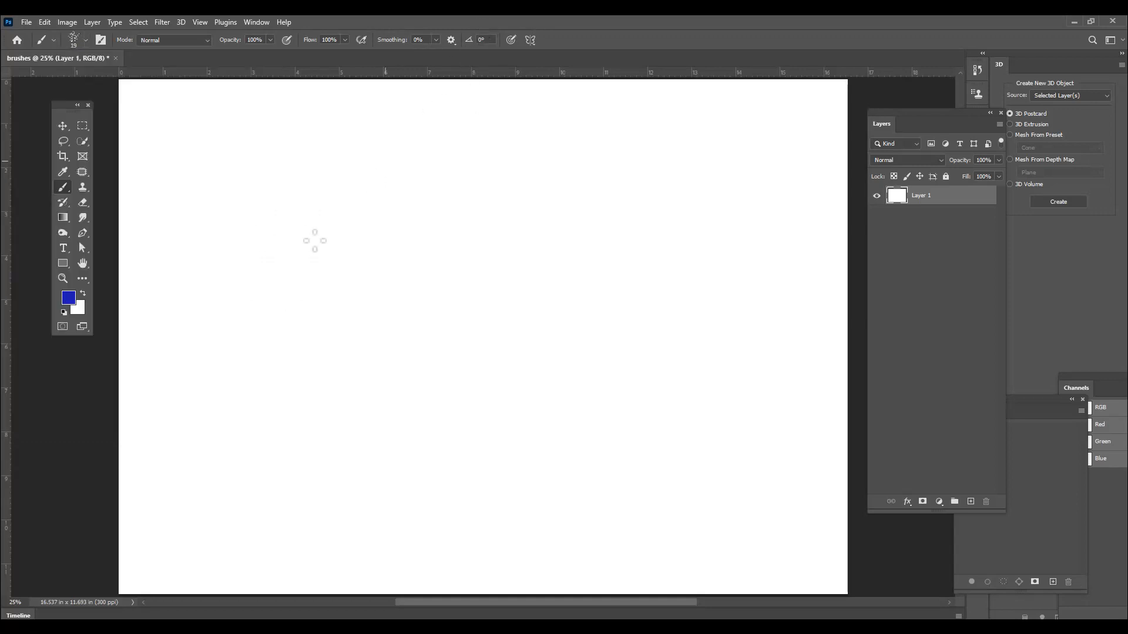
# Enlarge the stipple brush and paint a short steep stroke and a long curved diagonal stroke in blue
pyautogui.press(']')
pyautogui.press(']')
pyautogui.press(']')
pyautogui.press(']')
pyautogui.press(']')
pyautogui.press(']')
pyautogui.press(']')
pyautogui.press(']')
pyautogui.press(']')
pyautogui.press(']')
pyautogui.press(']')
pyautogui.press(']')
pyautogui.press(']')
pyautogui.press(']')
pyautogui.press(']')
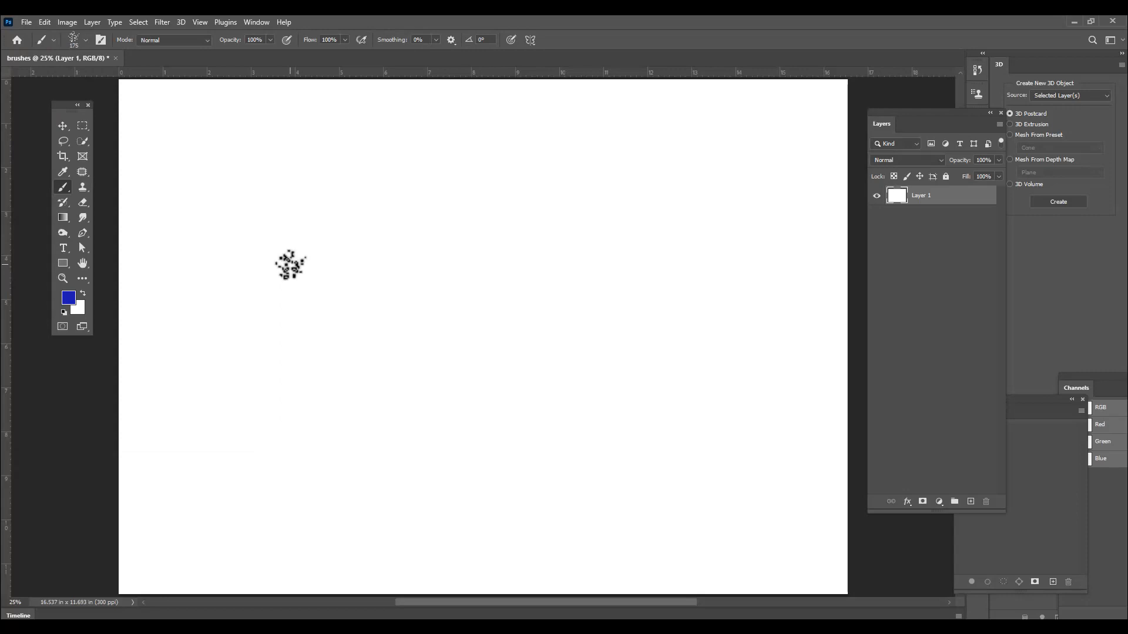
pyautogui.moveTo(270, 164); pyautogui.dragTo(297, 286)
pyautogui.moveTo(401, 487)
pyautogui.mouseDown()
pyautogui.moveTo(521, 378)
pyautogui.moveTo(593, 240)
pyautogui.mouseUp()
# Reduce the stipple brush to 200 px, paint a thinner wavy vertical stroke, and undo the last two strokes
pyautogui.press('[')
pyautogui.press('[')
pyautogui.press('[')
pyautogui.moveTo(735, 115)
pyautogui.mouseDown()
pyautogui.moveTo(716, 136)
pyautogui.moveTo(731, 330)
pyautogui.moveTo(692, 478)
pyautogui.mouseUp()
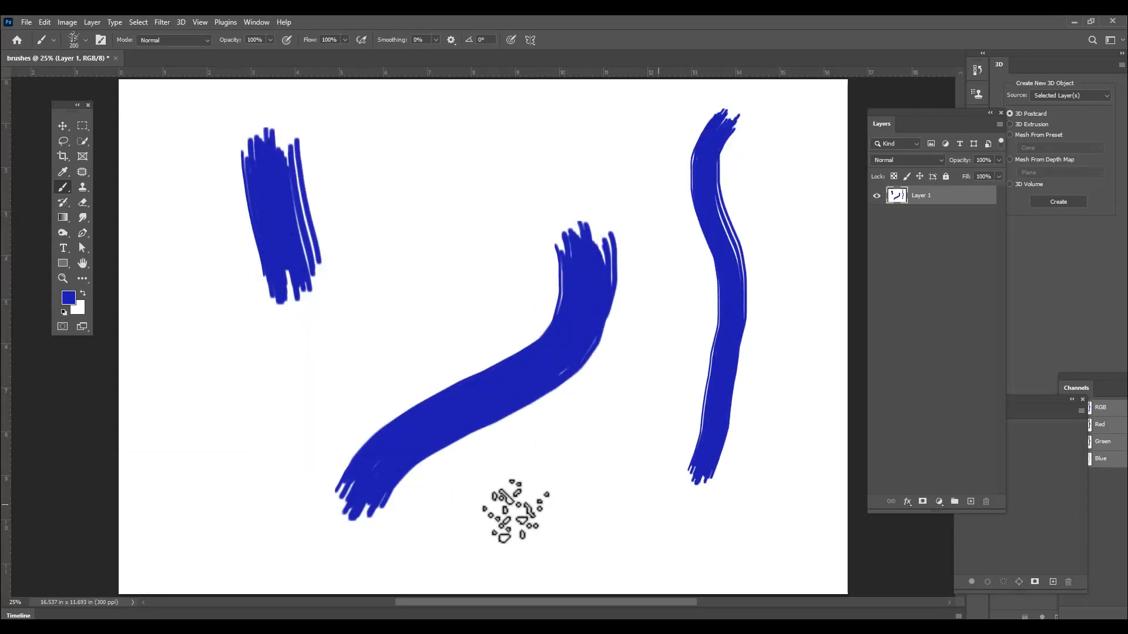
pyautogui.hotkey('ctrl', 'z')
pyautogui.hotkey('ctrl', 'z')
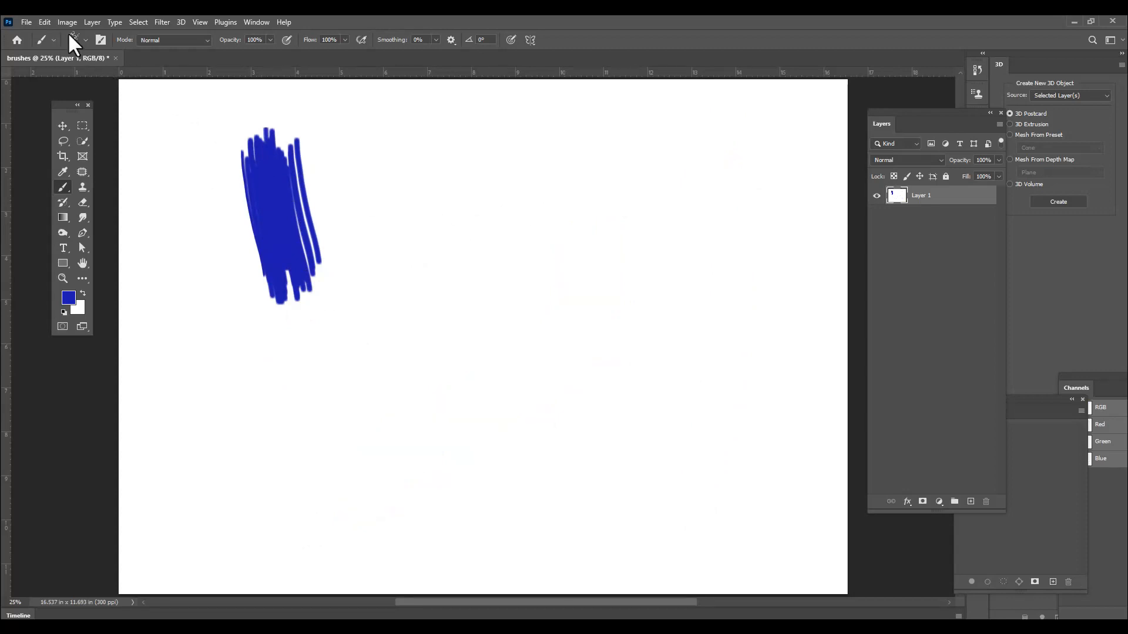
# Choose the Stipple 12 pixels preset and paint three wavy blue strokes at 100 px beside the remaining stroke
pyautogui.click(72, 38)
pyautogui.click(91, 358)
pyautogui.click(545, 53)
pyautogui.moveTo(577, 131)
pyautogui.mouseDown()
pyautogui.moveTo(512, 240)
pyautogui.moveTo(491, 434)
pyautogui.mouseUp()
pyautogui.moveTo(566, 524)
pyautogui.mouseDown()
pyautogui.moveTo(627, 367)
pyautogui.moveTo(687, 273)
pyautogui.moveTo(632, 178)
pyautogui.mouseUp()
pyautogui.moveTo(368, 162)
pyautogui.mouseDown()
pyautogui.moveTo(355, 310)
pyautogui.moveTo(372, 450)
pyautogui.mouseUp()
# Enlarge the stipple brush to 175 px and paint a thicker wavy vertical stroke between the thin ones
pyautogui.press(']')
pyautogui.press(']')
pyautogui.press(']')
pyautogui.moveTo(451, 130)
pyautogui.mouseDown()
pyautogui.moveTo(448, 283)
pyautogui.moveTo(422, 407)
pyautogui.mouseUp()
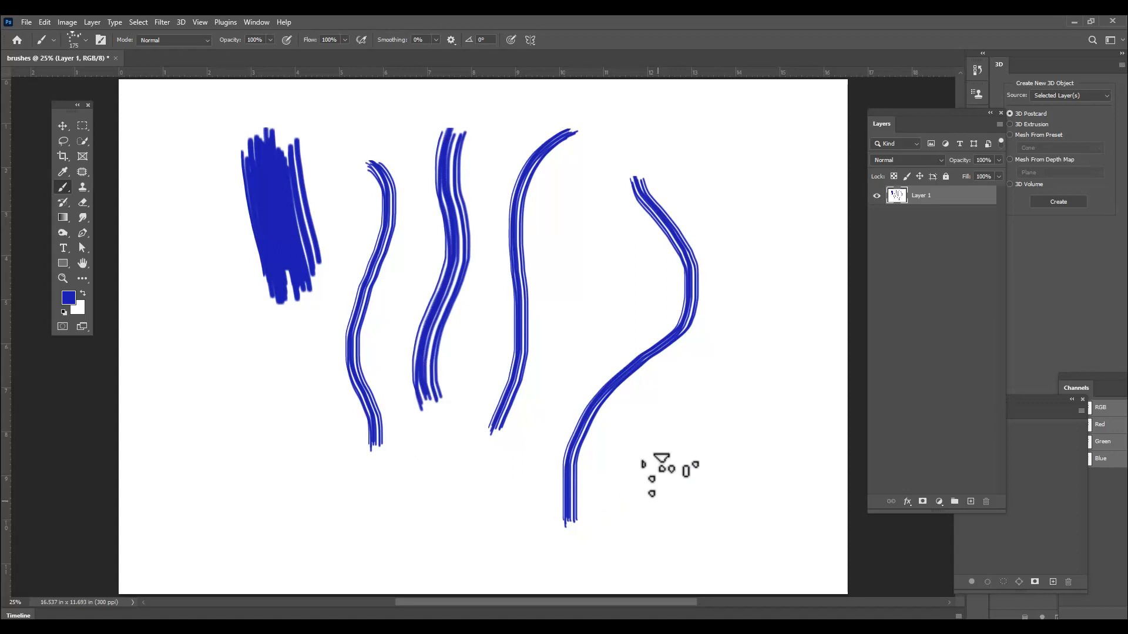
# Undo all the stipple brush strokes to return to a blank canvas
pyautogui.hotkey('ctrl', 'z')
pyautogui.hotkey('ctrl', 'z')
pyautogui.hotkey('ctrl', 'z')
pyautogui.hotkey('ctrl', 'z')
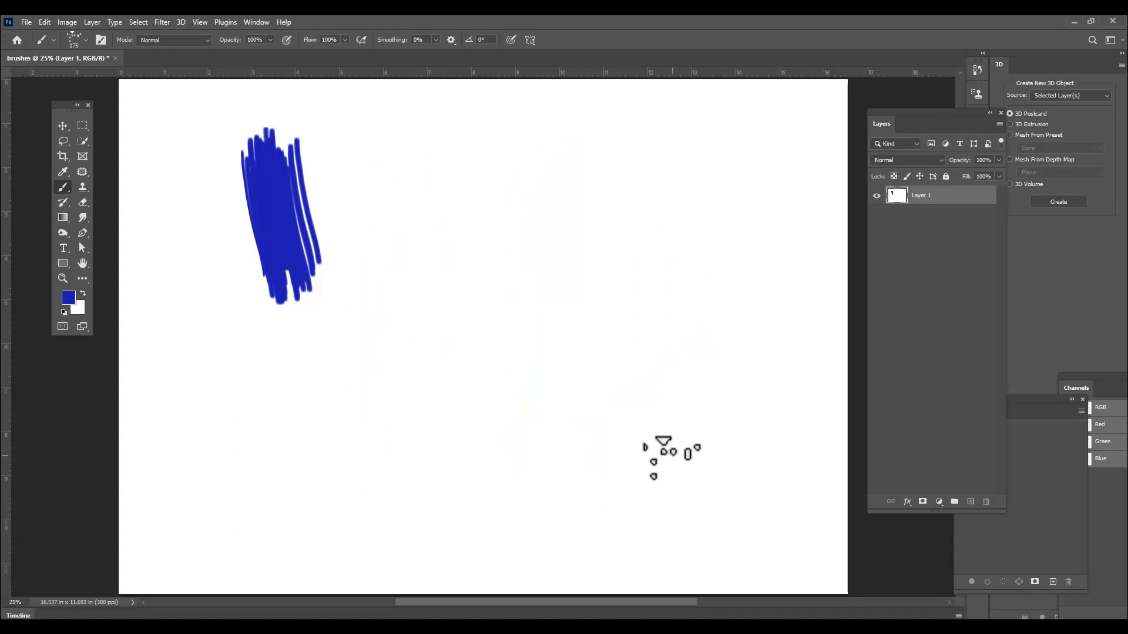
pyautogui.hotkey('ctrl', 'z')
# Choose the Hard Square 2 pixels preset from the Square Brushes group, collapsing the expanded groups above it
pyautogui.click(75, 40)
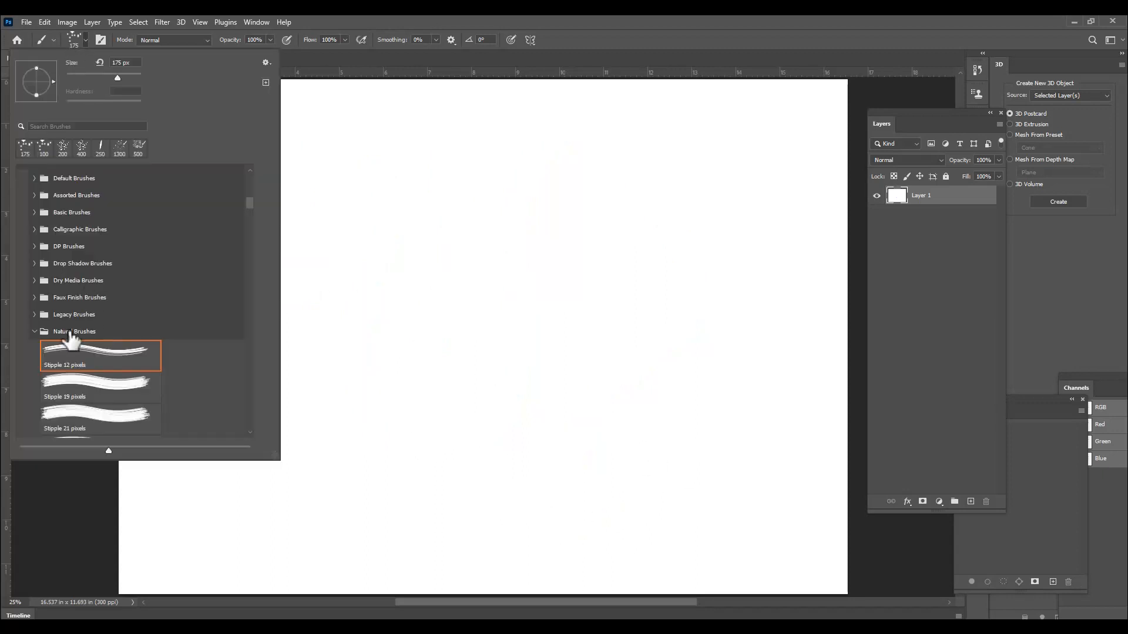
pyautogui.click(34, 332)
pyautogui.click(34, 366)
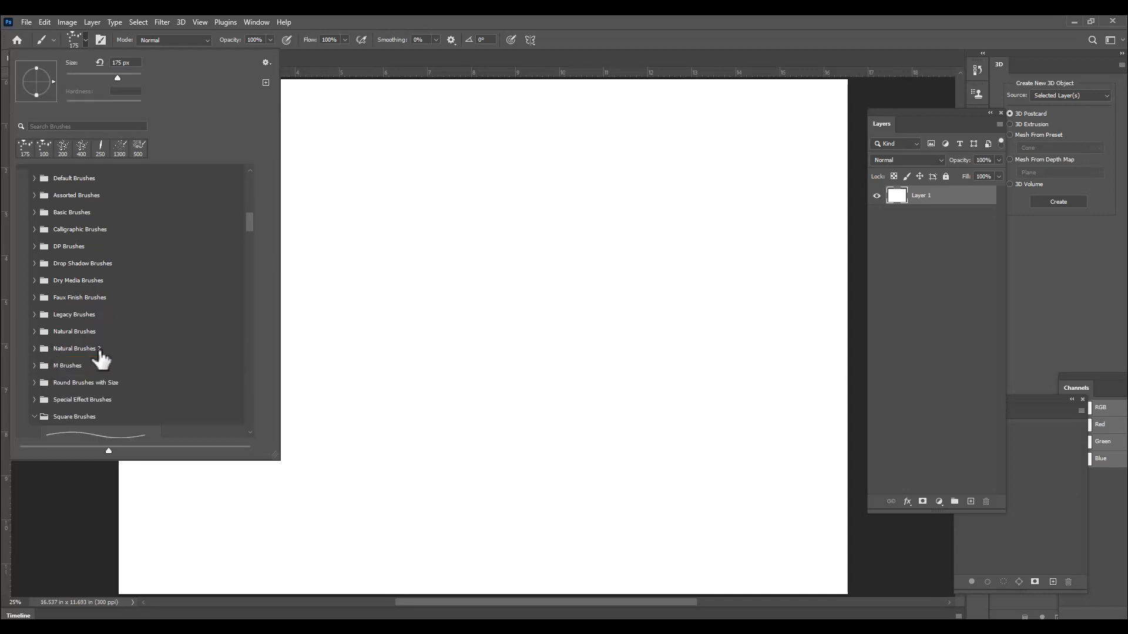
pyautogui.click(36, 381)
pyautogui.scroll(-2, 144, 376)
pyautogui.scroll(-1, 144, 376)
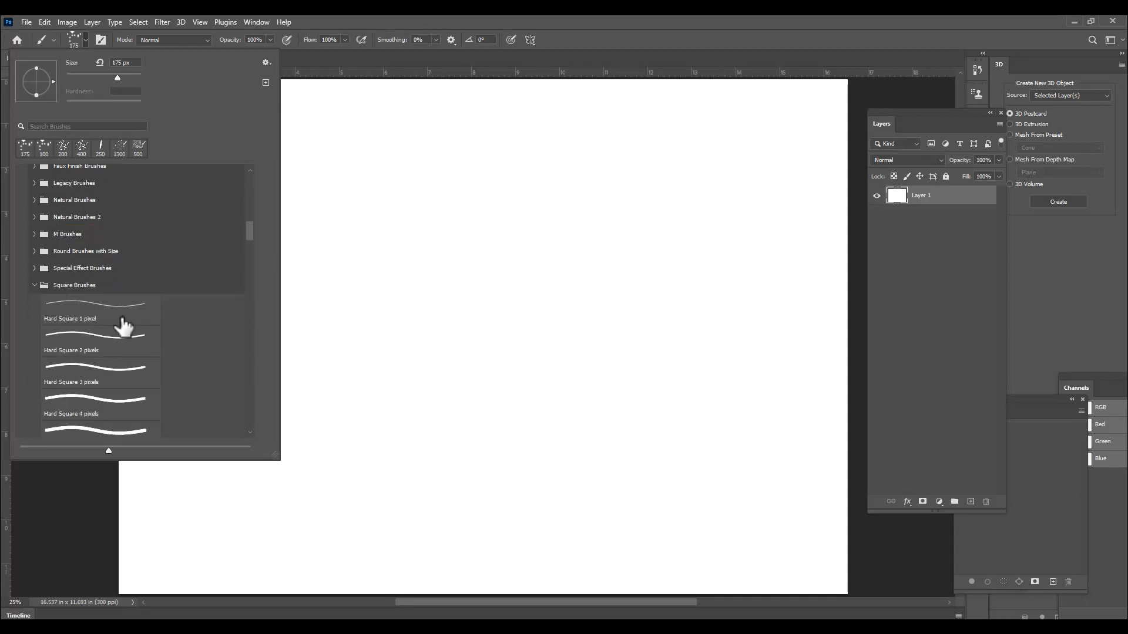
pyautogui.click(107, 339)
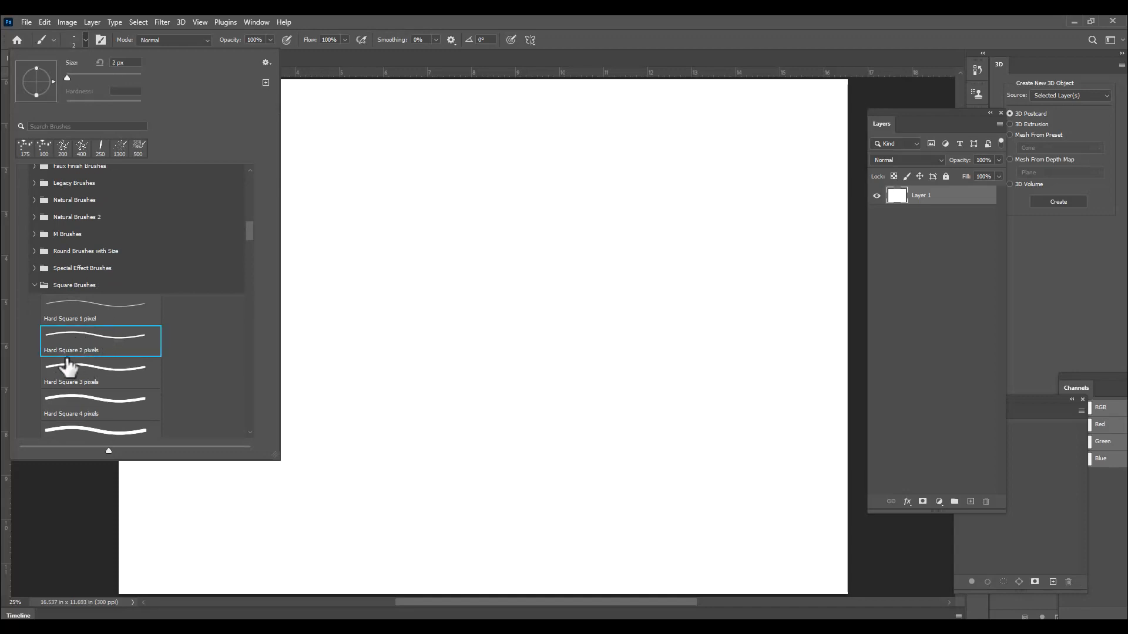
pyautogui.click(560, 25)
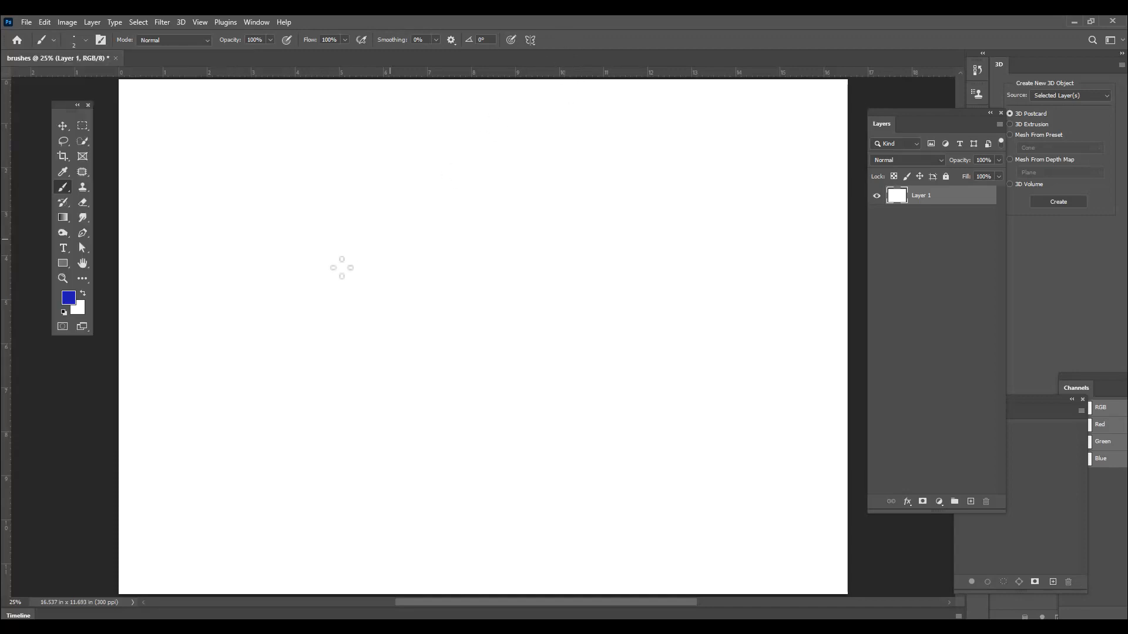
# Enlarge the square brush to 700 px and stamp a single blue mark in the upper-left part of the canvas
pyautogui.press(']')
pyautogui.press(']')
pyautogui.press(']')
pyautogui.press(']')
pyautogui.press(']')
pyautogui.press(']')
pyautogui.press(']')
pyautogui.press(']')
pyautogui.press(']')
pyautogui.press(']')
pyautogui.press(']')
pyautogui.press(']')
pyautogui.press(']')
pyautogui.press(']')
pyautogui.press(']')
pyautogui.press(']')
pyautogui.press(']')
pyautogui.press(']')
pyautogui.press(']')
pyautogui.press(']')
pyautogui.press('[')
pyautogui.press('[')
pyautogui.click(338, 192)
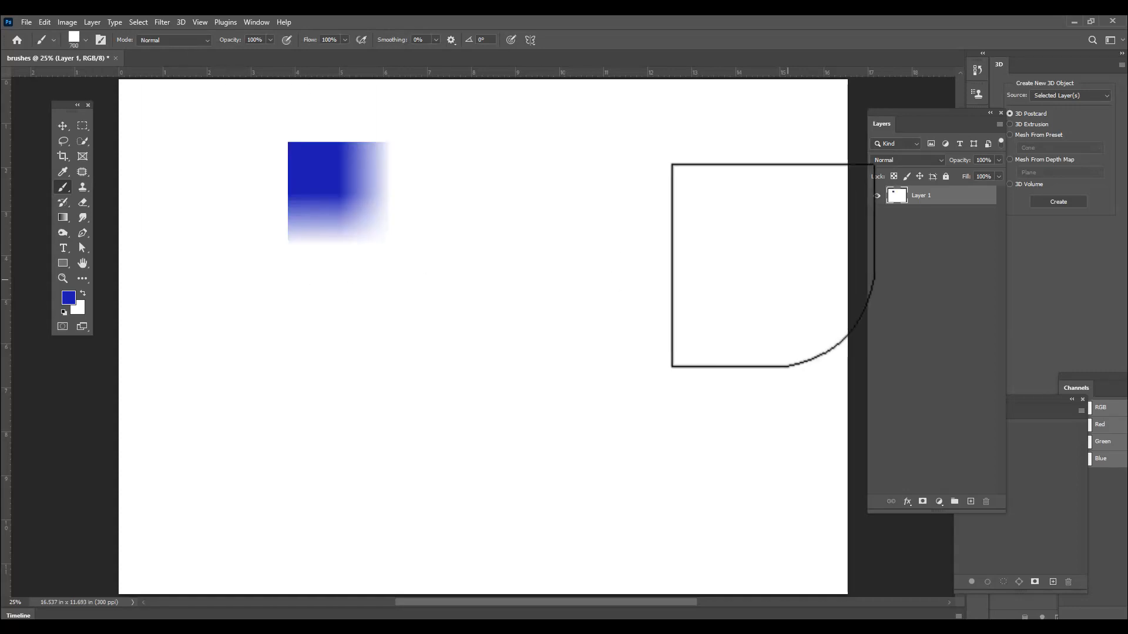
# Choose the Hard Square 24 pixels preset from the Square Brushes group
pyautogui.click(74, 39)
pyautogui.scroll(-3, 106, 382)
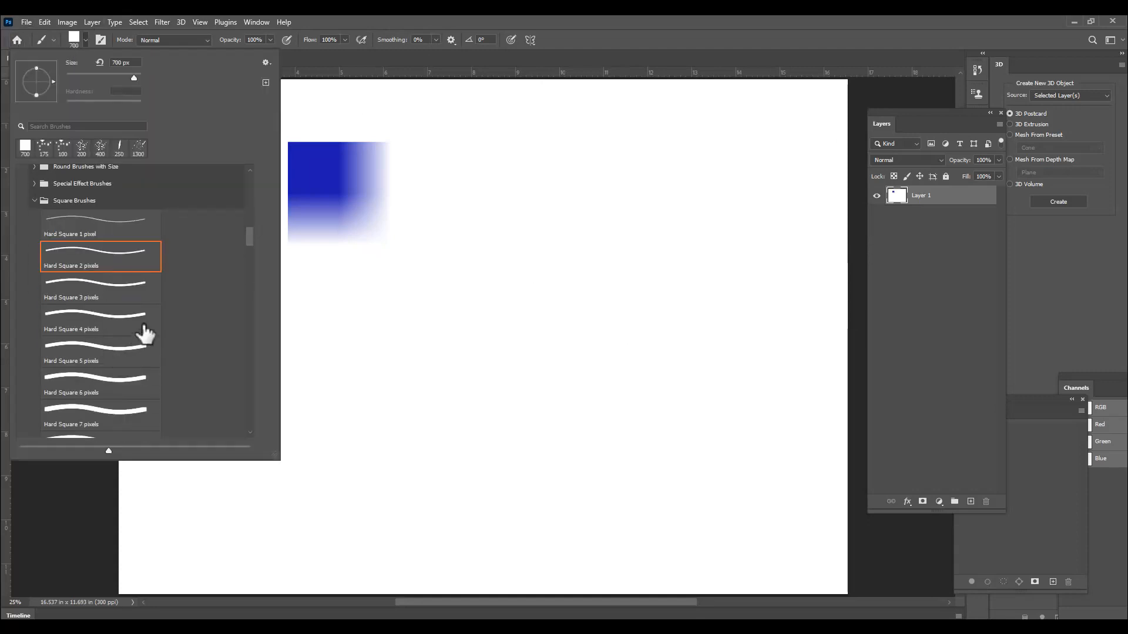
pyautogui.scroll(-3, 144, 332)
pyautogui.click(411, 13)
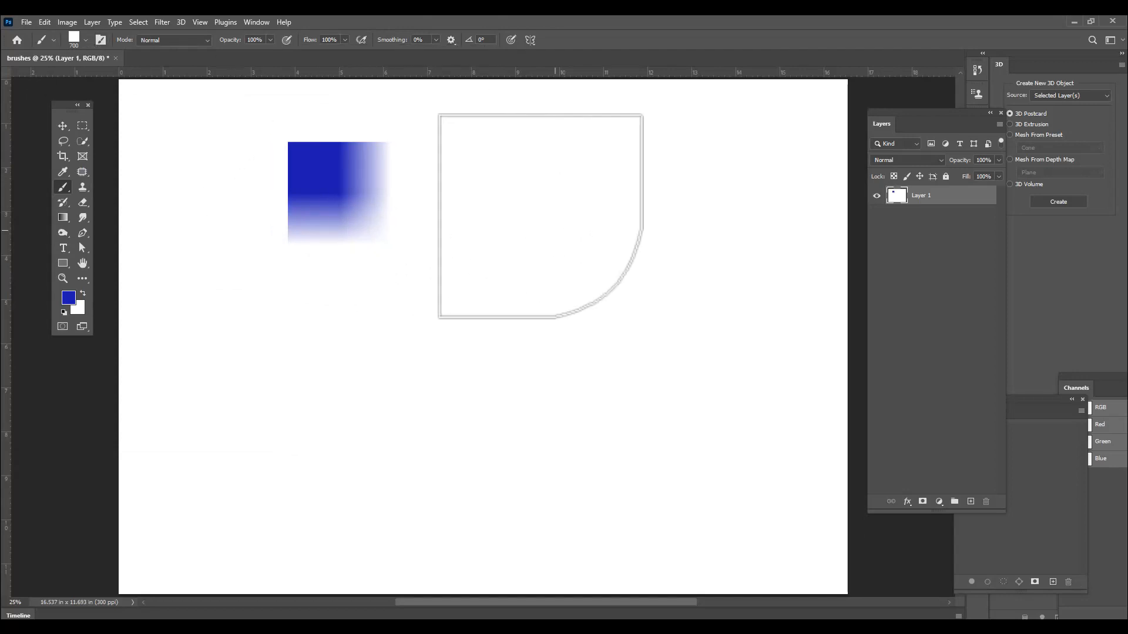
pyautogui.click(74, 38)
pyautogui.scroll(-2, 154, 388)
pyautogui.scroll(-5, 150, 381)
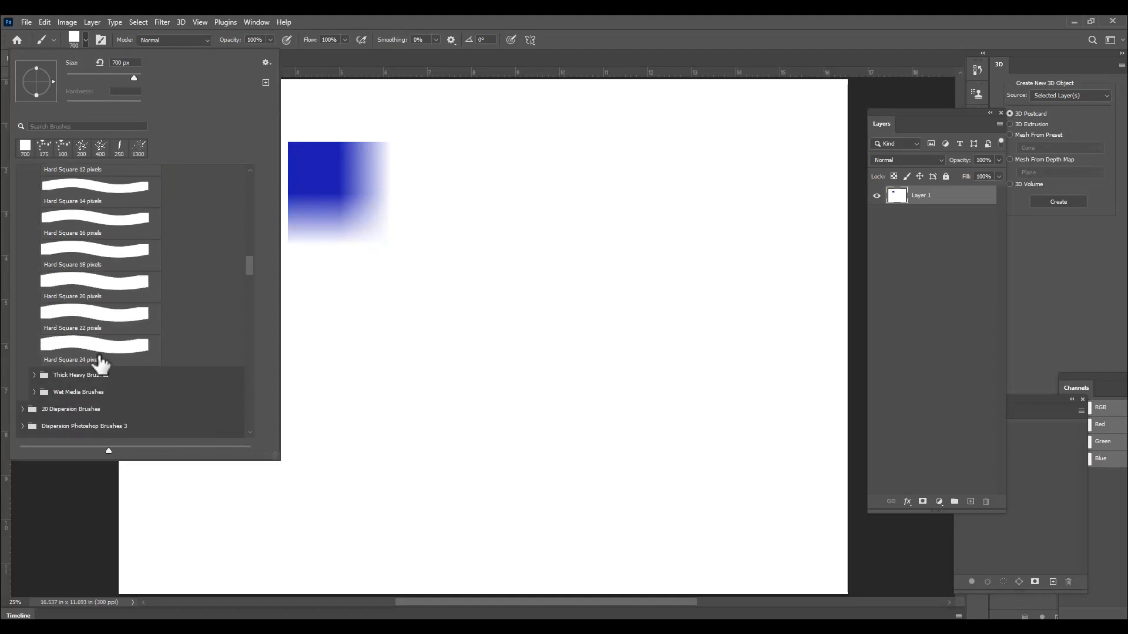
pyautogui.click(107, 356)
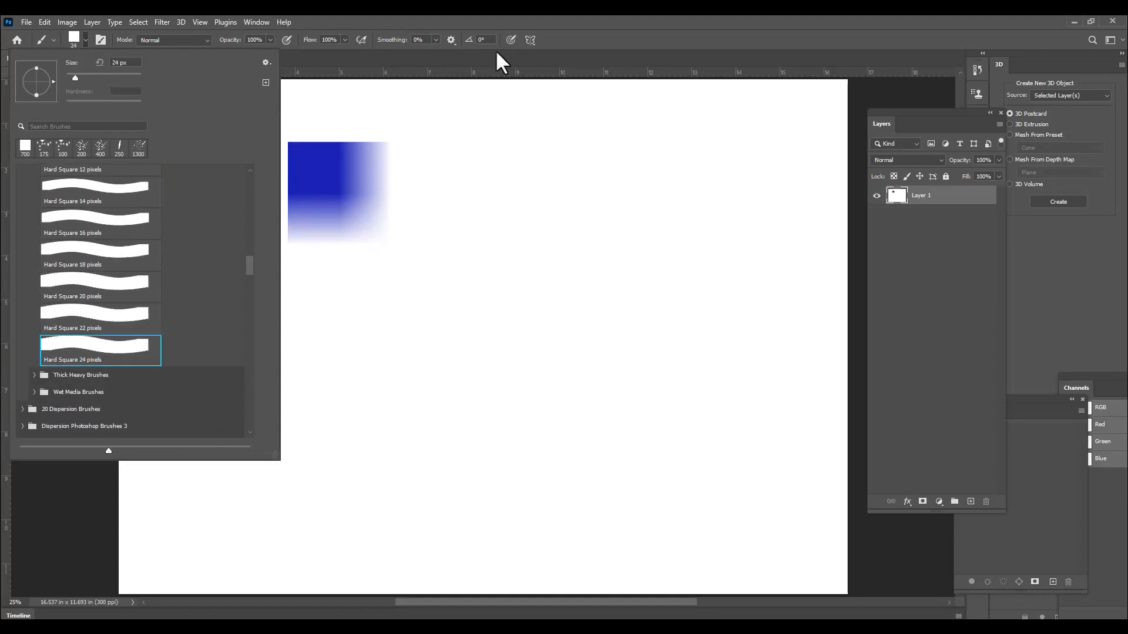
pyautogui.click(502, 25)
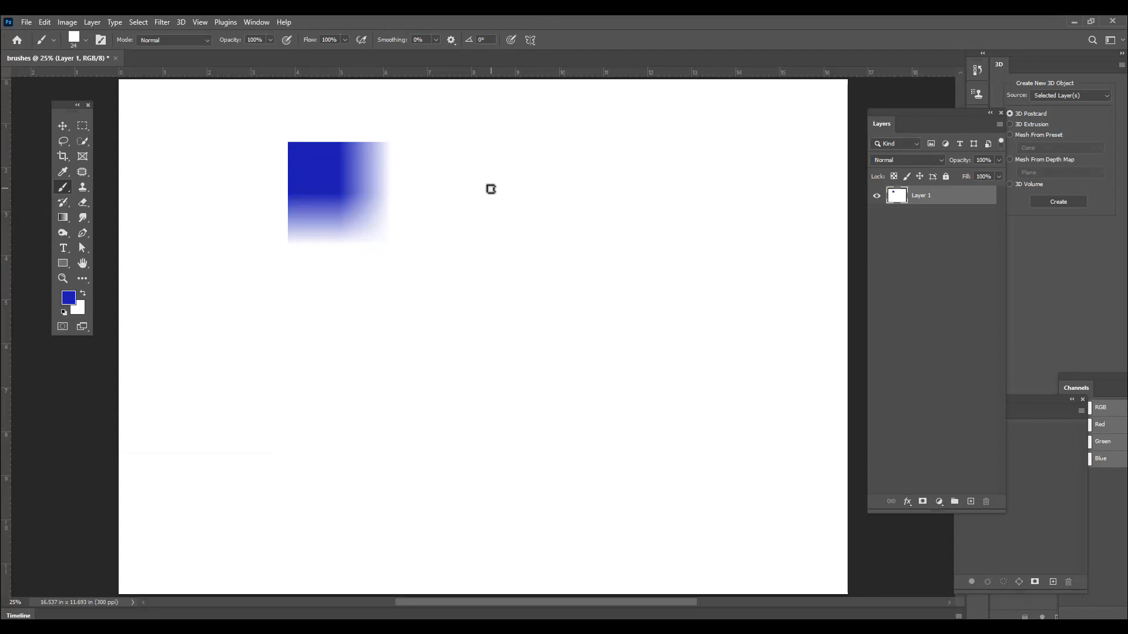
# Enlarge the square brush to 600 px and stamp a single solid blue square beside the existing soft-edged mark
pyautogui.press(']')
pyautogui.press(']')
pyautogui.press(']')
pyautogui.press(']')
pyautogui.press(']')
pyautogui.press(']')
pyautogui.press(']')
pyautogui.press(']')
pyautogui.press(']')
pyautogui.press(']')
pyautogui.press(']')
pyautogui.press(']')
pyautogui.press(']')
pyautogui.press(']')
pyautogui.press(']')
pyautogui.press(']')
pyautogui.press(']')
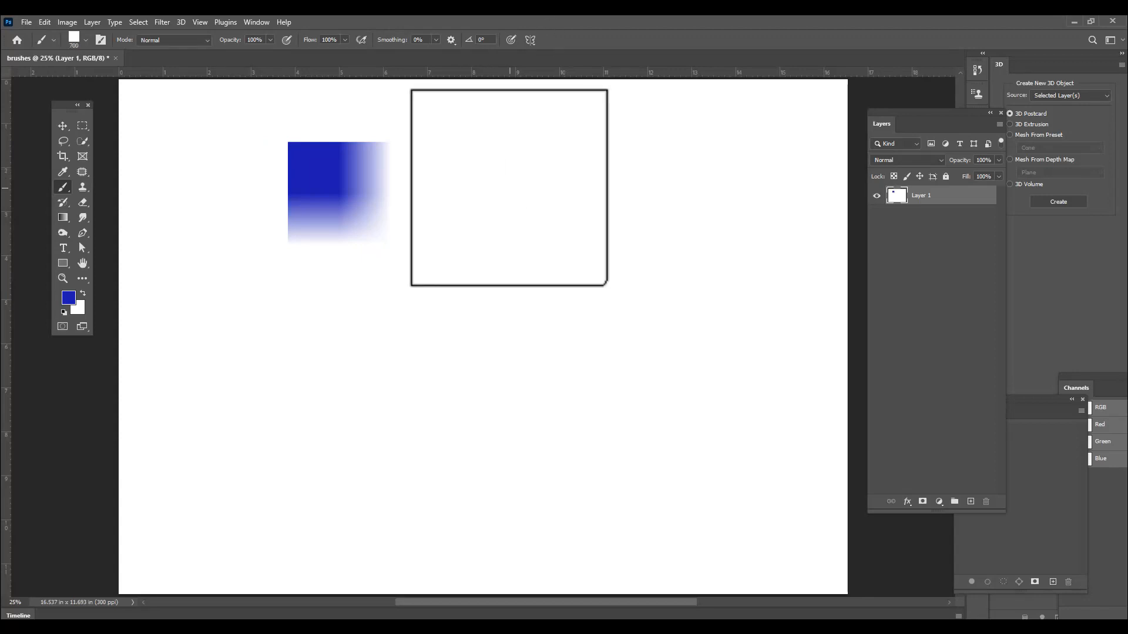
pyautogui.click(504, 187)
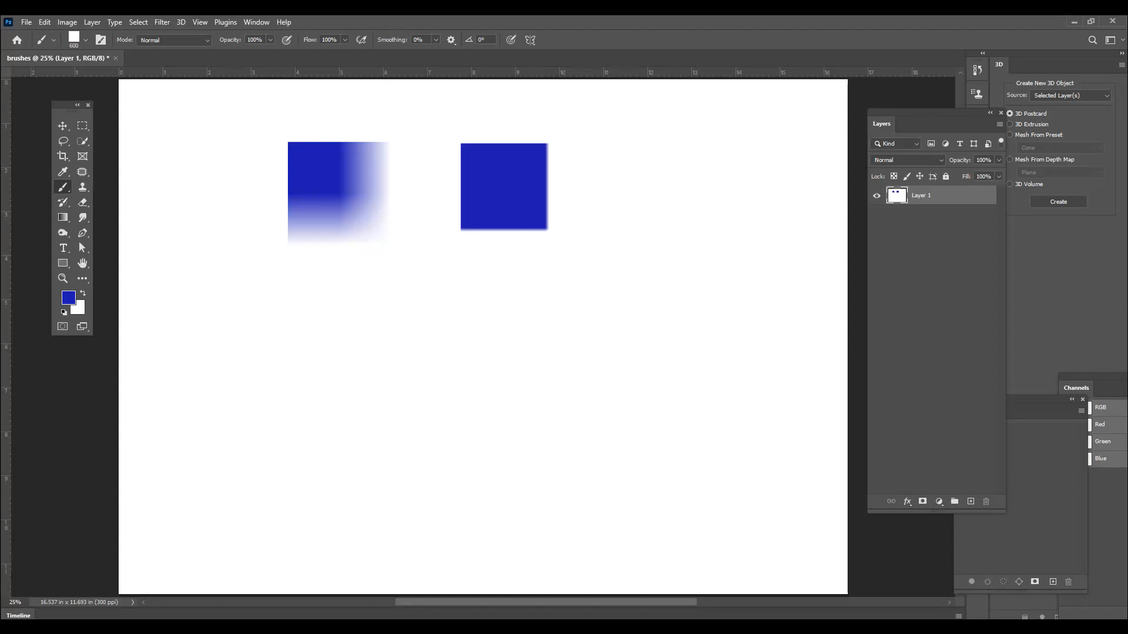
# Undo both square brush marks to return to a blank canvas
pyautogui.hotkey('ctrl', 'z')
pyautogui.hotkey('ctrl', 'z')
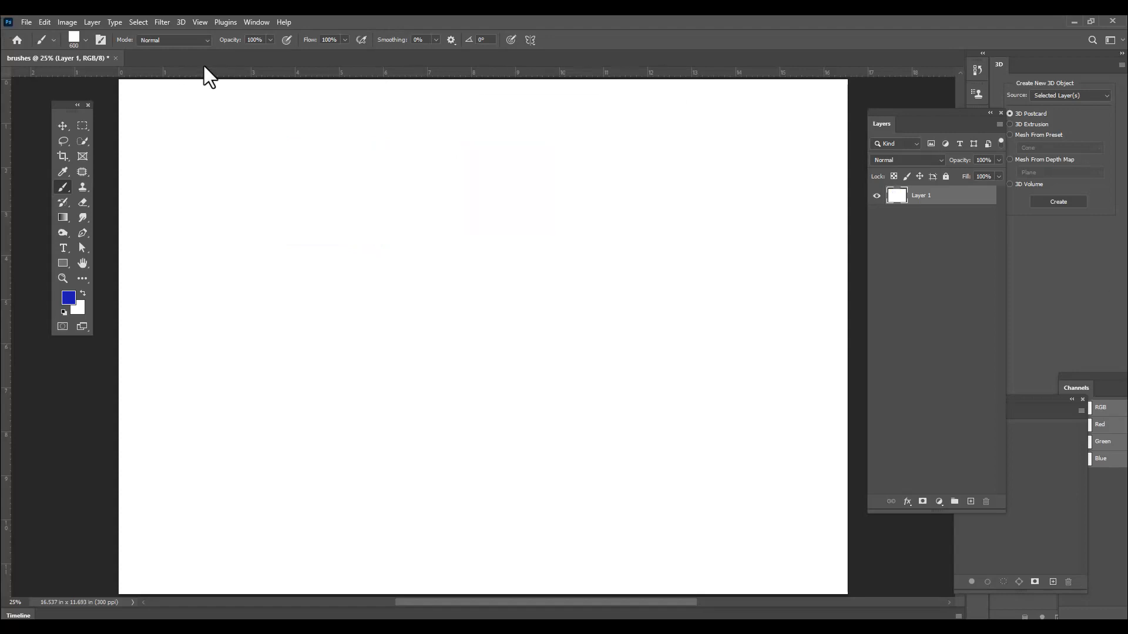
# Choose the Azalea preset from the Special Effect Brushes group
pyautogui.click(86, 40)
pyautogui.scroll(4, 171, 281)
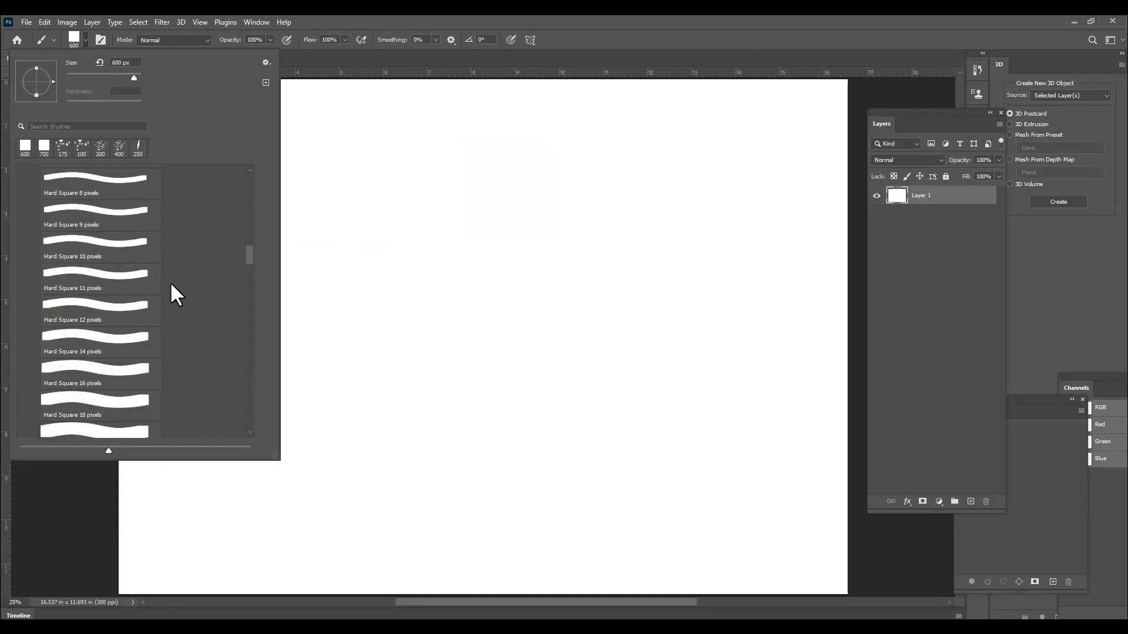
pyautogui.scroll(-5, 171, 281)
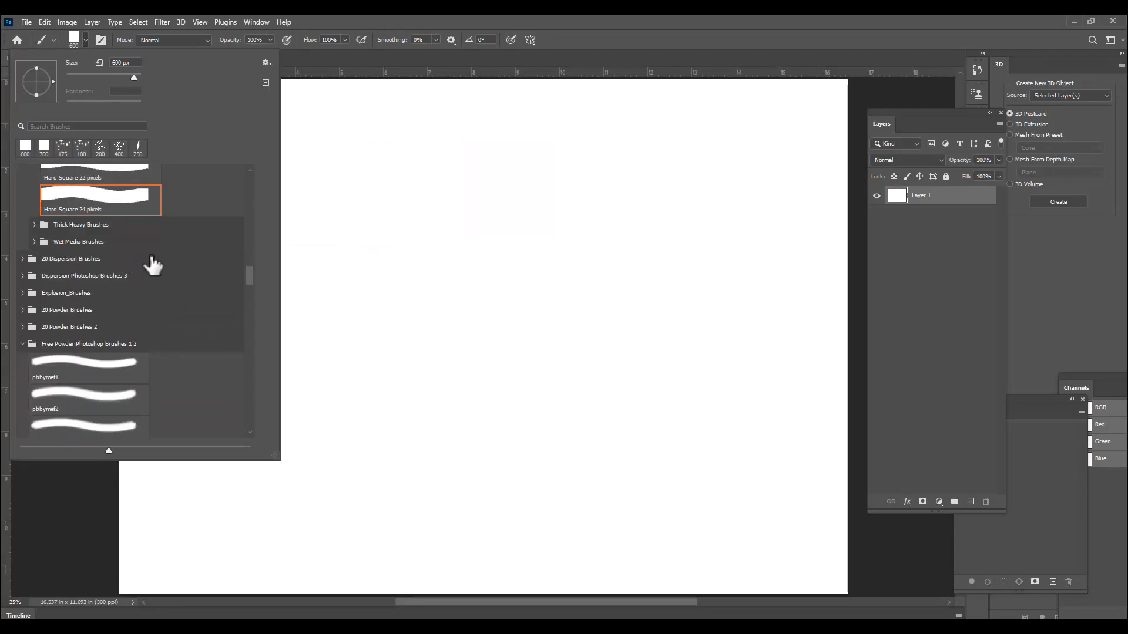
pyautogui.scroll(1, 151, 261)
pyautogui.scroll(10, 147, 329)
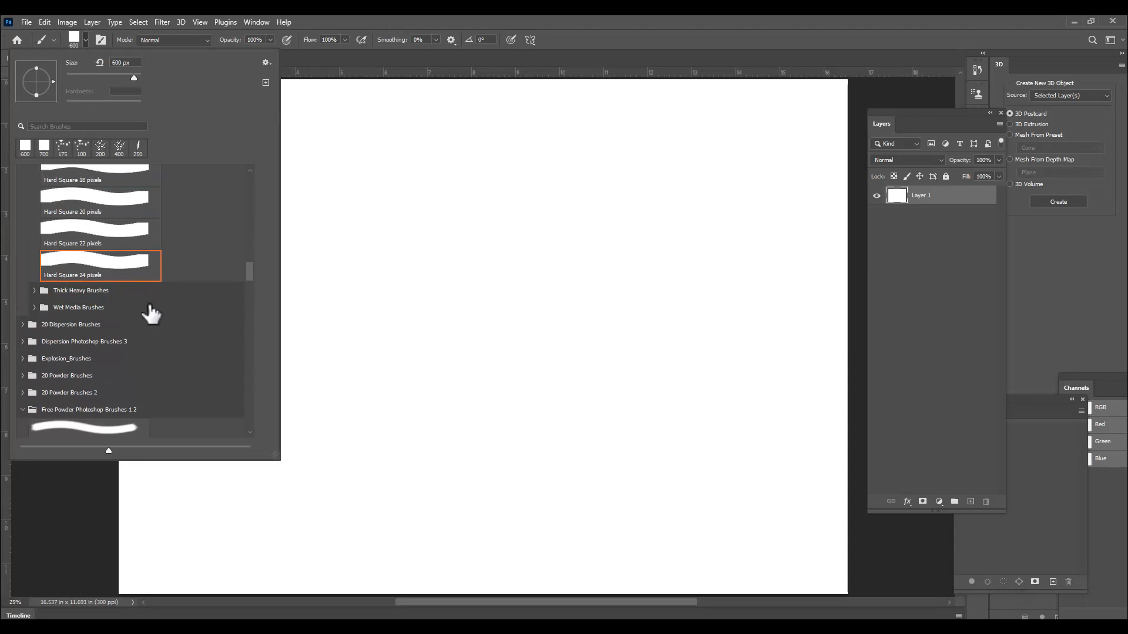
pyautogui.scroll(5, 151, 314)
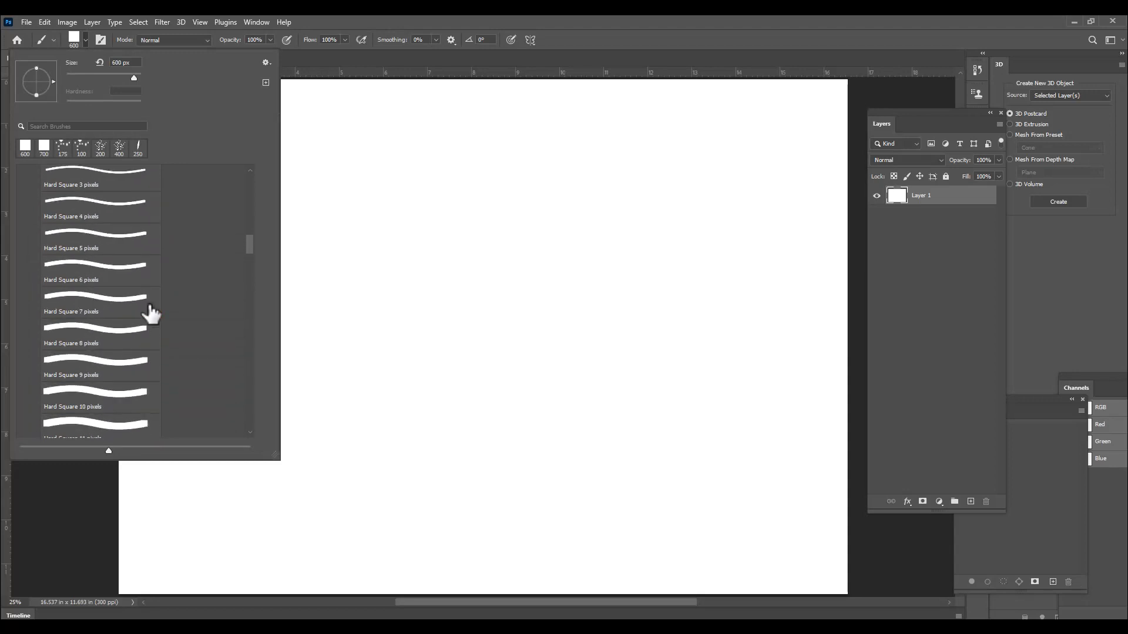
pyautogui.click(34, 251)
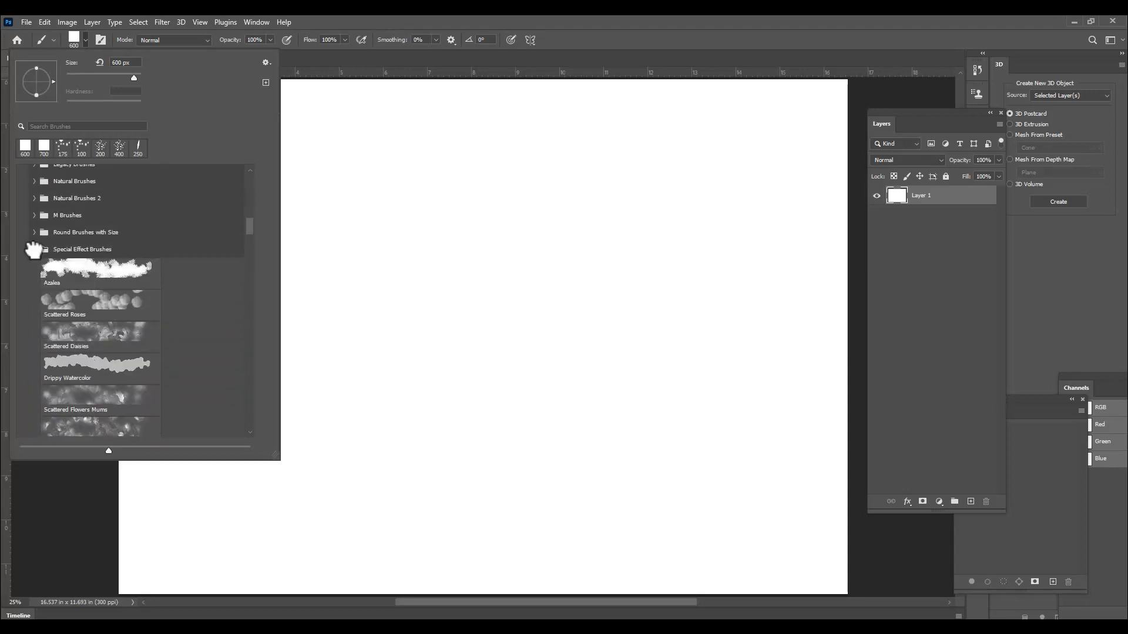
pyautogui.click(93, 270)
pyautogui.click(551, 22)
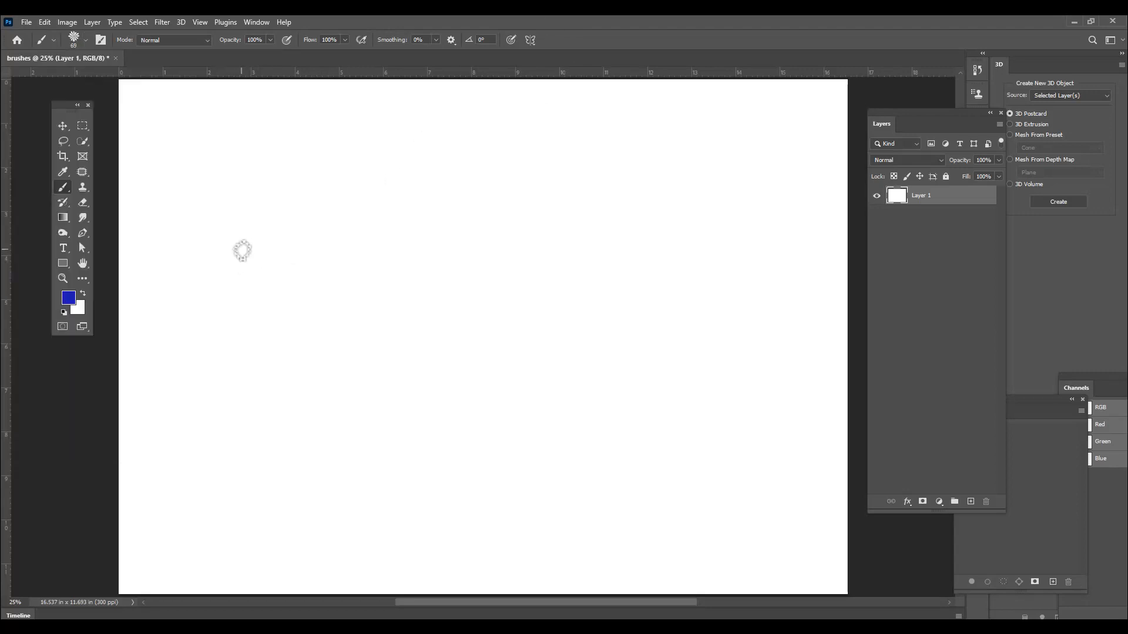
# Set the Azalea brush size to 200 px
pyautogui.press(']')
pyautogui.press(']')
pyautogui.press(']')
pyautogui.press(']')
pyautogui.press(']')
pyautogui.press(']')
pyautogui.press(']')
pyautogui.press(']')
pyautogui.press(']')
pyautogui.press(']')
pyautogui.press(']')
pyautogui.press(']')
pyautogui.press('[')
pyautogui.press('[')
pyautogui.press('[')
pyautogui.press('[')
pyautogui.press('[')
pyautogui.press('[')
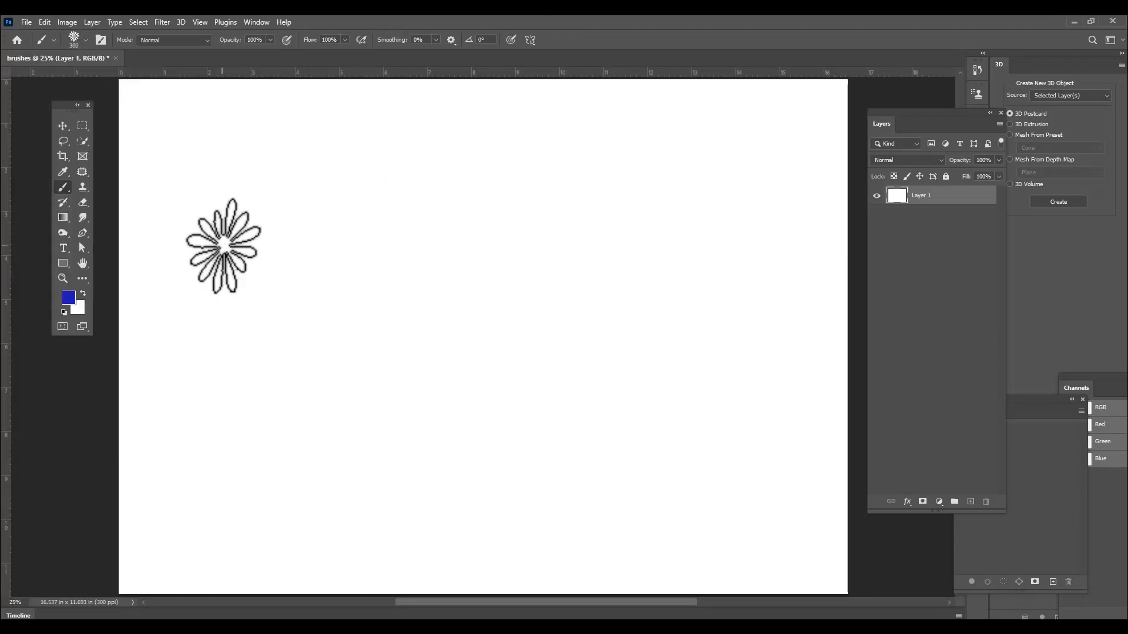
pyautogui.click(79, 43)
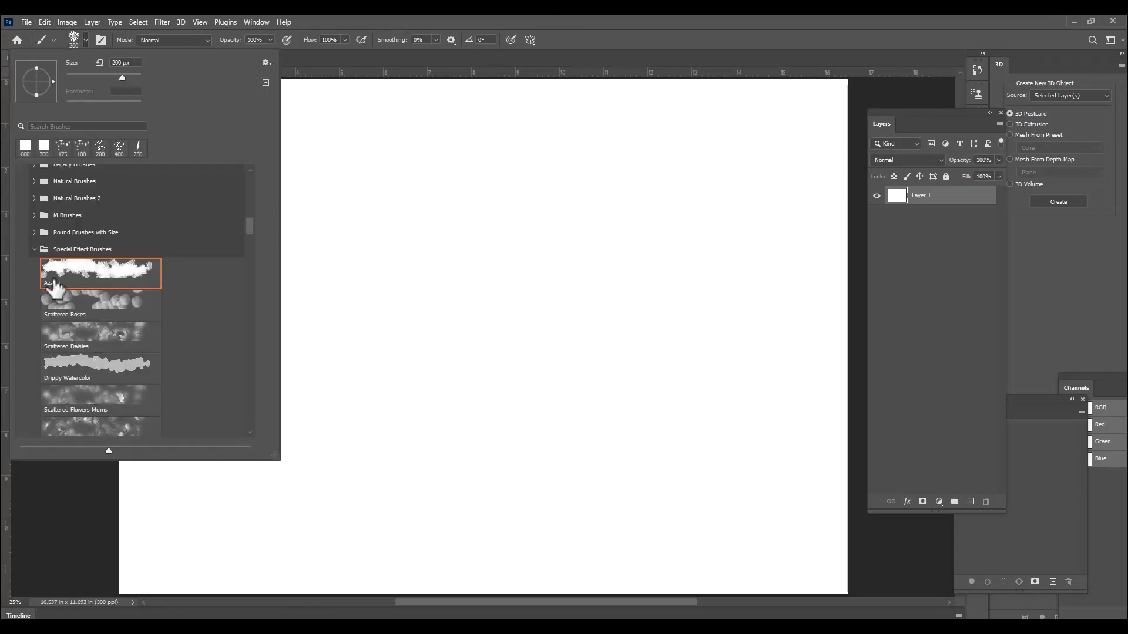
pyautogui.click(409, 21)
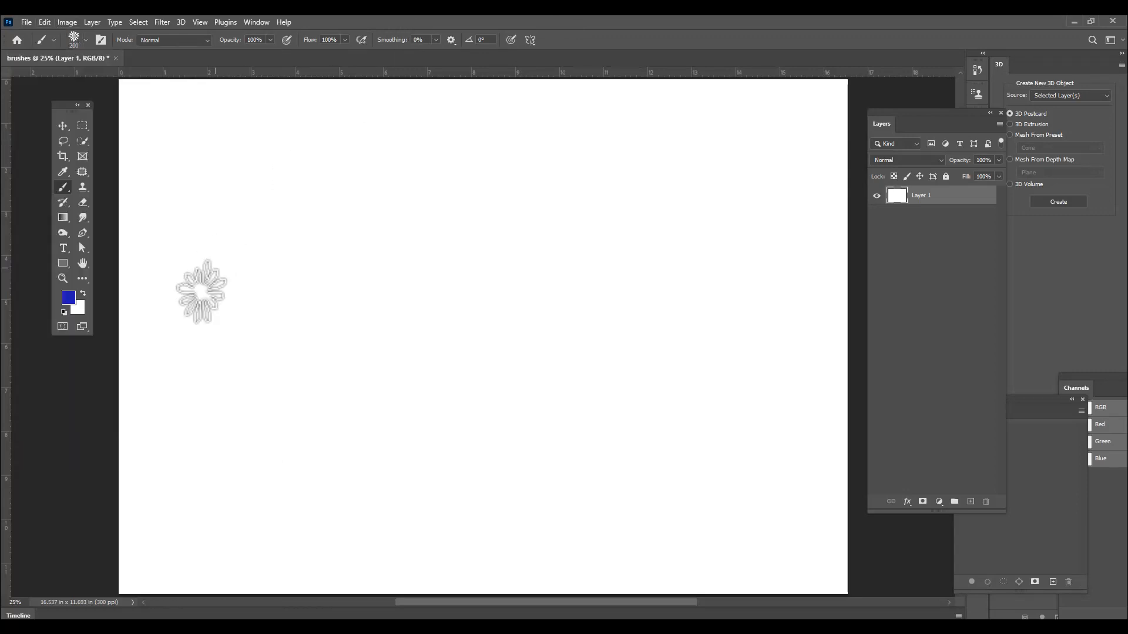
# Paint a wavy trail of blue flowers across the upper half of the canvas and undo it
pyautogui.moveTo(166, 282)
pyautogui.mouseDown()
pyautogui.moveTo(214, 232)
pyautogui.moveTo(297, 202)
pyautogui.moveTo(362, 210)
pyautogui.moveTo(447, 269)
pyautogui.moveTo(550, 296)
pyautogui.moveTo(661, 246)
pyautogui.mouseUp()
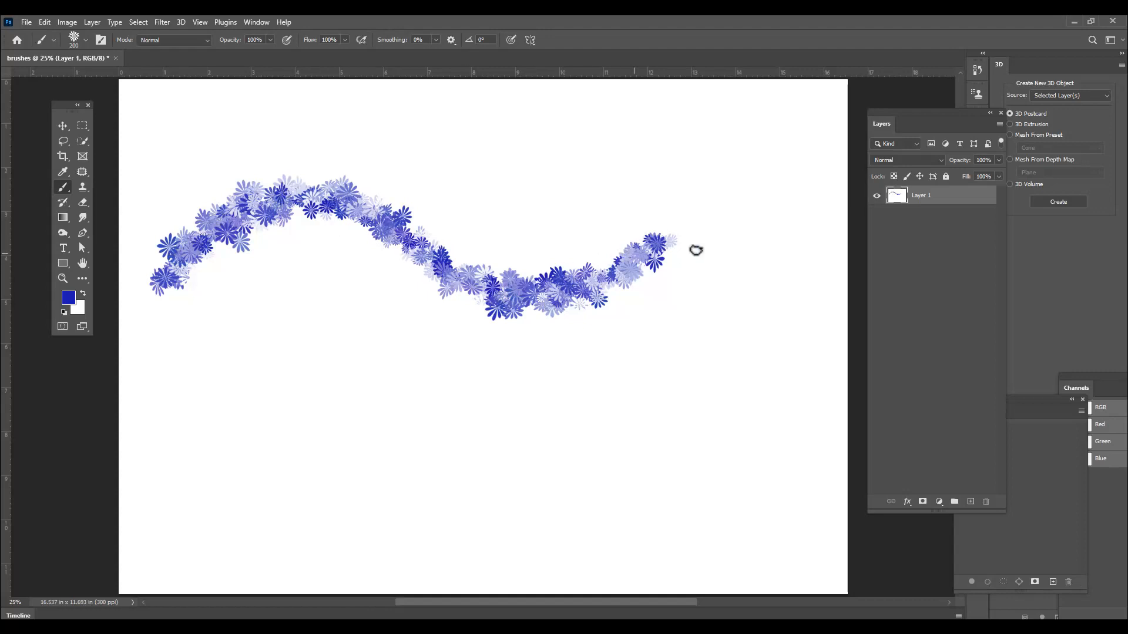
pyautogui.hotkey('ctrl', 'z')
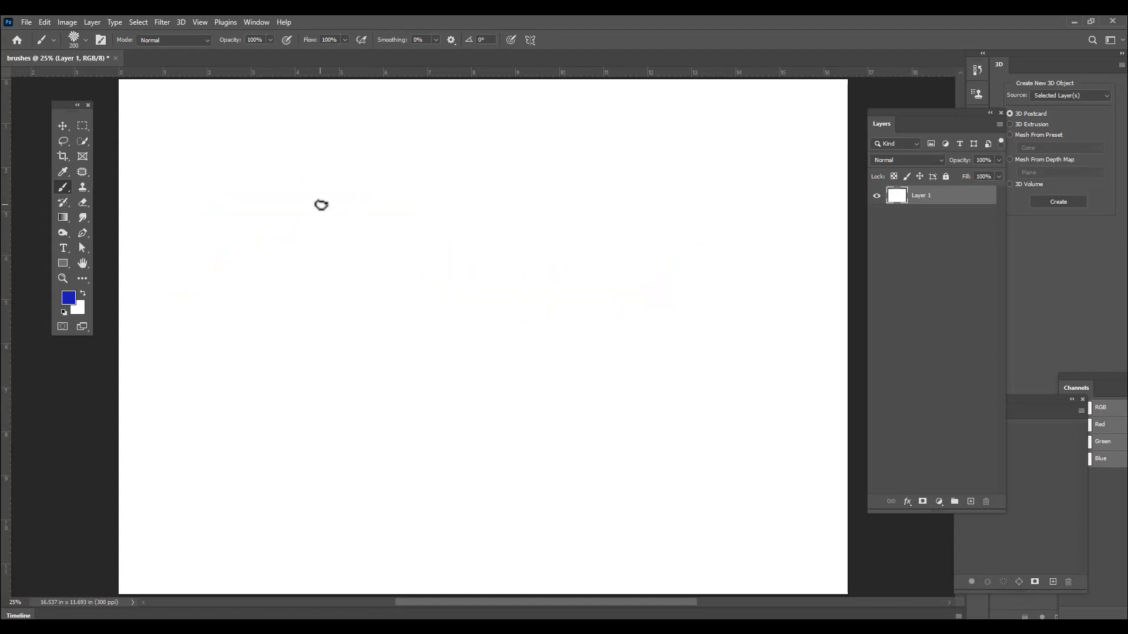
# Set the foreground color to green 067e0c and the background color to red eb1b1b
pyautogui.click(70, 298)
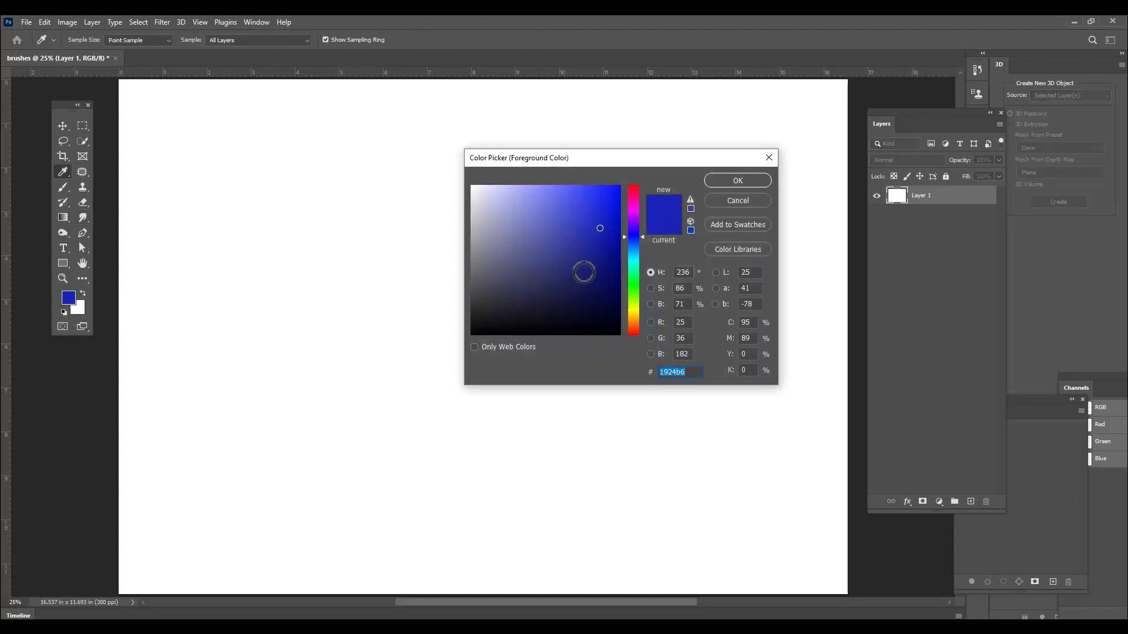
pyautogui.click(634, 283)
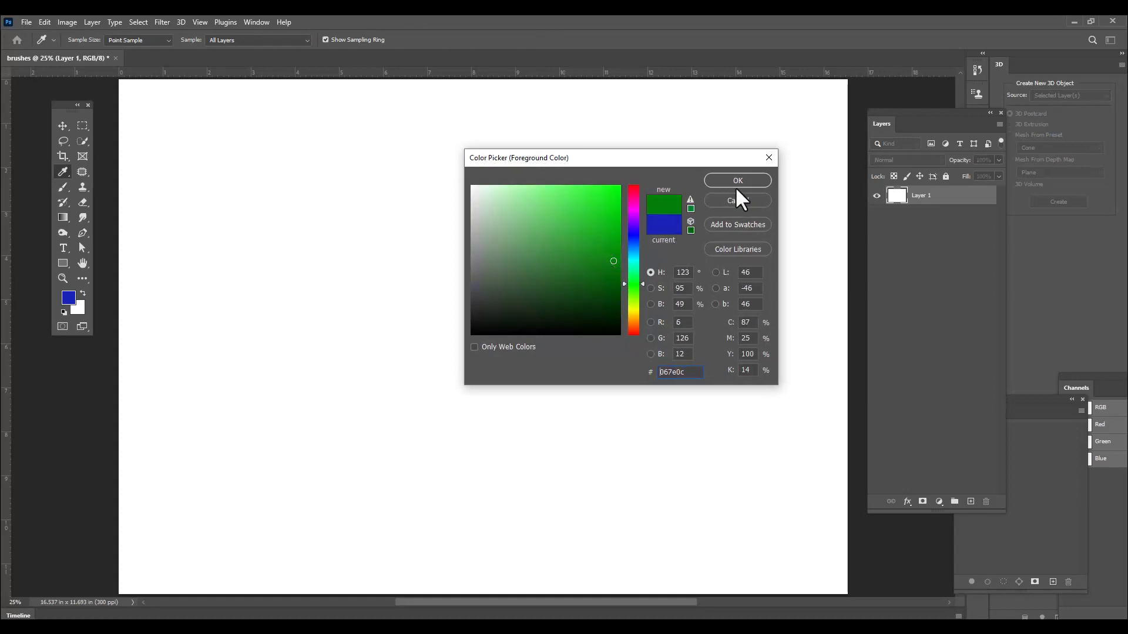
pyautogui.click(736, 182)
pyautogui.click(79, 312)
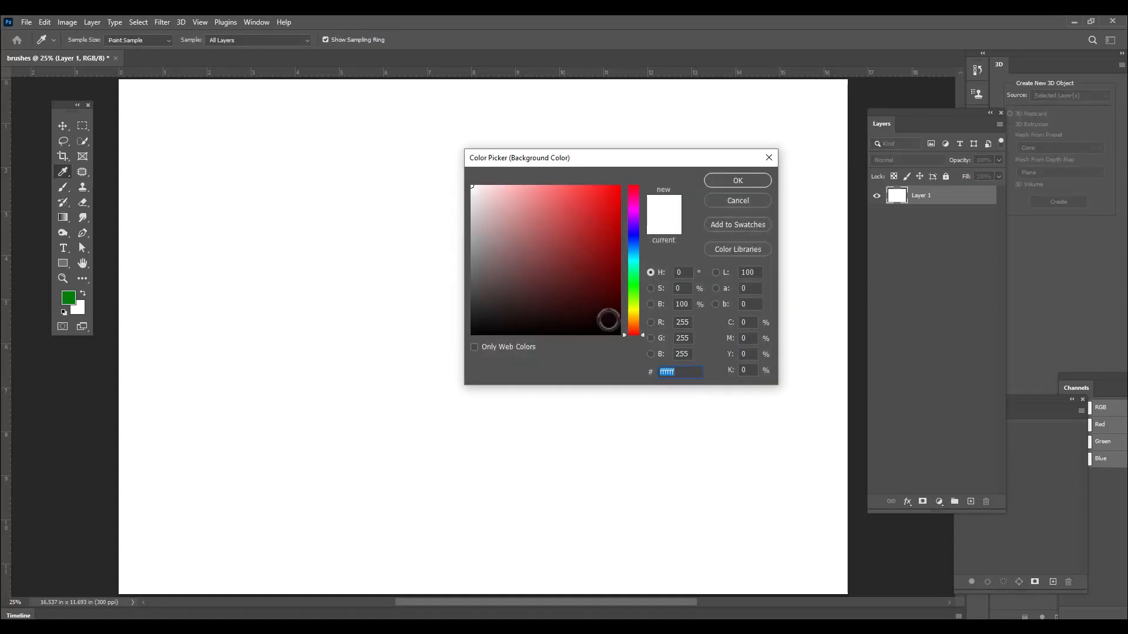
pyautogui.click(604, 198)
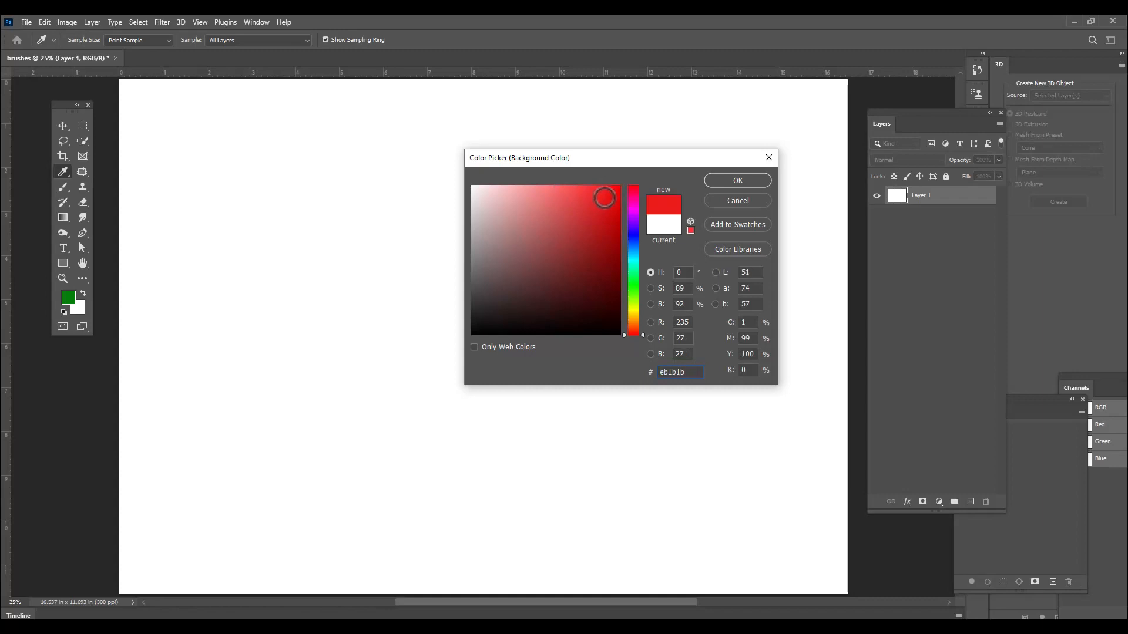
pyautogui.click(725, 183)
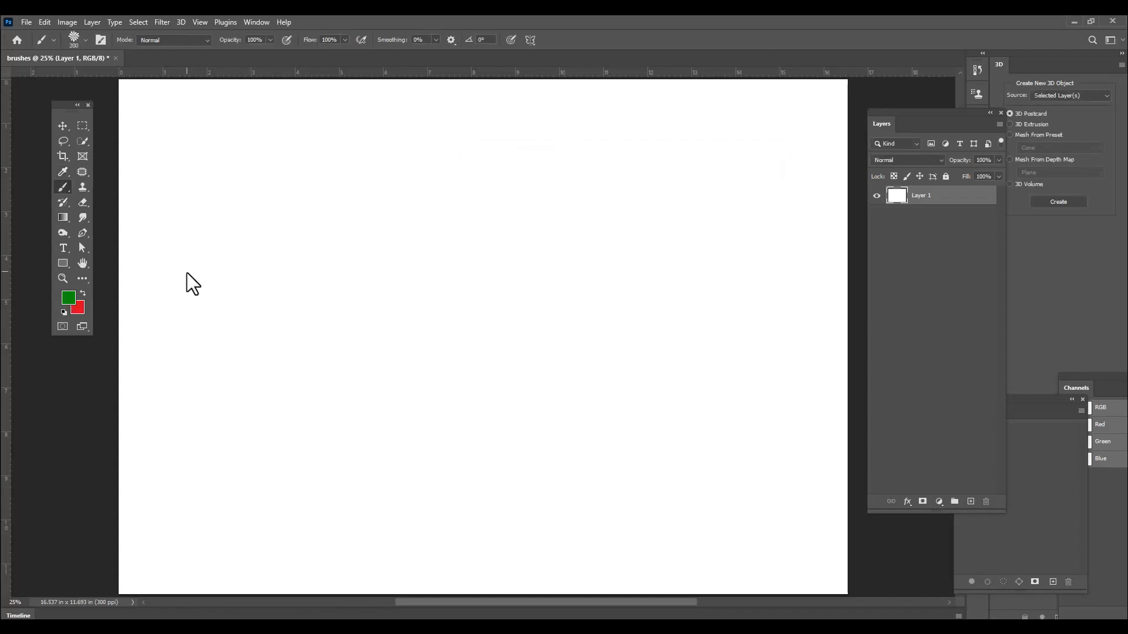
# Enlarge the Azalea brush to 300 px and paint two wavy red-and-green flower strokes across the canvas, undoing each one
pyautogui.press('[')
pyautogui.press('[')
pyautogui.moveTo(193, 289)
pyautogui.mouseDown()
pyautogui.moveTo(235, 223)
pyautogui.moveTo(316, 195)
pyautogui.moveTo(396, 210)
pyautogui.moveTo(503, 311)
pyautogui.moveTo(590, 340)
pyautogui.moveTo(668, 326)
pyautogui.moveTo(718, 295)
pyautogui.moveTo(759, 176)
pyautogui.mouseUp()
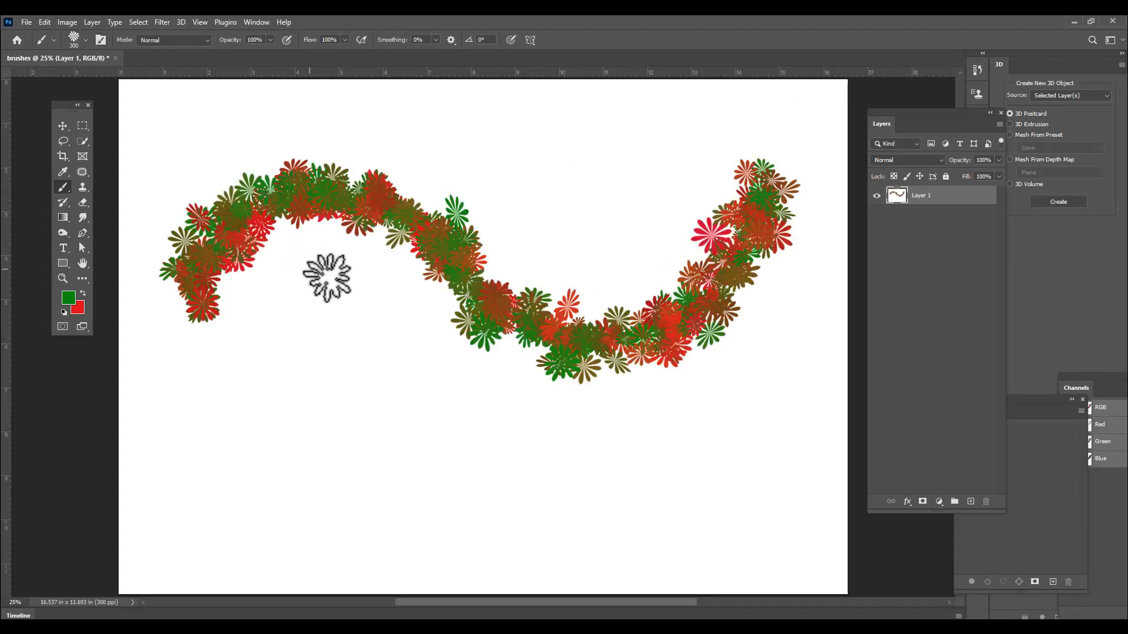
pyautogui.hotkey('ctrl', 'z')
pyautogui.moveTo(138, 252)
pyautogui.mouseDown()
pyautogui.moveTo(366, 198)
pyautogui.moveTo(711, 360)
pyautogui.moveTo(762, 205)
pyautogui.mouseUp()
pyautogui.hotkey('ctrl', 'z')
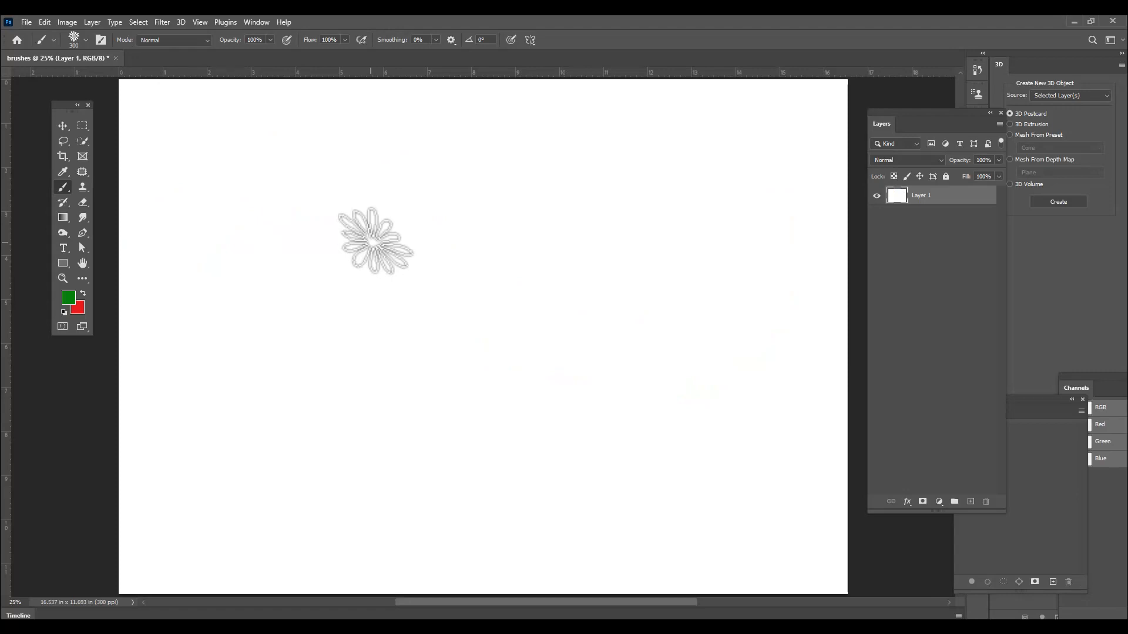
# Collapse the Special Effect Brushes group and look through the groups inside Legacy Brushes
pyautogui.click(74, 38)
pyautogui.scroll(-2, 175, 271)
pyautogui.scroll(-3, 175, 263)
pyautogui.scroll(4, 175, 263)
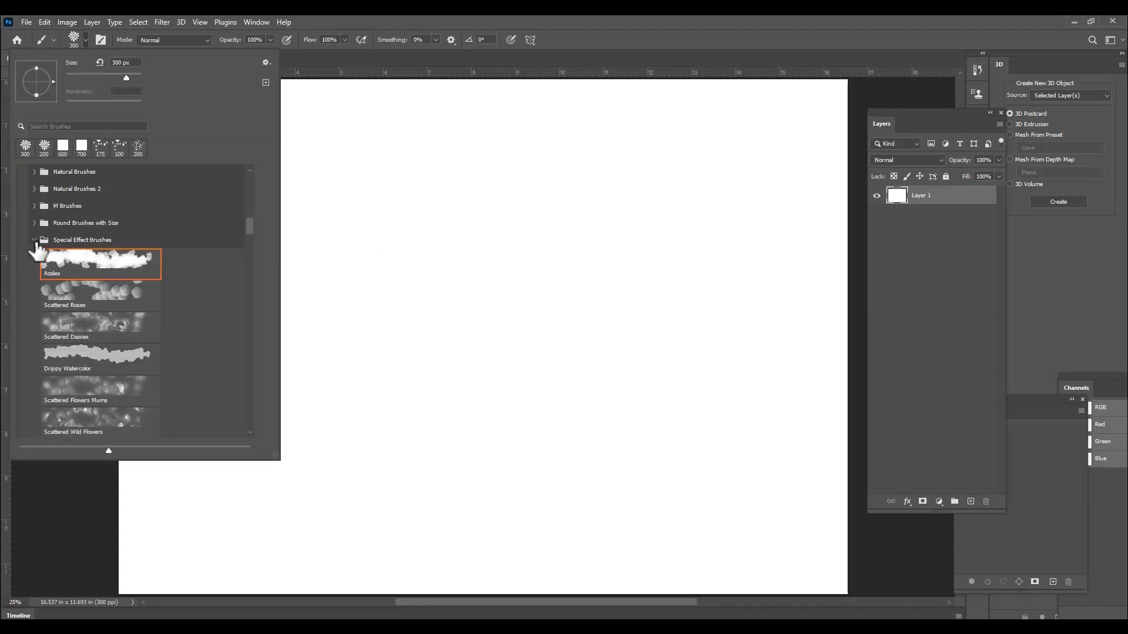
pyautogui.click(34, 241)
pyautogui.scroll(5, 100, 233)
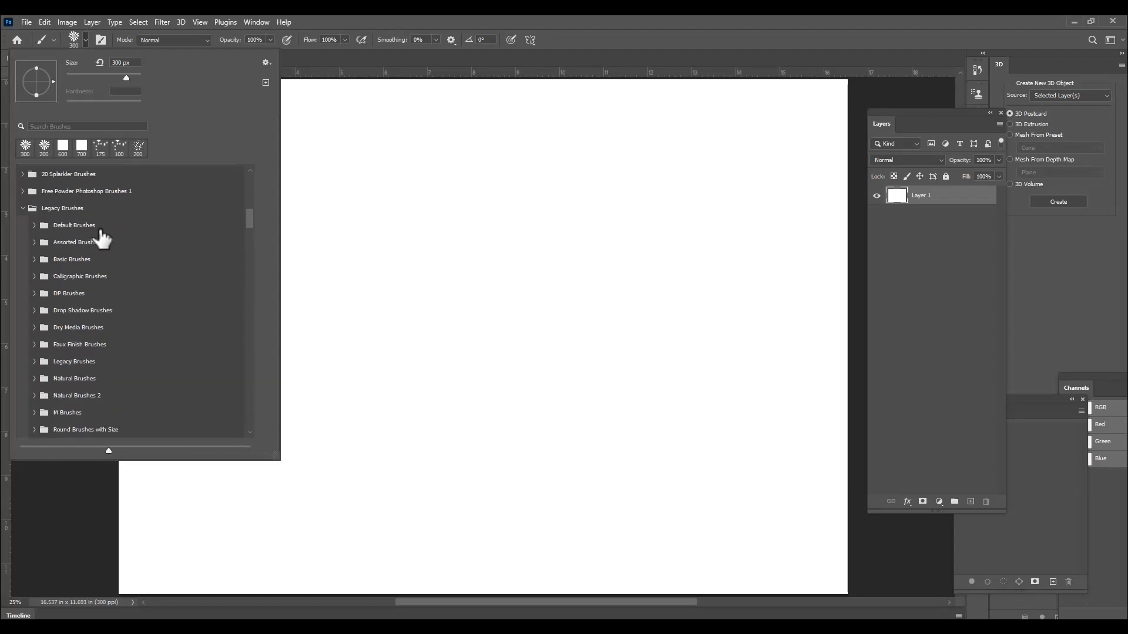
pyautogui.scroll(2, 101, 238)
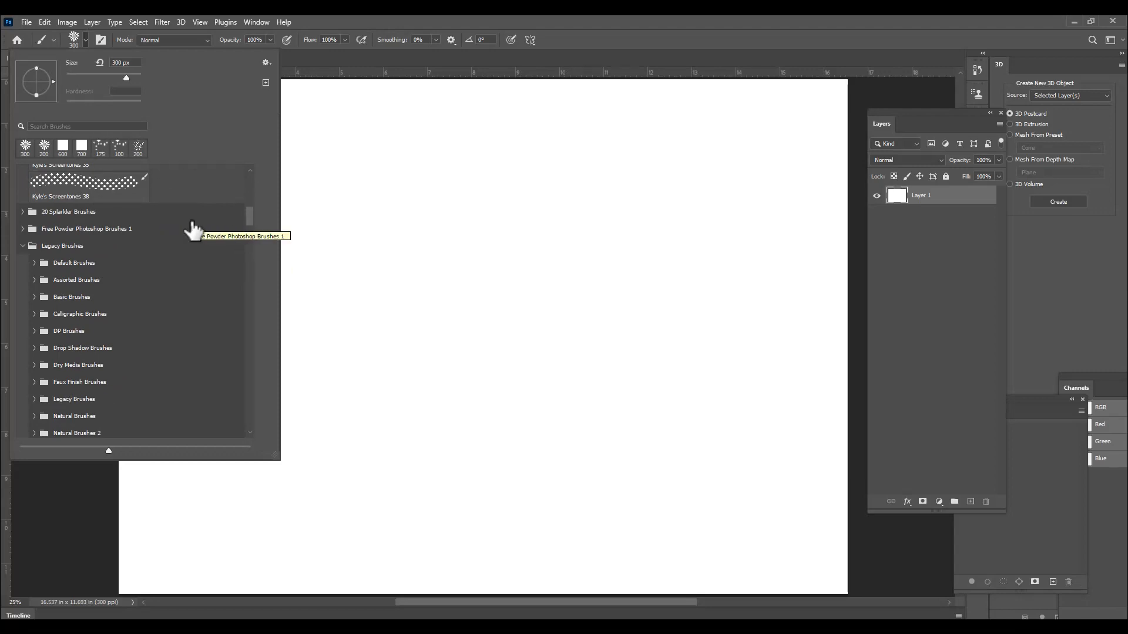
pyautogui.scroll(-1, 177, 286)
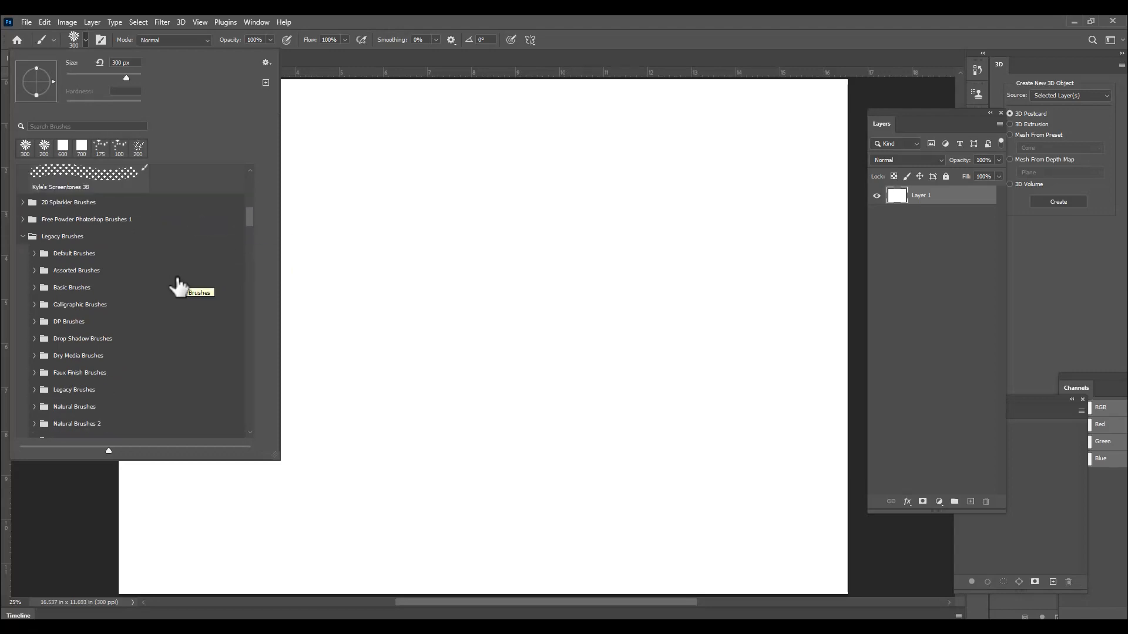
pyautogui.scroll(4, 177, 286)
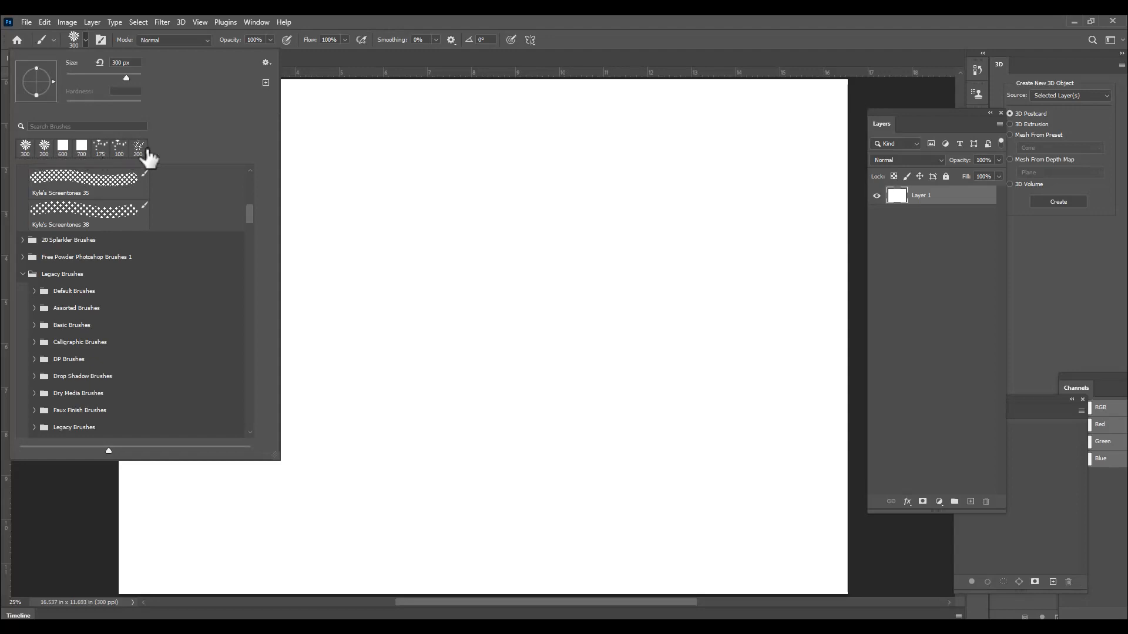
# Search the brush presets for "st" and choose the Star - Large brush from Assorted Brushes
pyautogui.click(73, 125)
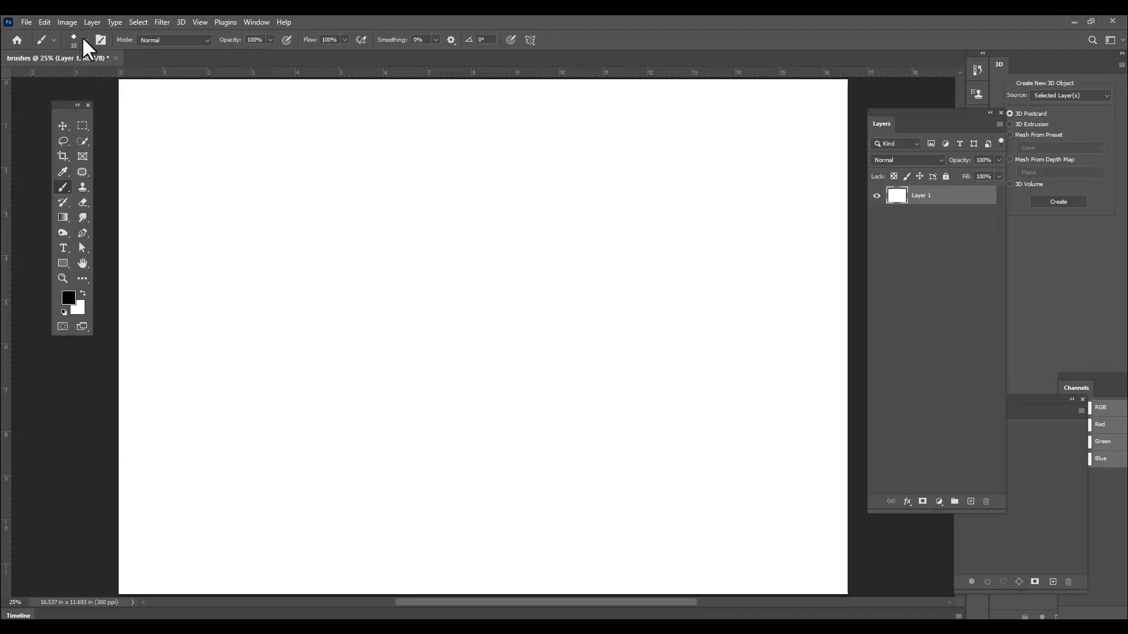
pyautogui.click(82, 38)
pyautogui.click(75, 126)
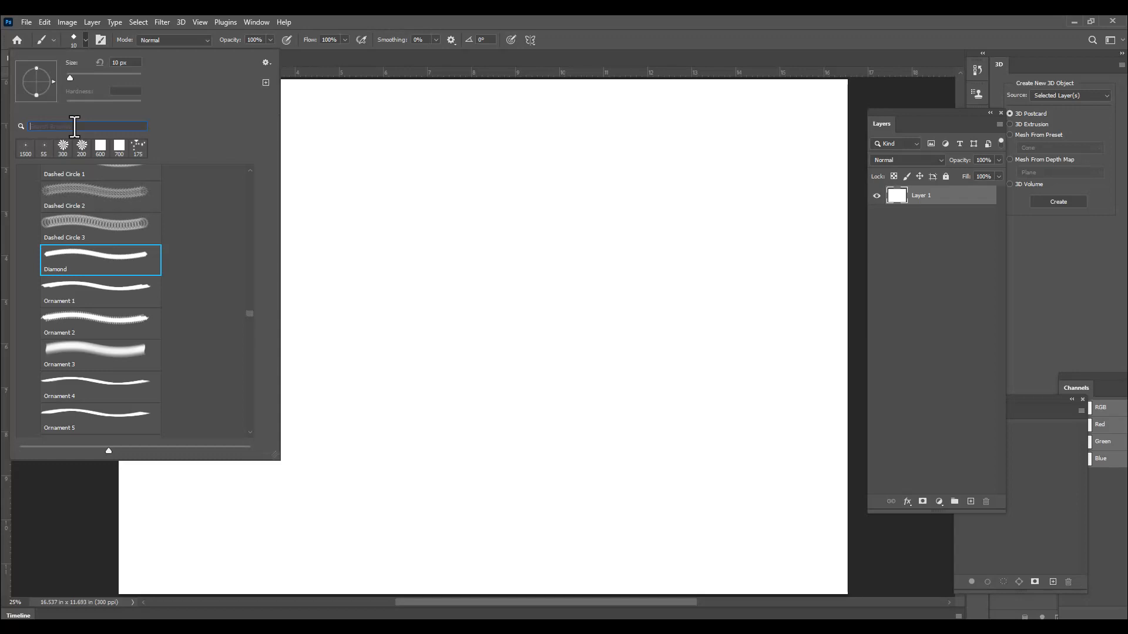
pyautogui.write('st')
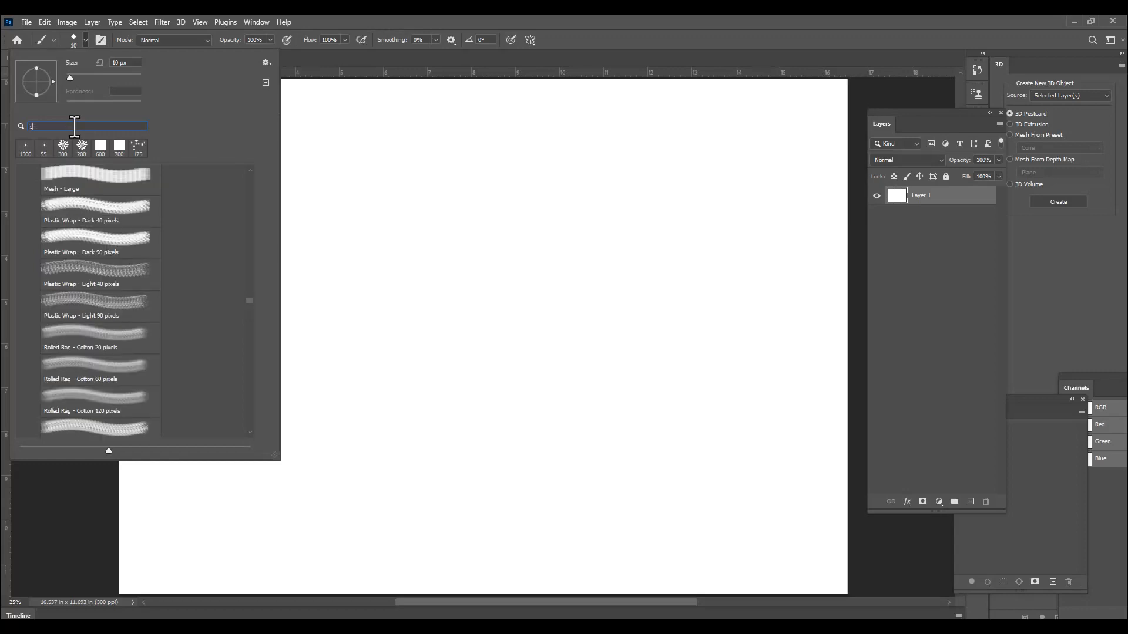
pyautogui.moveTo(249, 365)
pyautogui.mouseDown()
pyautogui.moveTo(267, 156)
pyautogui.moveTo(268, 217)
pyautogui.mouseUp()
pyautogui.scroll(-3, 267, 217)
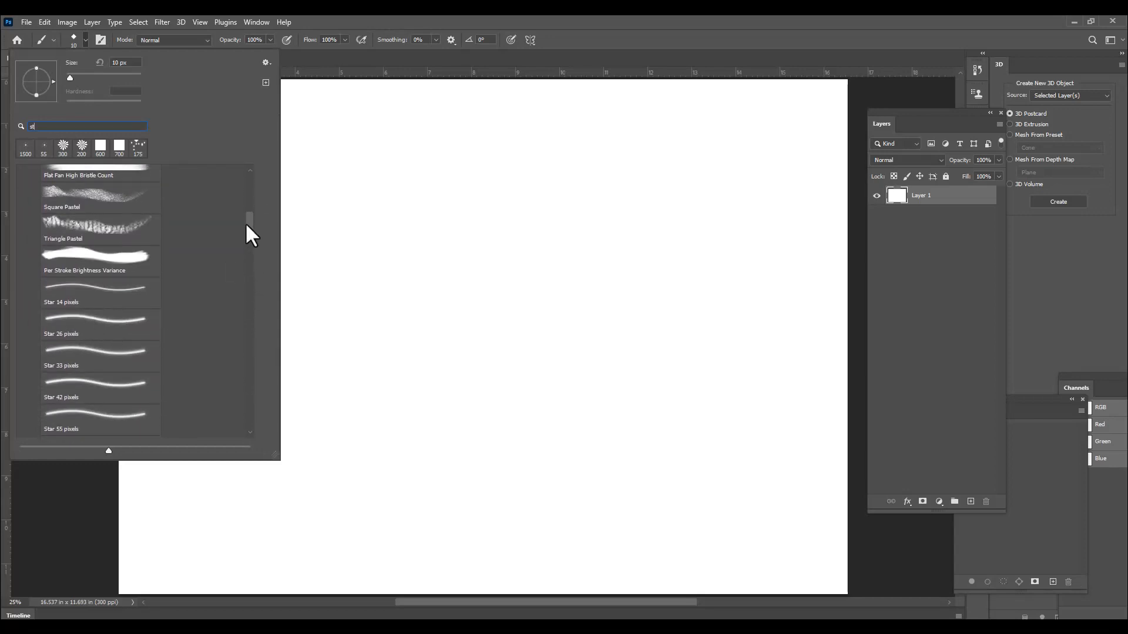
pyautogui.scroll(-6, 245, 221)
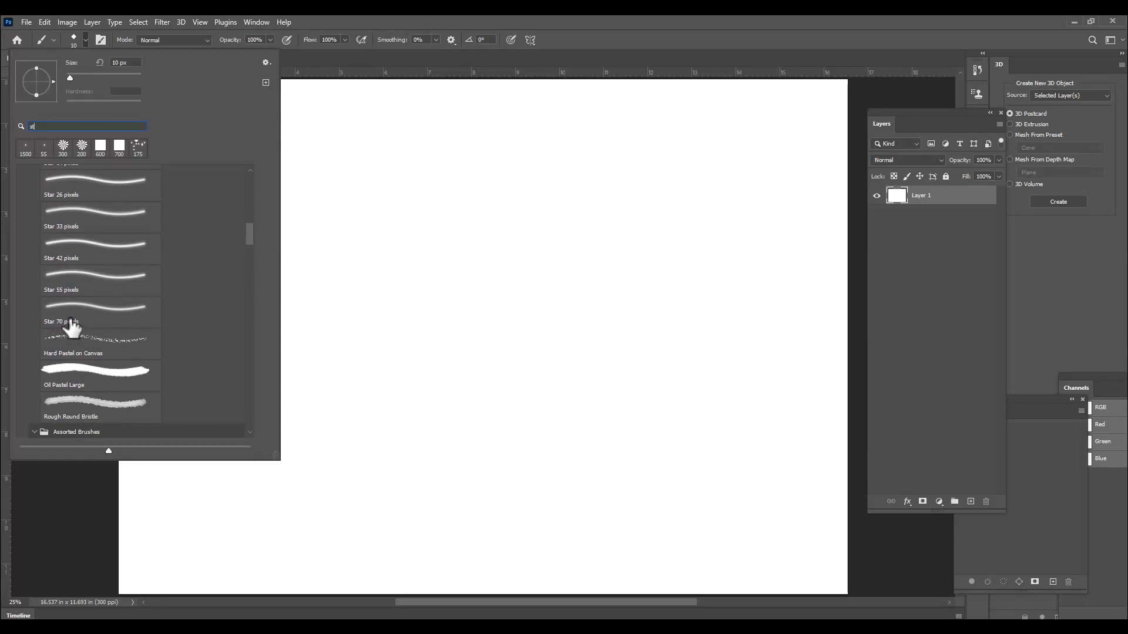
pyautogui.click(83, 323)
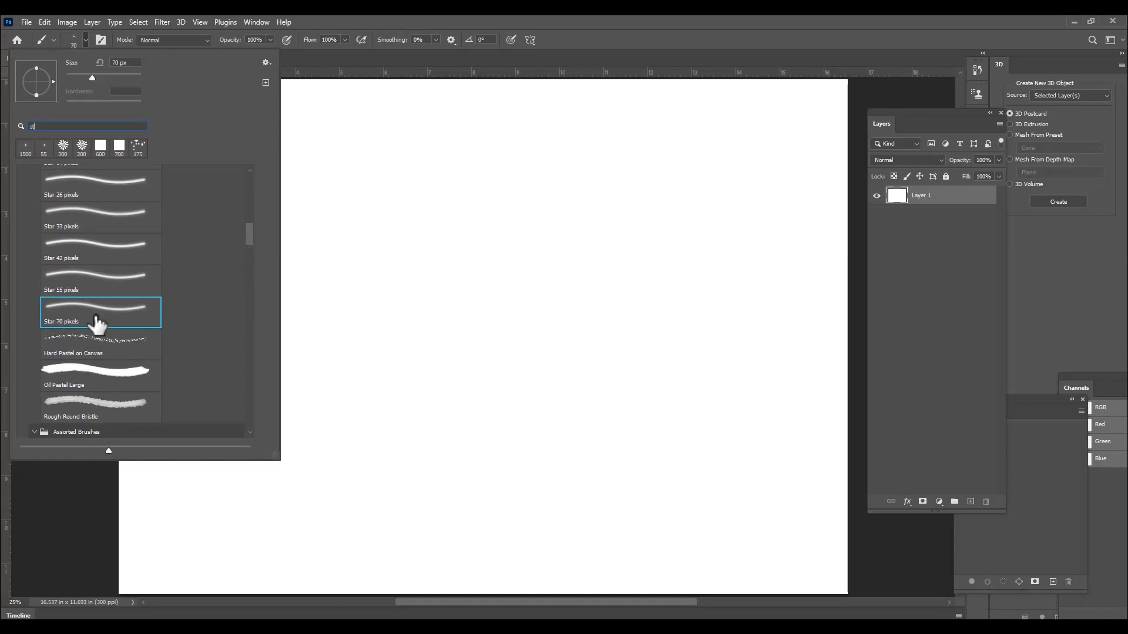
pyautogui.scroll(-5, 249, 238)
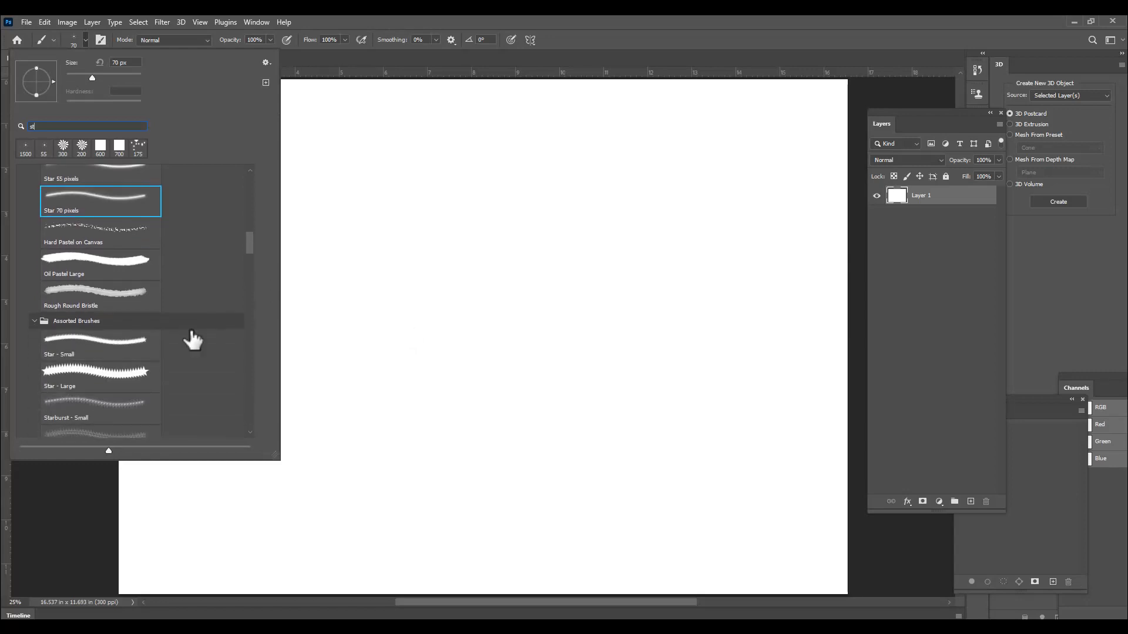
pyautogui.click(147, 376)
pyautogui.click(579, 38)
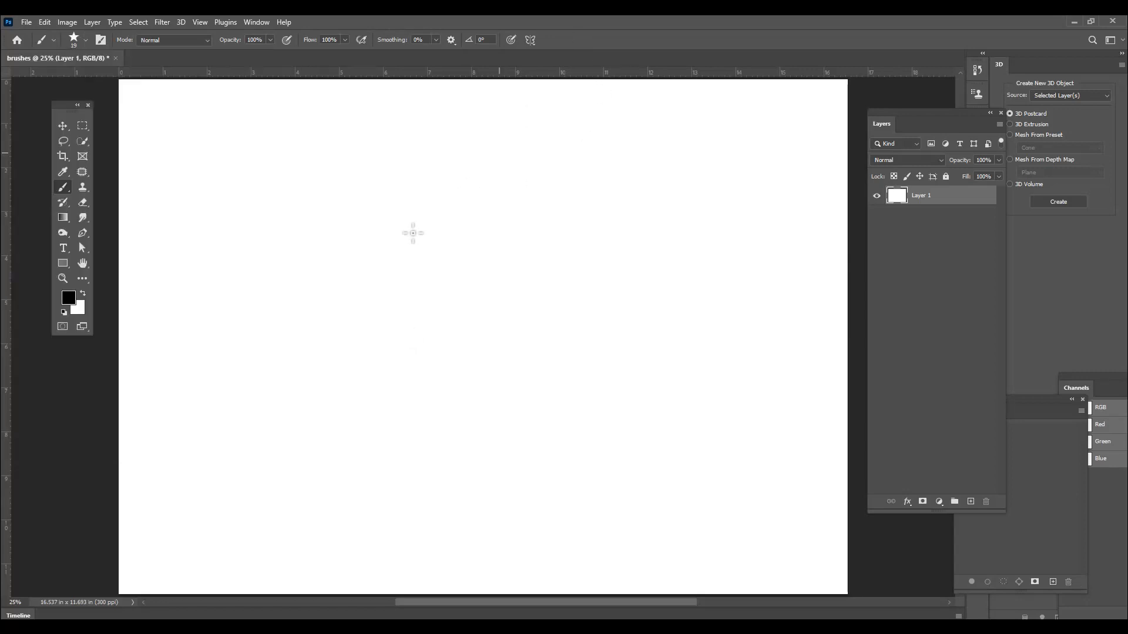
# Enlarge the star brush to 600 px and stamp three black stars, two across the upper canvas and one lower near the left edge
pyautogui.press(']')
pyautogui.press(']')
pyautogui.press(']')
pyautogui.press(']')
pyautogui.press(']')
pyautogui.press(']')
pyautogui.press(']')
pyautogui.press(']')
pyautogui.press(']')
pyautogui.press(']')
pyautogui.press(']')
pyautogui.press(']')
pyautogui.press(']')
pyautogui.click(351, 201)
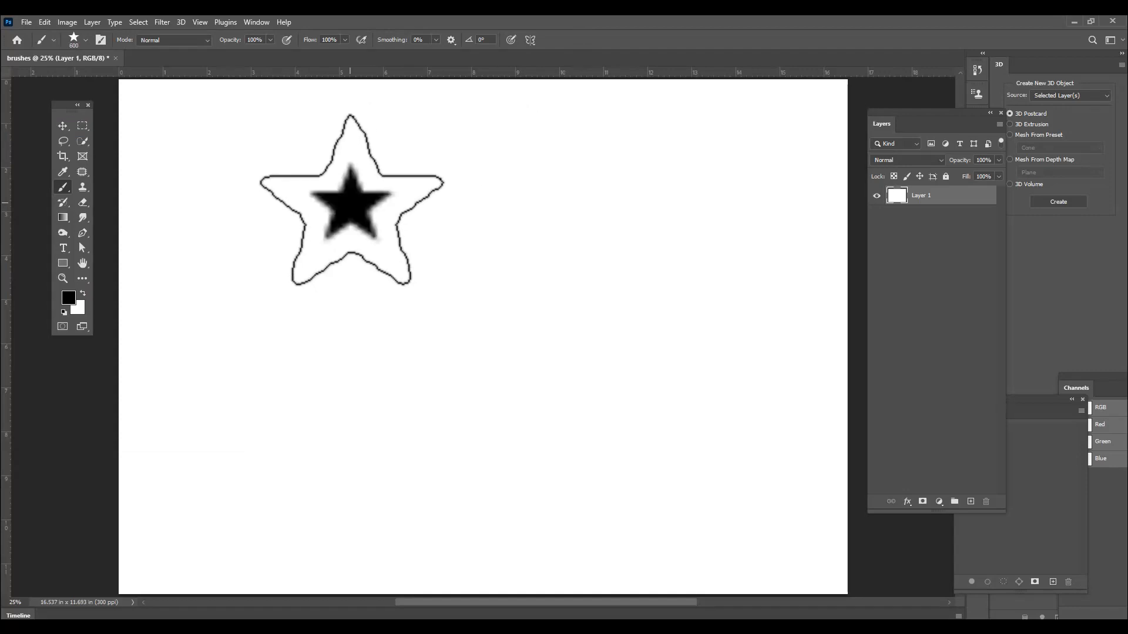
pyautogui.click(622, 212)
pyautogui.click(297, 341)
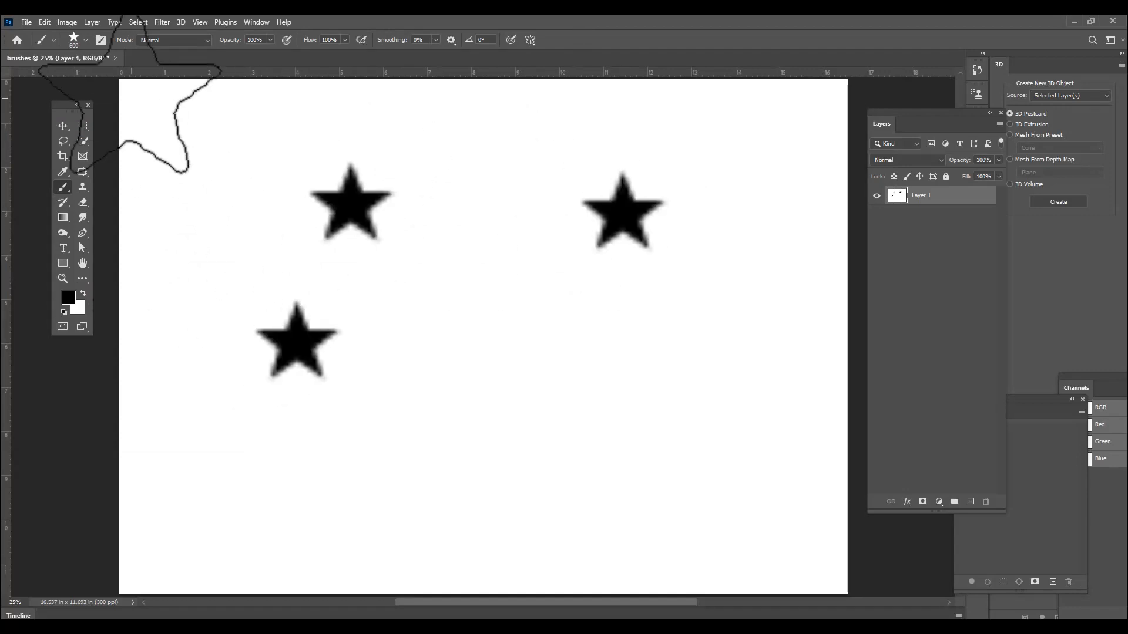
# Search the brush presets for "leaf", choose leaf w/ tilt & color and make a tiny mark near the canvas center
pyautogui.click(83, 37)
pyautogui.click(52, 126)
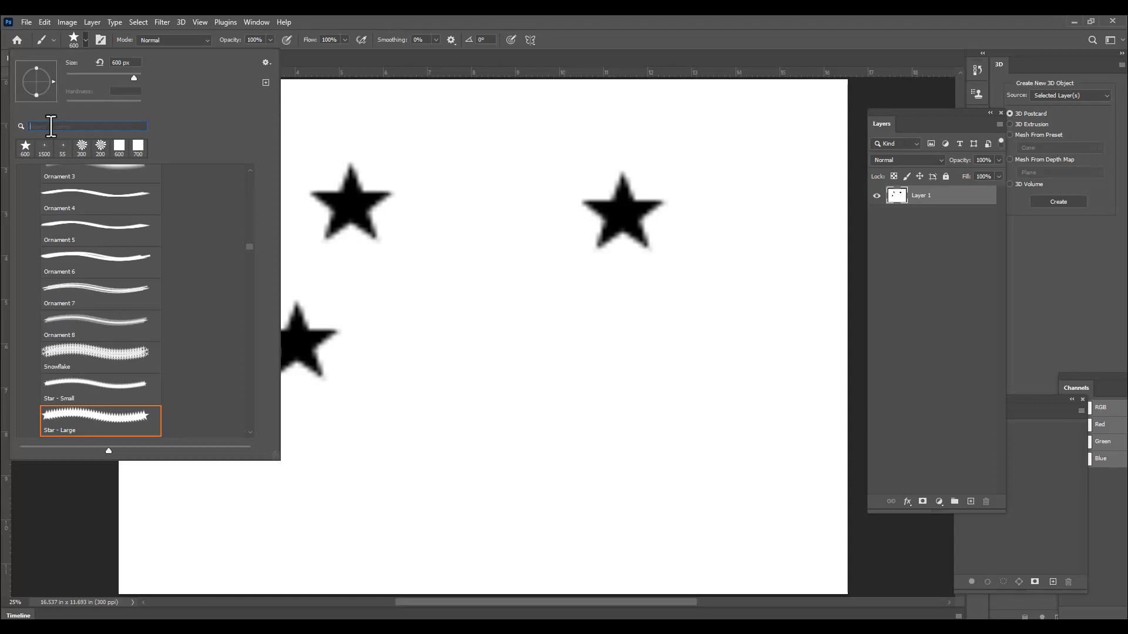
pyautogui.write('le')
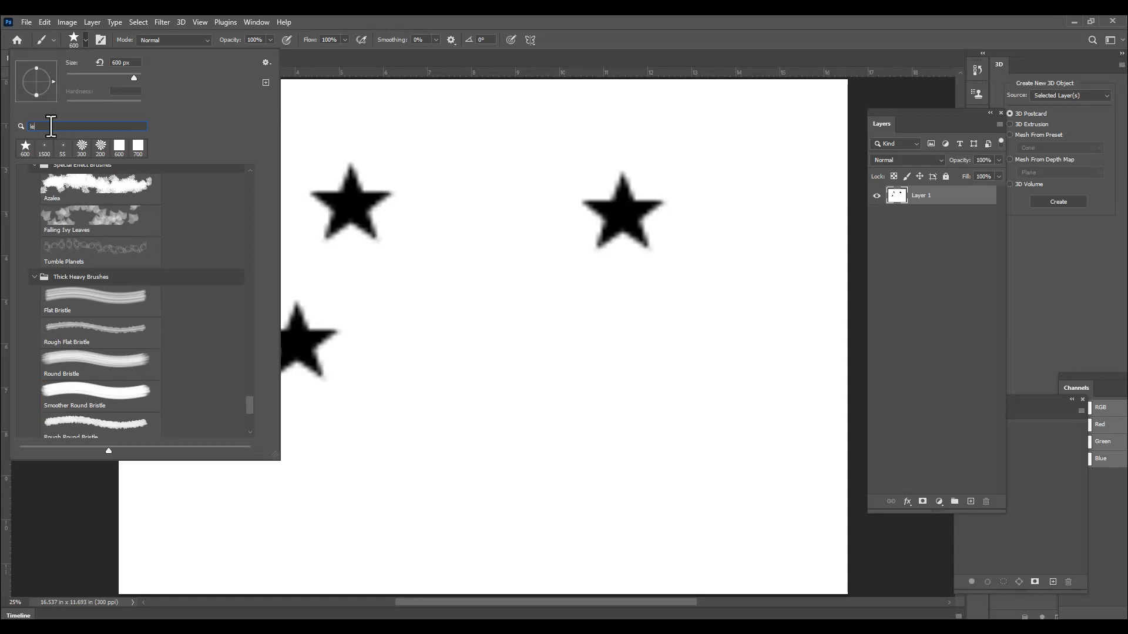
pyautogui.write('af')
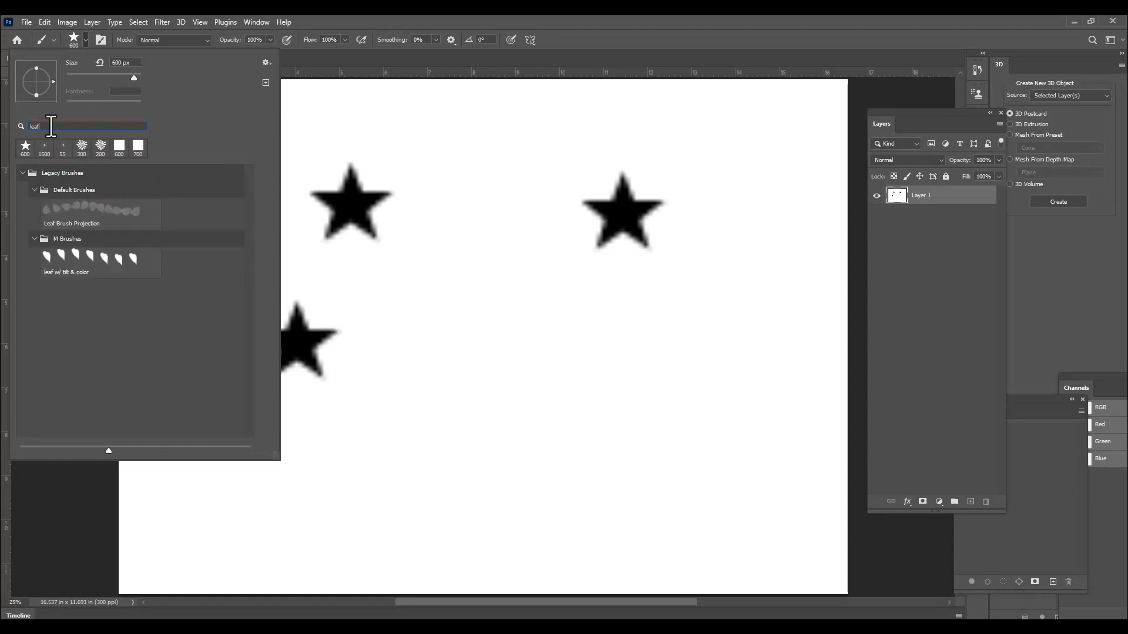
pyautogui.click(116, 261)
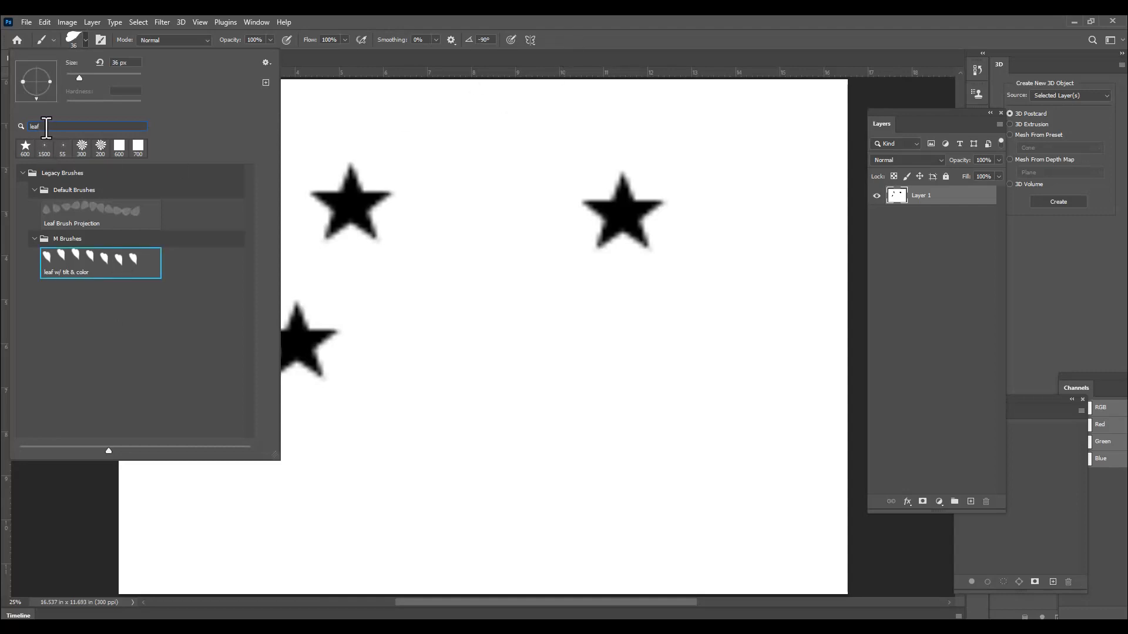
pyautogui.click(484, 339)
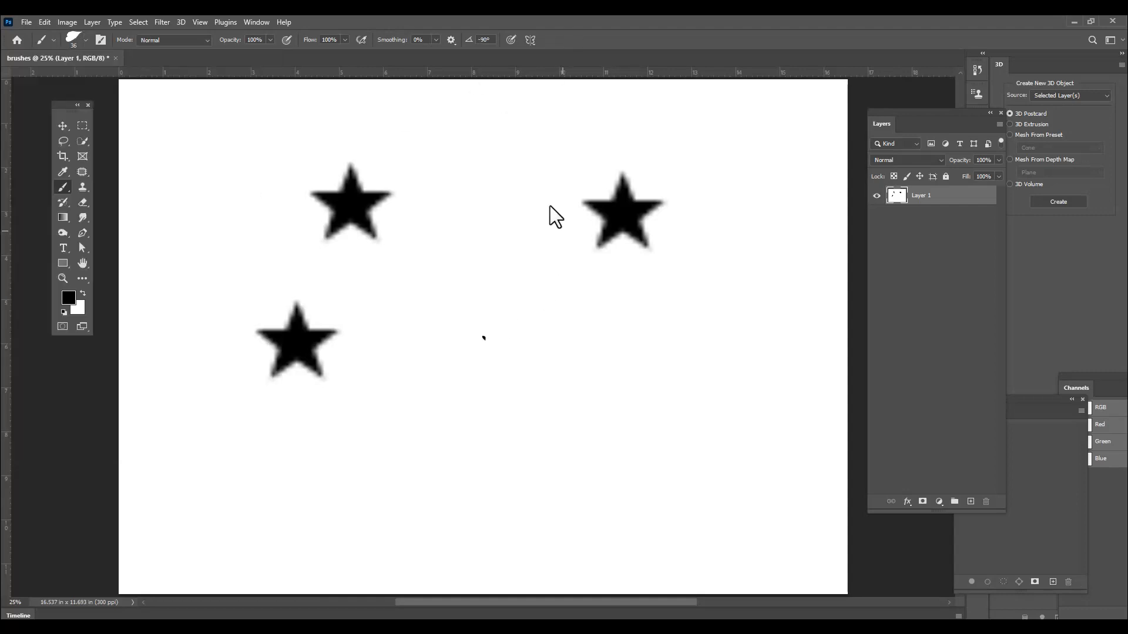
# Enlarge the leaf brush to 600 px and stamp one black leaf between the two upper stars
pyautogui.press(']')
pyautogui.press(']')
pyautogui.press(']')
pyautogui.press(']')
pyautogui.press(']')
pyautogui.press(']')
pyautogui.press(']')
pyautogui.press(']')
pyautogui.press(']')
pyautogui.press(']')
pyautogui.press(']')
pyautogui.press(']')
pyautogui.press(']')
pyautogui.press(']')
pyautogui.press(']')
pyautogui.press(']')
pyautogui.press(']')
pyautogui.press(']')
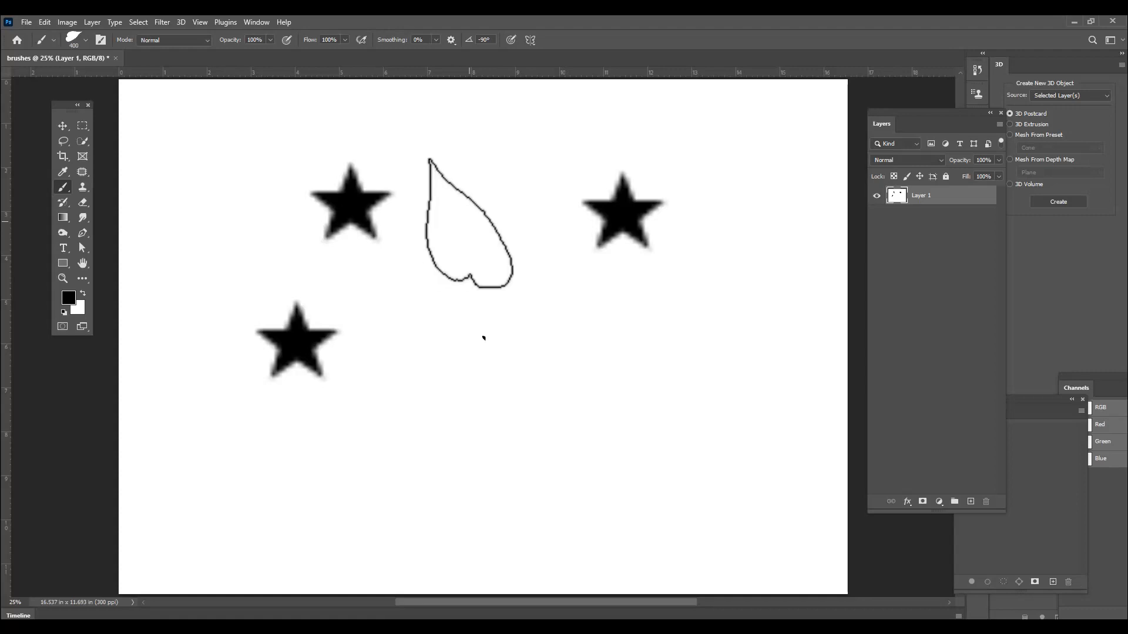
pyautogui.click(470, 222)
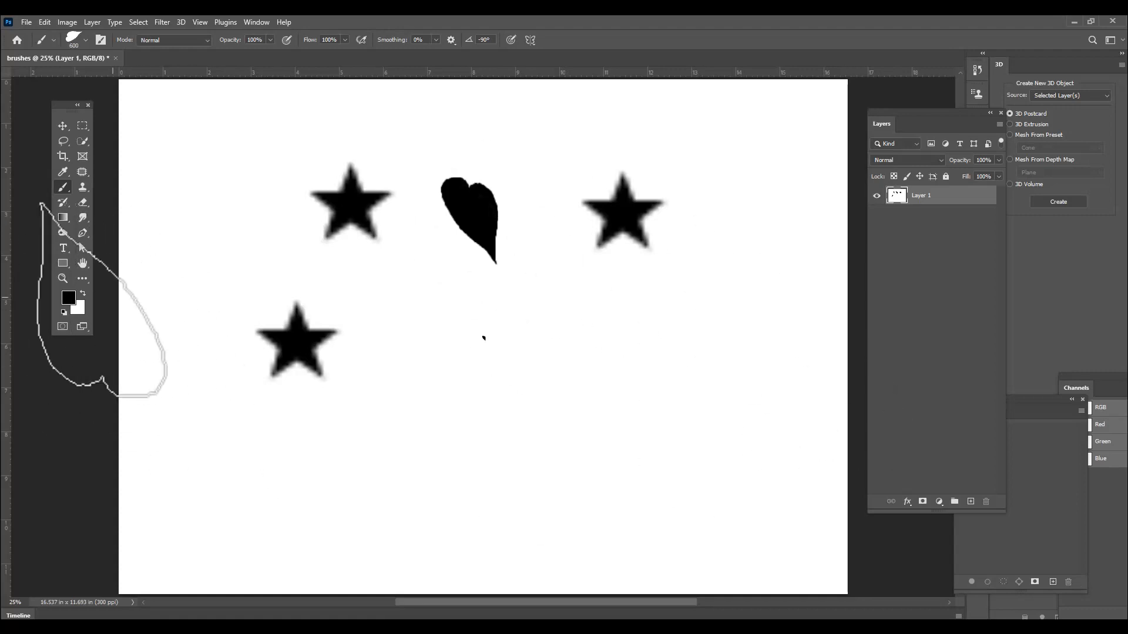
# Set the foreground color to a dark green with hue 124 and stamp two green leaves on the right half of the canvas
pyautogui.click(74, 298)
pyautogui.click(633, 284)
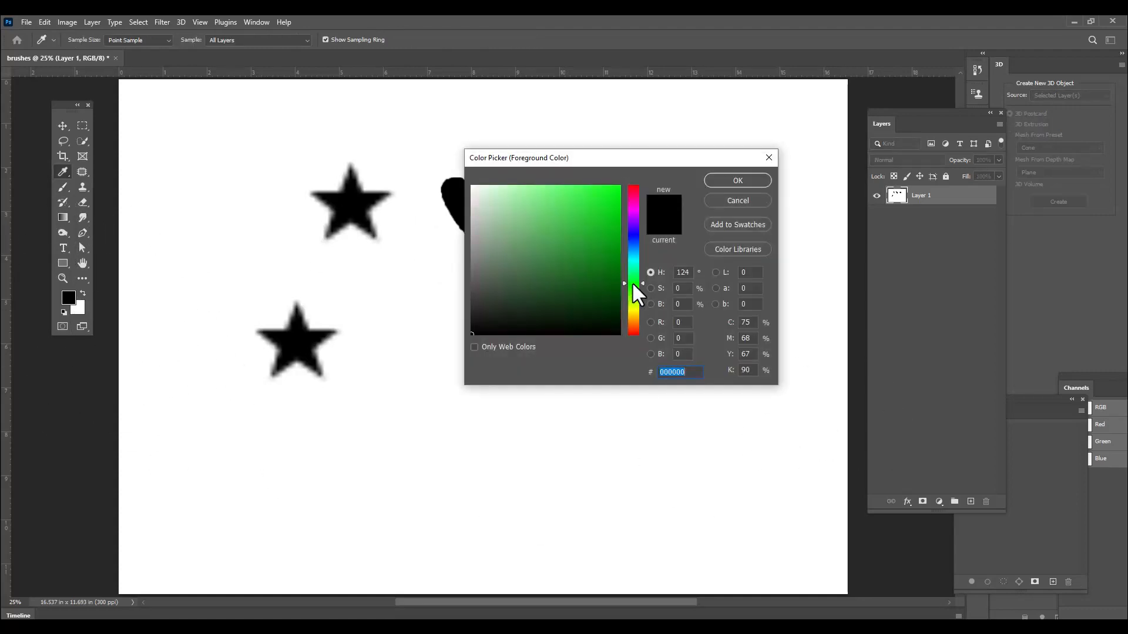
pyautogui.click(613, 278)
pyautogui.click(734, 178)
pyautogui.click(737, 165)
pyautogui.click(629, 356)
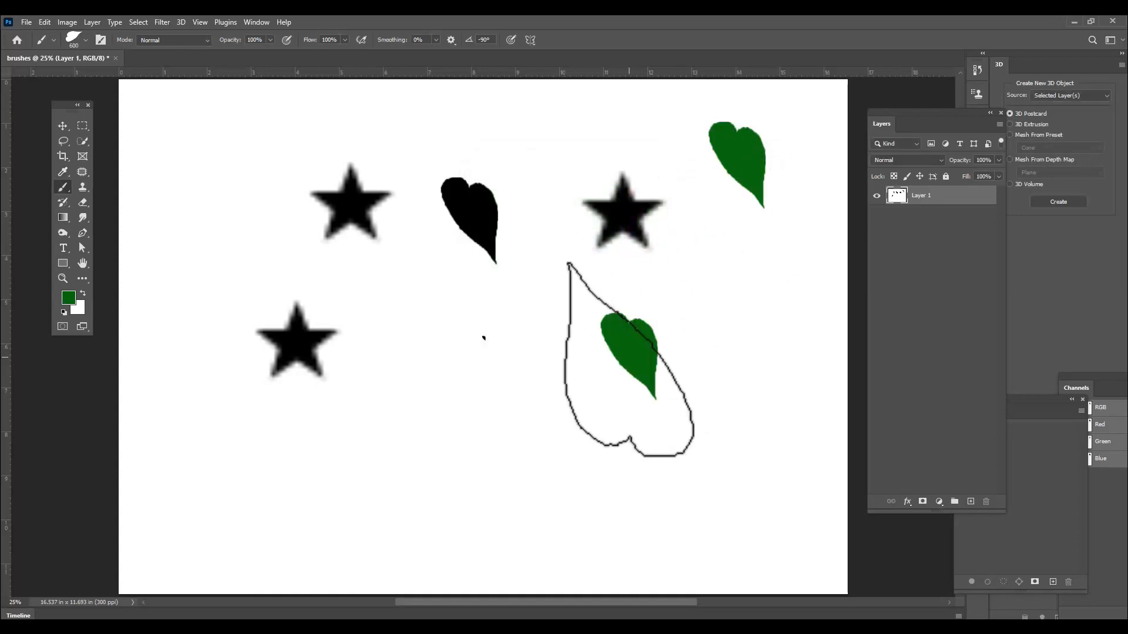
# Search the brush presets for "sq", choose Hard Square 24 pixels and clear the layer by filling it with the white background color
pyautogui.click(72, 40)
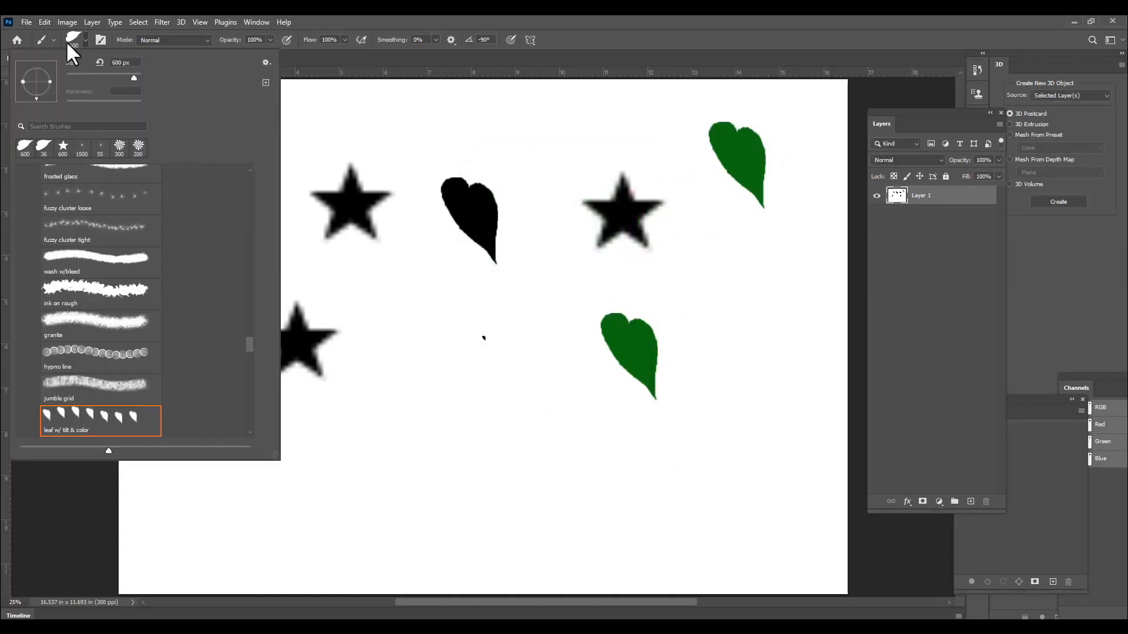
pyautogui.click(67, 126)
pyautogui.write('sq')
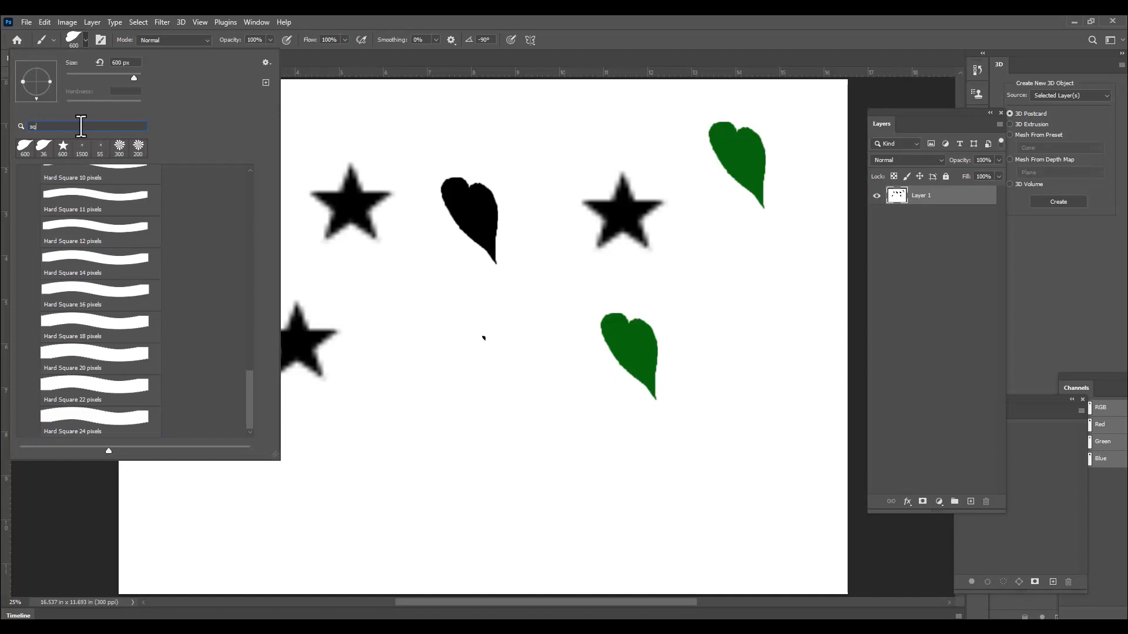
pyautogui.click(75, 420)
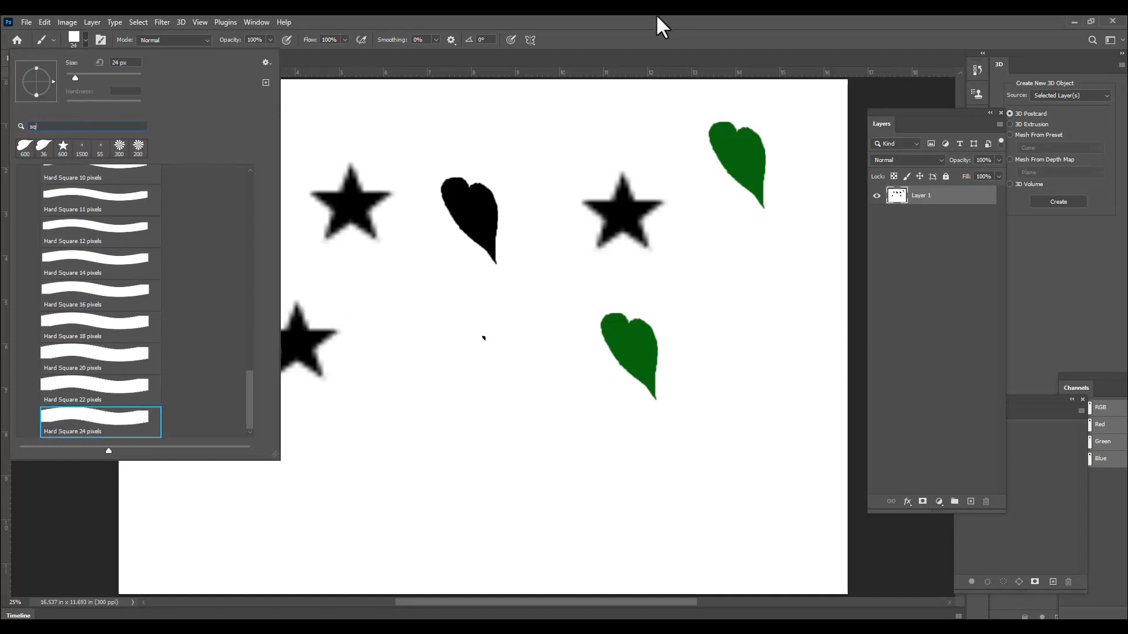
pyautogui.click(689, 73)
pyautogui.hotkey('ctrl', 'BackSpace')
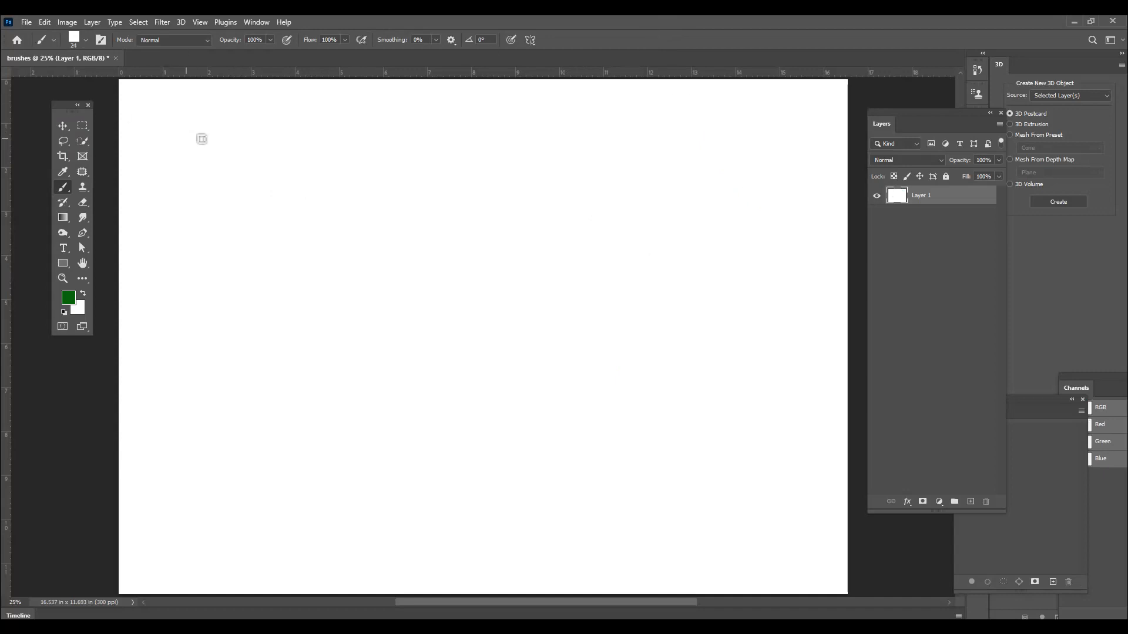
# Set the square brush to 200 px, paint a freehand horizontal green stroke near the canvas's upper edge and undo it
pyautogui.press(']')
pyautogui.press(']')
pyautogui.press(']')
pyautogui.press(']')
pyautogui.press(']')
pyautogui.press(']')
pyautogui.press(']')
pyautogui.press(']')
pyautogui.press(']')
pyautogui.press(']')
pyautogui.press(']')
pyautogui.press(']')
pyautogui.press(']')
pyautogui.press(']')
pyautogui.press(']')
pyautogui.press(']')
pyautogui.press('[')
pyautogui.press('[')
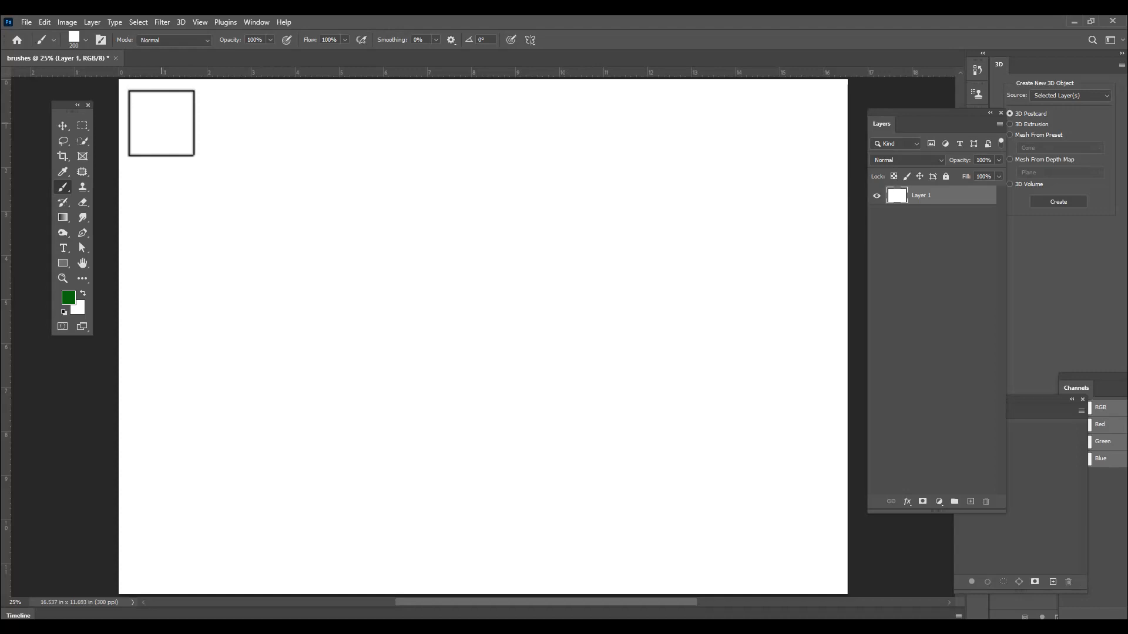
pyautogui.hotkey('ctrl', '-')
pyautogui.press('[')
pyautogui.press('[')
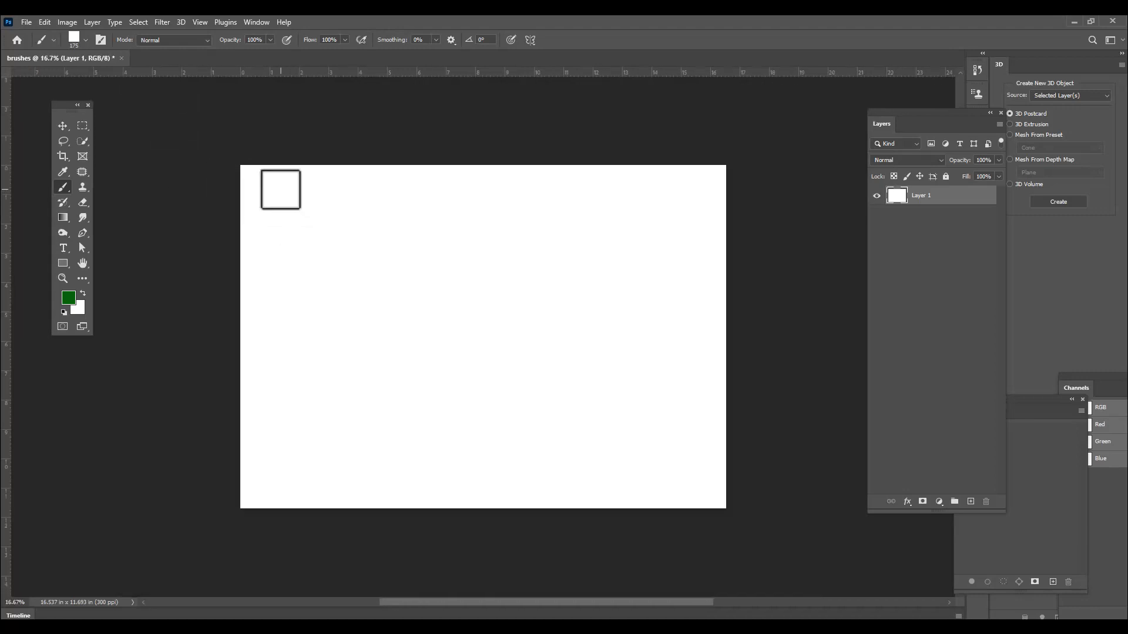
pyautogui.press(']')
pyautogui.moveTo(277, 199); pyautogui.dragTo(617, 197)
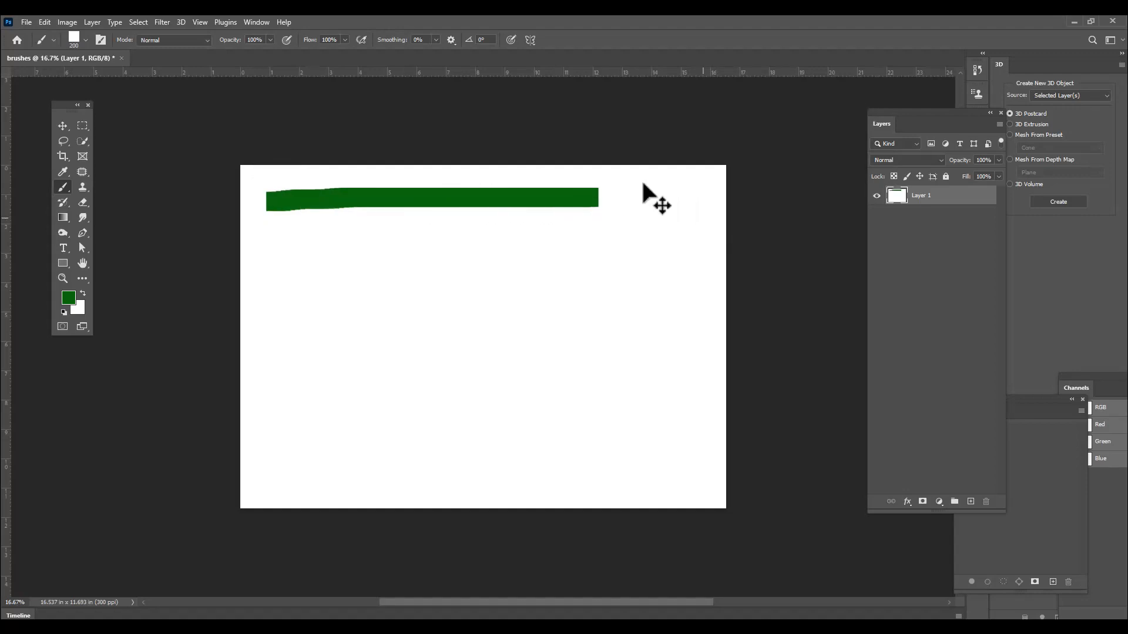
pyautogui.hotkey('ctrl', 'z')
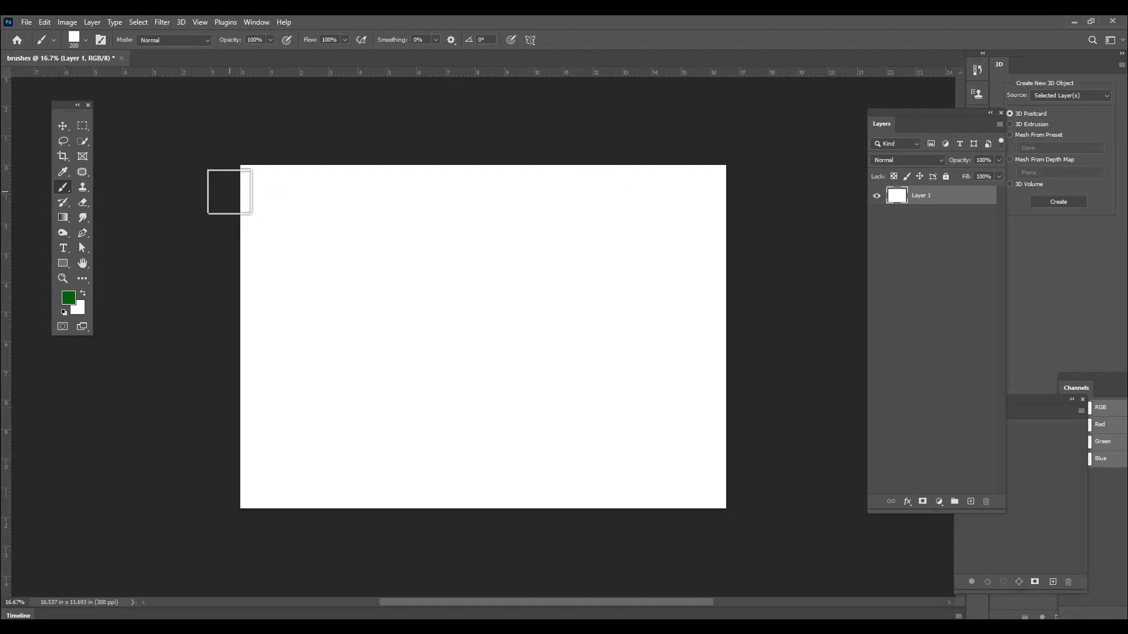
# Paint straight green bands along all four canvas edges as a crossed frame, and clear the layer with the white background color
pyautogui.moveTo(234, 192); pyautogui.dragTo(758, 225)
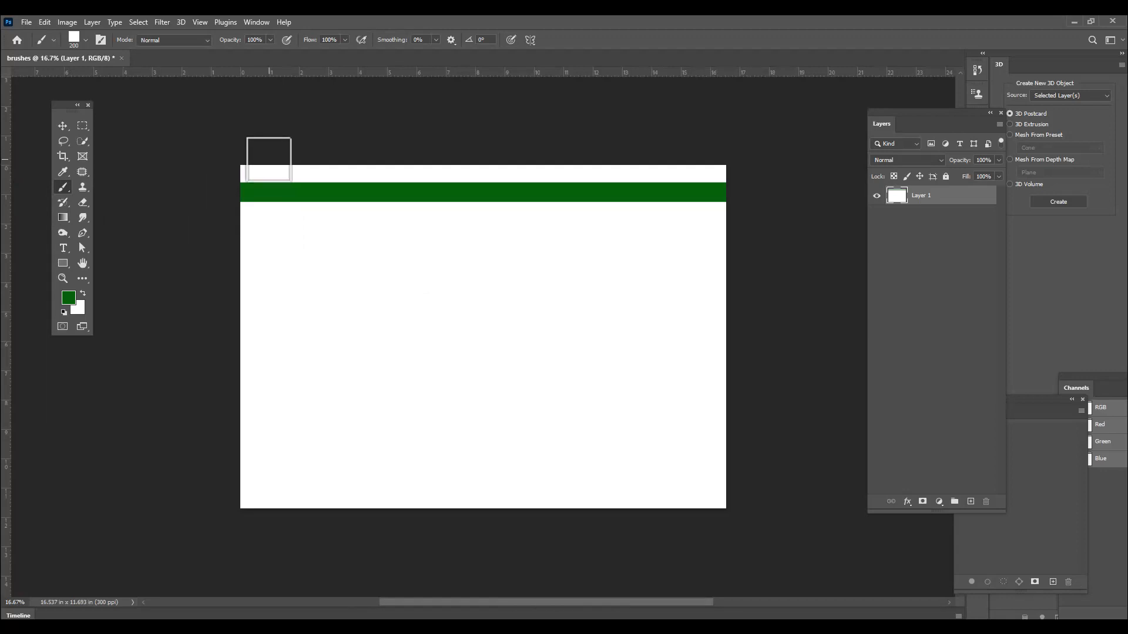
pyautogui.moveTo(264, 155); pyautogui.dragTo(266, 228)
pyautogui.hotkey('ctrl', 'z')
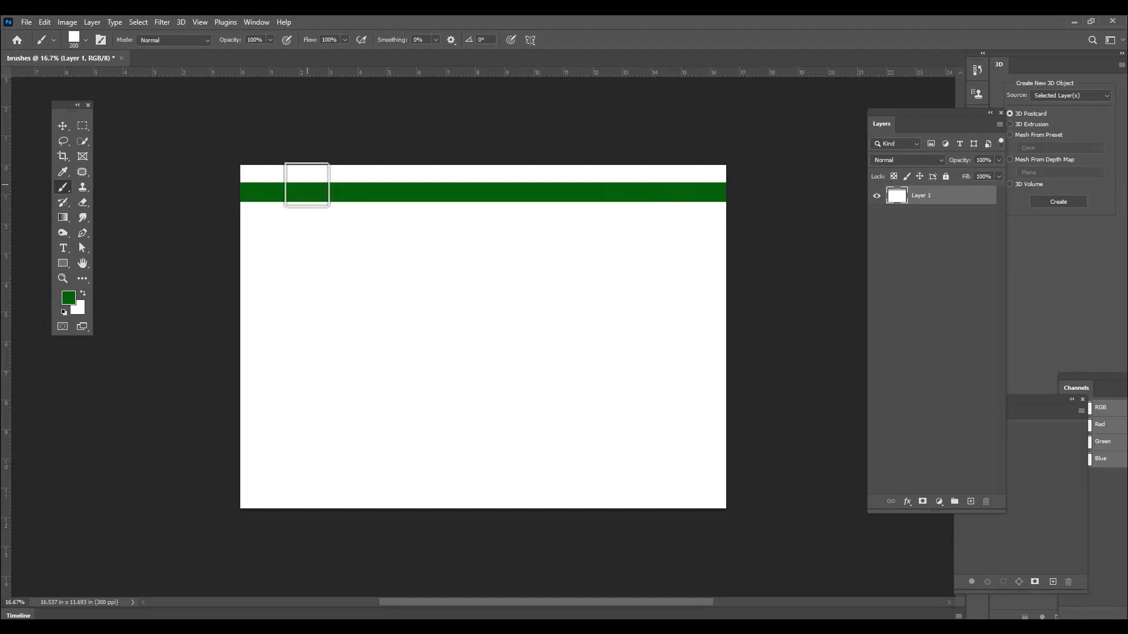
pyautogui.moveTo(272, 154)
pyautogui.mouseDown()
pyautogui.moveTo(272, 588)
pyautogui.moveTo(261, 564)
pyautogui.mouseUp()
pyautogui.scroll(3, 361, 165)
pyautogui.scroll(5, 364, 163)
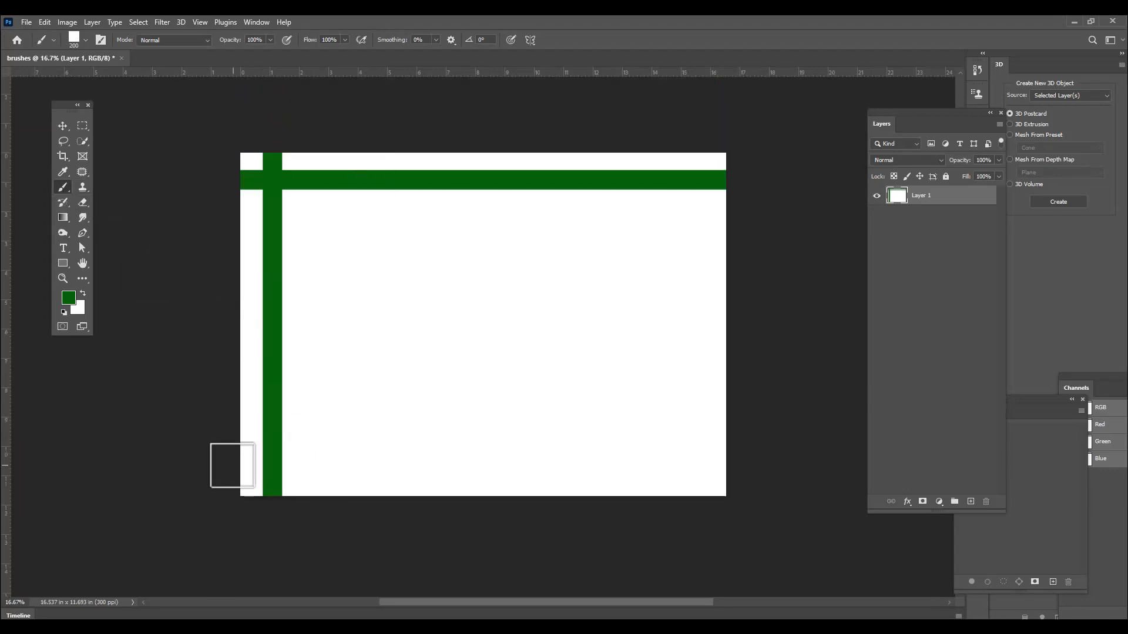
pyautogui.moveTo(231, 465); pyautogui.dragTo(845, 464)
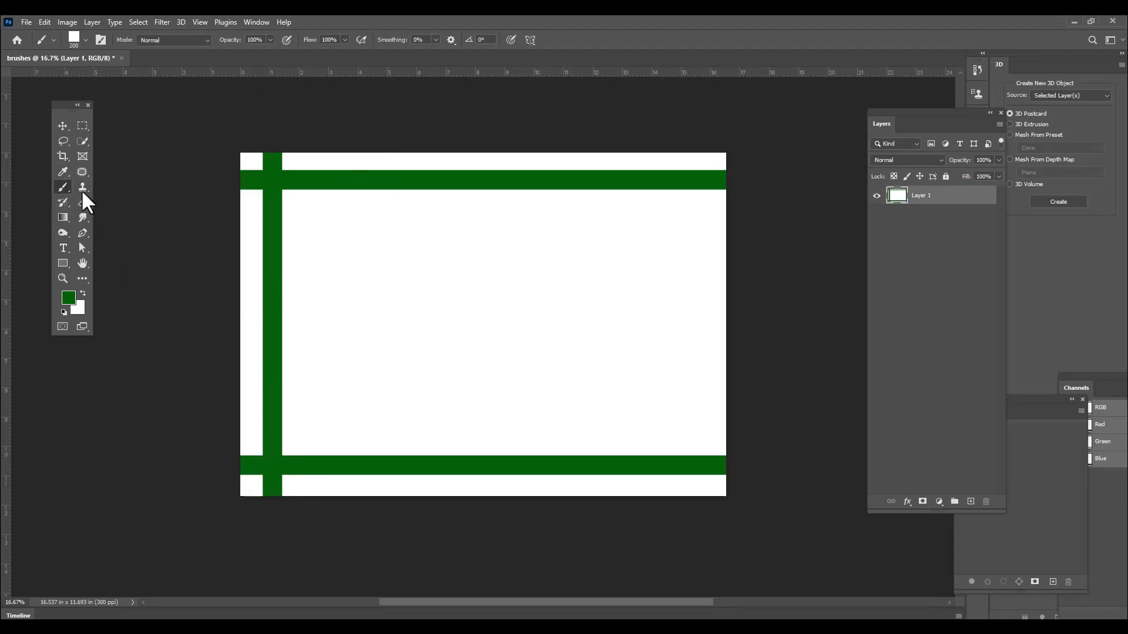
pyautogui.moveTo(697, 139); pyautogui.dragTo(697, 573)
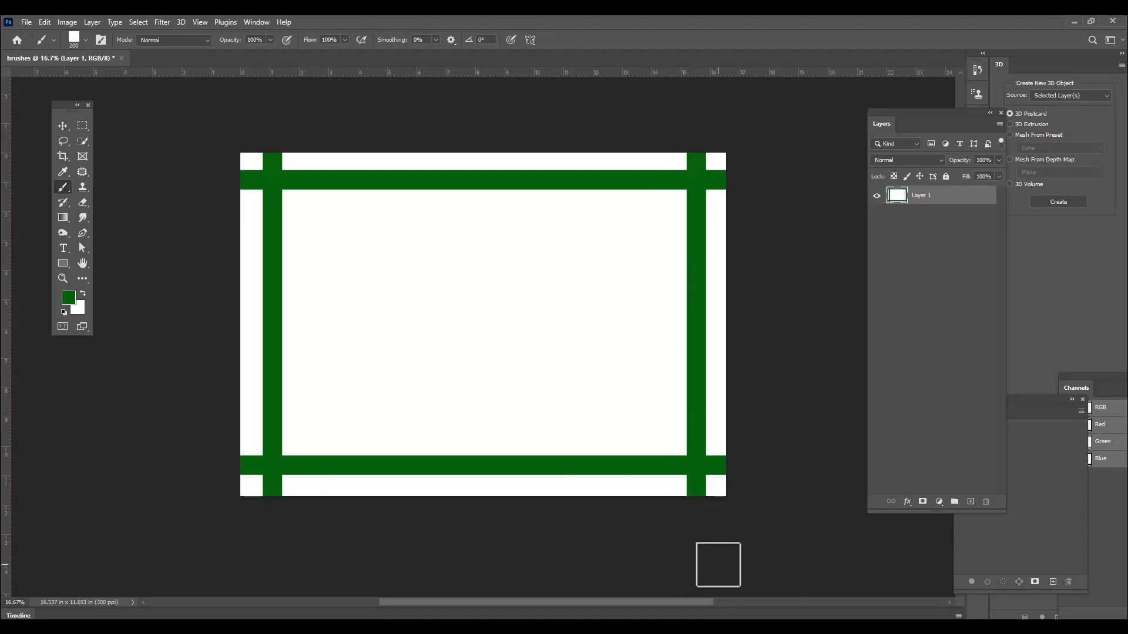
pyautogui.hotkey('ctrl', 'BackSpace')
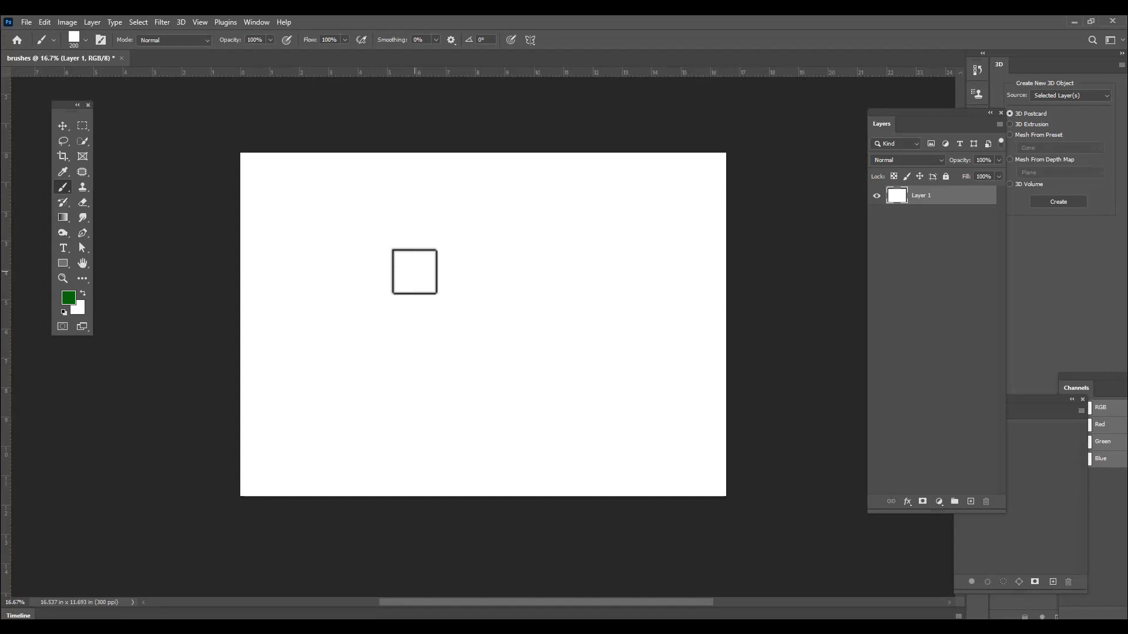
# Open the Brush Settings panel and move it over the upper-right part of the canvas
pyautogui.click(257, 22)
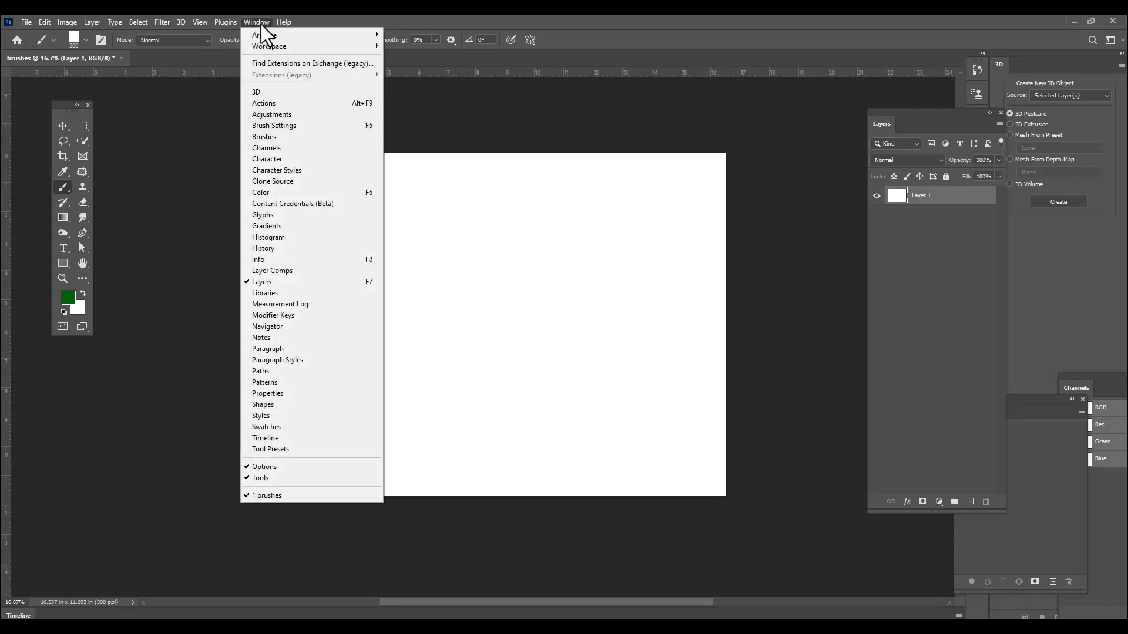
pyautogui.click(316, 128)
pyautogui.moveTo(655, 116); pyautogui.dragTo(594, 55)
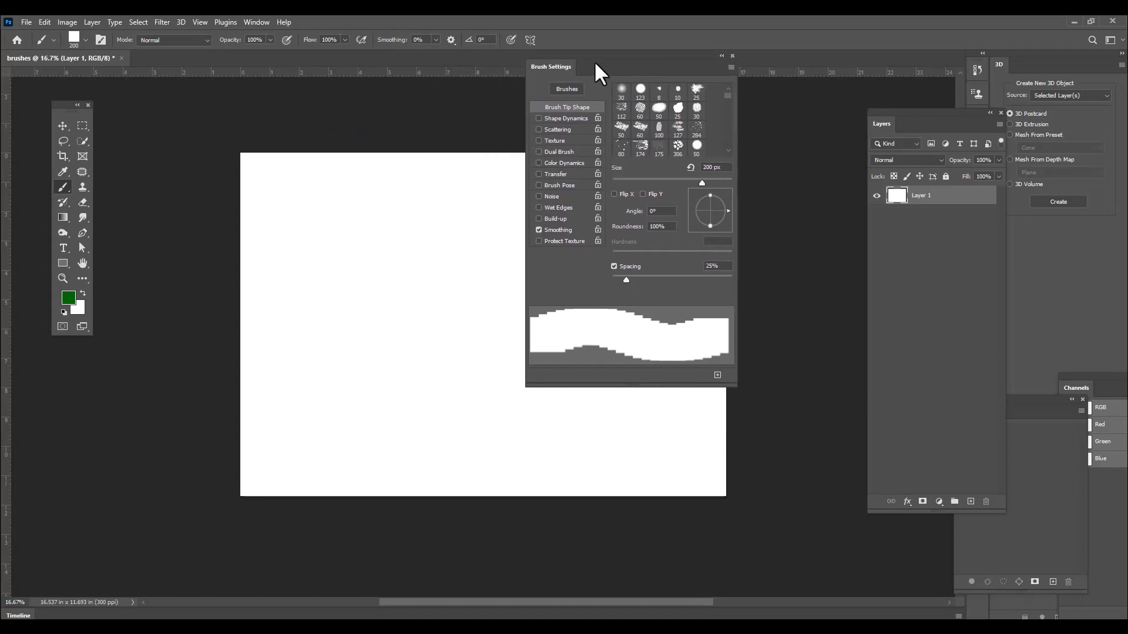
# Enlarge the Brush Settings panel to show more brush tips and place it over the right half of the canvas
pyautogui.moveTo(736, 383); pyautogui.dragTo(943, 463)
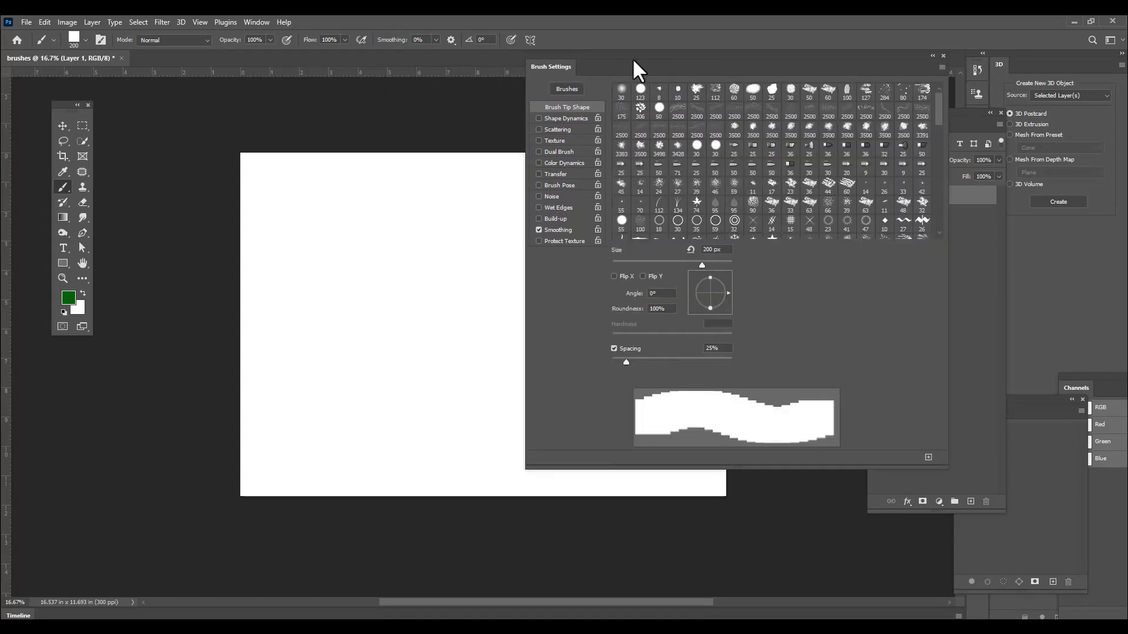
pyautogui.moveTo(622, 61); pyautogui.dragTo(573, 68)
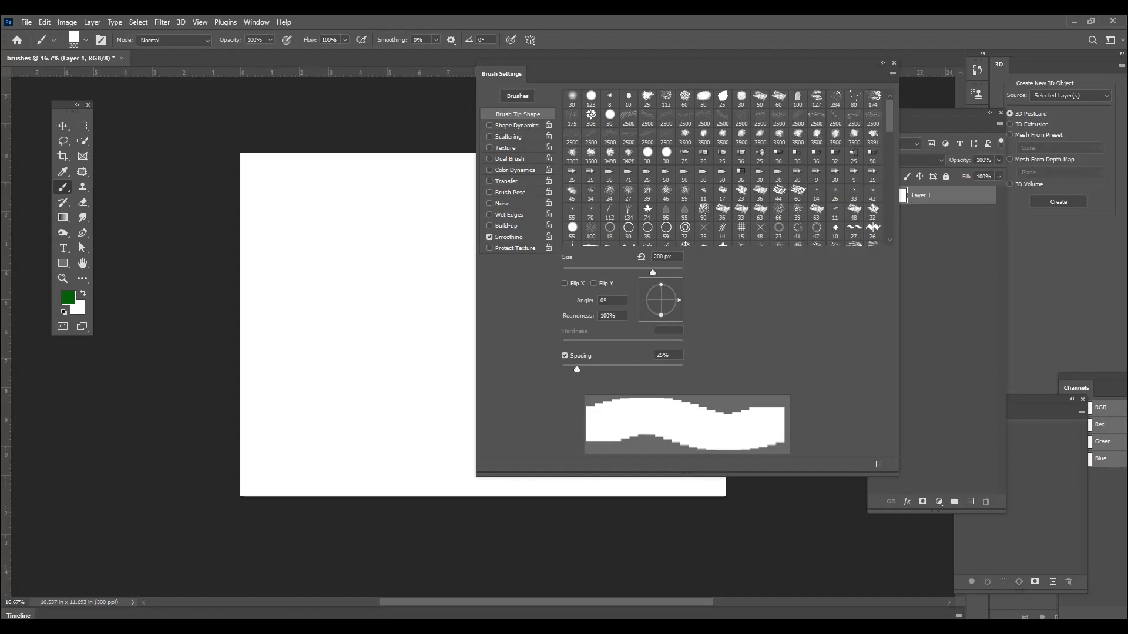
pyautogui.moveTo(576, 62); pyautogui.dragTo(630, 82)
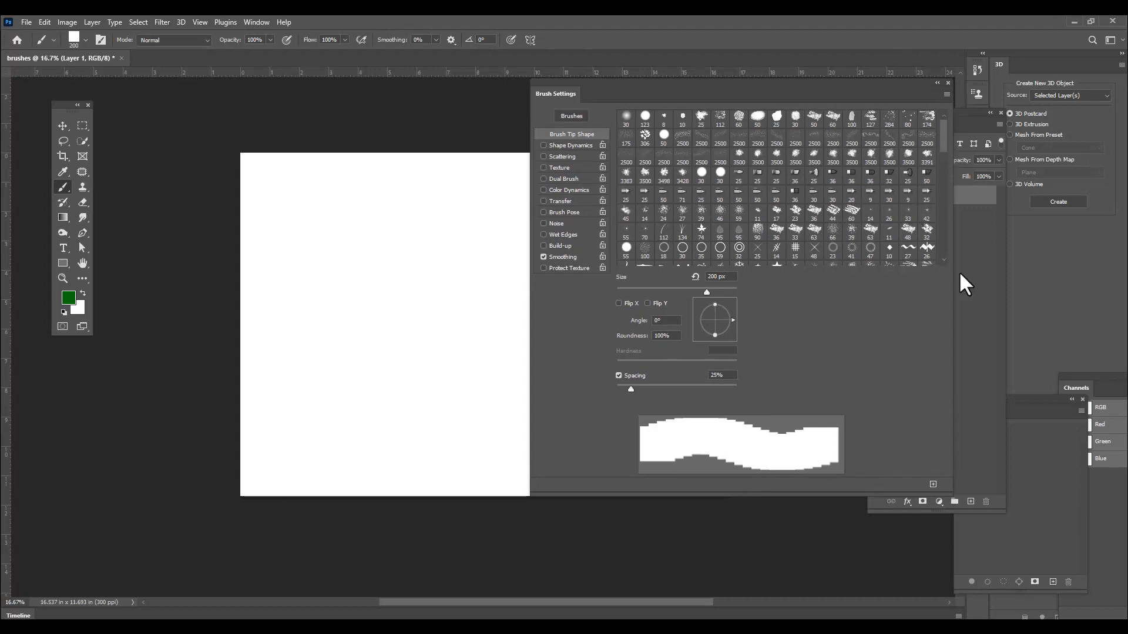
pyautogui.moveTo(943, 483); pyautogui.dragTo(966, 572)
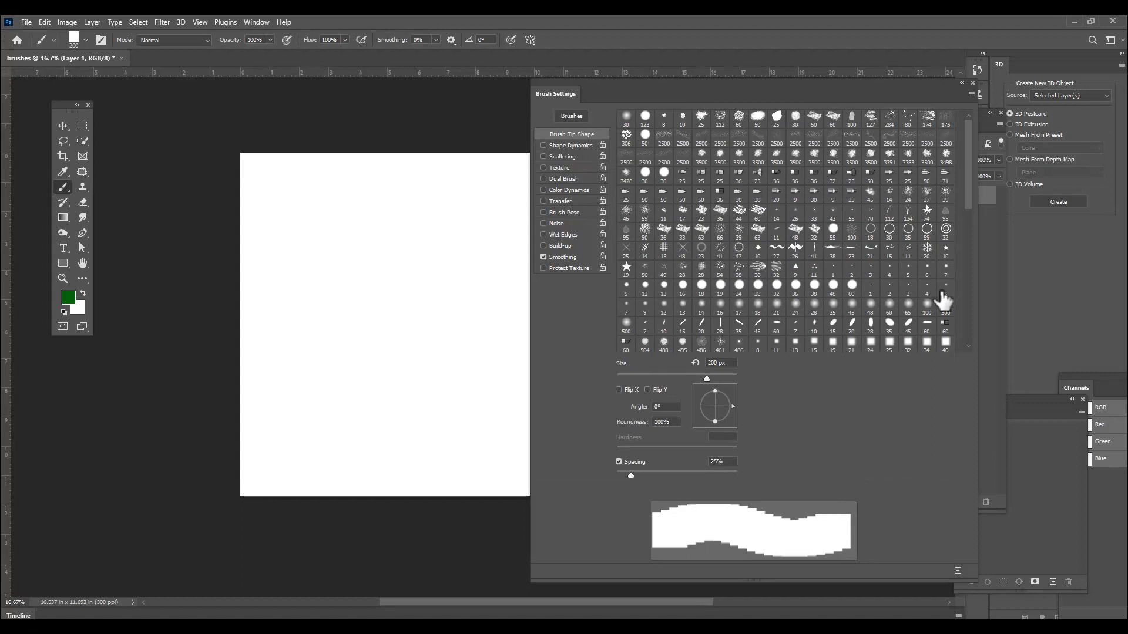
pyautogui.moveTo(967, 148)
pyautogui.mouseDown()
pyautogui.moveTo(965, 179)
pyautogui.moveTo(969, 162)
pyautogui.mouseUp()
pyautogui.scroll(2, 968, 160)
pyautogui.click(86, 40)
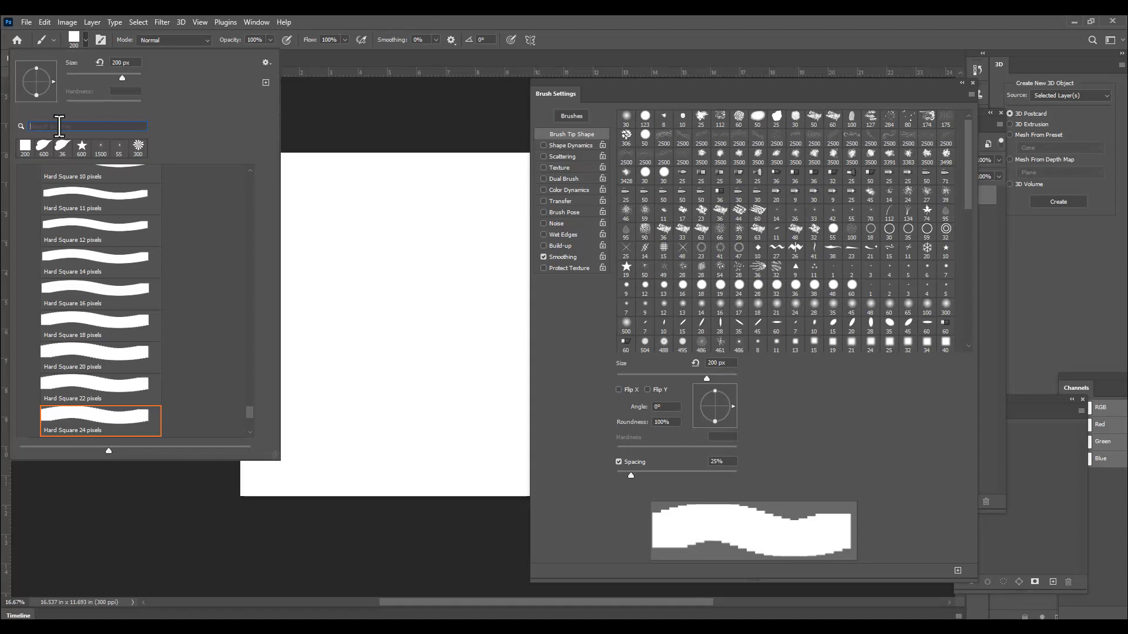
pyautogui.moveTo(650, 80); pyautogui.dragTo(639, 81)
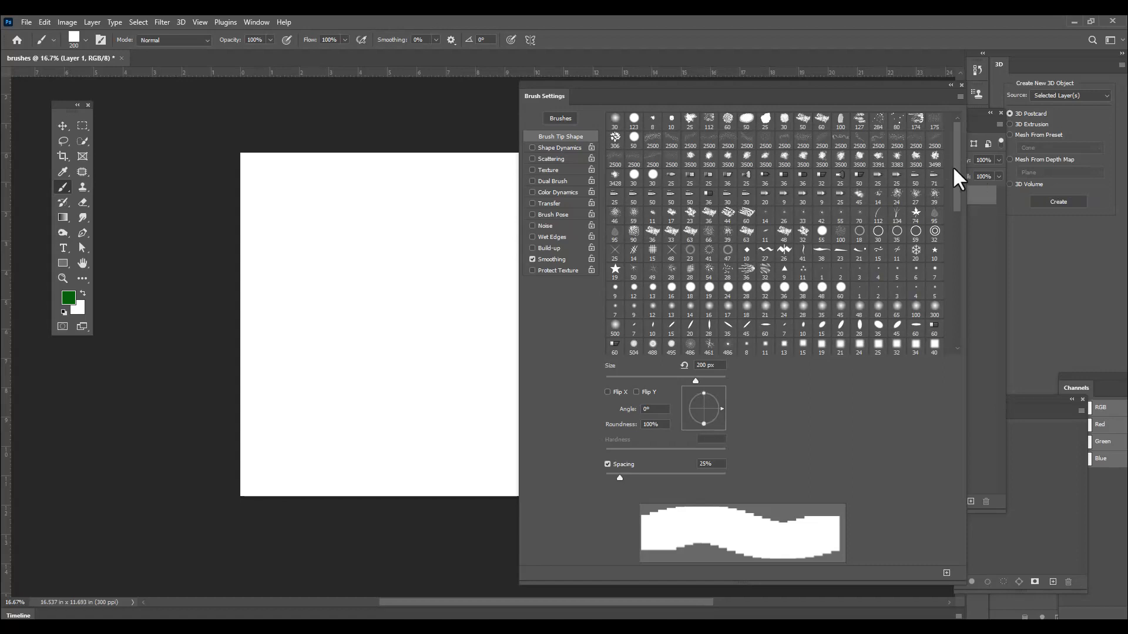
# Choose the 74-pixel maple leaf tip, enlarge it to 600 px and stamp four green leaves across the canvas
pyautogui.moveTo(956, 165); pyautogui.dragTo(957, 180)
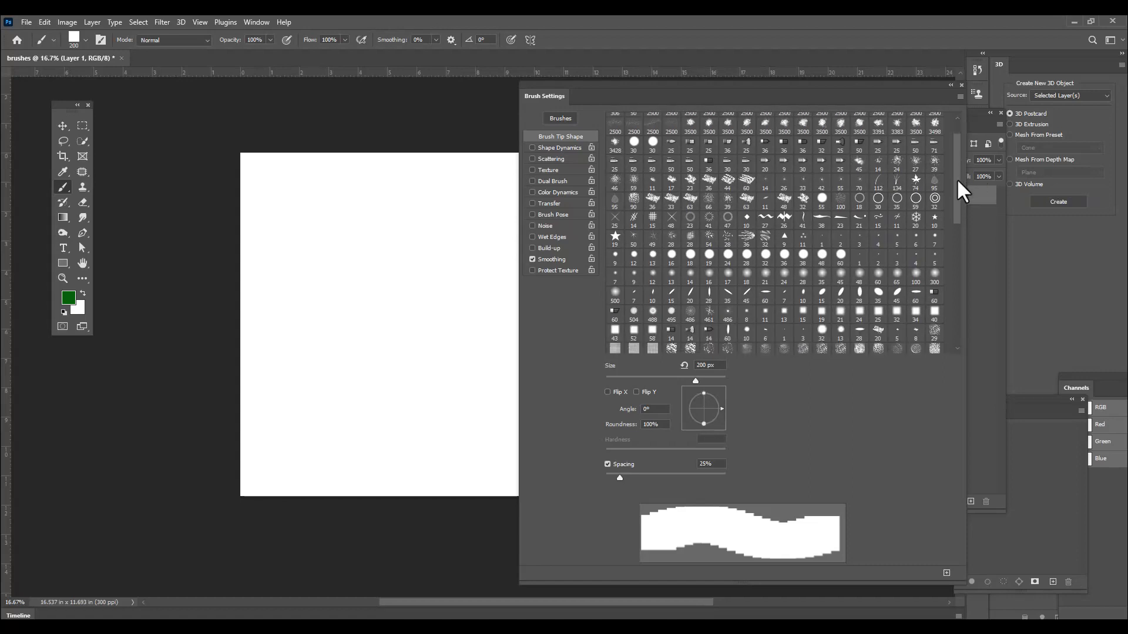
pyautogui.click(916, 184)
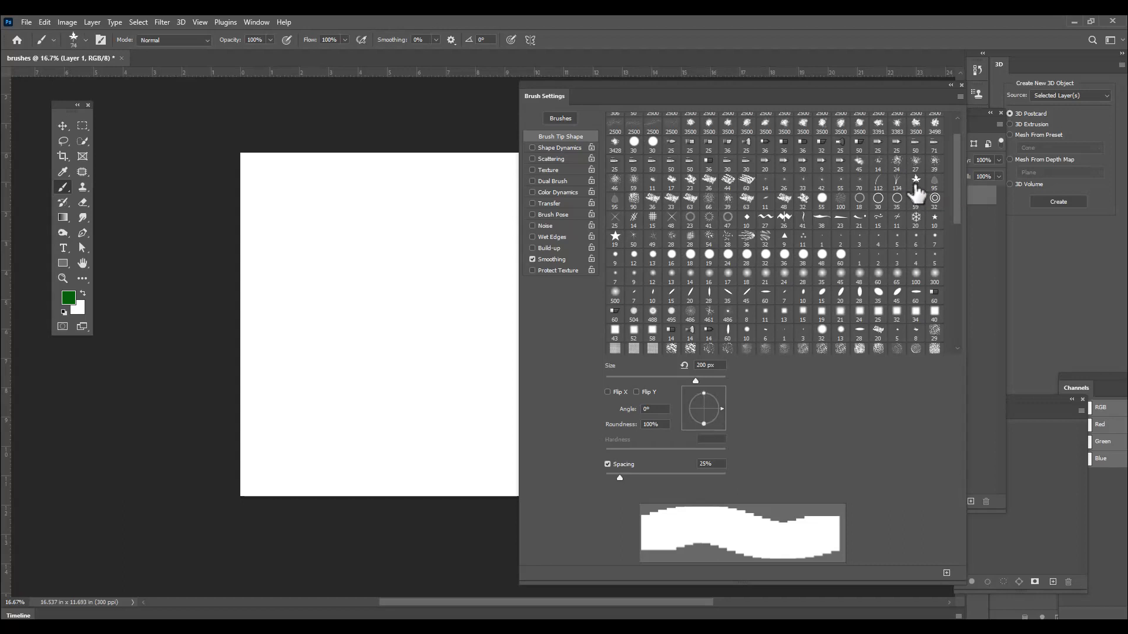
pyautogui.moveTo(622, 88); pyautogui.dragTo(798, 123)
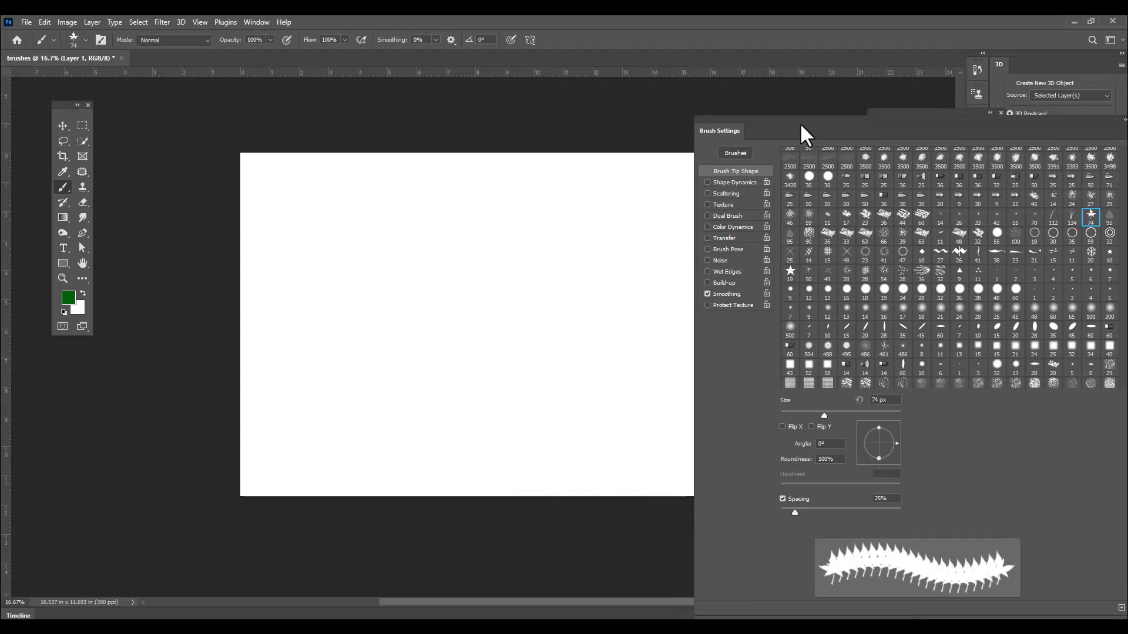
pyautogui.press(']')
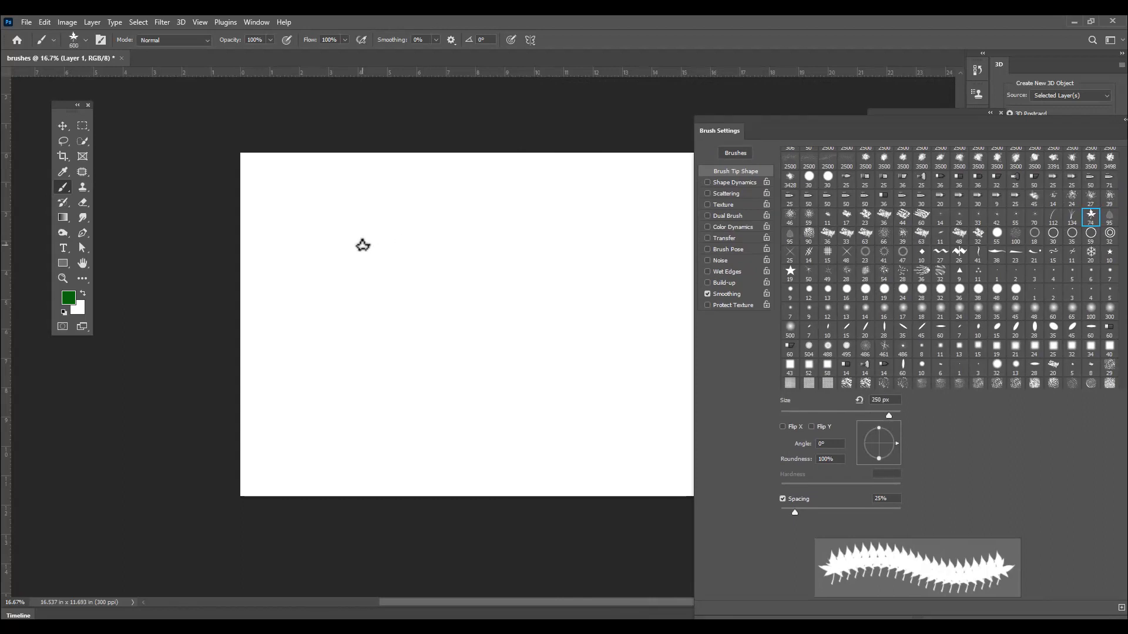
pyautogui.click(372, 242)
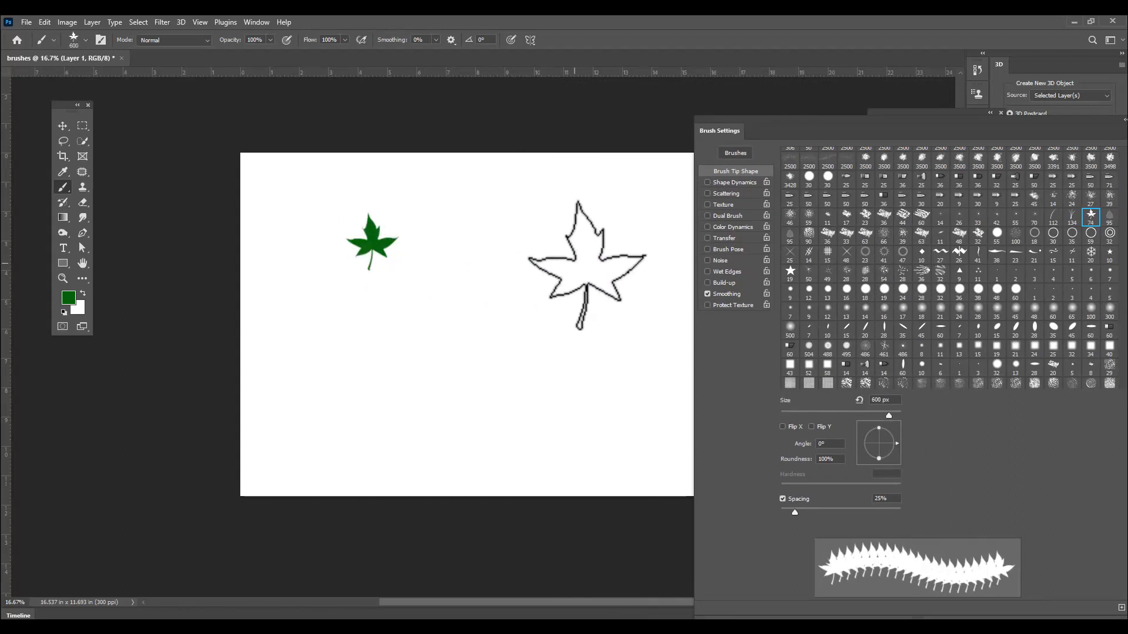
pyautogui.click(588, 263)
pyautogui.click(443, 341)
pyautogui.click(506, 235)
# Reduce the leaf brush size and stamp a small green leaf right of the canvas's central leaf
pyautogui.press('[')
pyautogui.press('[')
pyautogui.press('[')
pyautogui.click(527, 323)
# Set the leaf brush to 600 px, rotate its angle to 75° and stamp a green leaf below the upper-left one
pyautogui.press(']')
pyautogui.press(']')
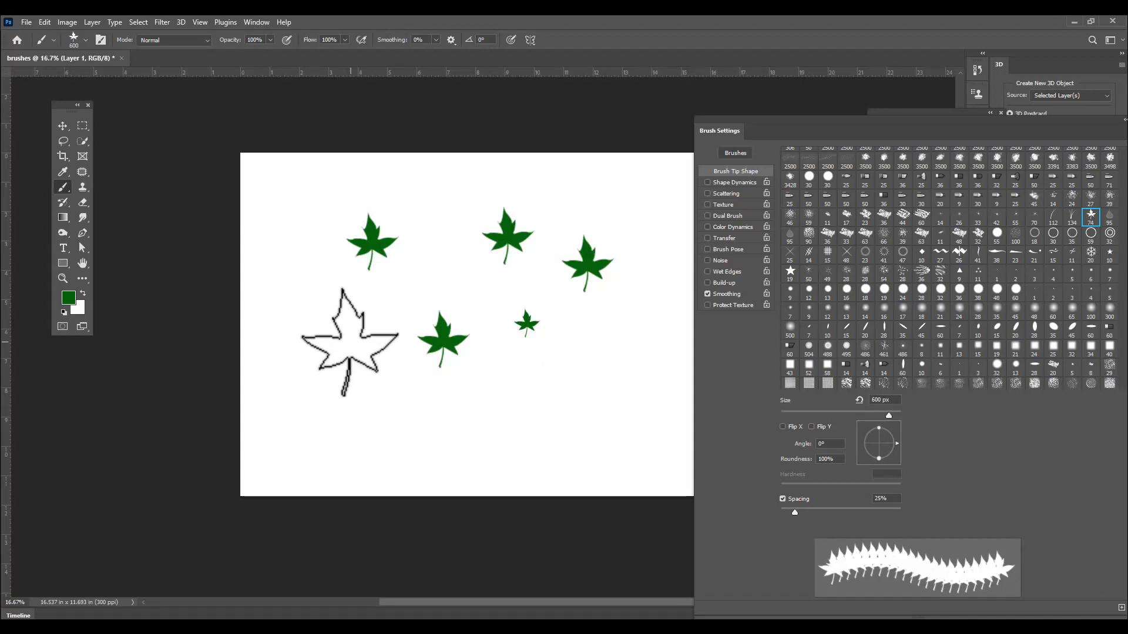
pyautogui.hotkey('shift', 'Right')
pyautogui.hotkey('shift', 'Right')
pyautogui.hotkey('shift', 'Left')
pyautogui.hotkey('shift', 'Left')
pyautogui.hotkey('shift', 'Left')
pyautogui.hotkey('shift', 'Left')
pyautogui.hotkey('shift', 'Left')
pyautogui.hotkey('shift', 'Left')
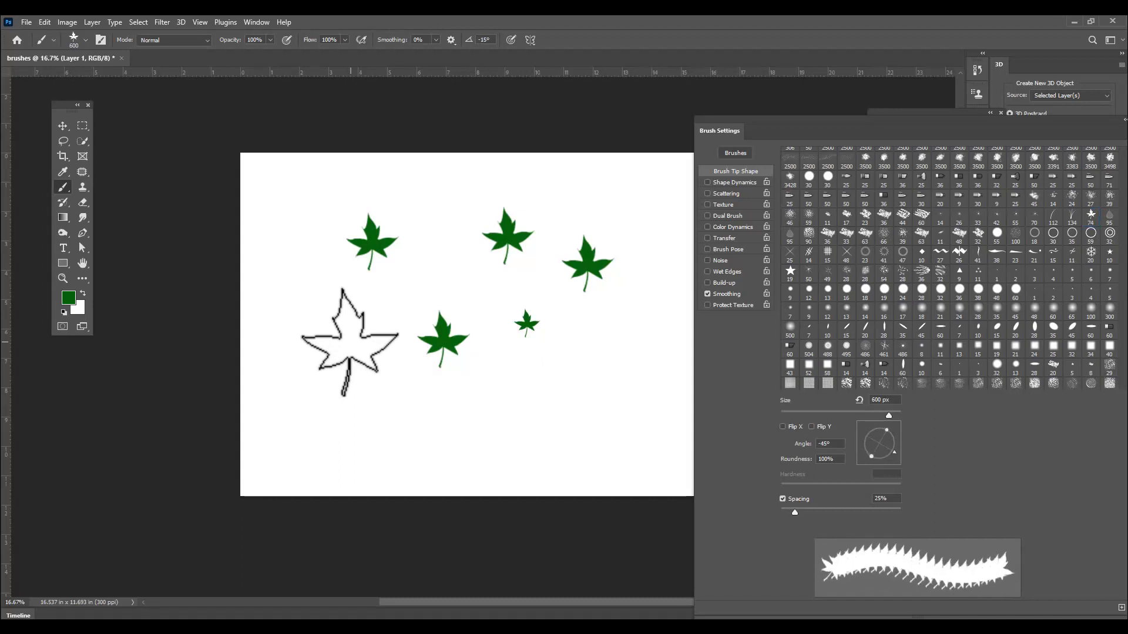
pyautogui.hotkey('shift', 'Left')
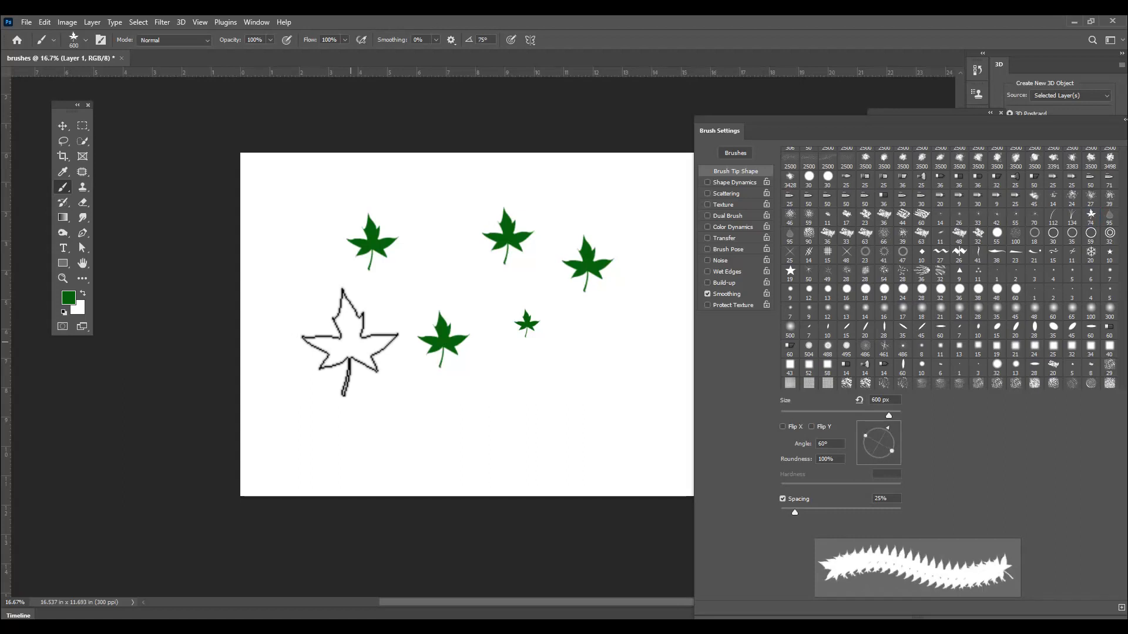
pyautogui.hotkey('shift', 'Left')
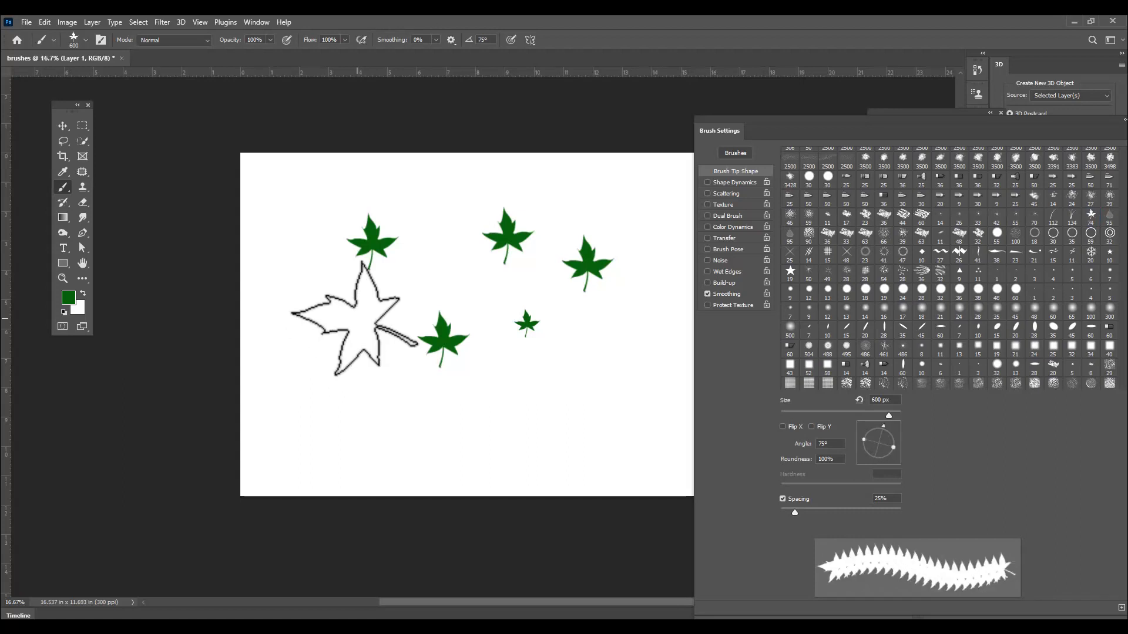
pyautogui.click(354, 318)
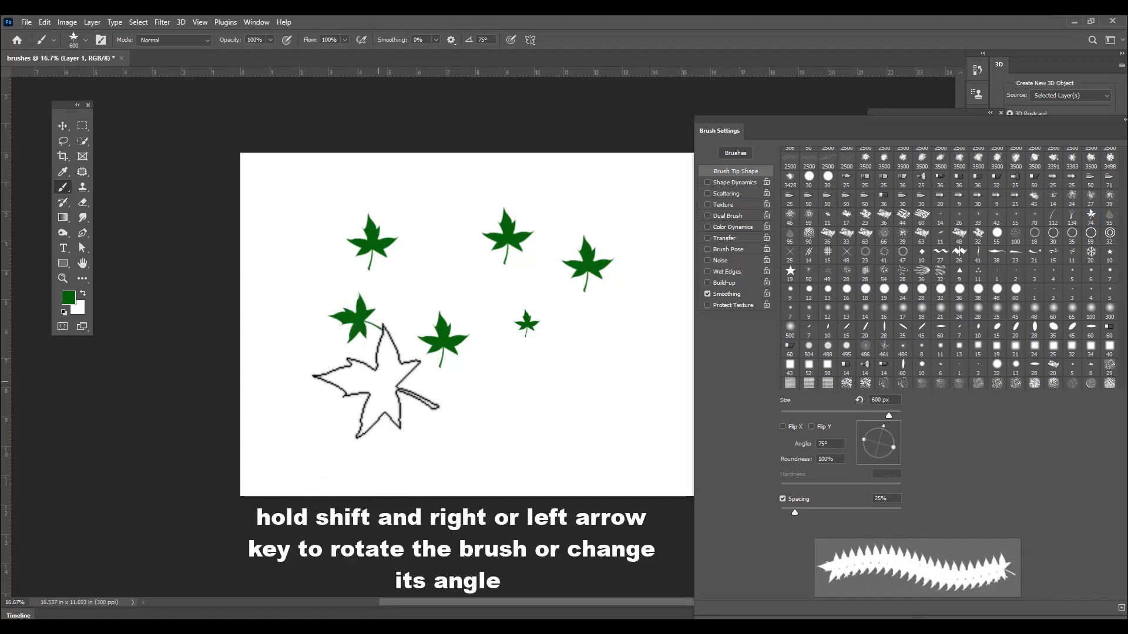
# Rotate the leaf brush to 165° and stamp another green leaf below the previous rotated one
pyautogui.hotkey('shift', 'Left')
pyautogui.hotkey('shift', 'Left')
pyautogui.hotkey('shift', 'Left')
pyautogui.hotkey('shift', 'Left')
pyautogui.hotkey('shift', 'Left')
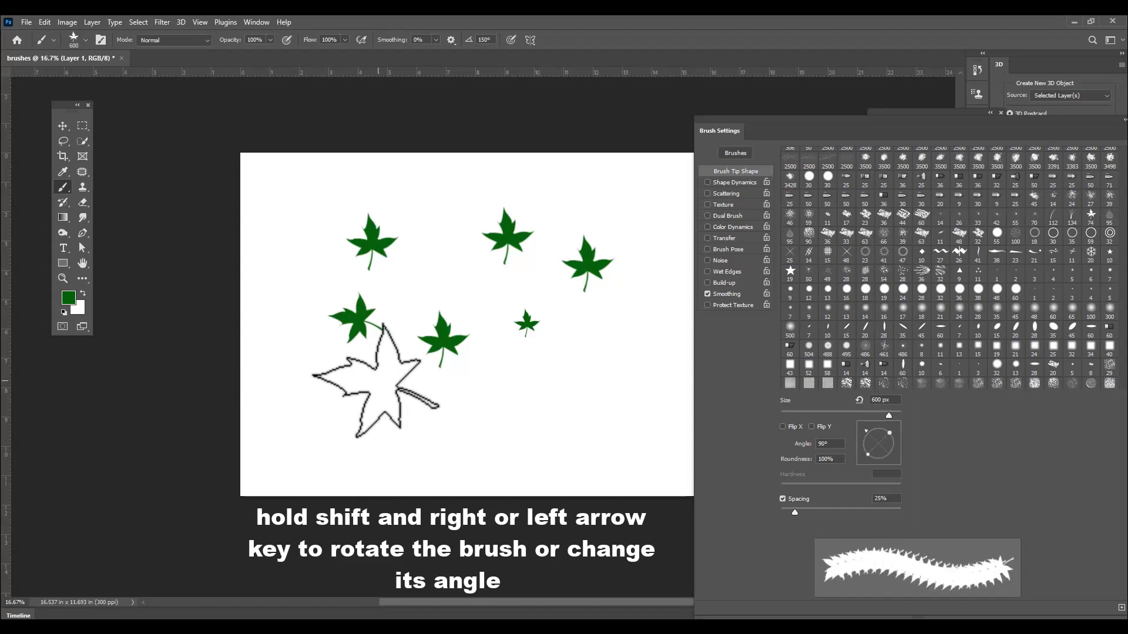
pyautogui.click(378, 385)
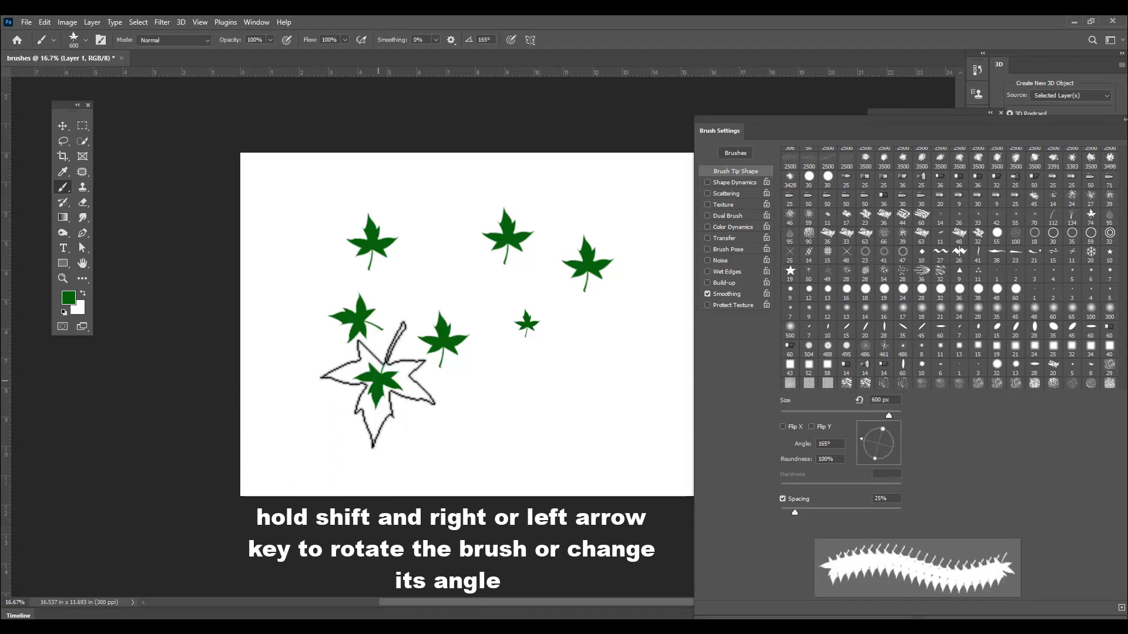
# Change the foreground color to red #f31837 and stamp a leaf between the two upper green leaves
pyautogui.click(68, 298)
pyautogui.click(634, 188)
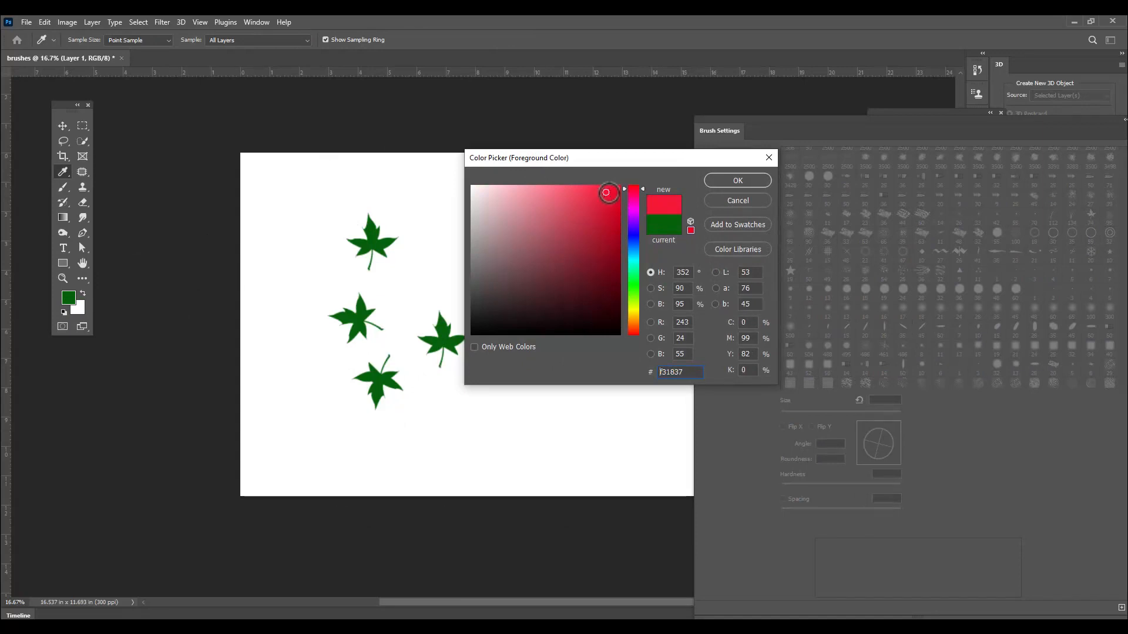
pyautogui.click(722, 180)
pyautogui.click(432, 259)
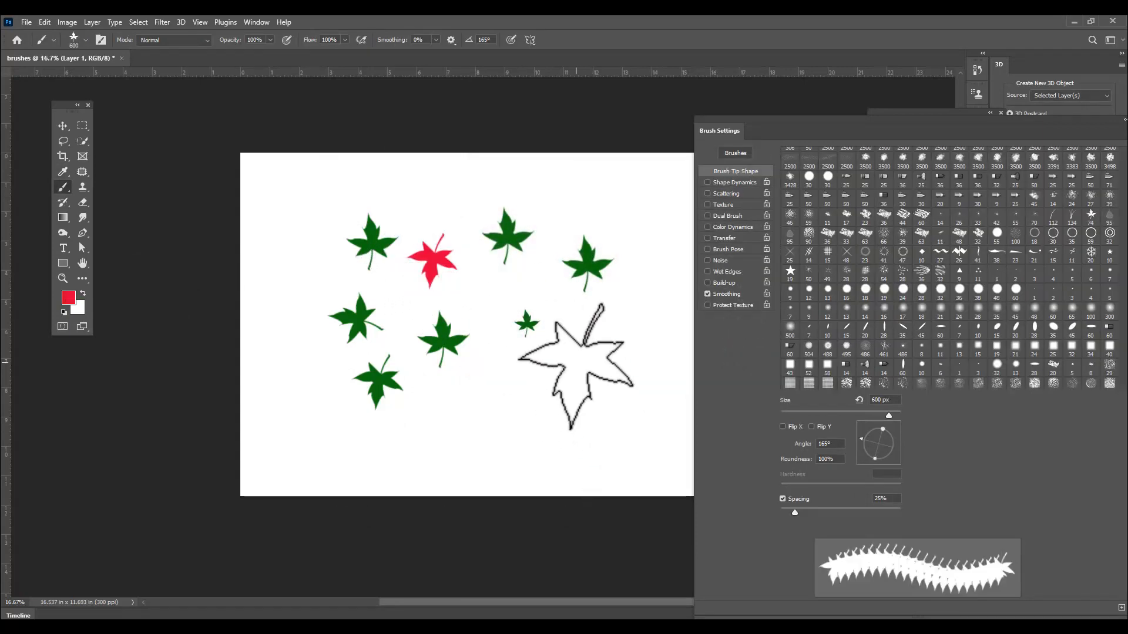
# Rotate the leaf brush to 60° and stamp a second red leaf in the lower-right area of the canvas
pyautogui.hotkey('shift', 'Right')
pyautogui.hotkey('shift', 'Right')
pyautogui.hotkey('shift', 'Right')
pyautogui.hotkey('shift', 'Right')
pyautogui.hotkey('shift', 'Right')
pyautogui.hotkey('shift', 'Right')
pyautogui.hotkey('shift', 'Right')
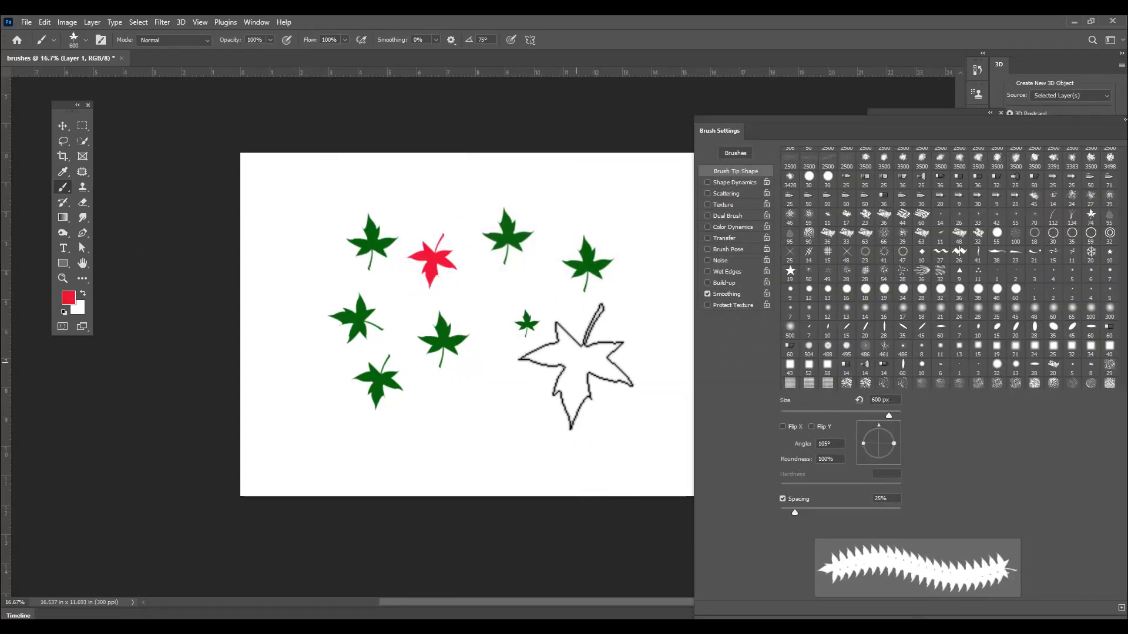
pyautogui.click(575, 365)
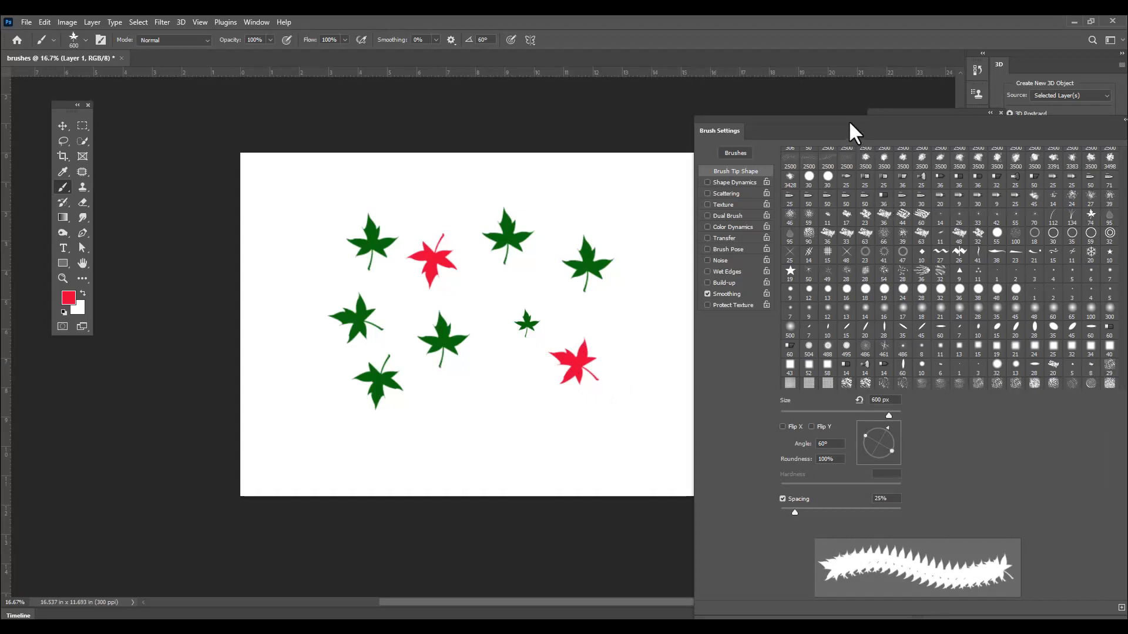
# Choose the 29-pixel butterfly brush tip and move the Brush Settings panel off most of the canvas
pyautogui.moveTo(848, 120); pyautogui.dragTo(754, 111)
pyautogui.scroll(-8, 922, 244)
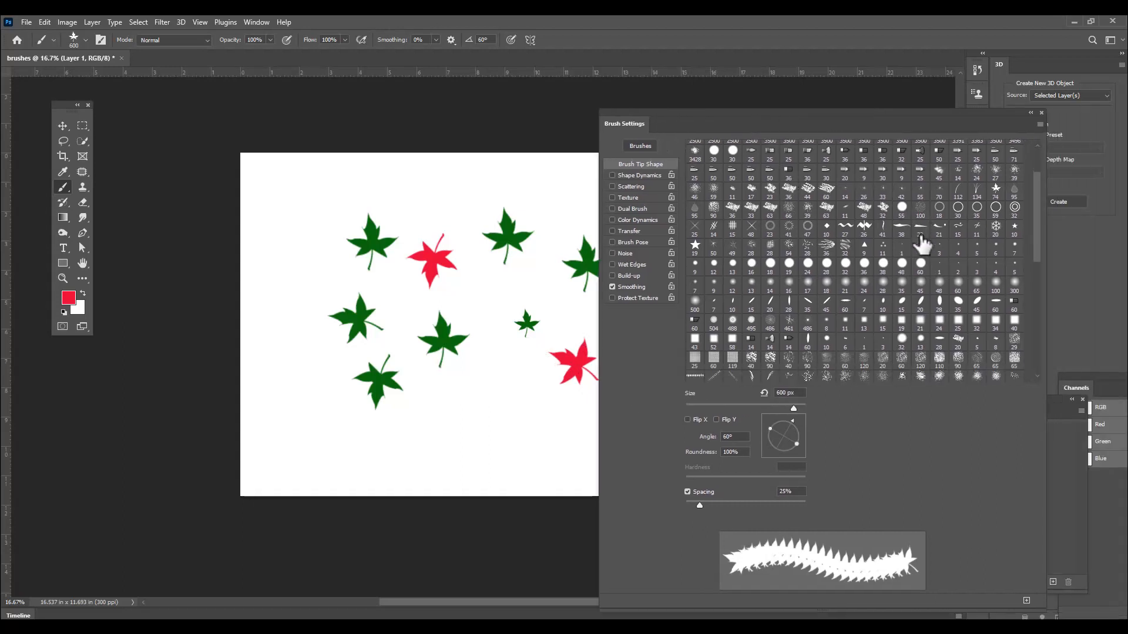
pyautogui.scroll(-2, 919, 243)
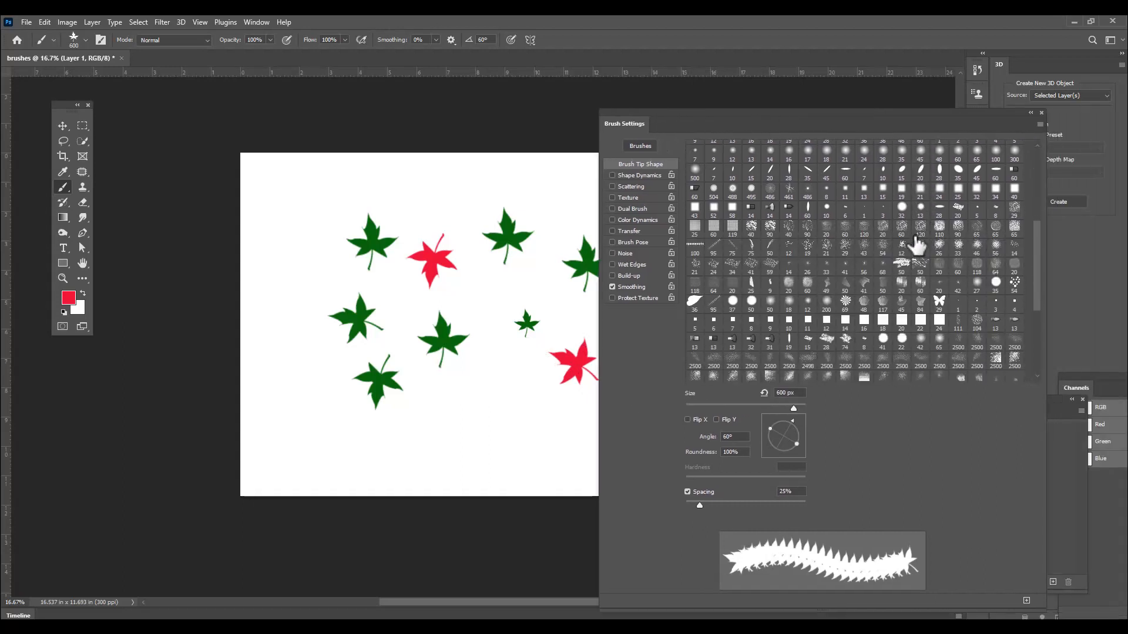
pyautogui.click(940, 292)
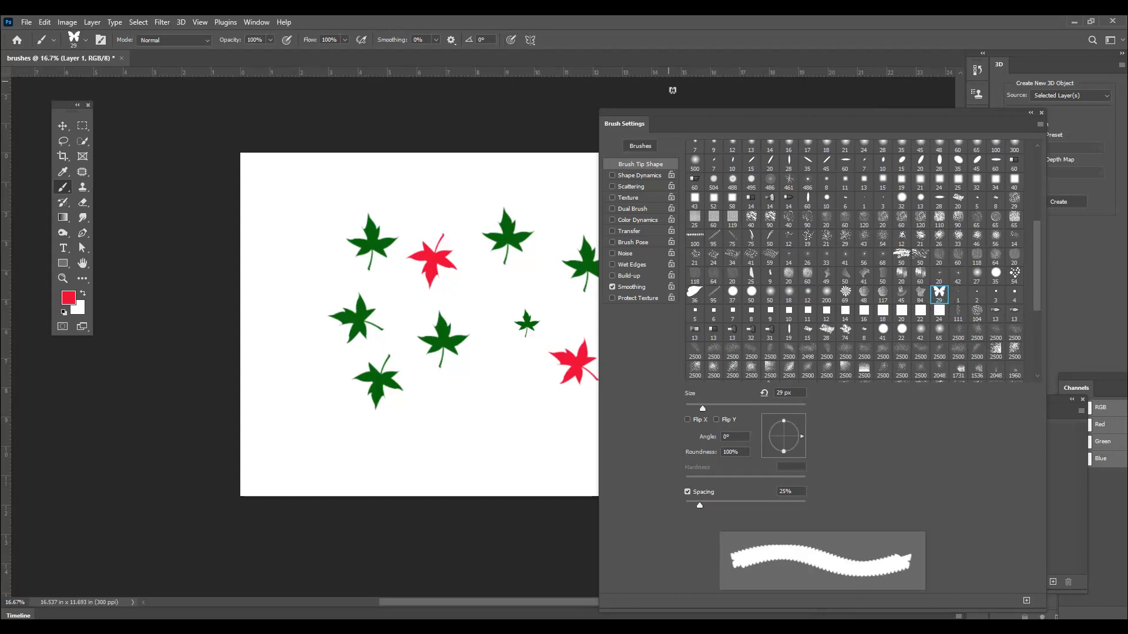
pyautogui.moveTo(670, 121); pyautogui.dragTo(744, 121)
# Enlarge the butterfly brush to 200 px and stamp three red butterflies, one above and two below the leaves
pyautogui.press(']')
pyautogui.press(']')
pyautogui.press(']')
pyautogui.press(']')
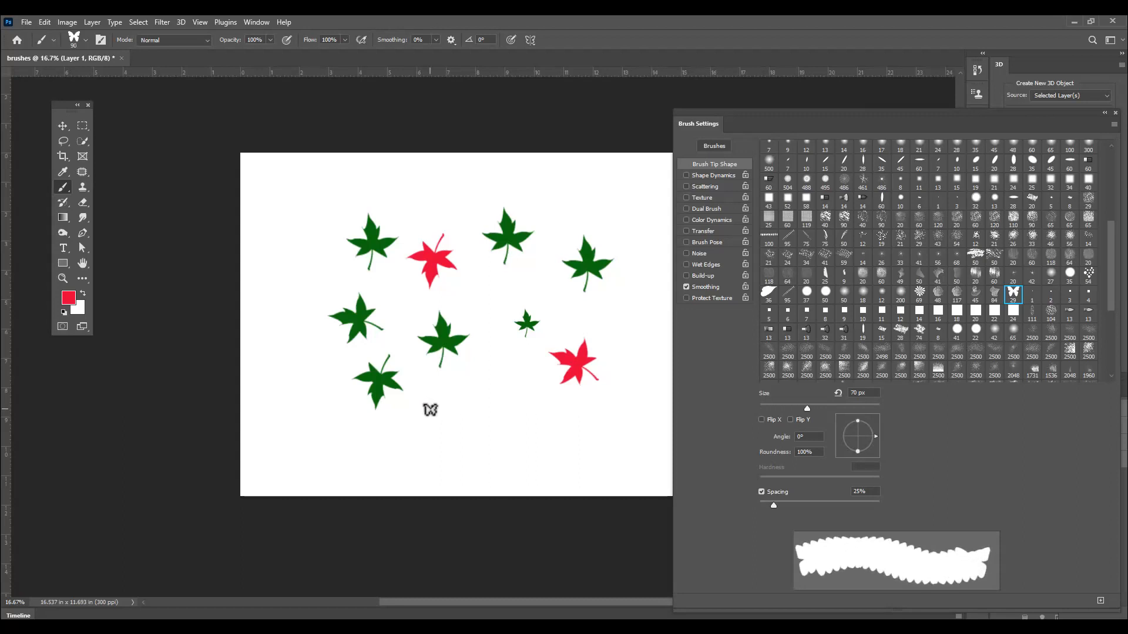
pyautogui.press(']')
pyautogui.press(']')
pyautogui.press(']')
pyautogui.press(']')
pyautogui.press(']')
pyautogui.click(424, 412)
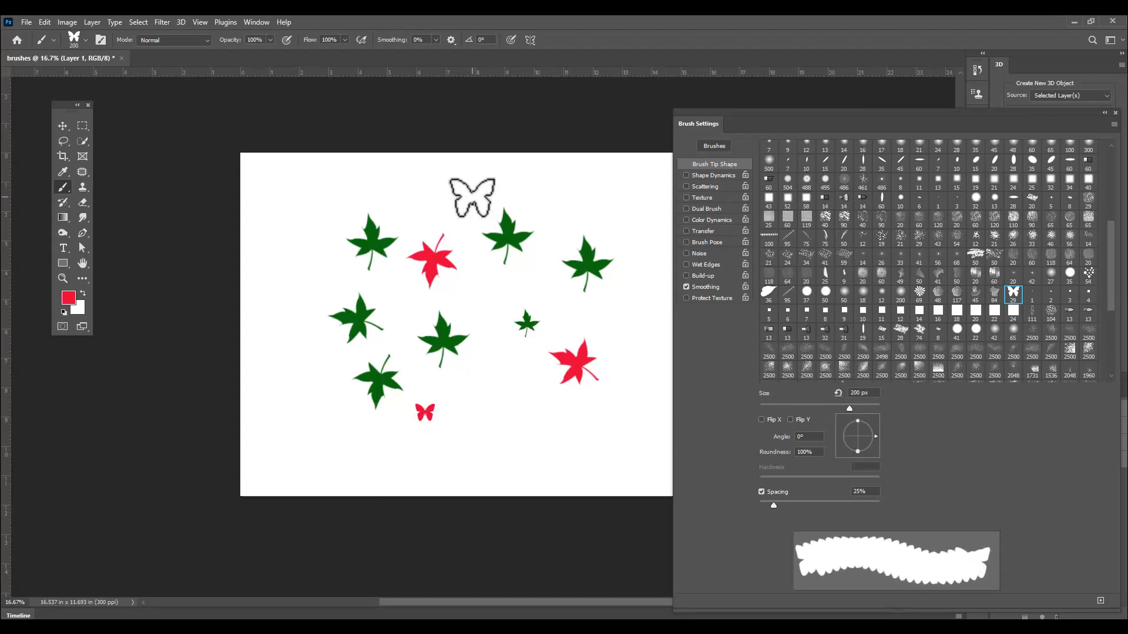
pyautogui.click(472, 197)
pyautogui.click(508, 441)
# Change the foreground color to green #297e21 and stamp a butterfly near the canvas's upper-left corner
pyautogui.click(68, 298)
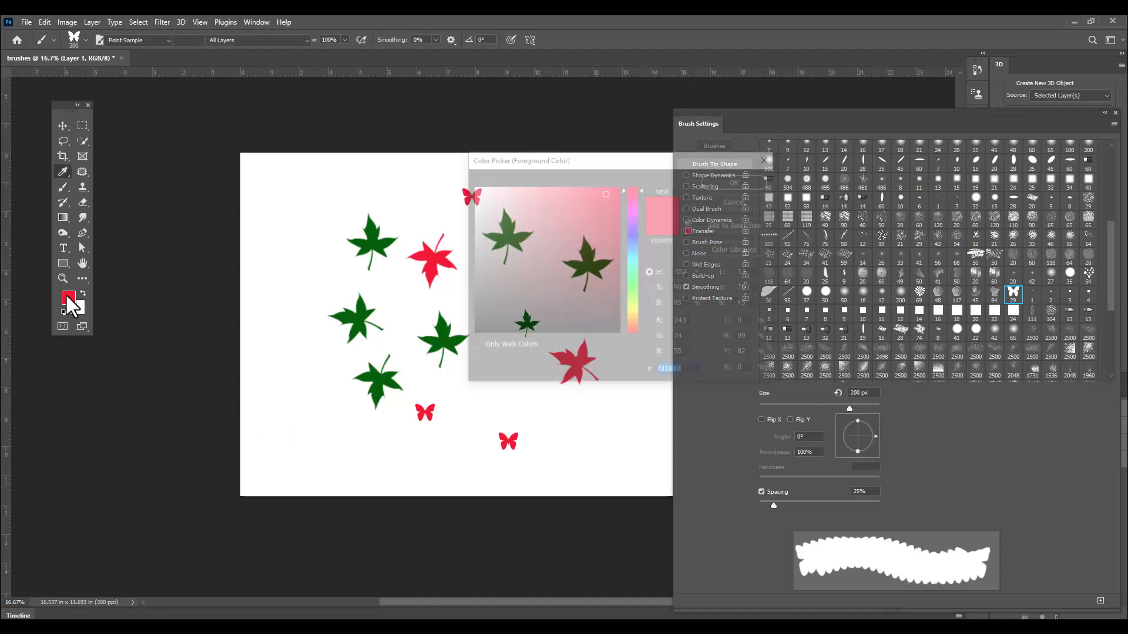
pyautogui.click(633, 288)
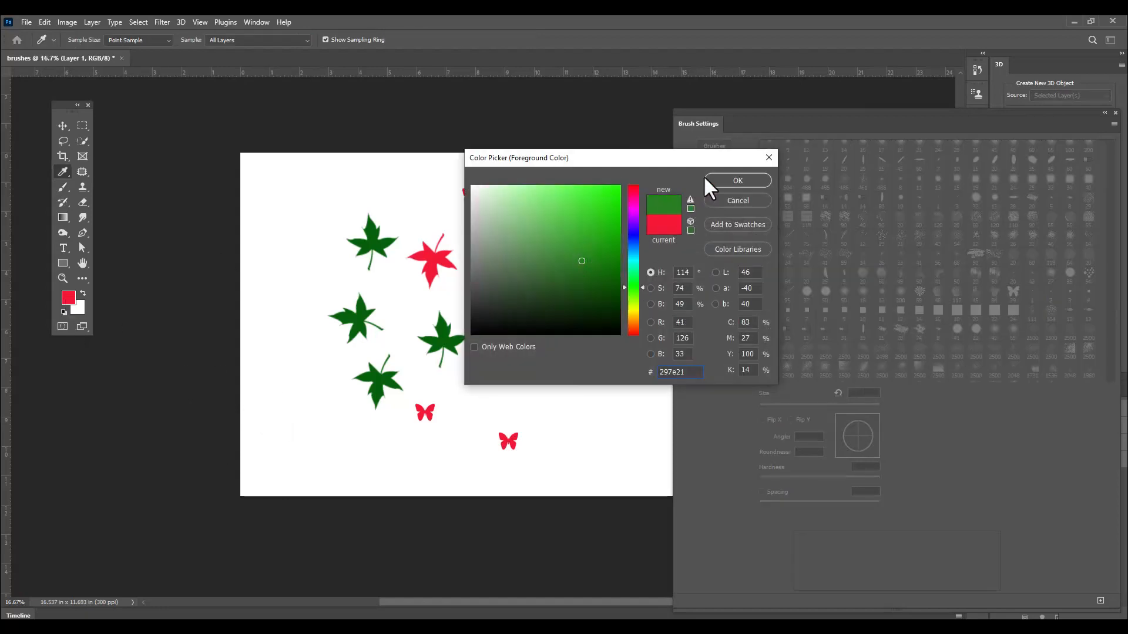
pyautogui.click(738, 180)
pyautogui.click(348, 203)
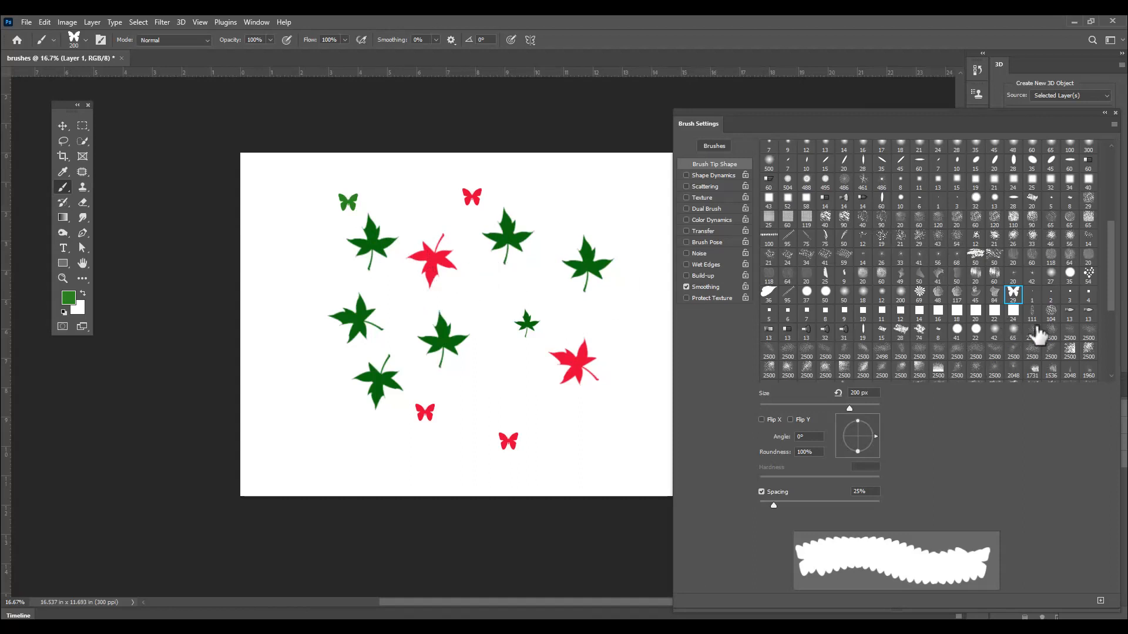
# Choose the Hard Square 24 pixels tip, and clear all leaf and butterfly marks from the layer by filling it with white
pyautogui.click(1013, 312)
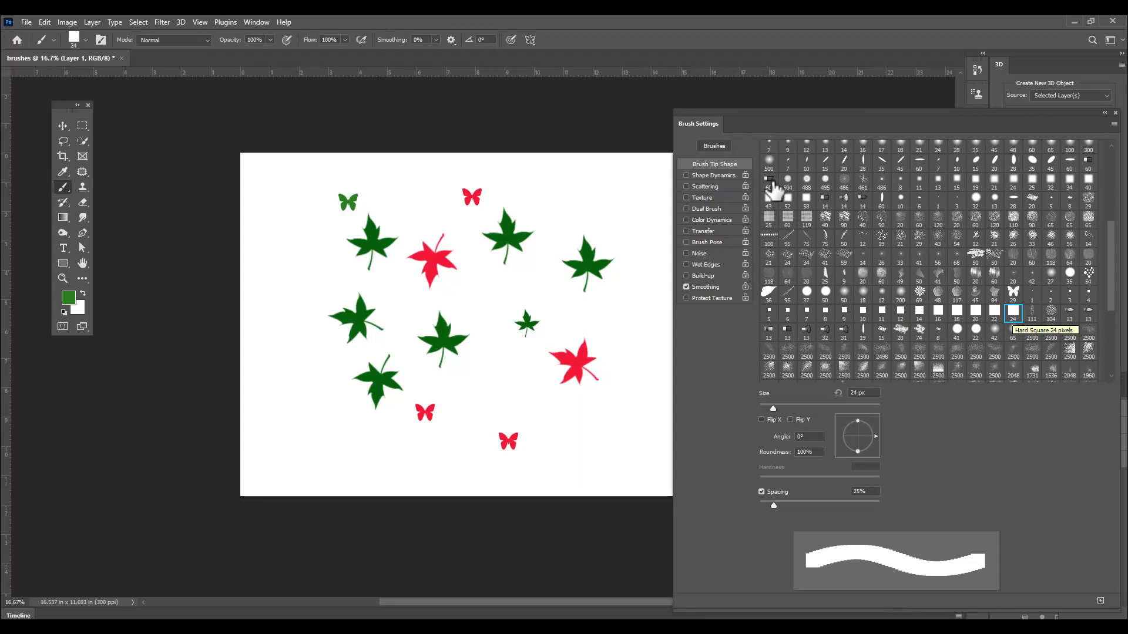
pyautogui.moveTo(710, 118); pyautogui.dragTo(821, 132)
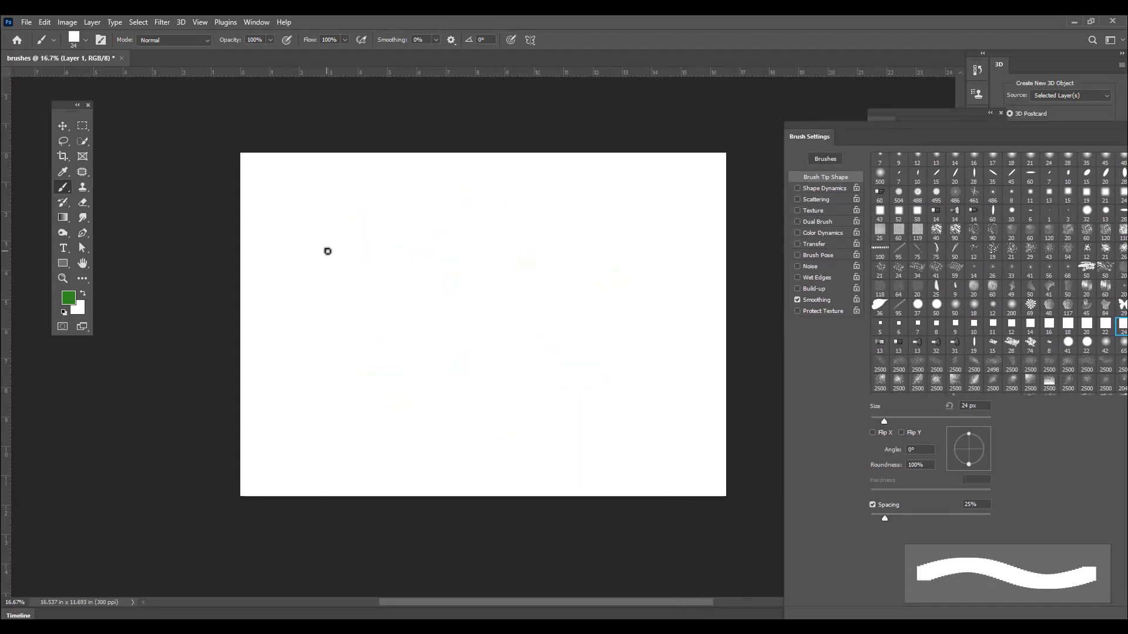
# Set the square brush to 250 px and move the Brush Settings panel back over the right part of the canvas
pyautogui.press(']')
pyautogui.press(']')
pyautogui.press(']')
pyautogui.press(']')
pyautogui.press(']')
pyautogui.press(']')
pyautogui.press(']')
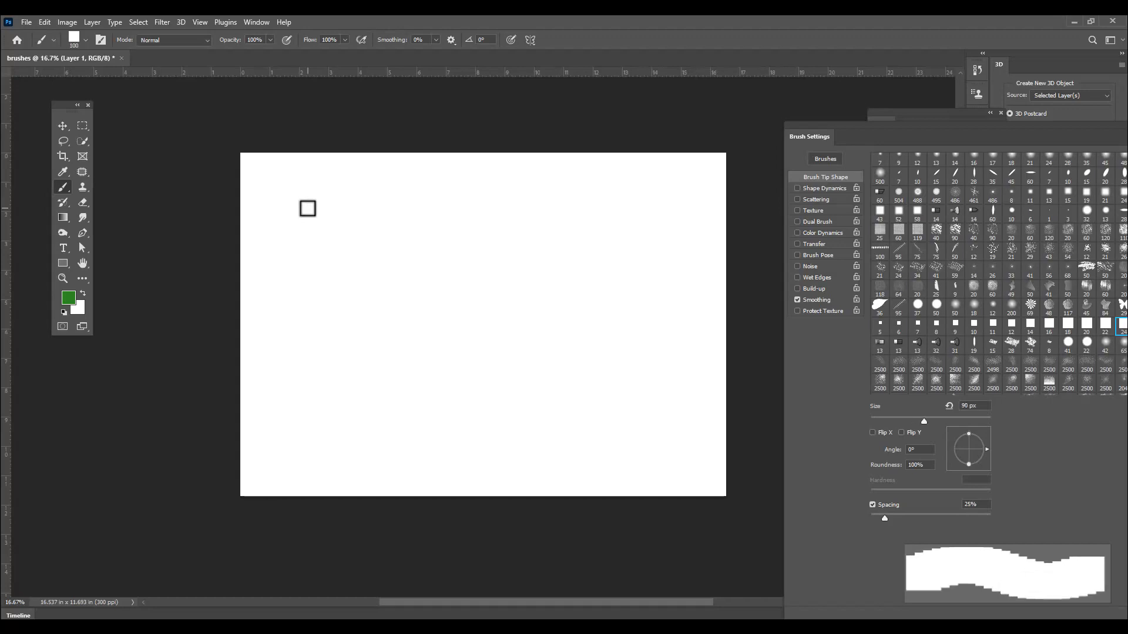
pyautogui.press('[')
pyautogui.moveTo(803, 131); pyautogui.dragTo(615, 70)
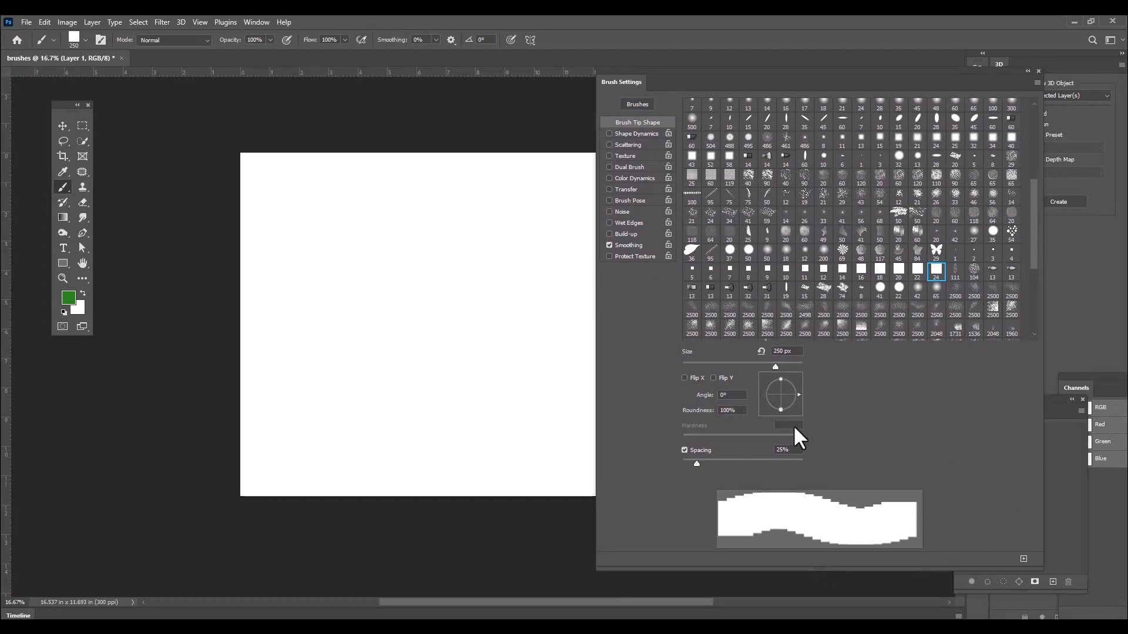
pyautogui.moveTo(744, 87); pyautogui.dragTo(748, 59)
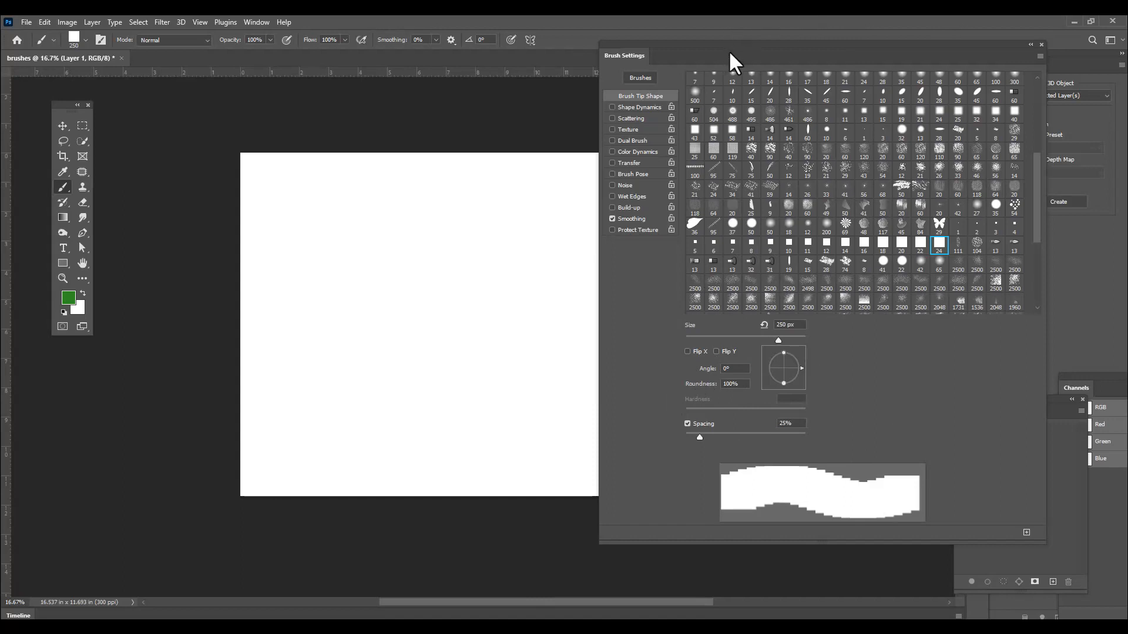
# Move the Brush Settings panel farther off the canvas and set the square brush's angle to 45°
pyautogui.moveTo(731, 54); pyautogui.dragTo(771, 43)
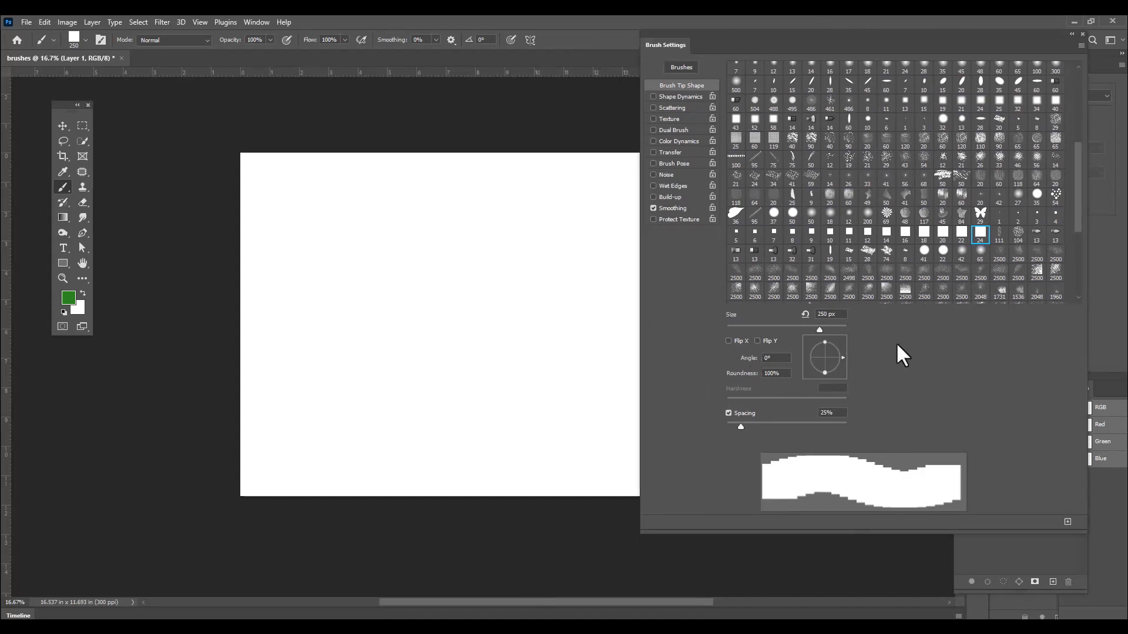
pyautogui.click(777, 358)
pyautogui.write('45')
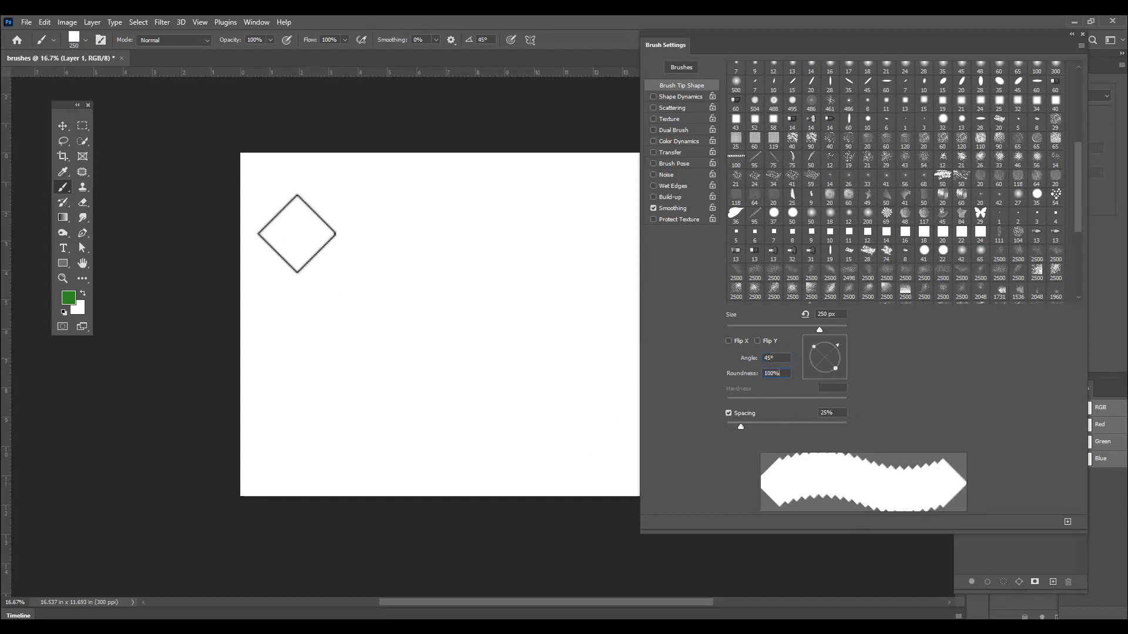
# Stamp four green diamonds across the left half of the canvas, and undo all of them
pyautogui.click(299, 221)
pyautogui.click(479, 262)
pyautogui.click(368, 324)
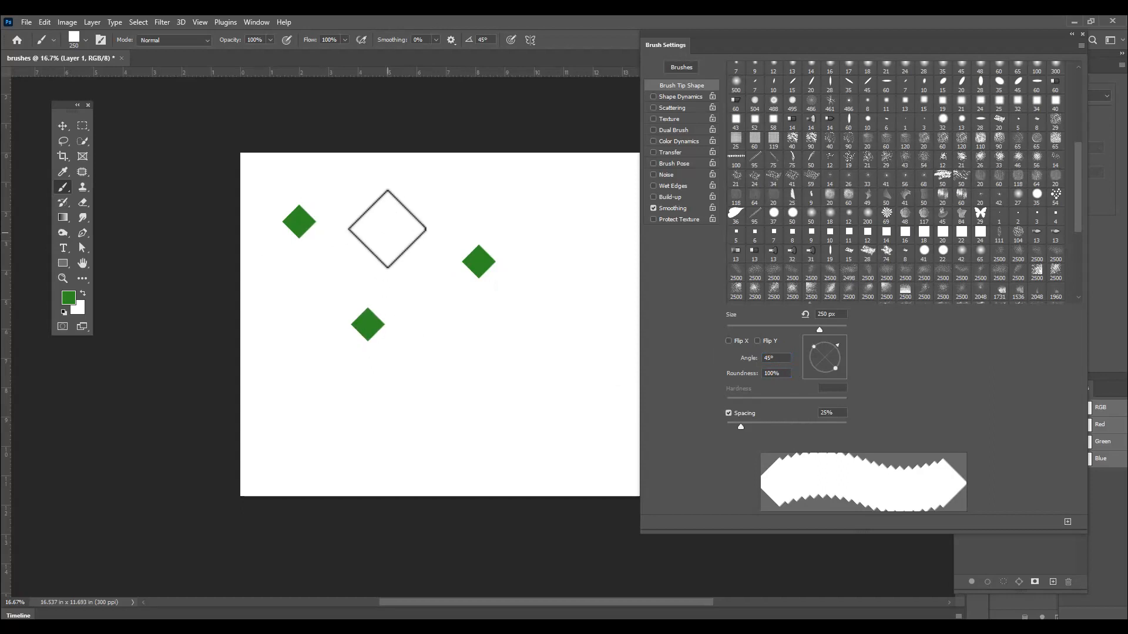
pyautogui.click(388, 224)
pyautogui.hotkey('ctrl', 'z')
pyautogui.hotkey('ctrl', 'z')
pyautogui.hotkey('ctrl', 'z')
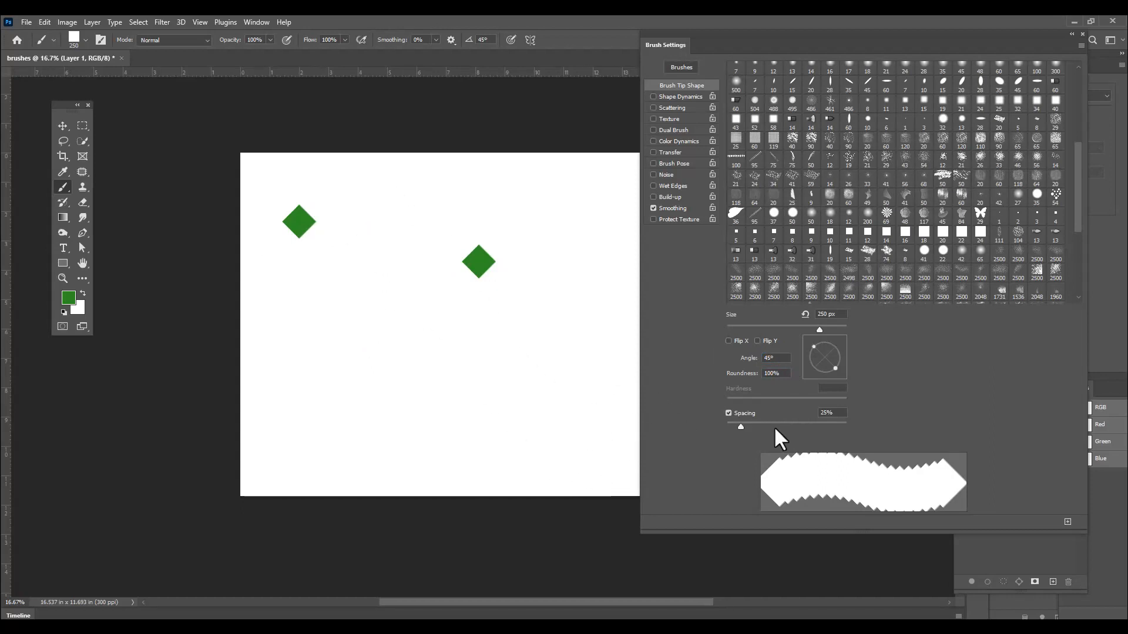
pyautogui.hotkey('ctrl', 'z')
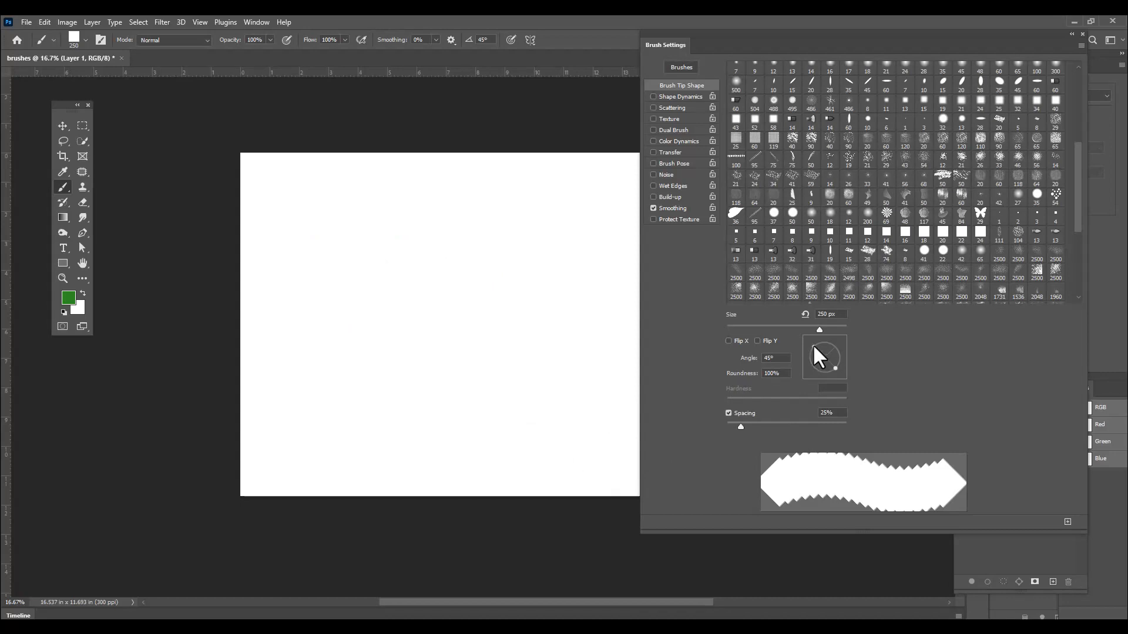
# Flatten the brush tip to 39% roundness and stamp ten narrow slanted green rectangles across the canvas
pyautogui.moveTo(813, 347); pyautogui.dragTo(821, 354)
pyautogui.click(330, 244)
pyautogui.click(403, 223)
pyautogui.click(371, 268)
pyautogui.click(451, 268)
pyautogui.click(391, 319)
pyautogui.click(486, 302)
pyautogui.click(385, 368)
pyautogui.click(487, 233)
pyautogui.click(563, 265)
pyautogui.click(545, 349)
# Undo all ten slanted rectangle stamps
pyautogui.hotkey('ctrl', 'z')
pyautogui.hotkey('ctrl', 'z')
pyautogui.hotkey('ctrl', 'z')
pyautogui.hotkey('ctrl', 'z')
pyautogui.hotkey('ctrl', 'z')
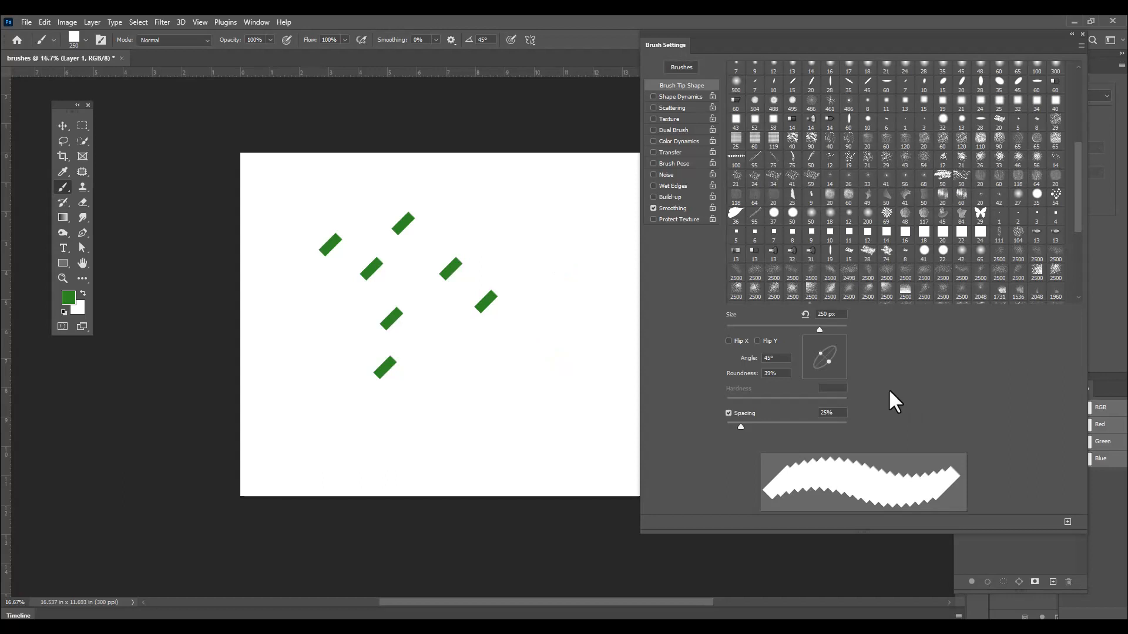
pyautogui.hotkey('ctrl', 'z')
pyautogui.hotkey('ctrl', 'z')
pyautogui.hotkey('ctrl', 'z')
pyautogui.hotkey('ctrl', 'z')
pyautogui.hotkey('ctrl', 'z')
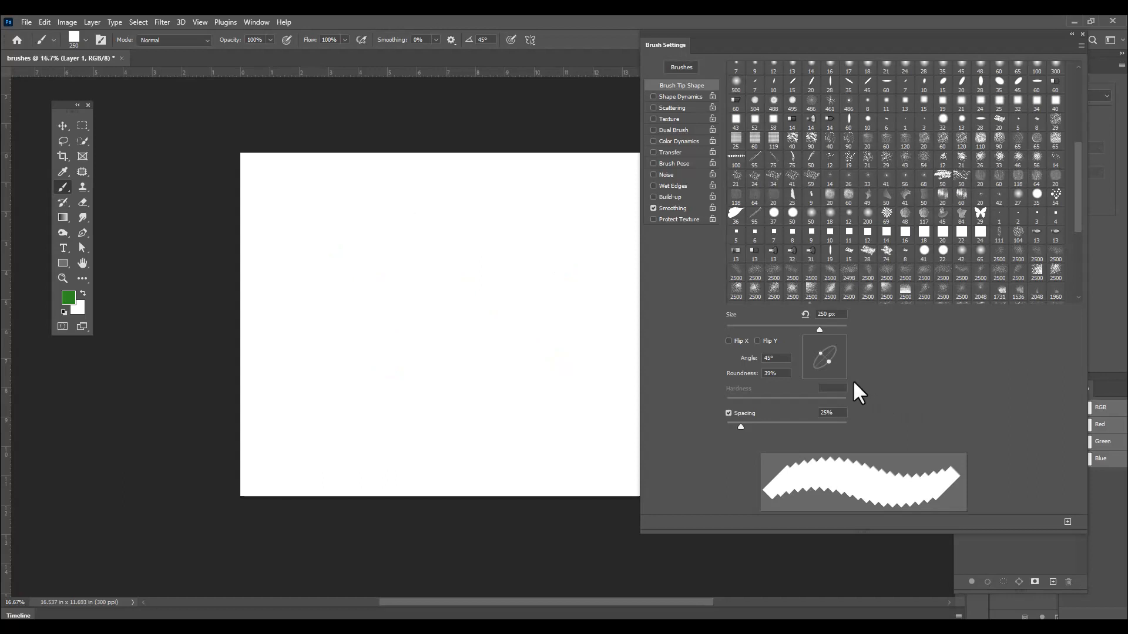
# Restore the brush tip's roundness to 100% and its angle to 45°
pyautogui.moveTo(828, 363); pyautogui.dragTo(847, 371)
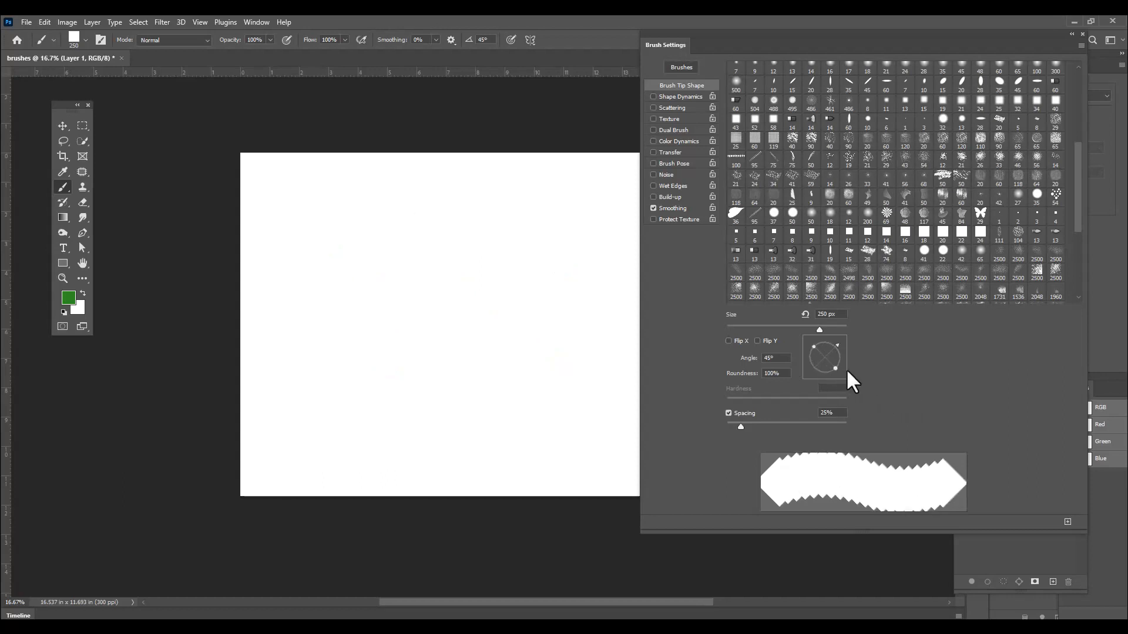
pyautogui.click(775, 373)
pyautogui.moveTo(837, 343); pyautogui.dragTo(830, 343)
pyautogui.click(786, 359)
pyautogui.write('45')
pyautogui.click(785, 371)
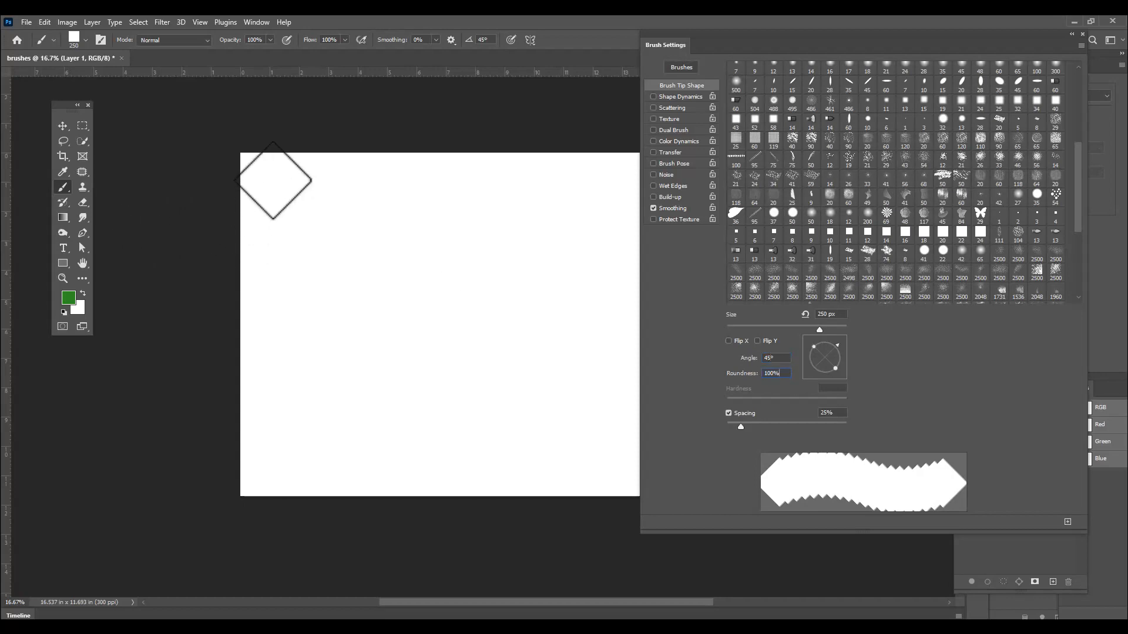
# Test the diamond brush with a single stamp and vertical zigzag-edged bands along the canvas's left side, undoing each mark
pyautogui.click(266, 174)
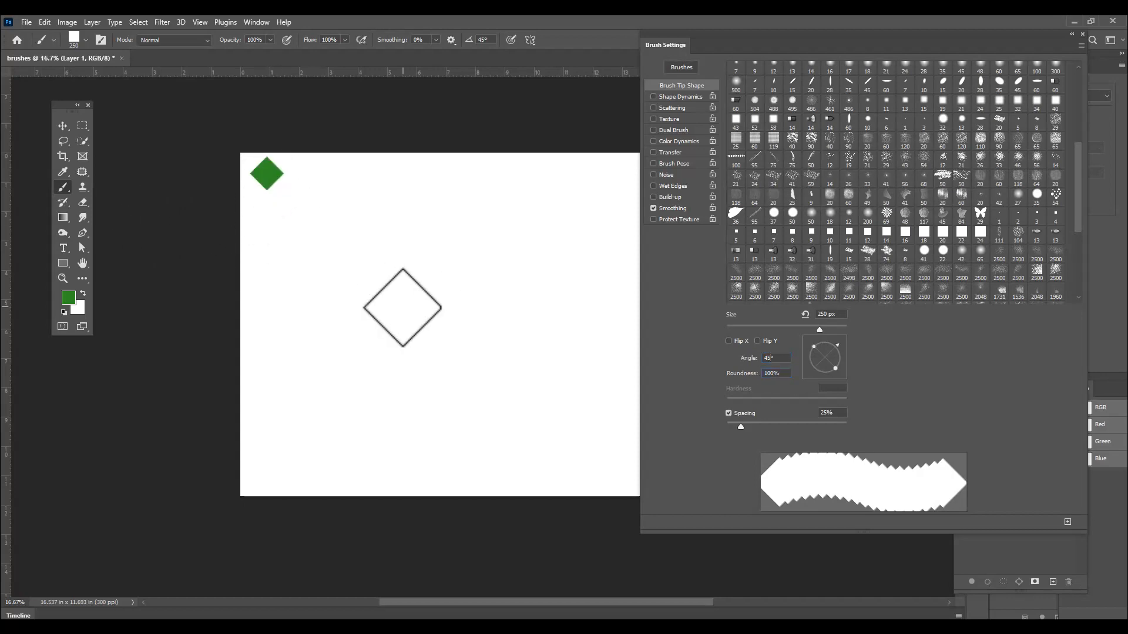
pyautogui.hotkey('ctrl', 'z')
pyautogui.moveTo(275, 159)
pyautogui.mouseDown()
pyautogui.moveTo(282, 302)
pyautogui.moveTo(272, 528)
pyautogui.mouseUp()
pyautogui.hotkey('ctrl', 'z')
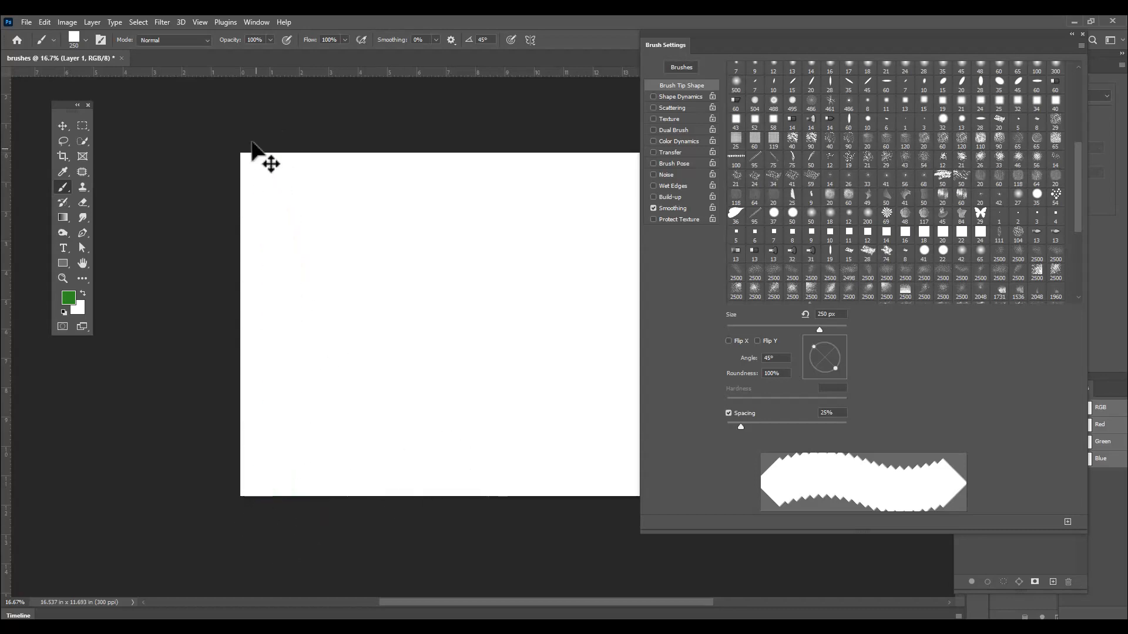
pyautogui.moveTo(276, 156); pyautogui.dragTo(273, 524)
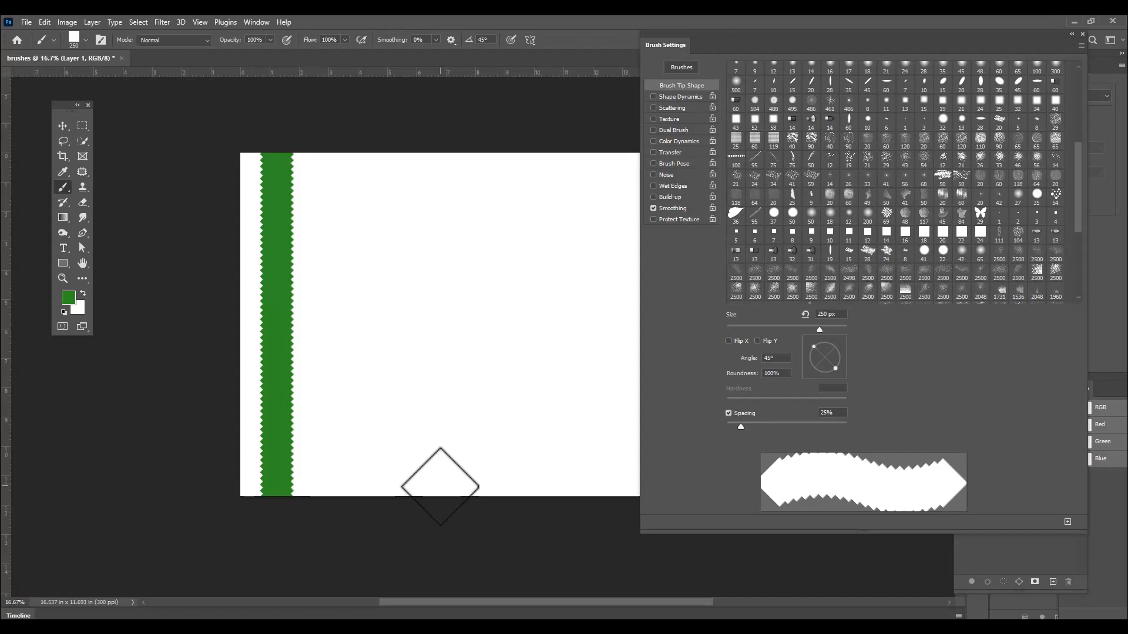
pyautogui.hotkey('ctrl', 'z')
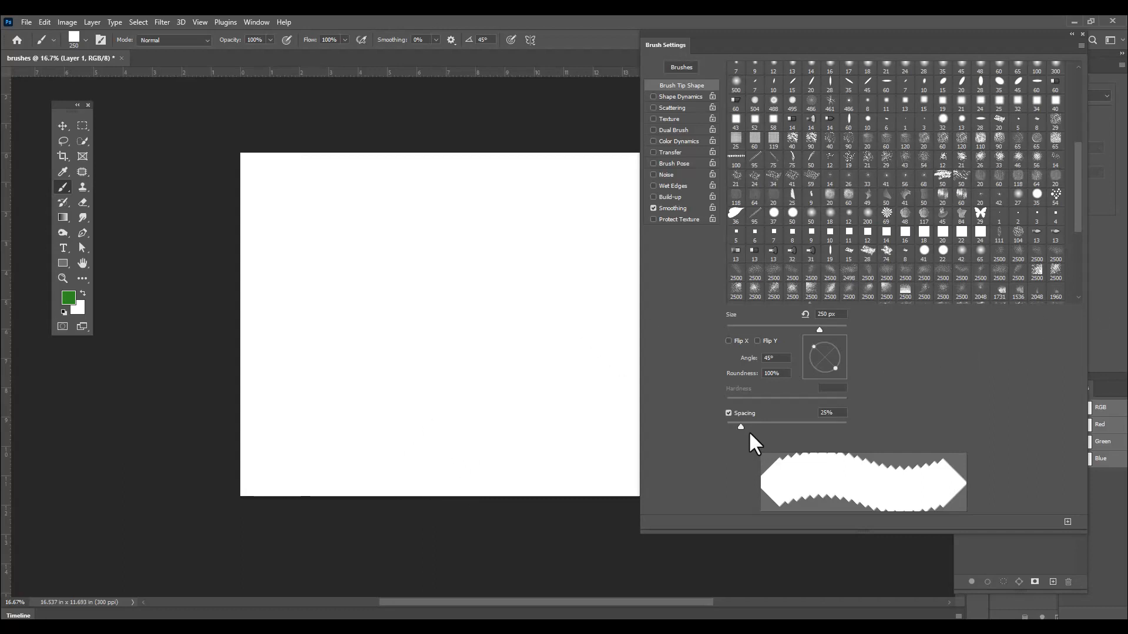
# Set the brush spacing to 165%, test it with a vertical row of diamonds beside the canvas's left edge, and undo the stroke
pyautogui.moveTo(741, 424); pyautogui.dragTo(805, 423)
pyautogui.moveTo(709, 33); pyautogui.dragTo(816, 112)
pyautogui.moveTo(270, 154); pyautogui.dragTo(294, 531)
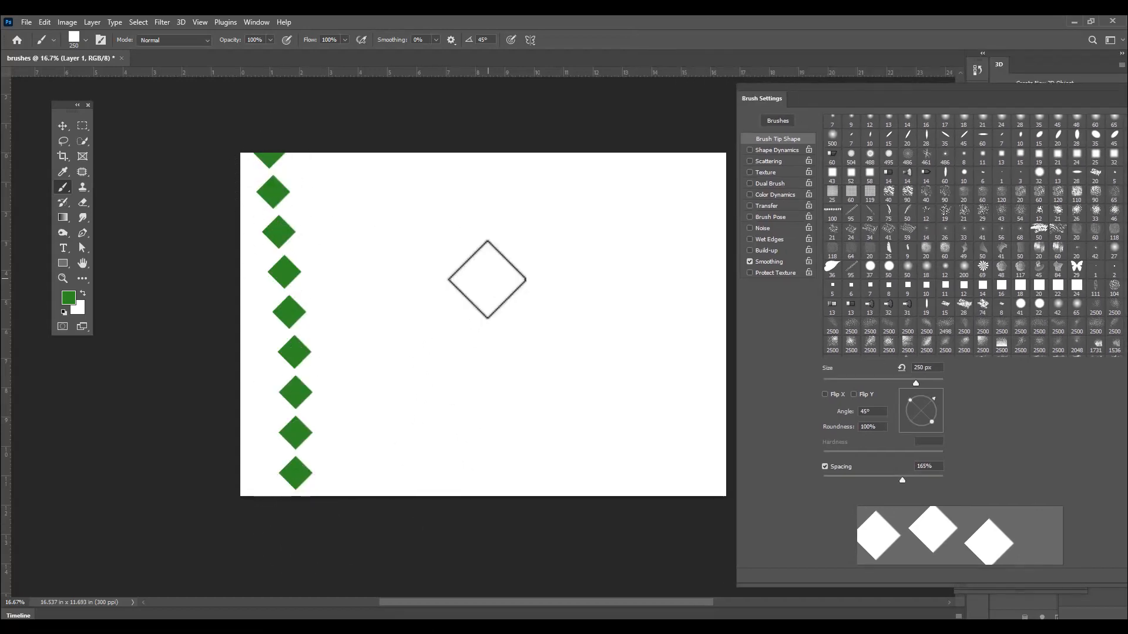
pyautogui.hotkey('ctrl', 'z')
# Paint a wavy line of separated green diamonds across the canvas, and undo it
pyautogui.click(286, 377)
pyautogui.moveTo(288, 357); pyautogui.dragTo(818, 327)
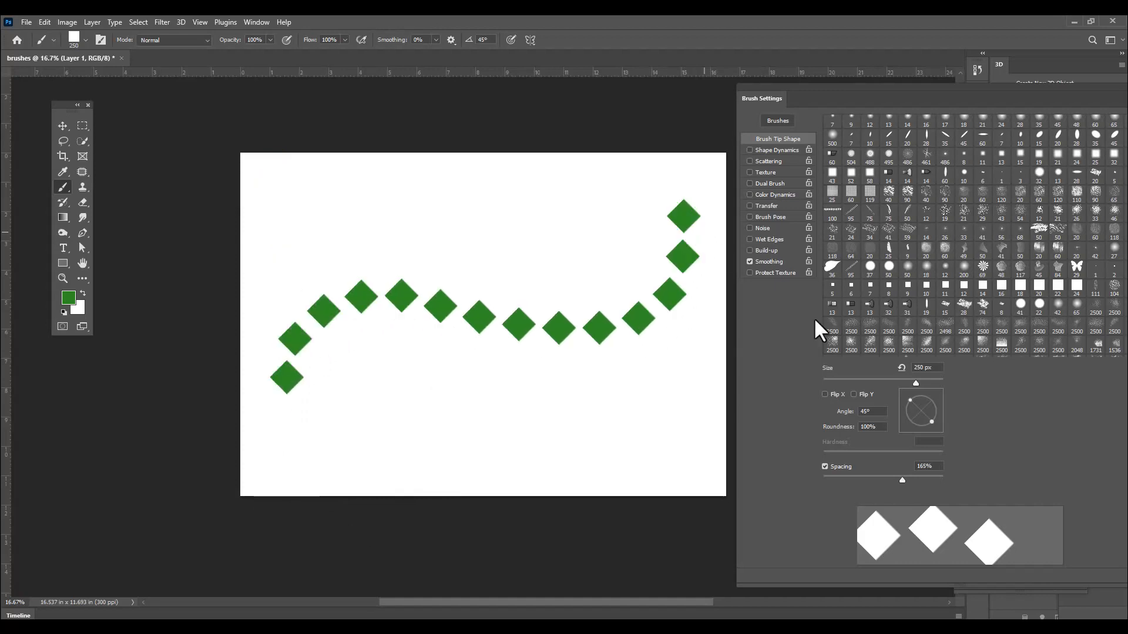
pyautogui.hotkey('ctrl', 'z')
# Reduce the diamond brush to 150 px, paint a short vertical test stroke, and undo it
pyautogui.press('[')
pyautogui.press('[')
pyautogui.press('[')
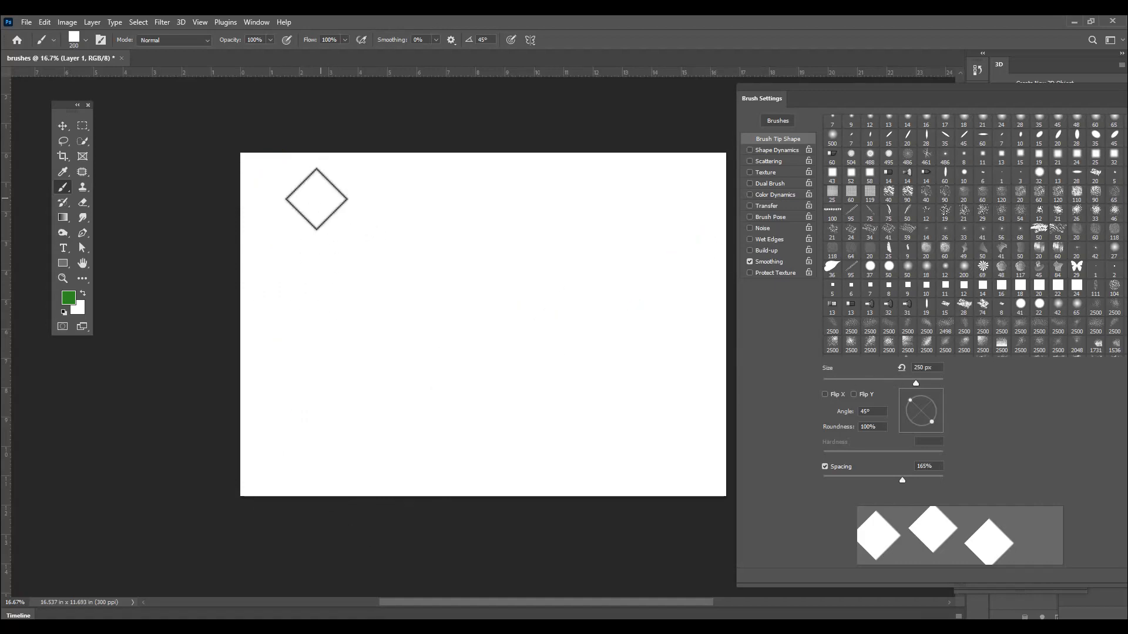
pyautogui.moveTo(294, 183); pyautogui.dragTo(293, 252)
pyautogui.hotkey('ctrl', 'z')
# Add a new layer above Layer 1, reset the colors to default, and fill Layer 1 with black
pyautogui.moveTo(794, 83)
pyautogui.mouseDown()
pyautogui.moveTo(293, 110)
pyautogui.moveTo(346, 103)
pyautogui.mouseUp()
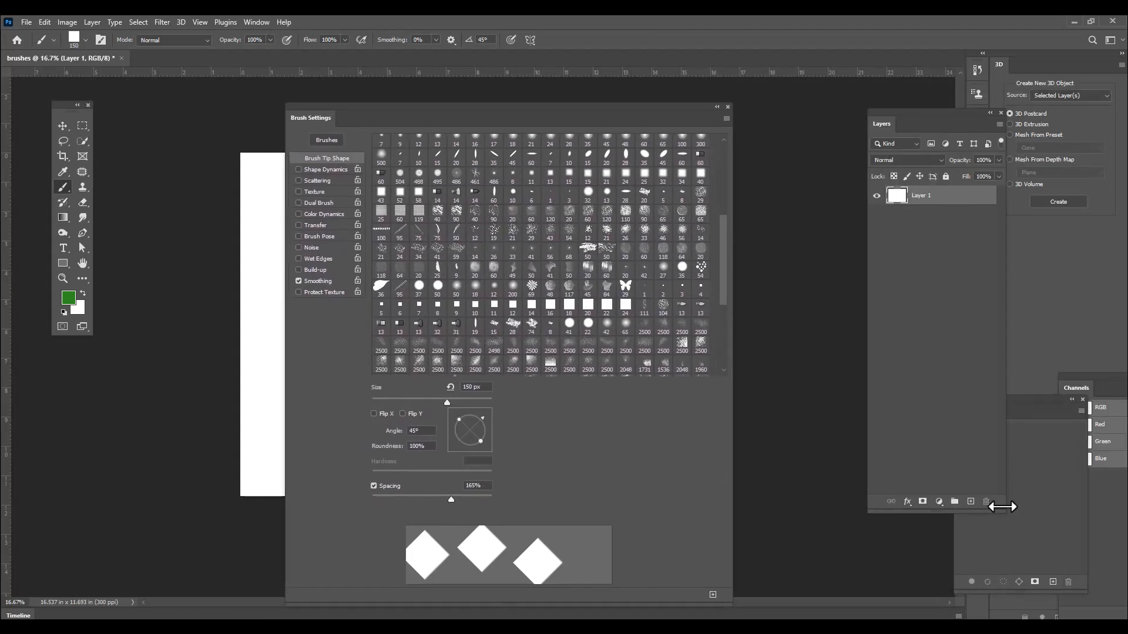
pyautogui.click(970, 501)
pyautogui.moveTo(532, 105)
pyautogui.mouseDown()
pyautogui.moveTo(596, 103)
pyautogui.moveTo(923, 205)
pyautogui.moveTo(863, 92)
pyautogui.moveTo(891, 67)
pyautogui.mouseUp()
pyautogui.click(950, 213)
pyautogui.press('d')
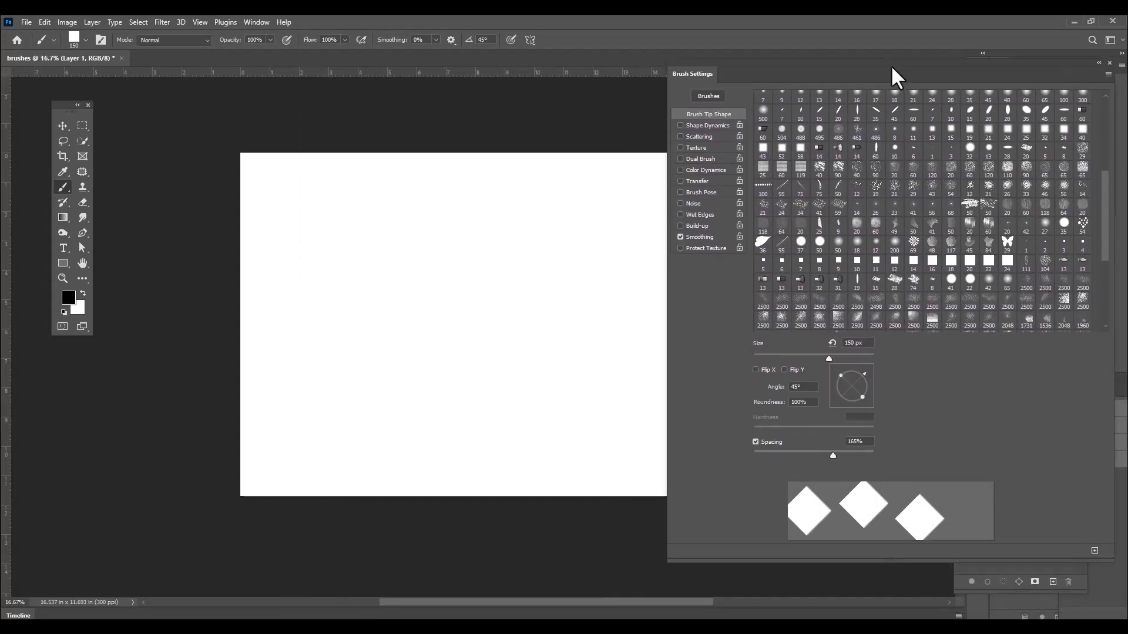
pyautogui.hotkey('alt', 'BackSpace')
# Set the foreground color to bright yellow and return to the Brush tool
pyautogui.moveTo(698, 62)
pyautogui.mouseDown()
pyautogui.moveTo(708, 70)
pyautogui.moveTo(474, 111)
pyautogui.mouseUp()
pyautogui.click(68, 298)
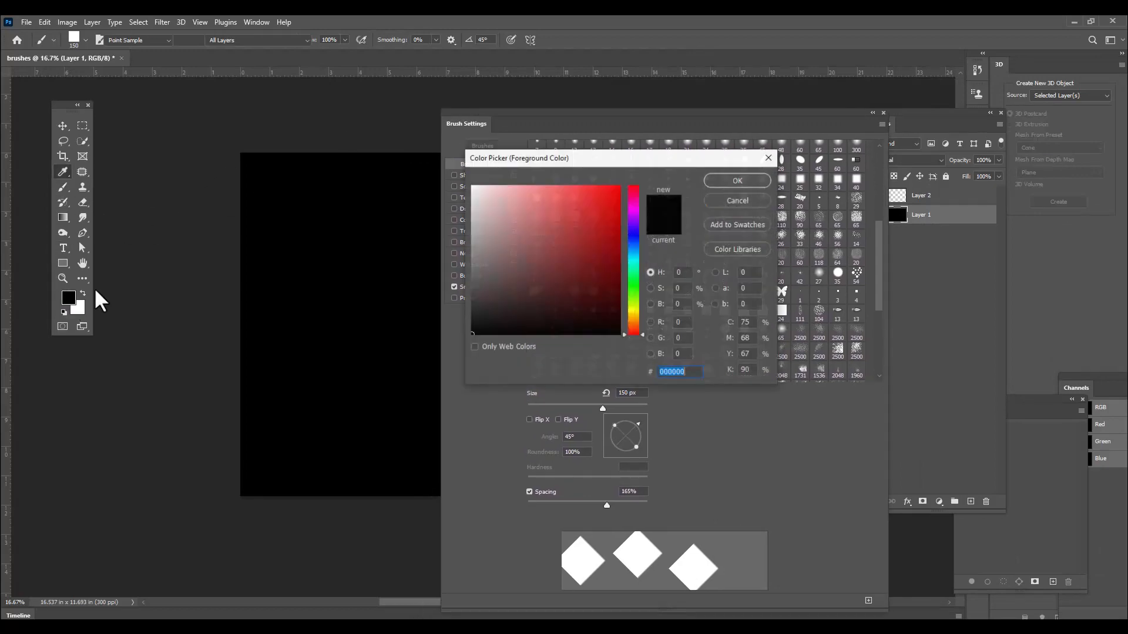
pyautogui.click(634, 305)
pyautogui.click(598, 240)
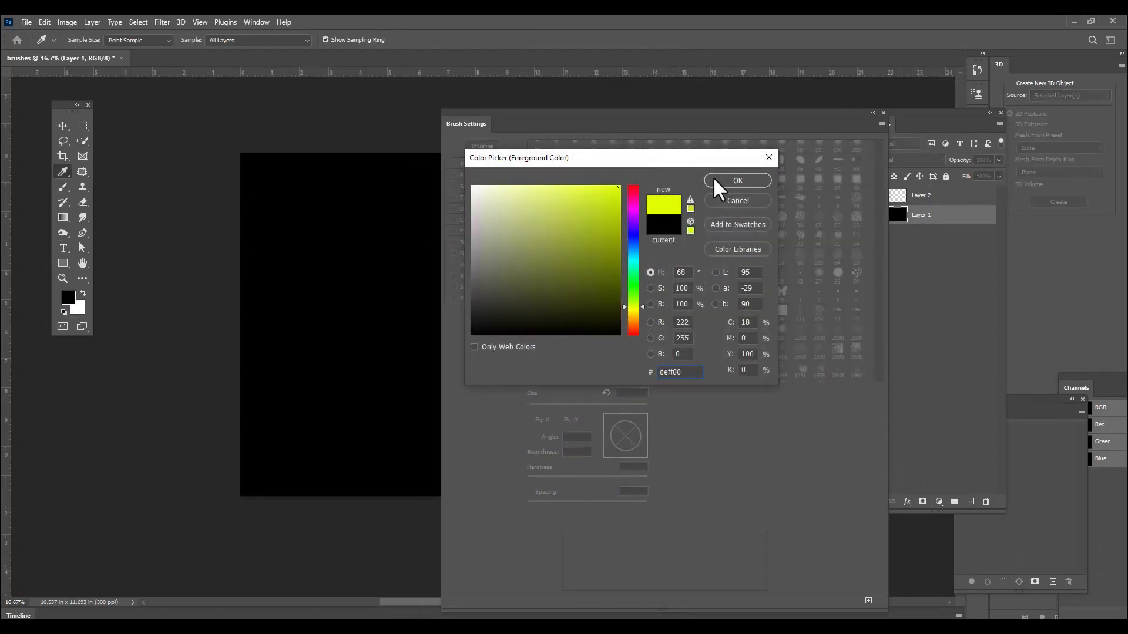
pyautogui.click(713, 178)
pyautogui.press('b')
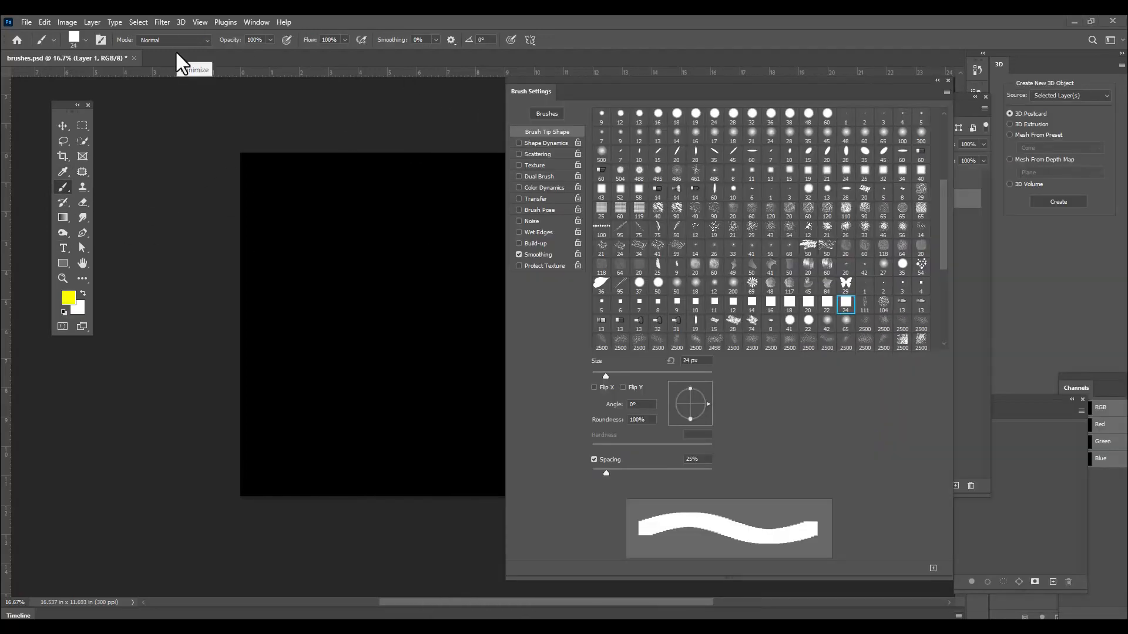
# Select Layer 2 for painting and place the Brush Settings panel over the right part of the canvas
pyautogui.moveTo(589, 80); pyautogui.dragTo(532, 230)
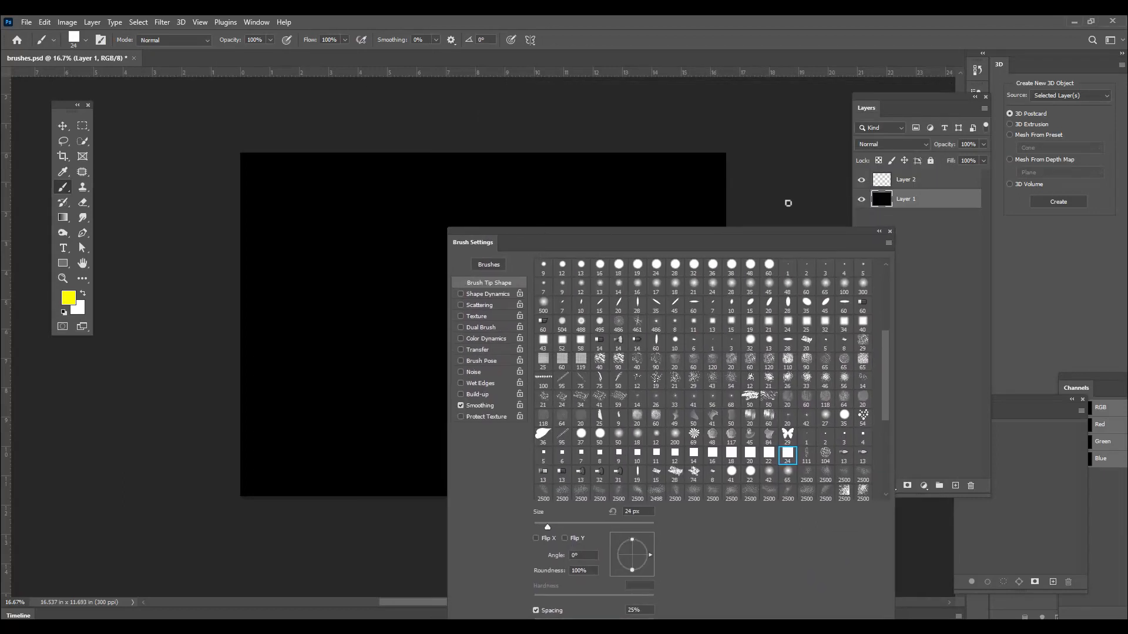
pyautogui.click(923, 185)
pyautogui.moveTo(756, 231)
pyautogui.mouseDown()
pyautogui.moveTo(764, 197)
pyautogui.moveTo(711, 77)
pyautogui.mouseUp()
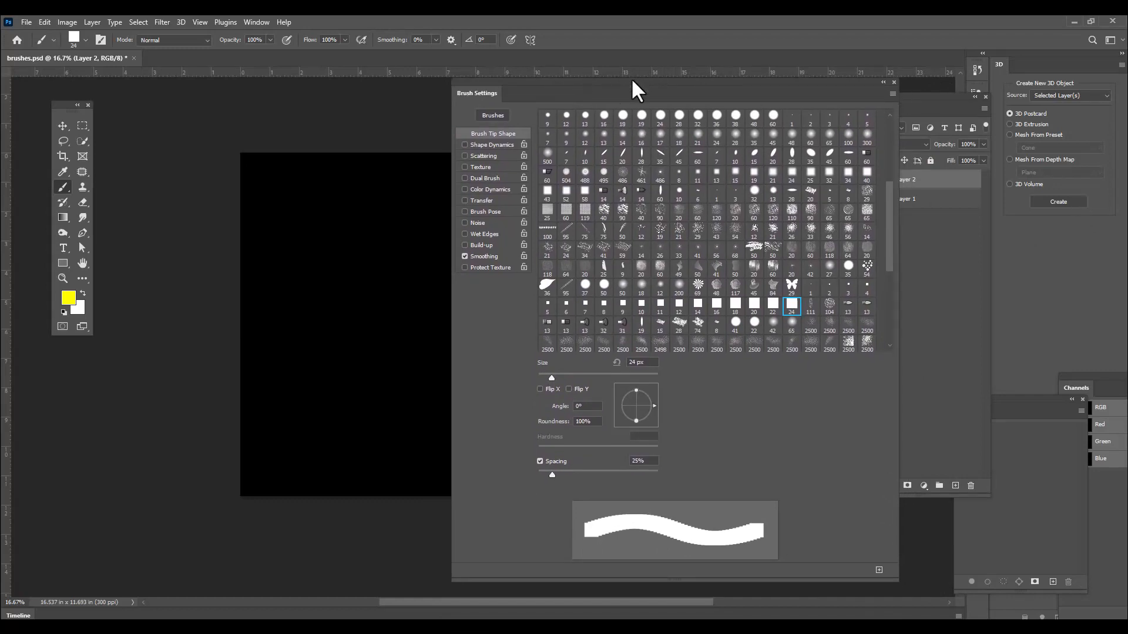
pyautogui.moveTo(656, 82); pyautogui.dragTo(667, 43)
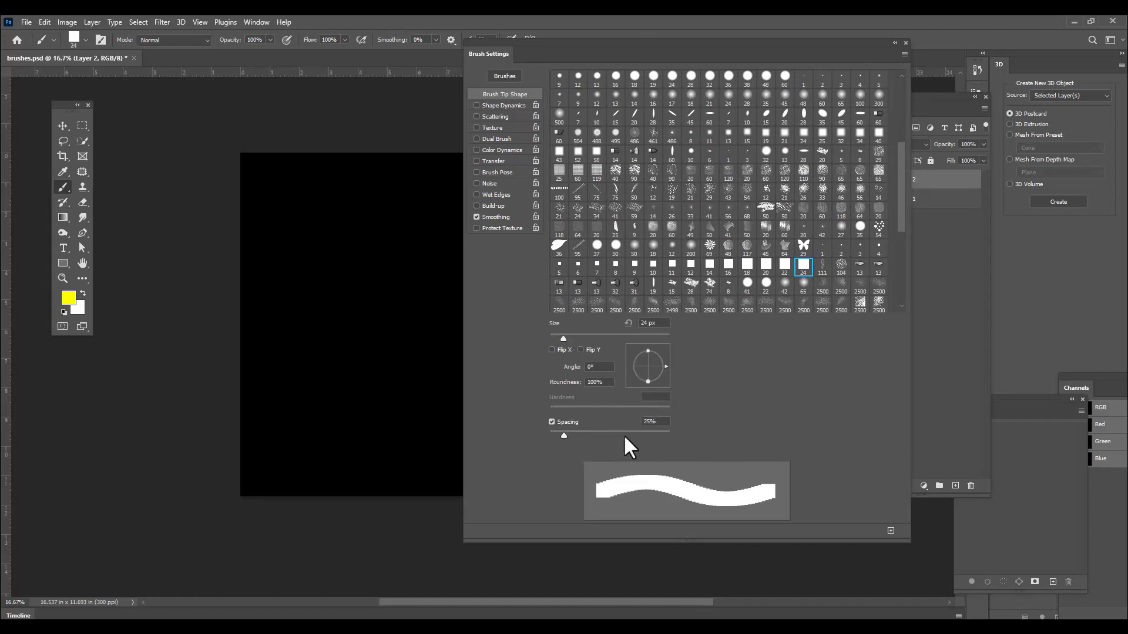
pyautogui.moveTo(643, 52); pyautogui.dragTo(686, 48)
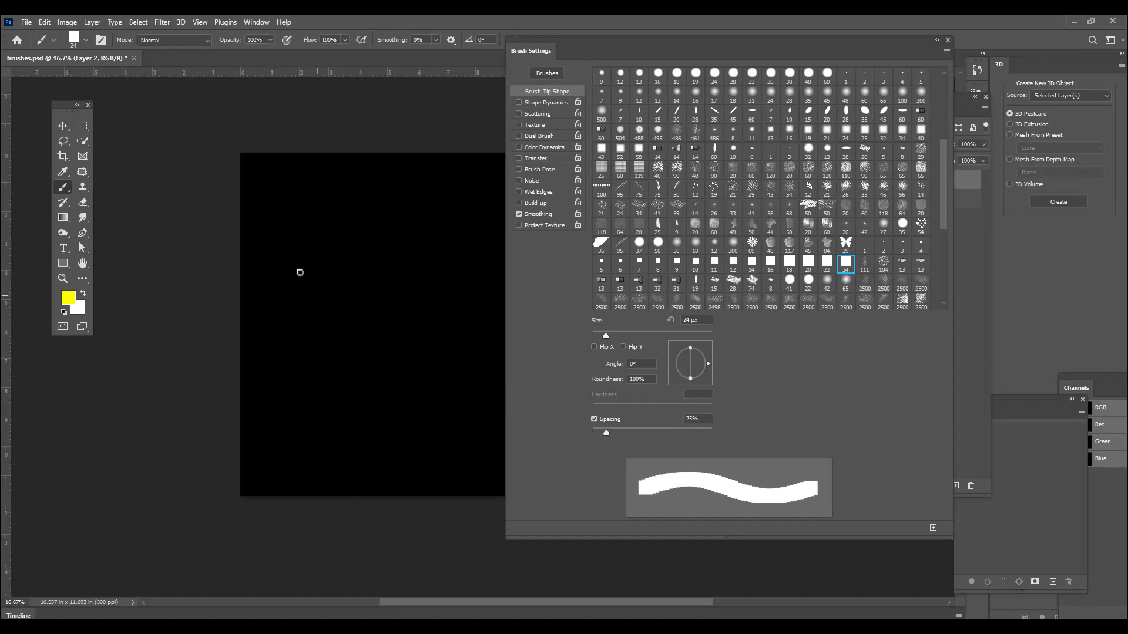
# Set the square brush's spacing to 143%, test it with a vertical dotted yellow line, and undo the line
pyautogui.moveTo(605, 432); pyautogui.dragTo(664, 429)
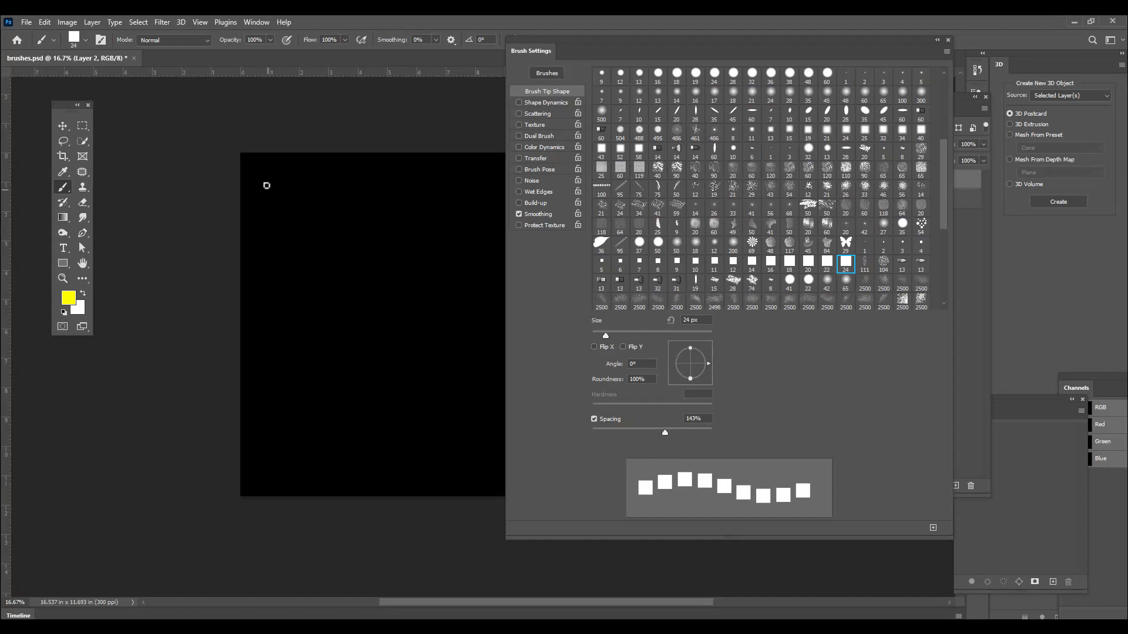
pyautogui.moveTo(265, 155); pyautogui.dragTo(264, 492)
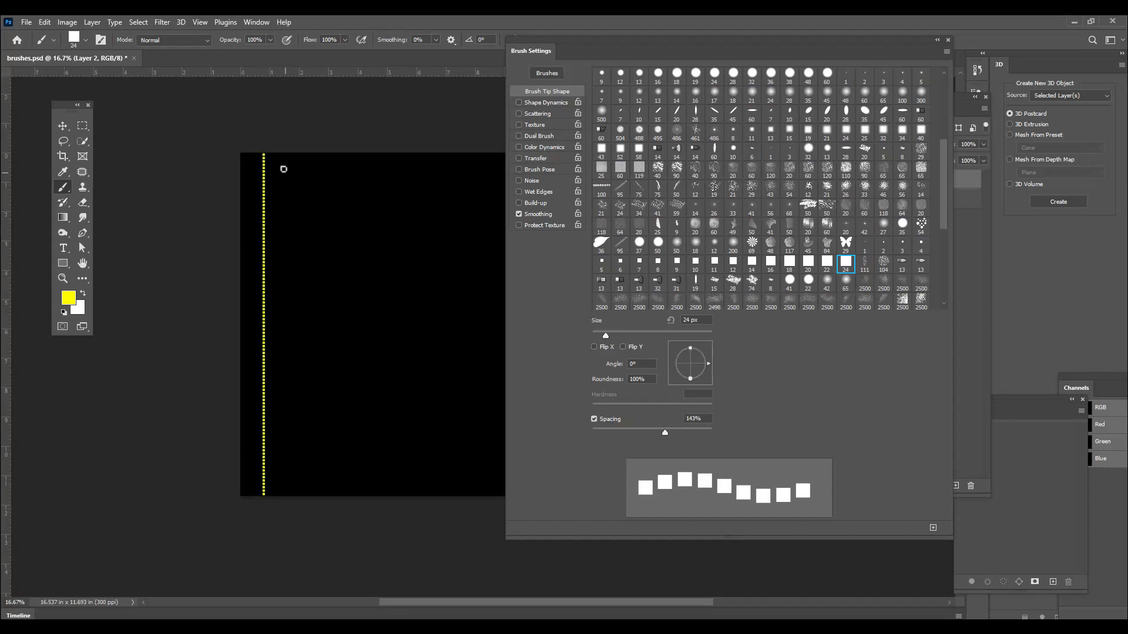
pyautogui.hotkey('ctrl', 'z')
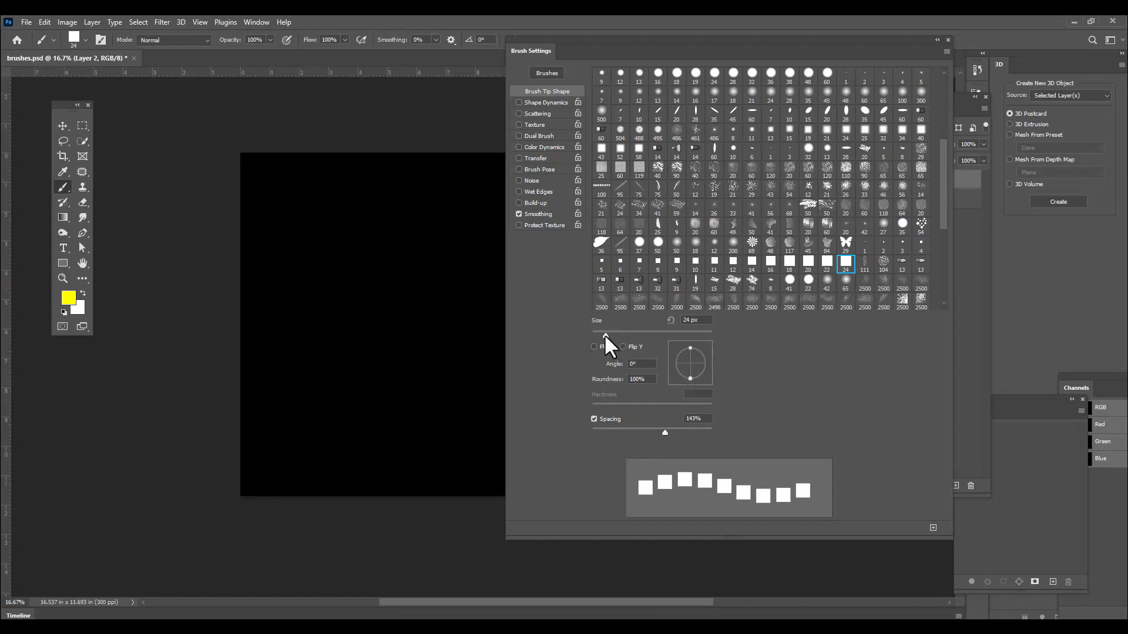
# Set the brush size to 76 px, paint a vertical row of yellow squares beside the canvas's left edge, and undo it
pyautogui.moveTo(606, 336); pyautogui.dragTo(636, 334)
pyautogui.moveTo(270, 143); pyautogui.dragTo(269, 499)
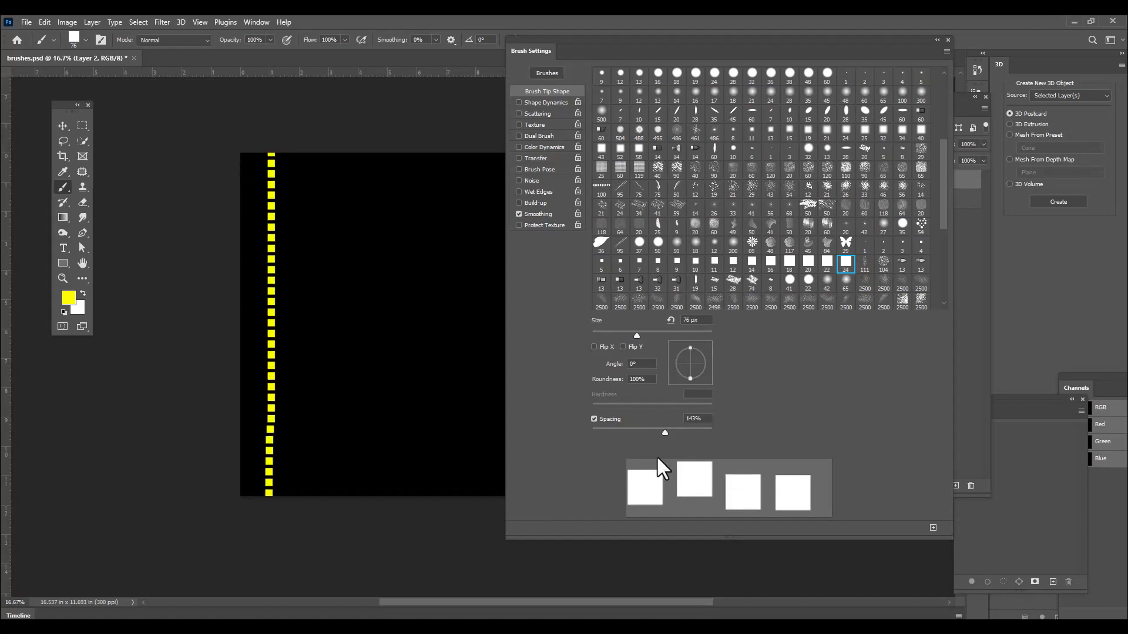
pyautogui.hotkey('ctrl', 'z')
# Enlarge the square brush to 200 px
pyautogui.press(']')
pyautogui.press(']')
pyautogui.press(']')
pyautogui.press(']')
pyautogui.press(']')
pyautogui.press(']')
pyautogui.press(']')
pyautogui.press('[')
pyautogui.press('[')
pyautogui.press(']')
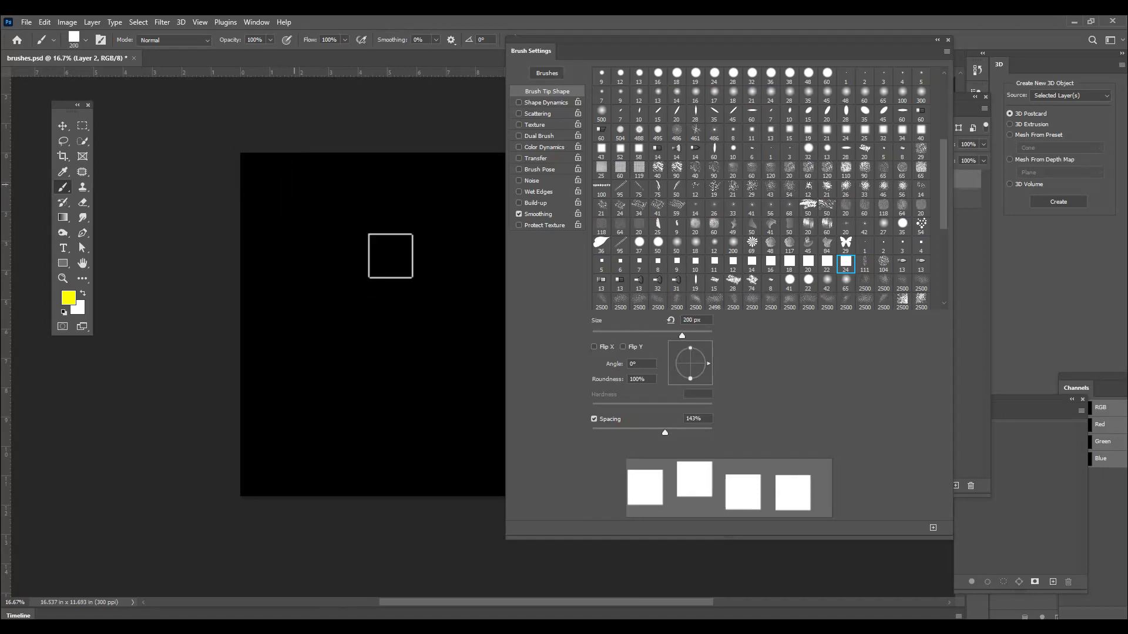
# Set the square brush's angle to 45° and move the Brush Settings panel to uncover most of the canvas
pyautogui.click(644, 364)
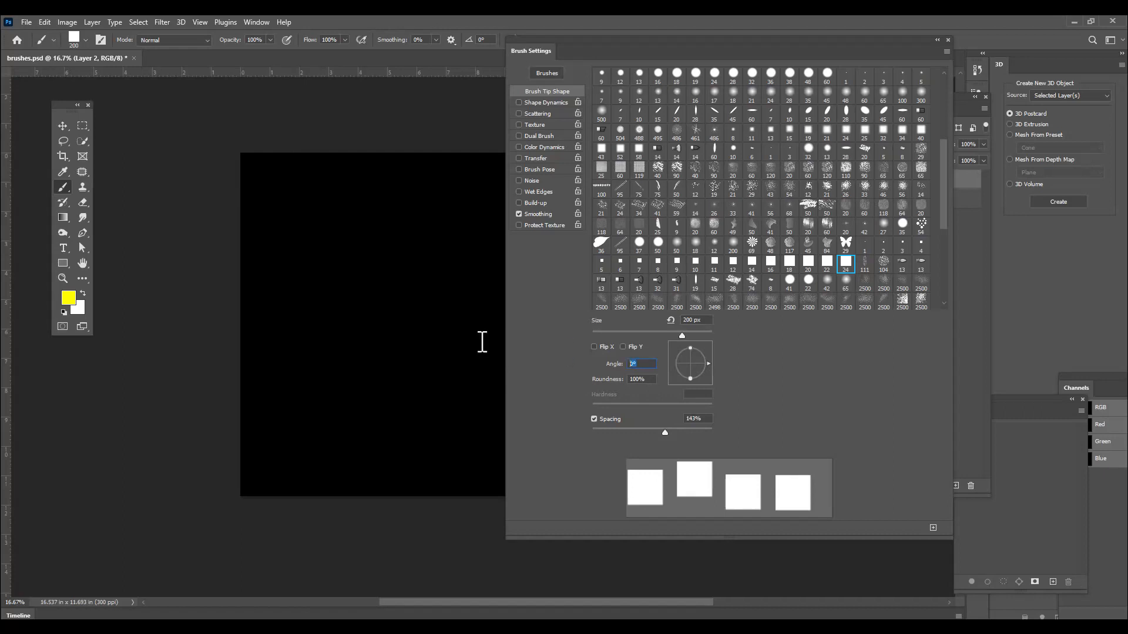
pyautogui.write('45')
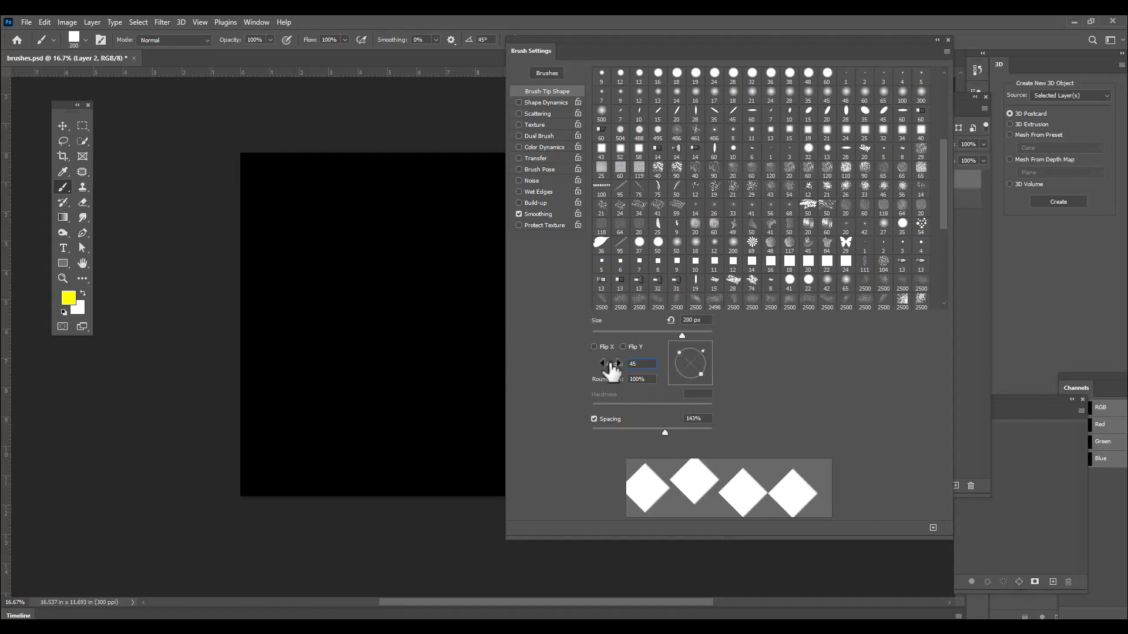
pyautogui.press('Tab')
pyautogui.moveTo(618, 47)
pyautogui.mouseDown()
pyautogui.moveTo(741, 183)
pyautogui.moveTo(760, 250)
pyautogui.mouseUp()
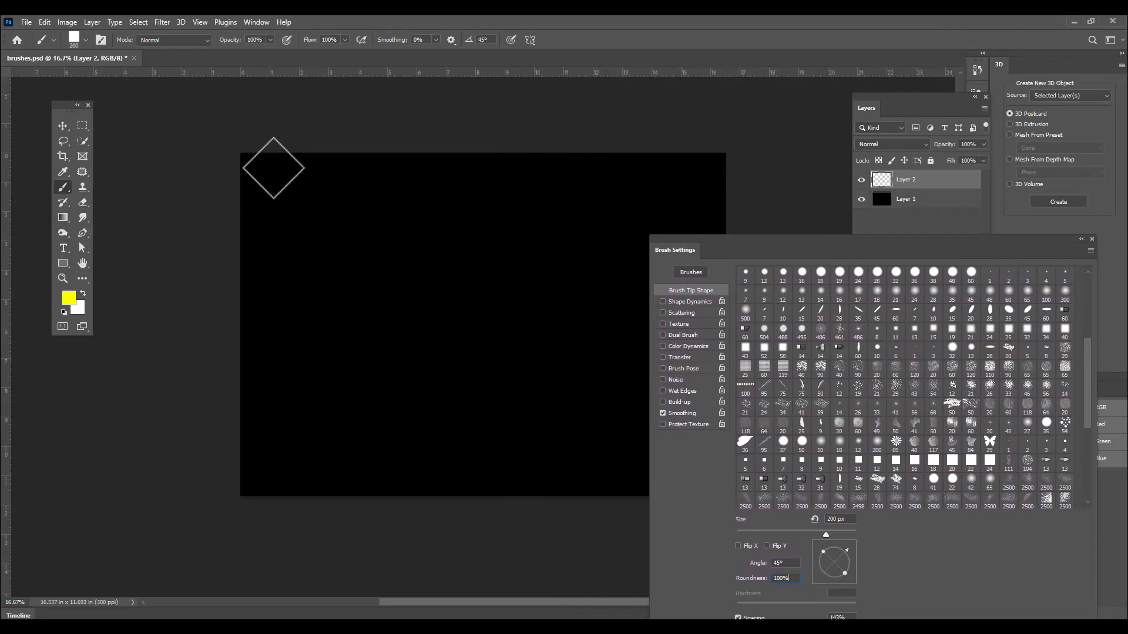
pyautogui.moveTo(713, 237); pyautogui.dragTo(750, 225)
# Reactivate the Brush tool, reduce the diamond brush to 125 px, and move the Brush Settings panel clear of the canvas
pyautogui.click(66, 128)
pyautogui.click(58, 187)
pyautogui.press('[')
pyautogui.press('[')
pyautogui.press('[')
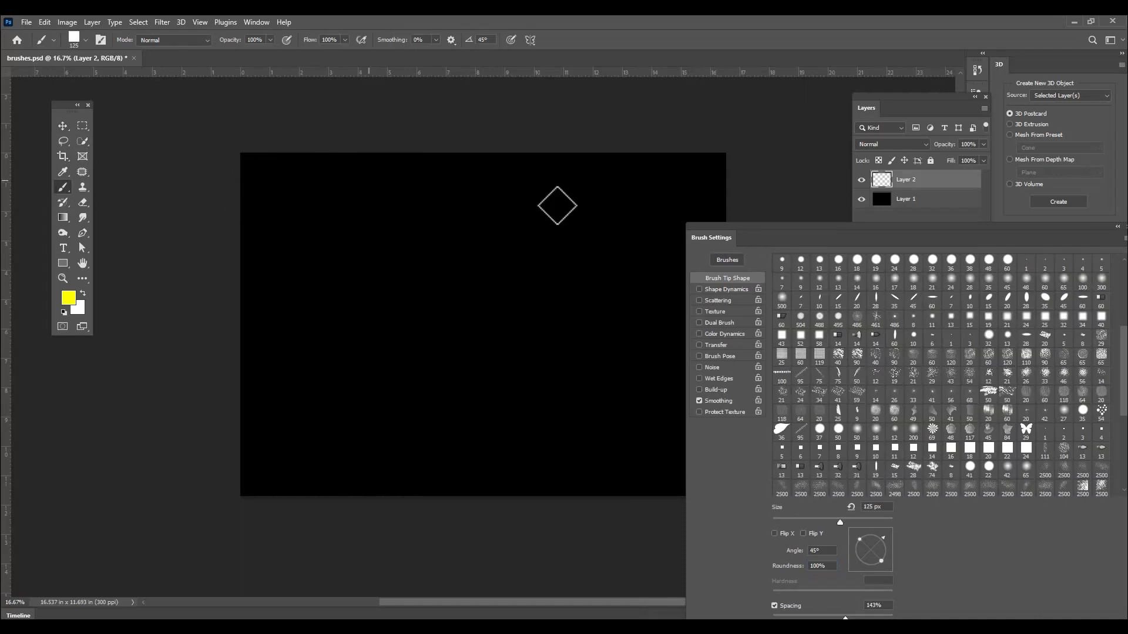
pyautogui.moveTo(717, 223)
pyautogui.mouseDown()
pyautogui.moveTo(759, 237)
pyautogui.moveTo(744, 124)
pyautogui.moveTo(778, 143)
pyautogui.moveTo(809, 199)
pyautogui.moveTo(783, 108)
pyautogui.mouseUp()
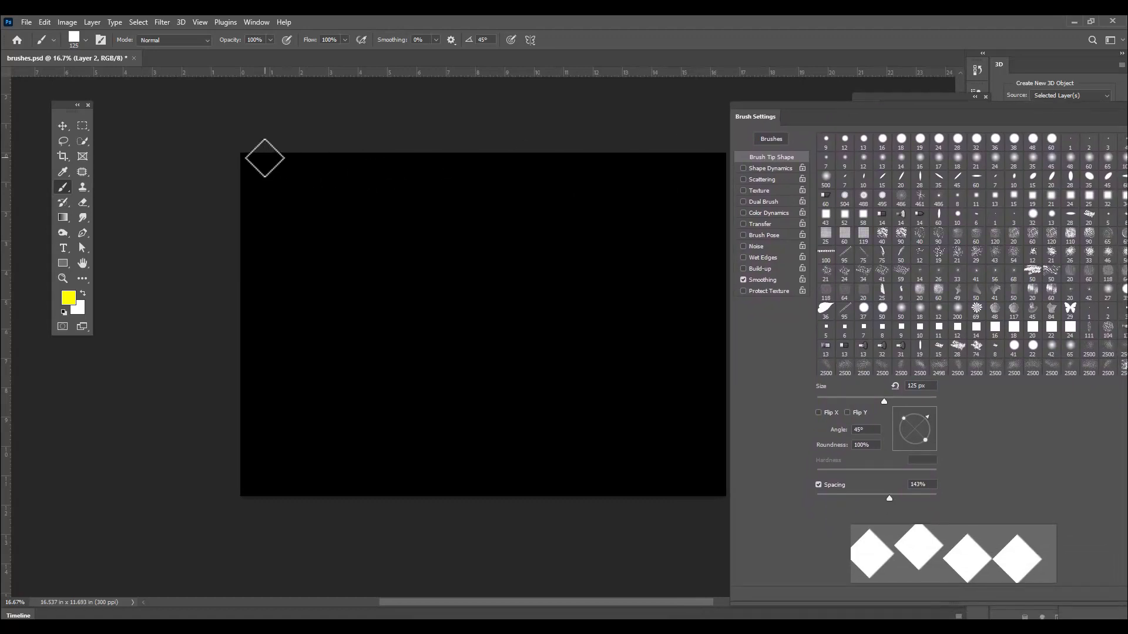
# Set the diamond brush to 80 px with 200% spacing and paint a vertical row of diamonds beside the canvas's left edge
pyautogui.moveTo(254, 154); pyautogui.dragTo(254, 514)
pyautogui.hotkey('ctrl', 'z')
pyautogui.moveTo(890, 497); pyautogui.dragTo(905, 498)
pyautogui.press('[')
pyautogui.press('[')
pyautogui.press('[')
pyautogui.moveTo(255, 156); pyautogui.dragTo(292, 513)
pyautogui.moveTo(766, 103); pyautogui.dragTo(839, 123)
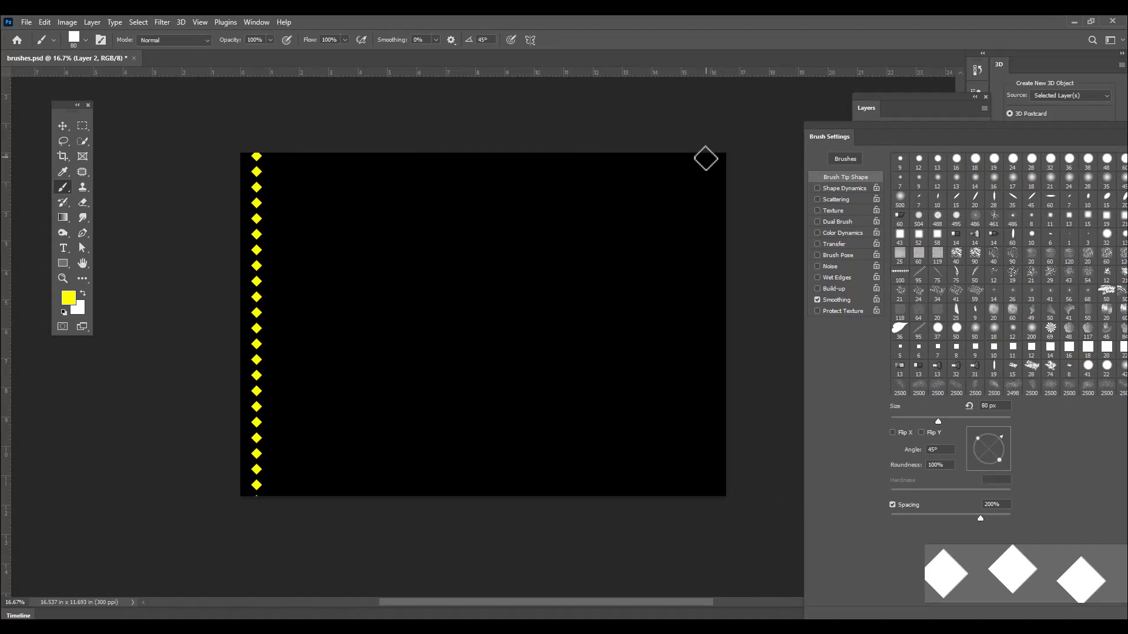
pyautogui.keyDown('shift'); pyautogui.click(707, 157); pyautogui.keyUp('shift')
pyautogui.keyDown('shift'); pyautogui.click(705, 254); pyautogui.keyUp('shift')
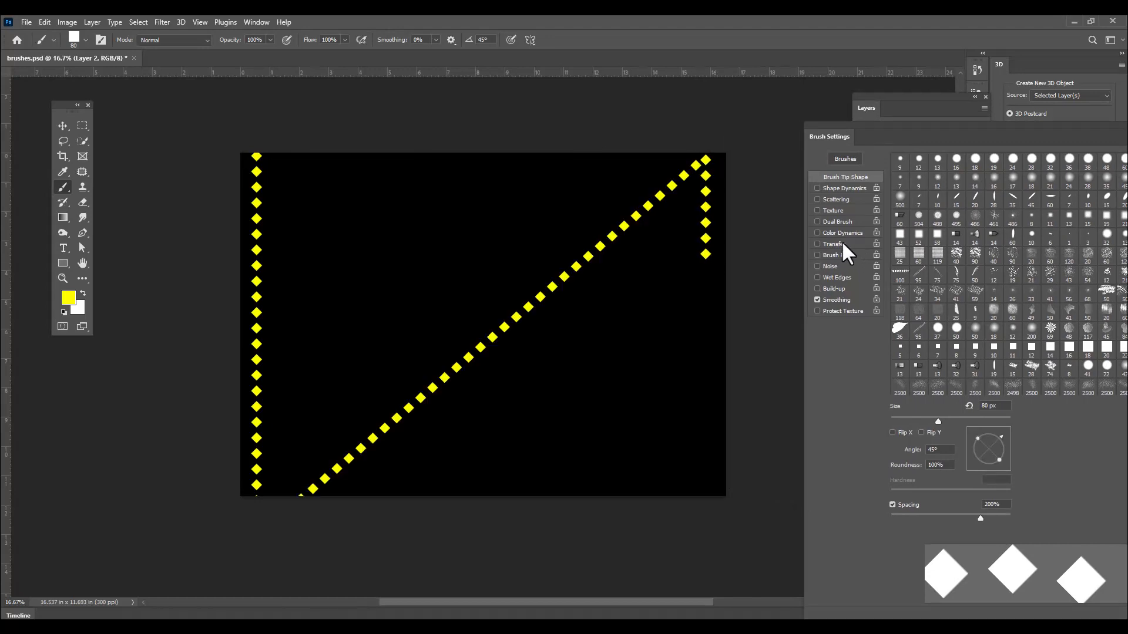
pyautogui.hotkey('ctrl', 'z')
pyautogui.hotkey('ctrl', 'z')
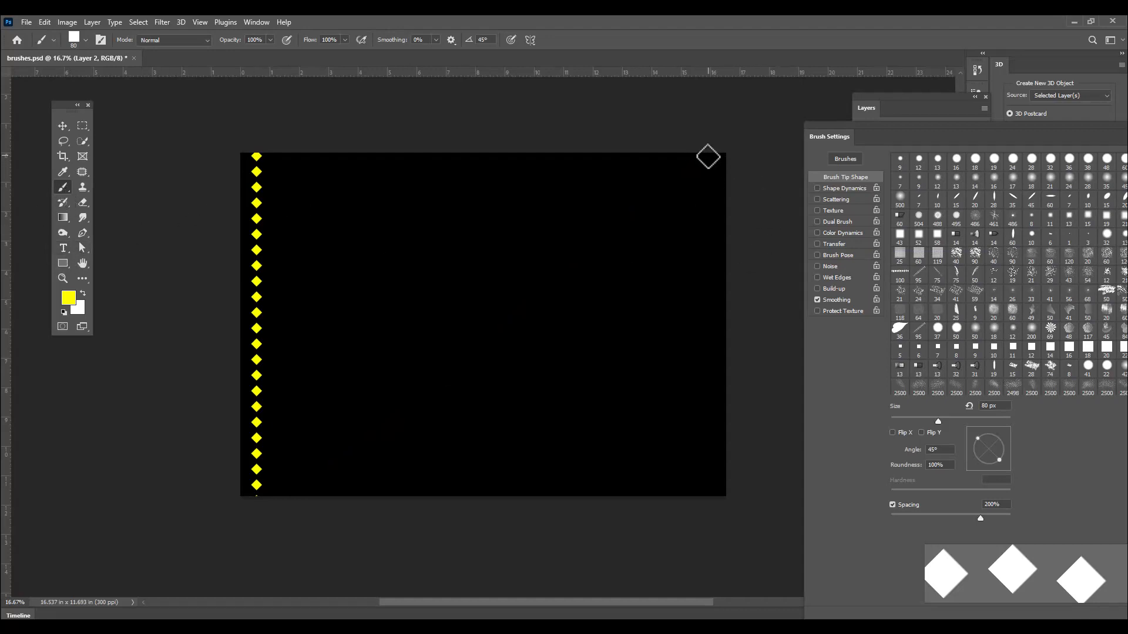
# Paint a matching vertical row of 80 px diamonds beside the canvas's right edge
pyautogui.moveTo(708, 156); pyautogui.dragTo(697, 528)
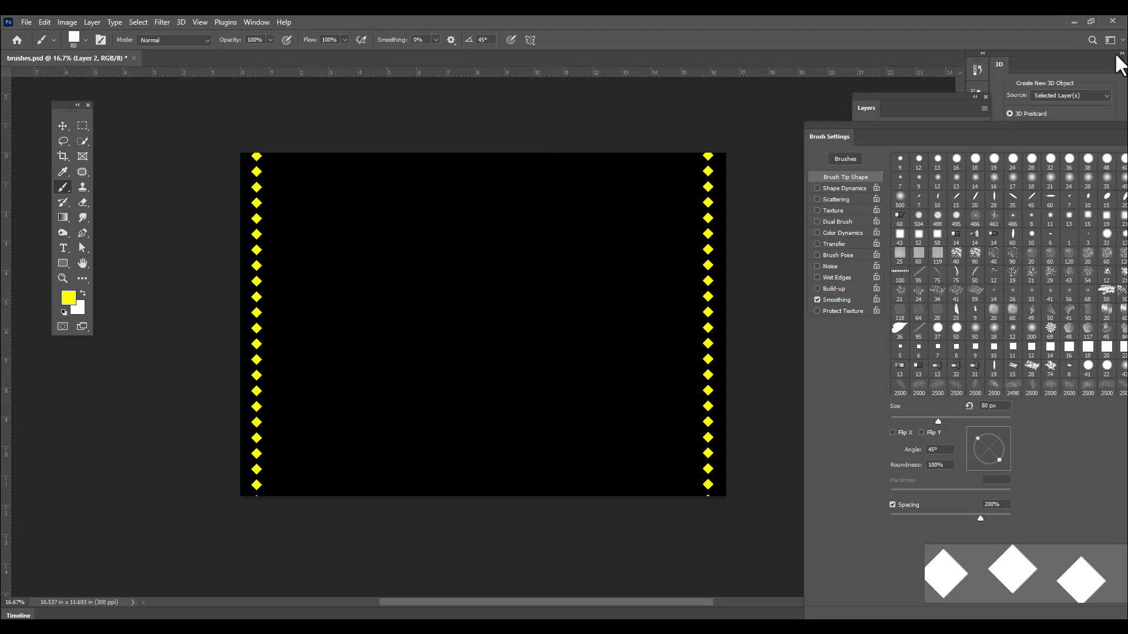
pyautogui.moveTo(855, 121); pyautogui.dragTo(809, 100)
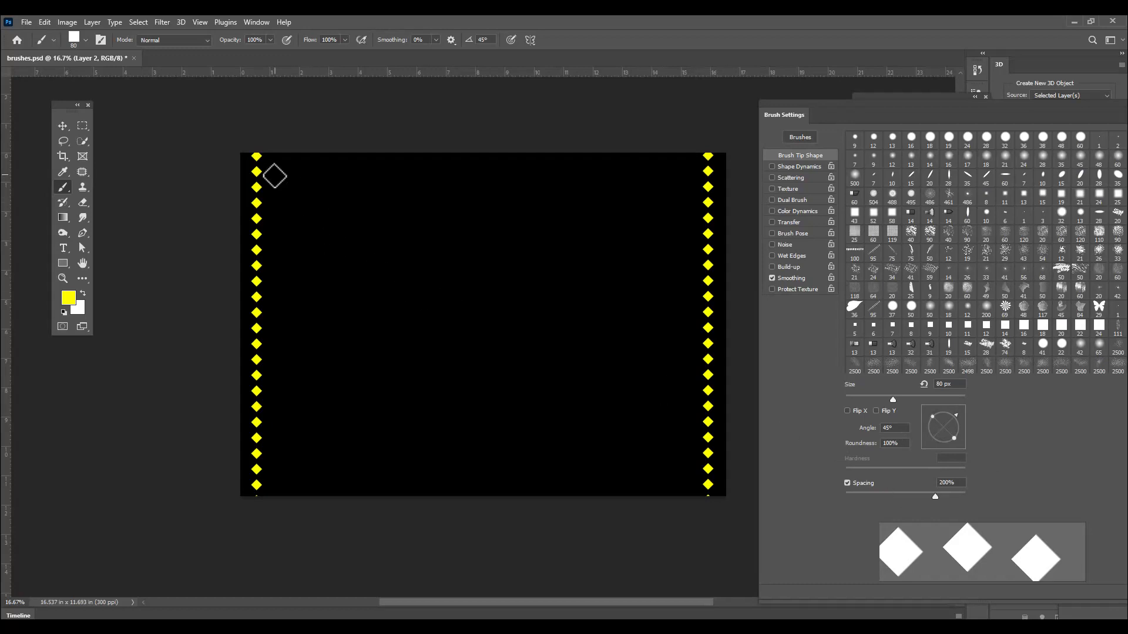
# Reduce the brush to 35 px with 135% spacing and paint a small-diamond row just inside the large left row
pyautogui.press('[')
pyautogui.press('[')
pyautogui.press('[')
pyautogui.press('[')
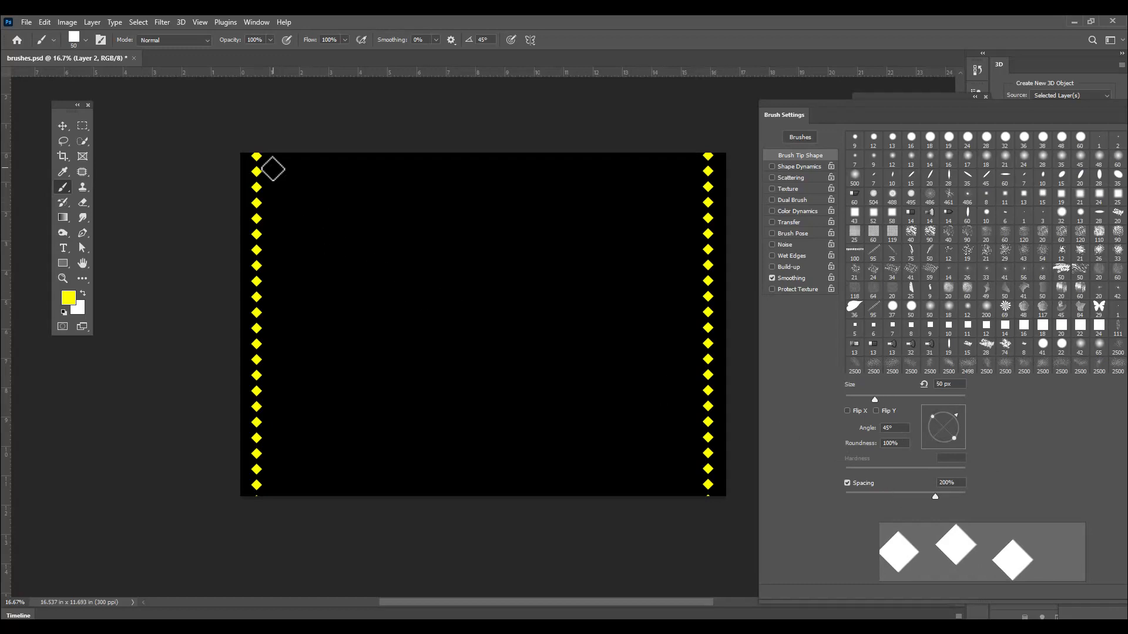
pyautogui.press('[')
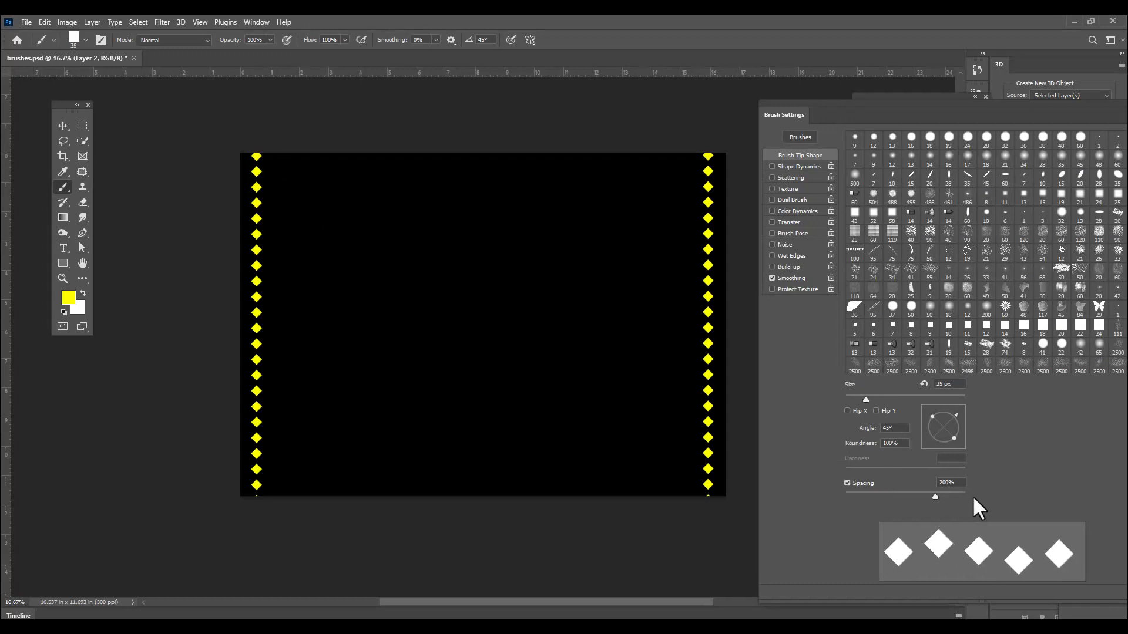
pyautogui.moveTo(935, 495); pyautogui.dragTo(915, 498)
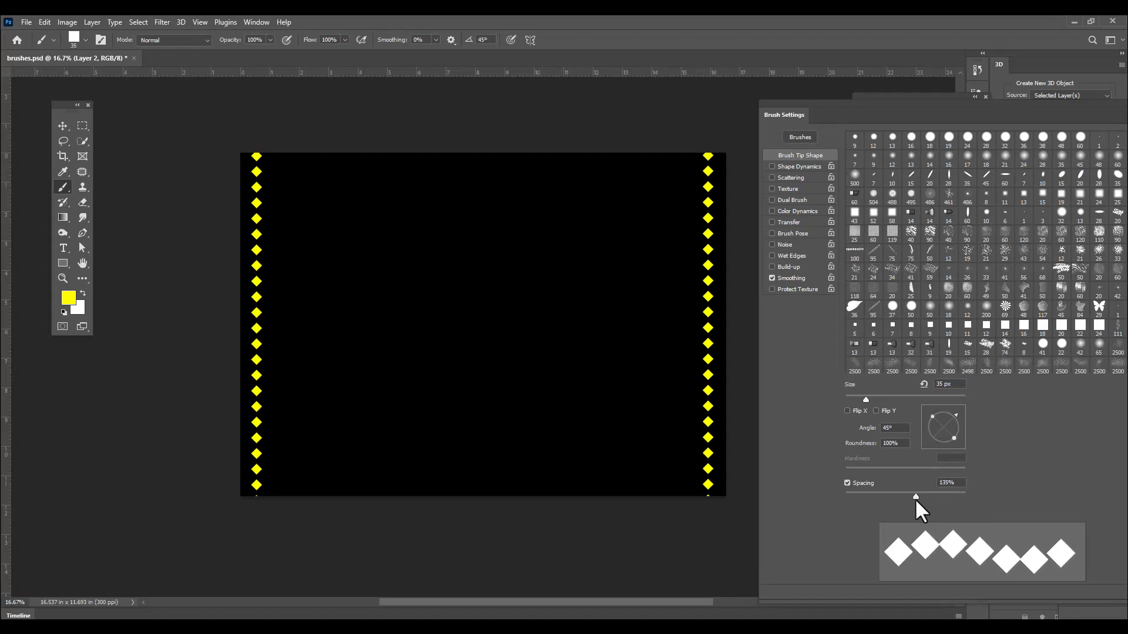
pyautogui.moveTo(267, 155)
pyautogui.mouseDown()
pyautogui.moveTo(267, 318)
pyautogui.moveTo(289, 513)
pyautogui.mouseUp()
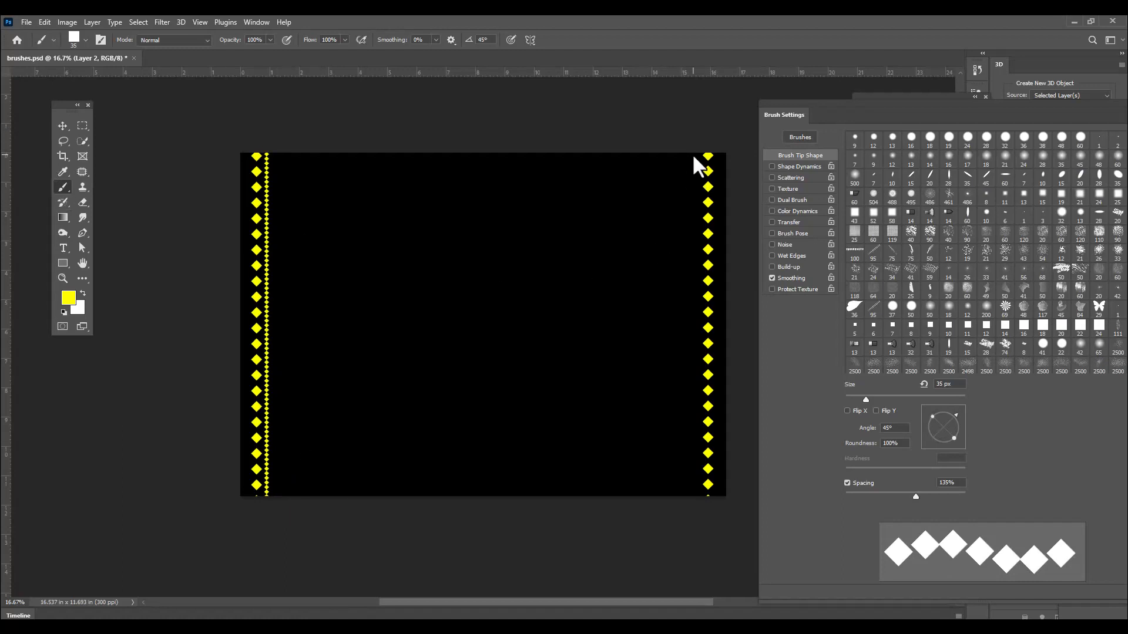
# Paint a matching small-diamond row just inside the large right row, redoing the stroke closer to it
pyautogui.moveTo(693, 155); pyautogui.dragTo(695, 467)
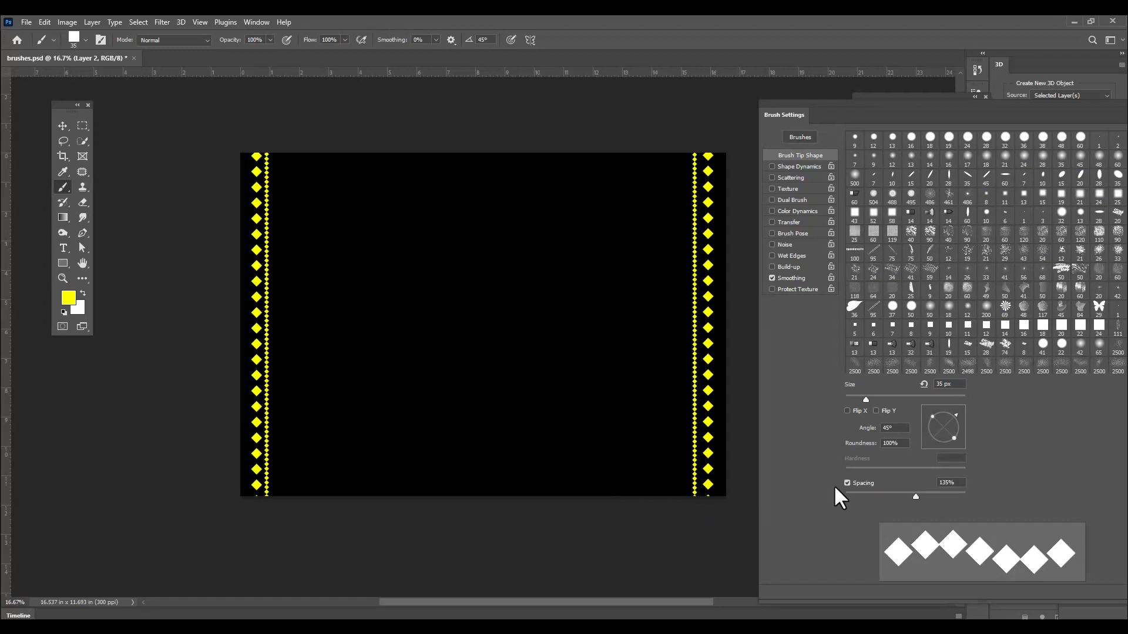
pyautogui.hotkey('ctrl', 'z')
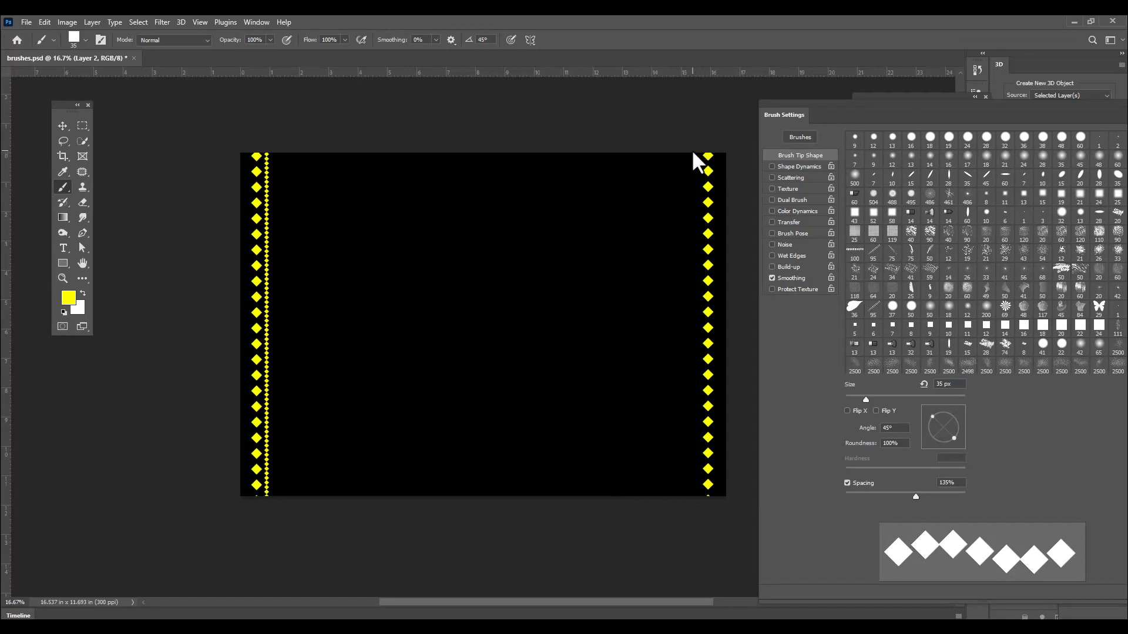
pyautogui.moveTo(696, 153); pyautogui.dragTo(697, 519)
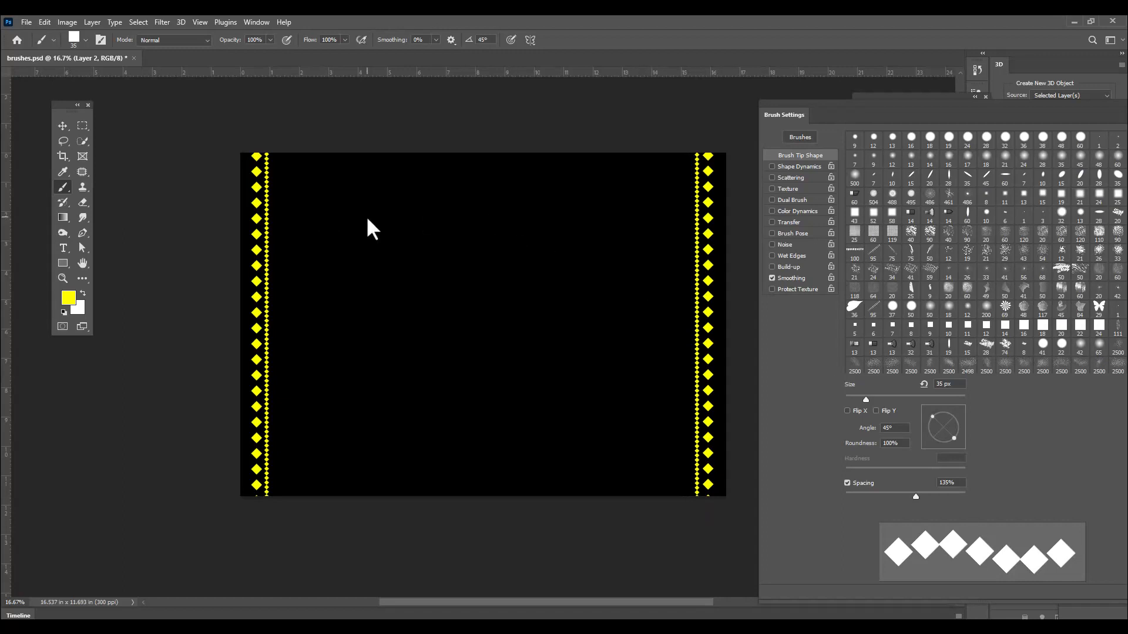
# Enlarge the diamond brush to 150 px
pyautogui.press(']')
pyautogui.press(']')
pyautogui.press(']')
pyautogui.press(']')
pyautogui.press(']')
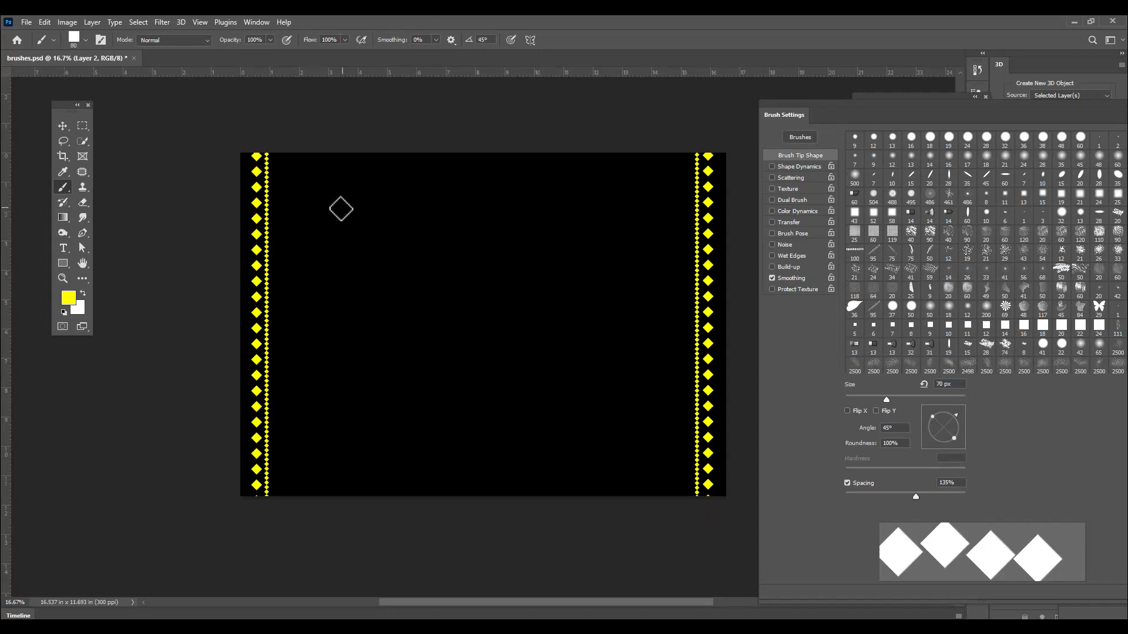
pyautogui.press(']')
pyautogui.press(']')
pyautogui.press(']')
# Set the brush angle to 45° and flatten the tip to 27% roundness
pyautogui.moveTo(932, 415); pyautogui.dragTo(934, 418)
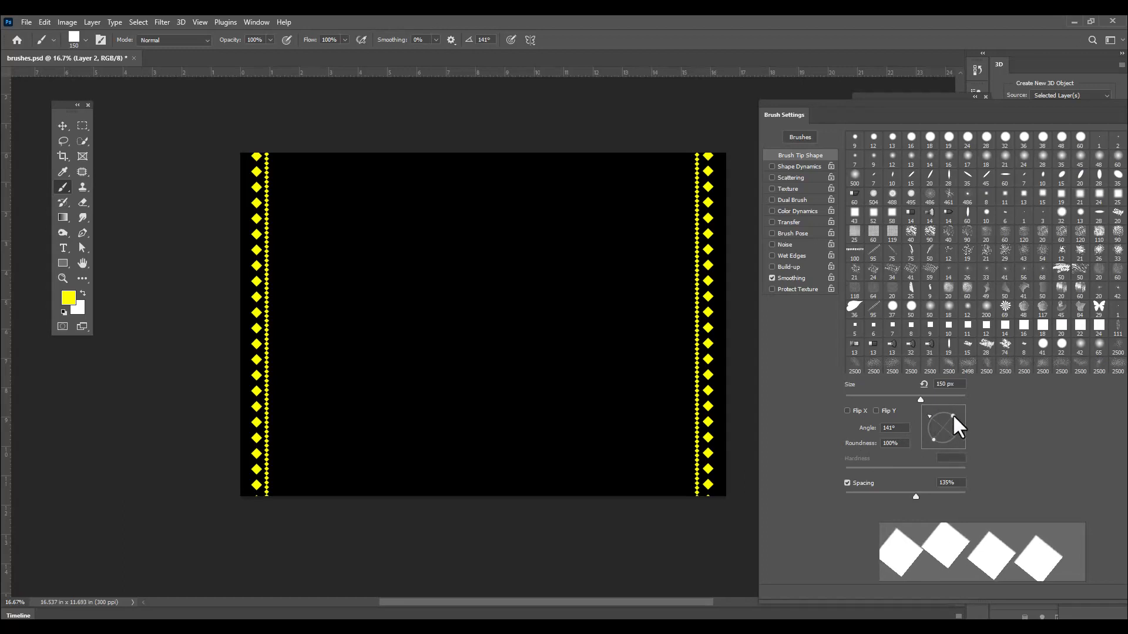
pyautogui.click(883, 428)
pyautogui.moveTo(908, 428); pyautogui.dragTo(827, 428)
pyautogui.write('45')
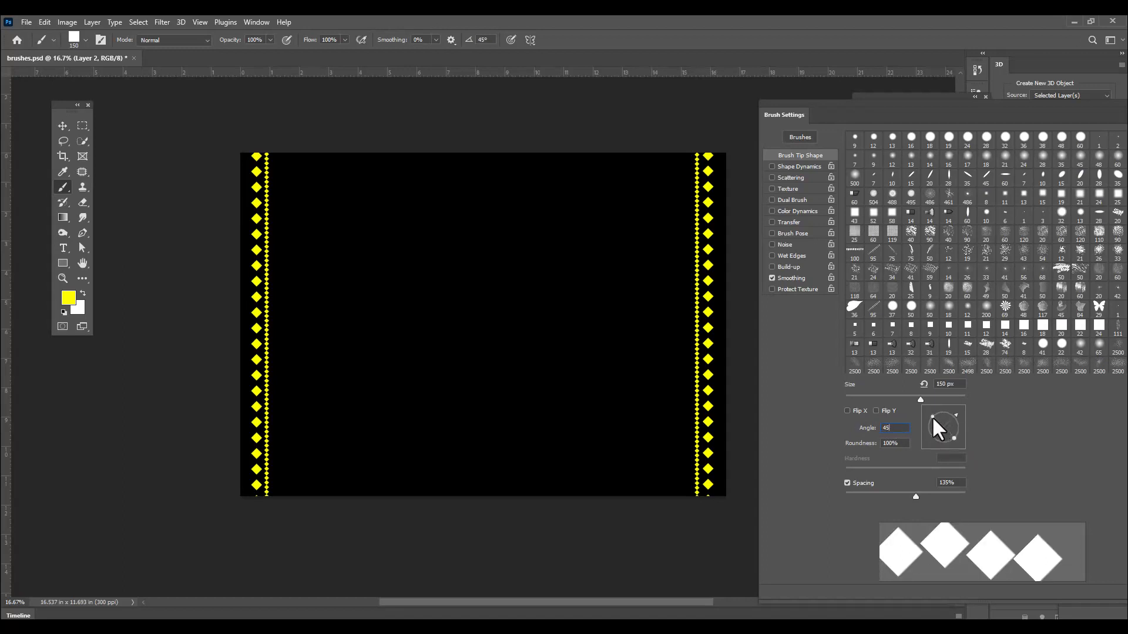
pyautogui.press('Return')
pyautogui.moveTo(931, 415); pyautogui.dragTo(938, 424)
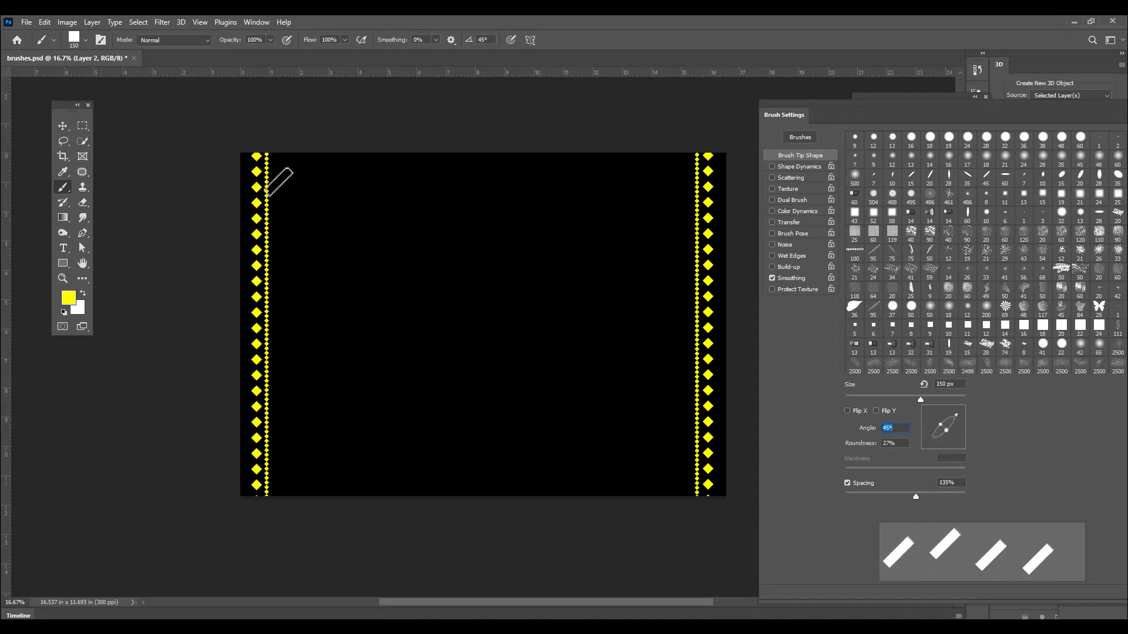
# Paint a vertical row of slanted bars inside the left diamond rows, undo it, and repaint it with 68% spacing
pyautogui.moveTo(277, 156); pyautogui.dragTo(295, 503)
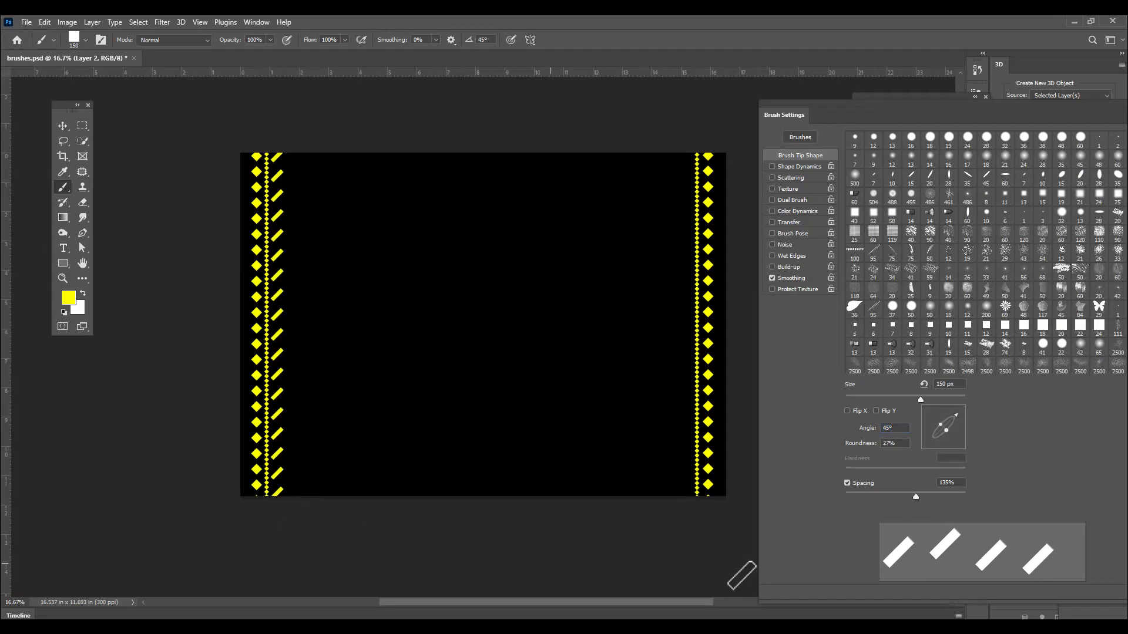
pyautogui.hotkey('ctrl', 'z')
pyautogui.moveTo(915, 496); pyautogui.dragTo(885, 498)
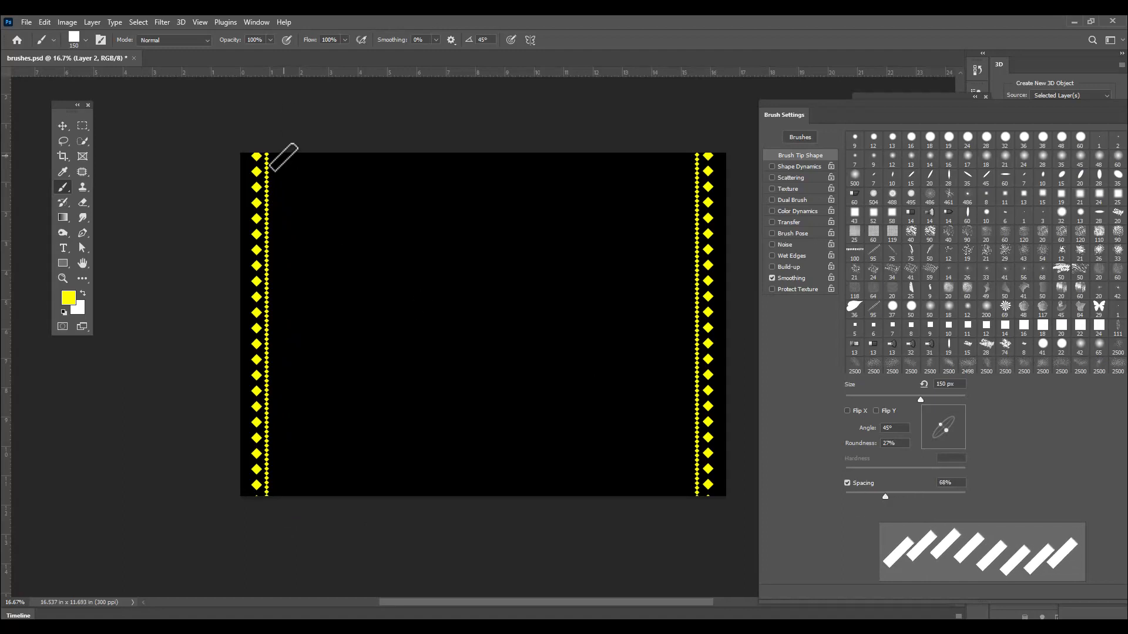
pyautogui.moveTo(279, 154); pyautogui.dragTo(278, 515)
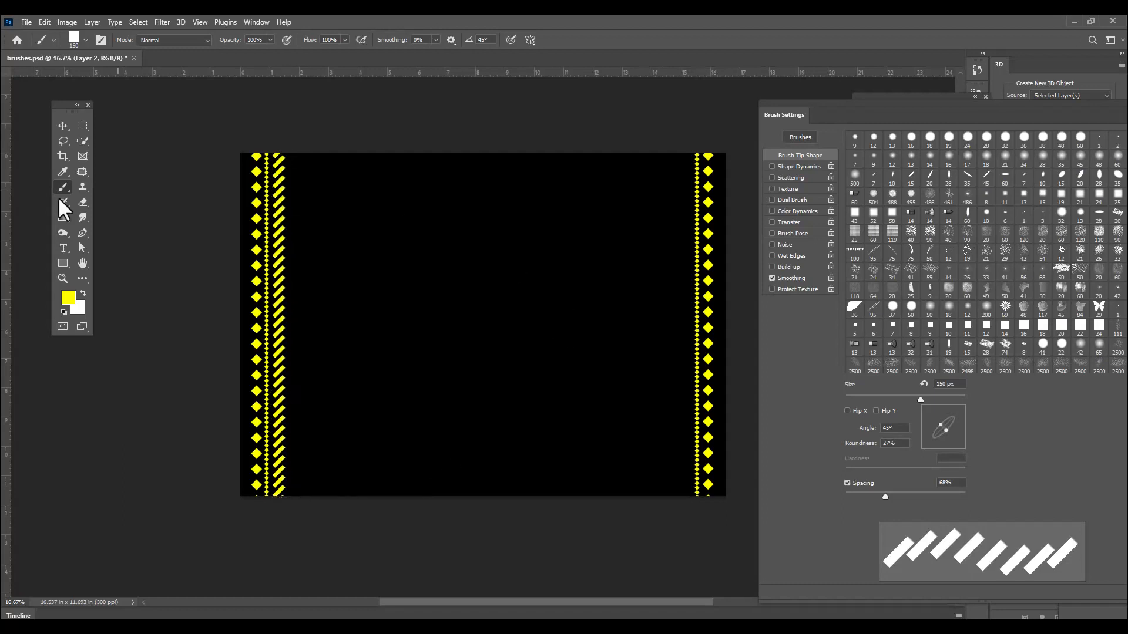
# Set the brush angle to -45° and paint a mirrored row of slanted bars inside the right diamond rows
pyautogui.click(886, 429)
pyautogui.write('-45')
pyautogui.press('Return')
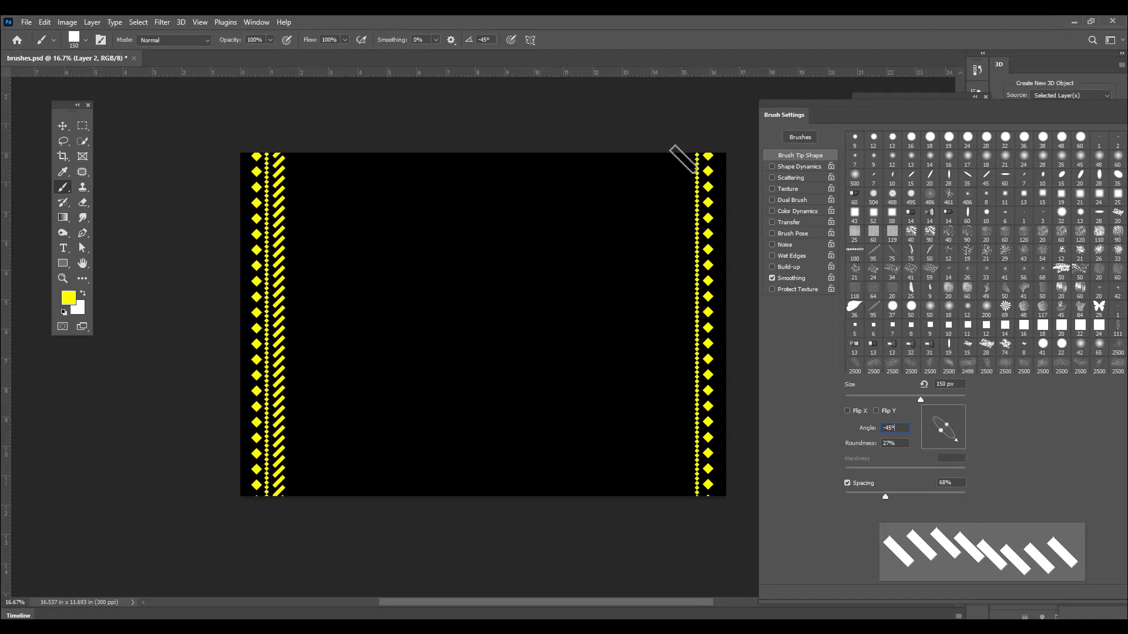
pyautogui.moveTo(683, 160); pyautogui.dragTo(685, 526)
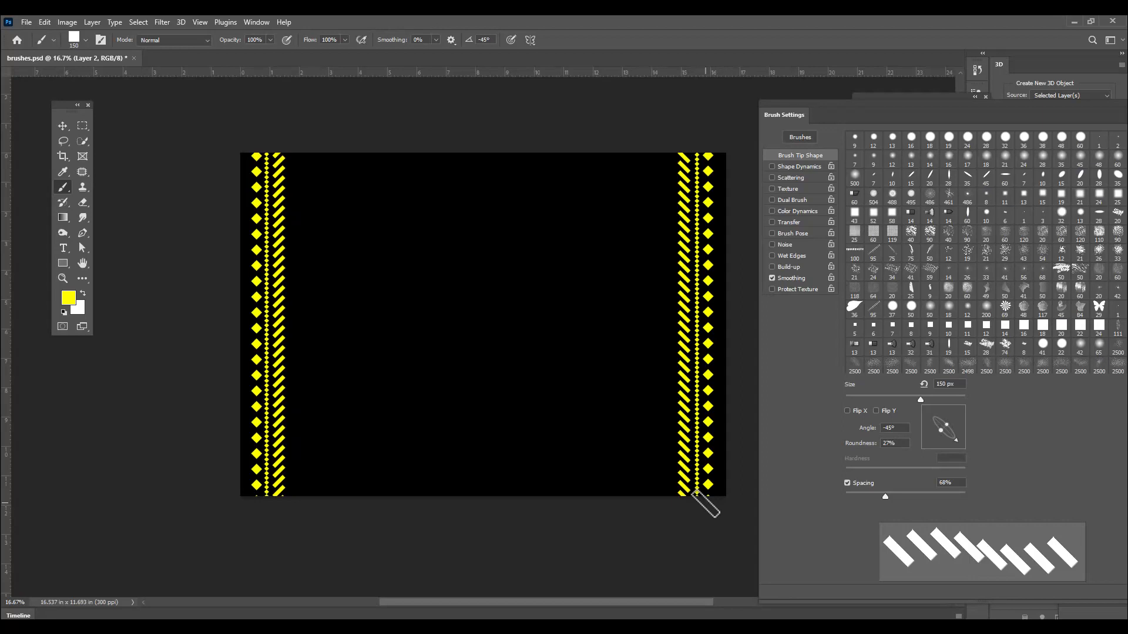
# Choose the 123 px hard round brush tip and set its spacing to 171%
pyautogui.scroll(3, 1052, 244)
pyautogui.scroll(5, 964, 235)
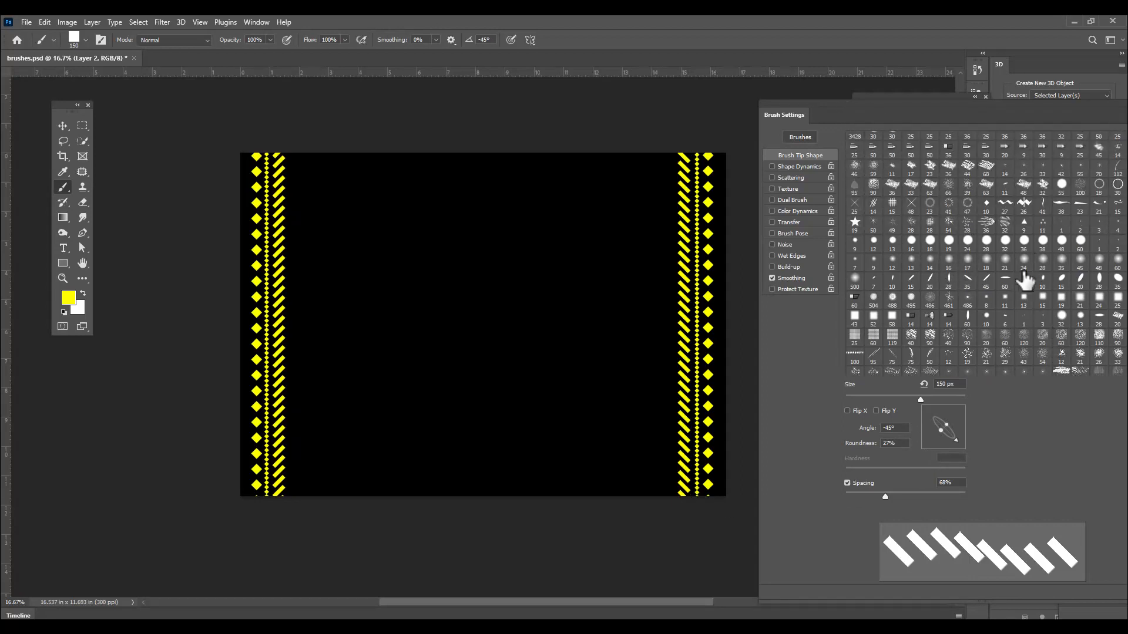
pyautogui.scroll(2, 986, 187)
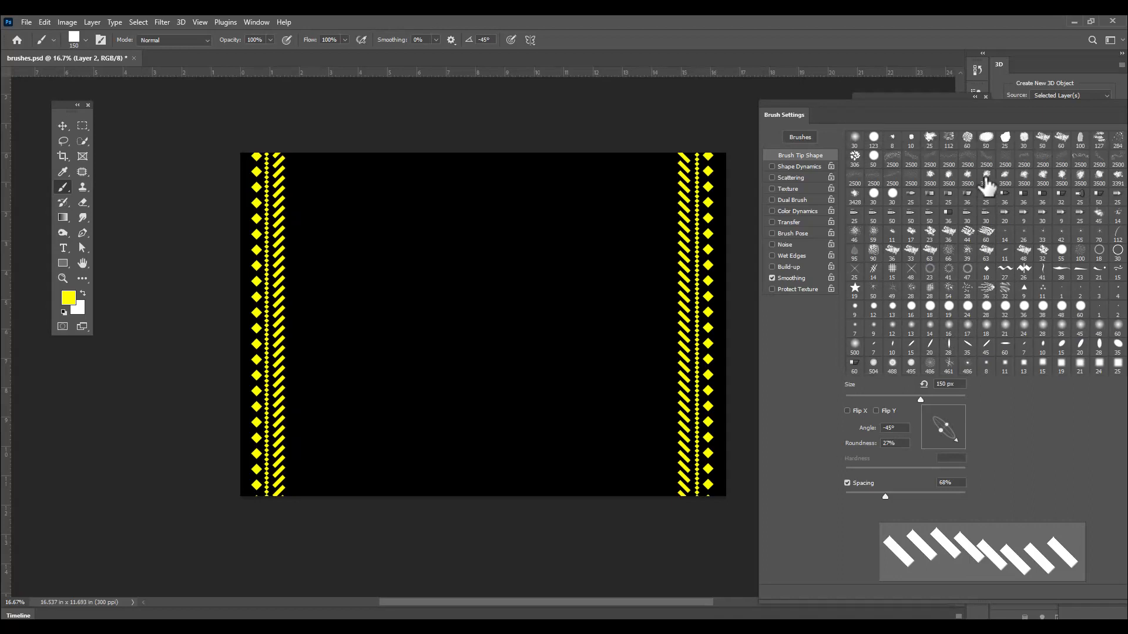
pyautogui.click(874, 139)
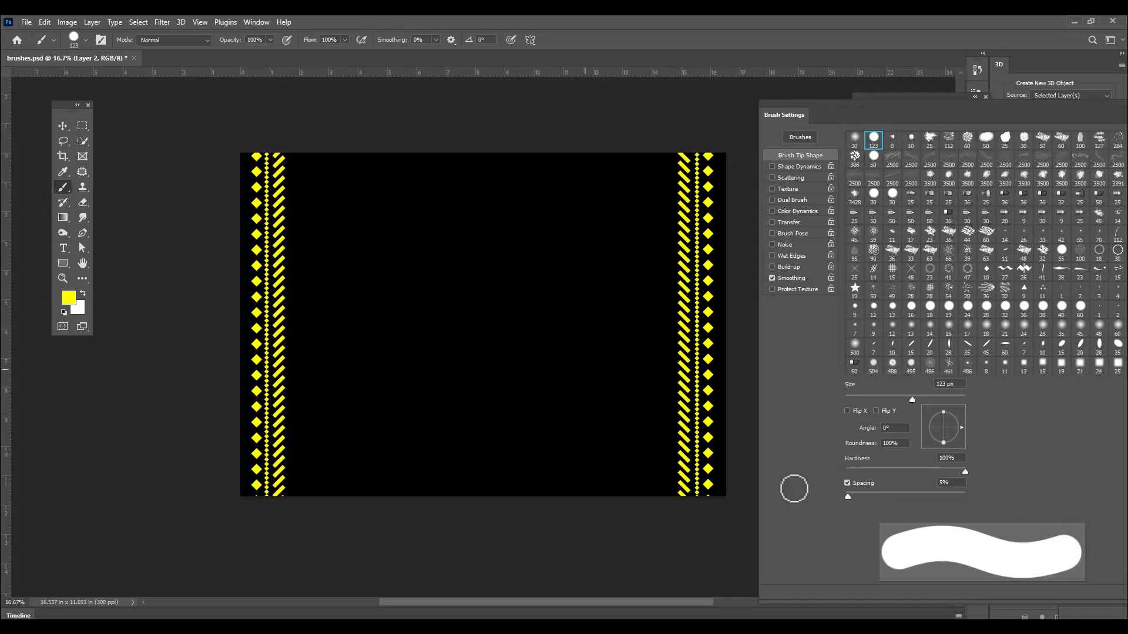
pyautogui.moveTo(849, 496); pyautogui.dragTo(925, 503)
# Reduce the round brush to 60 px and paint a vertical row of dots inside the left slanted bars
pyautogui.press('[')
pyautogui.press('[')
pyautogui.press('[')
pyautogui.press('[')
pyautogui.press('[')
pyautogui.press('[')
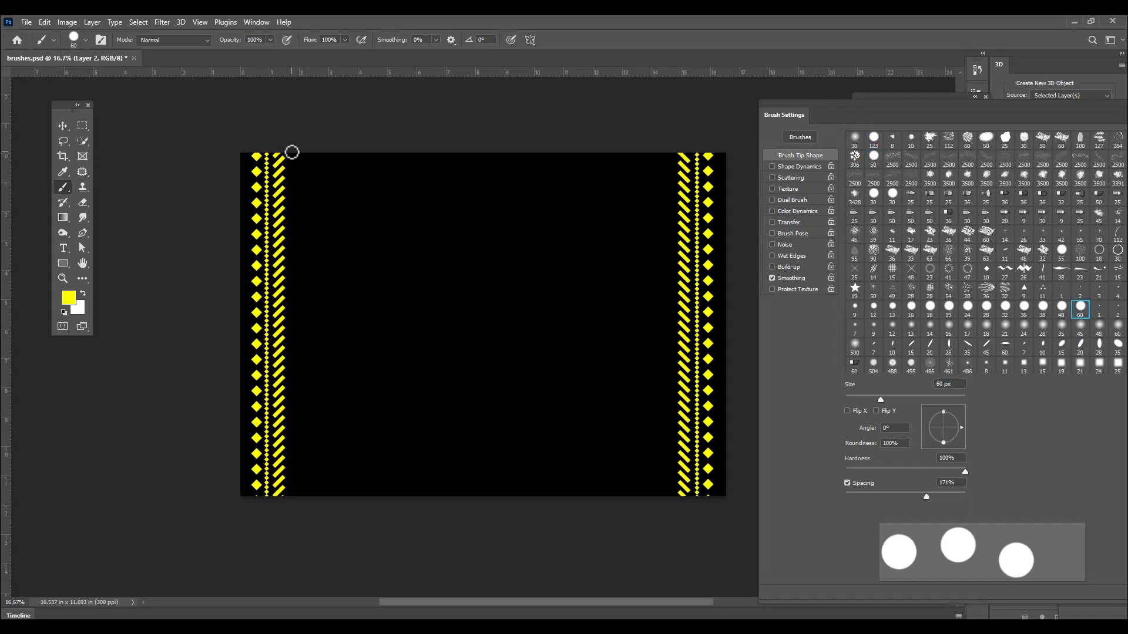
pyautogui.moveTo(294, 156); pyautogui.dragTo(342, 536)
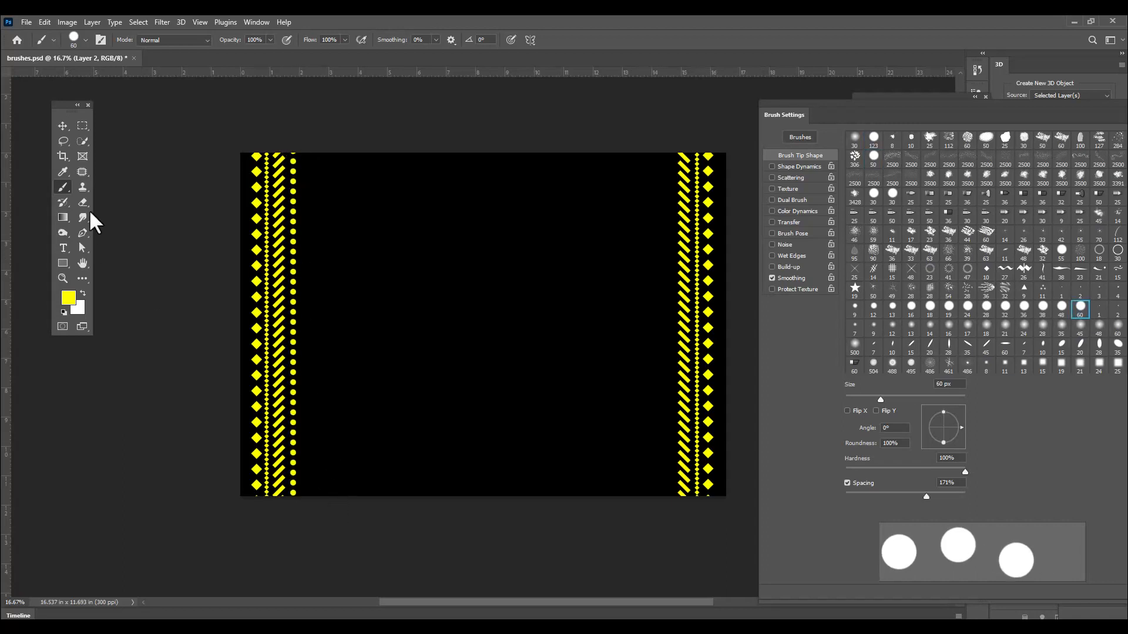
# Paint a matching row of dots inside the right slanted bars, redoing the stroke closer to them
pyautogui.moveTo(668, 151); pyautogui.dragTo(668, 530)
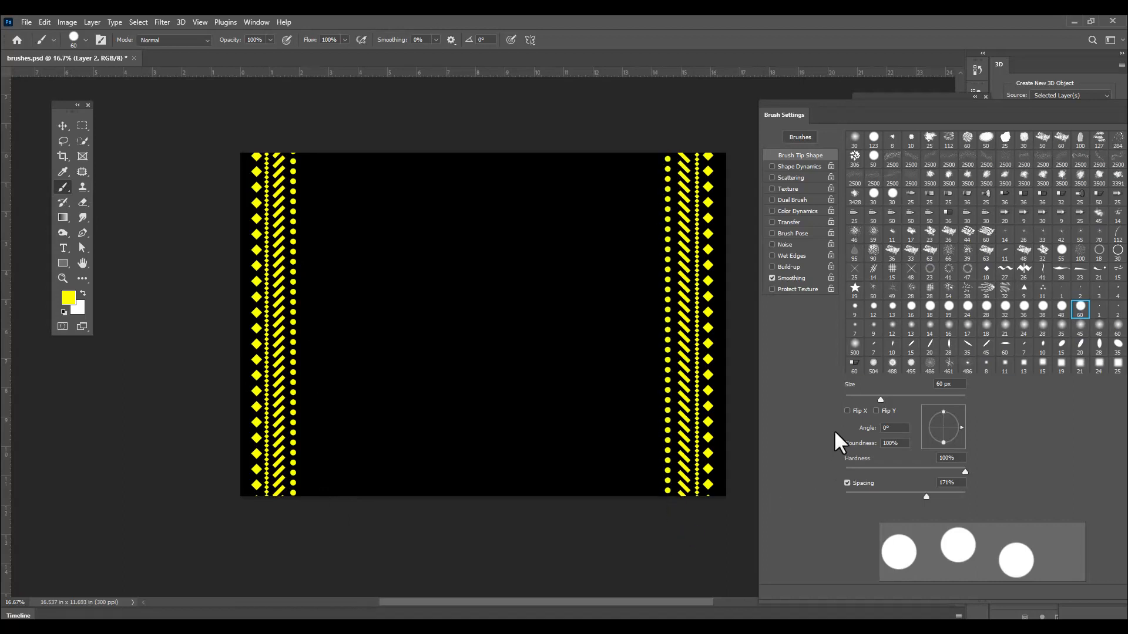
pyautogui.hotkey('ctrl', 'z')
pyautogui.moveTo(670, 152); pyautogui.dragTo(668, 532)
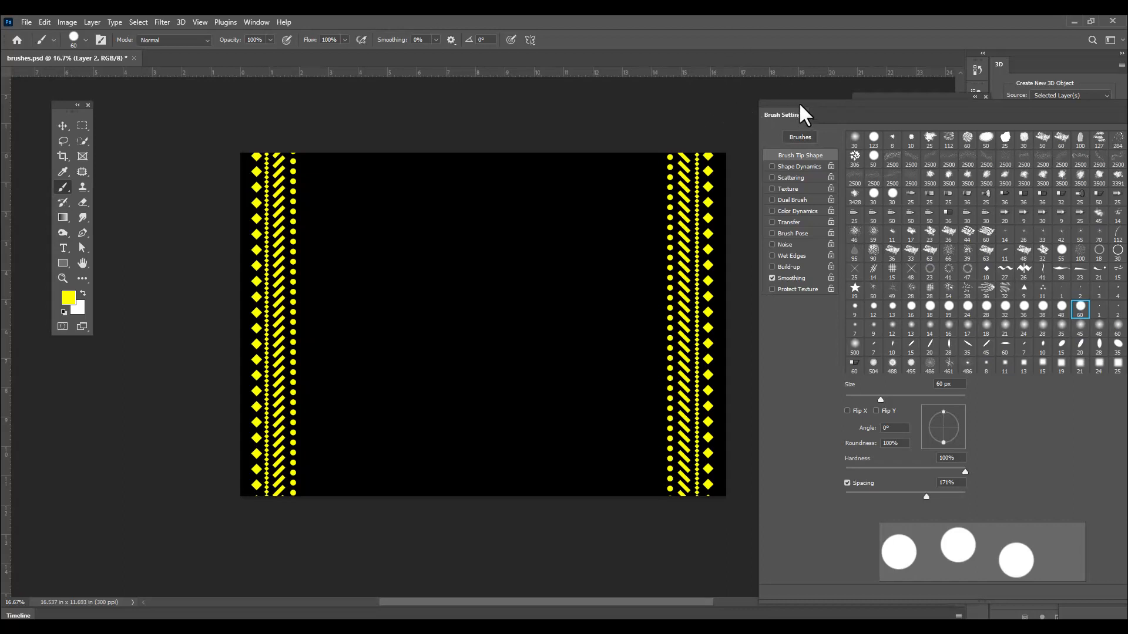
# Move the Brush Settings panel so its full width is accessible and choose the 24 px square brush tip
pyautogui.moveTo(799, 104); pyautogui.dragTo(747, 97)
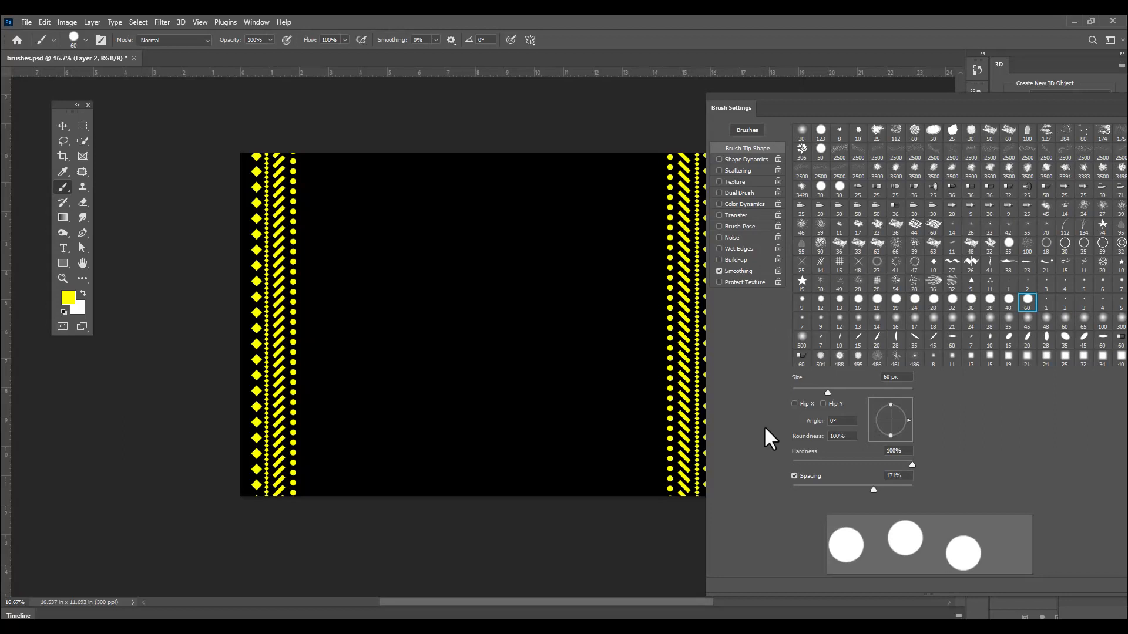
pyautogui.moveTo(794, 91); pyautogui.dragTo(716, 93)
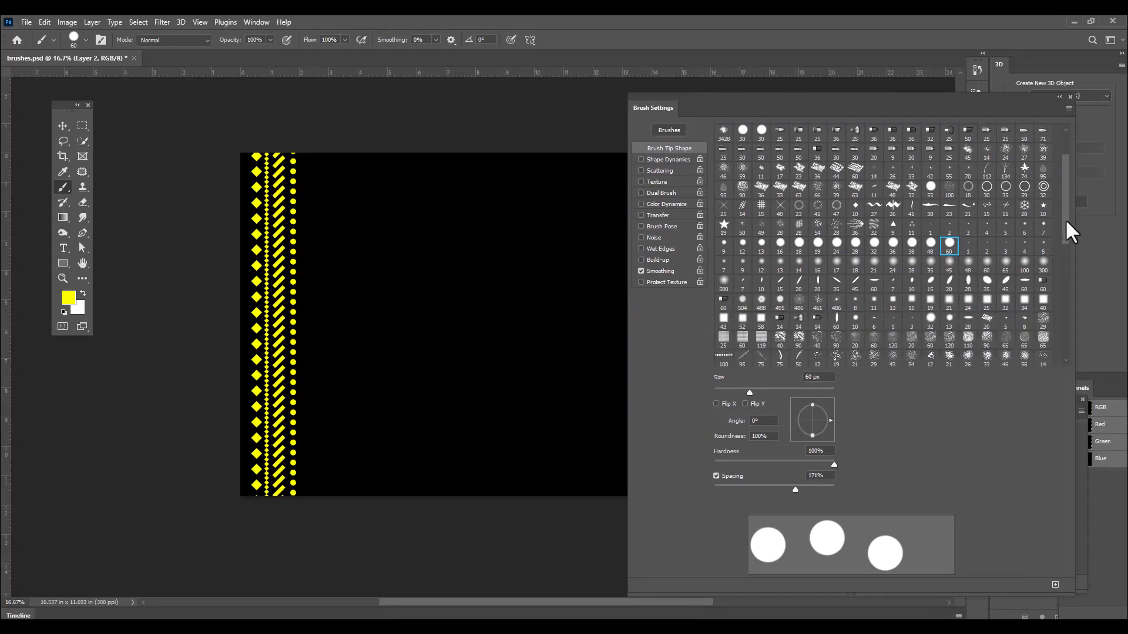
pyautogui.moveTo(1066, 221); pyautogui.dragTo(1066, 267)
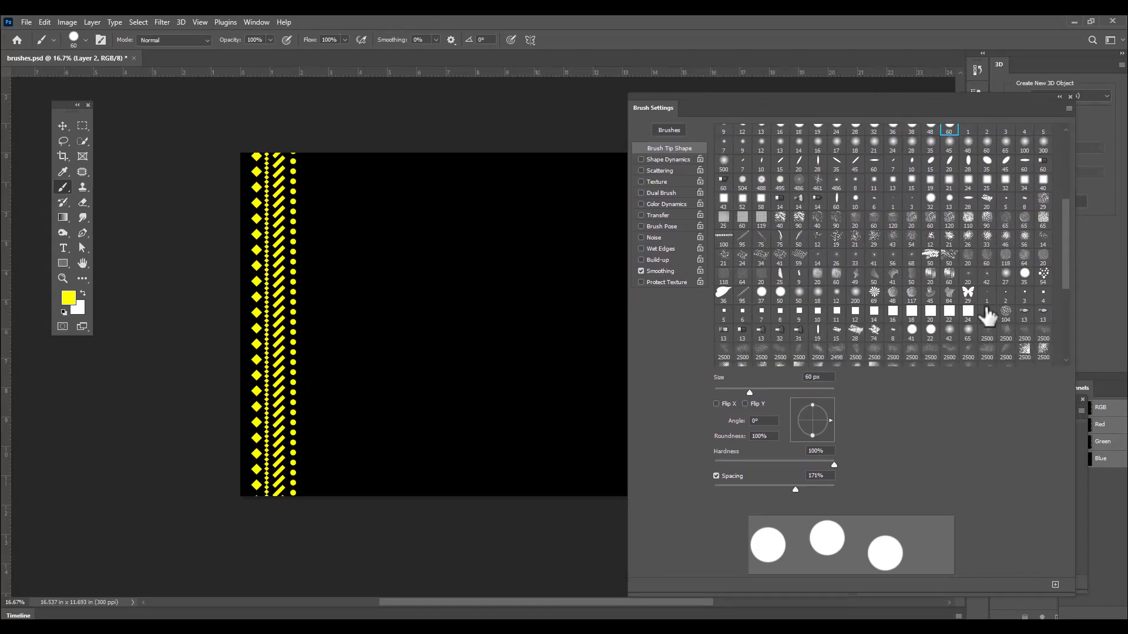
pyautogui.click(968, 311)
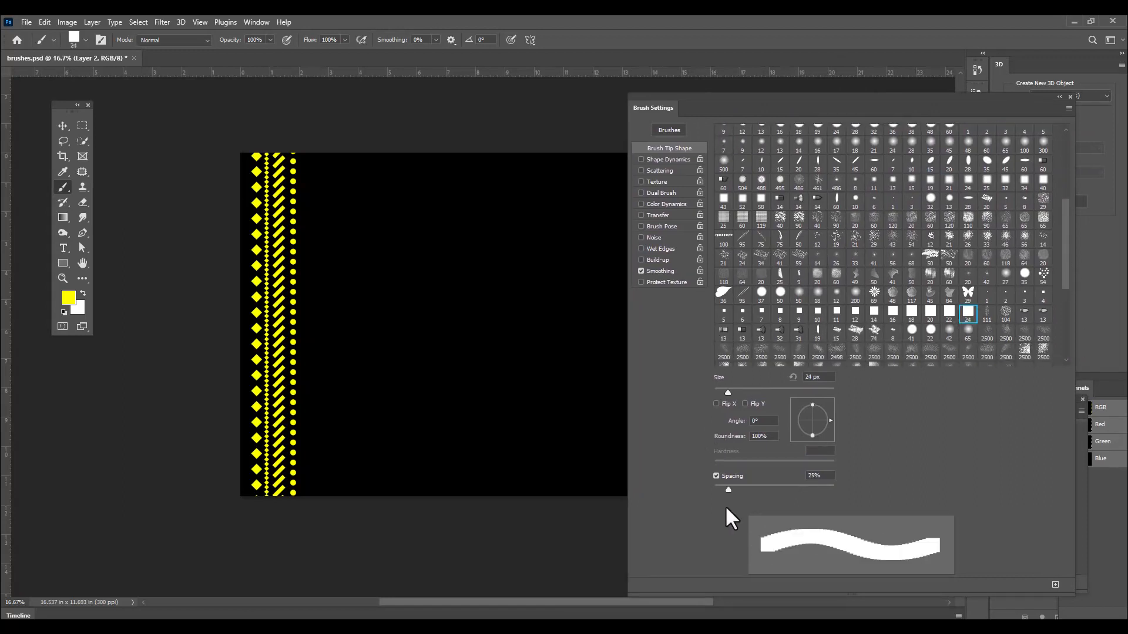
# Set the 24 px square brush tip to 167% spacing and a 45° angle for a row of separate diamonds
pyautogui.moveTo(729, 490); pyautogui.dragTo(794, 490)
pyautogui.click(764, 420)
pyautogui.write('45')
pyautogui.click(776, 435)
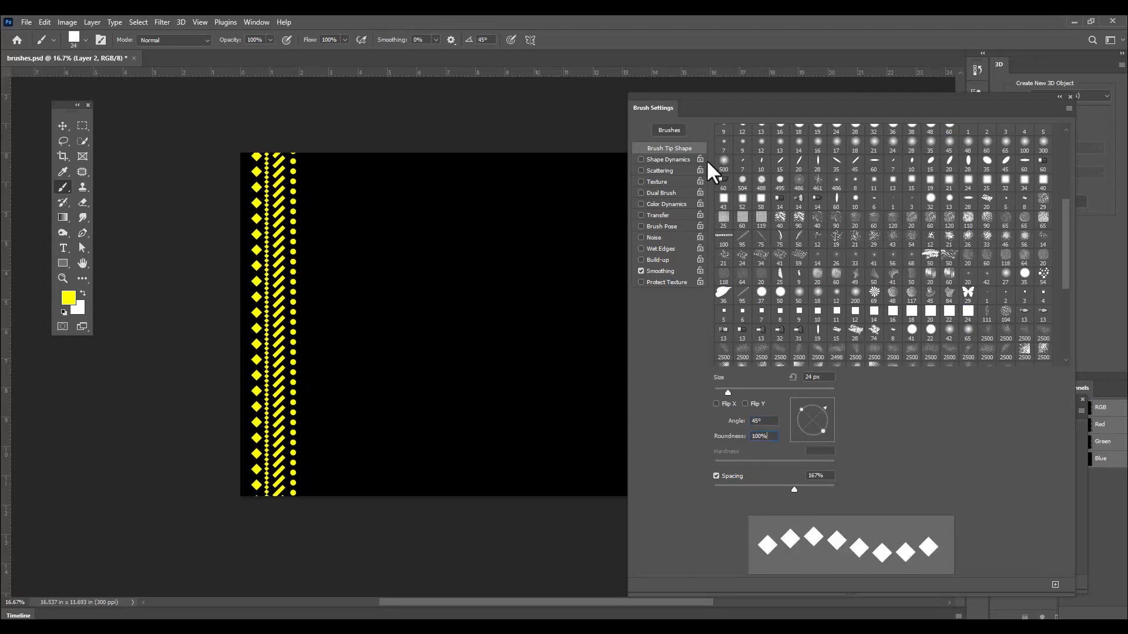
pyautogui.moveTo(707, 100); pyautogui.dragTo(810, 116)
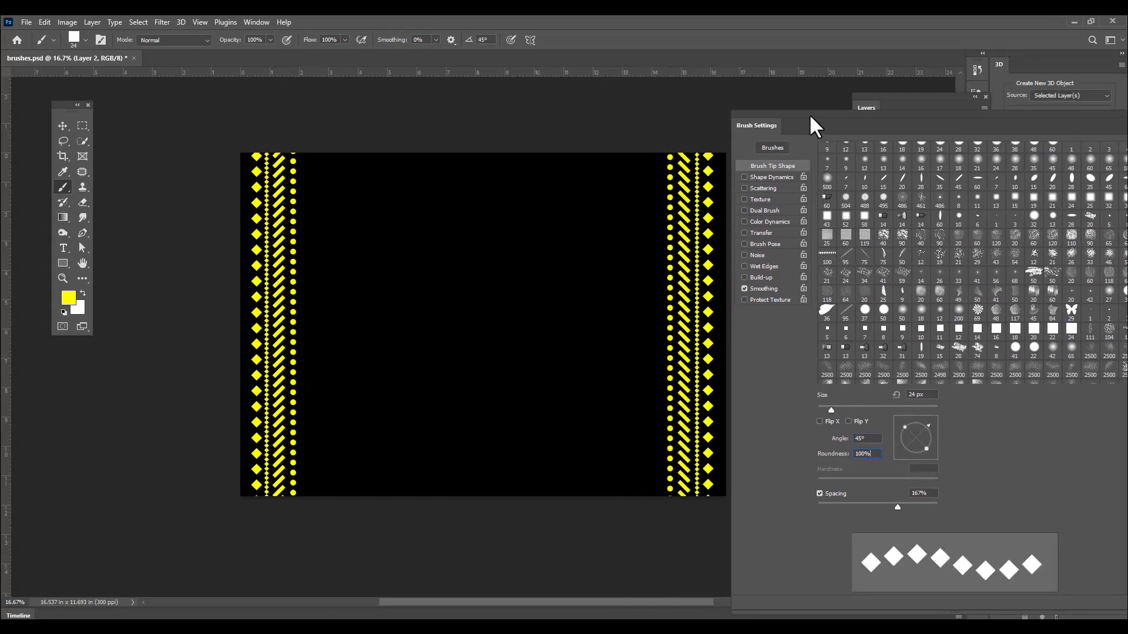
# Turn on Shape Dynamics for the 125 px diamond brush and clear the panel from the canvas's painting area
pyautogui.click(770, 177)
pyautogui.moveTo(836, 126)
pyautogui.mouseDown()
pyautogui.moveTo(545, 72)
pyautogui.moveTo(766, 88)
pyautogui.mouseUp()
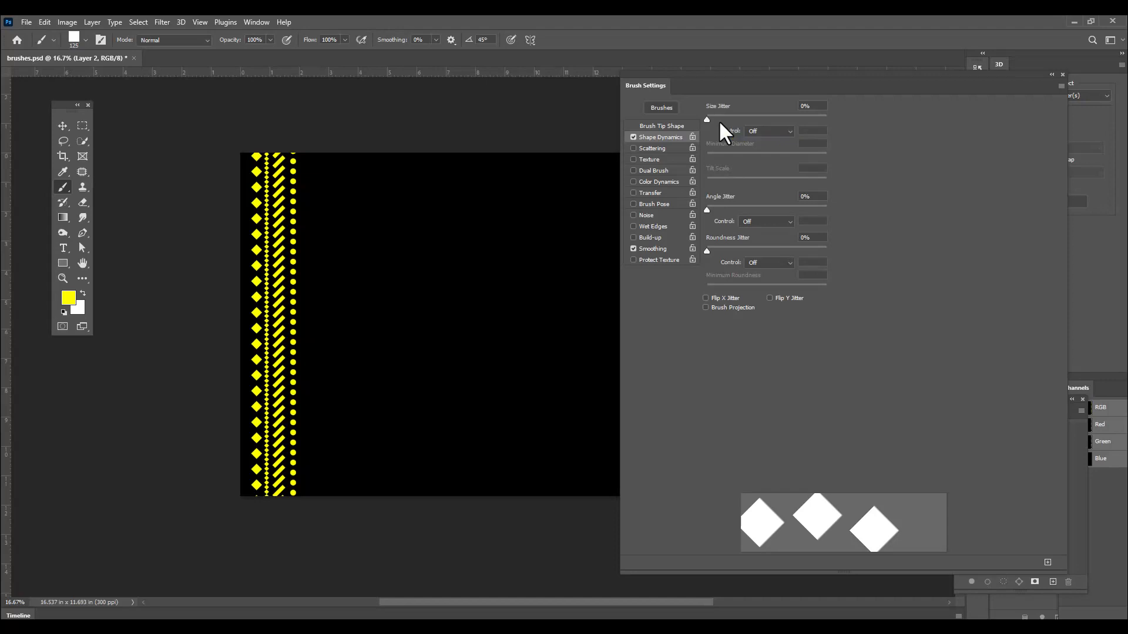
pyautogui.moveTo(646, 82); pyautogui.dragTo(706, 94)
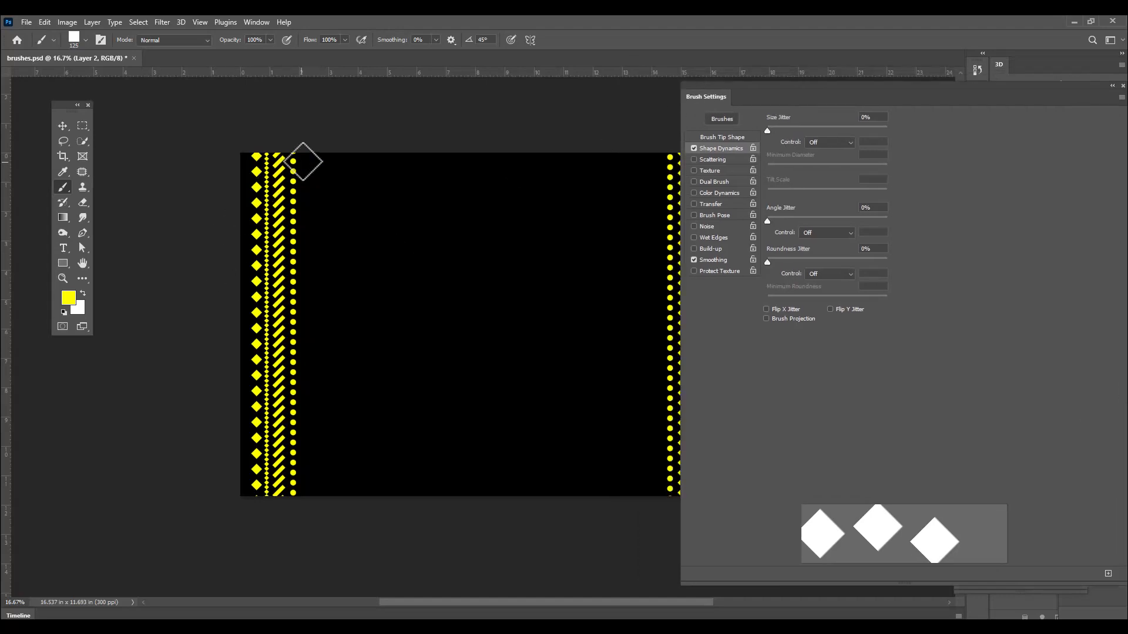
# Try a vertical column of 125 px diamonds just inside the left dotted column and undo it
pyautogui.moveTo(310, 156); pyautogui.dragTo(357, 512)
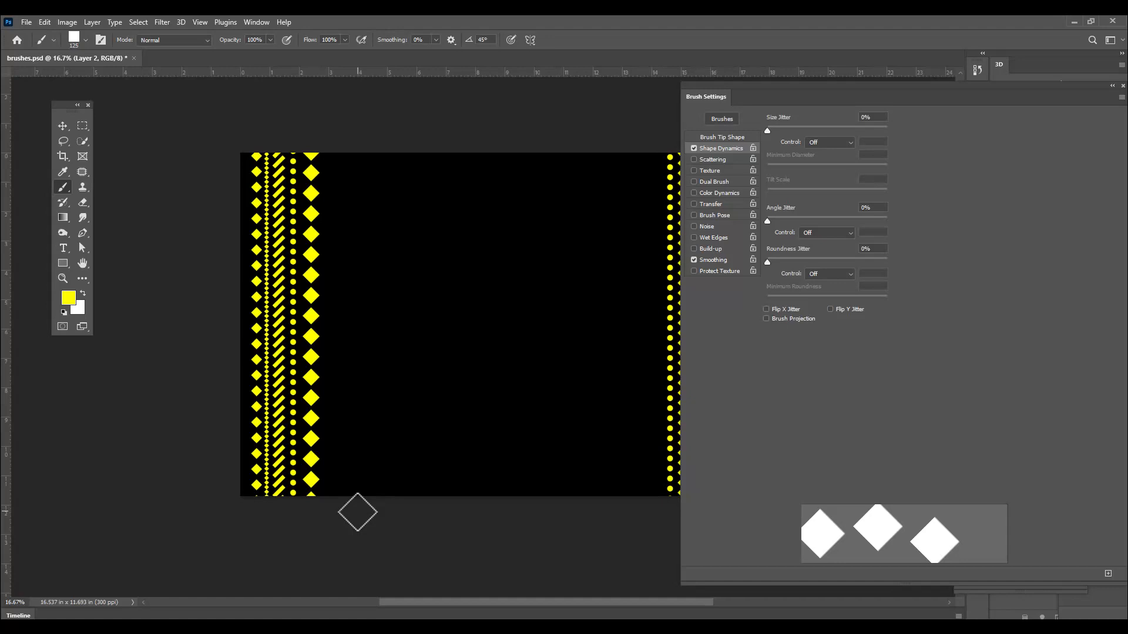
pyautogui.hotkey('ctrl', 'z')
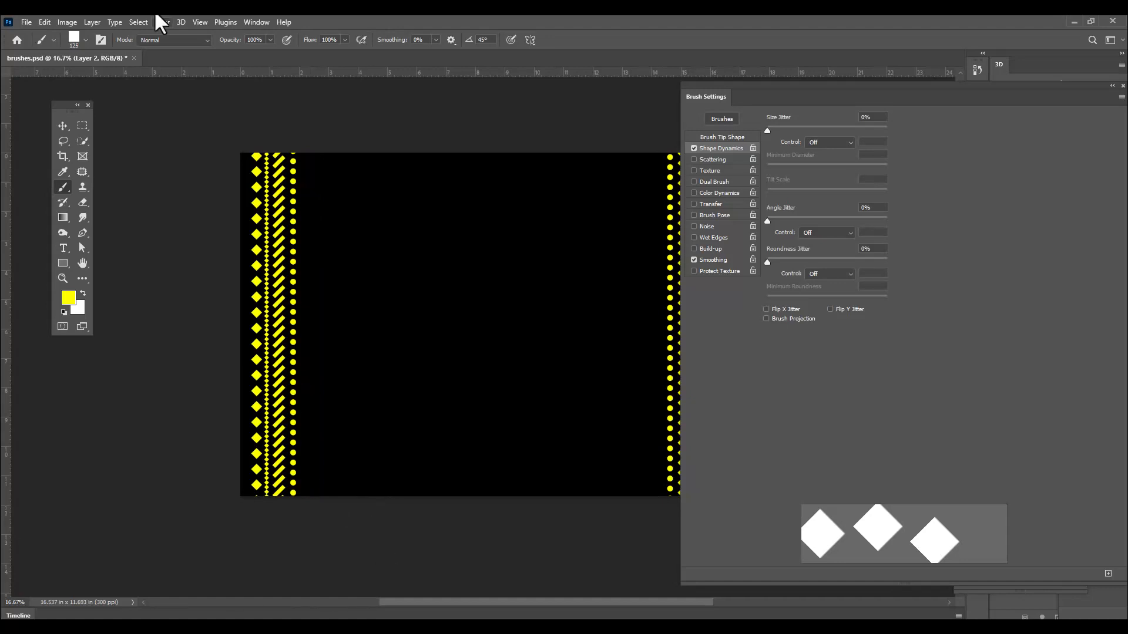
# Set Size Jitter to 87% and paint a 100 px column of varied diamonds just inside each dotted column
pyautogui.moveTo(767, 129); pyautogui.dragTo(871, 130)
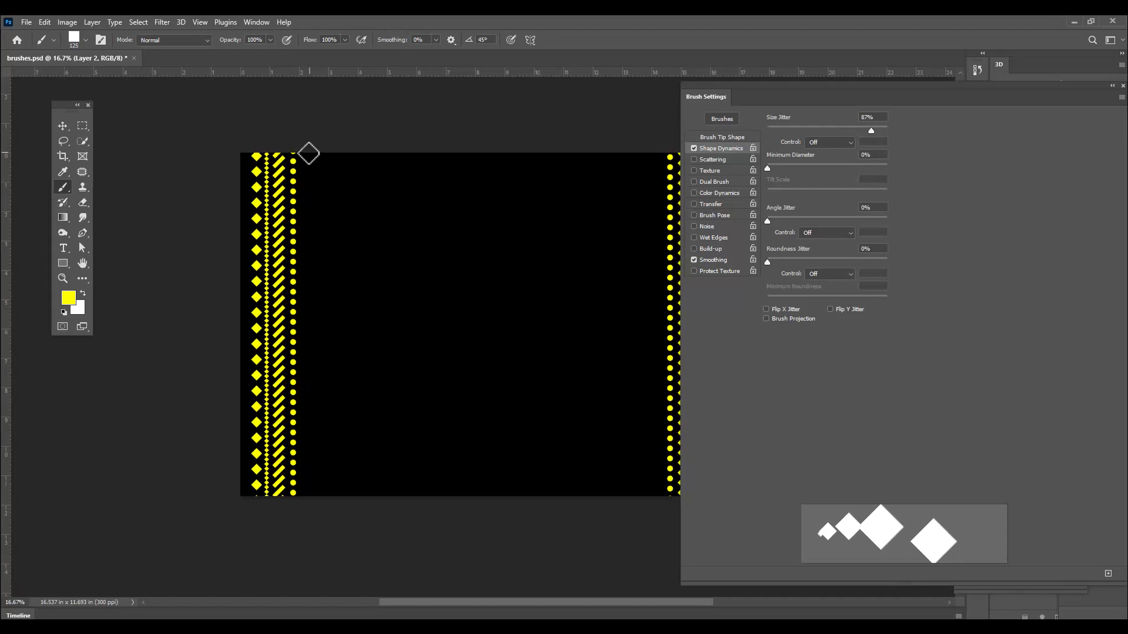
pyautogui.moveTo(711, 84); pyautogui.dragTo(767, 91)
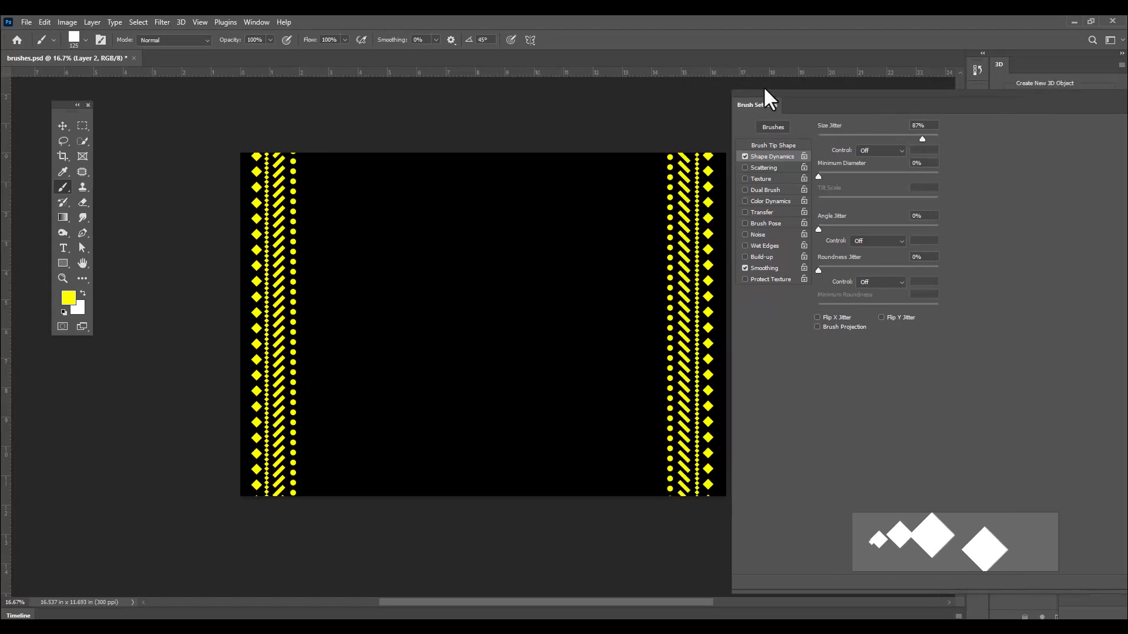
pyautogui.moveTo(304, 152); pyautogui.dragTo(377, 537)
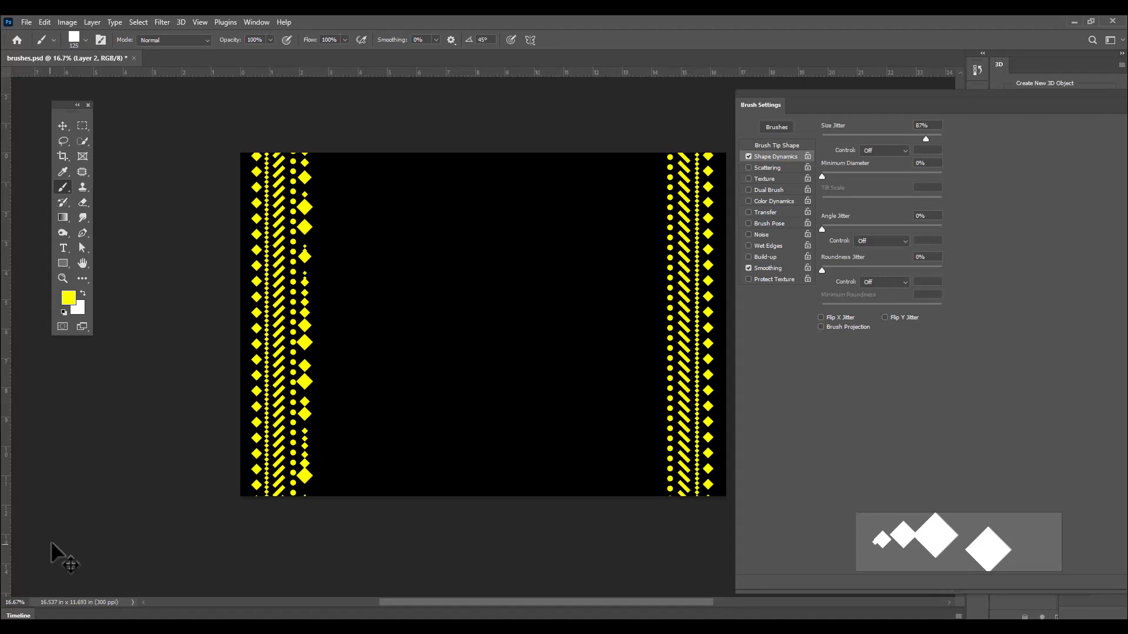
pyautogui.hotkey('ctrl', 'z')
pyautogui.press('[')
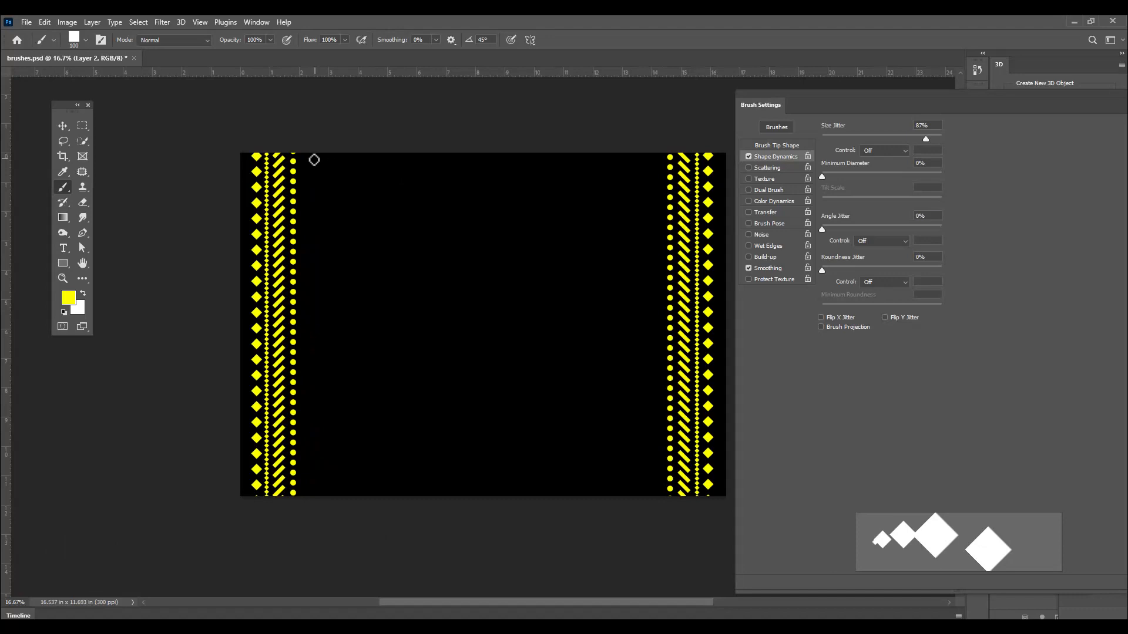
pyautogui.moveTo(310, 153); pyautogui.dragTo(328, 497)
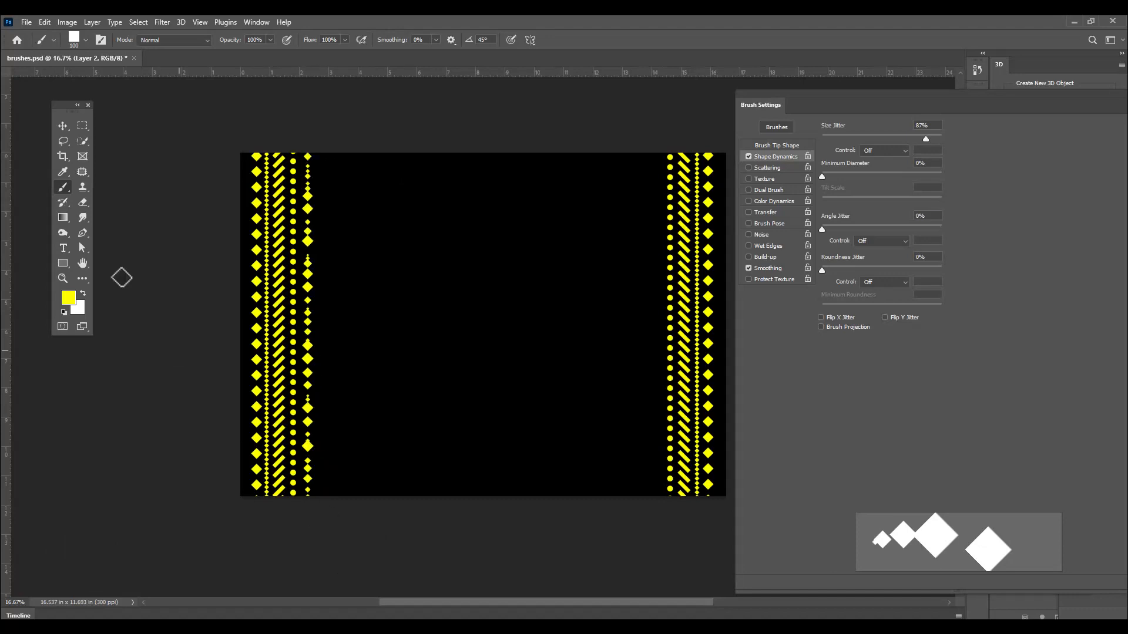
pyautogui.moveTo(657, 153); pyautogui.dragTo(659, 528)
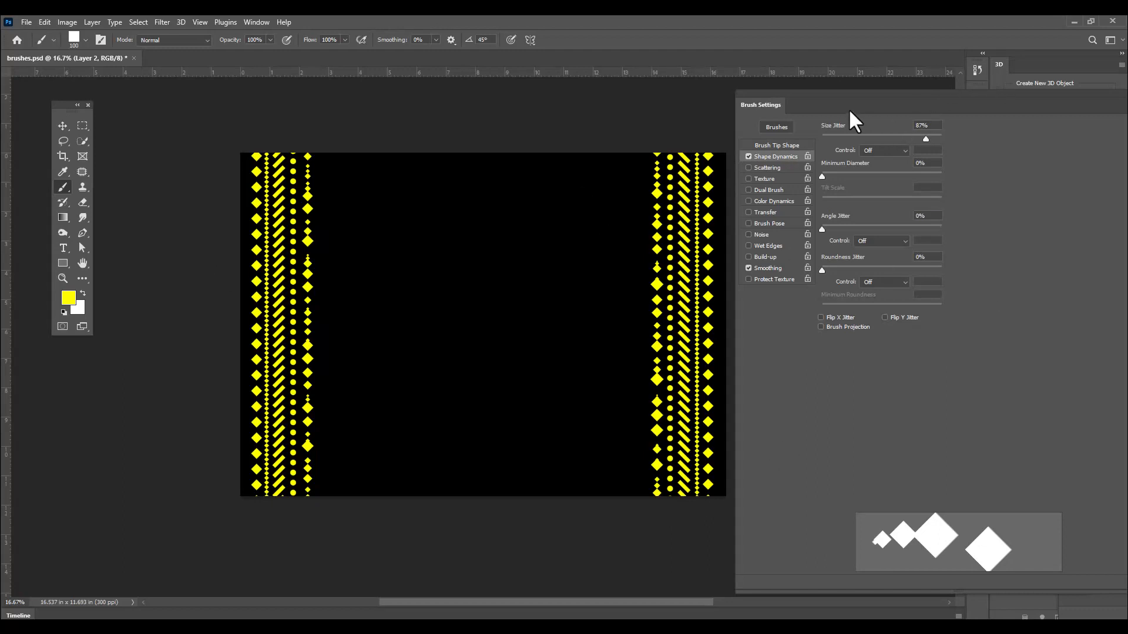
# Set Angle Jitter to 76% and paint a column of randomly rotated squares inside each varied diamond column, redoing unwanted strokes
pyautogui.moveTo(844, 94); pyautogui.dragTo(848, 94)
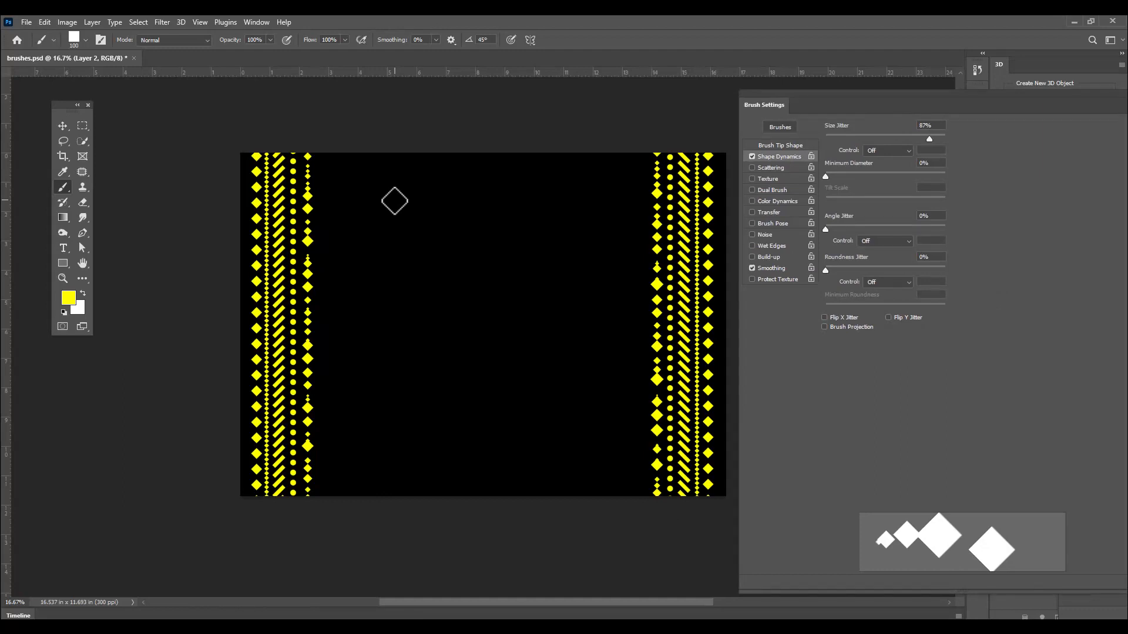
pyautogui.moveTo(826, 229); pyautogui.dragTo(917, 230)
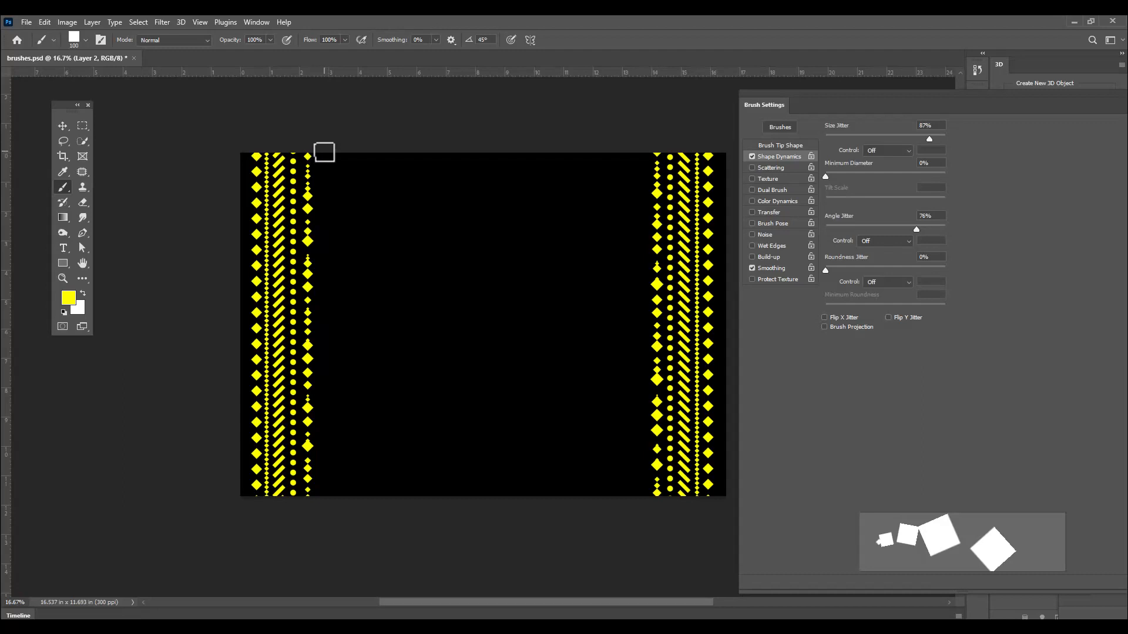
pyautogui.moveTo(320, 154)
pyautogui.mouseDown()
pyautogui.moveTo(347, 344)
pyautogui.moveTo(347, 505)
pyautogui.mouseUp()
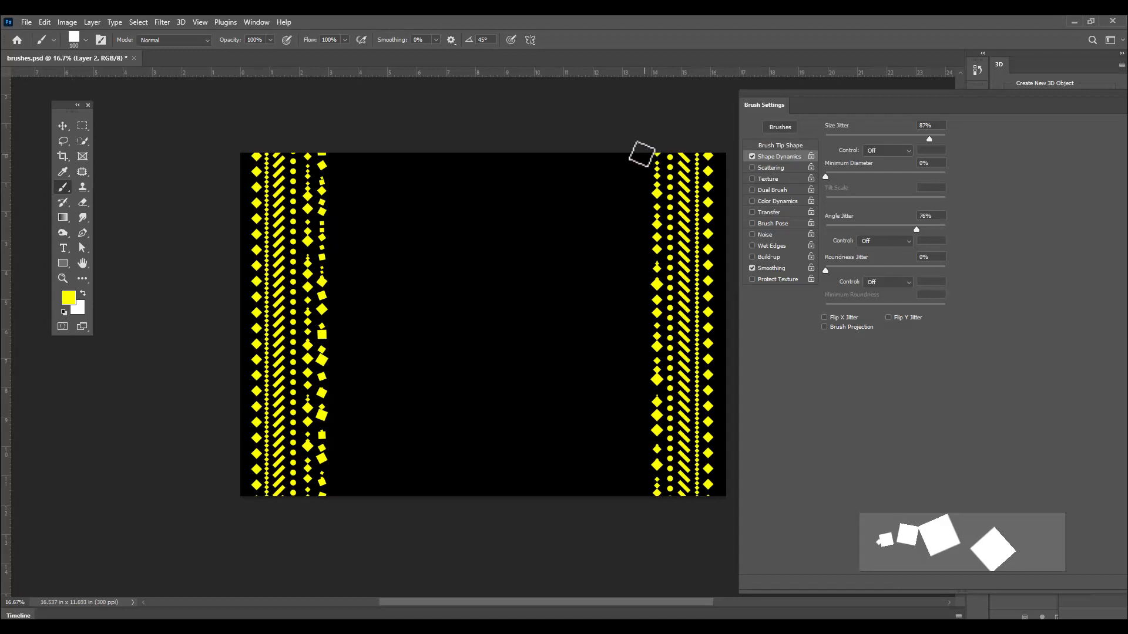
pyautogui.moveTo(641, 151); pyautogui.dragTo(637, 526)
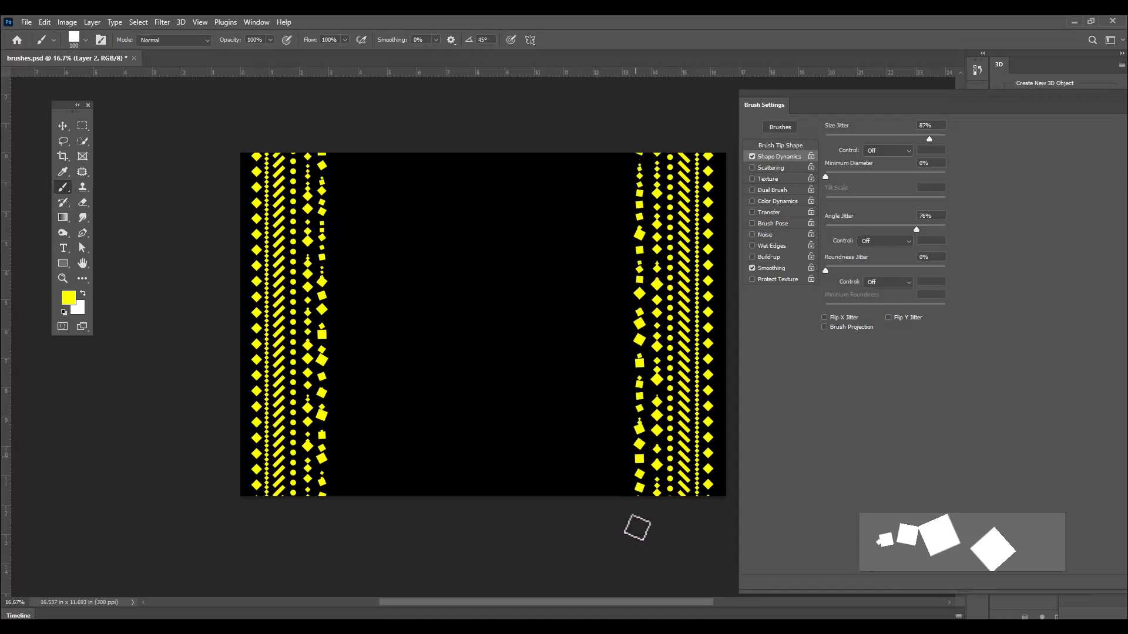
pyautogui.hotkey('ctrl', 'z')
pyautogui.moveTo(642, 147); pyautogui.dragTo(644, 245)
pyautogui.hotkey('ctrl', 'z')
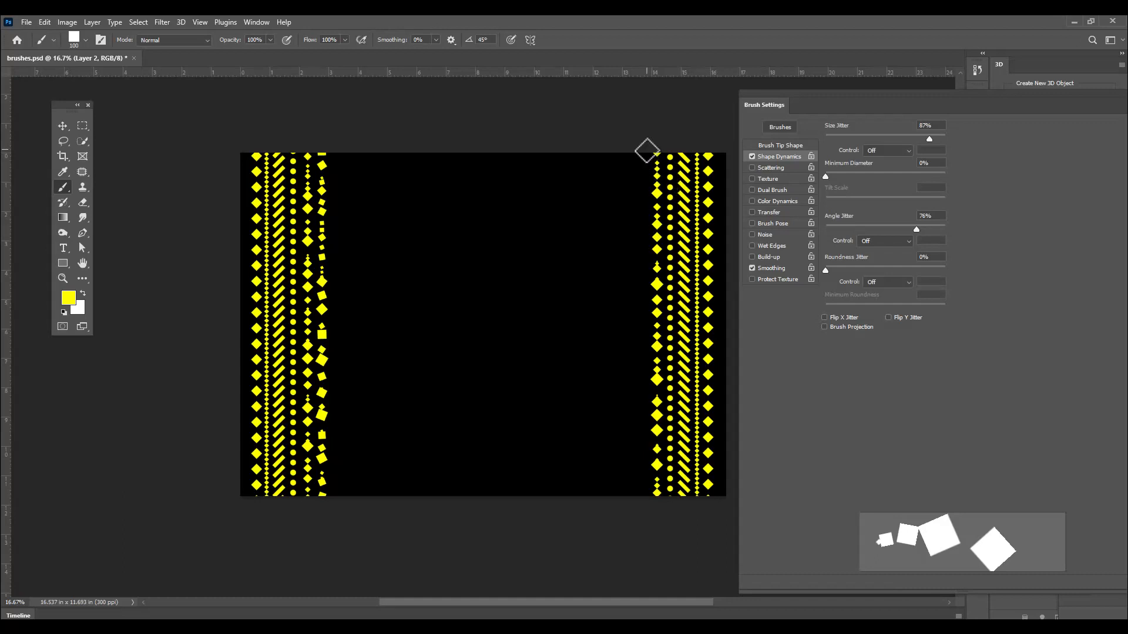
pyautogui.moveTo(645, 151); pyautogui.dragTo(630, 567)
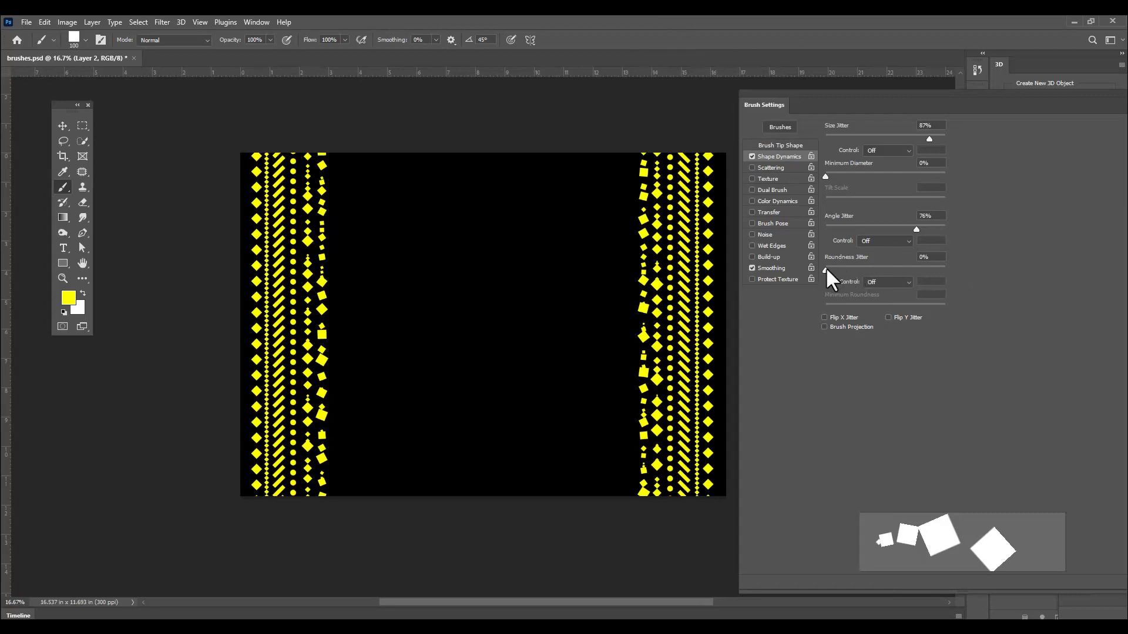
# Set Roundness Jitter to 90% and paint another vertical column on the inner edge of both border patterns
pyautogui.moveTo(824, 270); pyautogui.dragTo(932, 274)
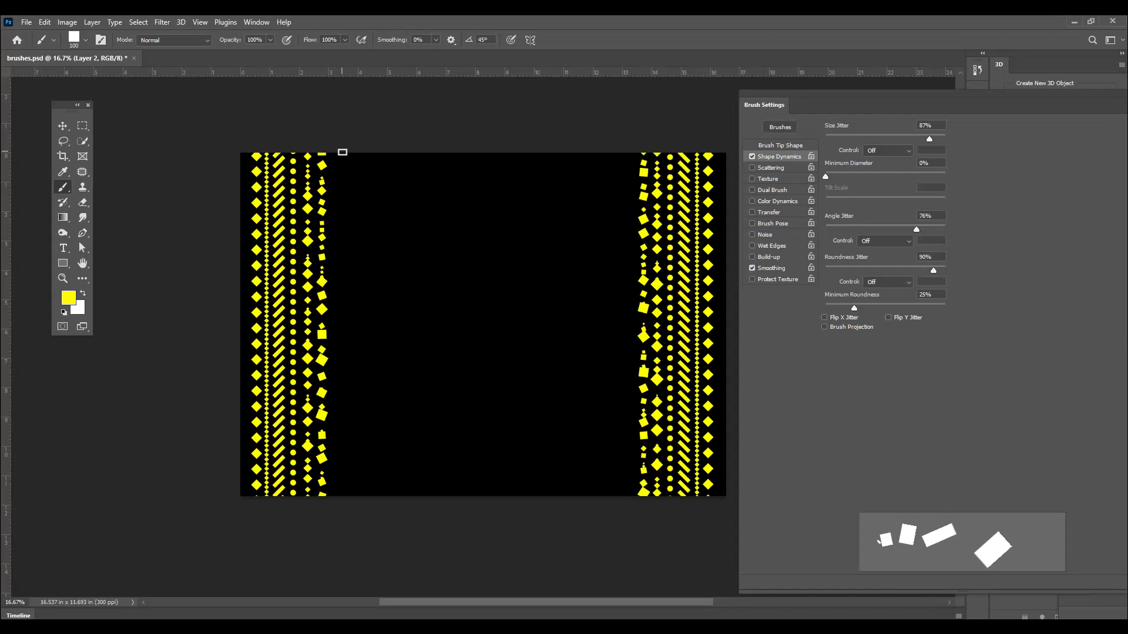
pyautogui.moveTo(335, 149); pyautogui.dragTo(334, 428)
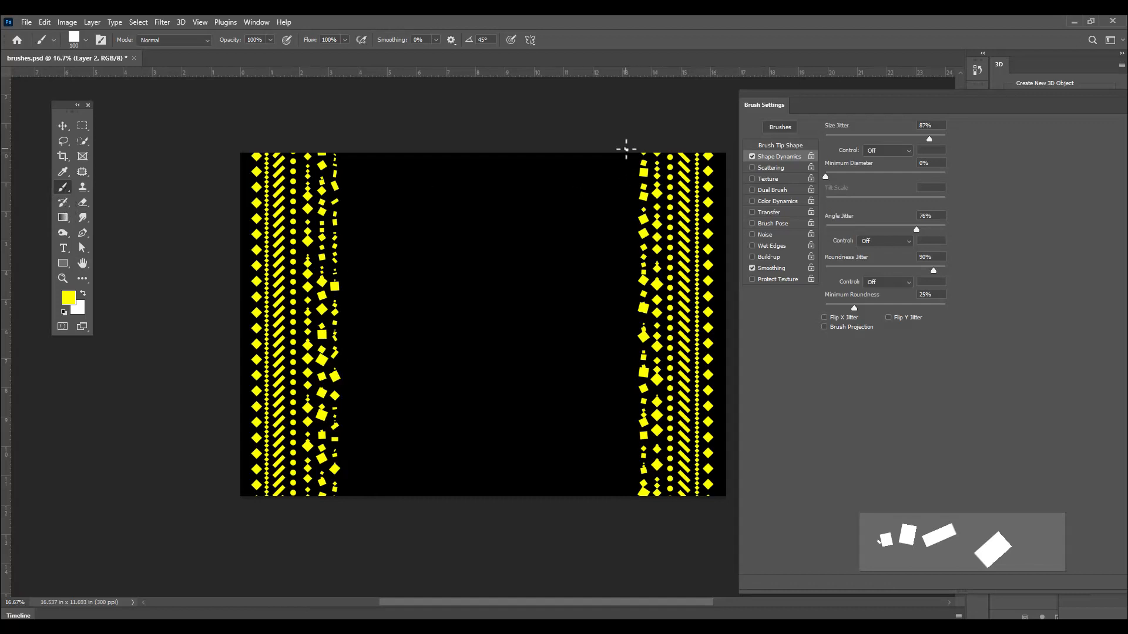
pyautogui.moveTo(628, 153); pyautogui.dragTo(627, 517)
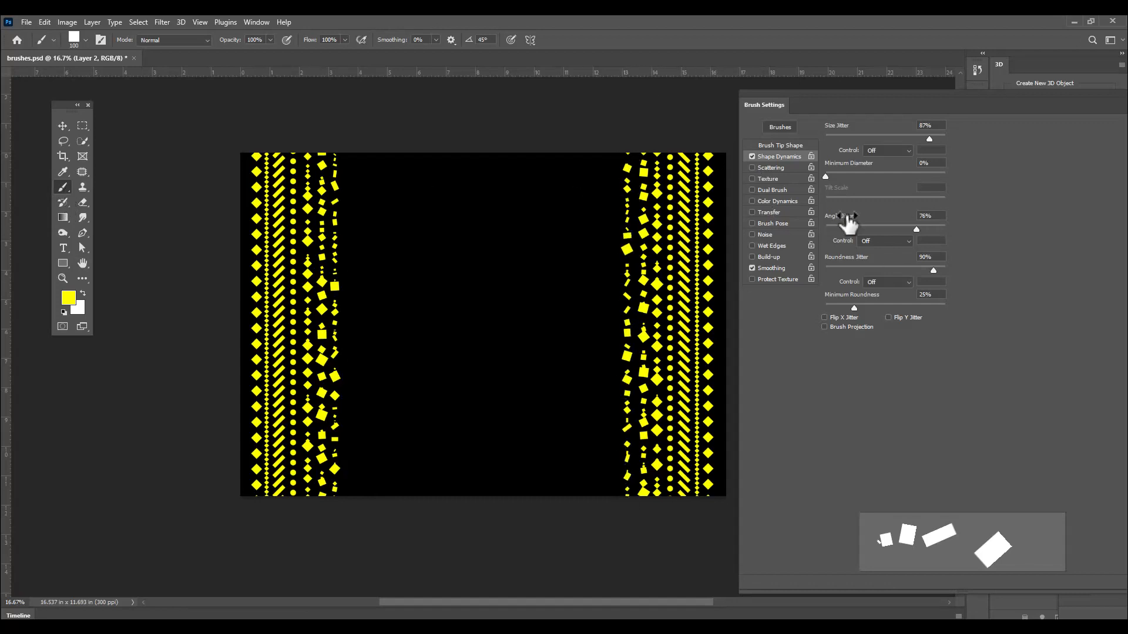
pyautogui.hotkey('ctrl', 'z')
pyautogui.moveTo(629, 147)
pyautogui.mouseDown()
pyautogui.moveTo(630, 432)
pyautogui.moveTo(646, 512)
pyautogui.mouseUp()
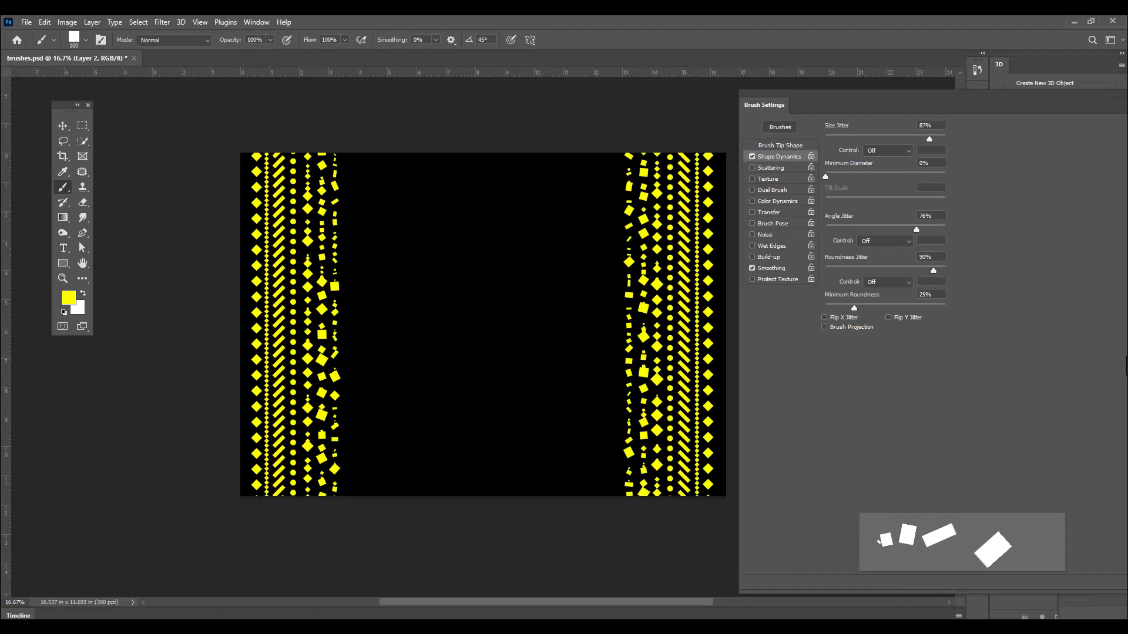
# Turn on Scattering with Scatter at 0%, test a vertical stroke inside the left border pattern and undo it
pyautogui.click(777, 167)
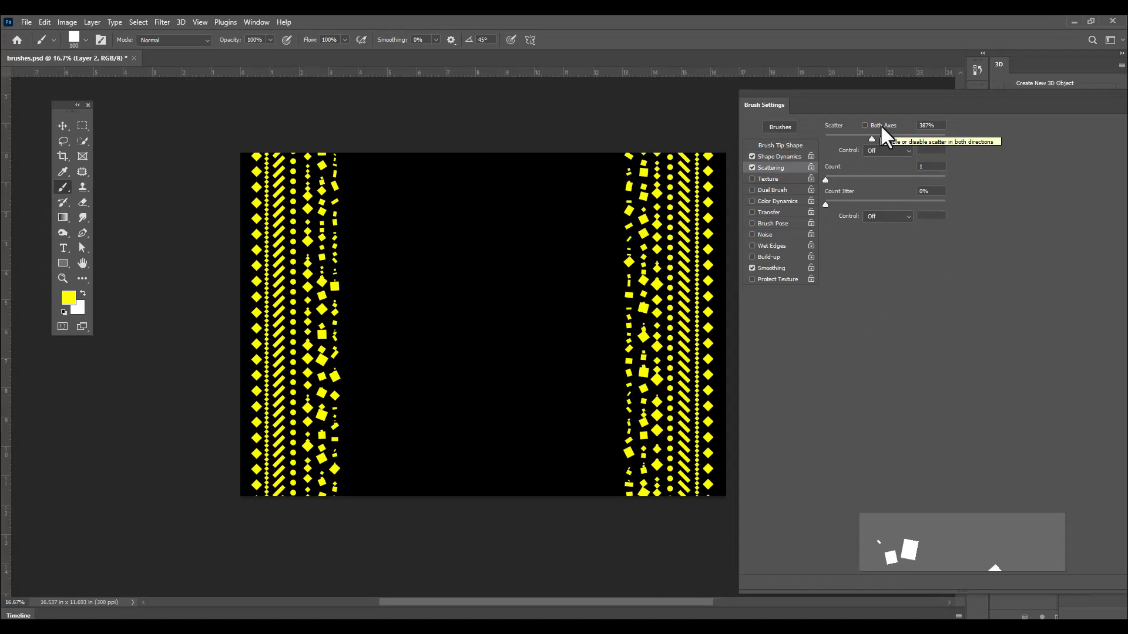
pyautogui.moveTo(872, 138); pyautogui.dragTo(827, 138)
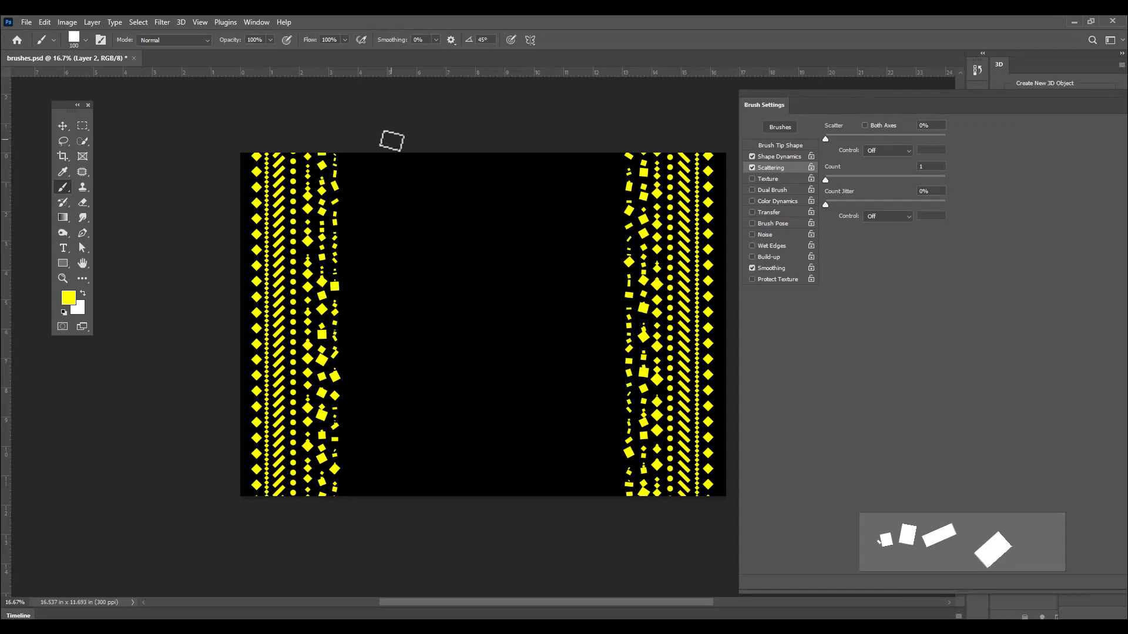
pyautogui.moveTo(353, 147)
pyautogui.mouseDown()
pyautogui.moveTo(354, 463)
pyautogui.moveTo(367, 554)
pyautogui.mouseUp()
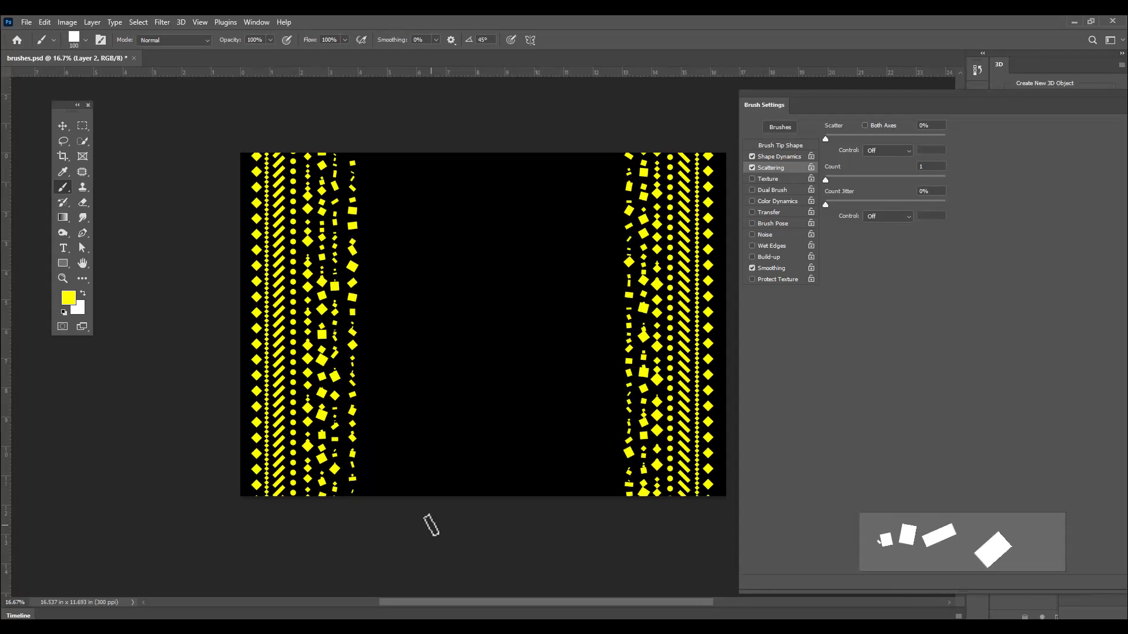
pyautogui.hotkey('ctrl', 'z')
# Set Scatter to 475% and reduce the brush to 60 px, testing vertical strokes inside the left border and undoing them
pyautogui.moveTo(824, 137); pyautogui.dragTo(882, 138)
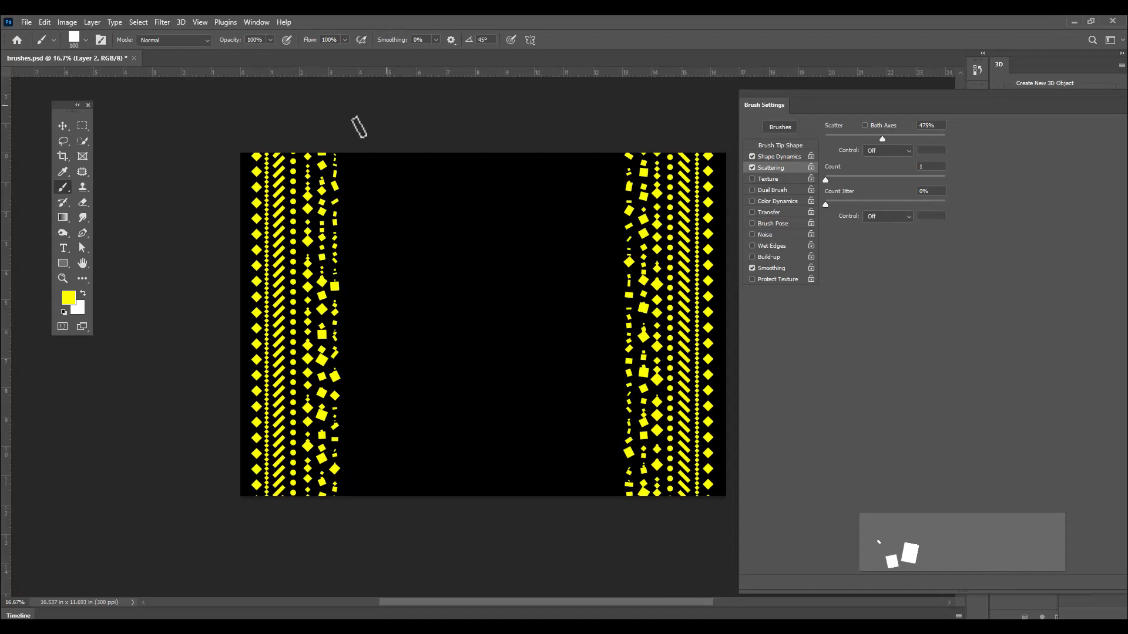
pyautogui.moveTo(351, 145); pyautogui.dragTo(378, 529)
pyautogui.hotkey('ctrl', 'z')
pyautogui.press('[')
pyautogui.press('[')
pyautogui.press('[')
pyautogui.press('[')
pyautogui.moveTo(355, 144); pyautogui.dragTo(372, 523)
pyautogui.hotkey('ctrl', 'z')
# Try a scatter Count of 9 with a vertical stroke inside the left border and undo the stroke
pyautogui.moveTo(825, 179); pyautogui.dragTo(886, 180)
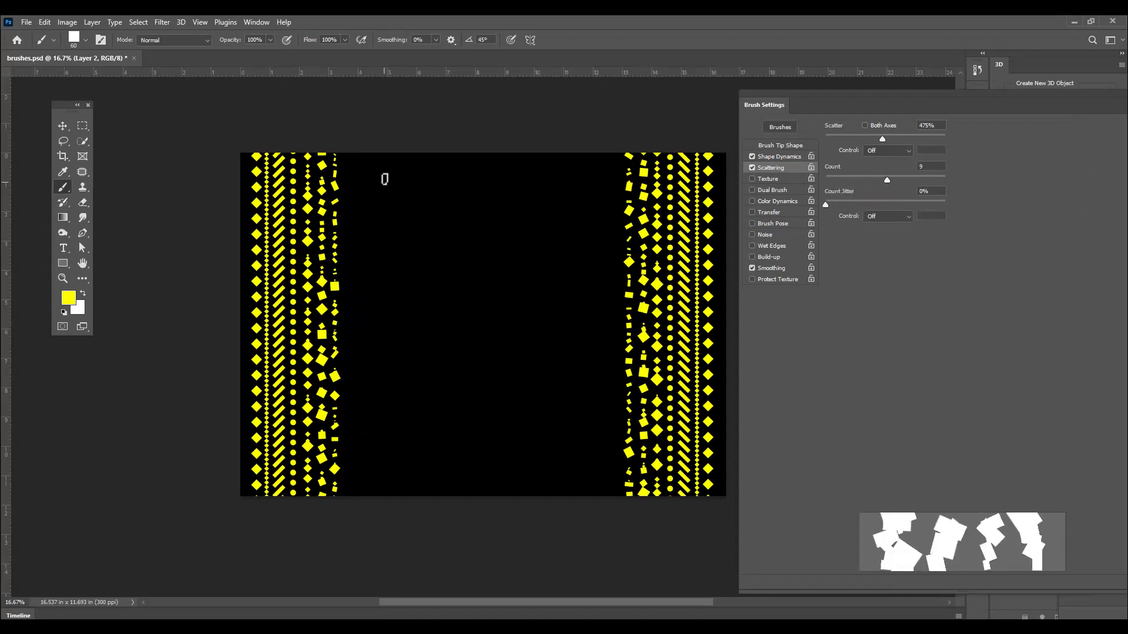
pyautogui.moveTo(352, 138); pyautogui.dragTo(377, 491)
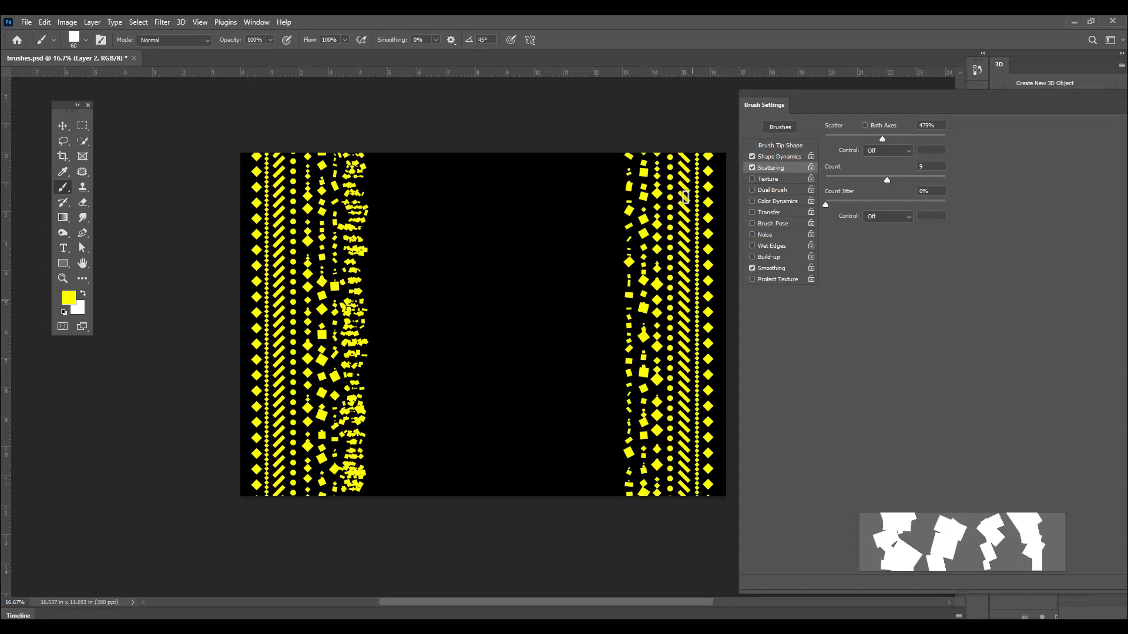
pyautogui.hotkey('ctrl', 'z')
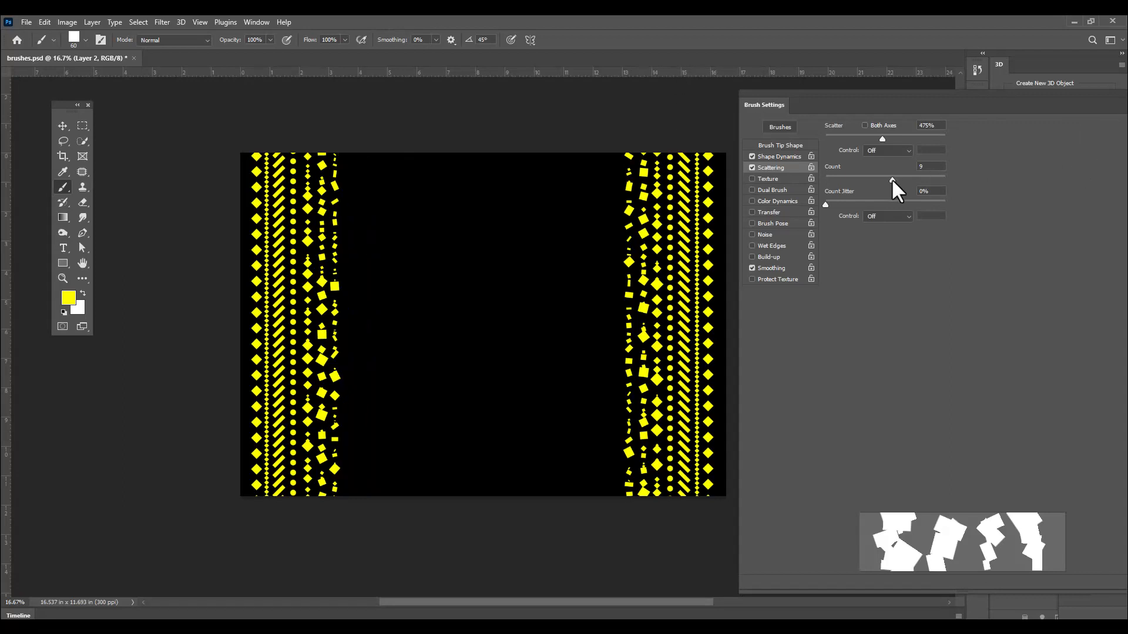
# Set the scatter Count to 10, test a vertical stroke inside the left border and undo the stroke
pyautogui.moveTo(892, 179); pyautogui.dragTo(894, 179)
pyautogui.moveTo(359, 141); pyautogui.dragTo(360, 493)
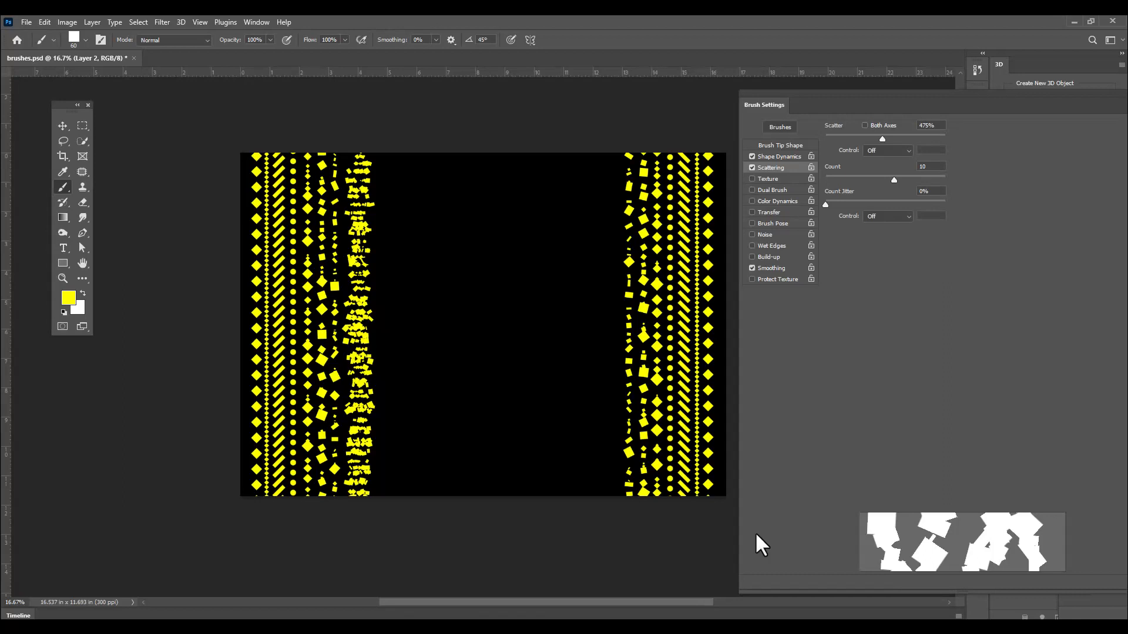
pyautogui.hotkey('ctrl', 'z')
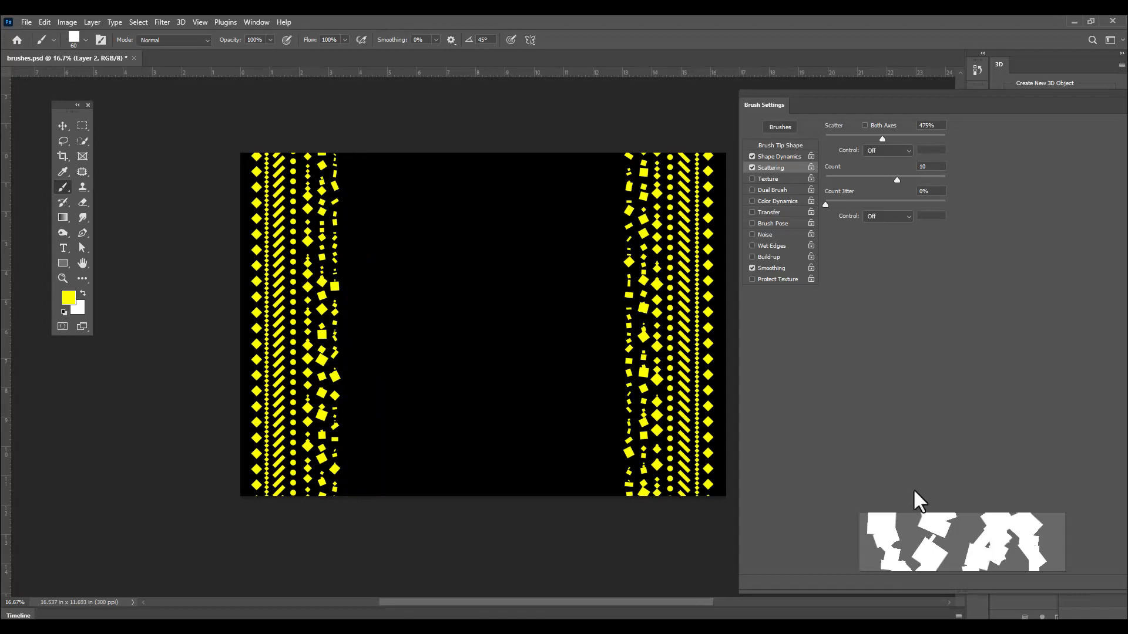
# Turn on Color Dynamics with Hue Jitter at 100%, test a multicoloured vertical stroke inside the left border and undo it
pyautogui.moveTo(766, 93); pyautogui.dragTo(759, 96)
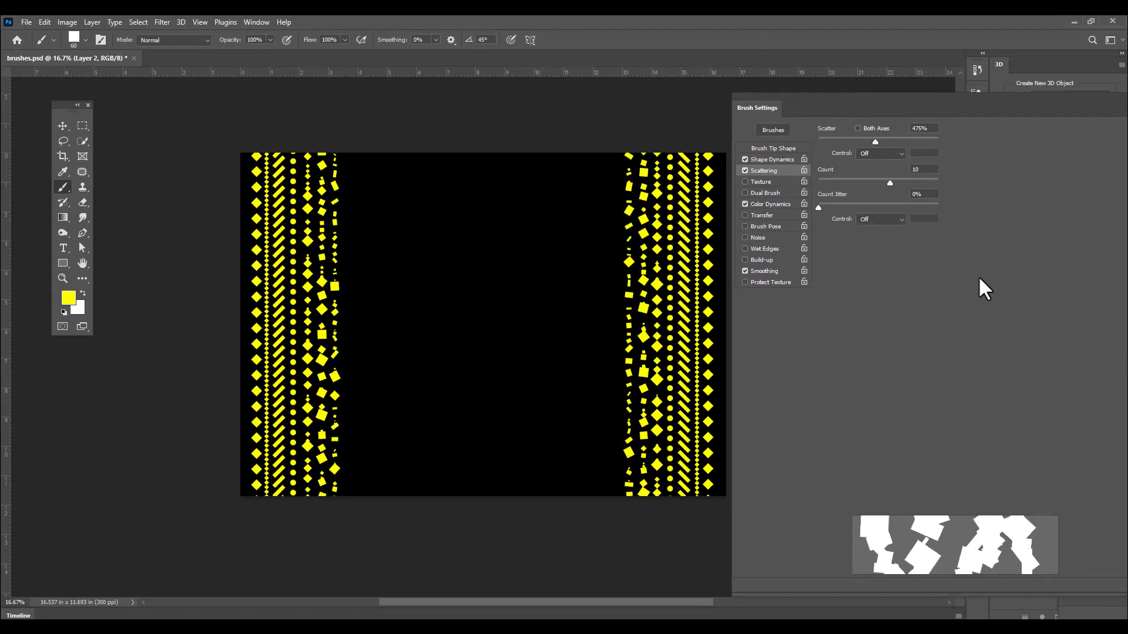
pyautogui.click(792, 206)
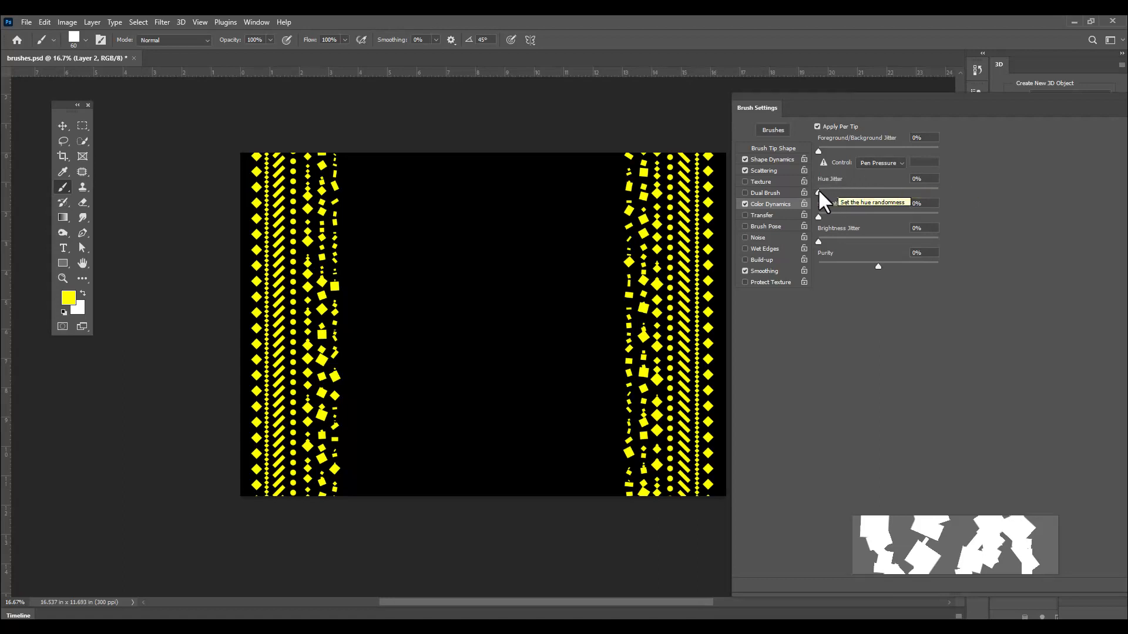
pyautogui.moveTo(819, 193); pyautogui.dragTo(859, 194)
pyautogui.moveTo(349, 141)
pyautogui.mouseDown()
pyautogui.moveTo(368, 276)
pyautogui.moveTo(368, 522)
pyautogui.mouseUp()
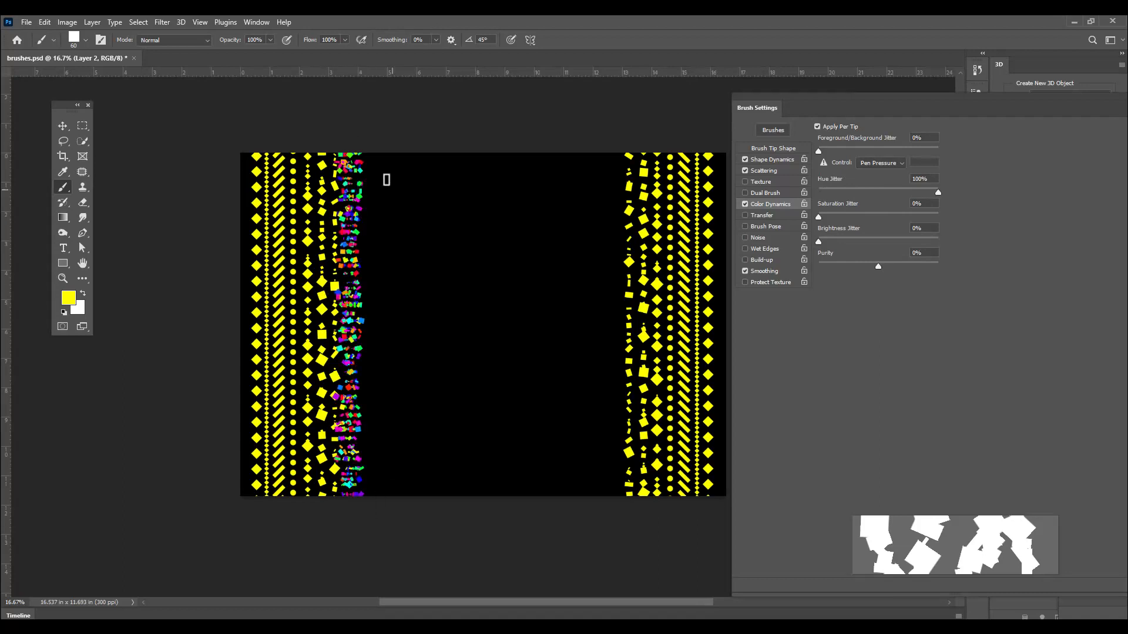
pyautogui.hotkey('ctrl', 'z')
# Reduce the brush to 35 px and paint a multicoloured vertical stroke along the inner edge of both the left and right borders
pyautogui.press('[')
pyautogui.press('[')
pyautogui.press('[')
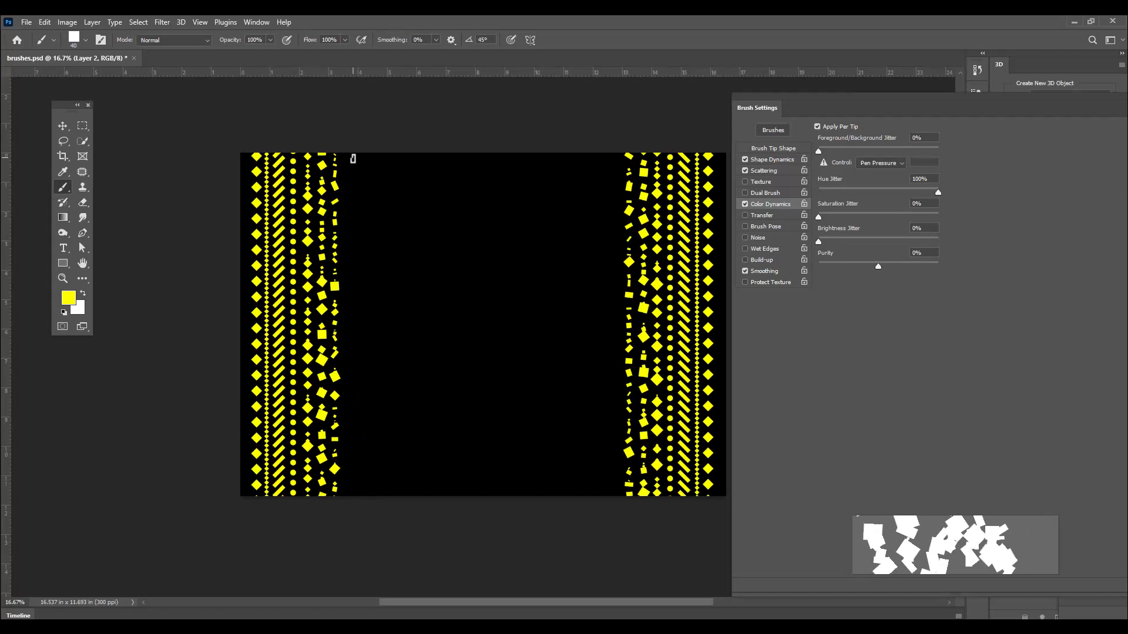
pyautogui.moveTo(356, 159); pyautogui.dragTo(381, 561)
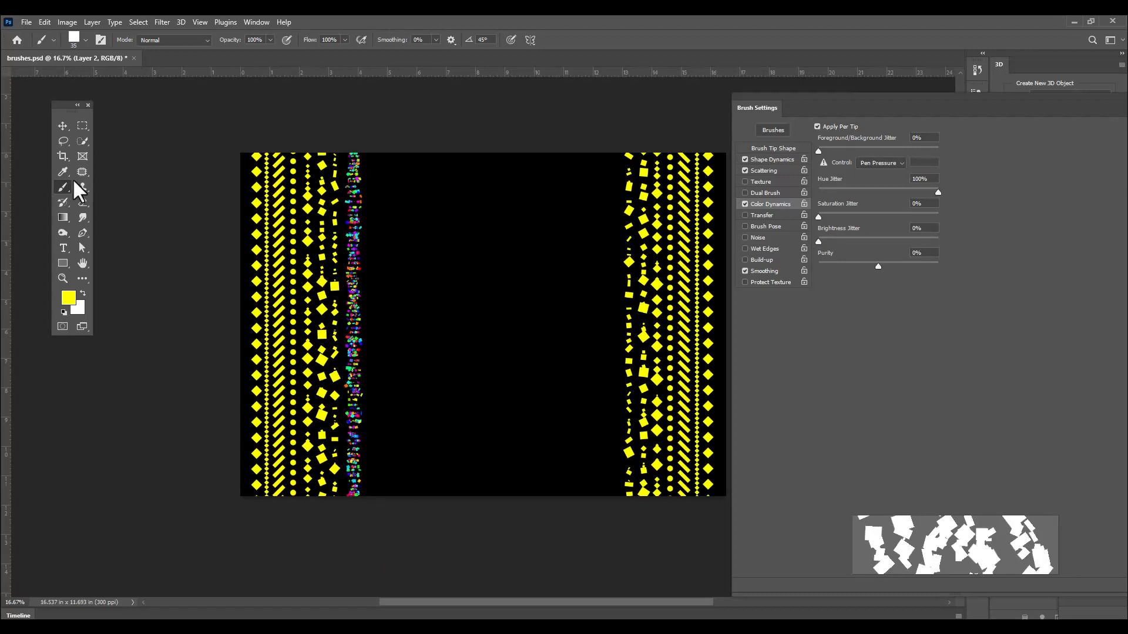
pyautogui.moveTo(611, 154)
pyautogui.mouseDown()
pyautogui.moveTo(611, 454)
pyautogui.moveTo(627, 544)
pyautogui.mouseUp()
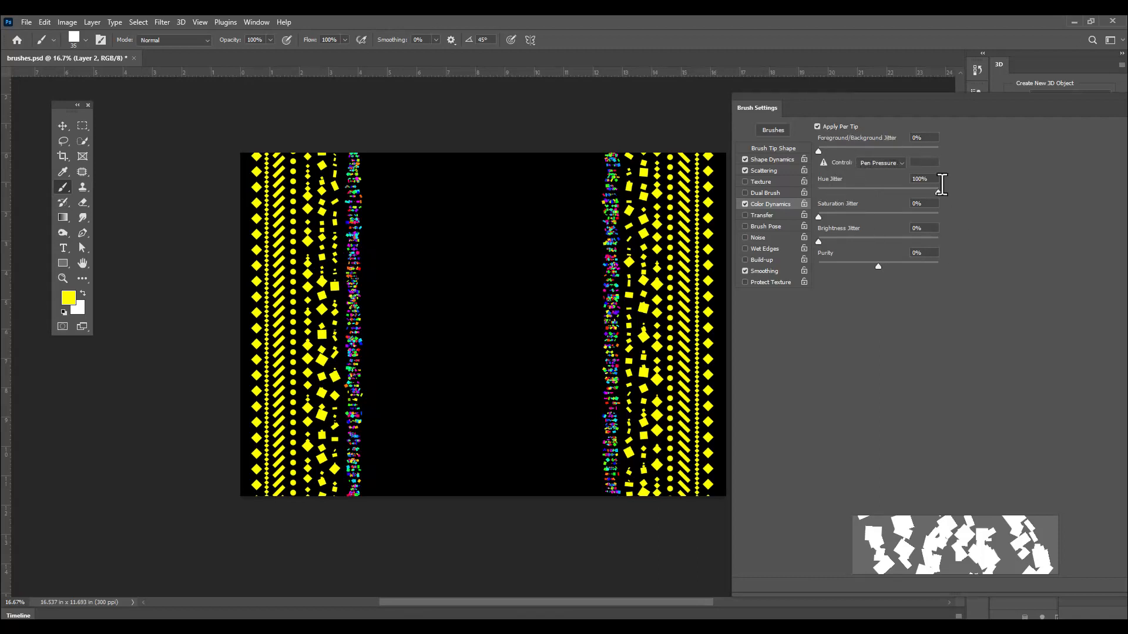
# Set Hue Jitter to 0% and Foreground/Background Jitter to 100%, and change the background color to dark red #b30f0f
pyautogui.moveTo(938, 192); pyautogui.dragTo(816, 192)
pyautogui.moveTo(819, 152); pyautogui.dragTo(865, 151)
pyautogui.click(77, 308)
pyautogui.click(607, 230)
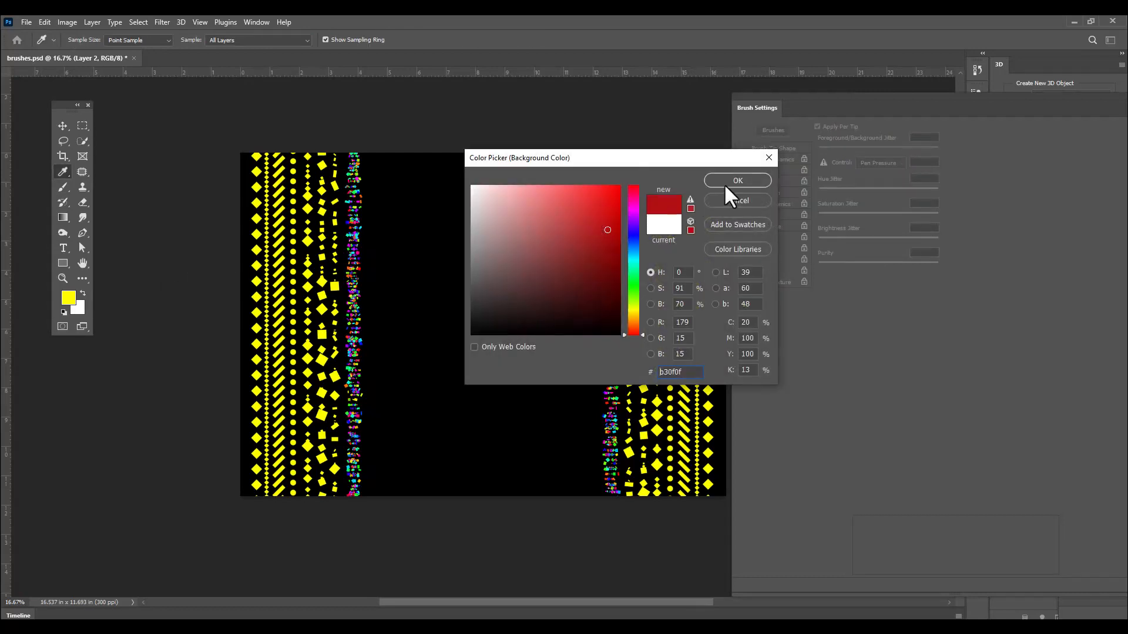
pyautogui.click(727, 184)
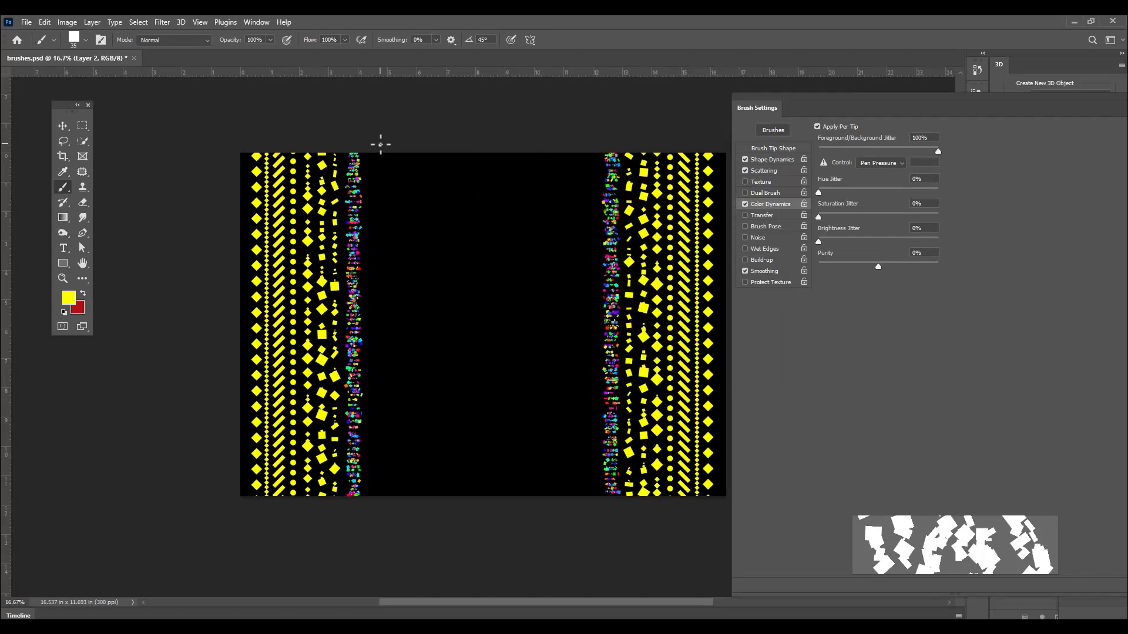
# Paint a yellow-to-red scattered vertical stroke inside the left and right multicoloured bands, undoing and repainting the right one
pyautogui.moveTo(372, 152)
pyautogui.mouseDown()
pyautogui.moveTo(372, 339)
pyautogui.moveTo(385, 499)
pyautogui.mouseUp()
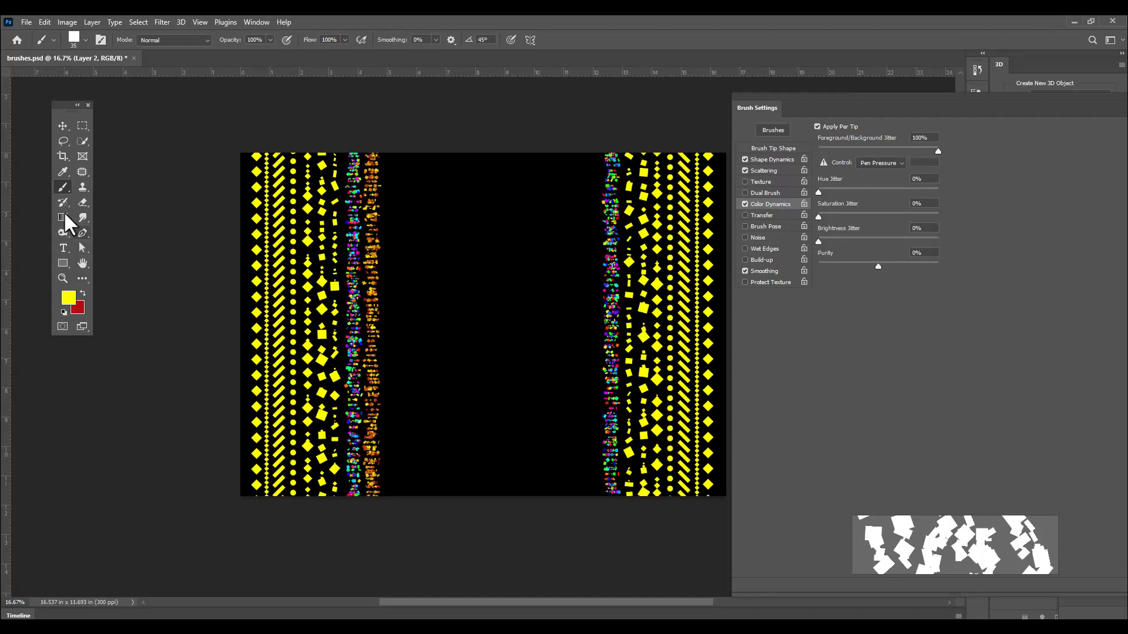
pyautogui.moveTo(597, 144); pyautogui.dragTo(597, 527)
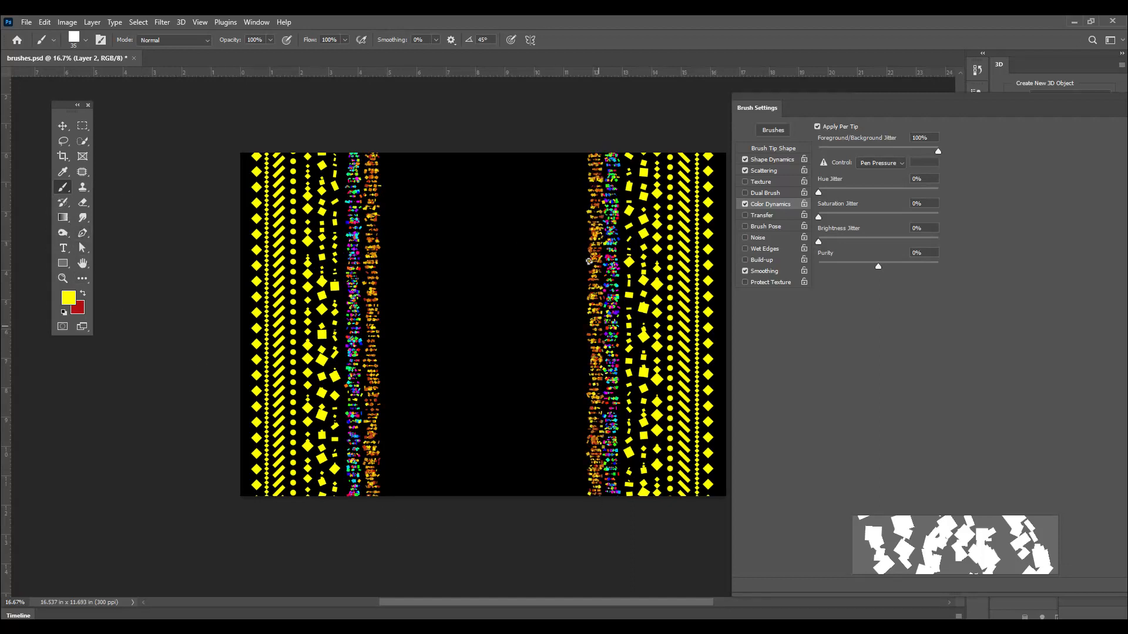
pyautogui.hotkey('ctrl', 'z')
pyautogui.moveTo(595, 145); pyautogui.dragTo(595, 515)
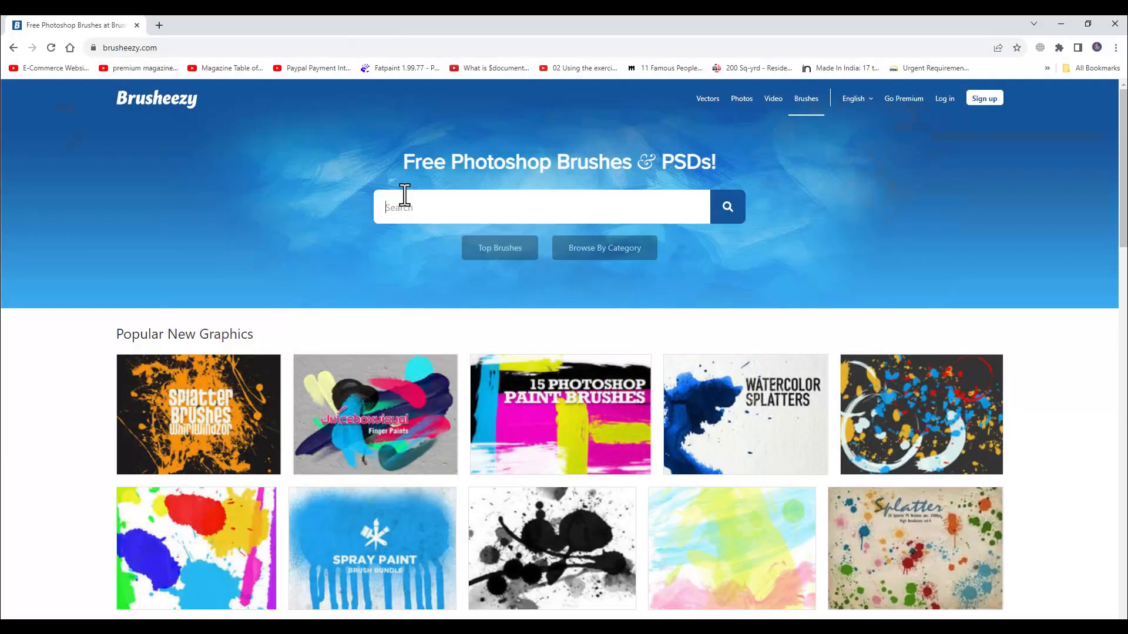
# Switch to the browser and search brusheezy.com for "design" brushes
pyautogui.click(194, 47)
pyautogui.click(481, 209)
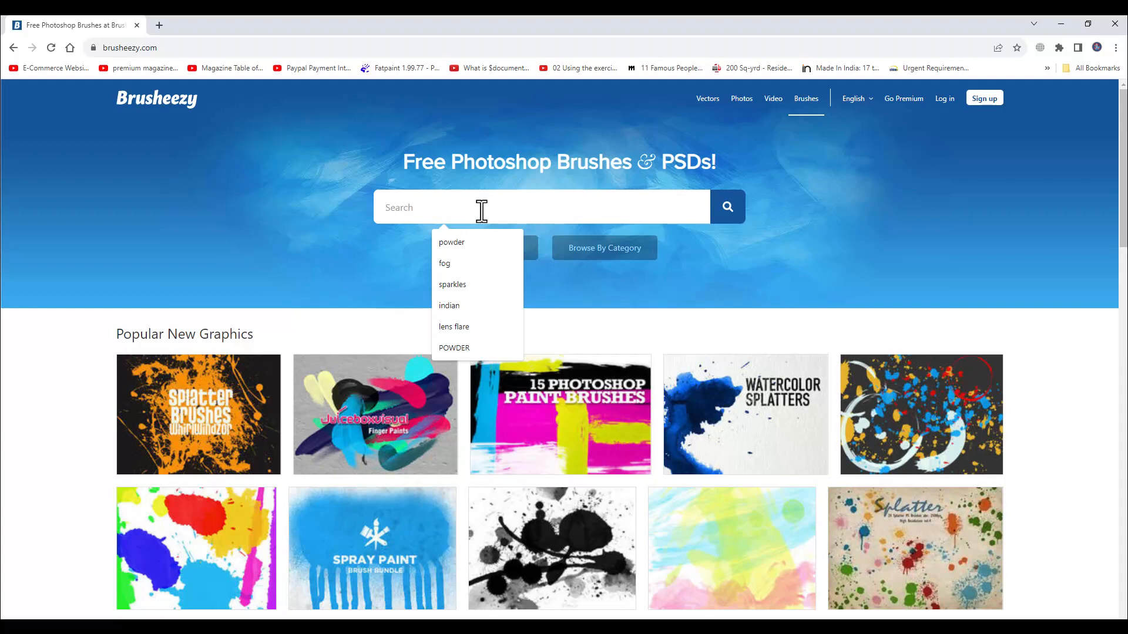
pyautogui.write('desig')
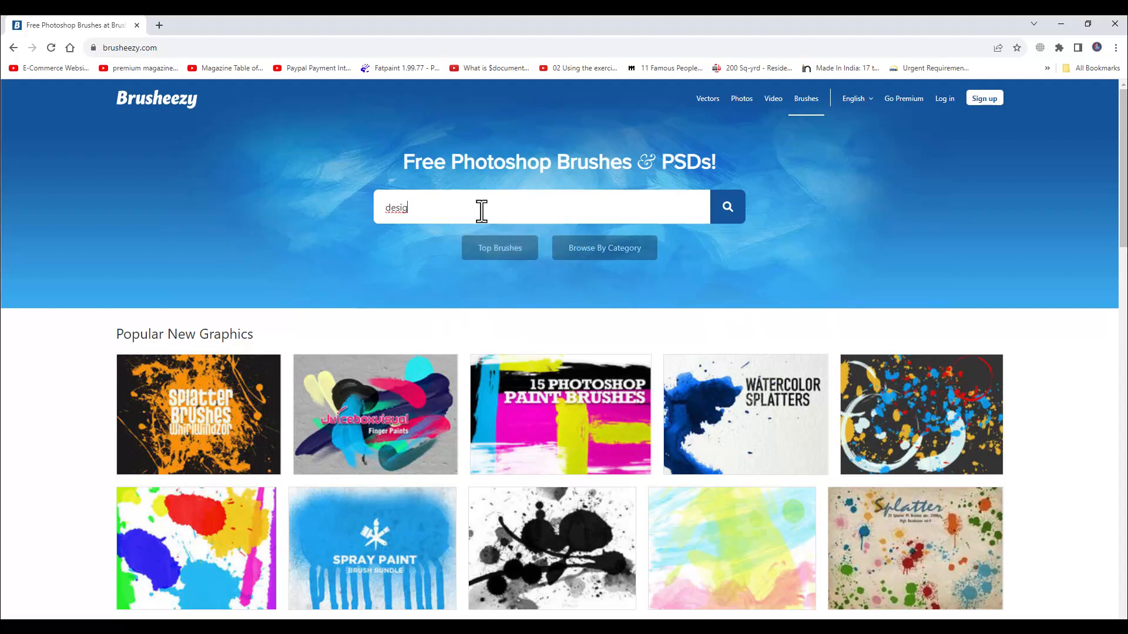
pyautogui.write('n')
pyautogui.click(727, 220)
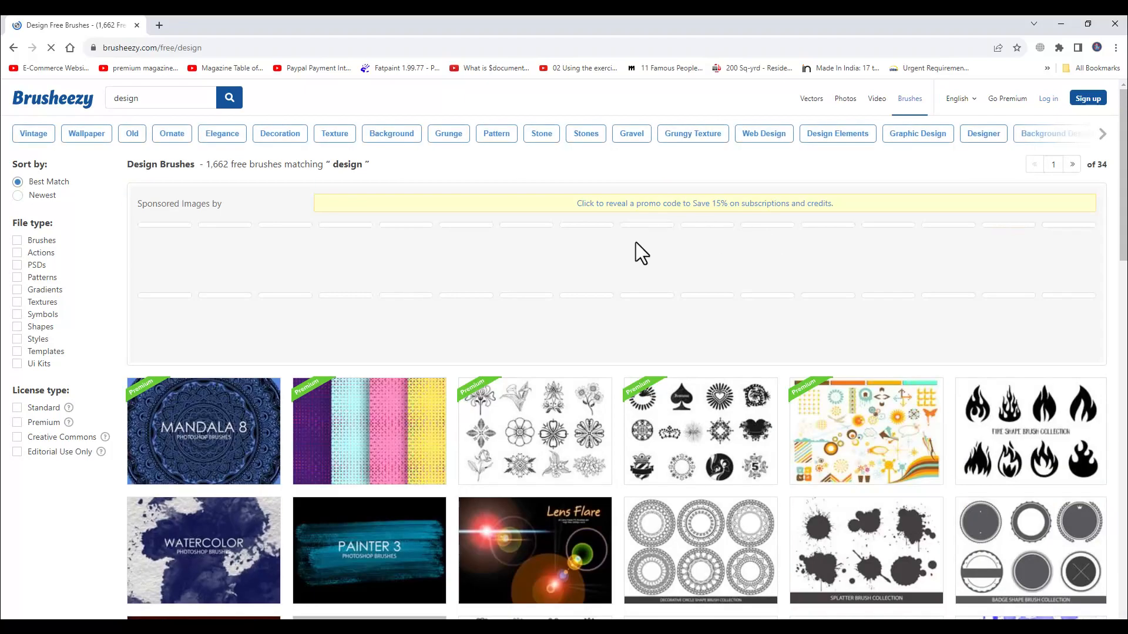
# Find the free Calligraphic Design Element Brushes in the results and save the DD_Calligraphic_Elements_Brushes ZIP archive to the Desktop
pyautogui.scroll(-2, 564, 222)
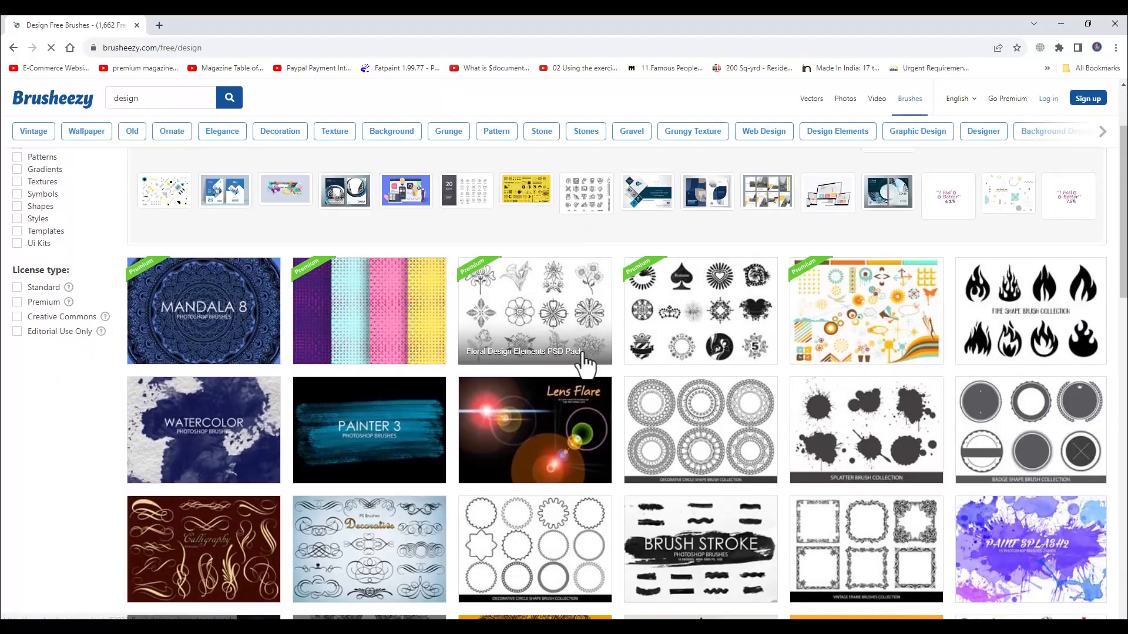
pyautogui.scroll(-1, 584, 367)
pyautogui.scroll(-2, 613, 372)
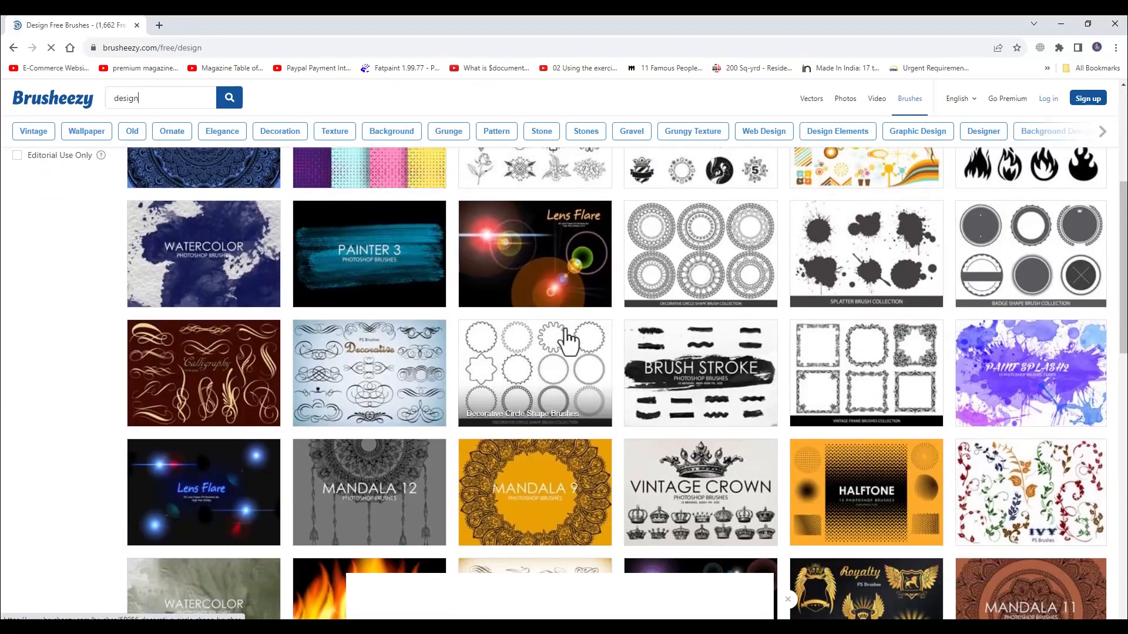
pyautogui.scroll(-5, 587, 337)
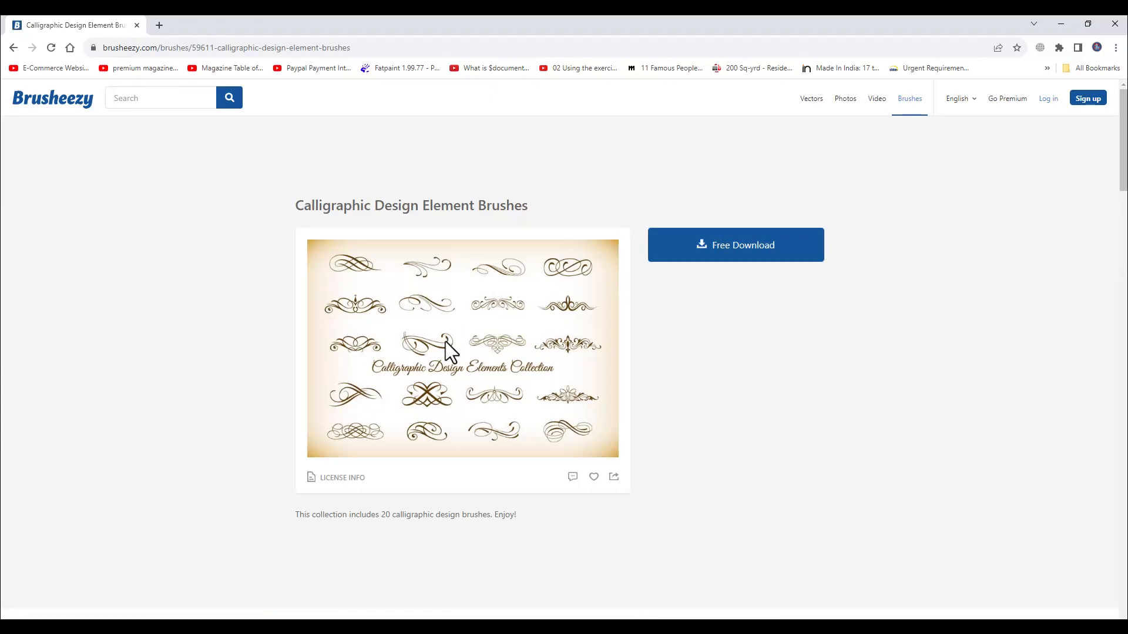
pyautogui.click(729, 249)
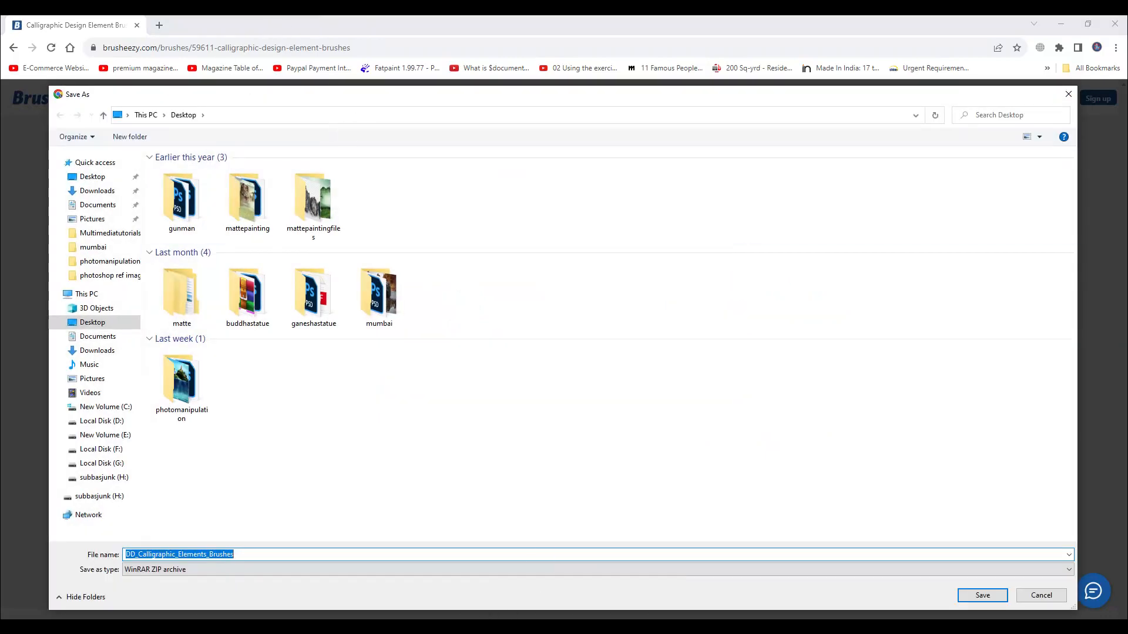
pyautogui.click(981, 595)
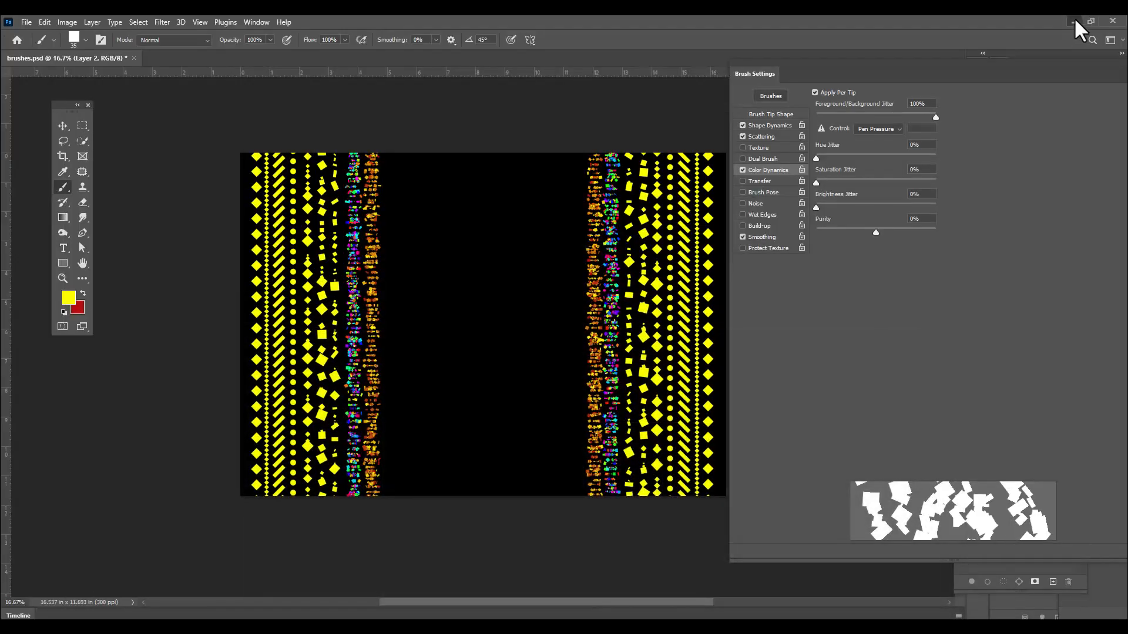
# Minimize Photoshop and create a new desktop folder named "brushes"
pyautogui.click(1073, 22)
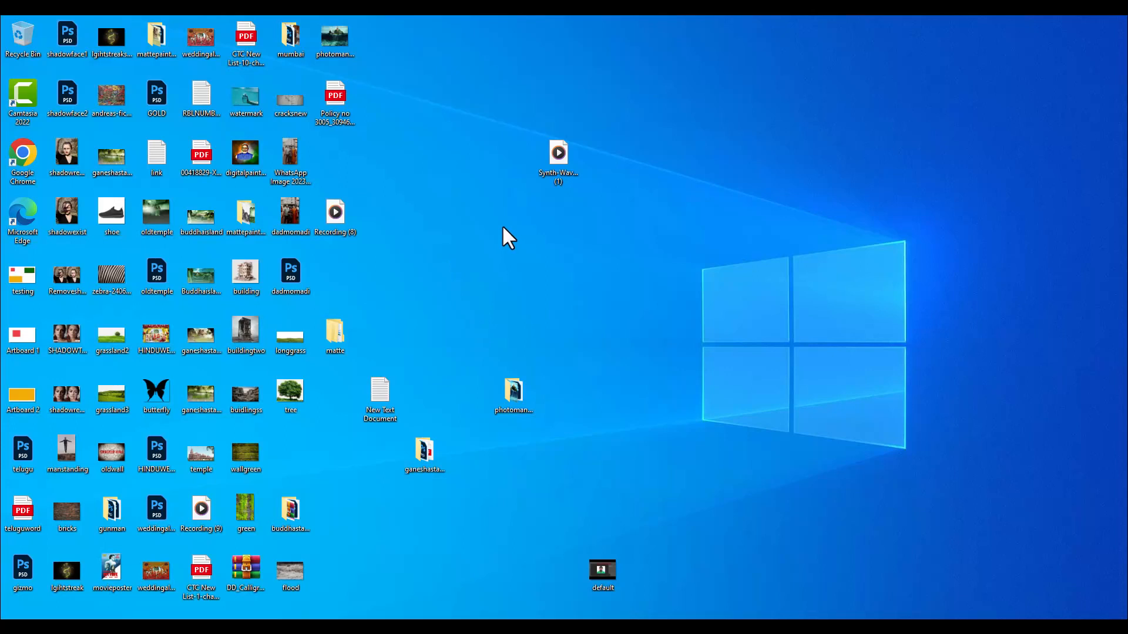
pyautogui.rightClick(508, 272)
pyautogui.moveTo(511, 291)
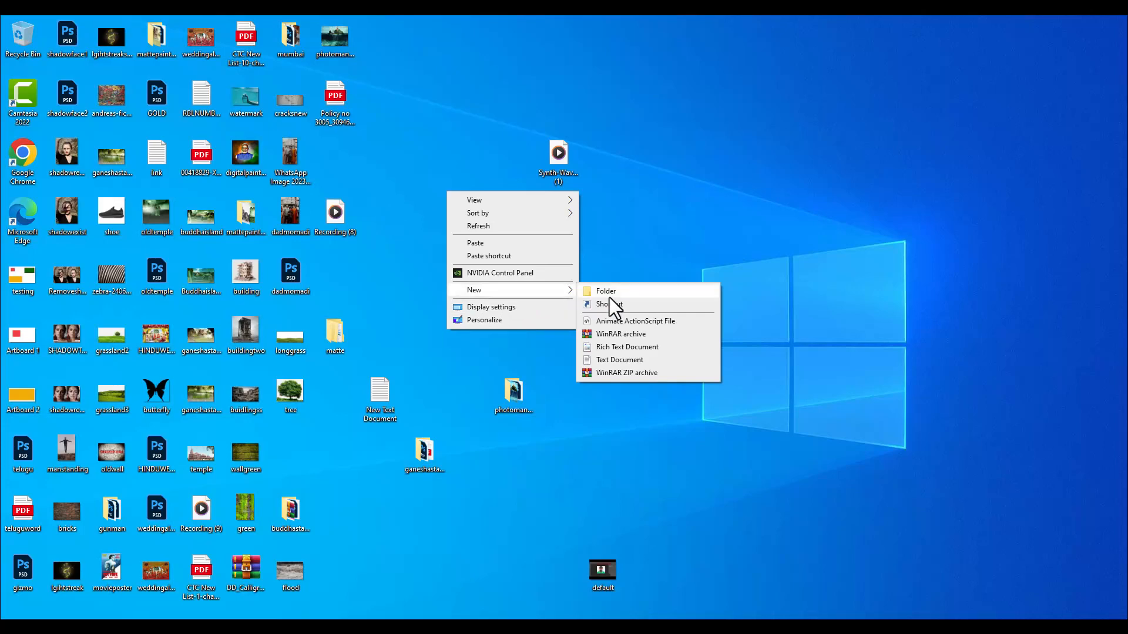
pyautogui.click(609, 294)
pyautogui.write('brushes')
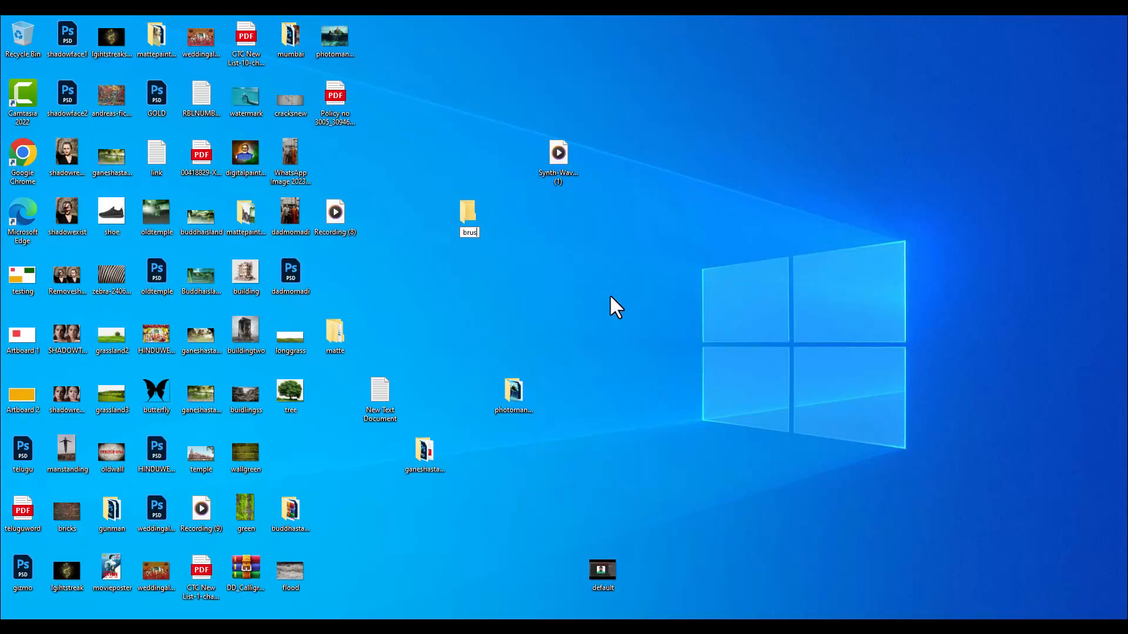
# Open the brushes folder and paste the copied DD_Calligraphic_Elements_Brushes archive into it
pyautogui.doubleClick(468, 209)
pyautogui.rightClick(376, 285)
pyautogui.click(414, 364)
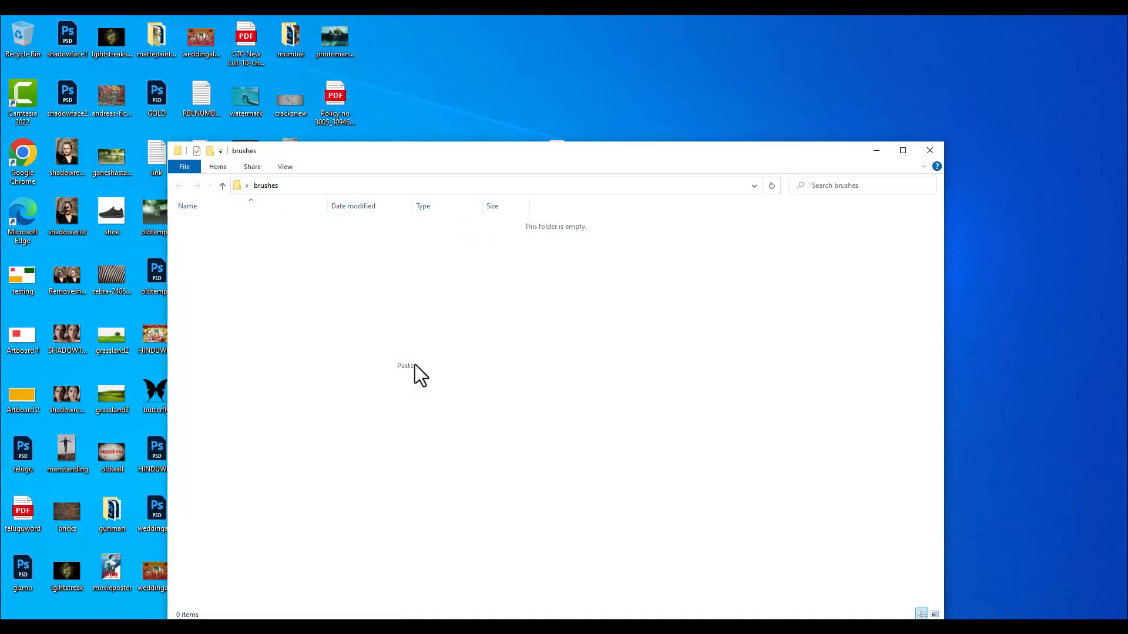
pyautogui.moveTo(489, 154); pyautogui.dragTo(708, 91)
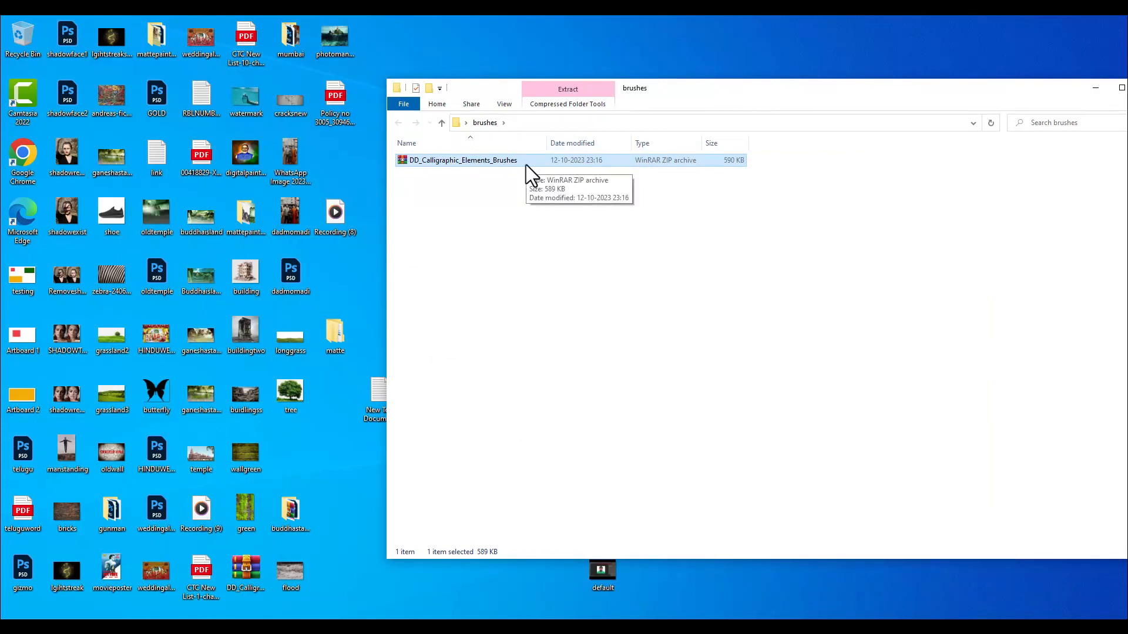
# Extract the DD_Calligraphic_Elements_Brushes archive in place and open the extracted DD Calligraphic Elements Brushes folder
pyautogui.rightClick(474, 164)
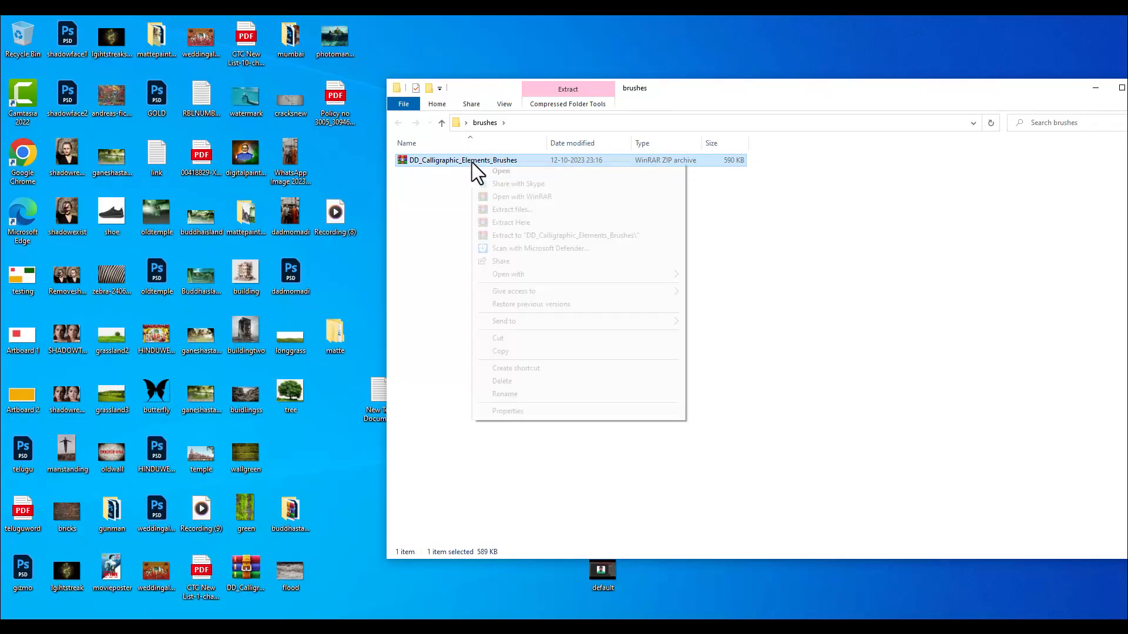
pyautogui.click(527, 225)
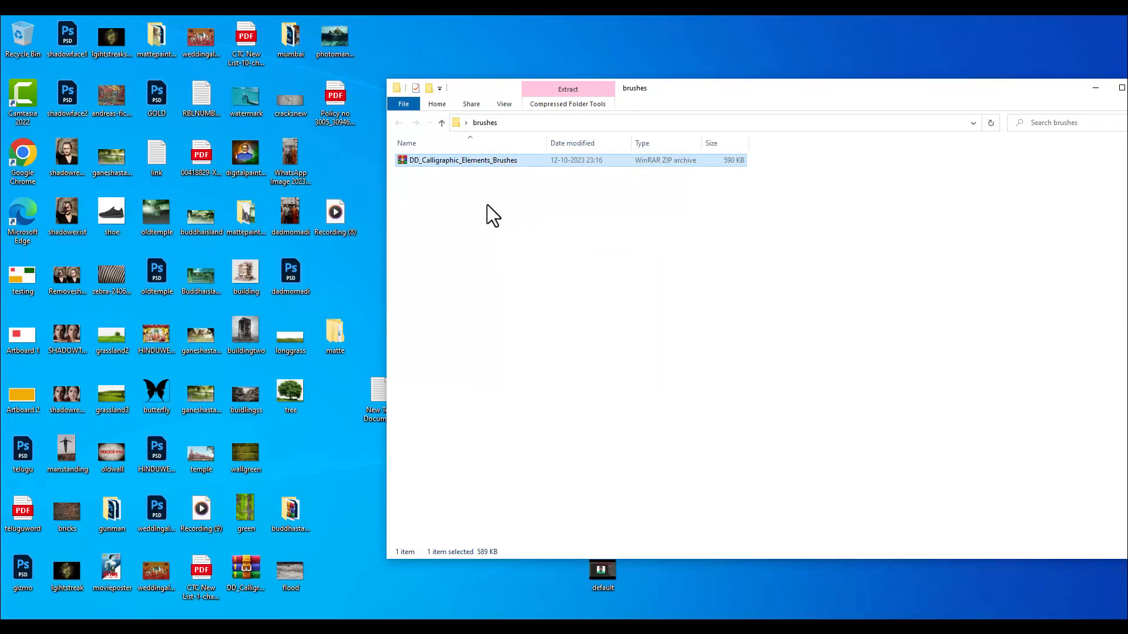
pyautogui.click(457, 185)
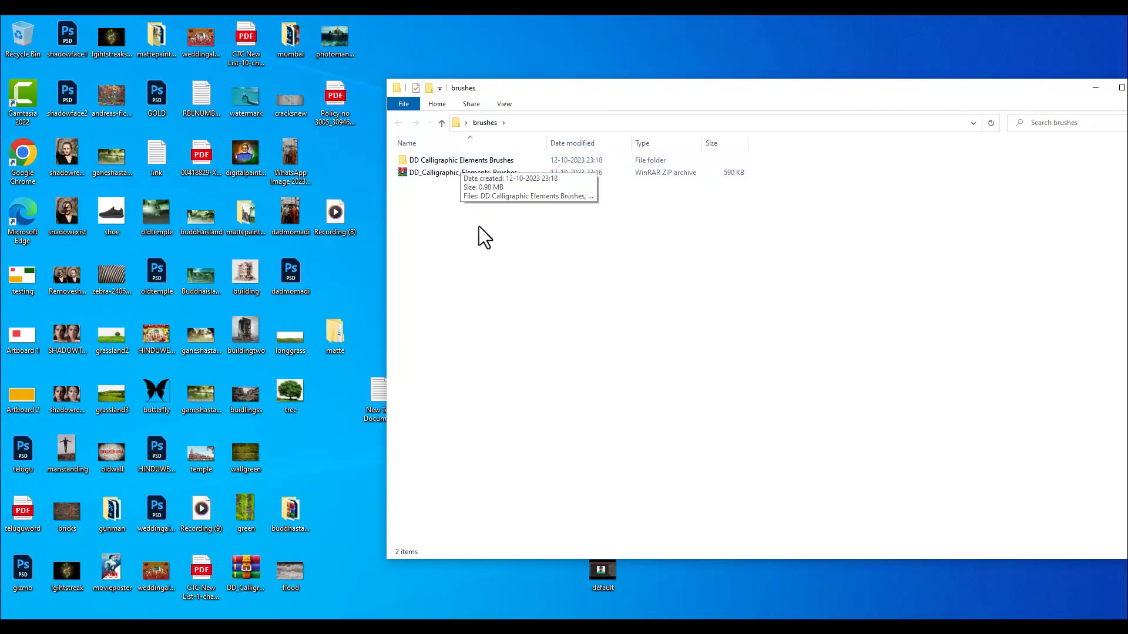
pyautogui.doubleClick(469, 160)
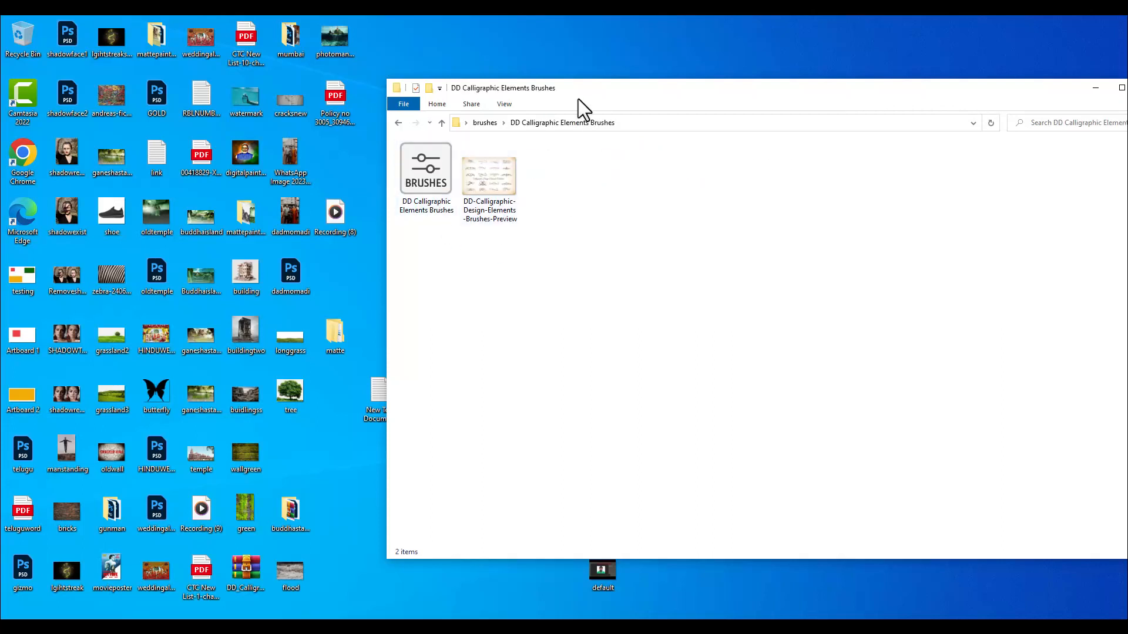
pyautogui.moveTo(576, 87); pyautogui.dragTo(559, 87)
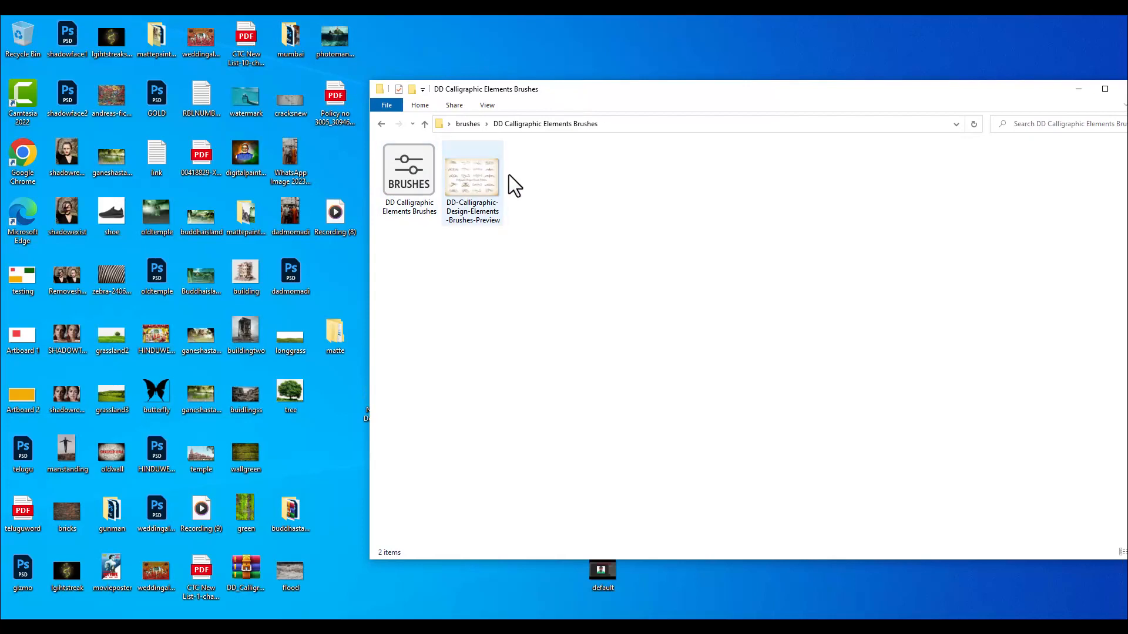
# View the DD-Calligraphic-Design-Elements-Brushes-Preview image to examine the included designs, and close the photo viewer
pyautogui.click(497, 191)
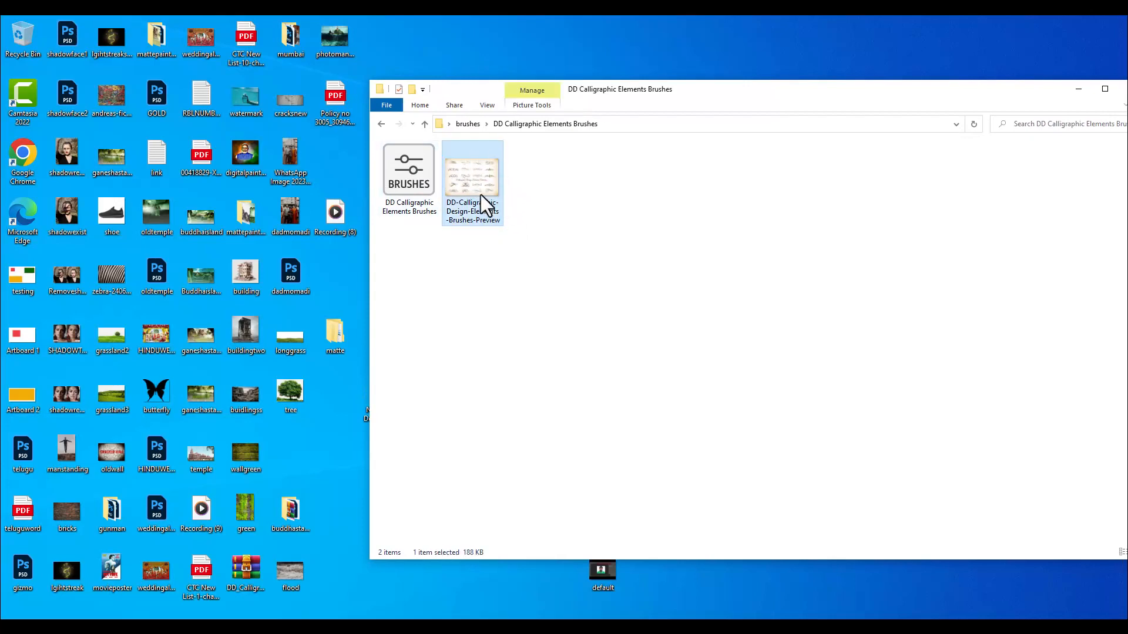
pyautogui.doubleClick(481, 195)
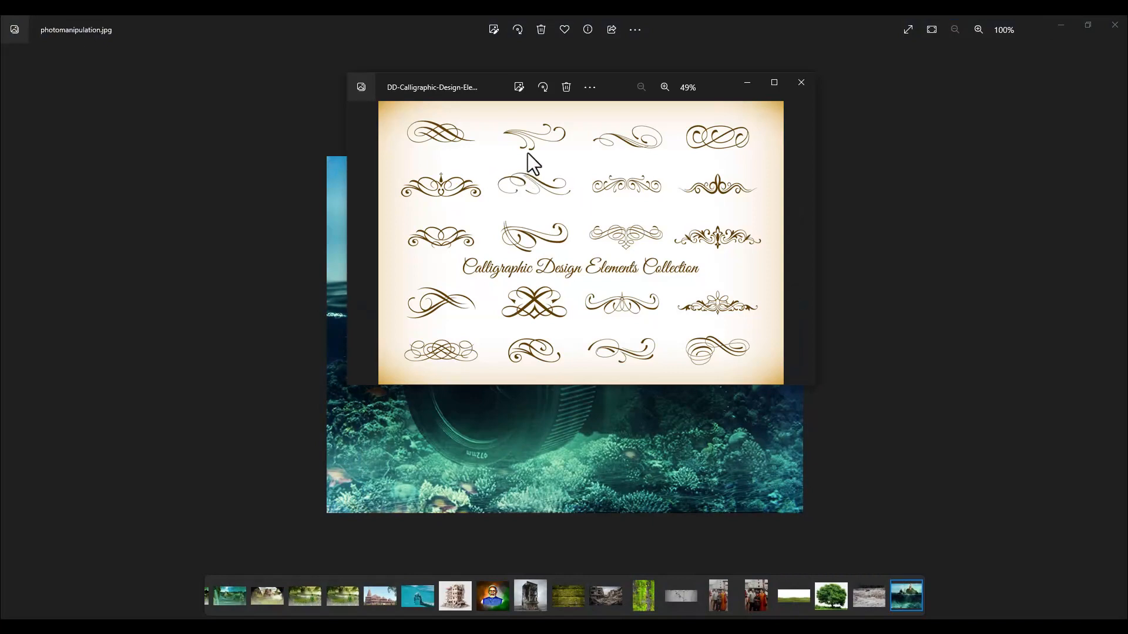
pyautogui.moveTo(614, 86); pyautogui.dragTo(582, 153)
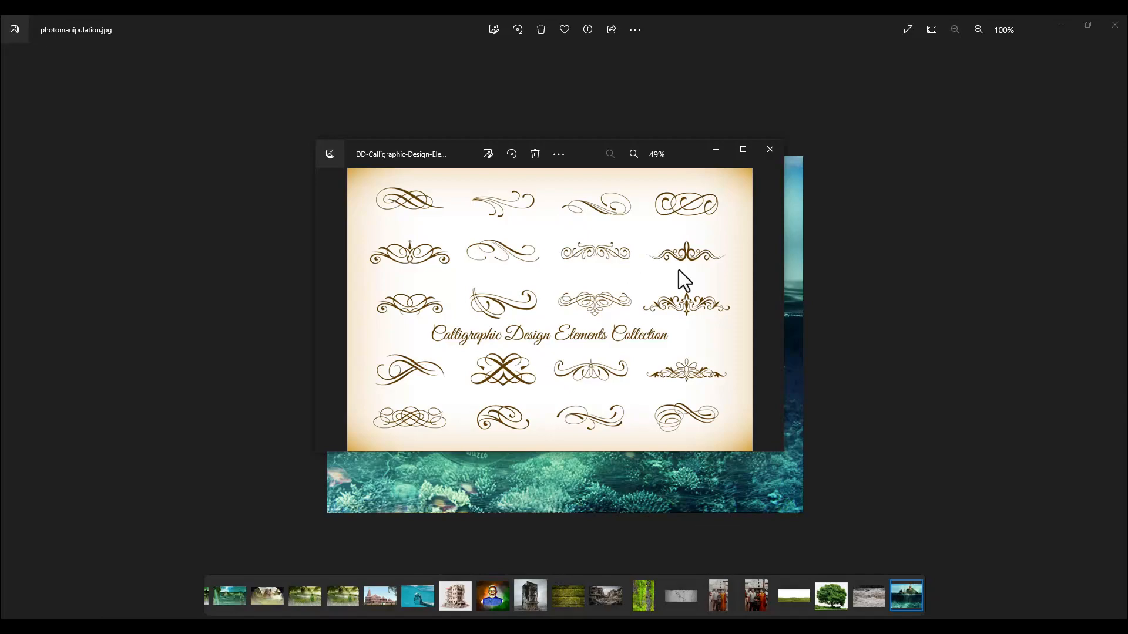
pyautogui.click(770, 149)
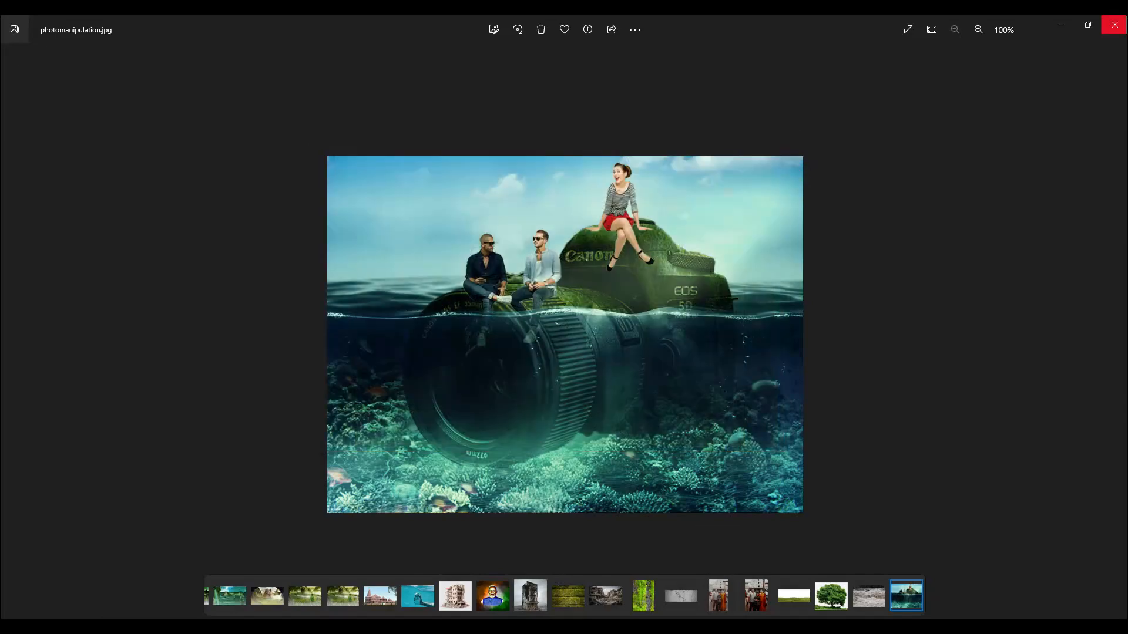
pyautogui.click(1115, 24)
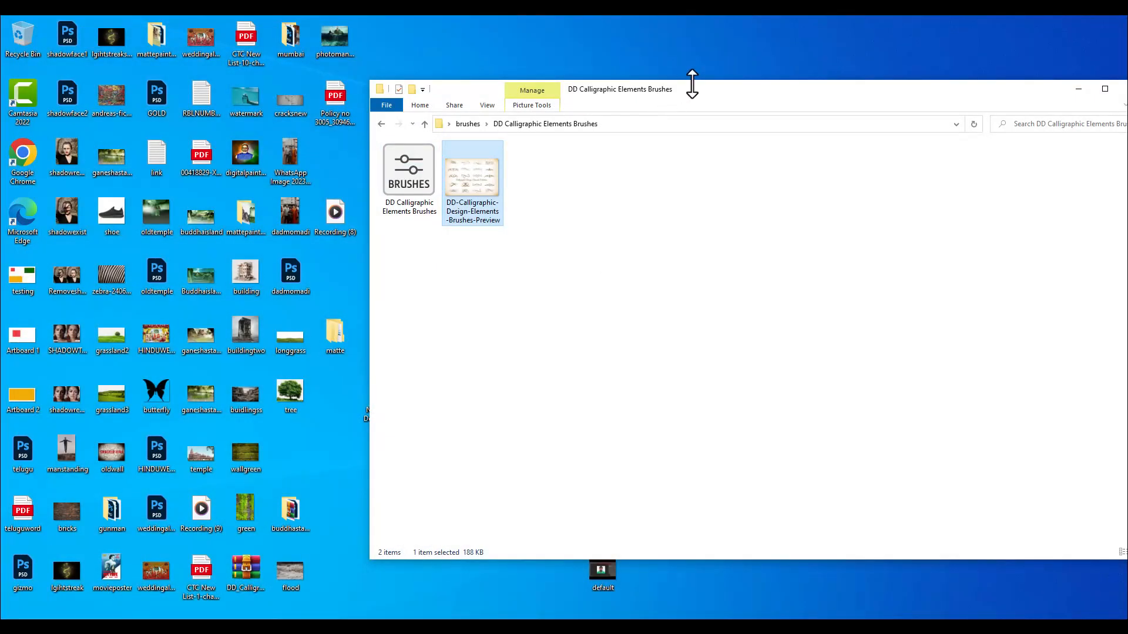
# Load the DD Calligraphic Elements Brushes file into Photoshop and show the new set in the brush presets
pyautogui.click(413, 176)
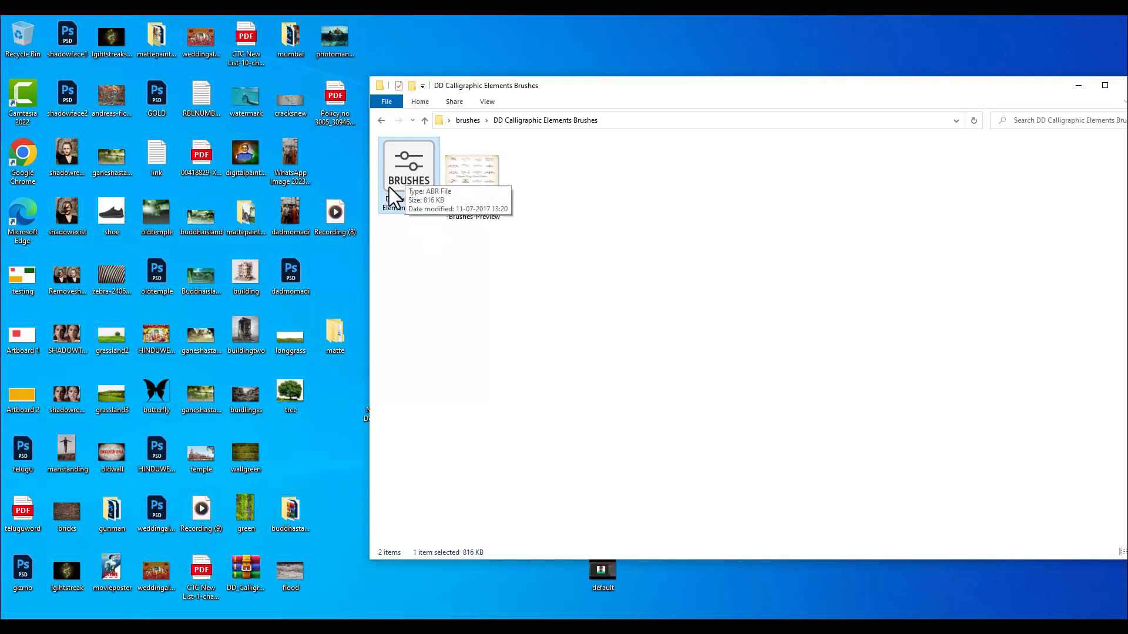
pyautogui.click(450, 299)
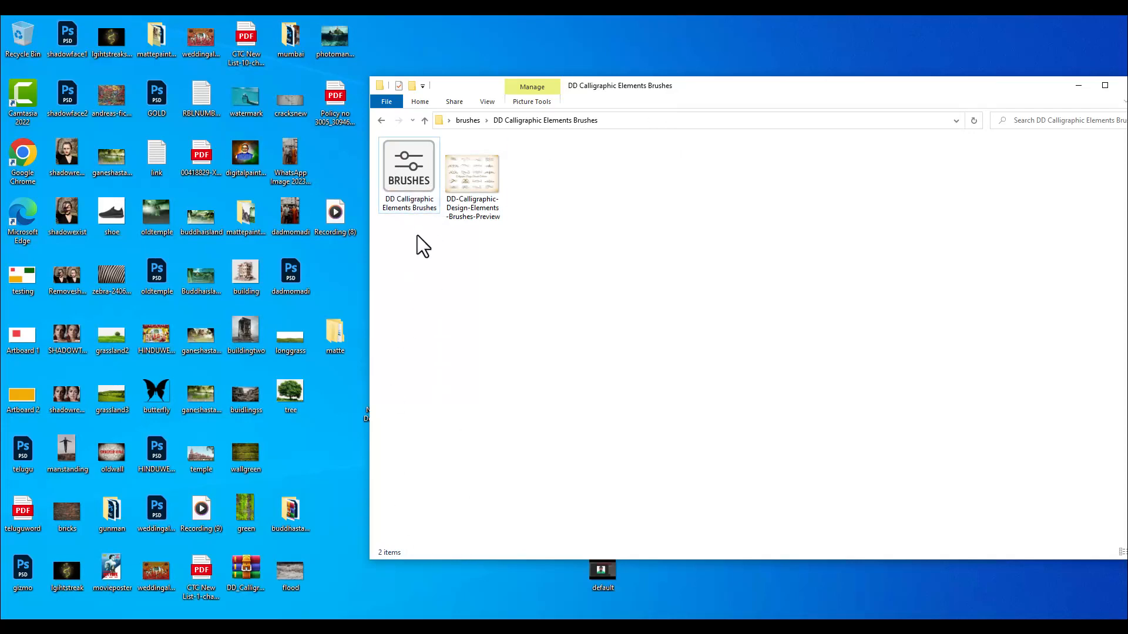
pyautogui.doubleClick(415, 179)
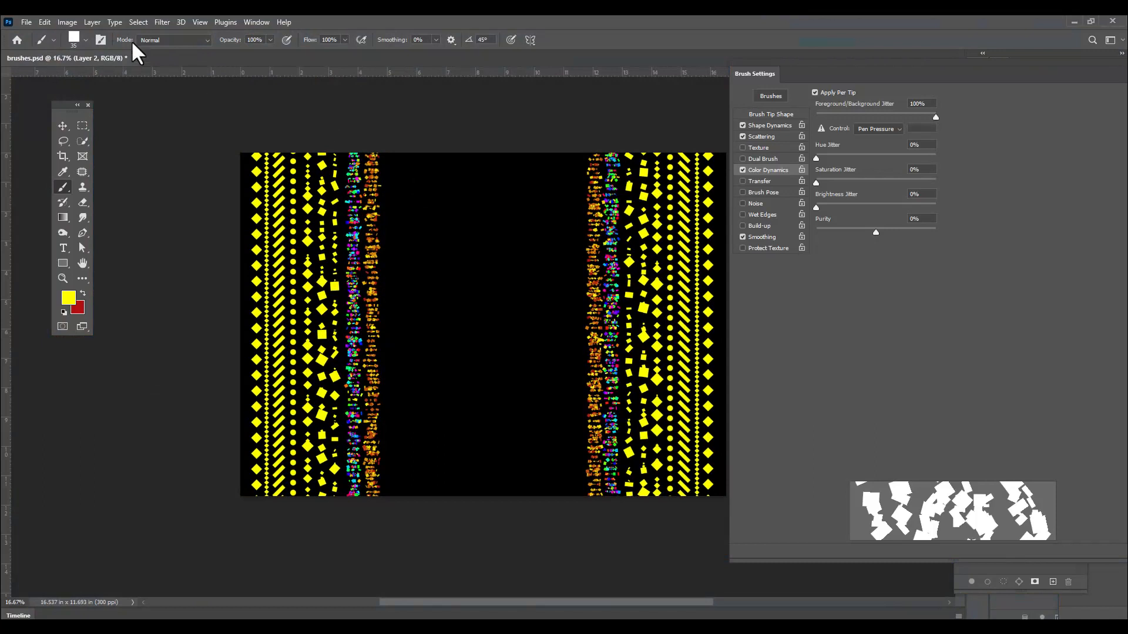
pyautogui.click(77, 40)
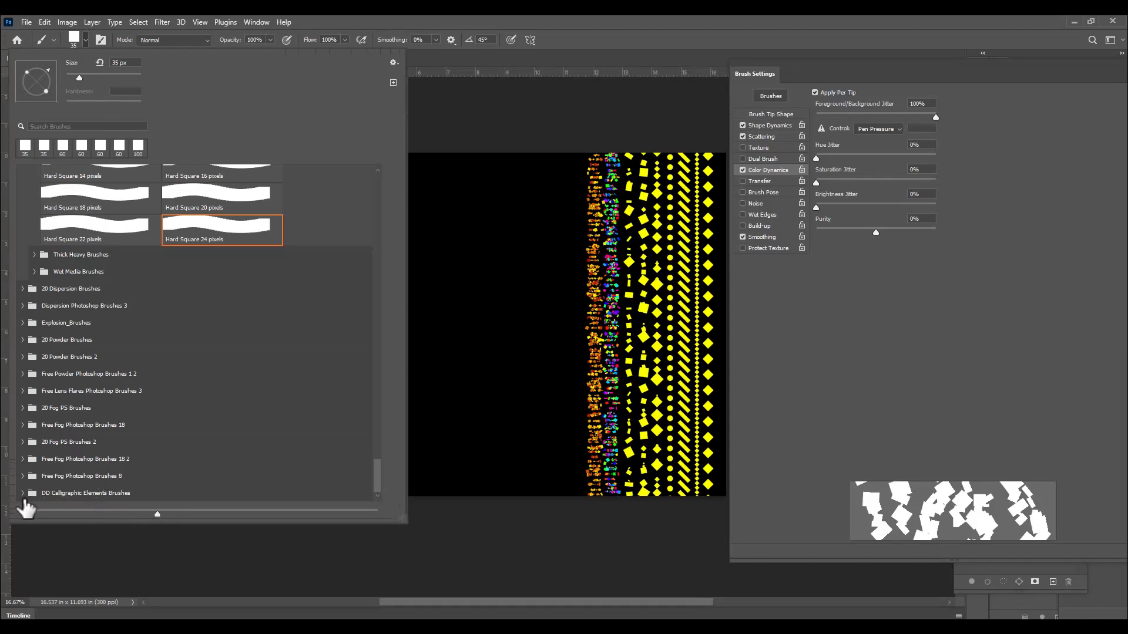
# Expand the DD Calligraphic Elements Brushes set, try several Deco brushes and select Deco 16
pyautogui.click(23, 493)
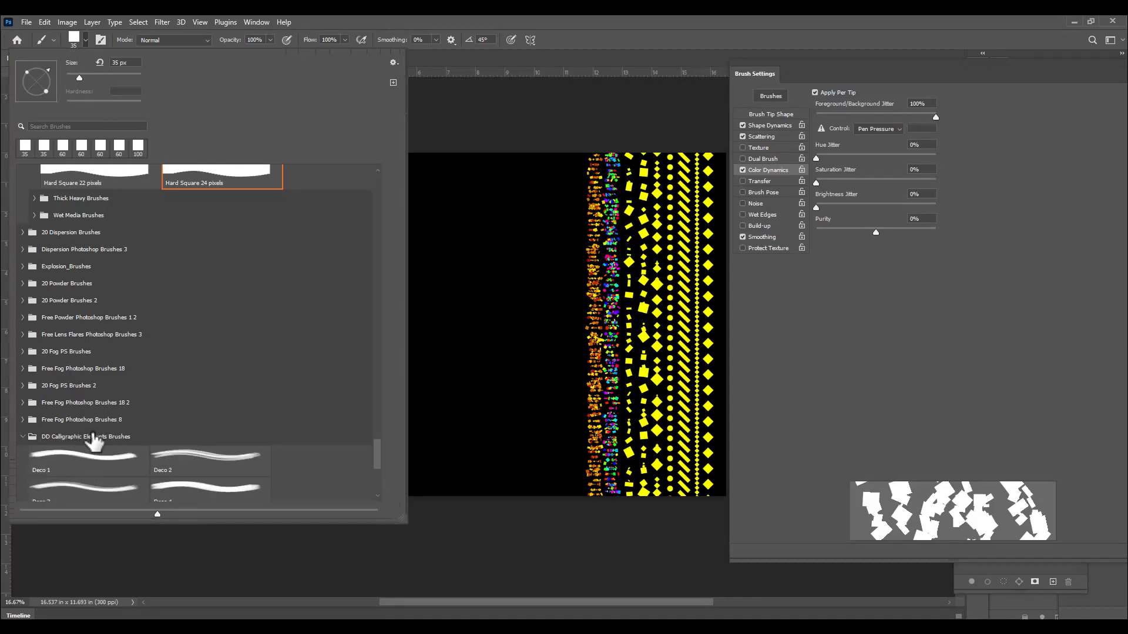
pyautogui.scroll(-3, 106, 444)
pyautogui.scroll(-4, 106, 443)
pyautogui.click(223, 368)
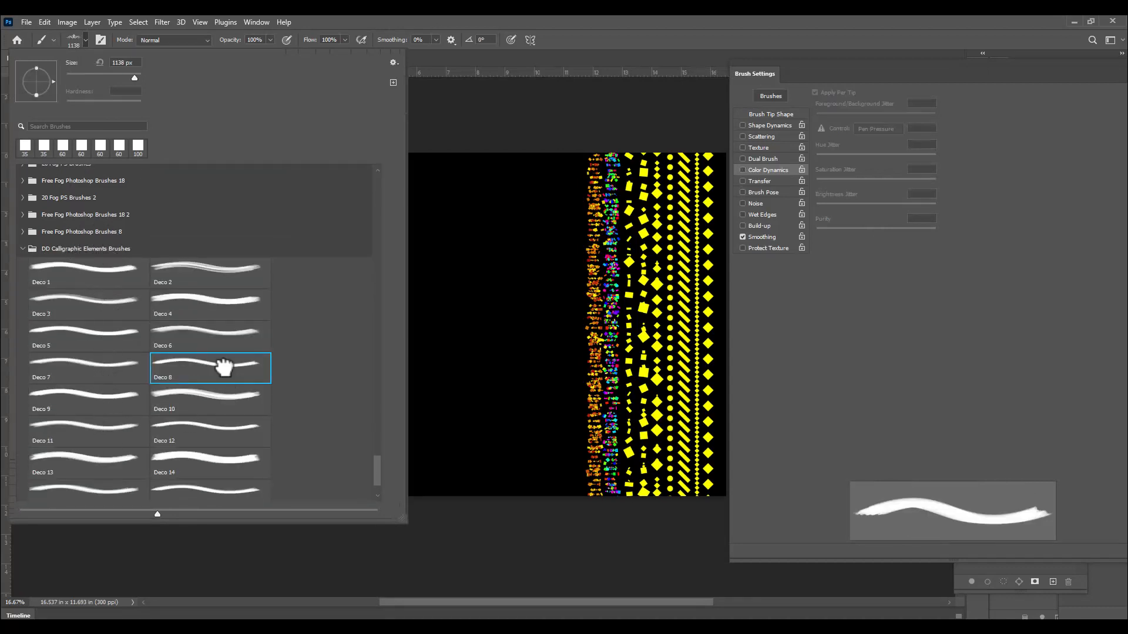
pyautogui.click(243, 411)
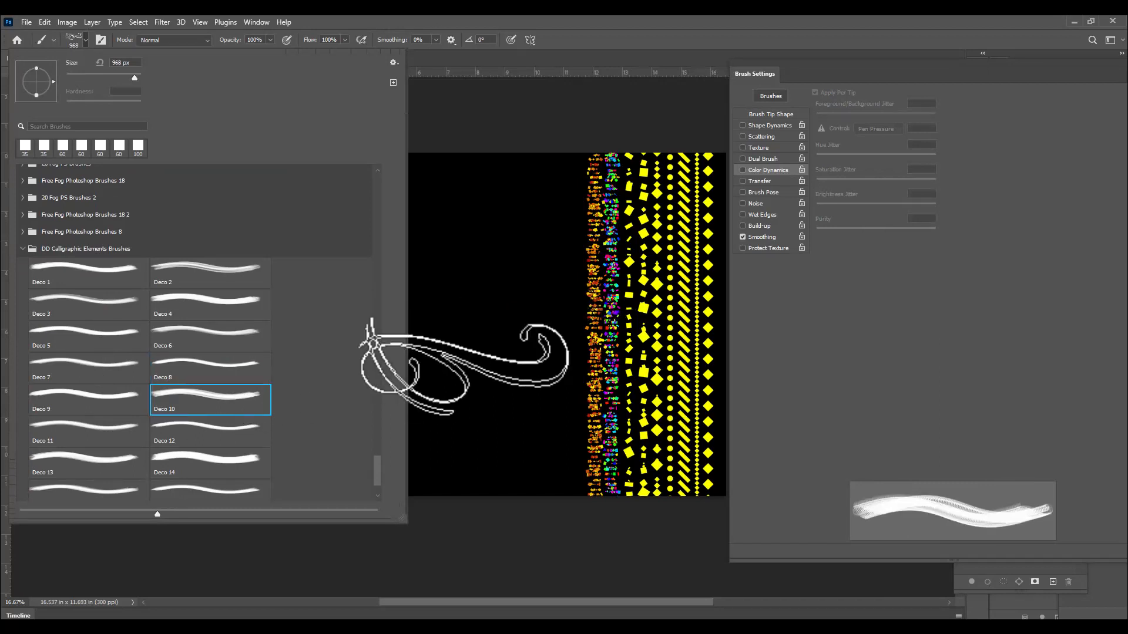
pyautogui.click(230, 483)
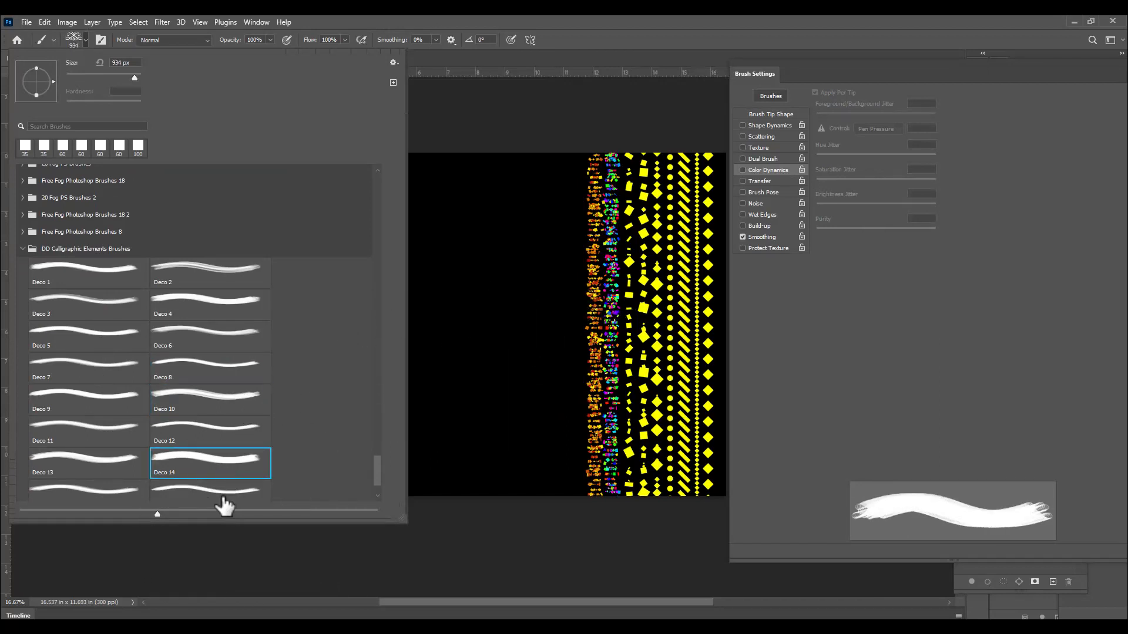
pyautogui.scroll(-1, 258, 470)
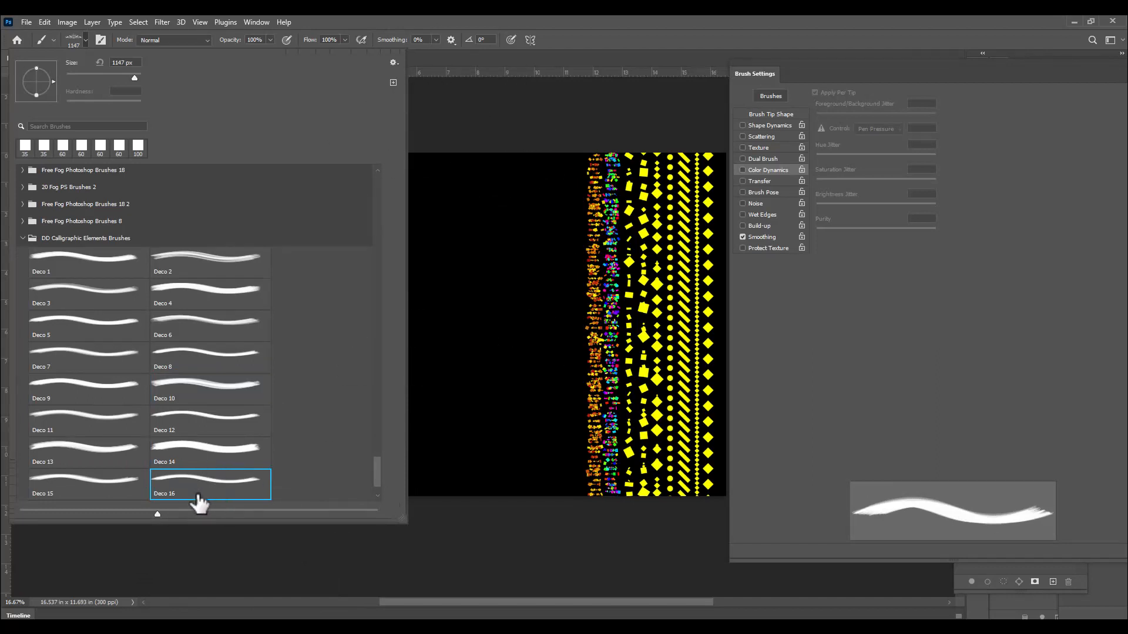
pyautogui.click(560, 48)
# Enlarge the brush to 1800 px and stamp one yellow ornament centred at the top of the black middle area
pyautogui.press(']')
pyautogui.press(']')
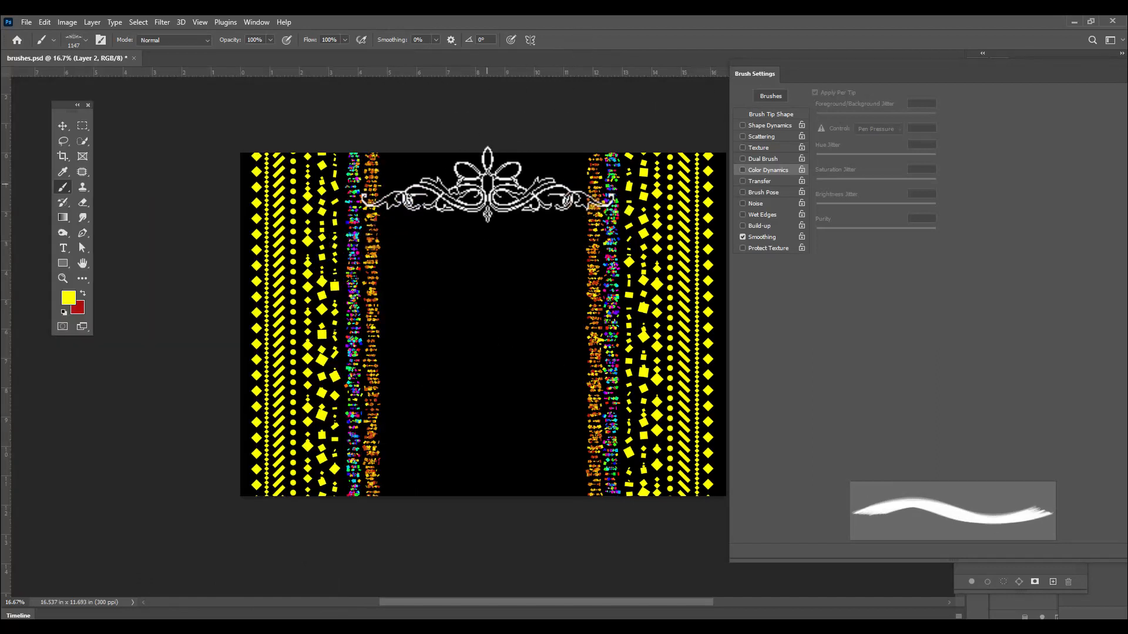
pyautogui.press(']')
pyautogui.press(']')
pyautogui.press(']')
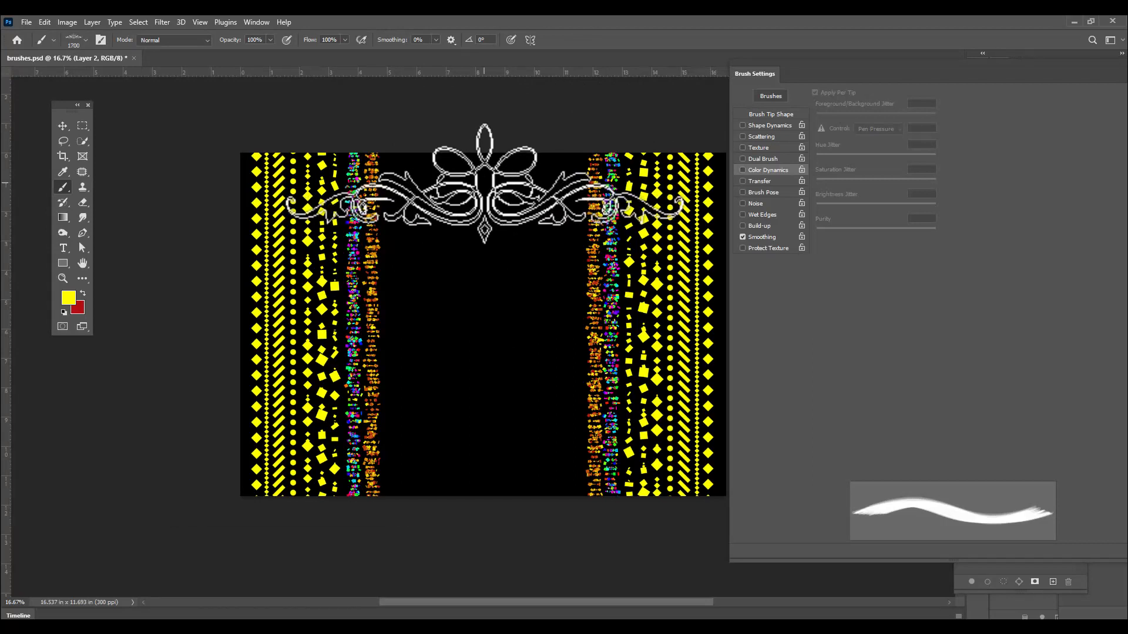
pyautogui.click(484, 183)
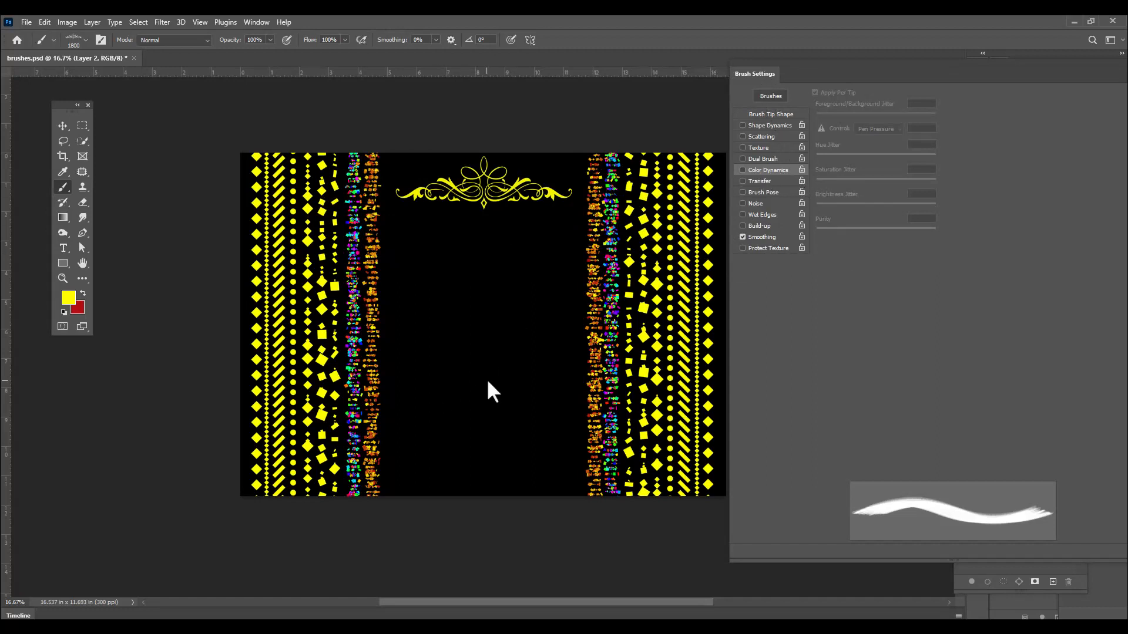
# Flip the brush tip vertically with Flip Y and stamp the ornament centred at the bottom of the black middle area
pyautogui.click(783, 115)
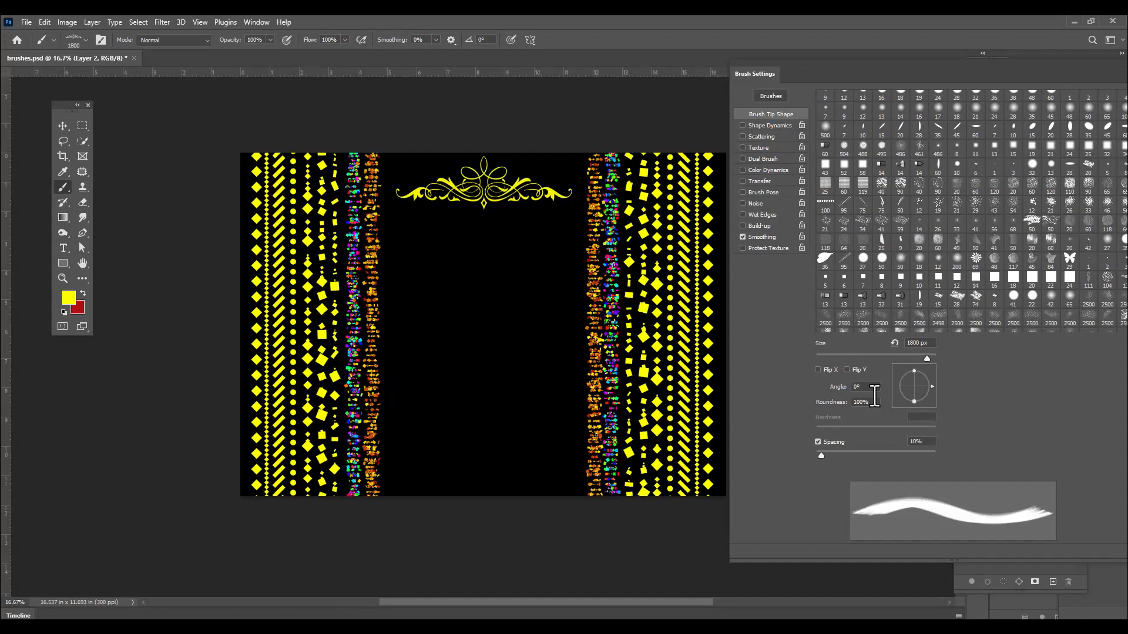
pyautogui.click(846, 369)
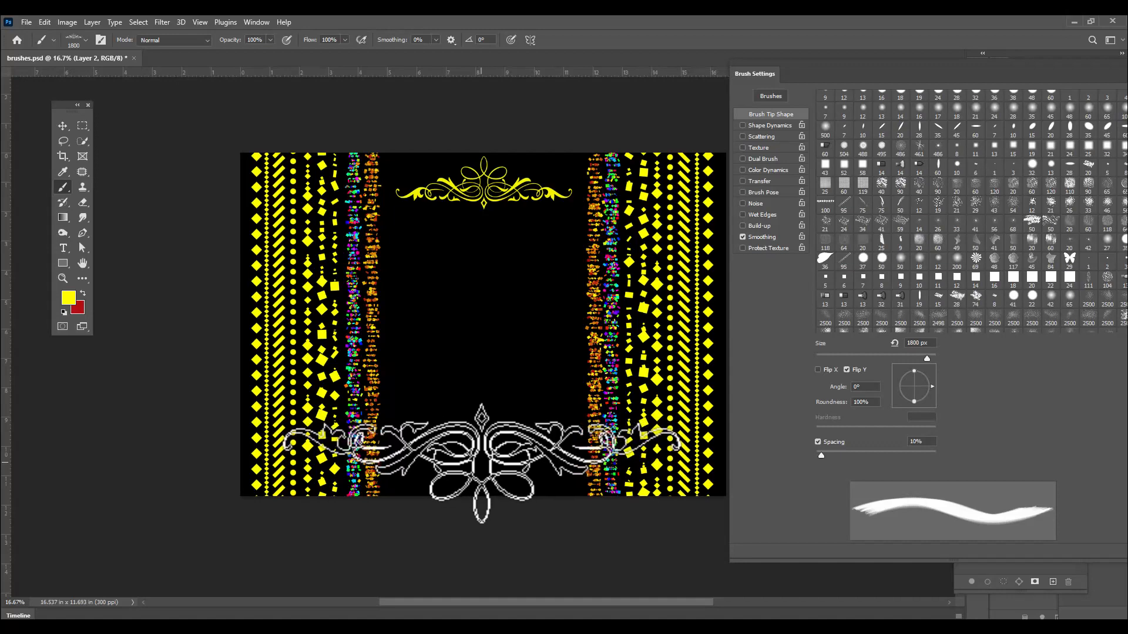
pyautogui.click(484, 464)
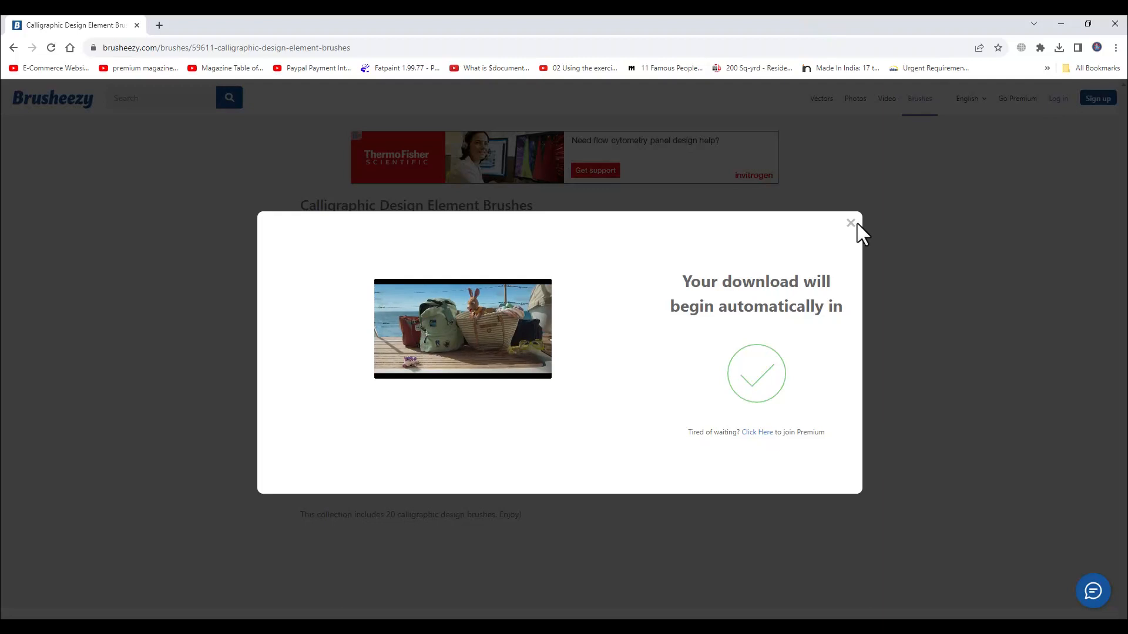
# Switch to the browser, dismiss the download pop-up and search Brusheezy for mandala
pyautogui.click(852, 224)
pyautogui.click(147, 99)
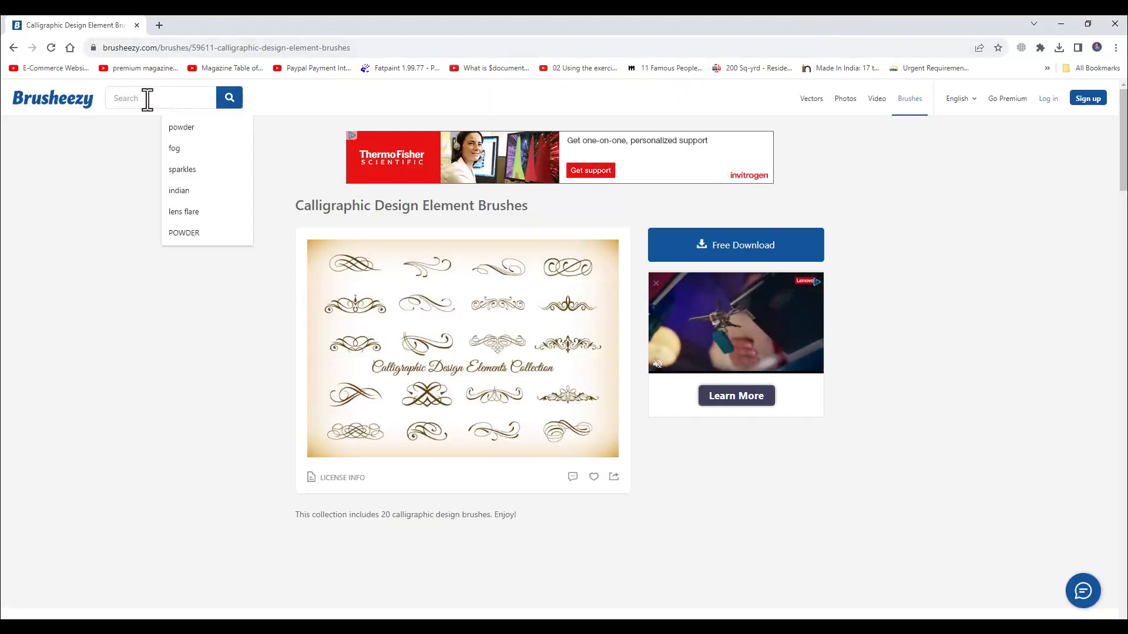
pyautogui.write('mandala')
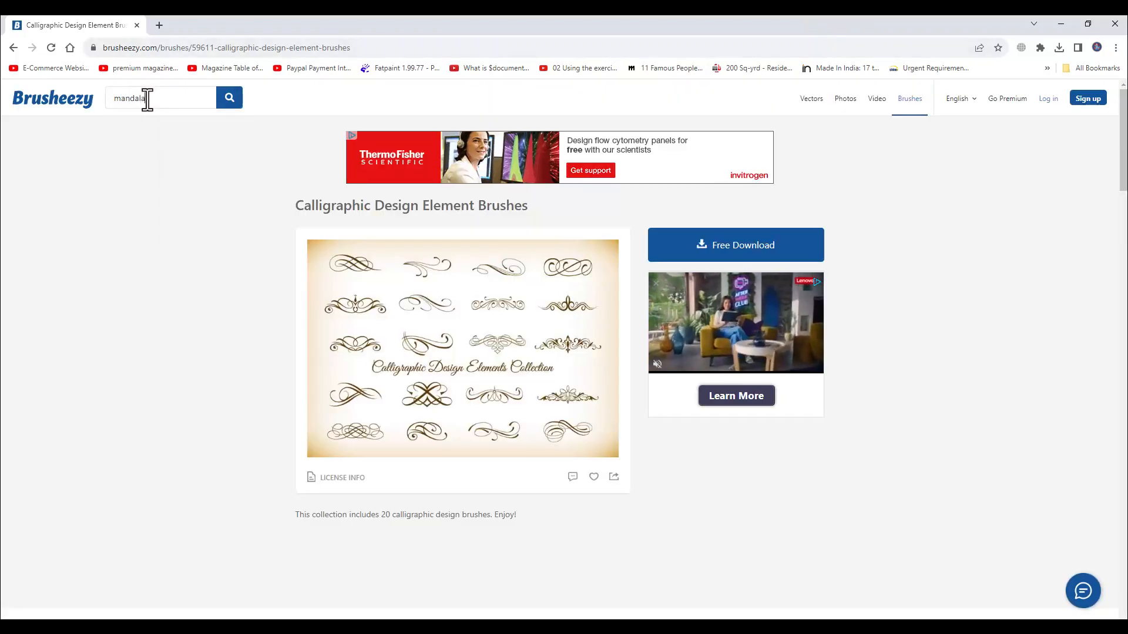
pyautogui.click(229, 101)
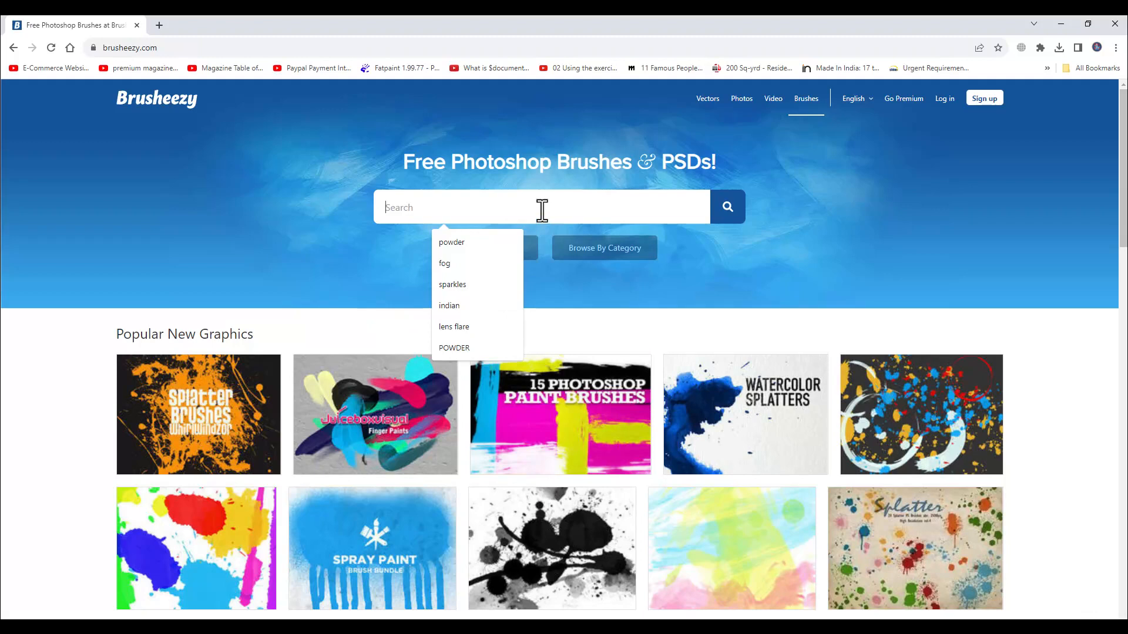
pyautogui.write('mandal')
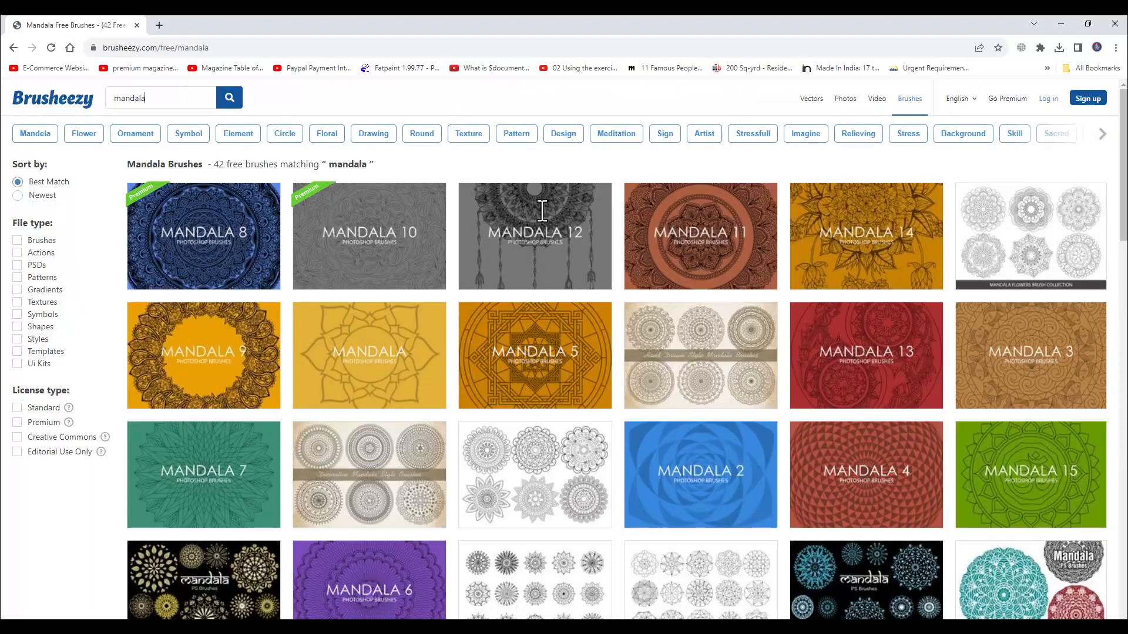
# Browse the mandala results and open the Decorative Circle Shape Brushes page
pyautogui.scroll(-2, 772, 407)
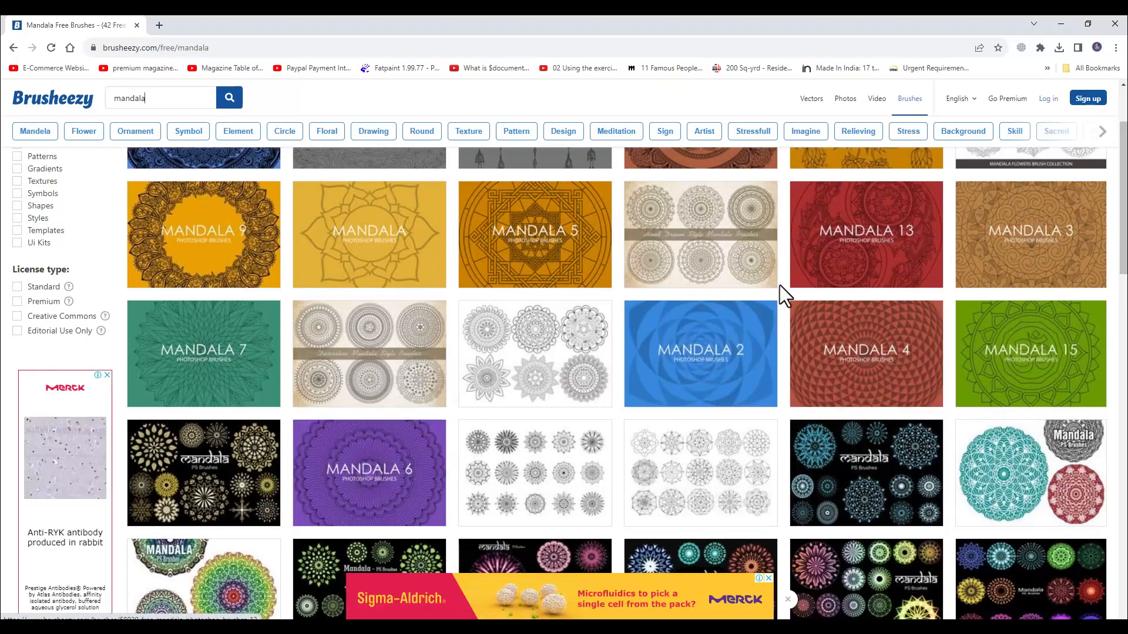
pyautogui.scroll(-5, 781, 286)
pyautogui.scroll(1, 780, 284)
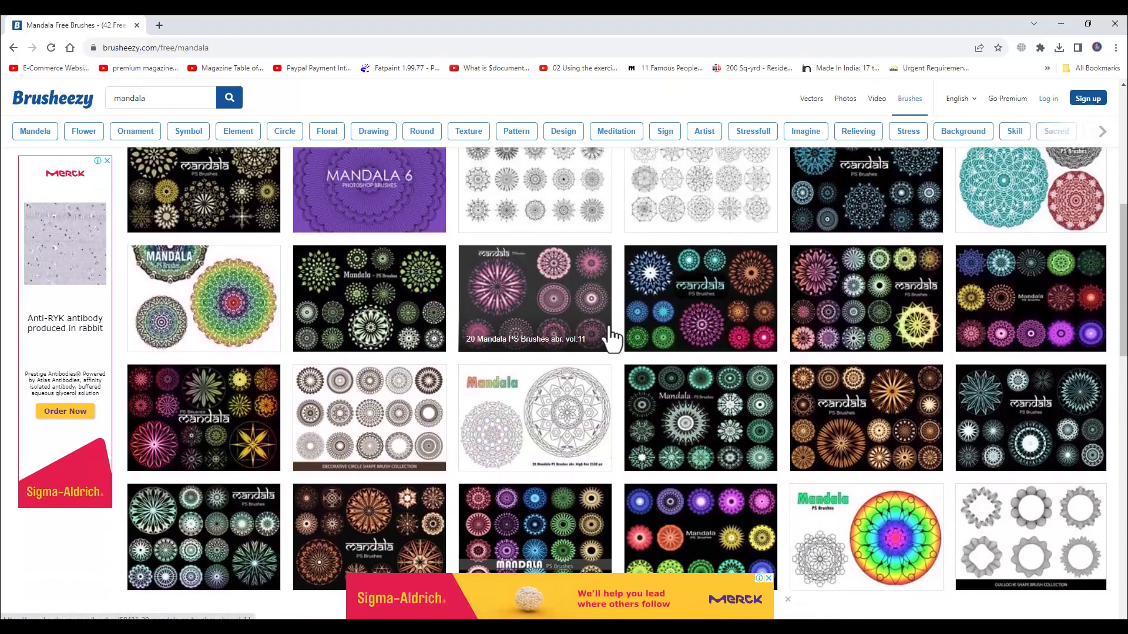
pyautogui.click(378, 414)
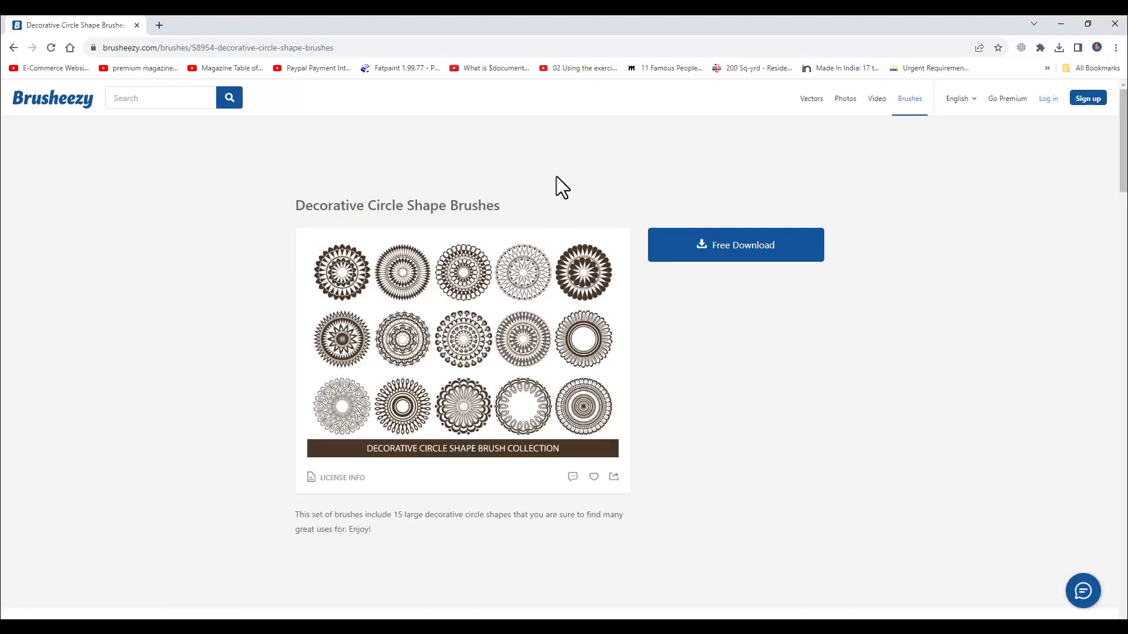
# Download the Decorative Circle Shape Brushes for free and save the ZIP archive in the brushes folder on the Desktop
pyautogui.click(723, 256)
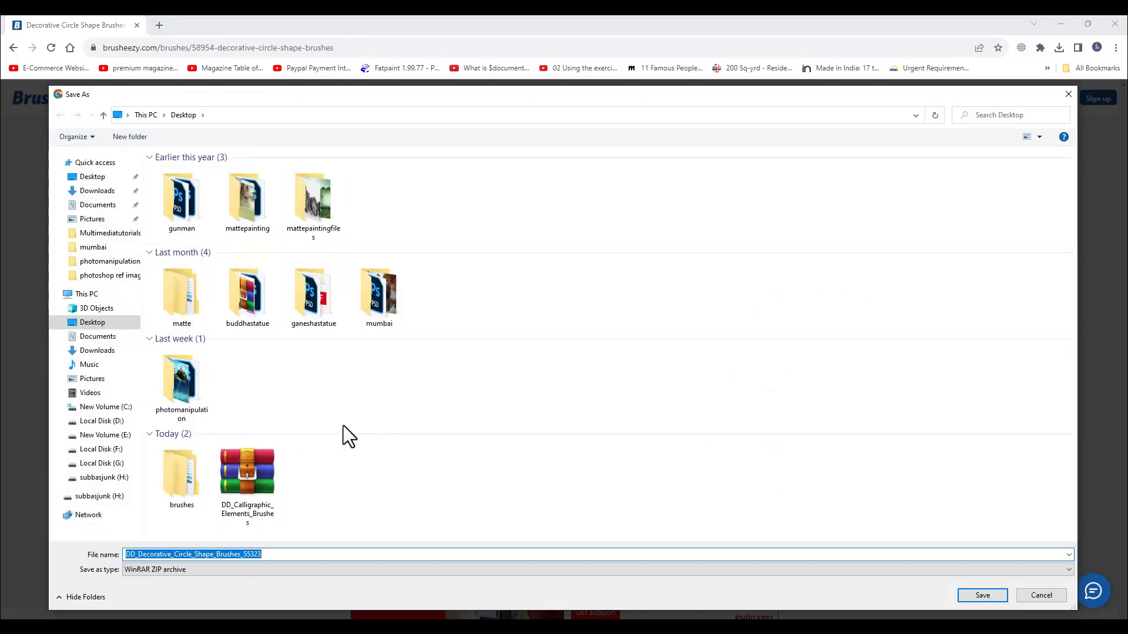
pyautogui.doubleClick(174, 467)
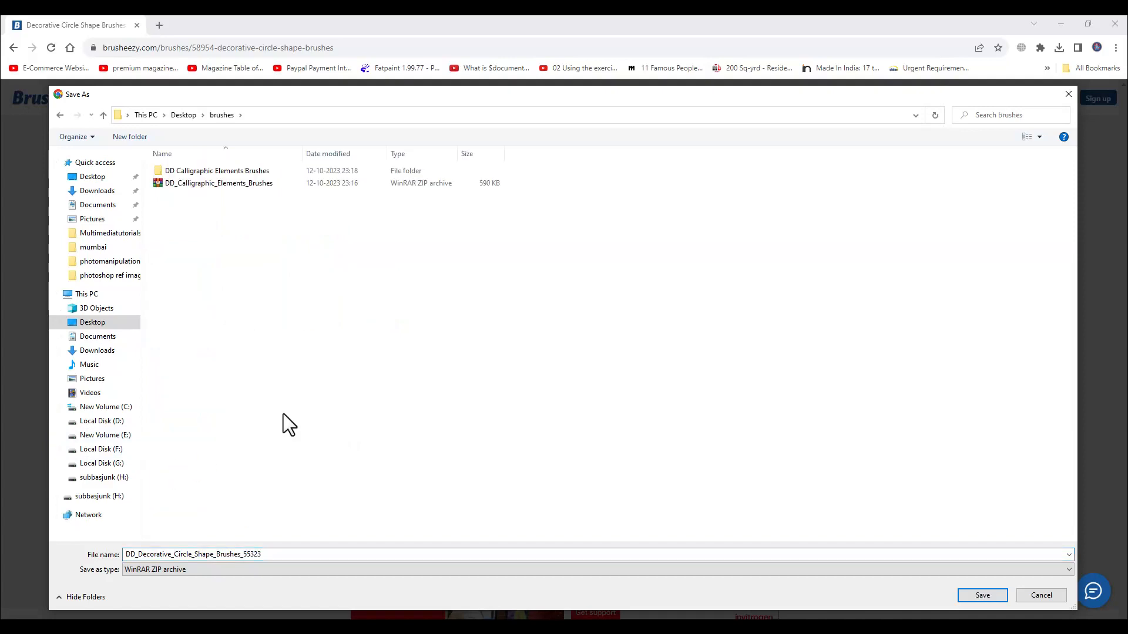
pyautogui.click(231, 570)
pyautogui.click(982, 596)
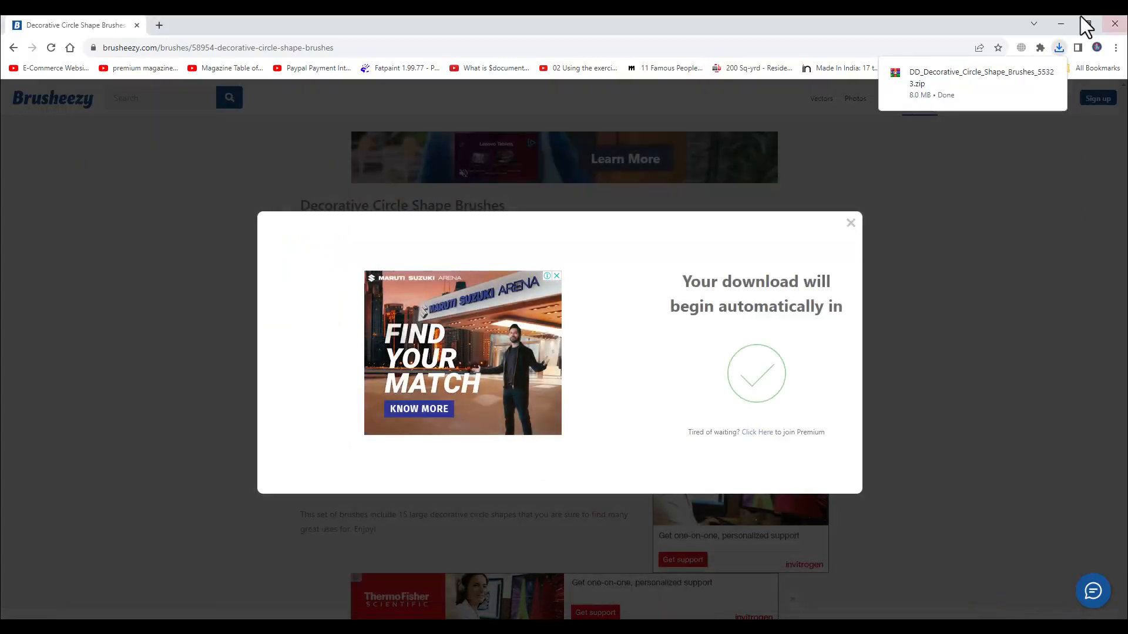
# Extract the DD_Decorative_Circle_Shape_Brushes_55323 archive inside the brushes folder and open the extracted folder
pyautogui.click(1061, 20)
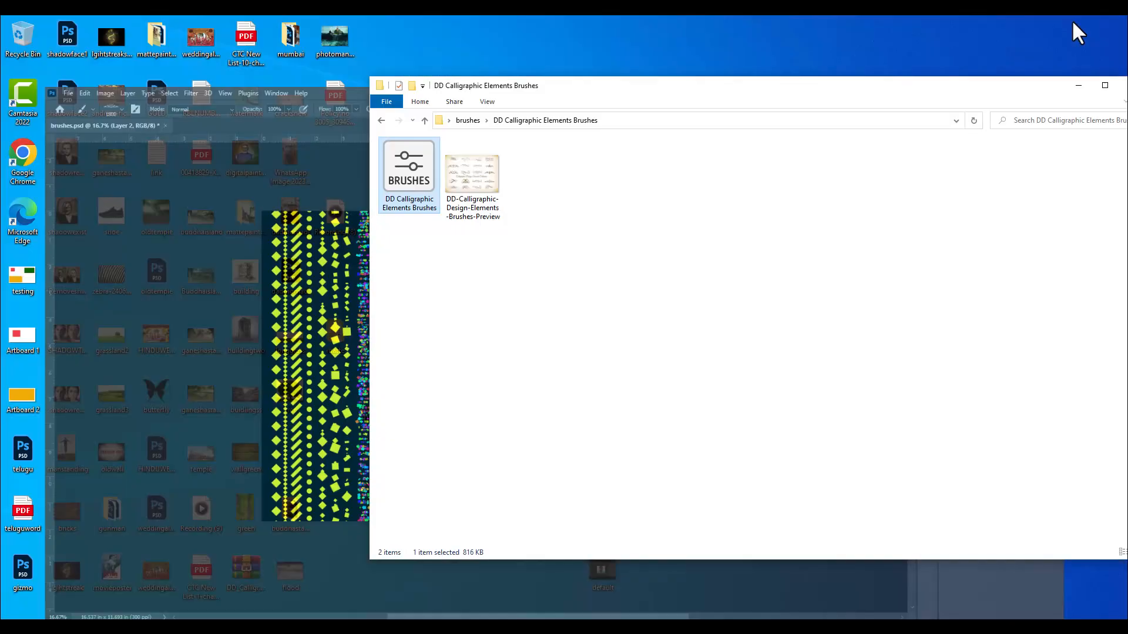
pyautogui.click(464, 121)
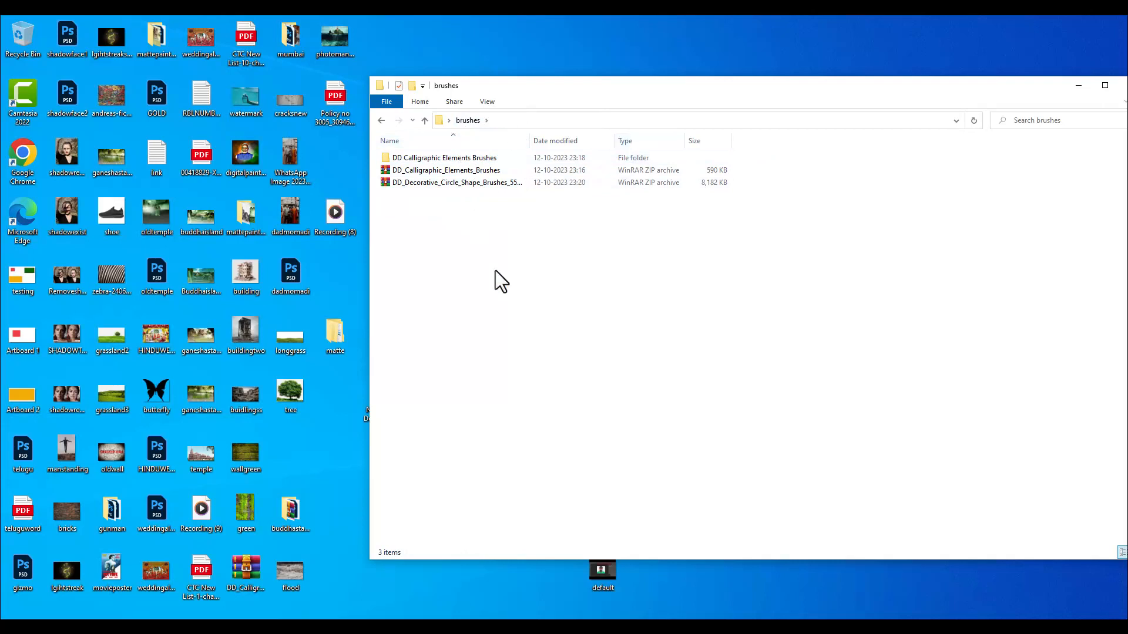
pyautogui.click(357, 273)
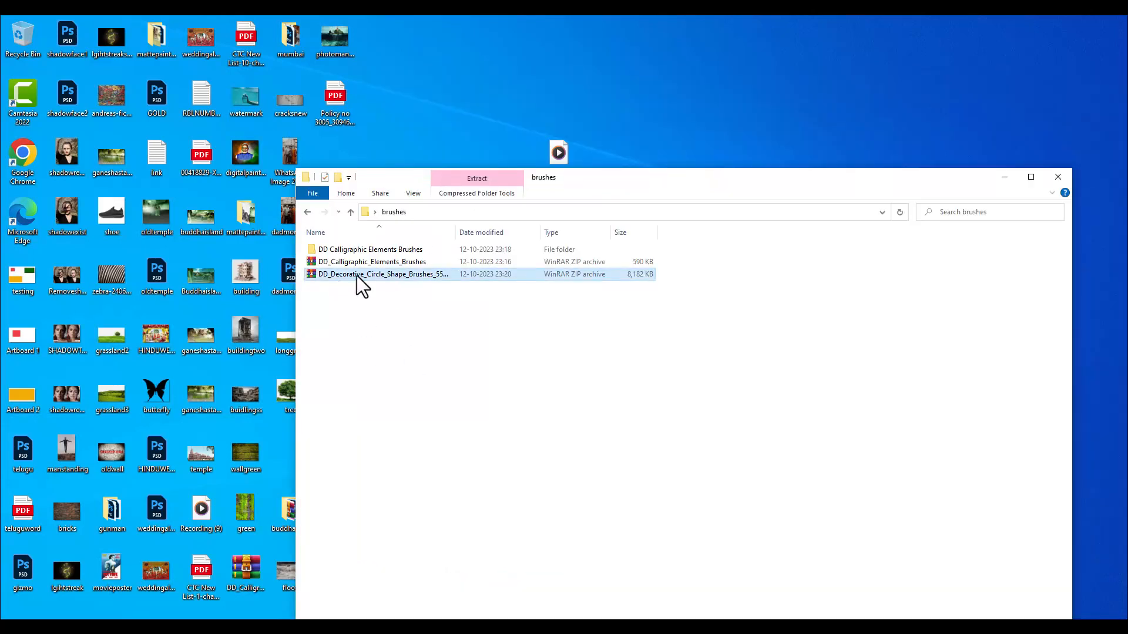
pyautogui.rightClick(357, 276)
pyautogui.click(407, 336)
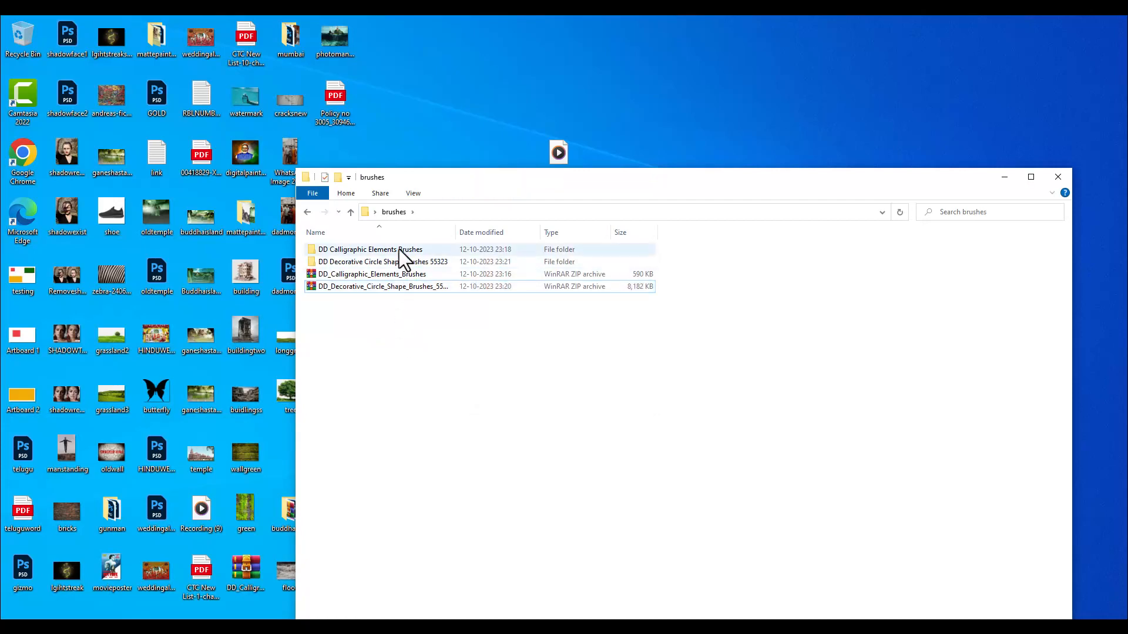
pyautogui.doubleClick(385, 263)
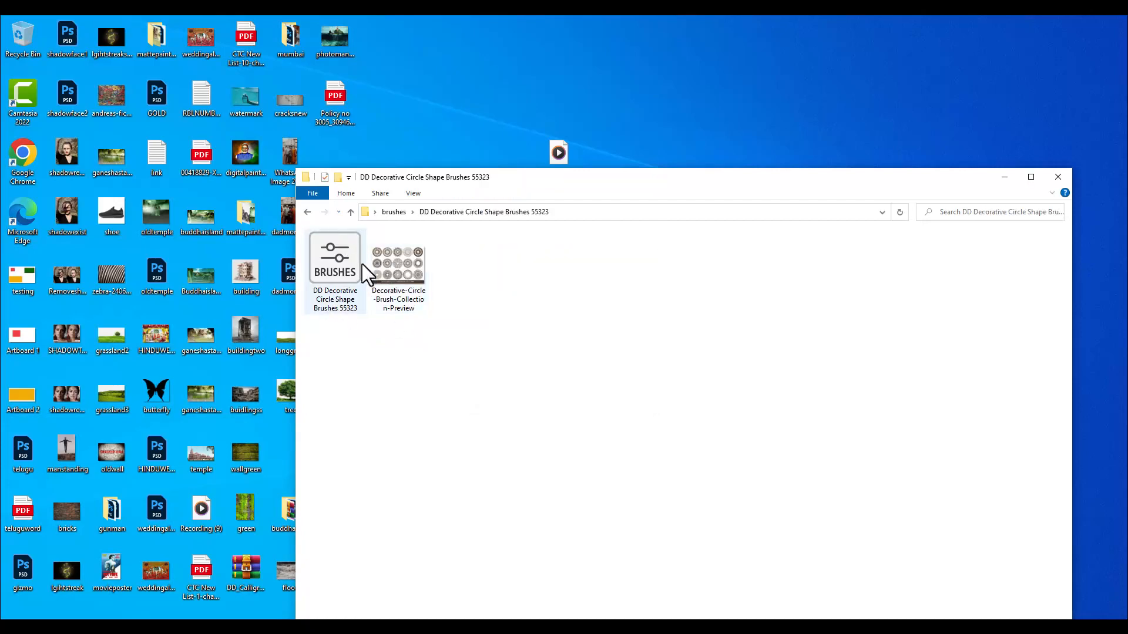
# Load the DD Decorative Circle Shape Brushes 55323 file into Photoshop and select the Dec Circle 4 brush from the new set
pyautogui.doubleClick(337, 276)
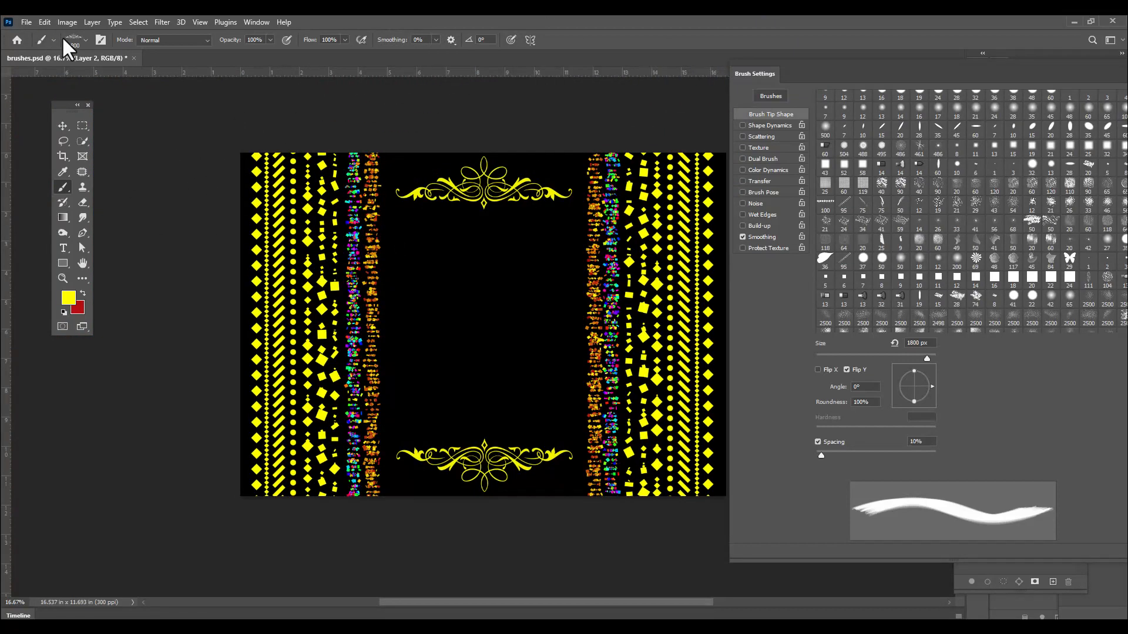
pyautogui.click(85, 40)
pyautogui.moveTo(372, 459); pyautogui.dragTo(379, 480)
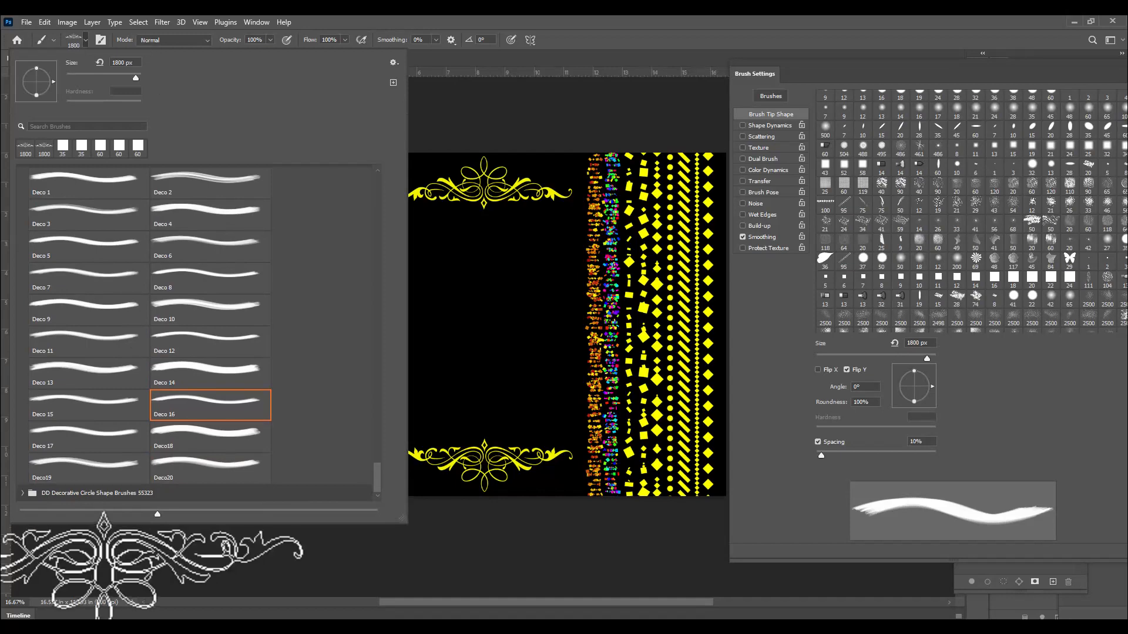
pyautogui.click(22, 493)
pyautogui.scroll(-3, 106, 470)
pyautogui.click(204, 421)
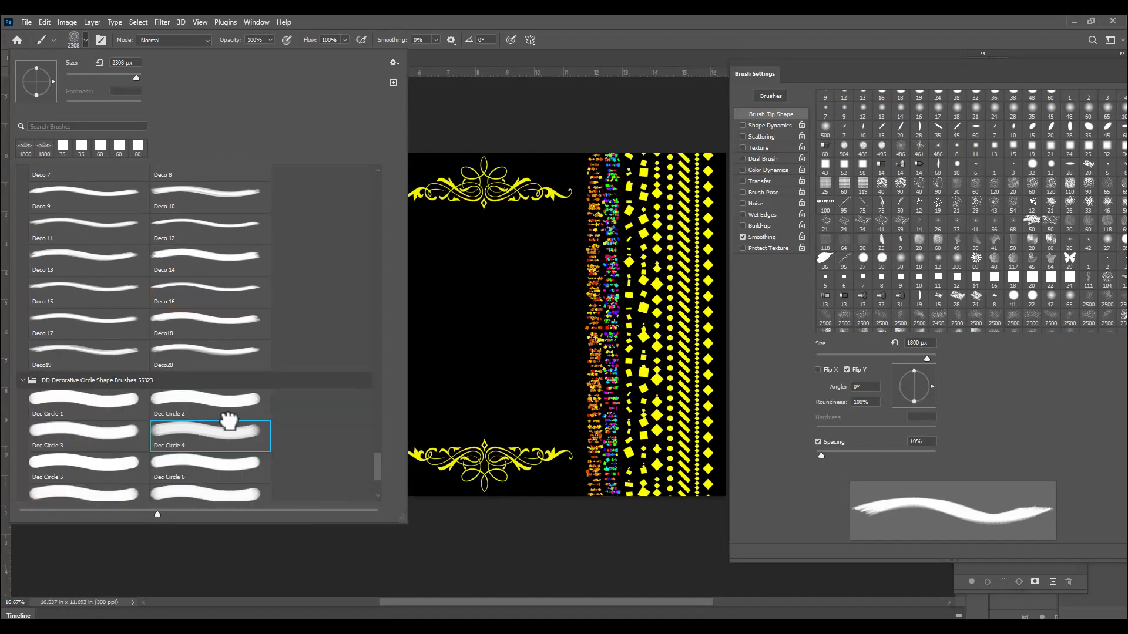
pyautogui.click(590, 32)
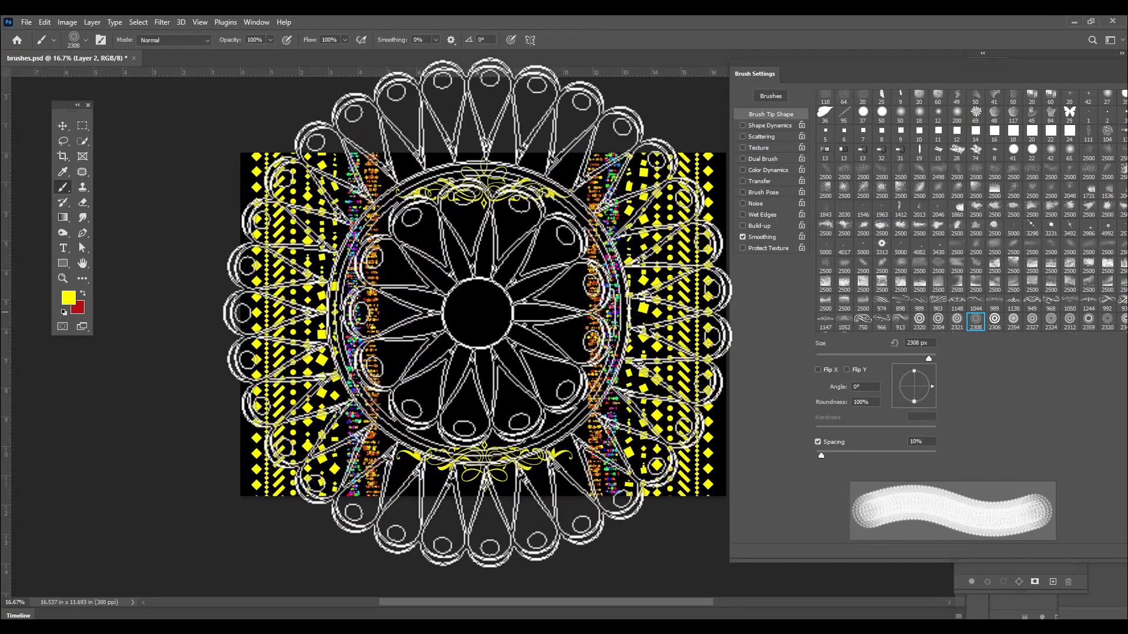
# Reduce the circle brush to 1400 px and stamp one yellow mandala in the centre of the canvas
pyautogui.press('[')
pyautogui.press('[')
pyautogui.press('[')
pyautogui.press('[')
pyautogui.press('[')
pyautogui.press('[')
pyautogui.press('[')
pyautogui.press('[')
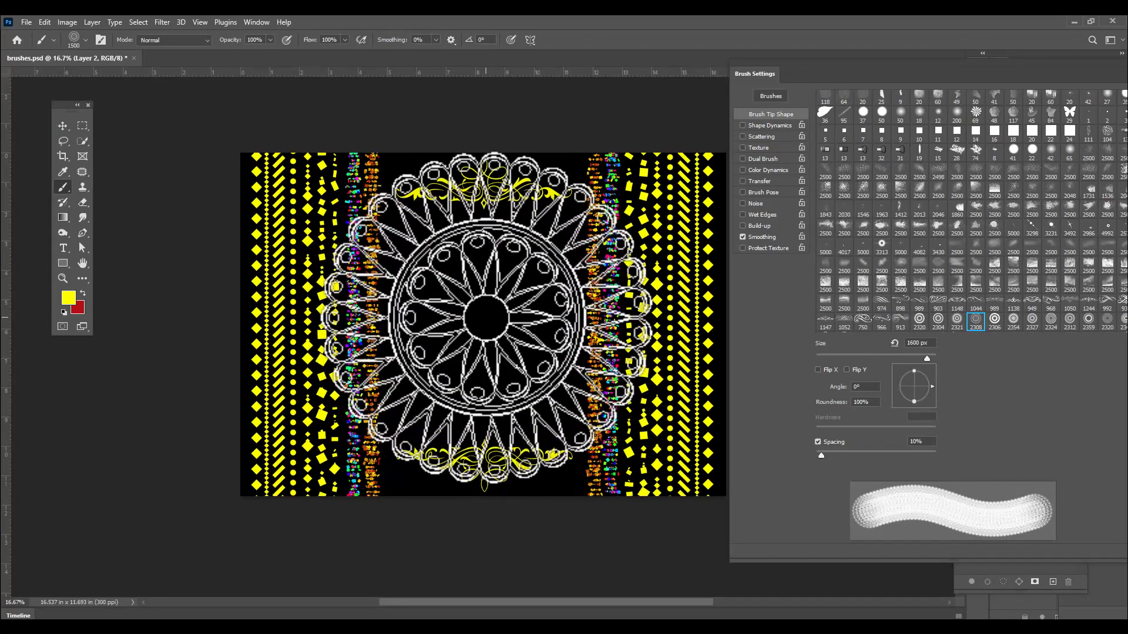
pyautogui.press('[')
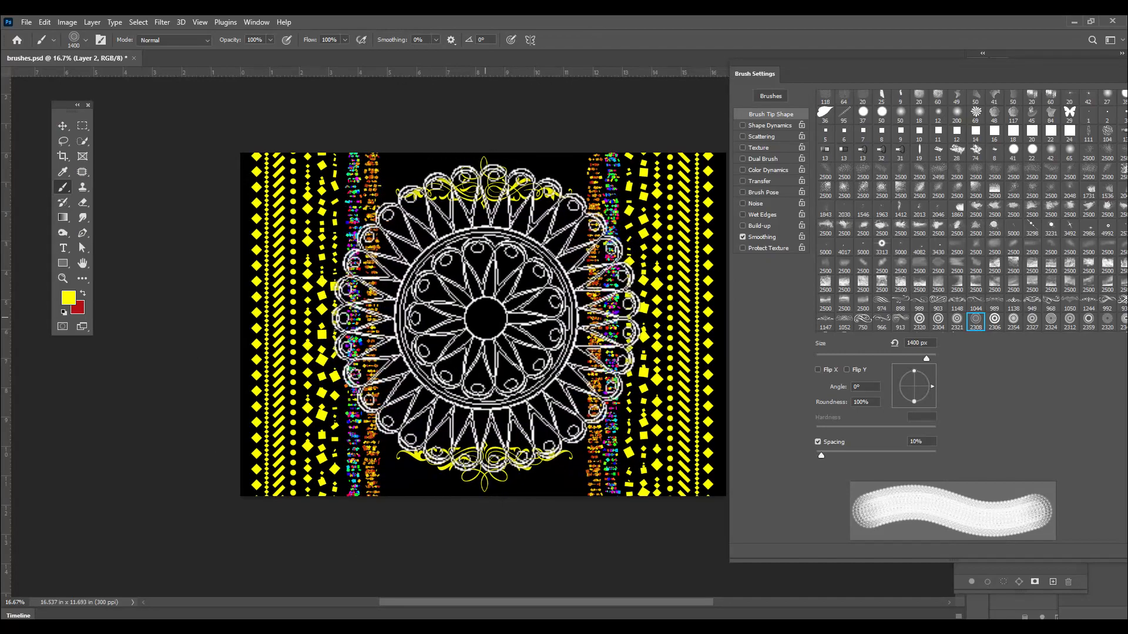
pyautogui.press('[')
pyautogui.click(481, 318)
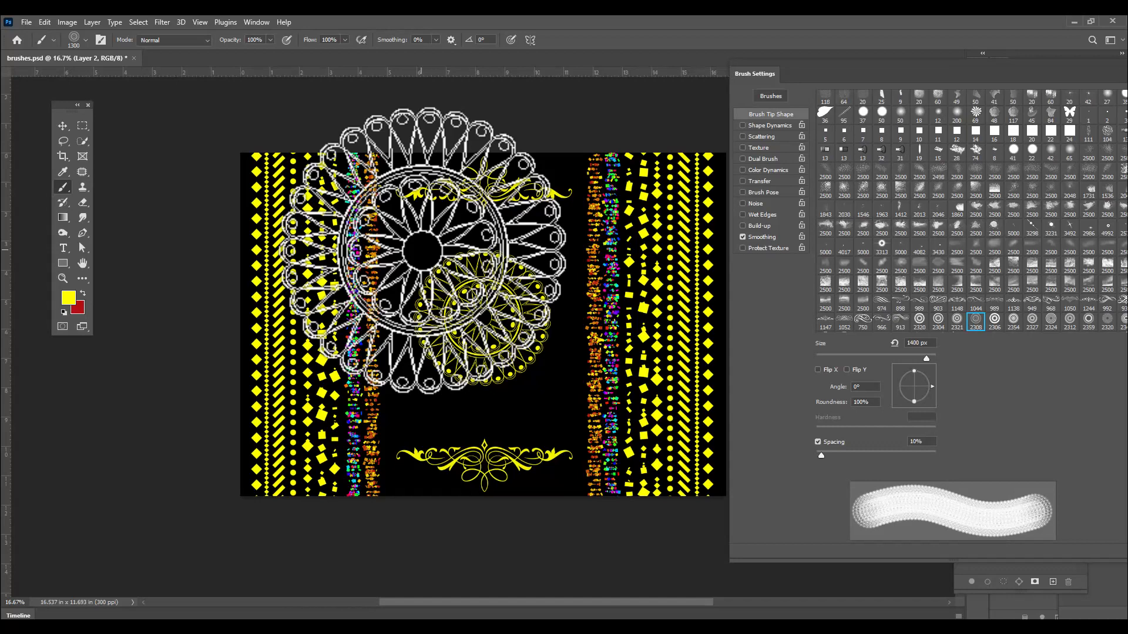
# Reduce the circle brush to 400 px and stamp a small mandala above and left of the central one
pyautogui.press('[')
pyautogui.press('[')
pyautogui.press('[')
pyautogui.press('[')
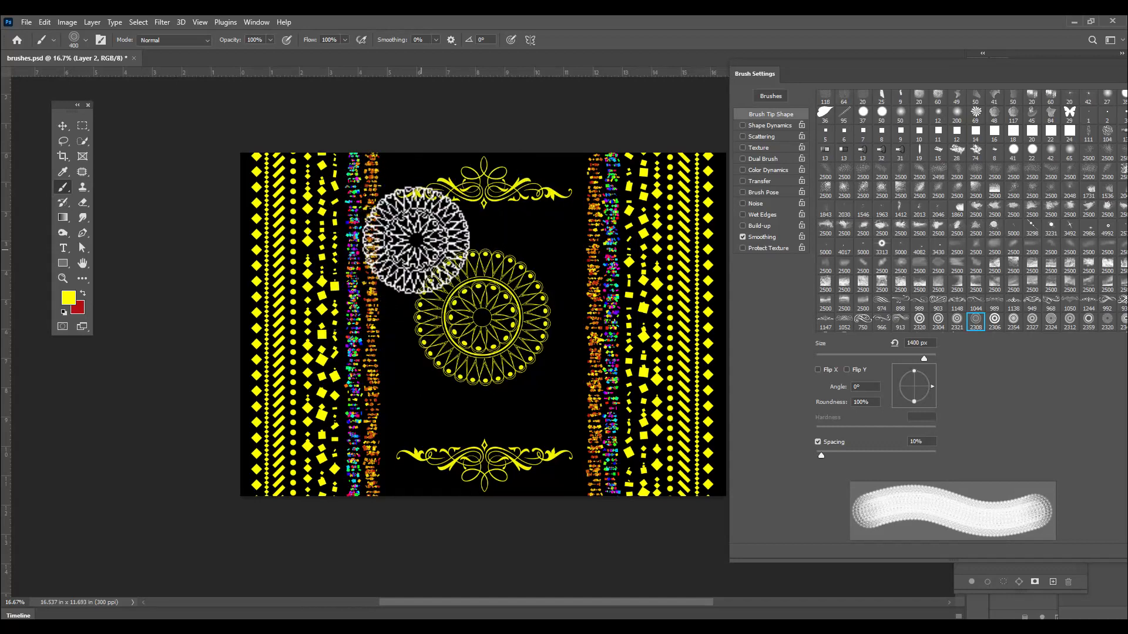
pyautogui.press('[')
pyautogui.click(413, 232)
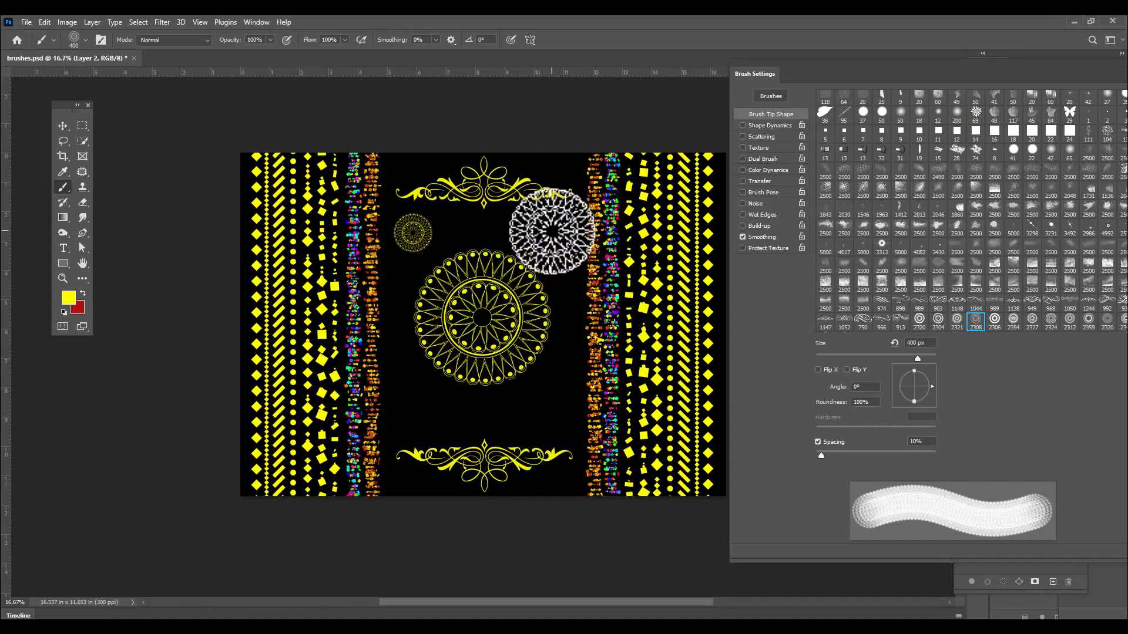
# Stamp three more 400 px mandalas at the upper right, lower left and lower right of the central mandala
pyautogui.click(555, 234)
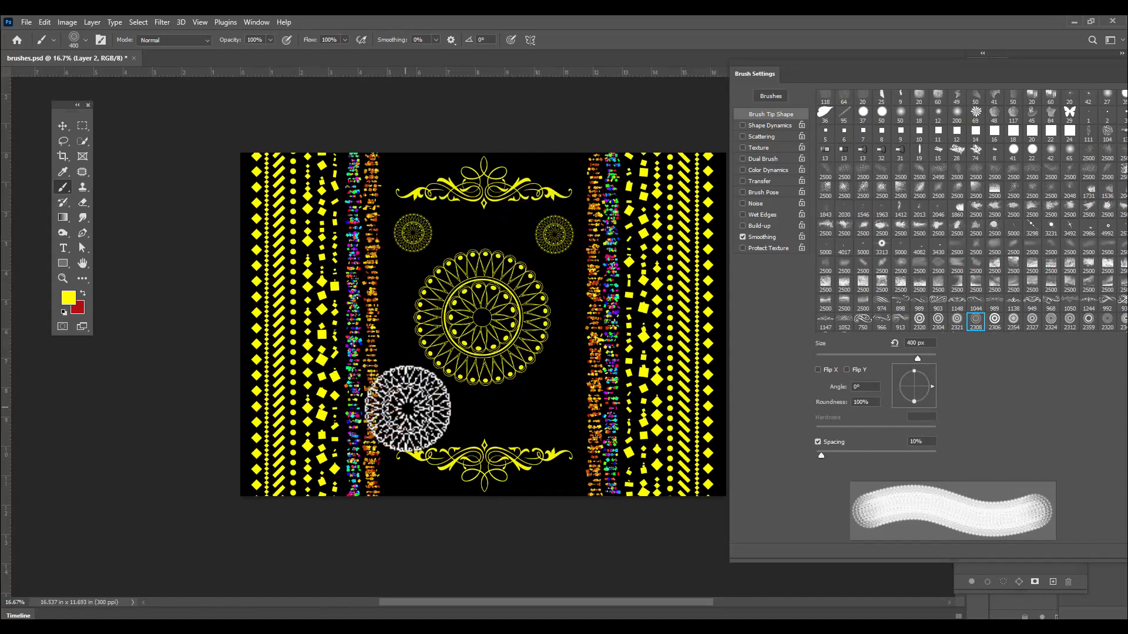
pyautogui.click(407, 410)
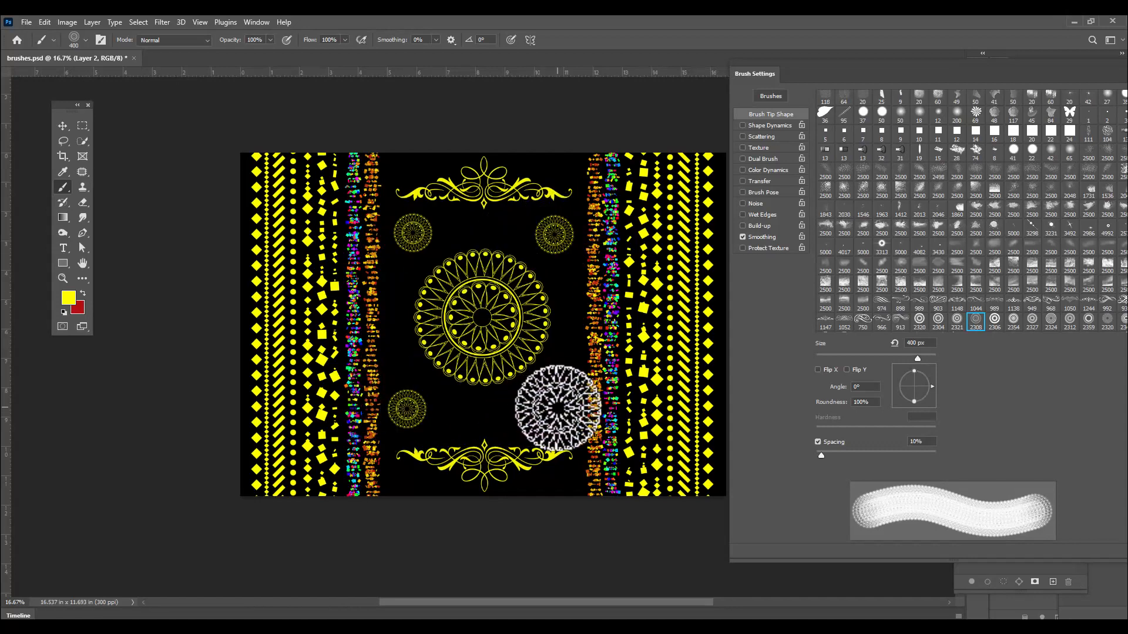
pyautogui.click(557, 407)
# Select the Dec Circle 8 brush from the DD Decorative Circle Shape Brushes 55323 set
pyautogui.click(86, 40)
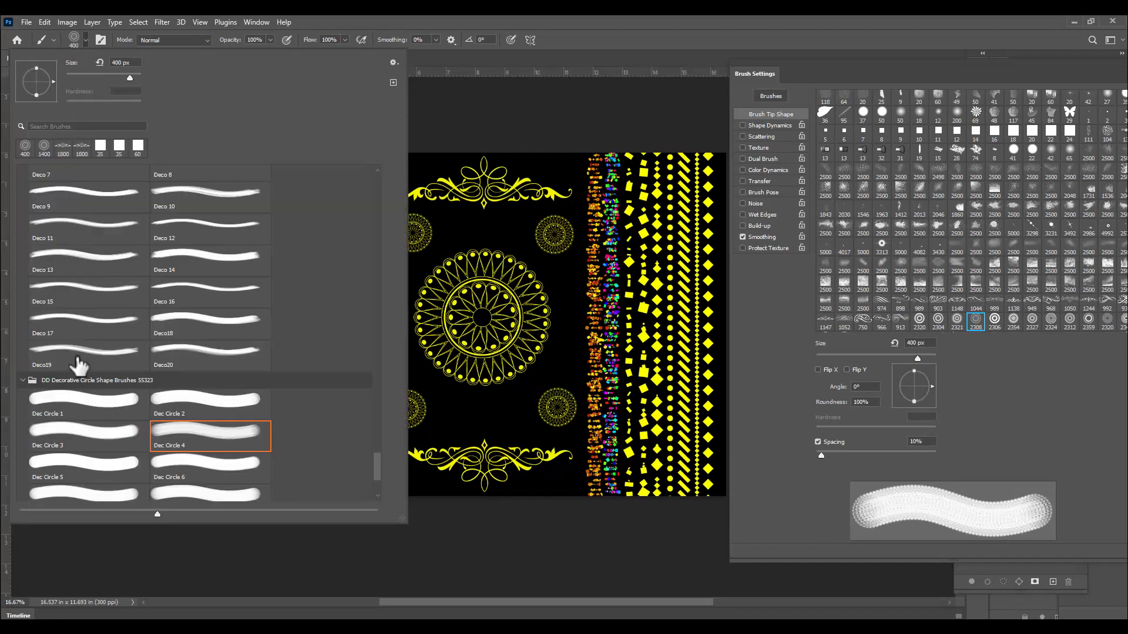
pyautogui.click(56, 435)
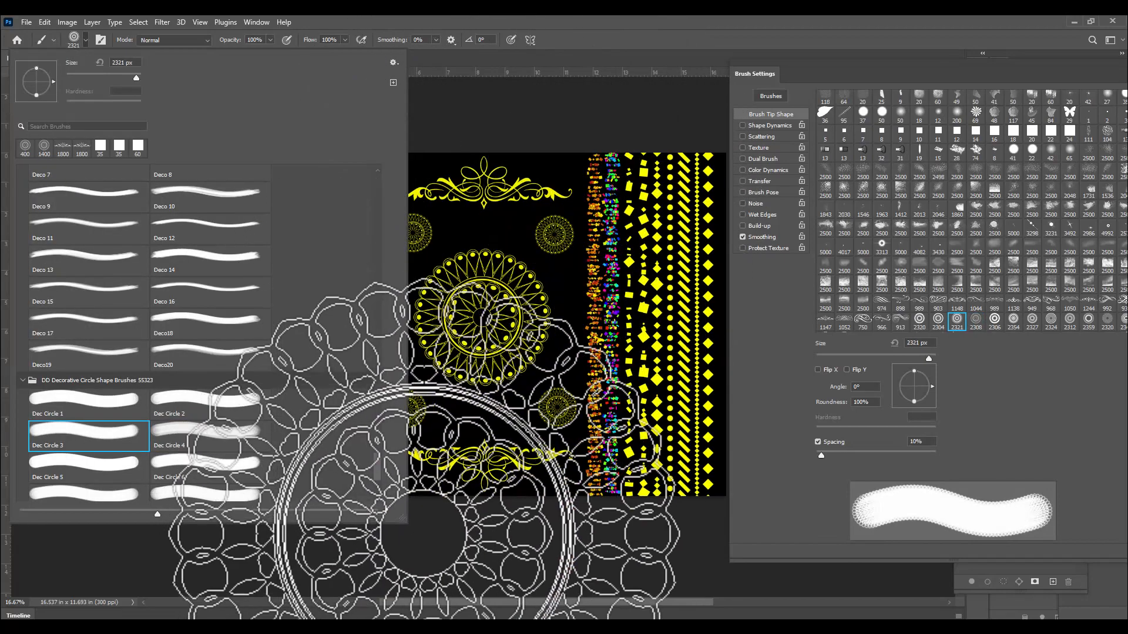
pyautogui.click(192, 495)
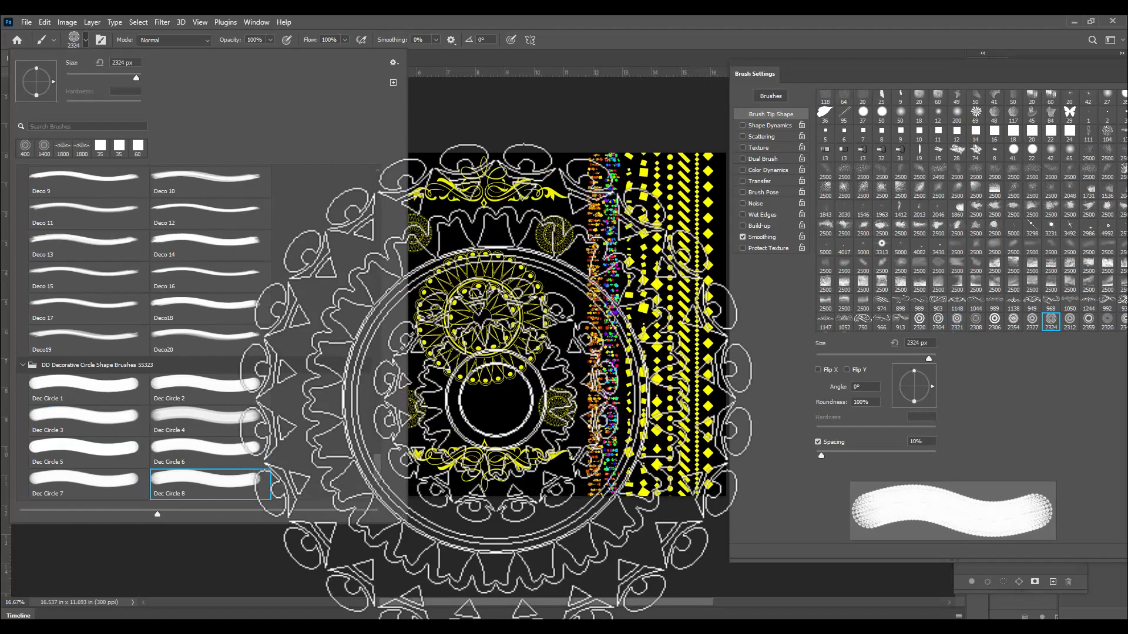
pyautogui.click(567, 21)
# Reduce the circle brush to 200 px and stamp one small mandala above and one below the central mandala
pyautogui.press('[')
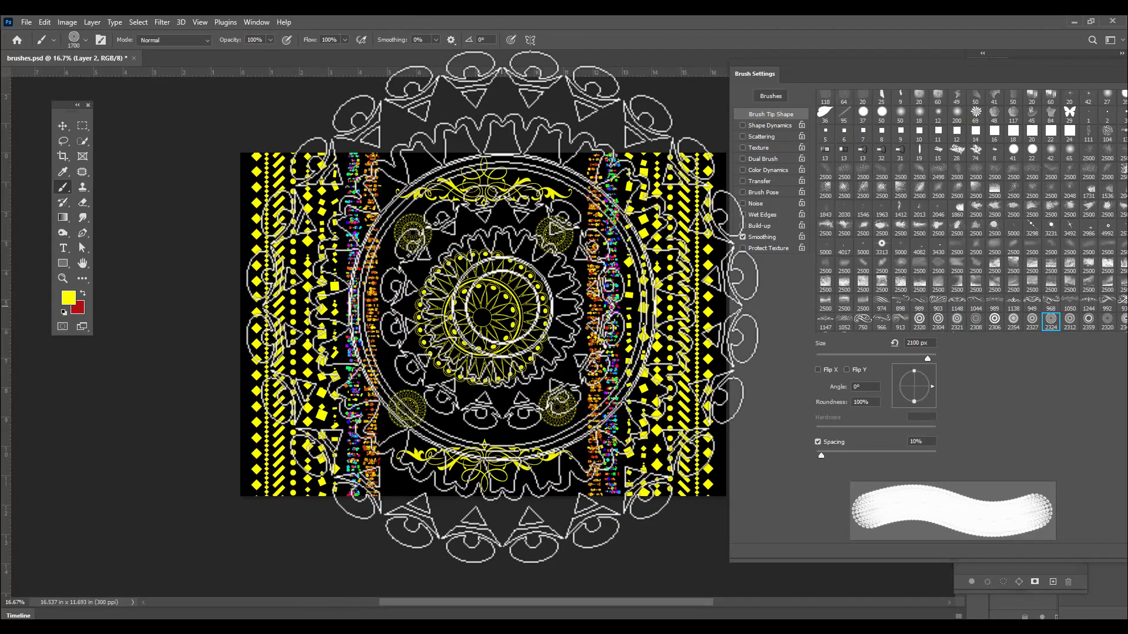
pyautogui.press('[')
pyautogui.press('[')
pyautogui.press('[')
pyautogui.press('[')
pyautogui.press('[')
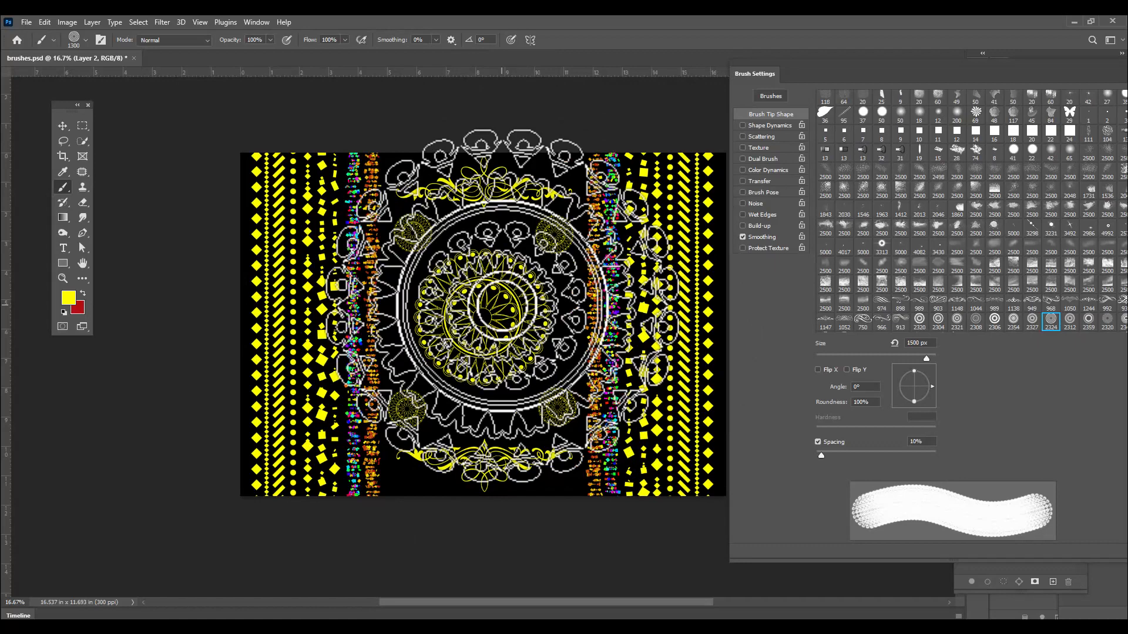
pyautogui.press('[')
pyautogui.press('[')
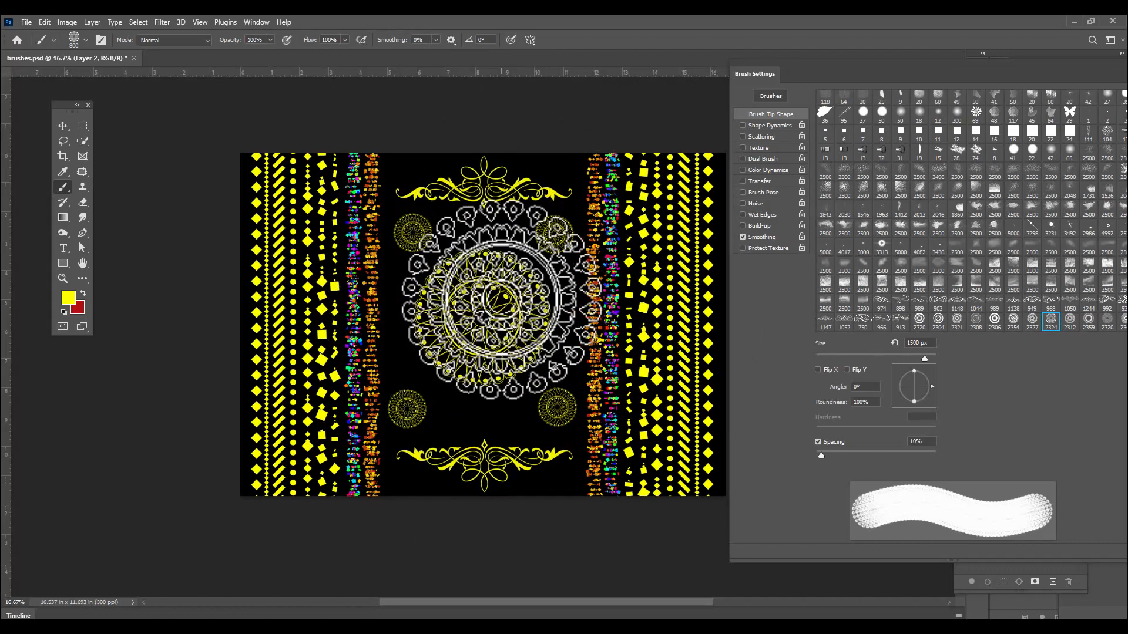
pyautogui.press('[')
pyautogui.press('[')
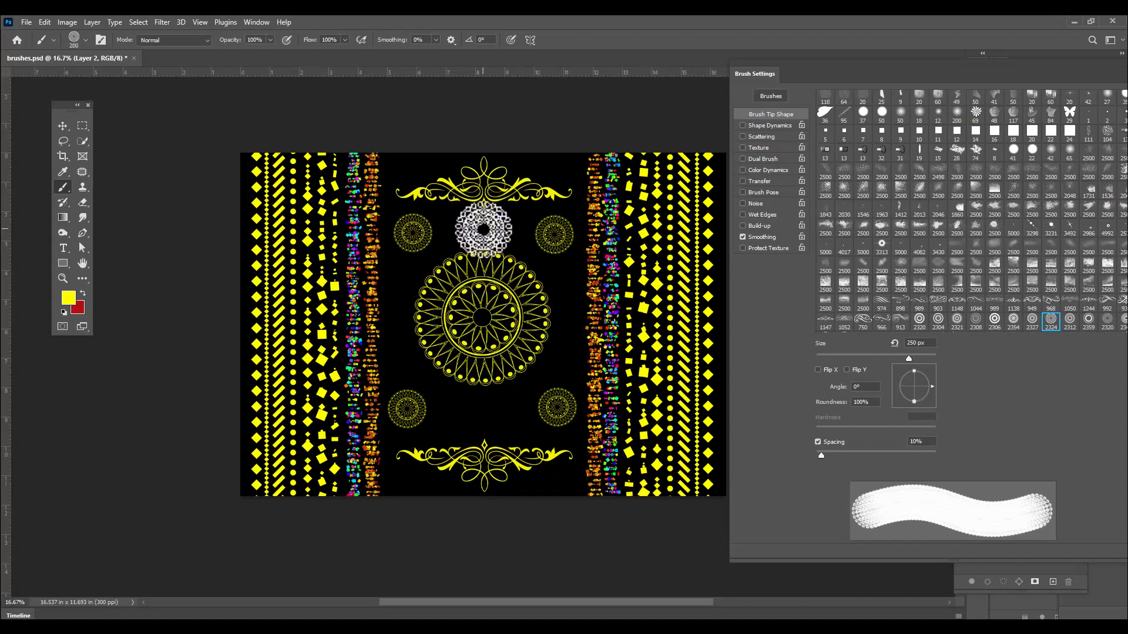
pyautogui.press('[')
pyautogui.click(484, 230)
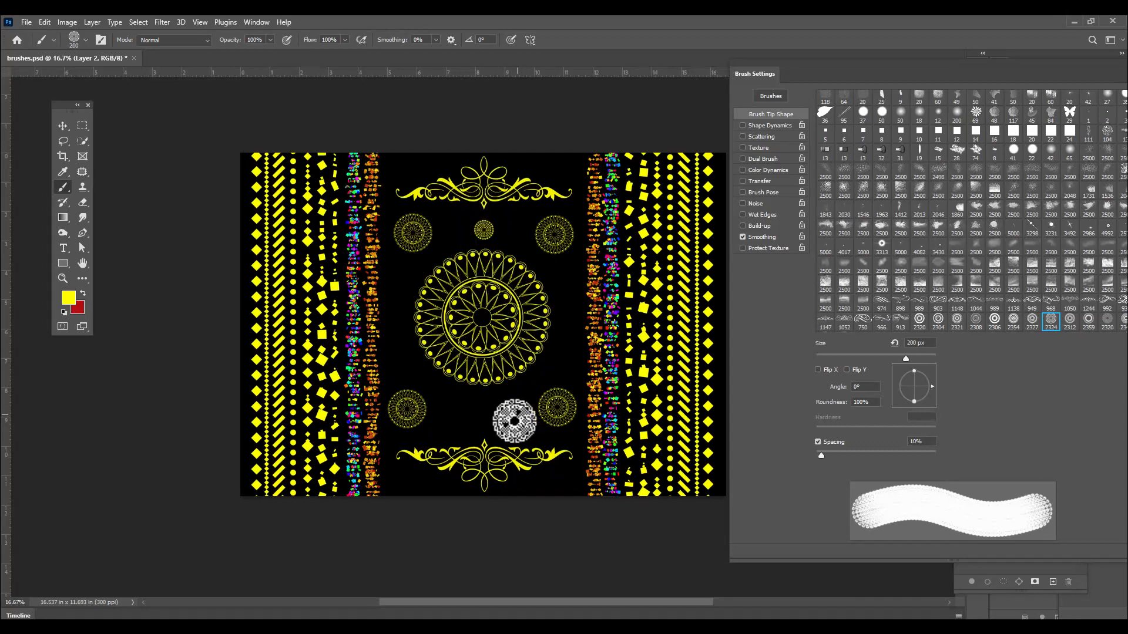
pyautogui.click(480, 412)
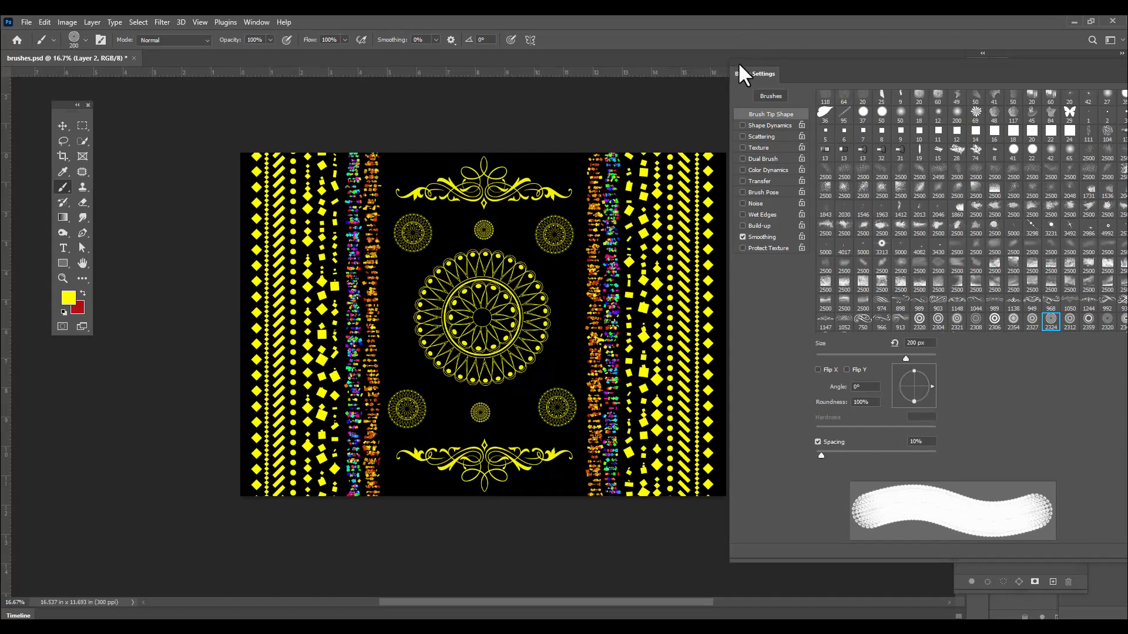
# Paint curved black test strokes with the 200 px hard round brush on the blank white canvas, undoing all of them
pyautogui.moveTo(736, 71); pyautogui.dragTo(834, 85)
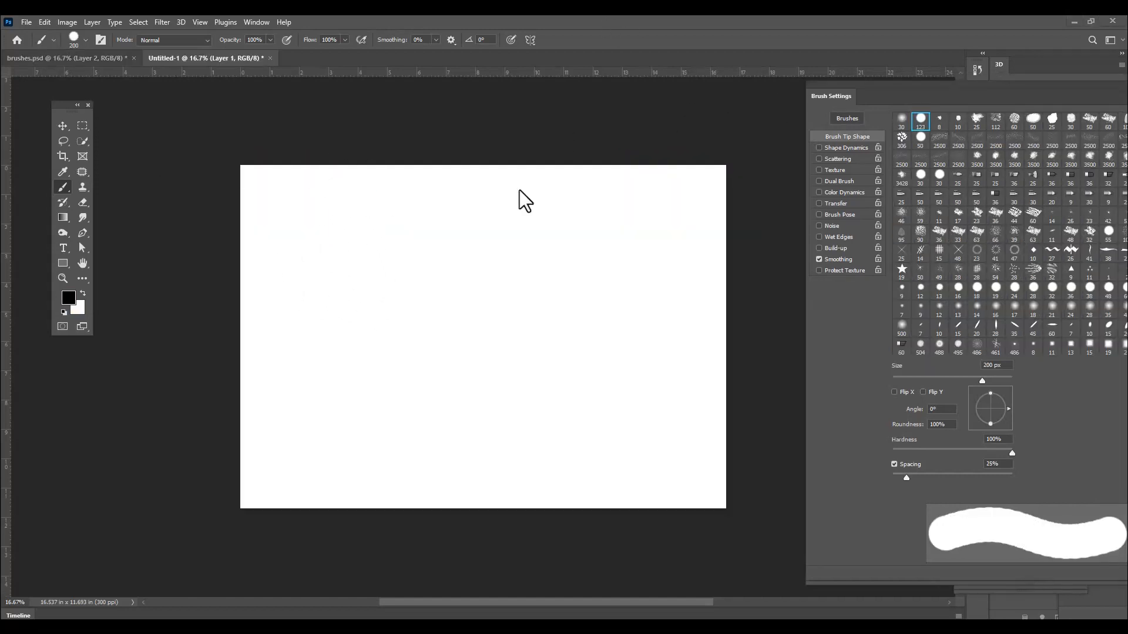
pyautogui.moveTo(641, 246)
pyautogui.mouseDown()
pyautogui.moveTo(569, 297)
pyautogui.moveTo(387, 375)
pyautogui.mouseUp()
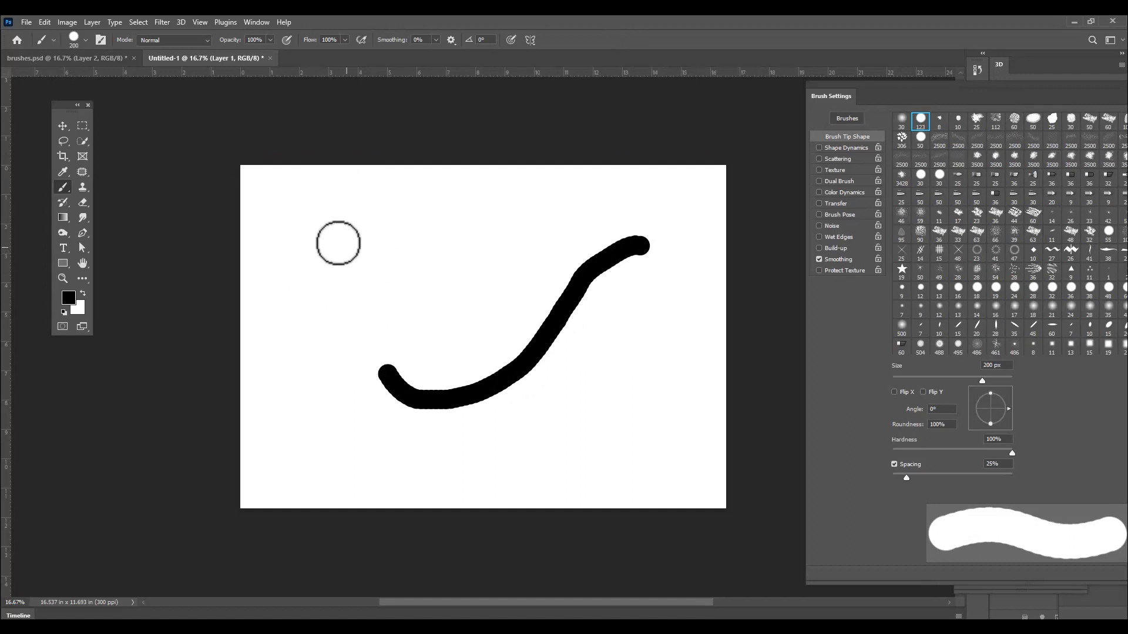
pyautogui.moveTo(305, 215); pyautogui.dragTo(481, 315)
pyautogui.hotkey('ctrl', 'z')
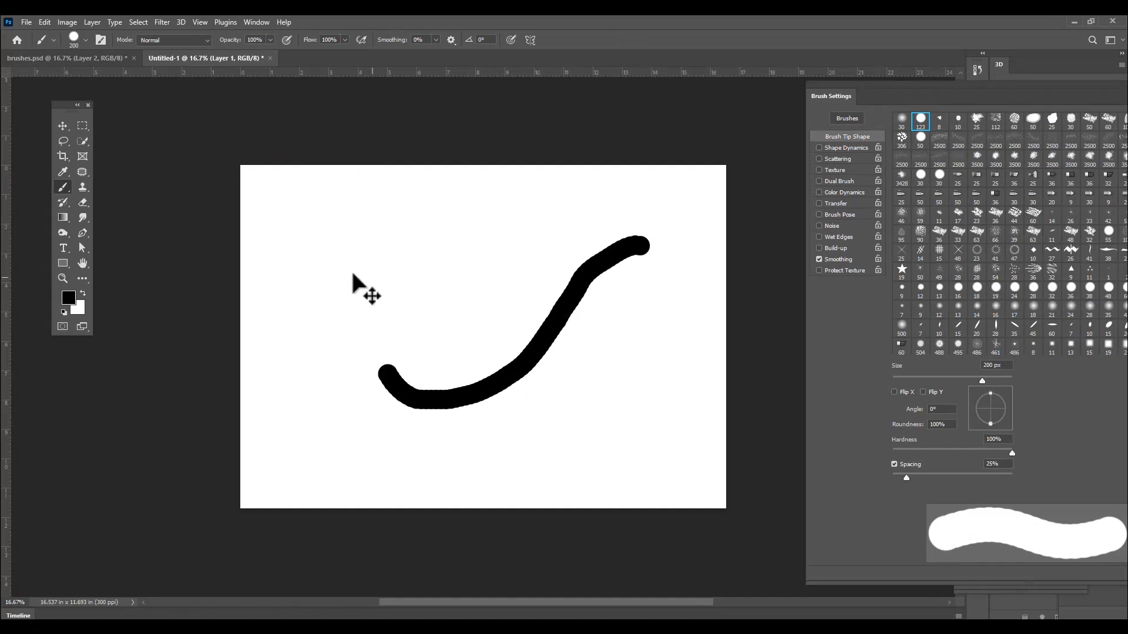
pyautogui.hotkey('ctrl', 'z')
pyautogui.moveTo(274, 204)
pyautogui.mouseDown()
pyautogui.moveTo(299, 217)
pyautogui.moveTo(339, 346)
pyautogui.moveTo(508, 409)
pyautogui.mouseUp()
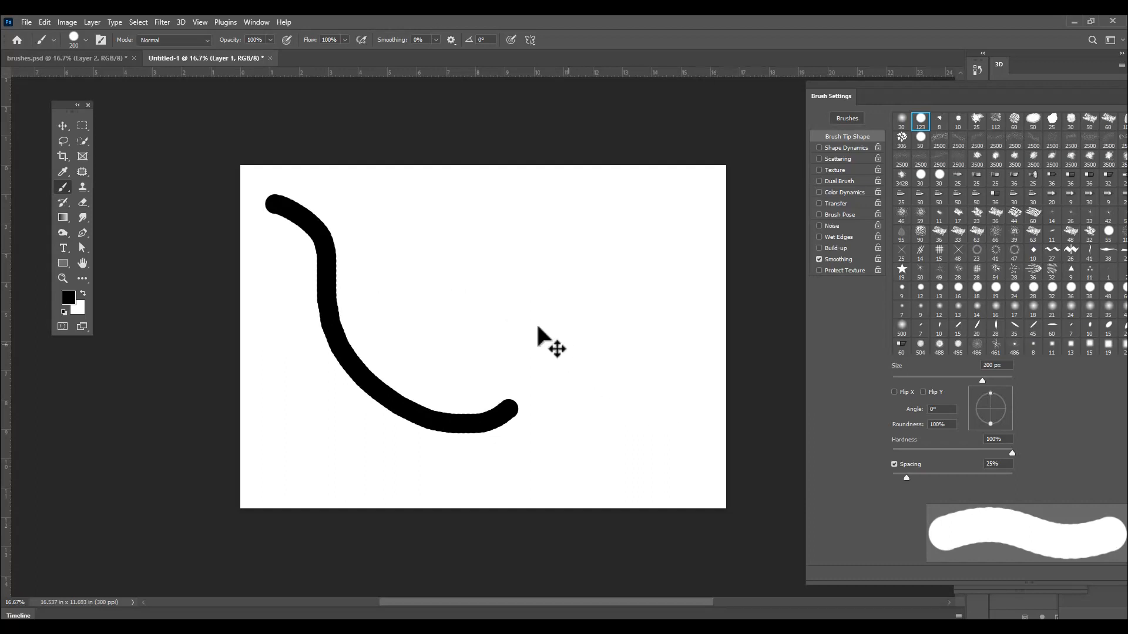
pyautogui.hotkey('ctrl', 'z')
pyautogui.moveTo(323, 275)
pyautogui.mouseDown()
pyautogui.moveTo(441, 264)
pyautogui.moveTo(627, 283)
pyautogui.moveTo(664, 262)
pyautogui.mouseUp()
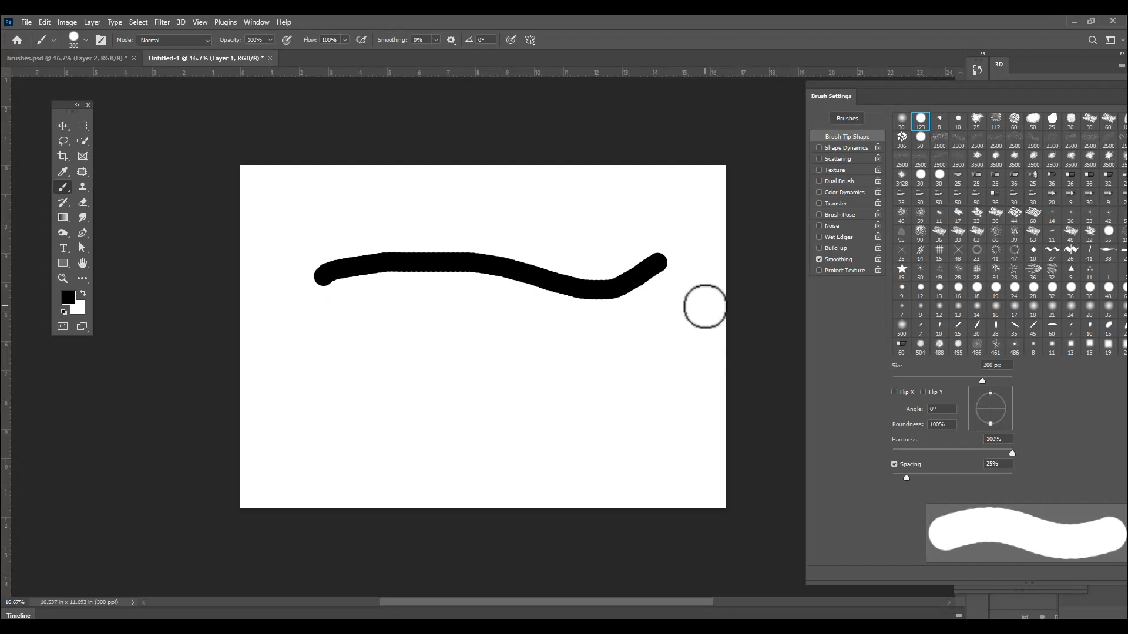
pyautogui.hotkey('ctrl', 'z')
pyautogui.moveTo(363, 380)
pyautogui.mouseDown()
pyautogui.moveTo(489, 302)
pyautogui.moveTo(573, 201)
pyautogui.mouseUp()
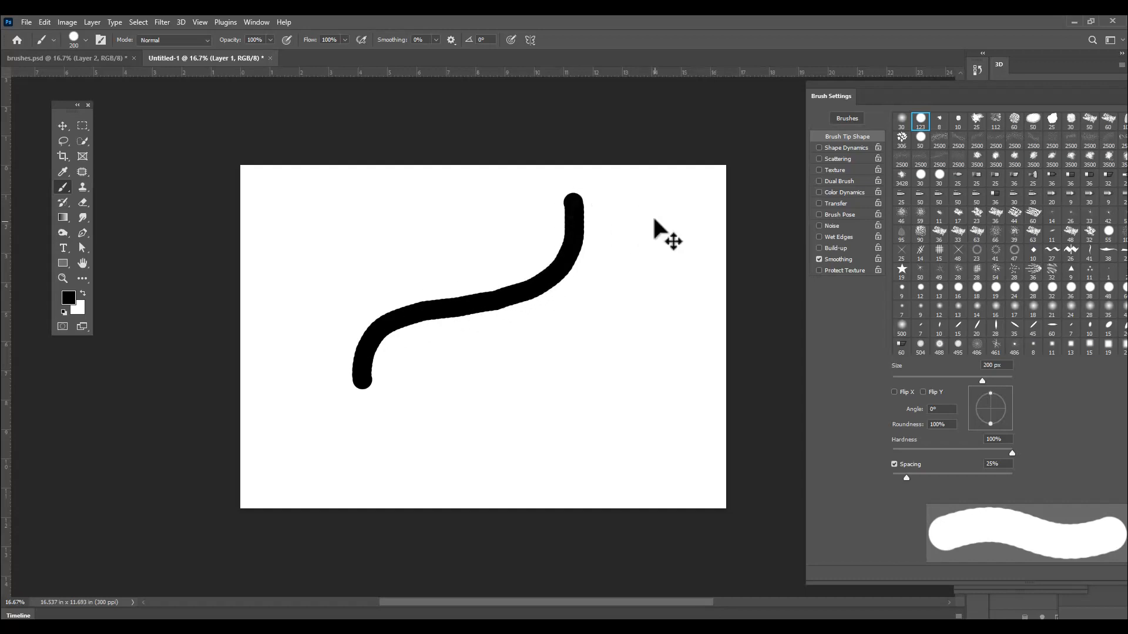
pyautogui.hotkey('ctrl', 'z')
pyautogui.moveTo(410, 195)
pyautogui.mouseDown()
pyautogui.moveTo(439, 439)
pyautogui.moveTo(502, 447)
pyautogui.mouseUp()
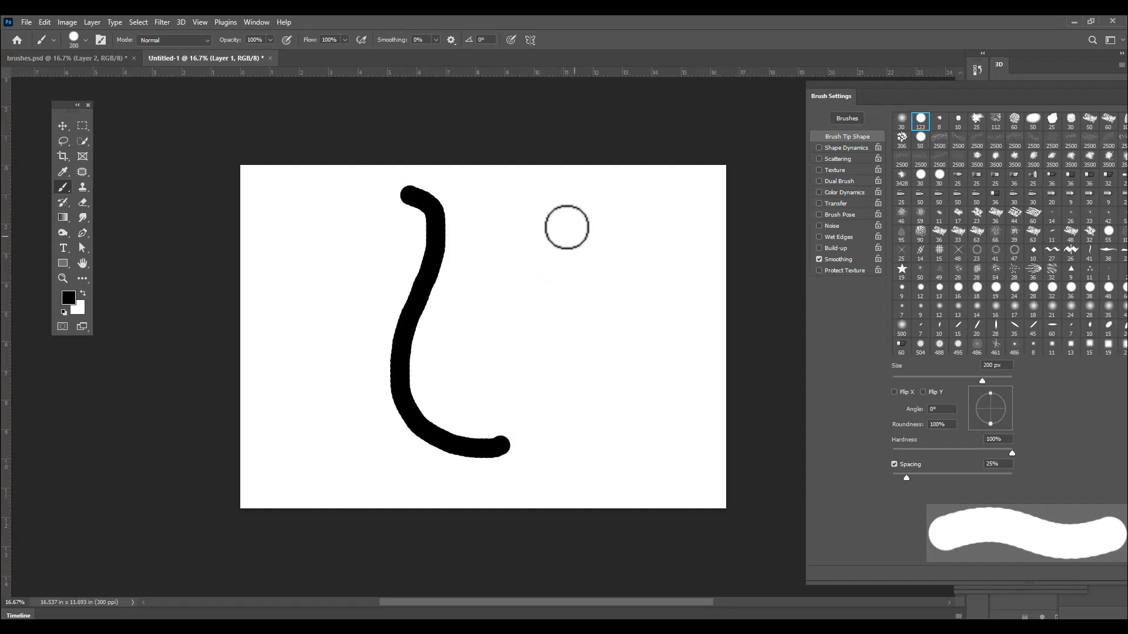
pyautogui.moveTo(550, 198)
pyautogui.mouseDown()
pyautogui.moveTo(564, 222)
pyautogui.moveTo(536, 327)
pyautogui.moveTo(546, 402)
pyautogui.moveTo(605, 427)
pyautogui.mouseUp()
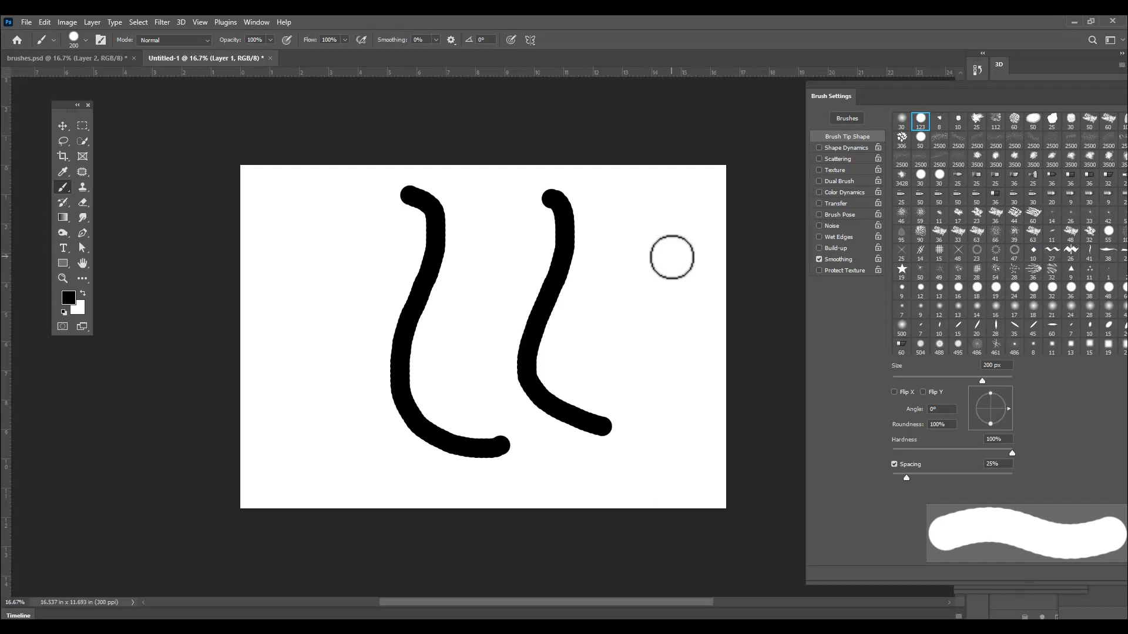
pyautogui.hotkey('ctrl', 'z')
pyautogui.moveTo(858, 80)
pyautogui.mouseDown()
pyautogui.moveTo(692, 69)
pyautogui.moveTo(709, 67)
pyautogui.mouseUp()
pyautogui.hotkey('ctrl', 'z')
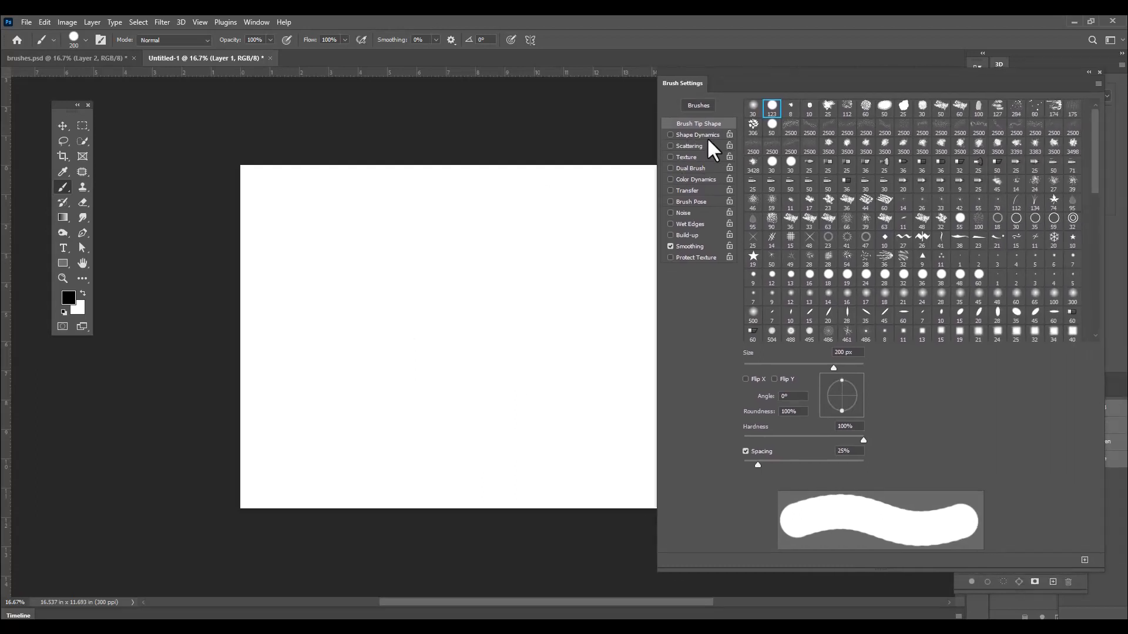
# Enable Shape Dynamics for the round brush and set the Size Jitter control to Fade
pyautogui.click(705, 137)
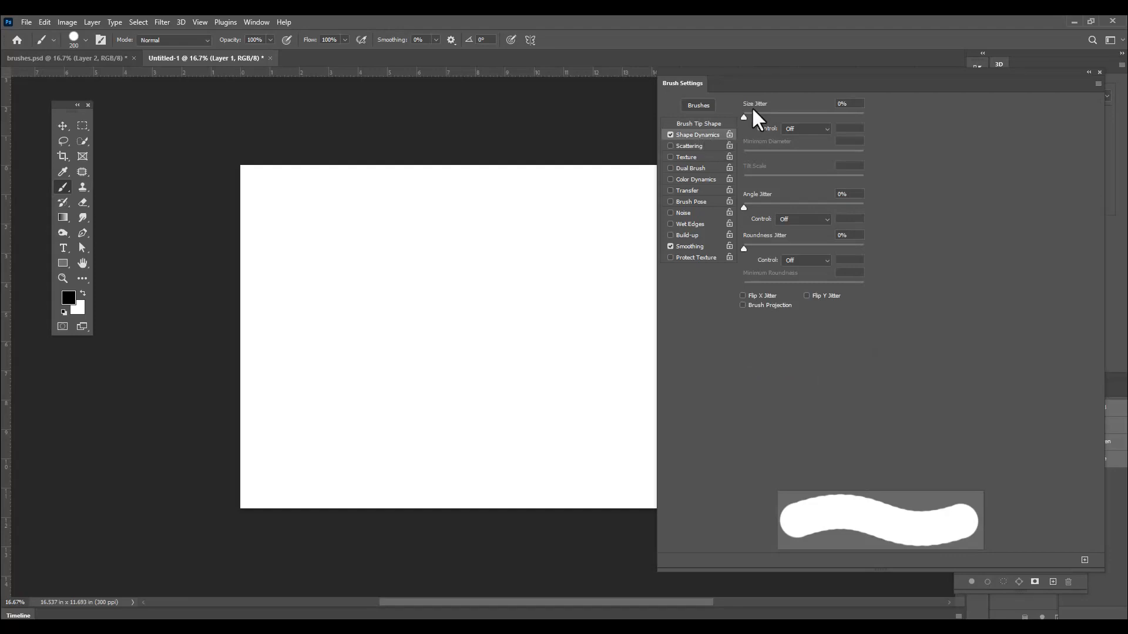
pyautogui.moveTo(749, 78); pyautogui.dragTo(722, 82)
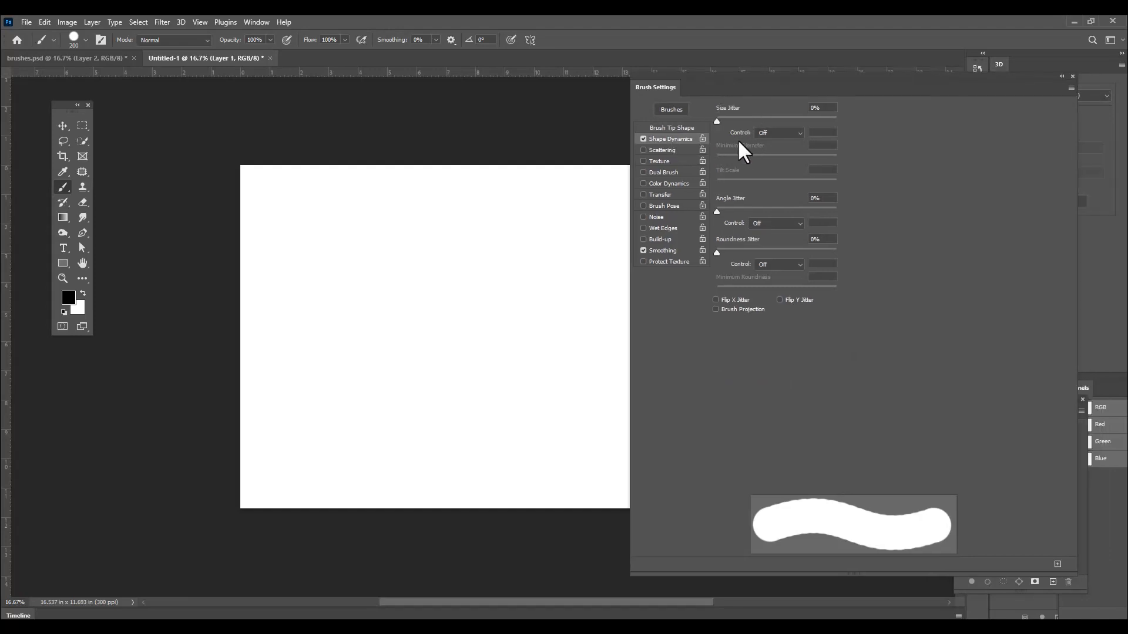
pyautogui.click(779, 133)
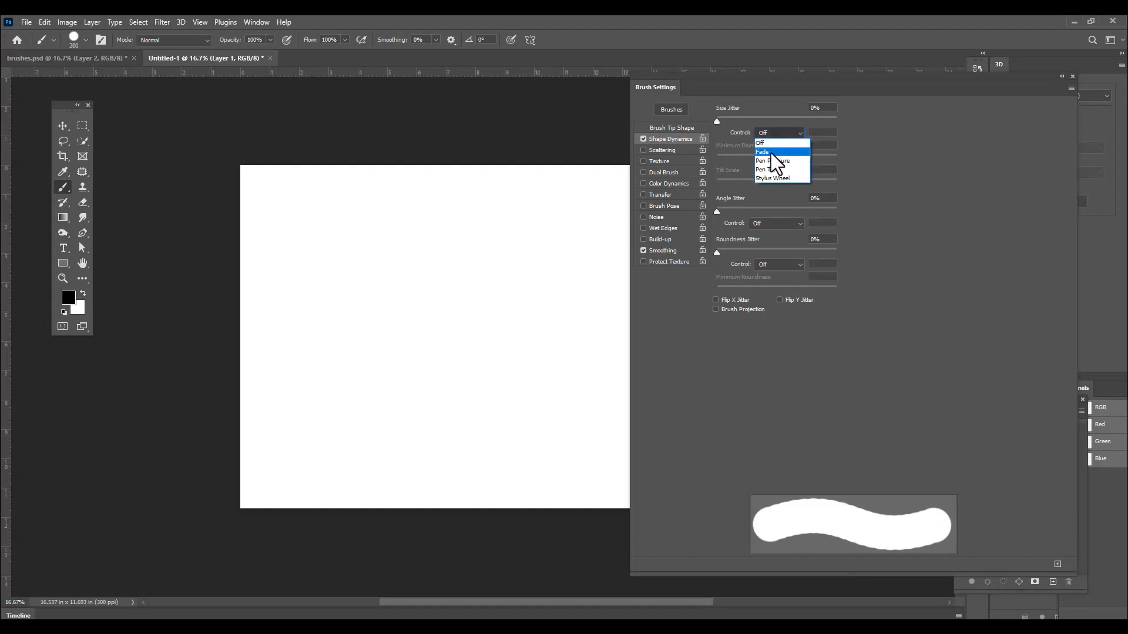
pyautogui.click(770, 152)
pyautogui.moveTo(742, 96); pyautogui.dragTo(834, 92)
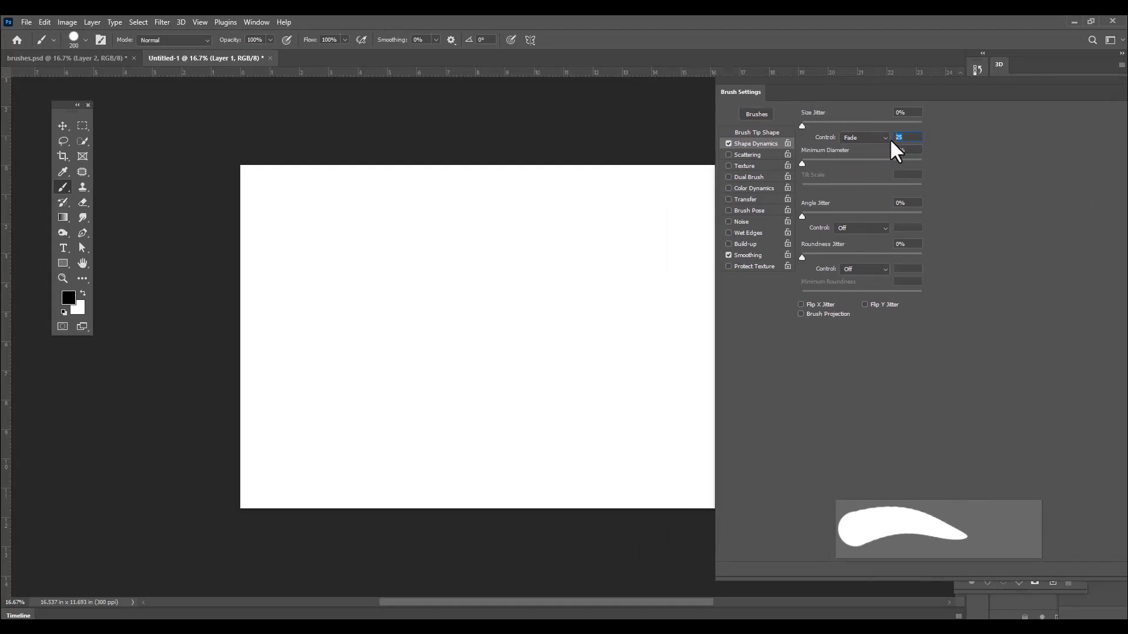
# Paint four short tapering test strokes across the white canvas with the fading brush, and undo them all
pyautogui.moveTo(309, 355); pyautogui.dragTo(358, 312)
pyautogui.moveTo(582, 207); pyautogui.dragTo(589, 268)
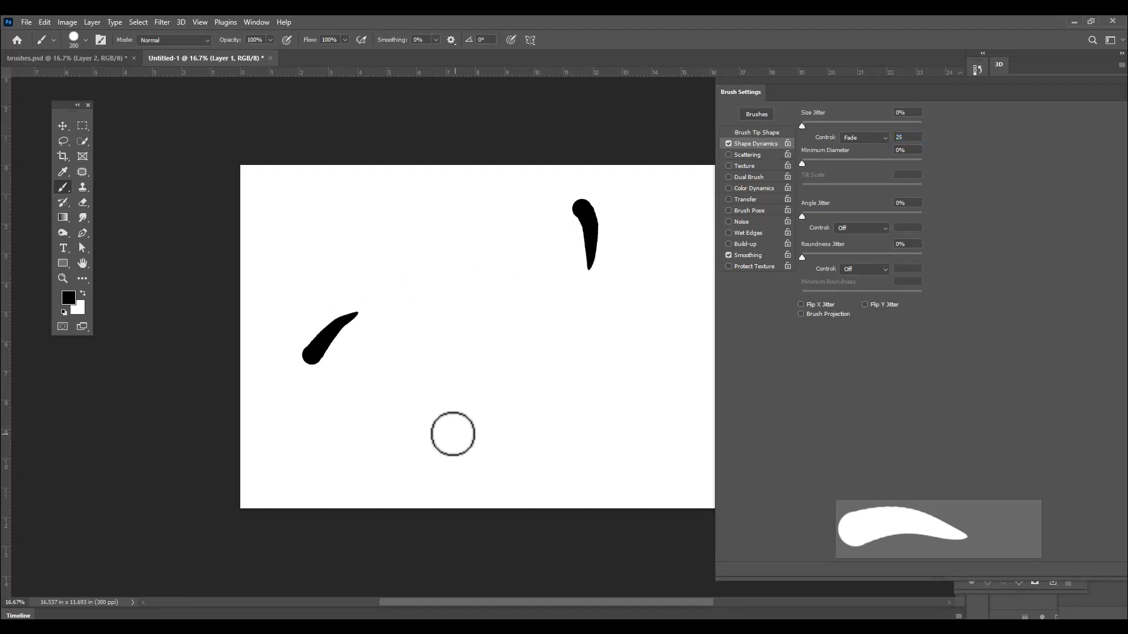
pyautogui.moveTo(450, 433); pyautogui.dragTo(458, 369)
pyautogui.moveTo(501, 248); pyautogui.dragTo(525, 304)
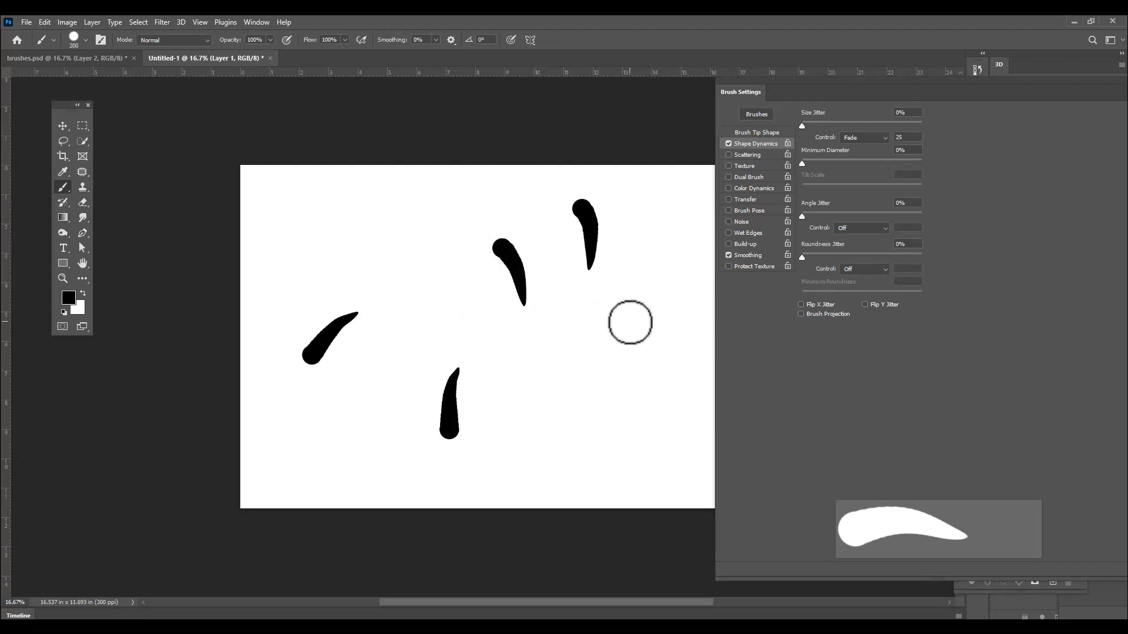
pyautogui.hotkey('ctrl', 'z')
pyautogui.hotkey('ctrl', 'z')
pyautogui.hotkey('ctrl', 'z')
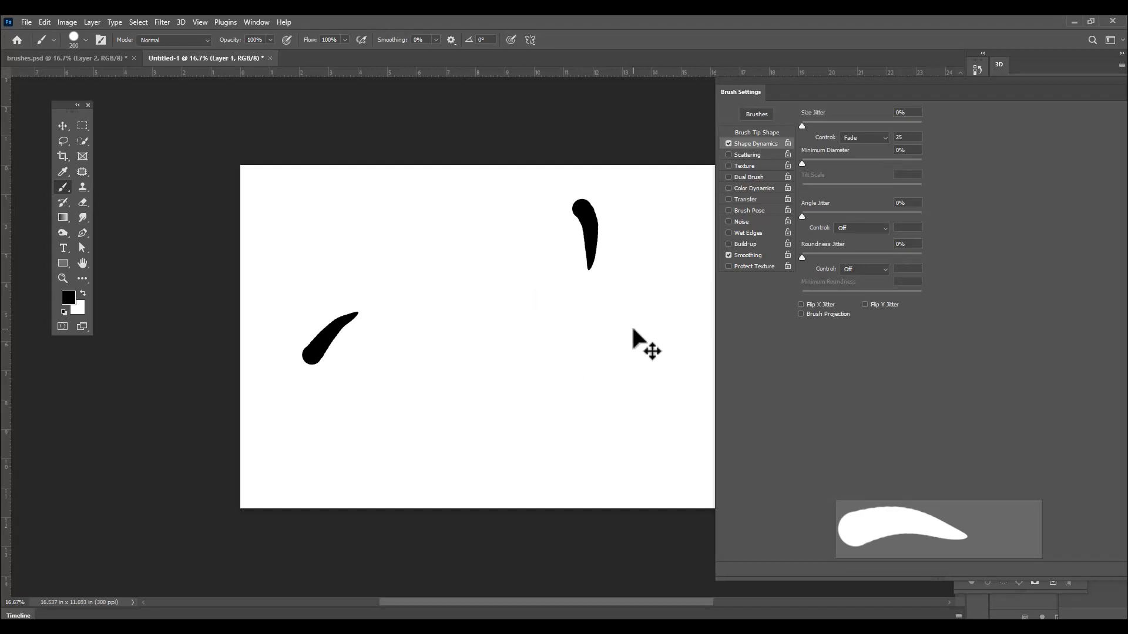
pyautogui.hotkey('ctrl', 'z')
# Set the size Fade value to 200, paint two long S-shaped tapering strokes, and undo both
pyautogui.click(908, 137)
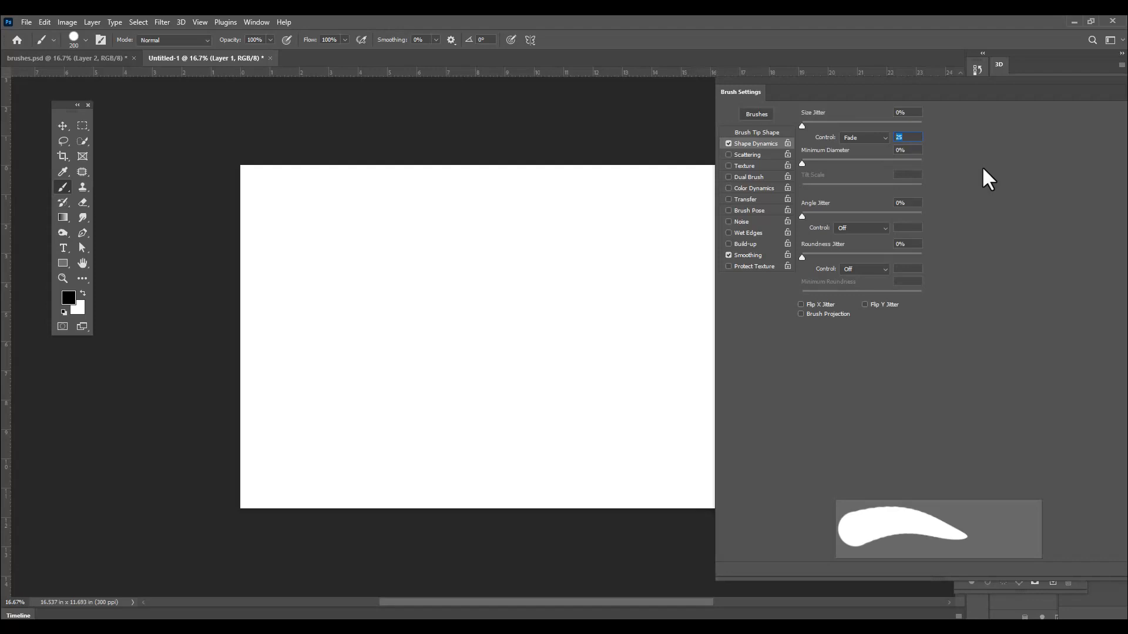
pyautogui.write('200')
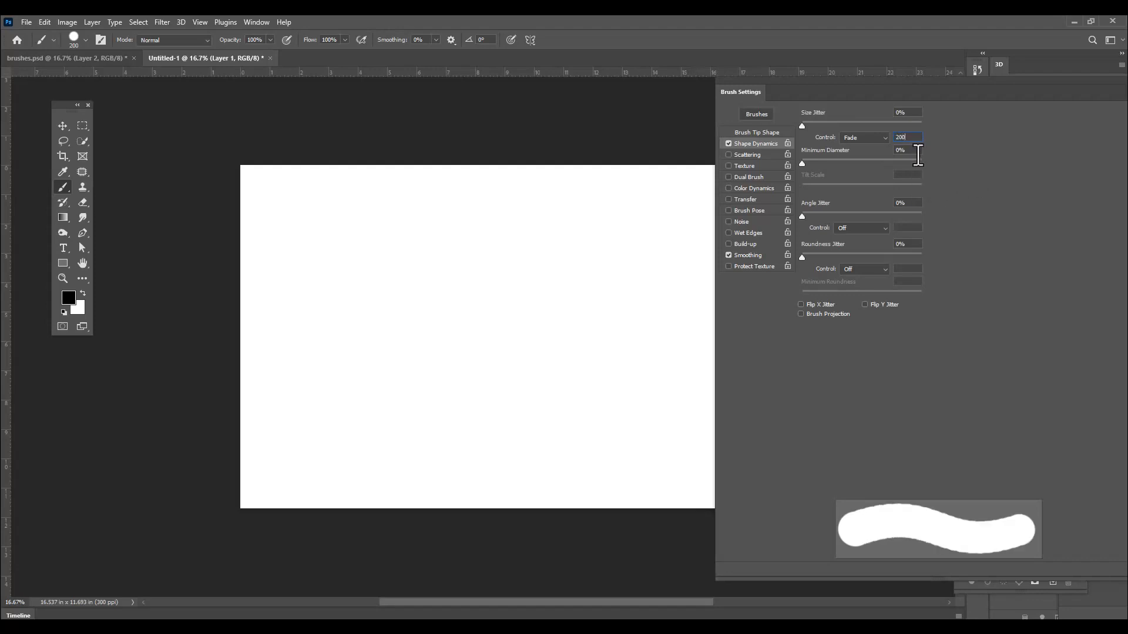
pyautogui.moveTo(347, 388)
pyautogui.mouseDown()
pyautogui.moveTo(425, 301)
pyautogui.moveTo(586, 224)
pyautogui.moveTo(588, 192)
pyautogui.moveTo(436, 188)
pyautogui.mouseUp()
pyautogui.moveTo(455, 483)
pyautogui.mouseDown()
pyautogui.moveTo(459, 453)
pyautogui.moveTo(622, 345)
pyautogui.moveTo(587, 309)
pyautogui.moveTo(403, 360)
pyautogui.mouseUp()
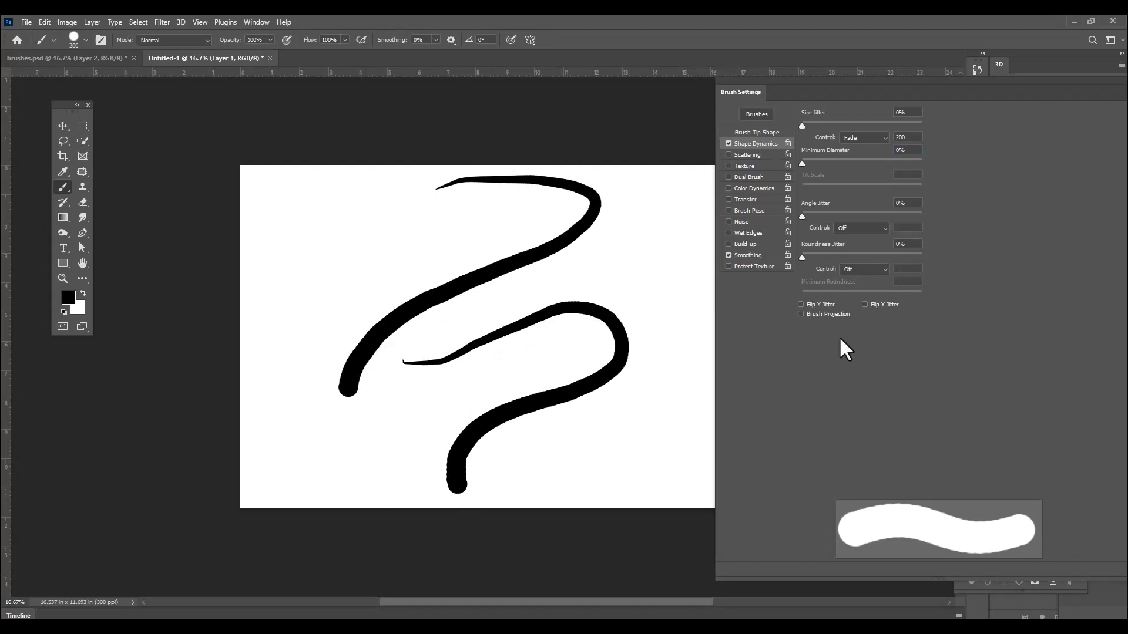
pyautogui.hotkey('ctrl', 'z')
pyautogui.hotkey('ctrl', 'z')
# Set the size Fade value to 100, paint three curved tapering strokes, and undo all three
pyautogui.doubleClick(908, 137)
pyautogui.write('100')
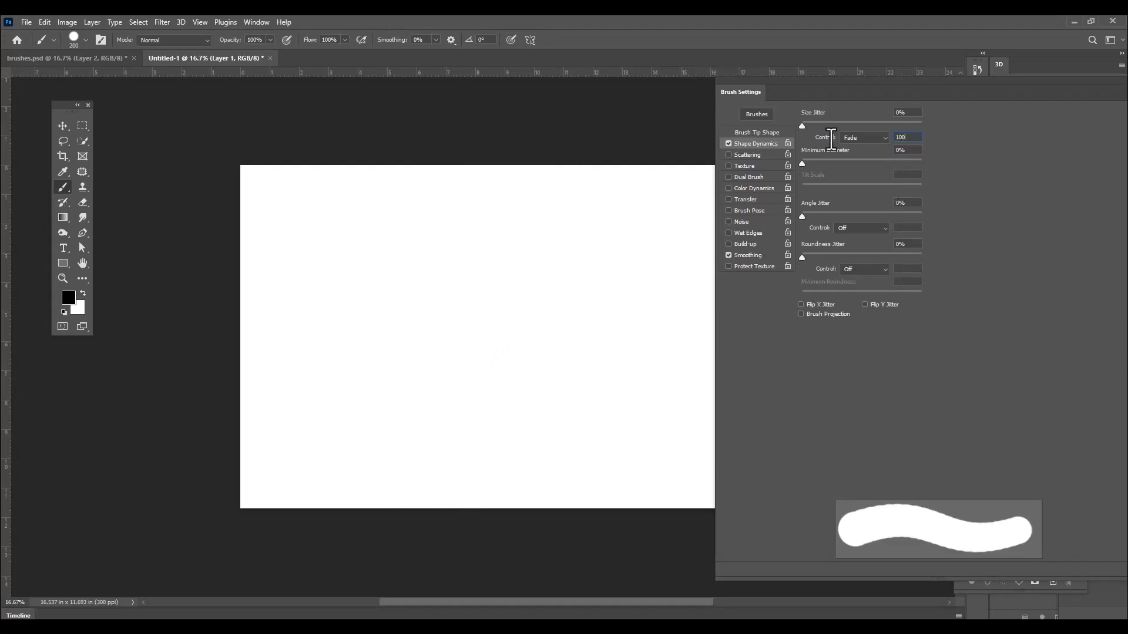
pyautogui.moveTo(613, 193)
pyautogui.mouseDown()
pyautogui.moveTo(509, 285)
pyautogui.moveTo(511, 383)
pyautogui.mouseUp()
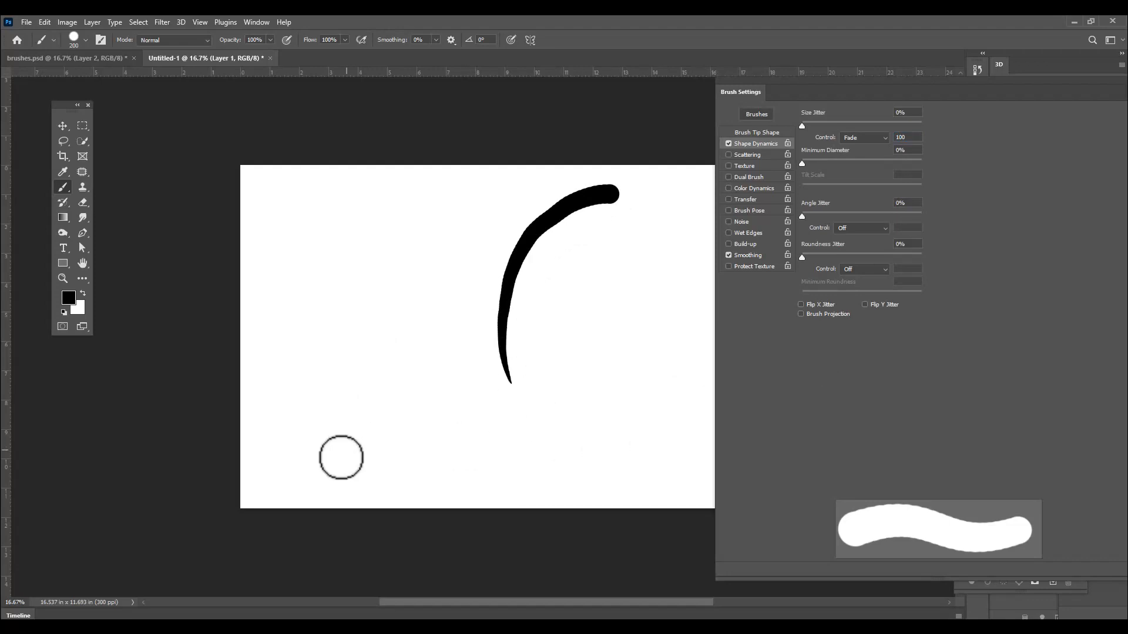
pyautogui.moveTo(413, 478)
pyautogui.mouseDown()
pyautogui.moveTo(353, 300)
pyautogui.moveTo(380, 262)
pyautogui.mouseUp()
pyautogui.moveTo(579, 470)
pyautogui.mouseDown()
pyautogui.moveTo(565, 448)
pyautogui.moveTo(567, 339)
pyautogui.moveTo(648, 270)
pyautogui.mouseUp()
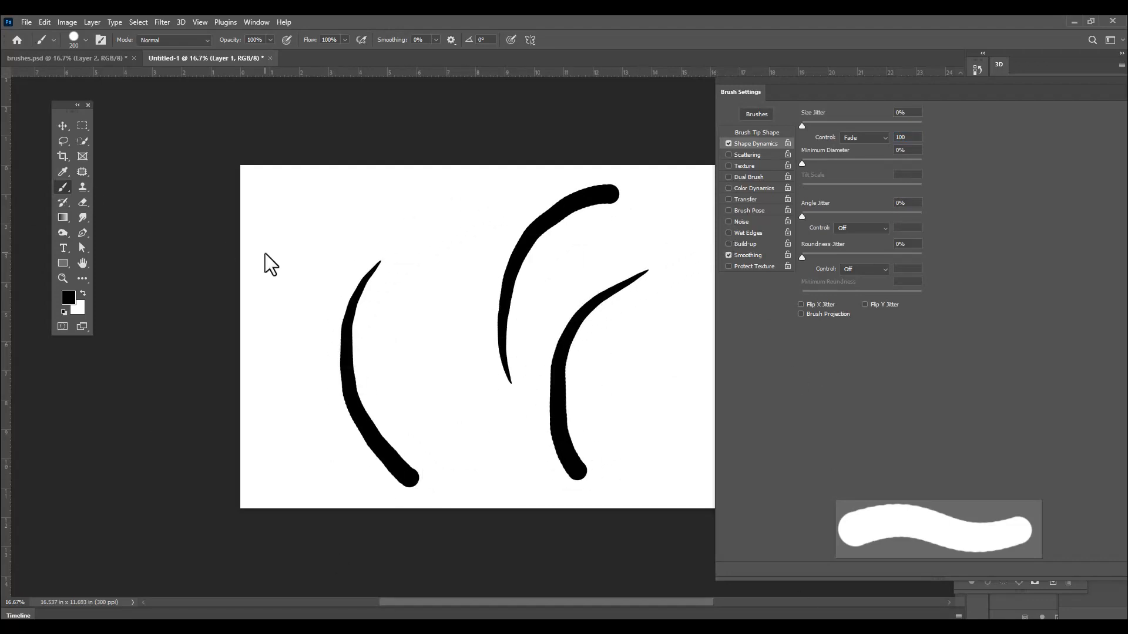
pyautogui.hotkey('ctrl', 'z')
pyautogui.hotkey('ctrl', 'z')
pyautogui.hotkey('ctrl', 'z')
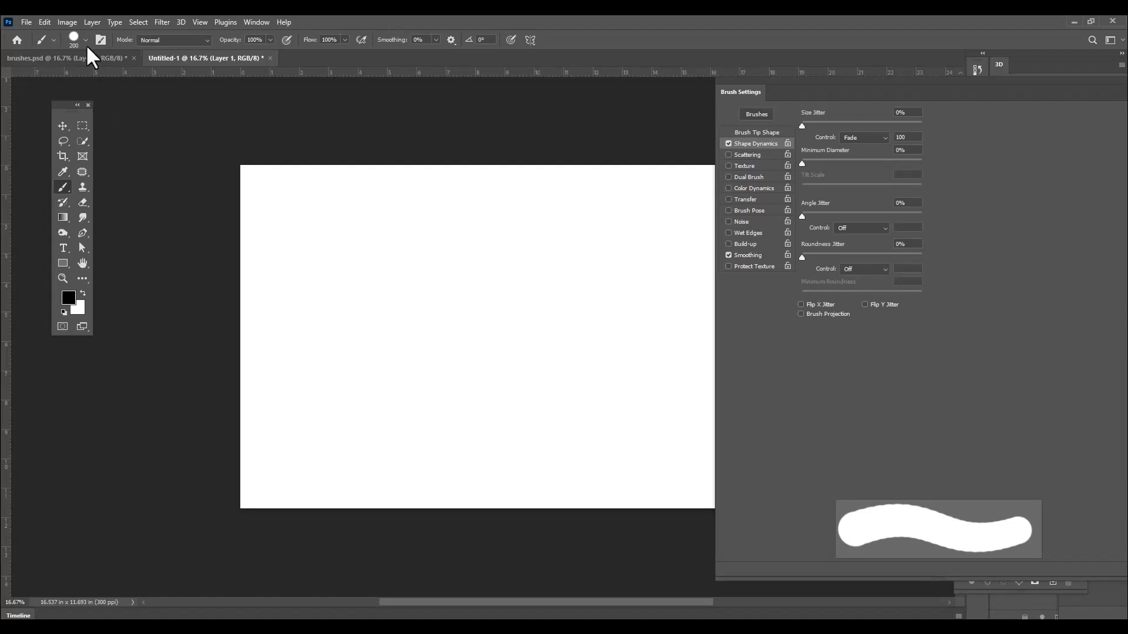
# Choose the Stipple 12 pixels brush from the Natural Brushes set and enlarge it to 300 px
pyautogui.click(86, 39)
pyautogui.scroll(-2, 161, 405)
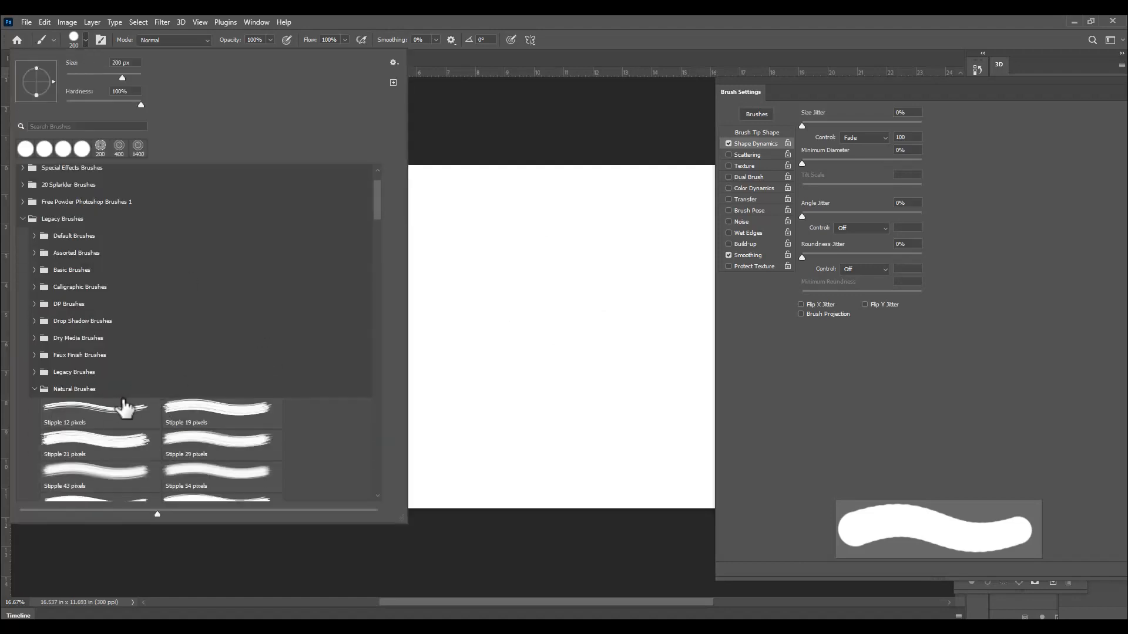
pyautogui.click(106, 418)
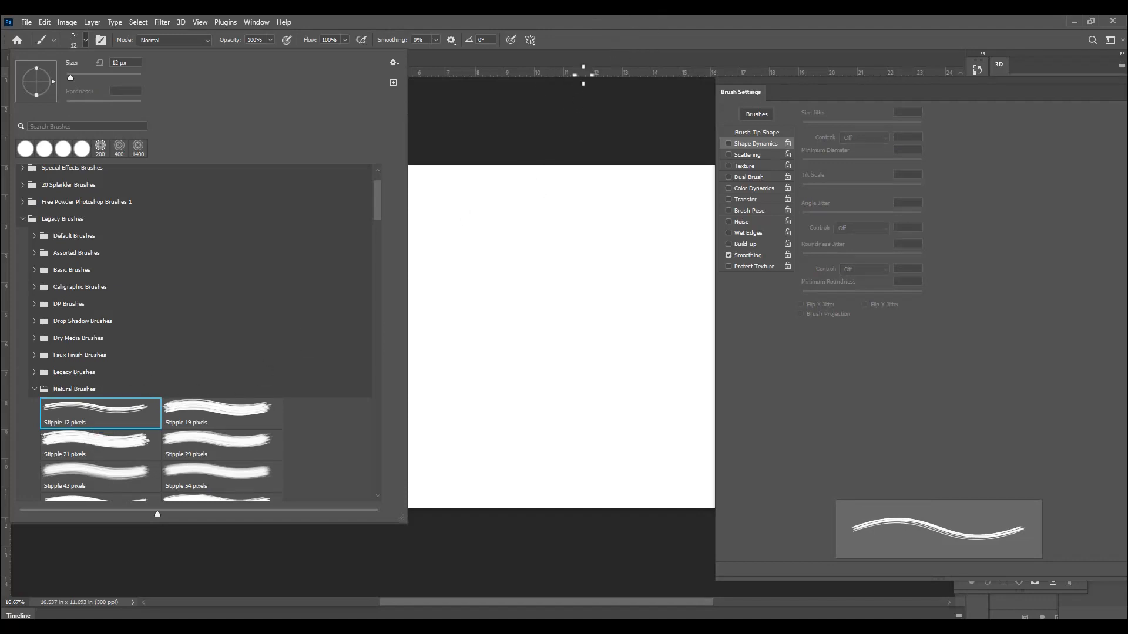
pyautogui.click(587, 32)
pyautogui.press(']')
pyautogui.press(']')
pyautogui.press(']')
pyautogui.press(']')
pyautogui.press(']')
pyautogui.press(']')
pyautogui.press(']')
pyautogui.press(']')
pyautogui.press(']')
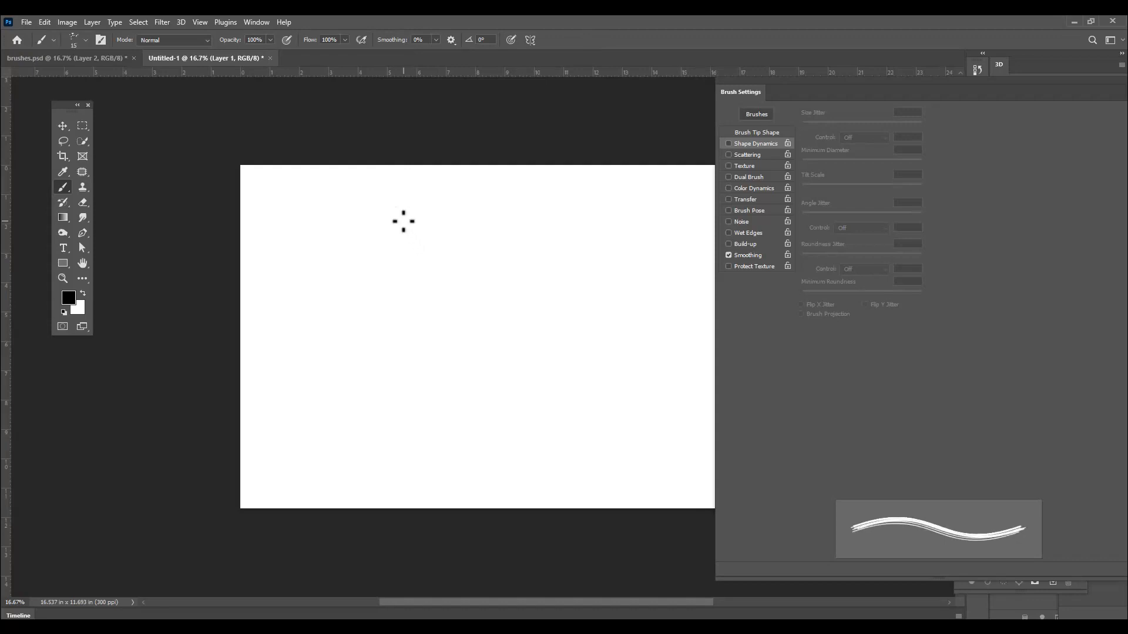
pyautogui.press(']')
pyautogui.press(']')
pyautogui.press(']')
pyautogui.press(']')
pyautogui.press(']')
pyautogui.press(']')
pyautogui.press(']')
pyautogui.press(']')
pyautogui.press(']')
pyautogui.press(']')
# Paint two long test strokes with the stipple brush on the white canvas, undoing each one
pyautogui.moveTo(496, 195)
pyautogui.mouseDown()
pyautogui.moveTo(417, 241)
pyautogui.moveTo(421, 330)
pyautogui.moveTo(462, 392)
pyautogui.moveTo(450, 464)
pyautogui.moveTo(376, 489)
pyautogui.mouseUp()
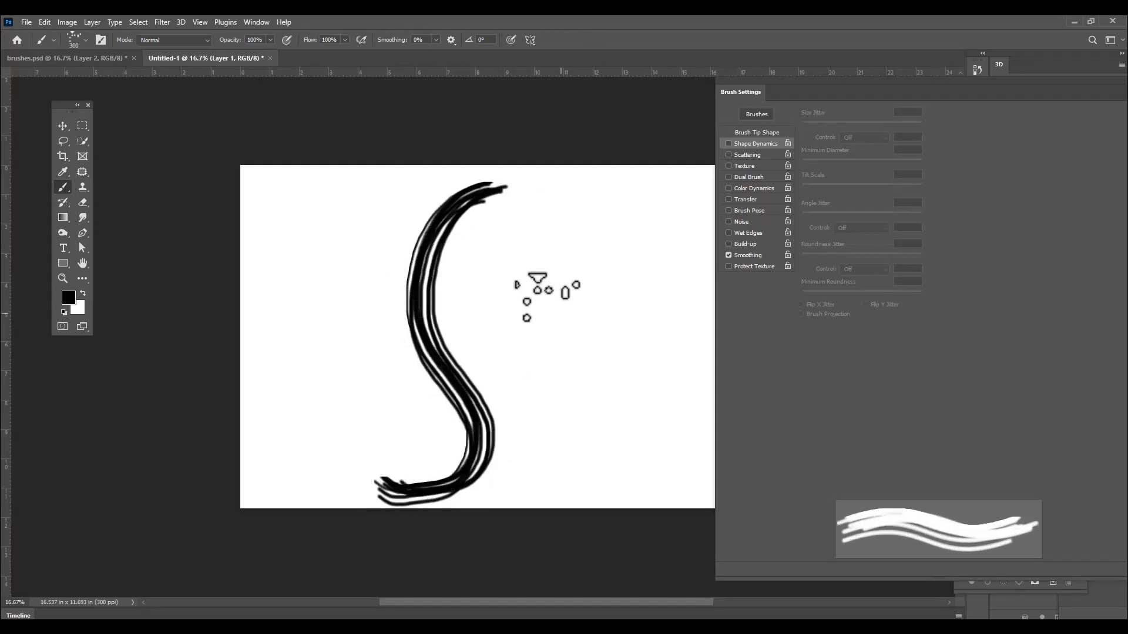
pyautogui.hotkey('ctrl', 'z')
pyautogui.moveTo(549, 179)
pyautogui.mouseDown()
pyautogui.moveTo(500, 226)
pyautogui.moveTo(566, 374)
pyautogui.moveTo(546, 440)
pyautogui.moveTo(491, 456)
pyautogui.moveTo(444, 417)
pyautogui.moveTo(503, 388)
pyautogui.mouseUp()
pyautogui.hotkey('ctrl', 'z')
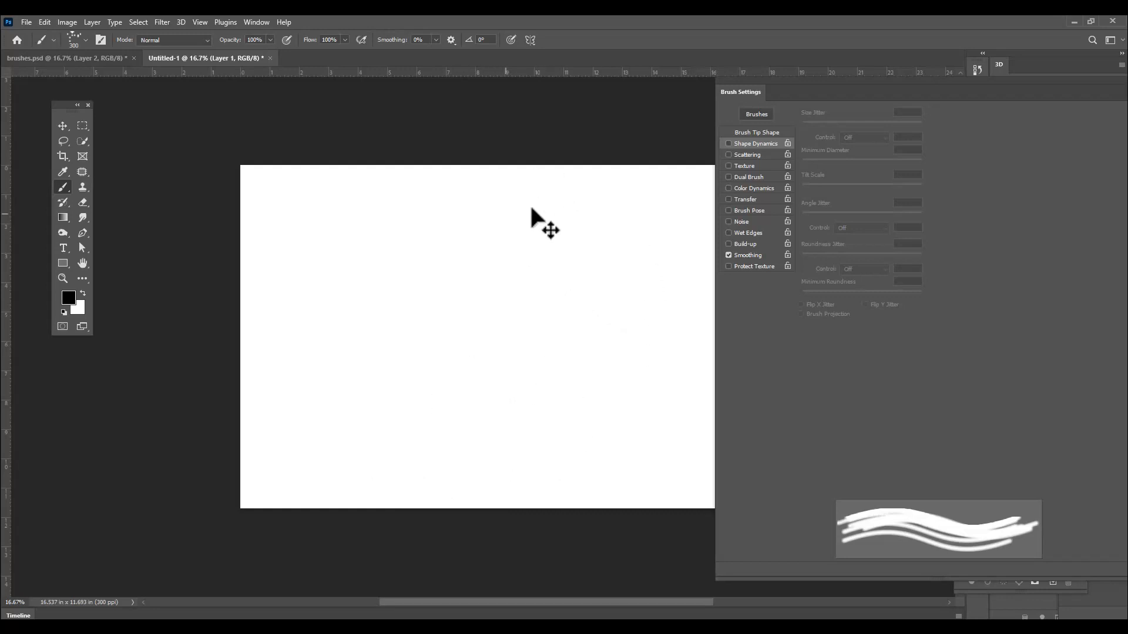
# Enable Shape Dynamics for the stipple brush and set the Size Jitter control to Fade with a value of 100
pyautogui.click(757, 146)
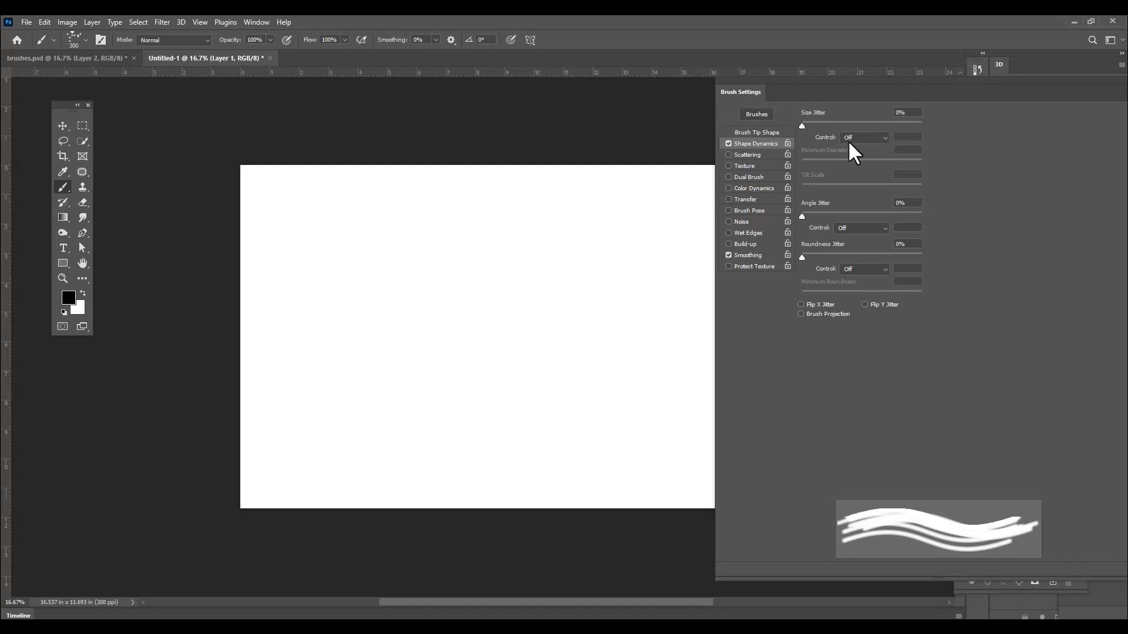
pyautogui.click(866, 138)
pyautogui.click(858, 155)
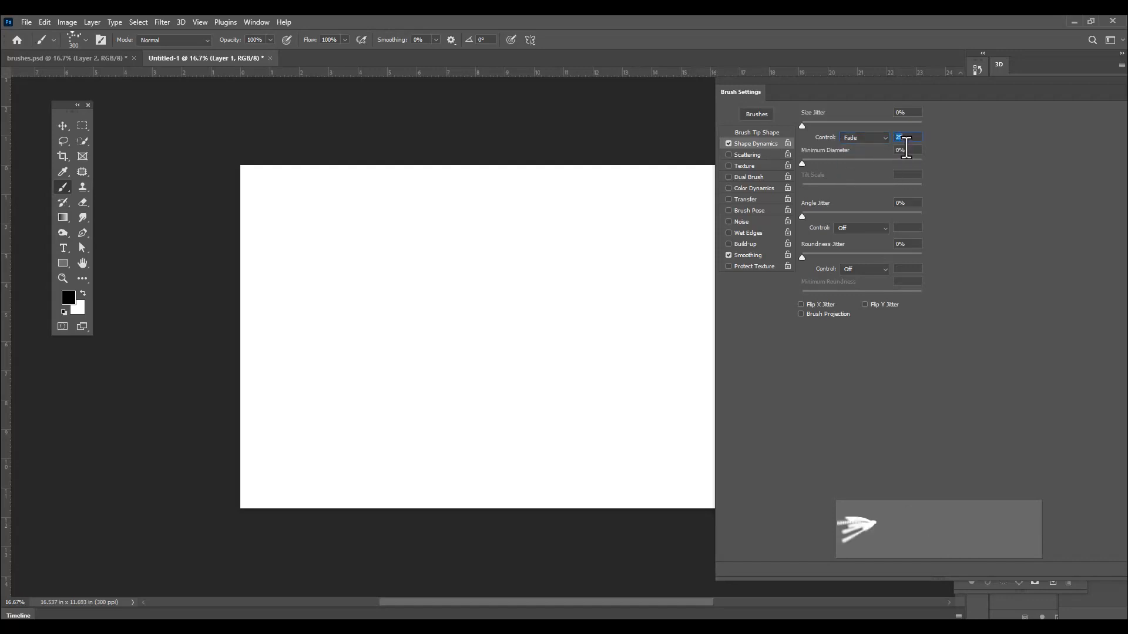
pyautogui.write('100')
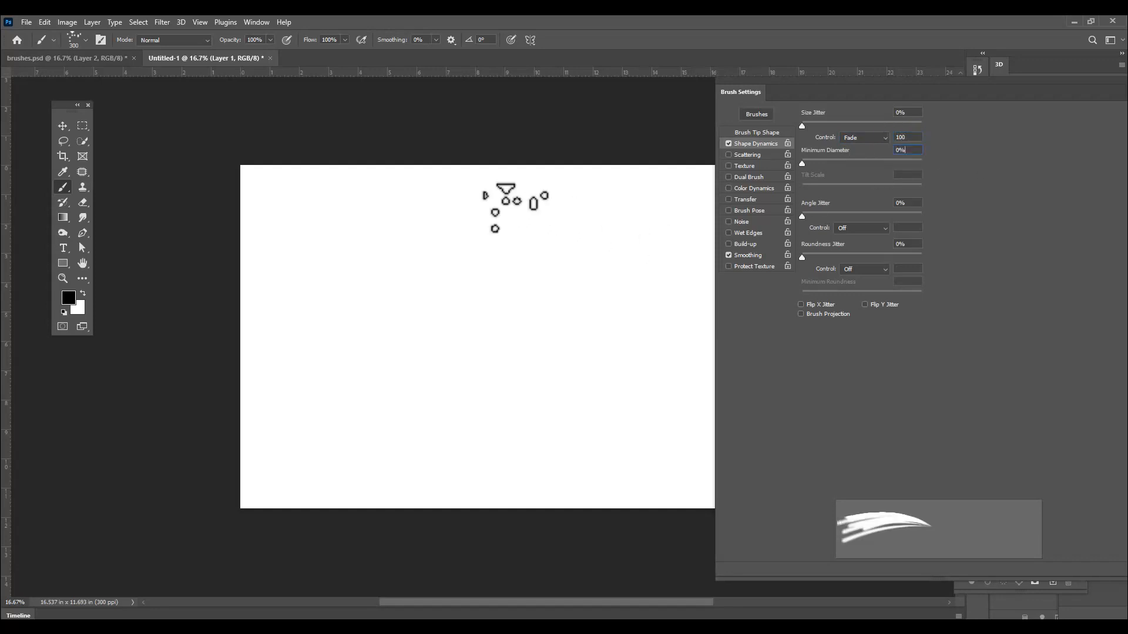
# Paint two short tapering strokes near the upper middle of the canvas, undoing each one
pyautogui.moveTo(526, 201); pyautogui.dragTo(508, 232)
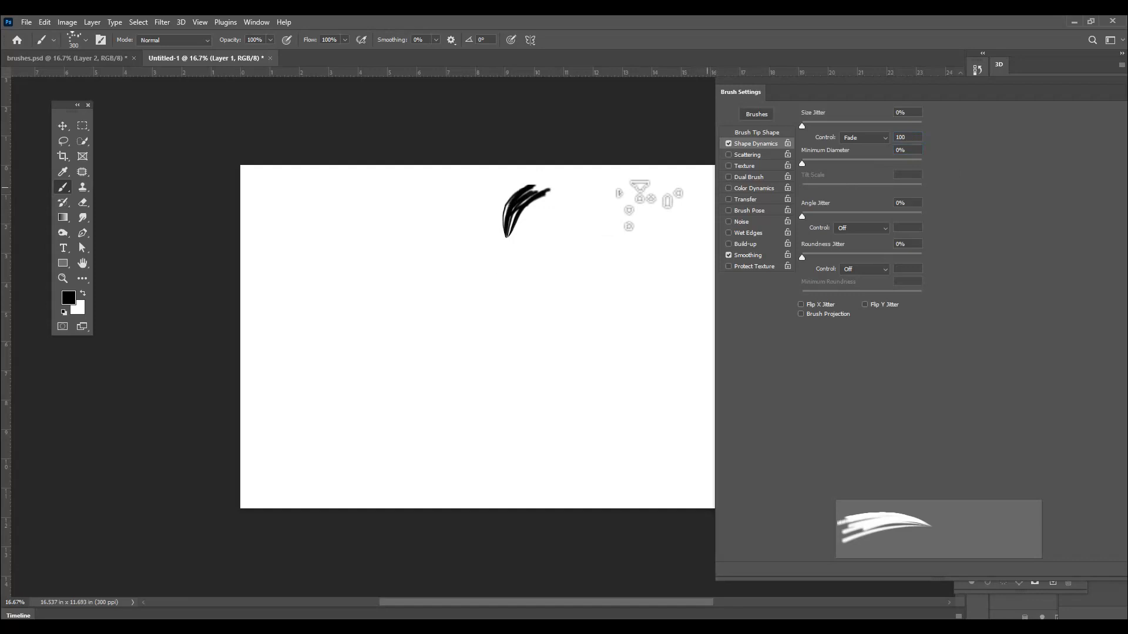
pyautogui.hotkey('ctrl', 'z')
pyautogui.moveTo(550, 213); pyautogui.dragTo(514, 331)
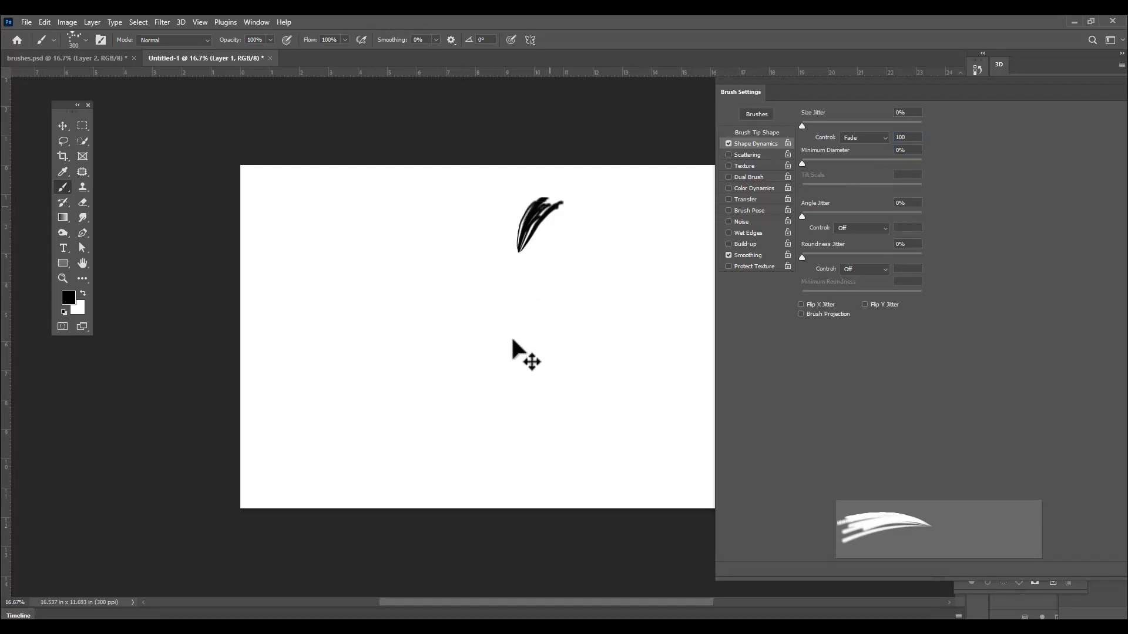
pyautogui.hotkey('ctrl', 'z')
# Set the size Fade value to 300, paint eight tapering hair-like strokes across the canvas, and undo them all
pyautogui.moveTo(916, 139); pyautogui.dragTo(800, 139)
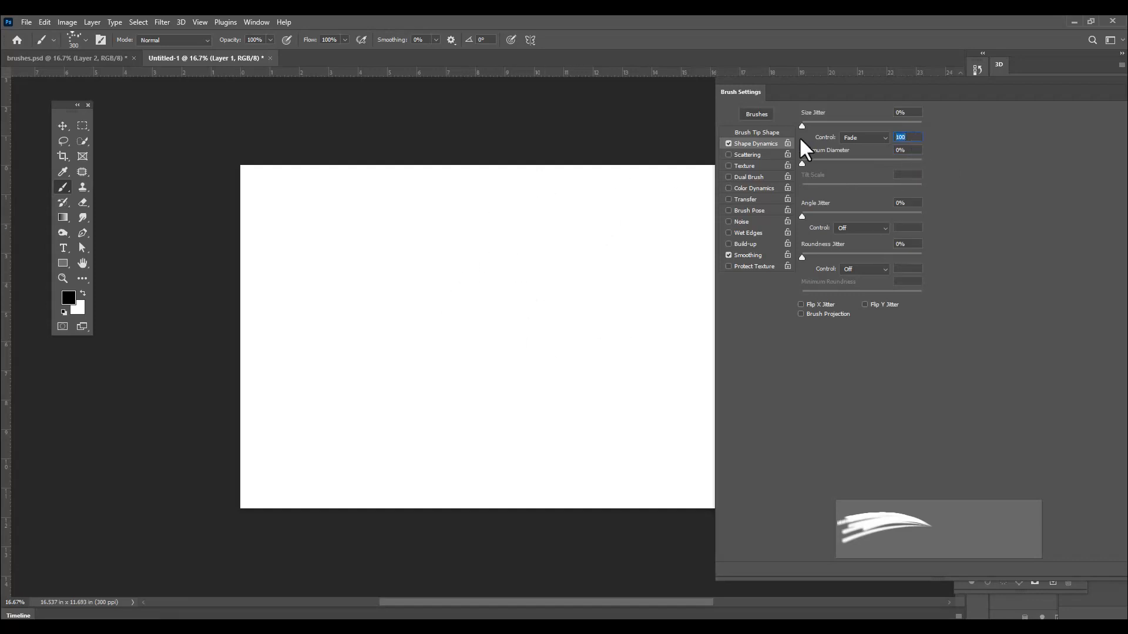
pyautogui.write('300')
pyautogui.moveTo(506, 193)
pyautogui.mouseDown()
pyautogui.moveTo(504, 317)
pyautogui.moveTo(521, 359)
pyautogui.mouseUp()
pyautogui.moveTo(354, 480); pyautogui.dragTo(354, 315)
pyautogui.moveTo(552, 441)
pyautogui.mouseDown()
pyautogui.moveTo(552, 401)
pyautogui.moveTo(608, 329)
pyautogui.mouseUp()
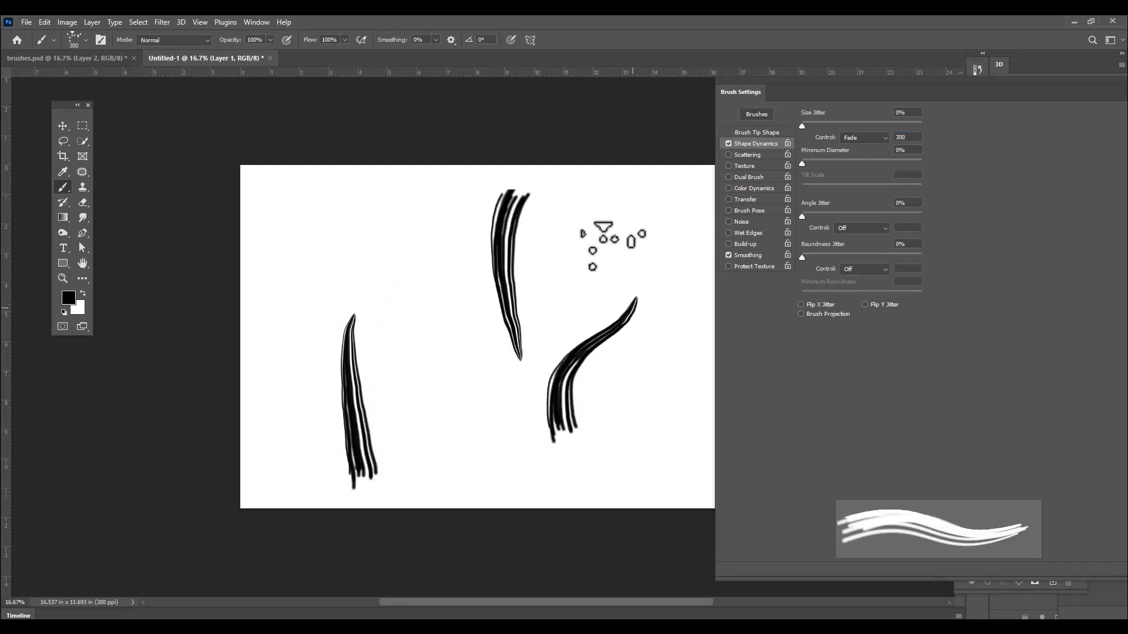
pyautogui.moveTo(429, 443)
pyautogui.mouseDown()
pyautogui.moveTo(468, 374)
pyautogui.moveTo(453, 328)
pyautogui.moveTo(421, 301)
pyautogui.mouseUp()
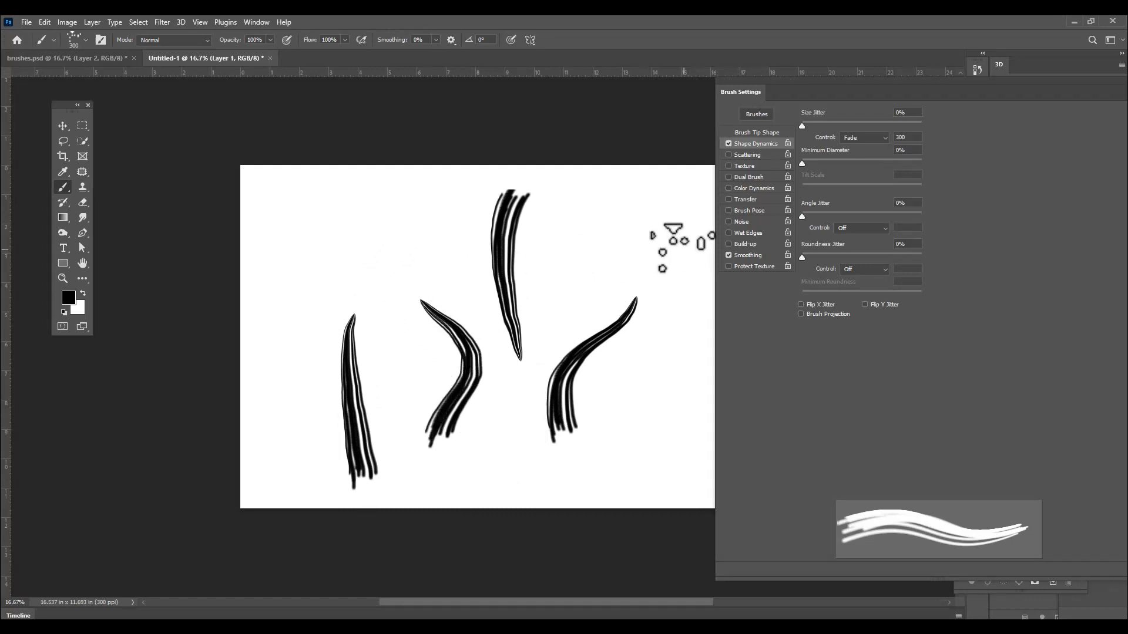
pyautogui.moveTo(640, 185); pyautogui.dragTo(691, 294)
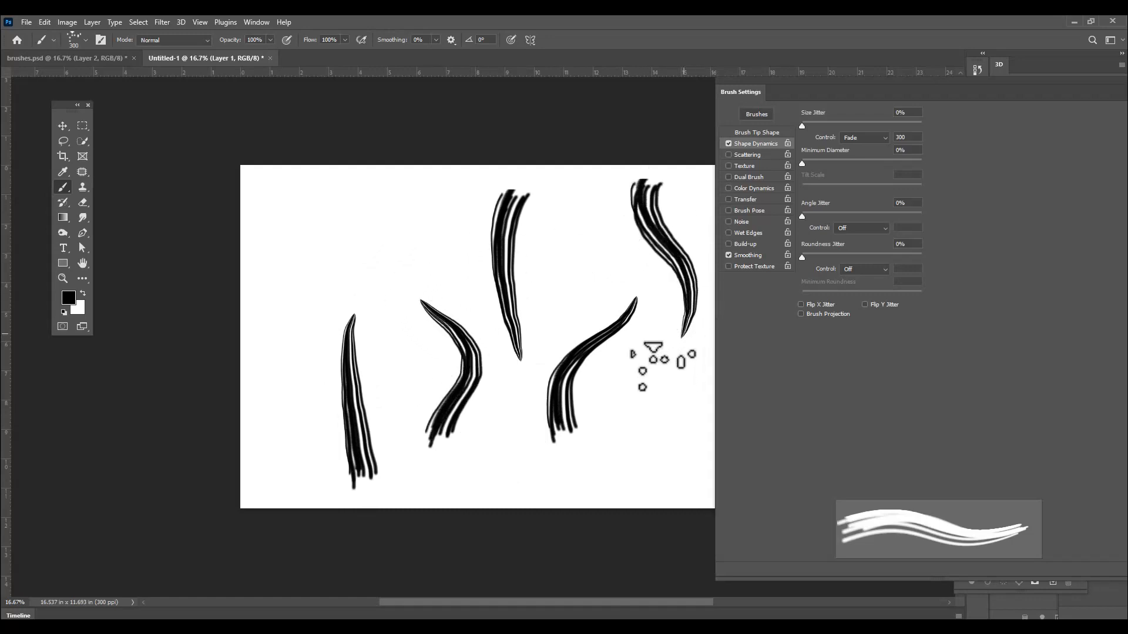
pyautogui.moveTo(606, 450)
pyautogui.mouseDown()
pyautogui.moveTo(629, 376)
pyautogui.moveTo(670, 311)
pyautogui.mouseUp()
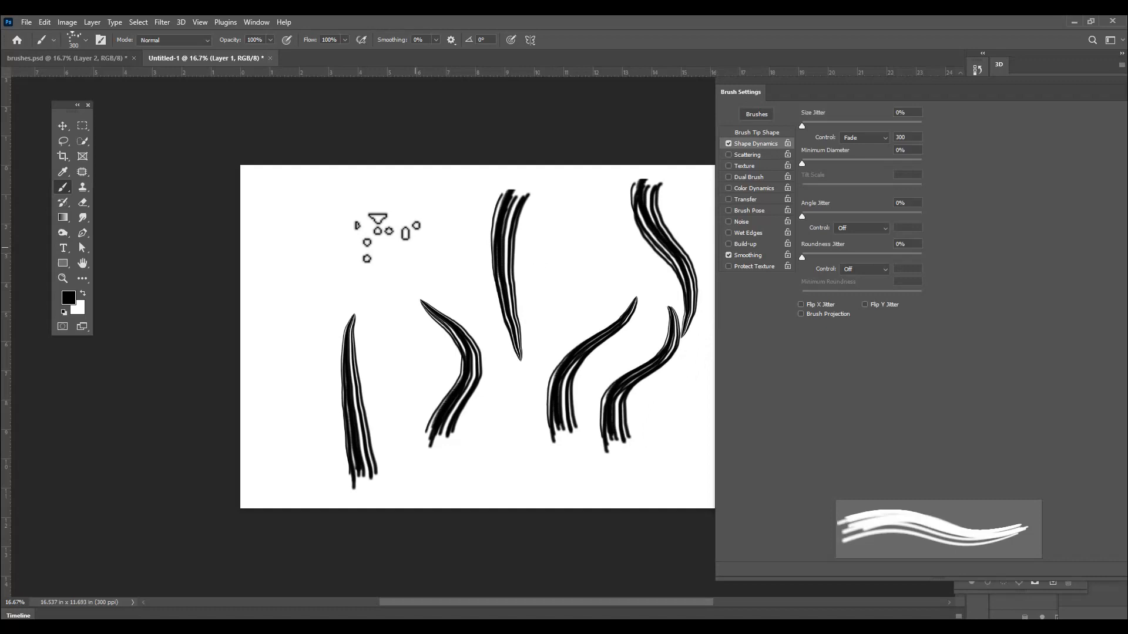
pyautogui.moveTo(283, 184)
pyautogui.mouseDown()
pyautogui.moveTo(306, 213)
pyautogui.moveTo(290, 355)
pyautogui.mouseUp()
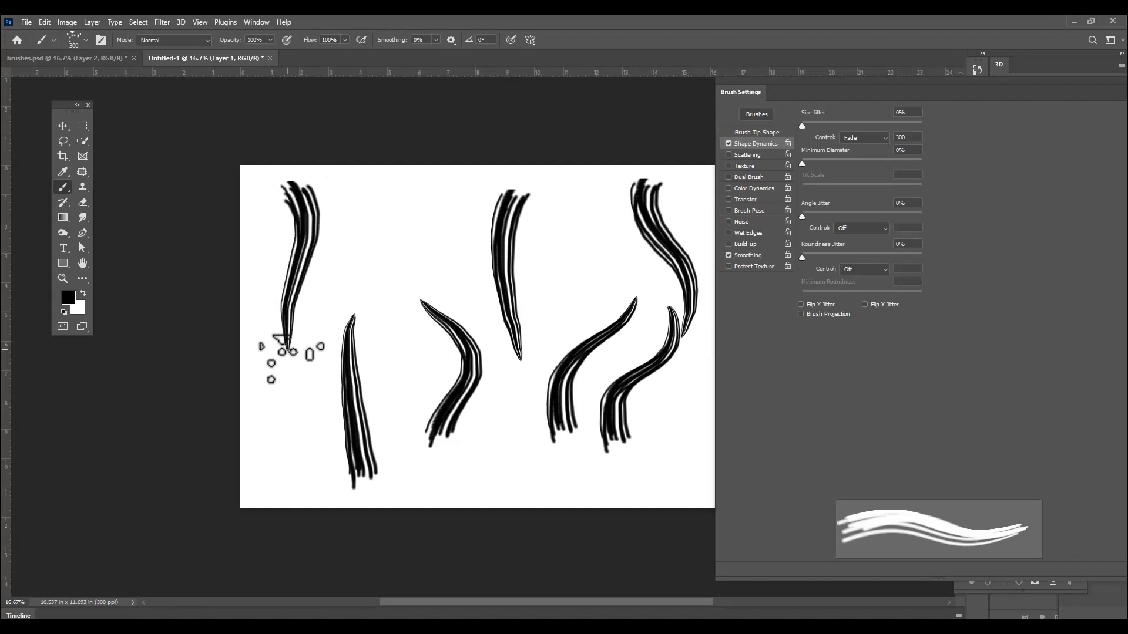
pyautogui.moveTo(404, 425)
pyautogui.mouseDown()
pyautogui.moveTo(385, 388)
pyautogui.moveTo(415, 274)
pyautogui.mouseUp()
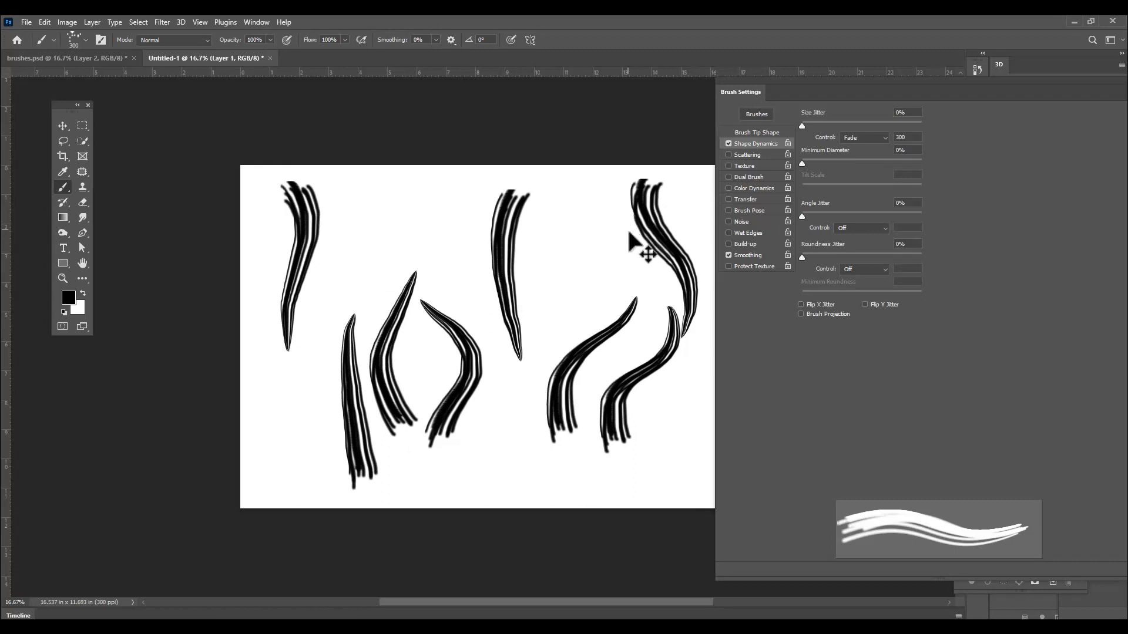
pyautogui.hotkey('ctrl', 'z')
pyautogui.hotkey('ctrl', 'z')
pyautogui.hotkey('ctrl', 'z')
pyautogui.hotkey('ctrl', 'z')
pyautogui.hotkey('ctrl', 'z')
pyautogui.hotkey('ctrl', 'z')
pyautogui.hotkey('ctrl', 'z')
pyautogui.hotkey('ctrl', 'z')
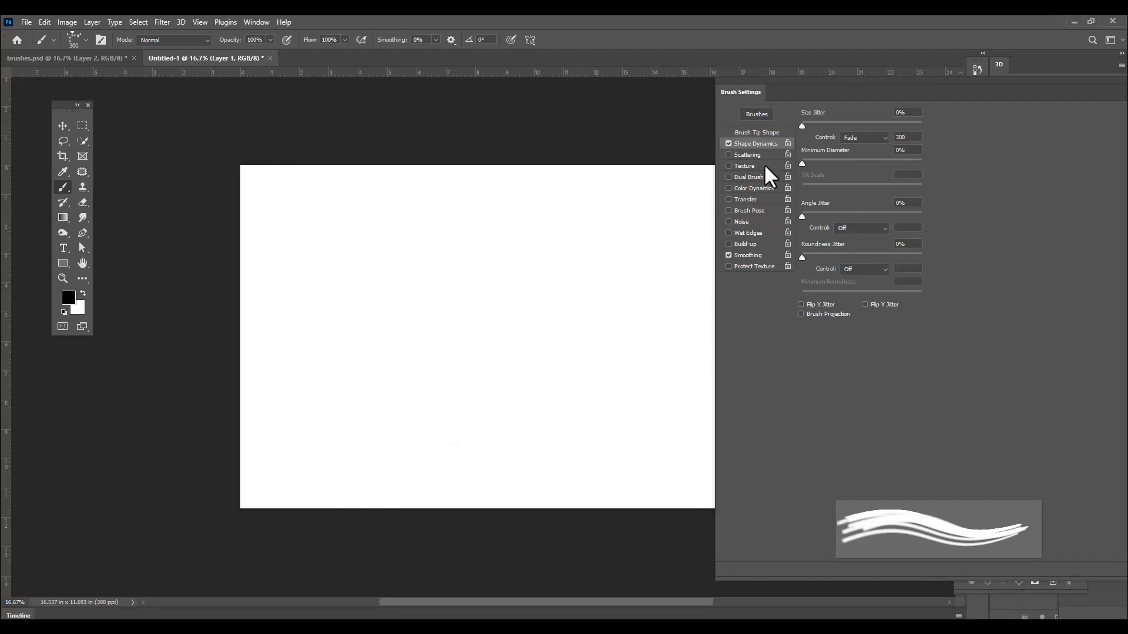
# Enable Transfer for the stipple brush and set the Opacity Jitter control to Fade
pyautogui.click(750, 200)
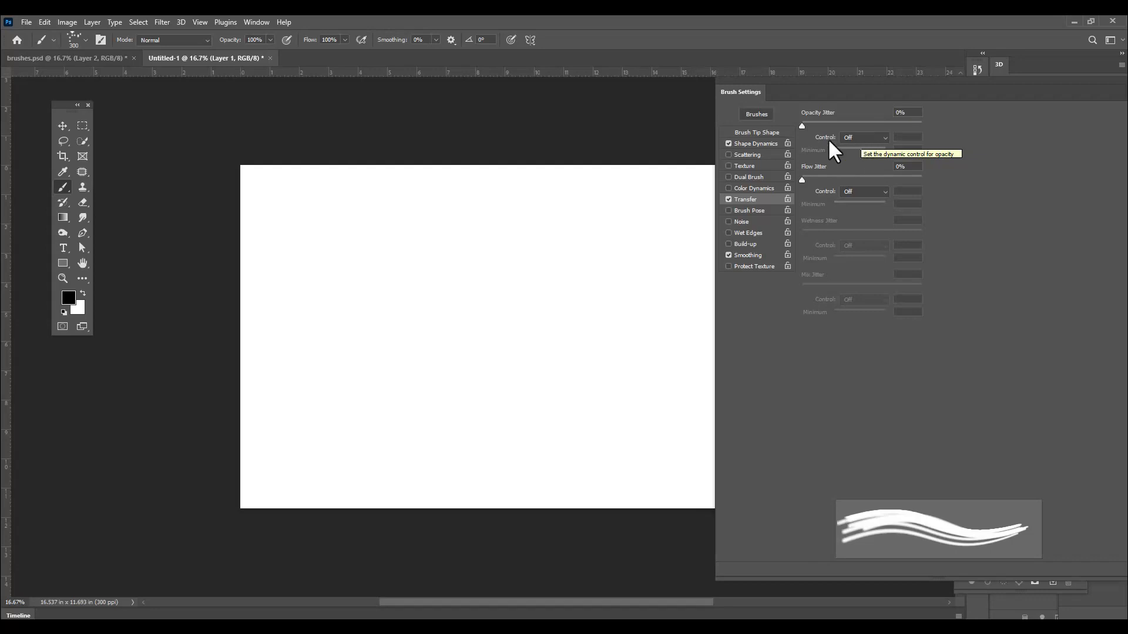
pyautogui.click(875, 141)
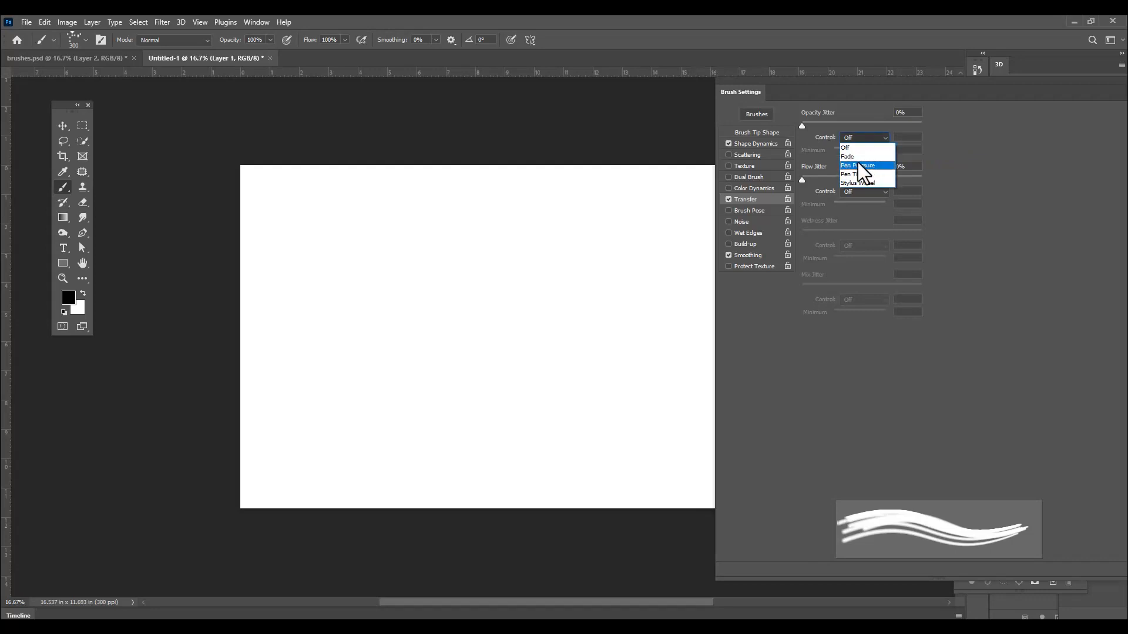
pyautogui.click(855, 158)
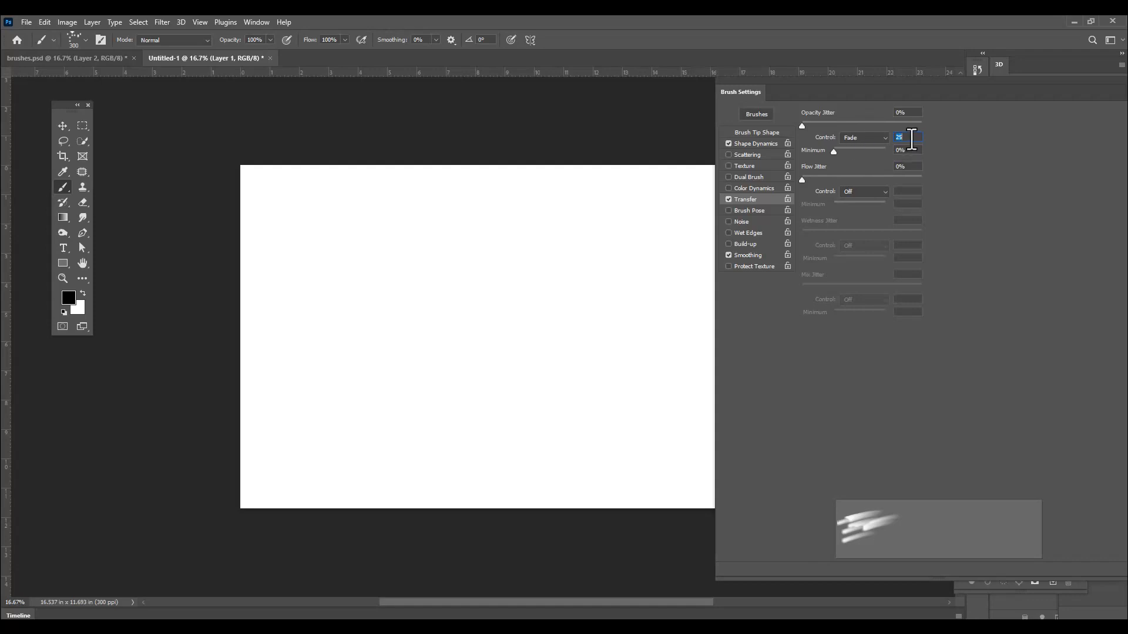
# Paint two short test strokes with the opacity fade and undo both
pyautogui.moveTo(478, 209); pyautogui.dragTo(496, 247)
pyautogui.moveTo(400, 389); pyautogui.dragTo(456, 317)
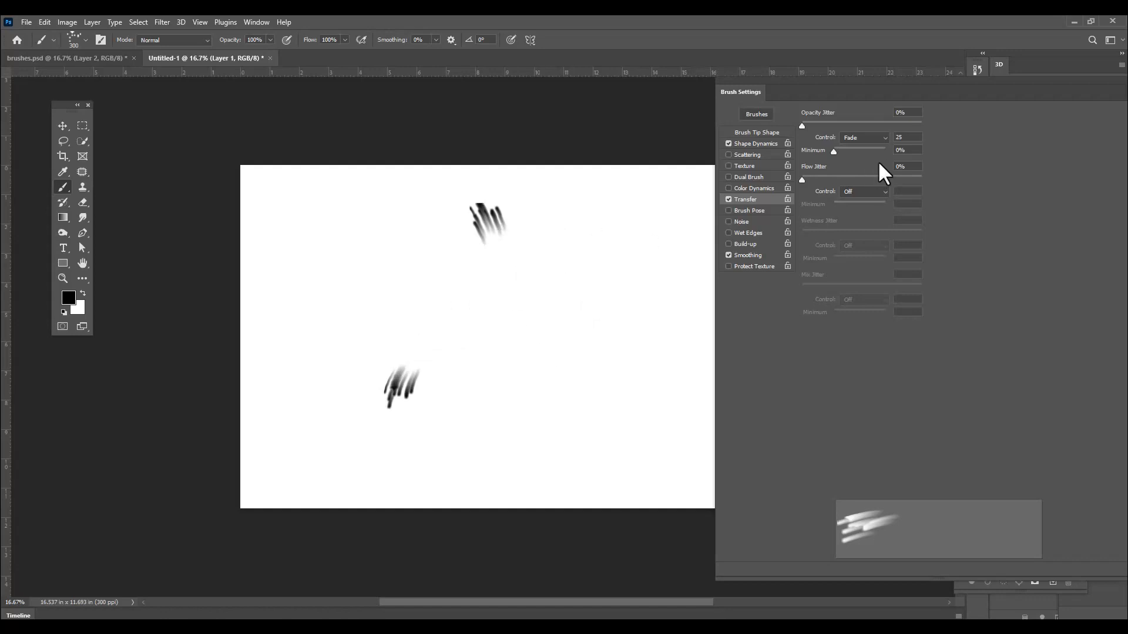
pyautogui.hotkey('ctrl', 'z')
pyautogui.hotkey('ctrl', 'z')
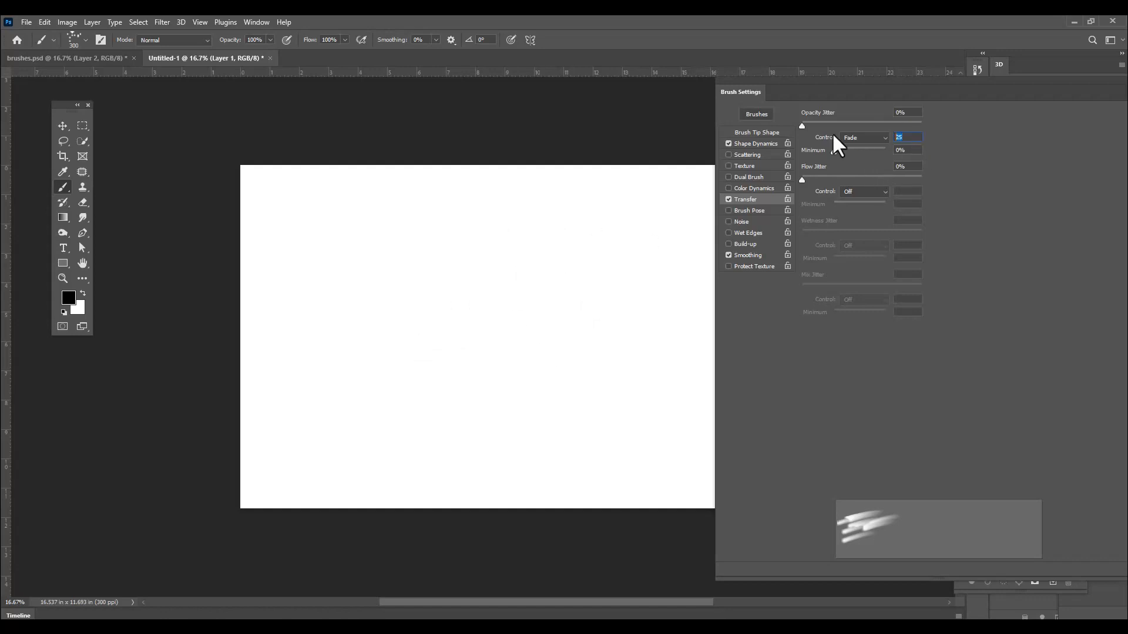
# Set the opacity Fade value to 100, paint two upward fading strokes, and undo both
pyautogui.write('1')
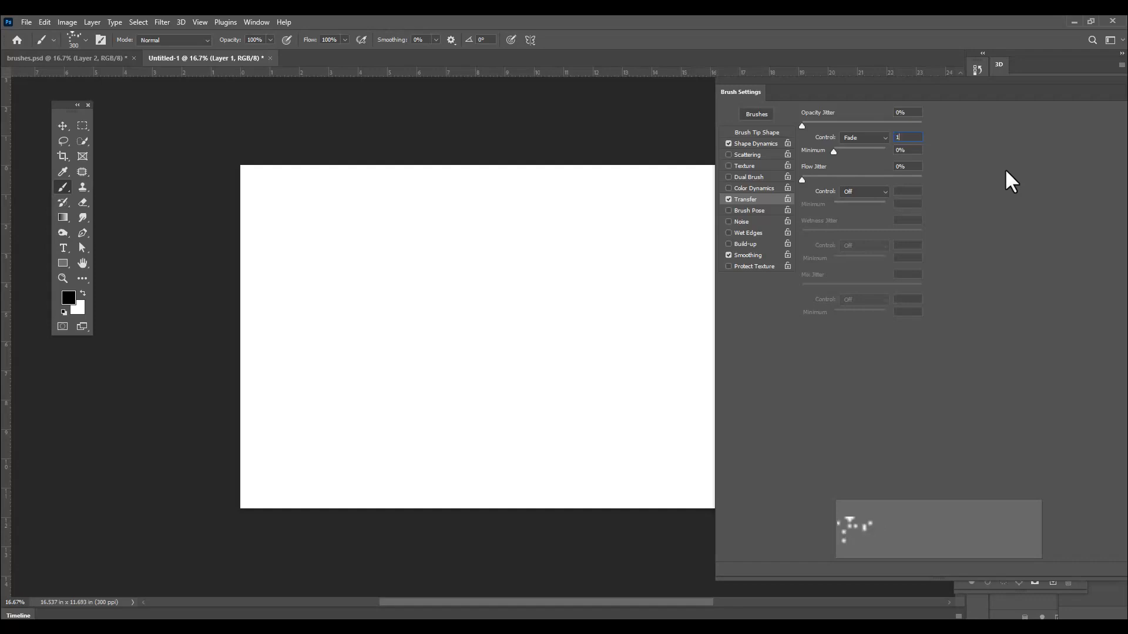
pyautogui.write('00')
pyautogui.moveTo(411, 447); pyautogui.dragTo(427, 345)
pyautogui.moveTo(516, 424); pyautogui.dragTo(541, 252)
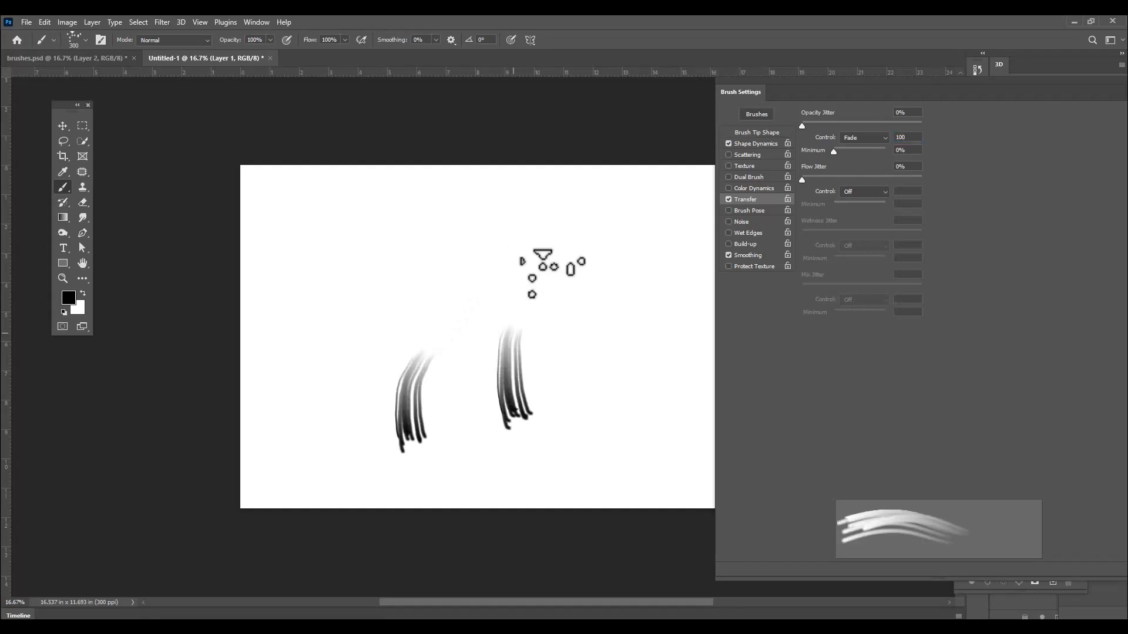
pyautogui.hotkey('ctrl', 'z')
pyautogui.hotkey('ctrl', 'z')
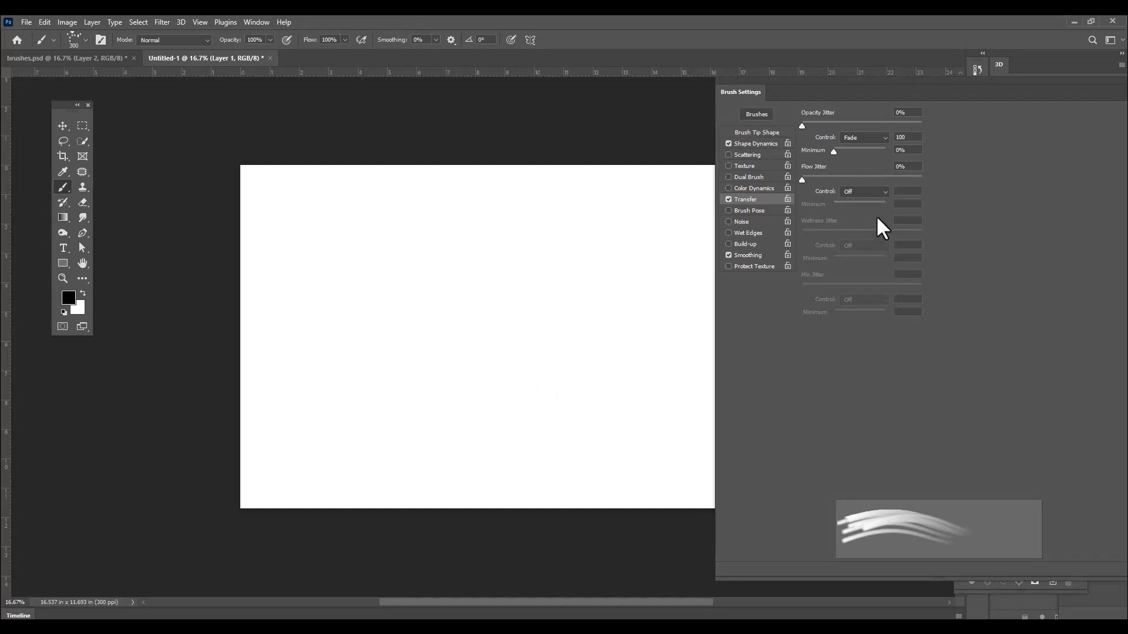
# Set the opacity Fade value to 200 and paint nine curved hair-like fading strokes across the canvas
pyautogui.doubleClick(901, 139)
pyautogui.write('200')
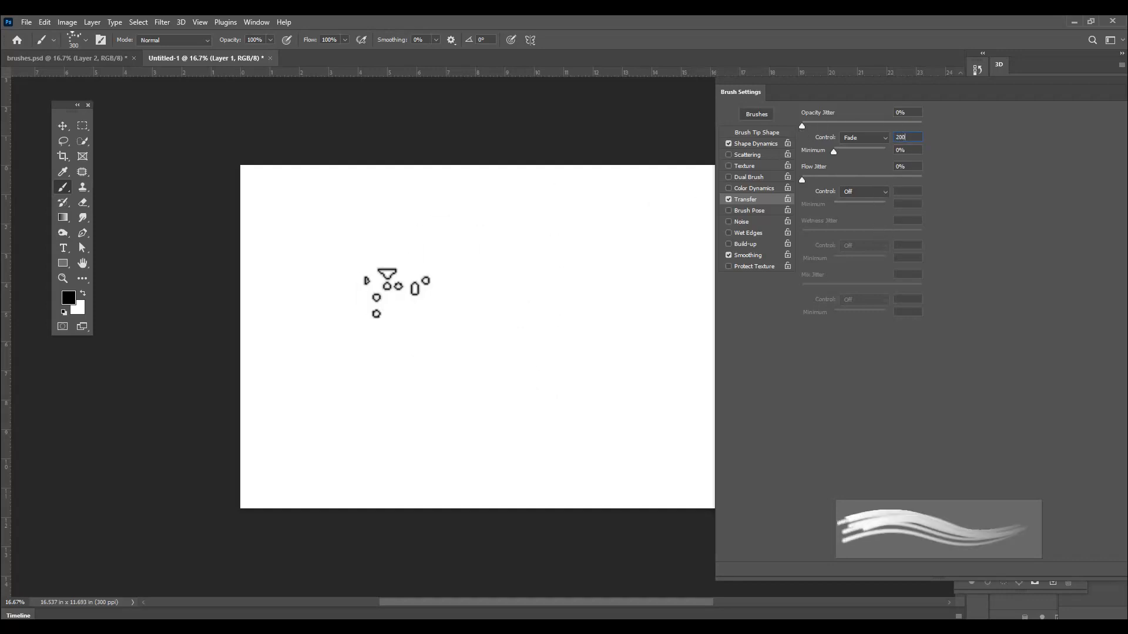
pyautogui.moveTo(574, 197)
pyautogui.mouseDown()
pyautogui.moveTo(553, 213)
pyautogui.moveTo(528, 286)
pyautogui.moveTo(513, 403)
pyautogui.mouseUp()
pyautogui.moveTo(406, 470)
pyautogui.mouseDown()
pyautogui.moveTo(395, 439)
pyautogui.moveTo(382, 299)
pyautogui.mouseUp()
pyautogui.moveTo(464, 203); pyautogui.dragTo(471, 350)
pyautogui.moveTo(576, 463)
pyautogui.mouseDown()
pyautogui.moveTo(573, 404)
pyautogui.moveTo(618, 330)
pyautogui.mouseUp()
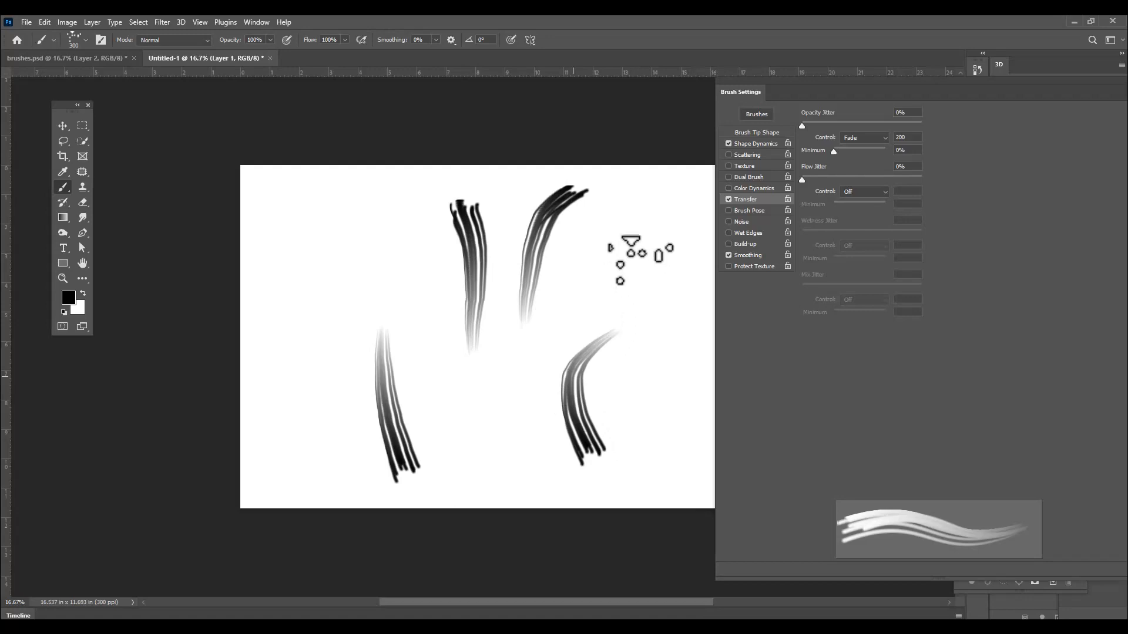
pyautogui.moveTo(322, 195)
pyautogui.mouseDown()
pyautogui.moveTo(343, 241)
pyautogui.moveTo(310, 329)
pyautogui.moveTo(310, 376)
pyautogui.mouseUp()
pyautogui.moveTo(503, 450)
pyautogui.mouseDown()
pyautogui.moveTo(496, 415)
pyautogui.moveTo(593, 276)
pyautogui.mouseUp()
pyautogui.moveTo(661, 202)
pyautogui.mouseDown()
pyautogui.moveTo(642, 308)
pyautogui.moveTo(645, 338)
pyautogui.moveTo(671, 355)
pyautogui.mouseUp()
pyautogui.moveTo(409, 297)
pyautogui.mouseDown()
pyautogui.moveTo(397, 252)
pyautogui.moveTo(418, 171)
pyautogui.mouseUp()
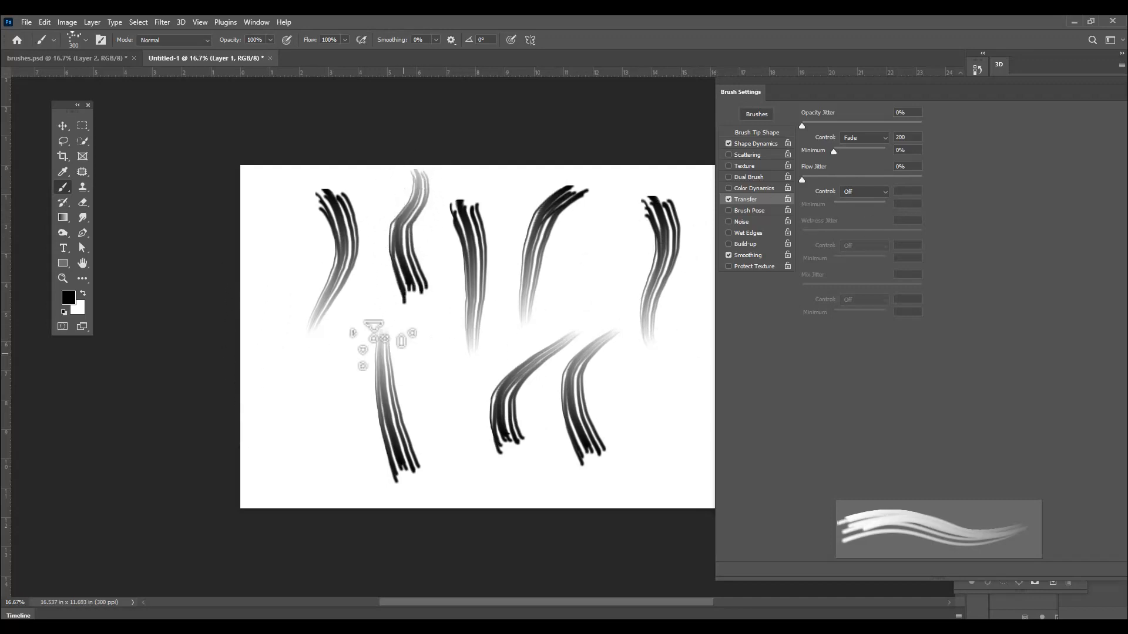
pyautogui.moveTo(261, 206)
pyautogui.mouseDown()
pyautogui.moveTo(284, 276)
pyautogui.moveTo(291, 353)
pyautogui.mouseUp()
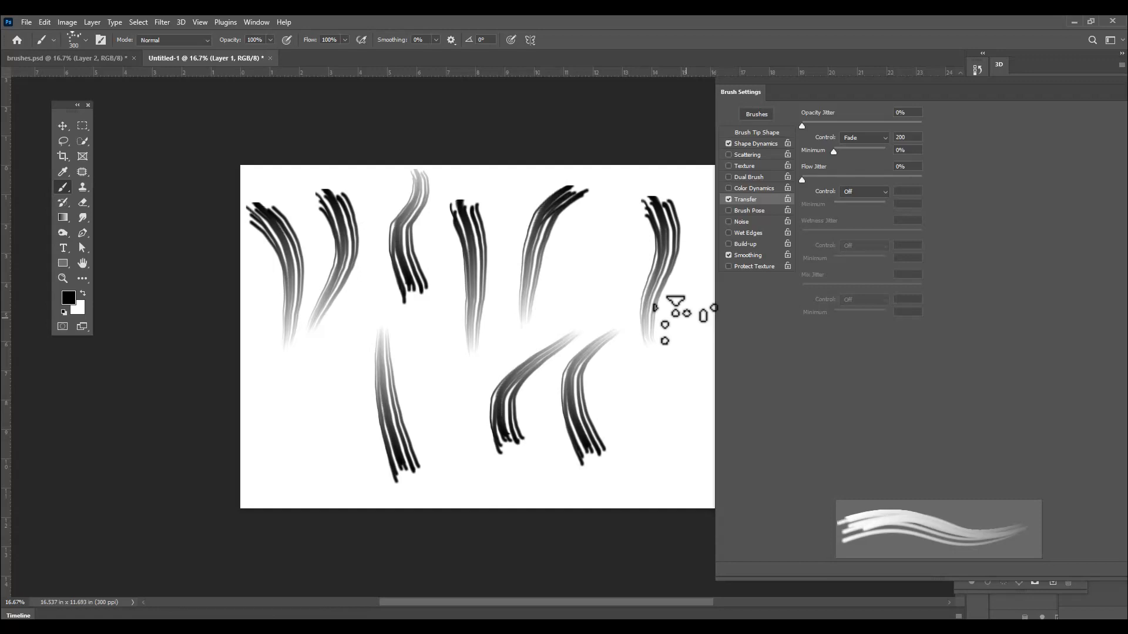
# Save the current stipple brush settings as a new brush preset named hairbrush
pyautogui.moveTo(792, 81)
pyautogui.mouseDown()
pyautogui.moveTo(528, 96)
pyautogui.moveTo(601, 94)
pyautogui.mouseUp()
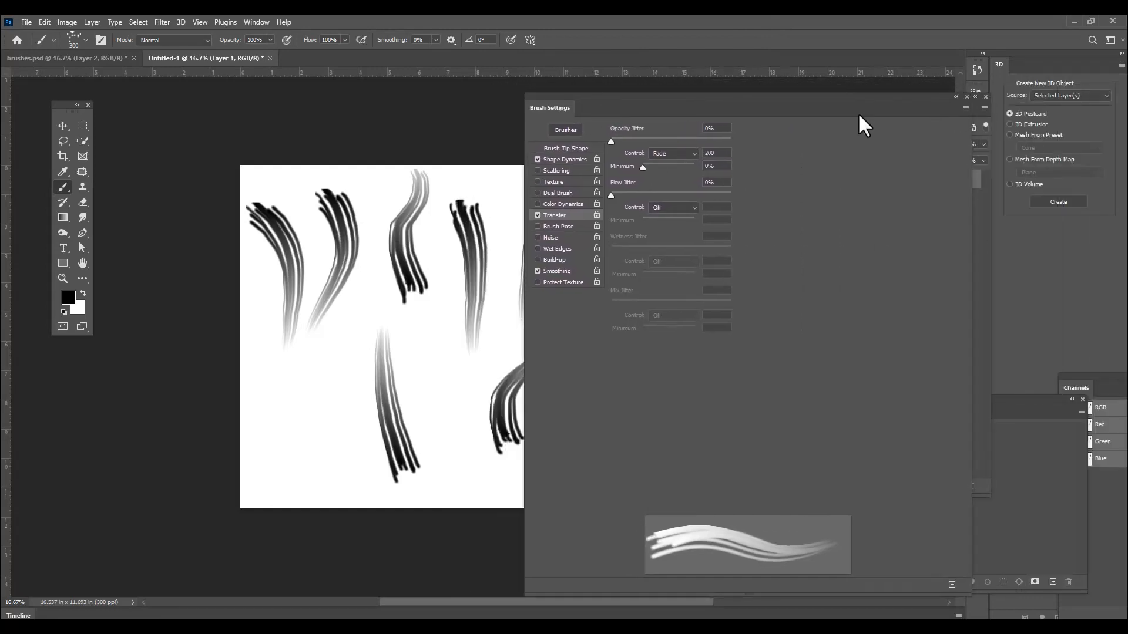
pyautogui.moveTo(740, 95); pyautogui.dragTo(720, 85)
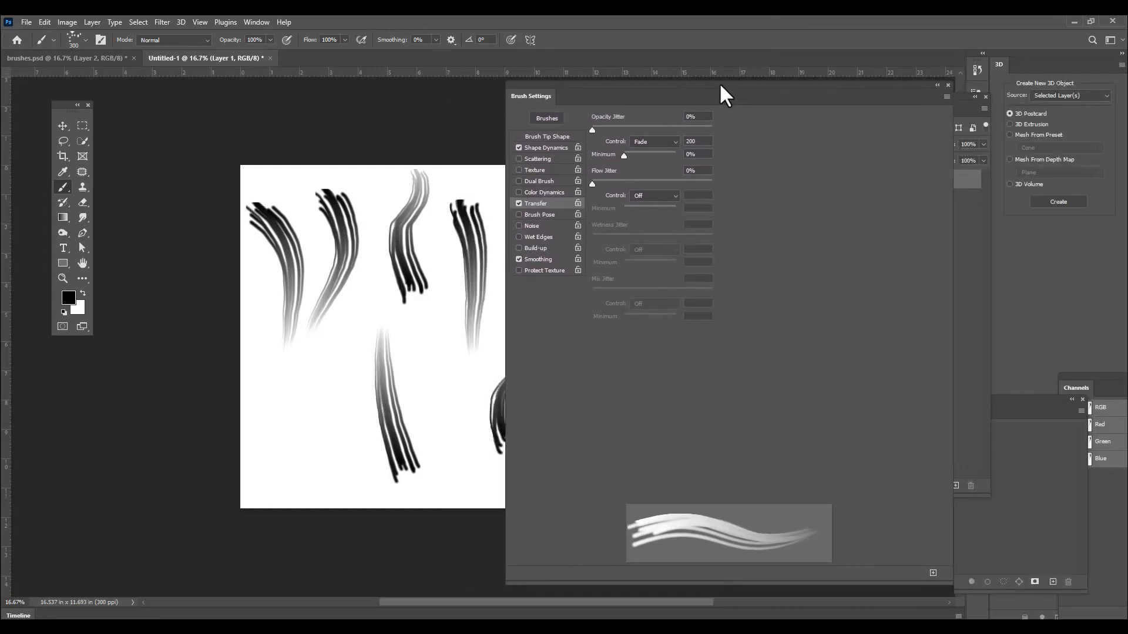
pyautogui.click(946, 96)
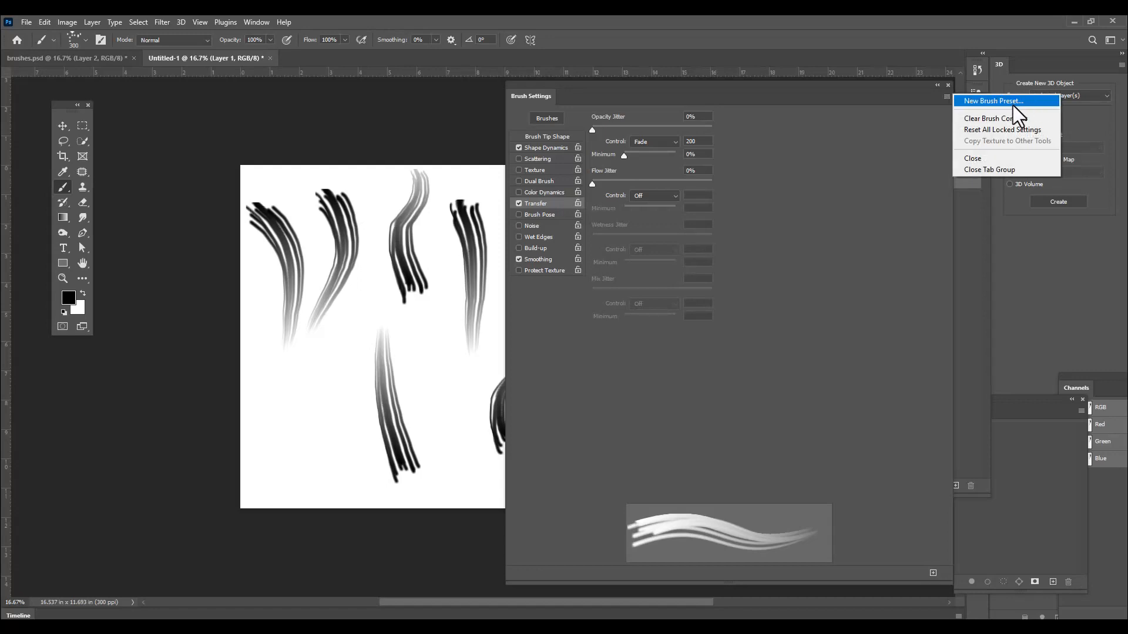
pyautogui.click(982, 103)
pyautogui.moveTo(503, 181); pyautogui.dragTo(571, 170)
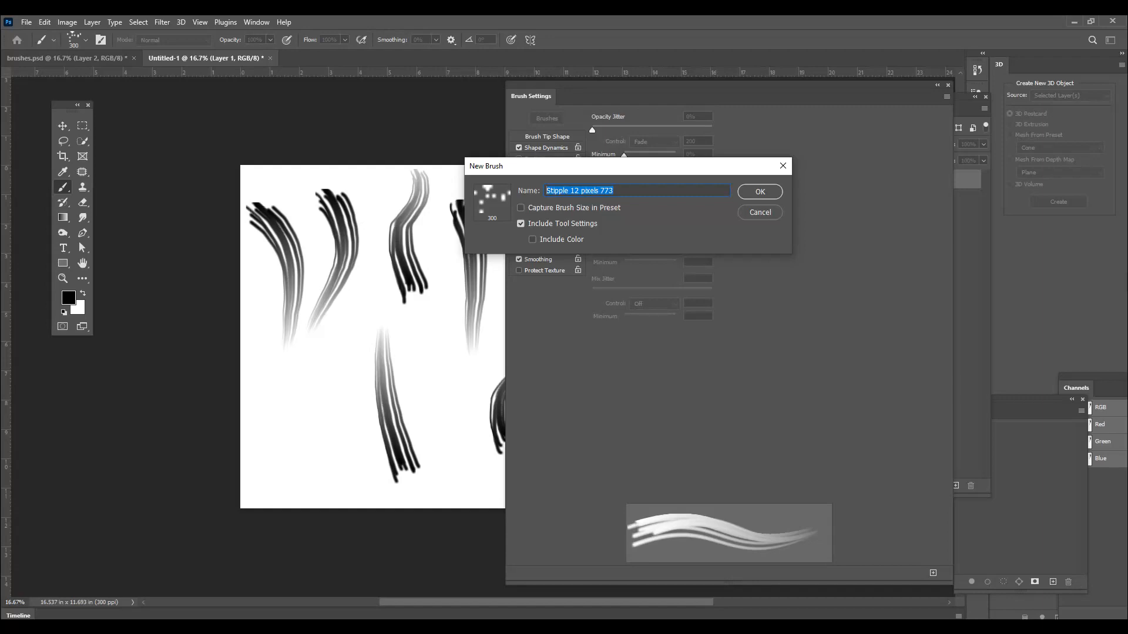
pyautogui.write('hairbrush')
pyautogui.click(762, 194)
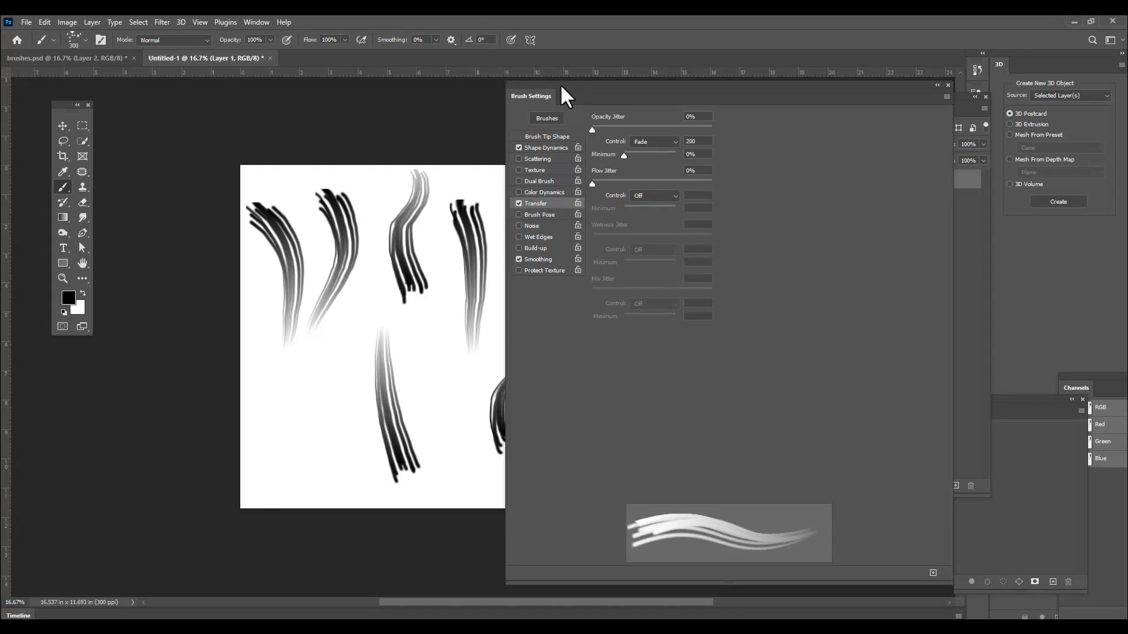
# Export the selected hairbrush preset to the Desktop as a brush file named hairbrush
pyautogui.moveTo(565, 94); pyautogui.dragTo(670, 106)
pyautogui.click(79, 39)
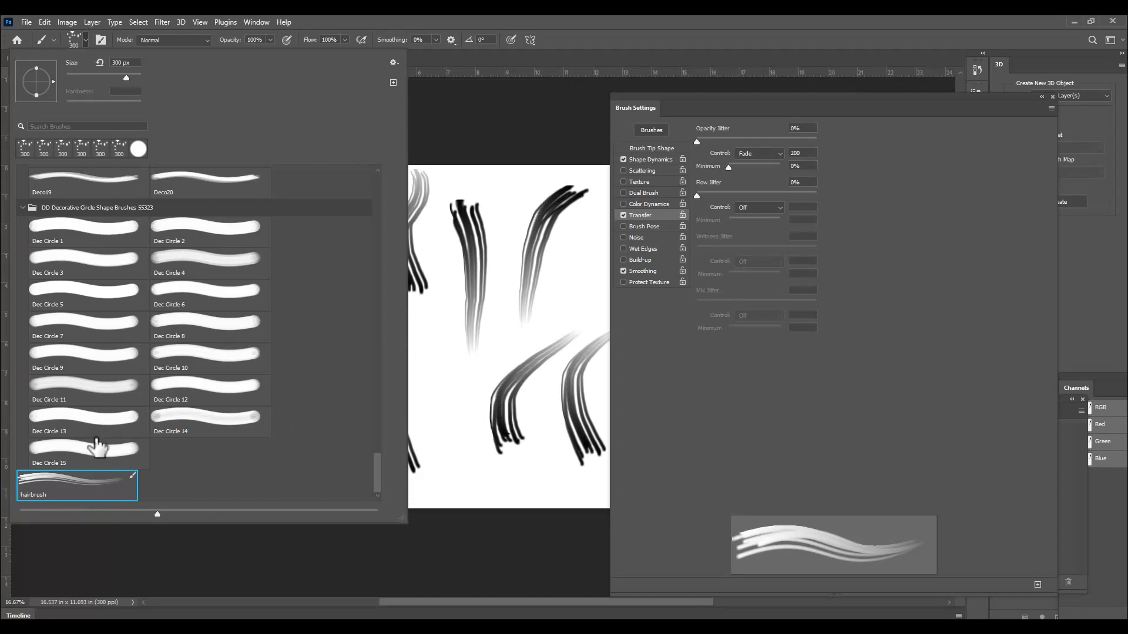
pyautogui.click(393, 63)
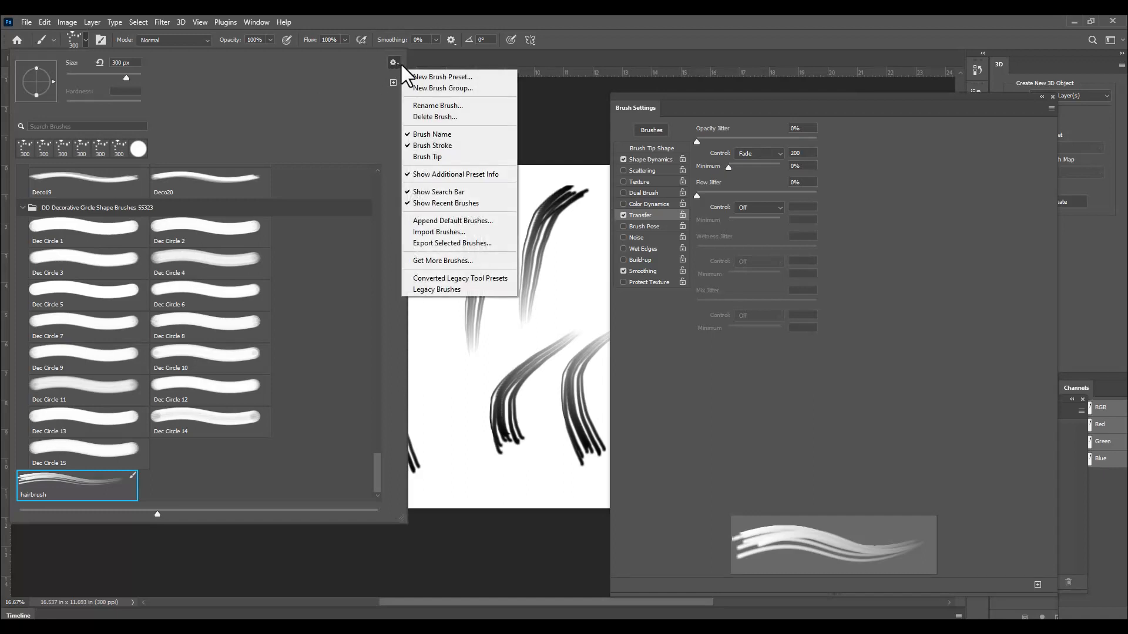
pyautogui.click(450, 243)
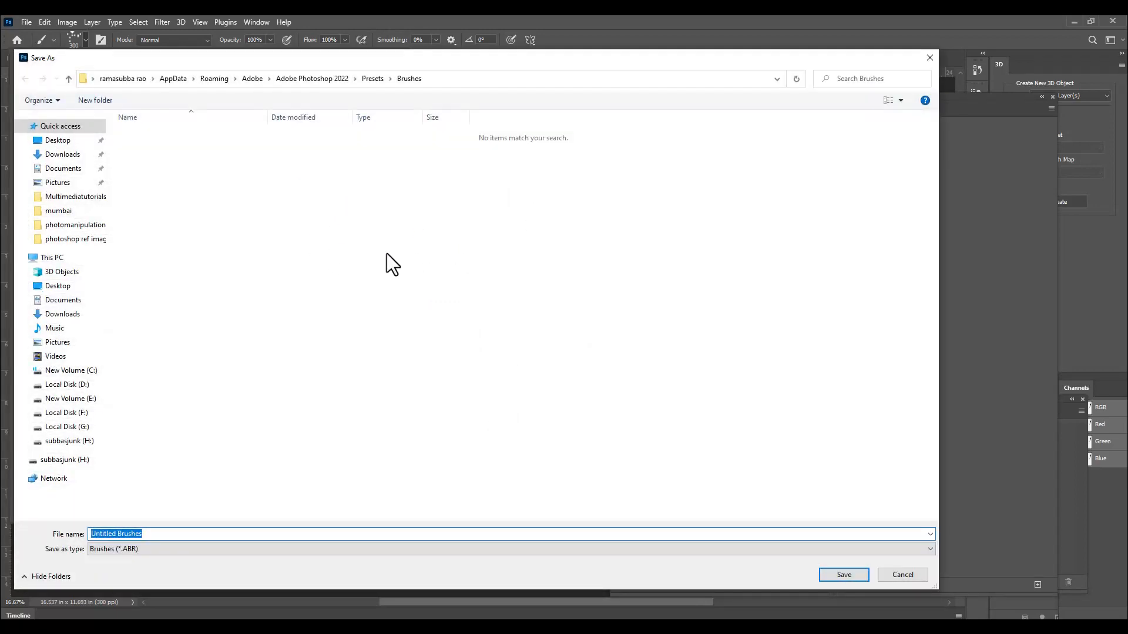
pyautogui.moveTo(412, 61); pyautogui.dragTo(486, 51)
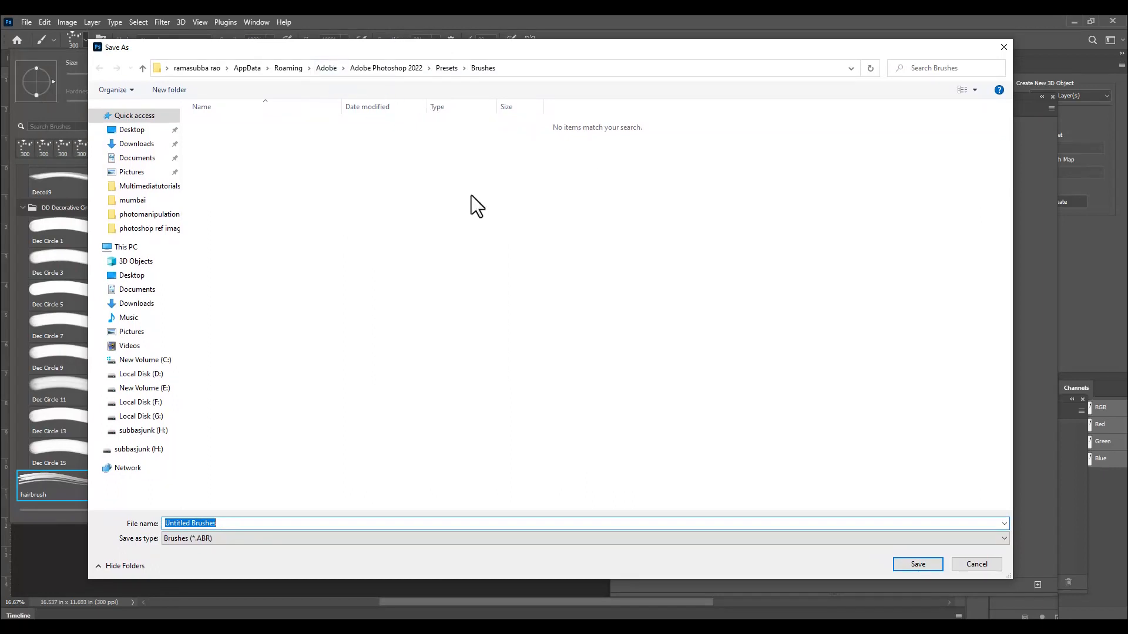
pyautogui.click(132, 130)
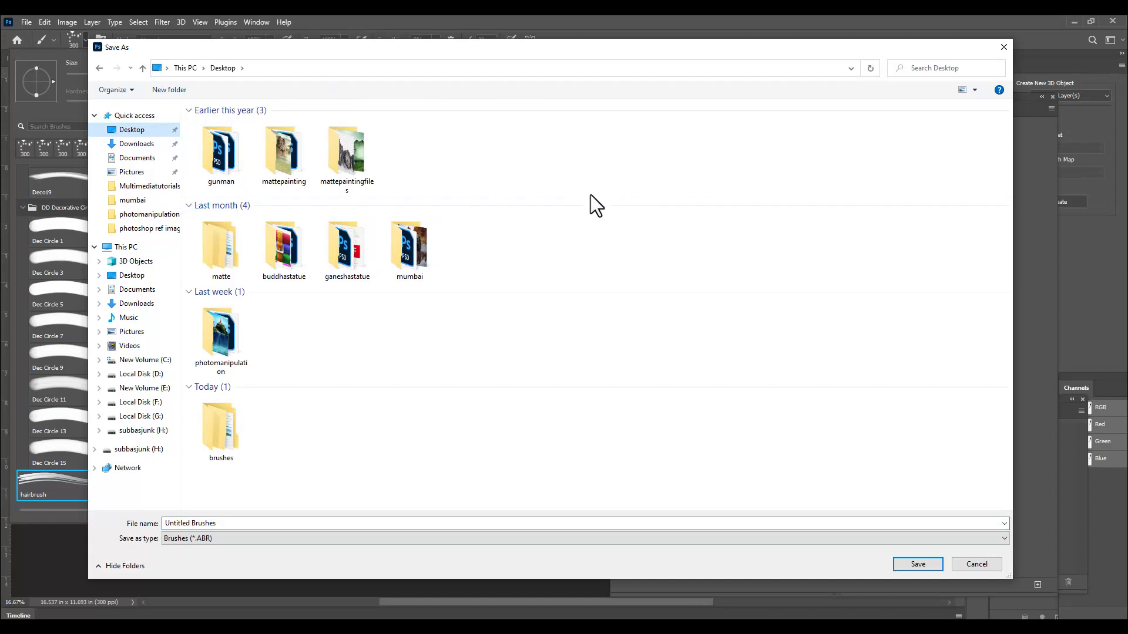
pyautogui.click(237, 522)
pyautogui.press('BackSpace')
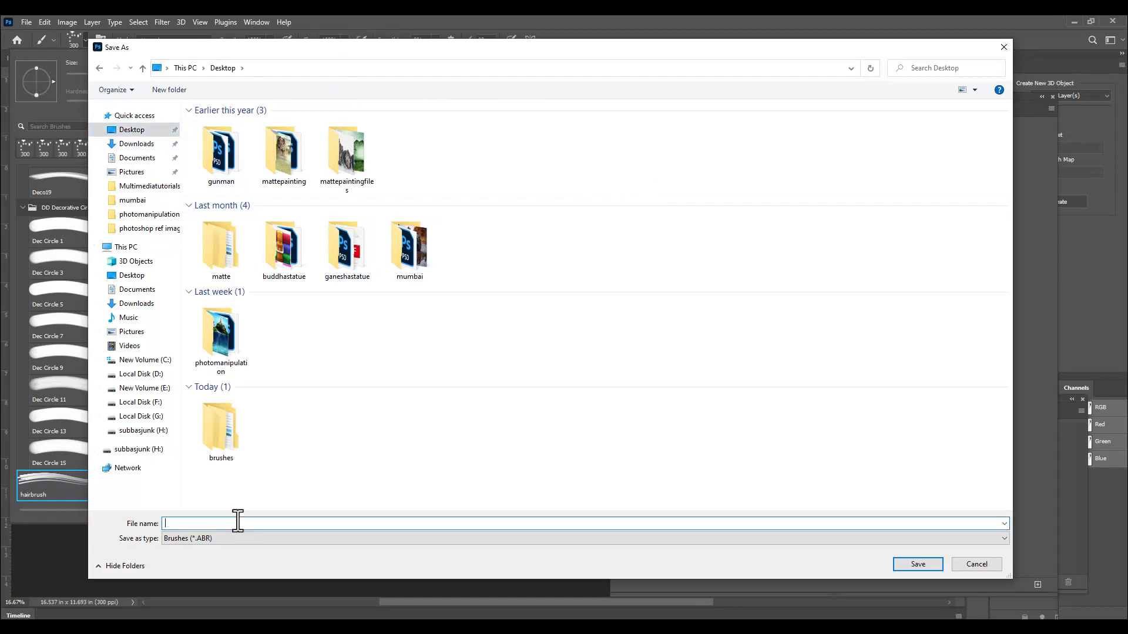
pyautogui.write('hairbrush')
pyautogui.click(905, 559)
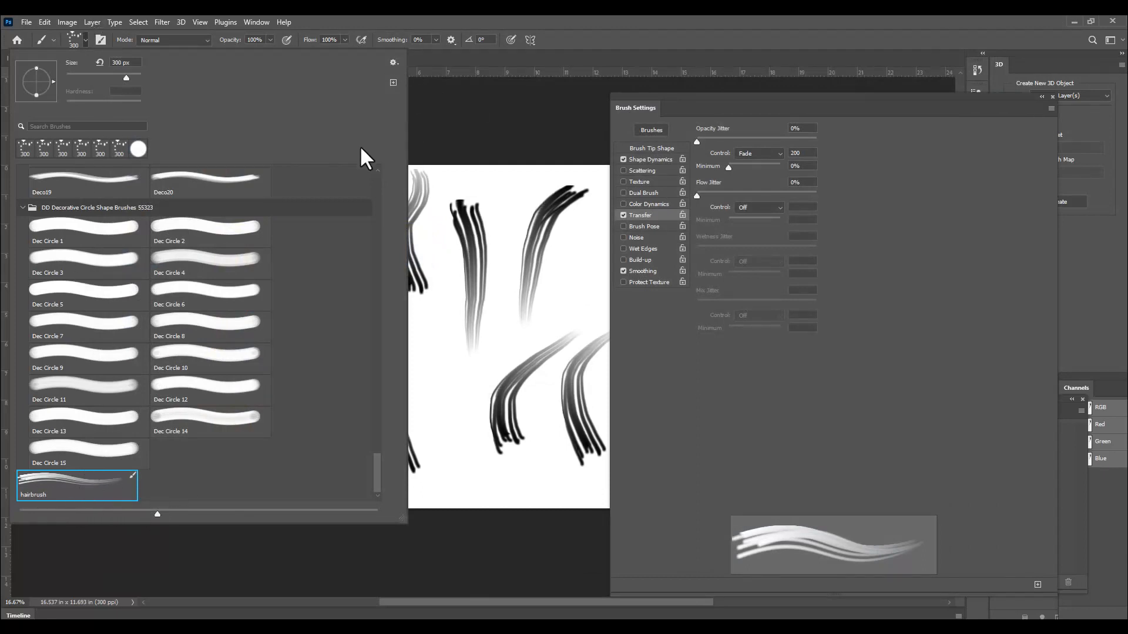
# Import the hairbrush brush file from the Desktop into the brush presets
pyautogui.click(392, 62)
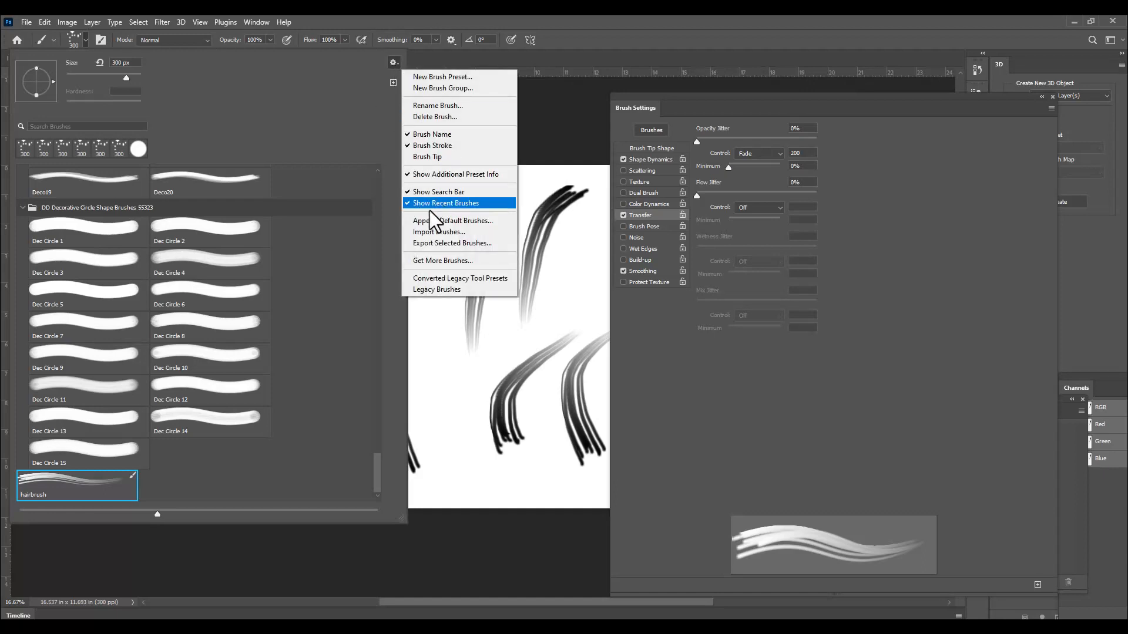
pyautogui.click(471, 232)
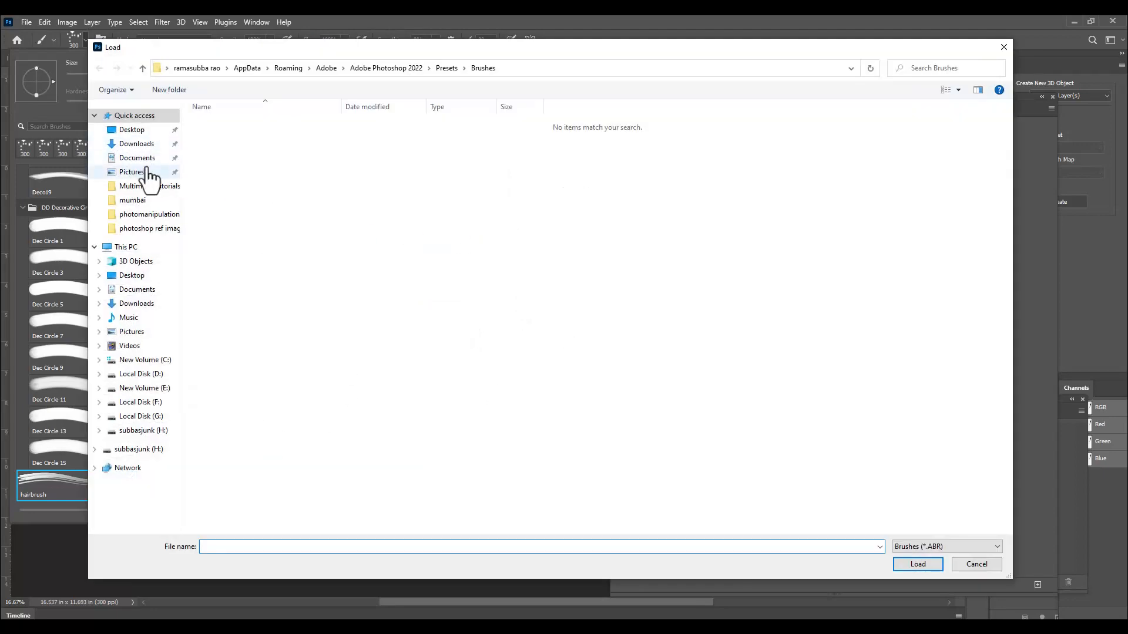
pyautogui.moveTo(307, 45); pyautogui.dragTo(344, 40)
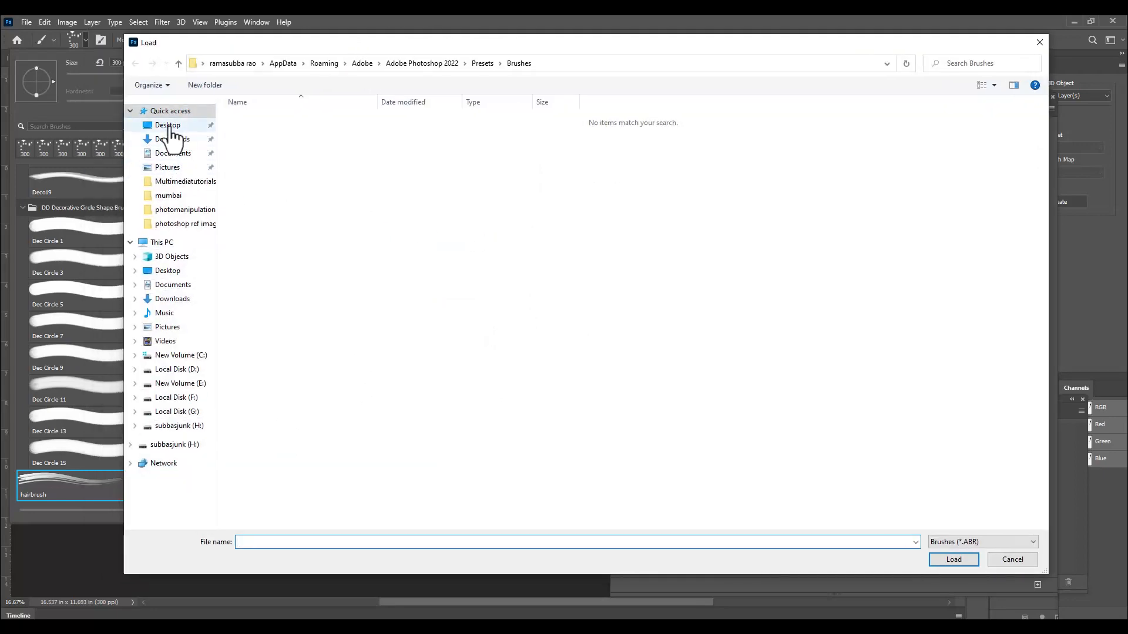
pyautogui.click(169, 125)
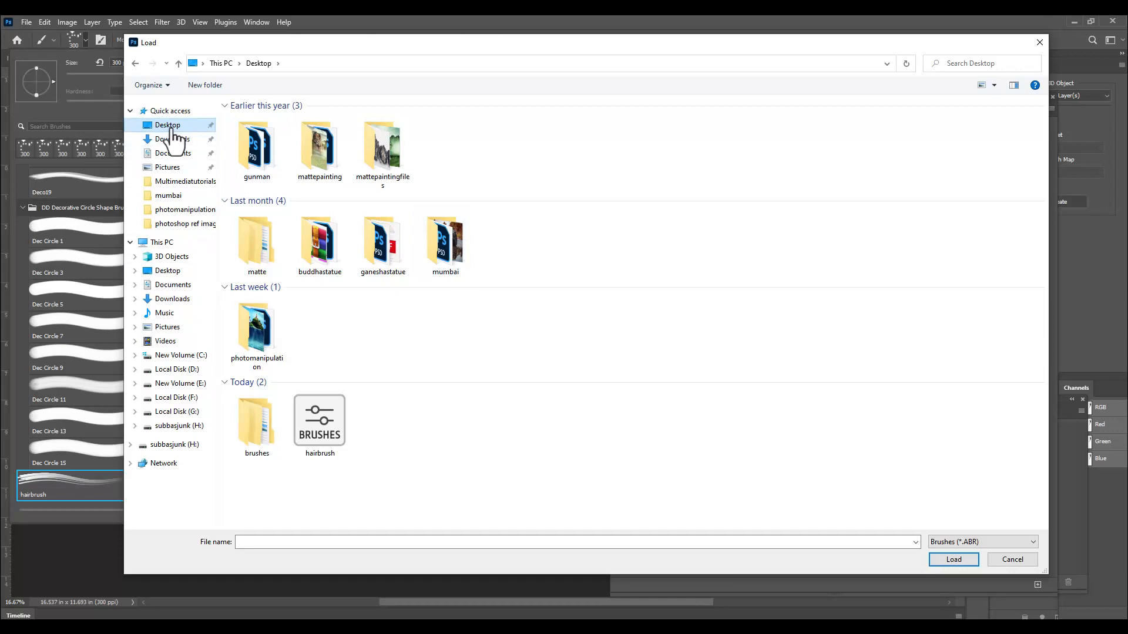
pyautogui.moveTo(332, 48); pyautogui.dragTo(372, 37)
pyautogui.click(383, 417)
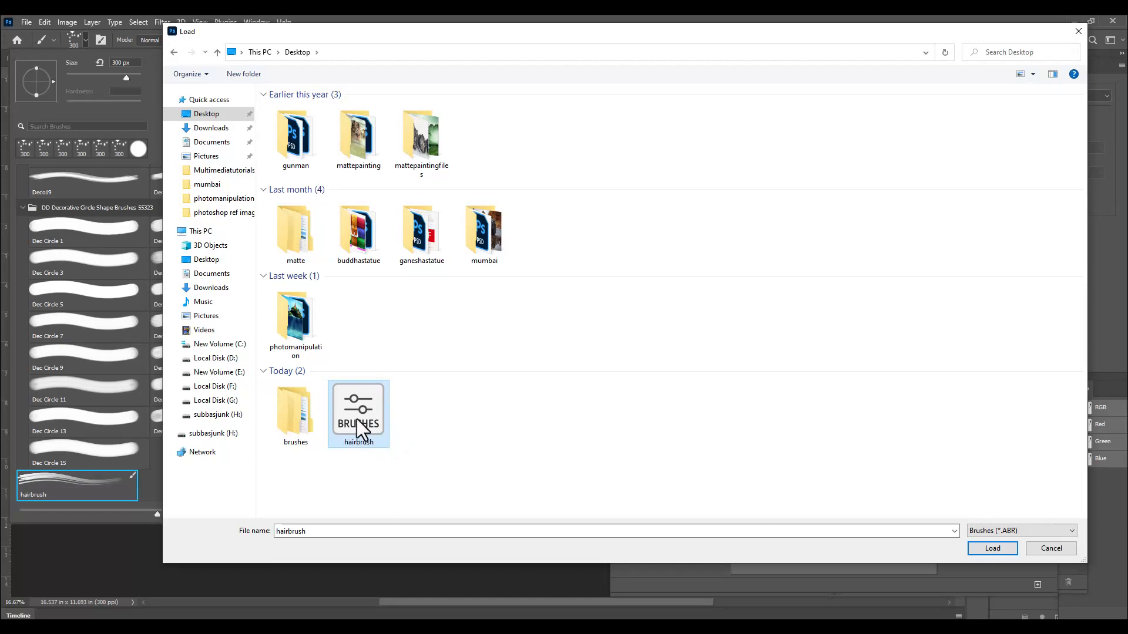
pyautogui.click(988, 547)
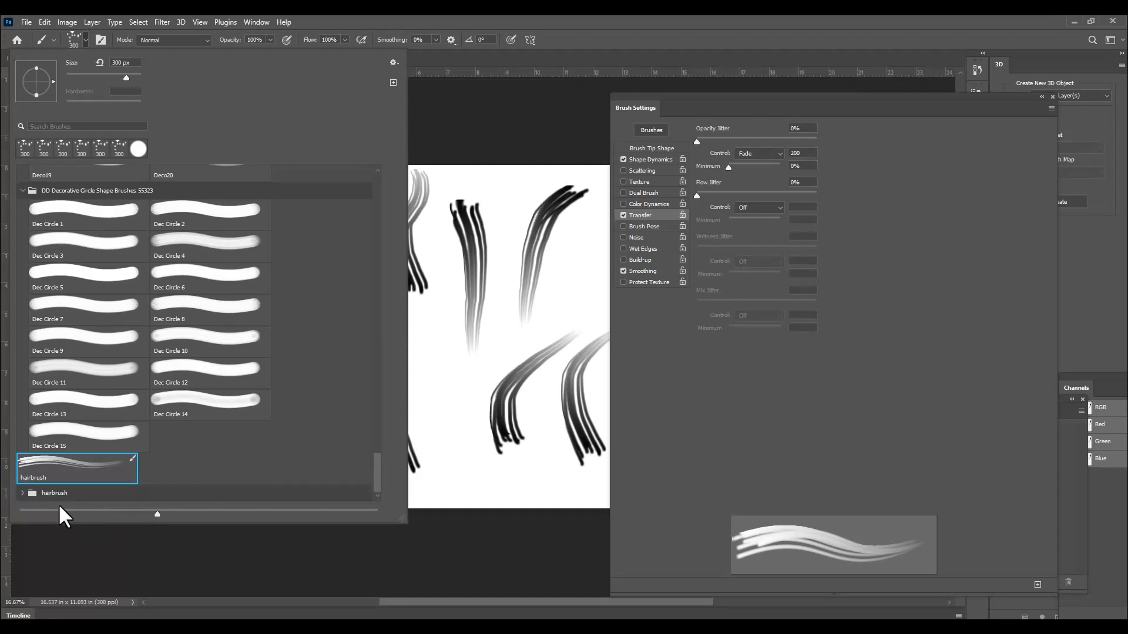
# Expand the imported hairbrush group and choose the hairbrush preset inside it
pyautogui.click(24, 493)
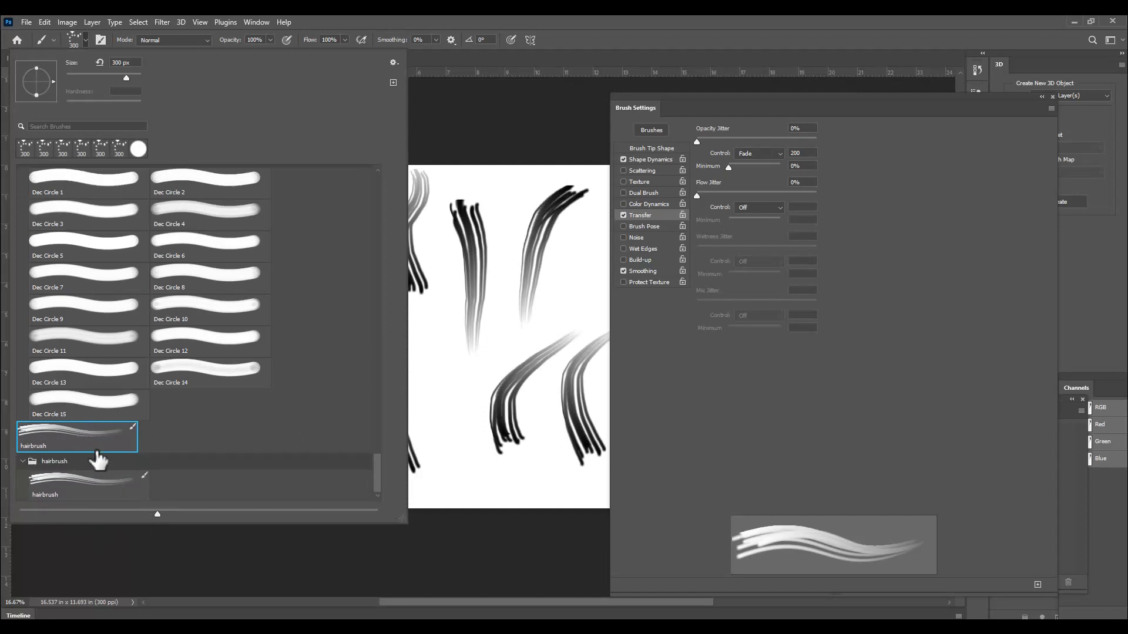
pyautogui.doubleClick(71, 483)
pyautogui.moveTo(670, 97); pyautogui.dragTo(741, 85)
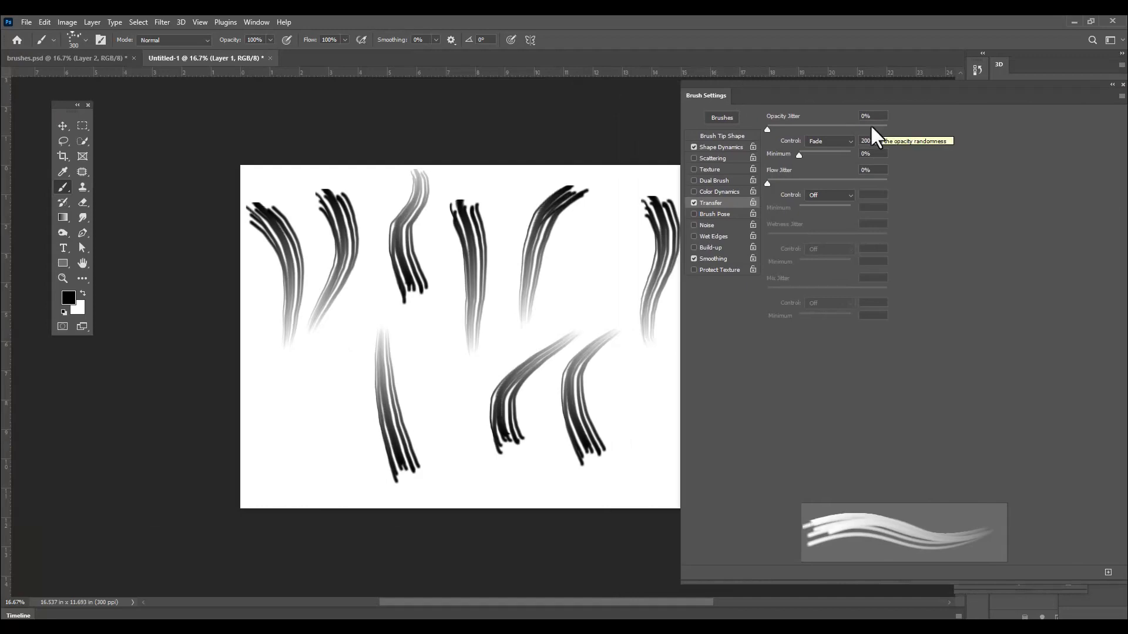
# Undo all the painted hair strokes until the canvas is blank
pyautogui.press('v')
pyautogui.hotkey('ctrl', 'z')
pyautogui.hotkey('ctrl', 'z')
pyautogui.hotkey('ctrl', 'z')
pyautogui.hotkey('ctrl', 'z')
pyautogui.hotkey('ctrl', 'z')
pyautogui.hotkey('ctrl', 'z')
pyautogui.hotkey('ctrl', 'z')
pyautogui.hotkey('ctrl', 'z')
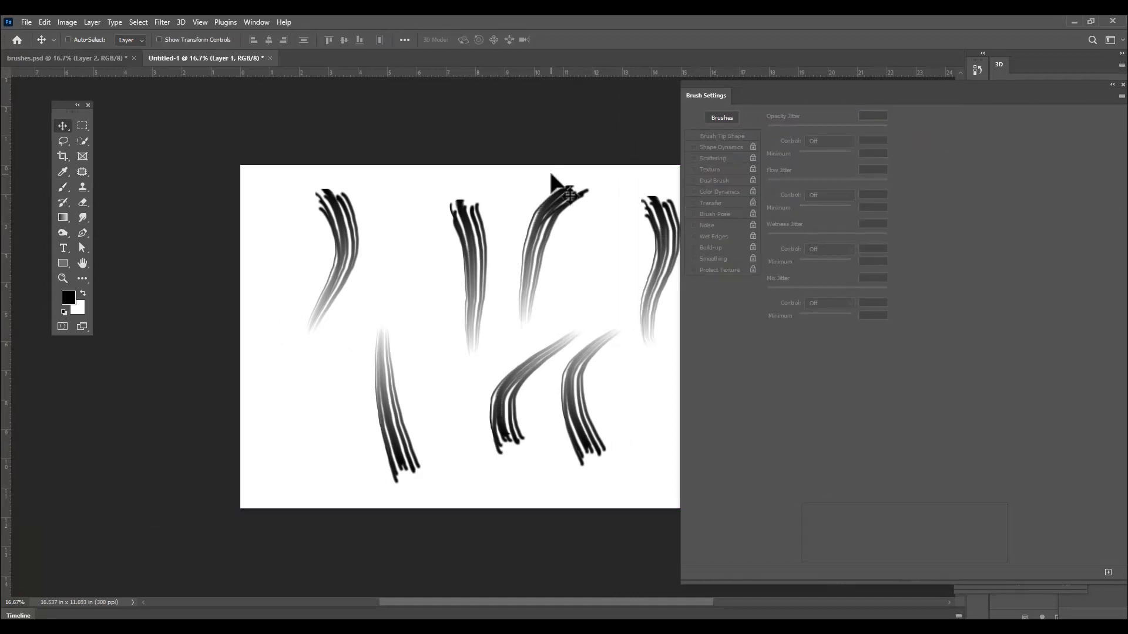
pyautogui.hotkey('ctrl', 'z')
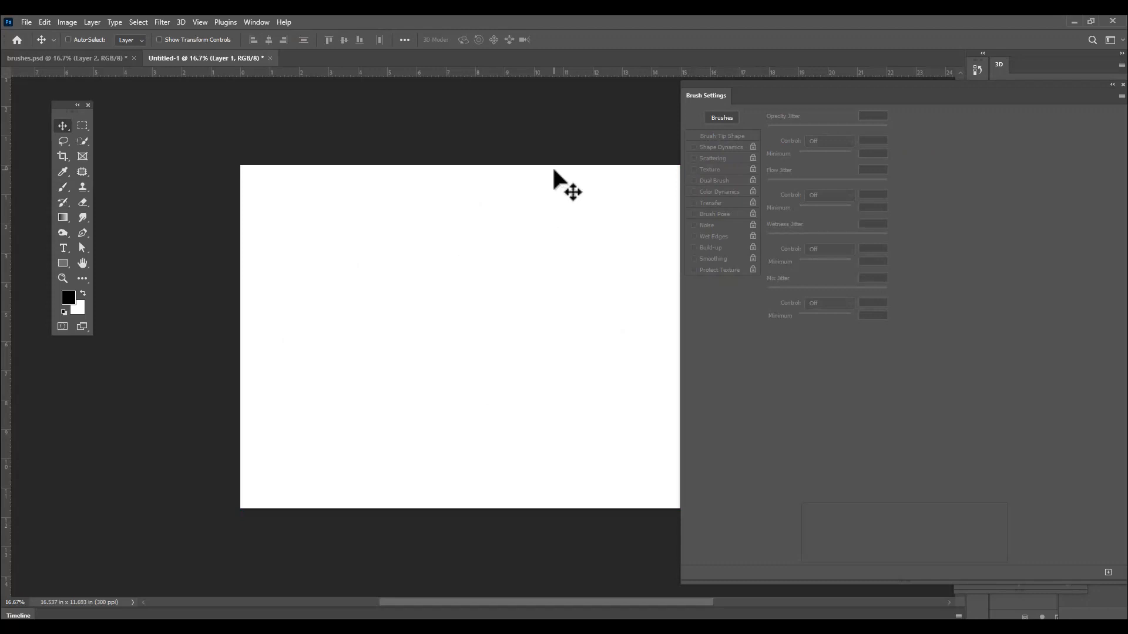
# Select the Brush tool with the Hard Round preset from General Brushes and reduce its size to 150 px
pyautogui.click(62, 186)
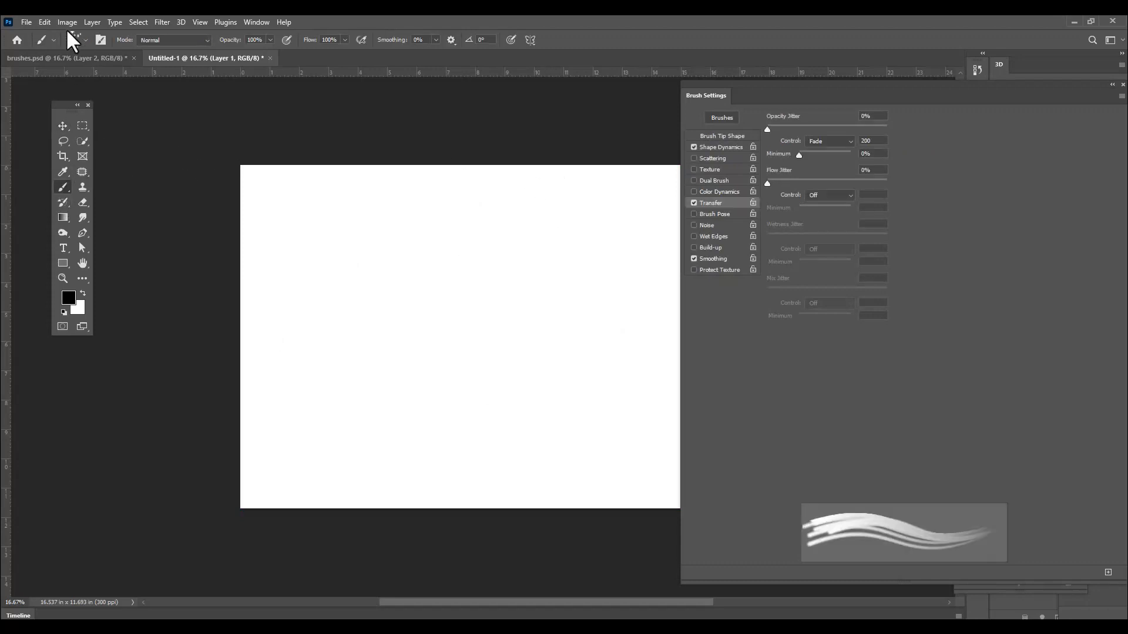
pyautogui.click(74, 40)
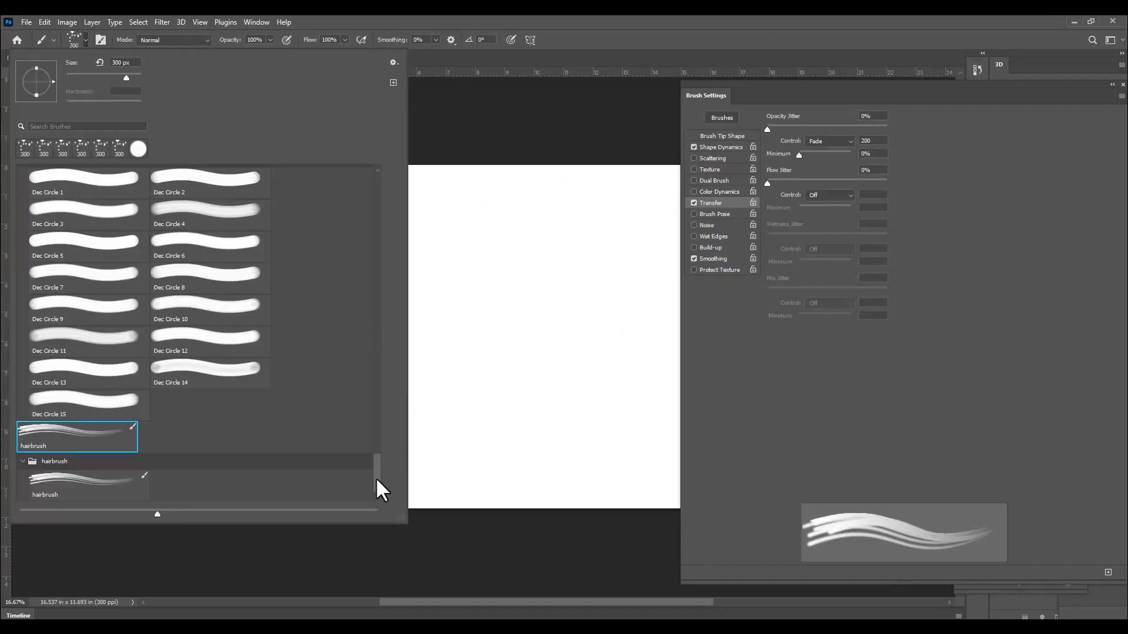
pyautogui.moveTo(376, 479); pyautogui.dragTo(377, 188)
pyautogui.click(23, 173)
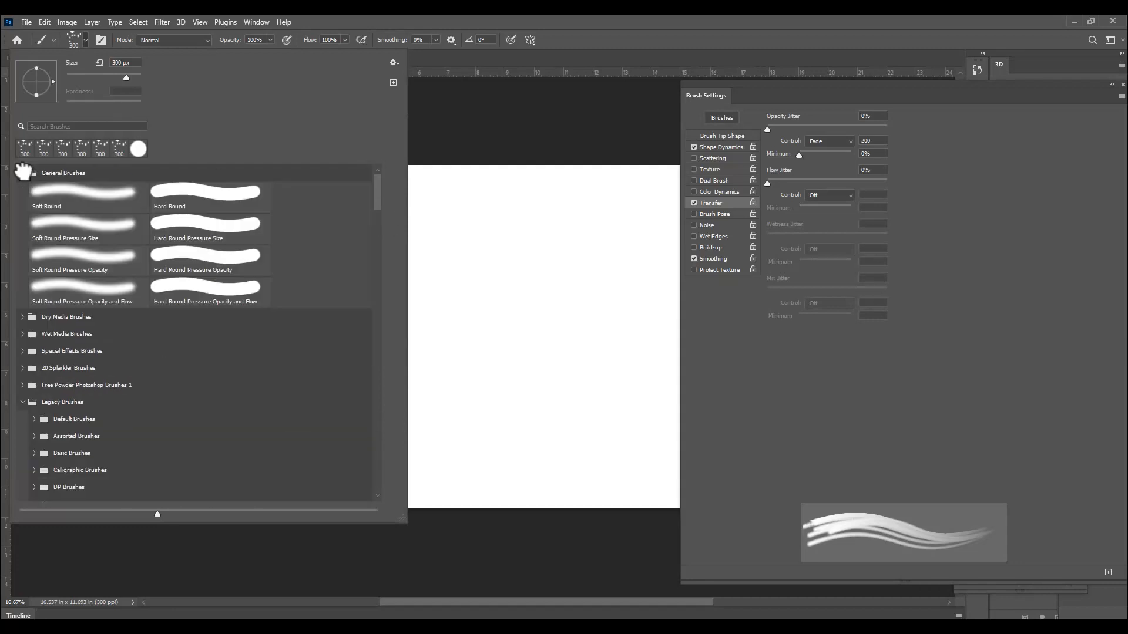
pyautogui.click(204, 197)
pyautogui.moveTo(728, 82); pyautogui.dragTo(1070, 149)
pyautogui.press('[')
pyautogui.press('[')
pyautogui.press('[')
pyautogui.press('[')
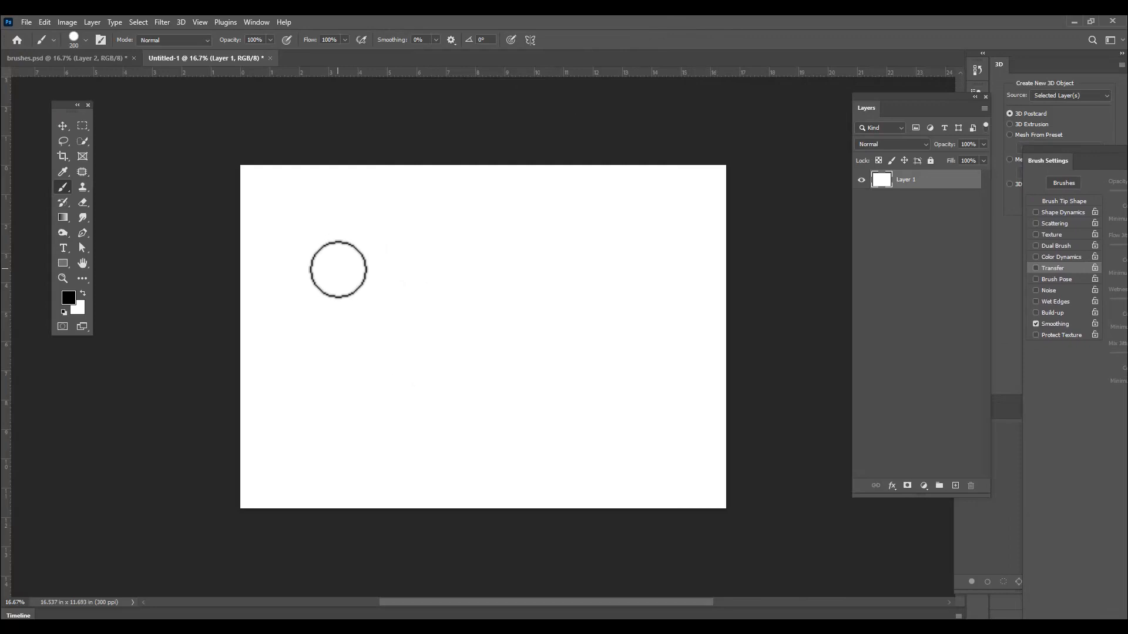
# Paint several long test strokes across the canvas with Smoothing at 0% and undo them all
pyautogui.click(279, 364)
pyautogui.moveTo(284, 349)
pyautogui.mouseDown()
pyautogui.moveTo(328, 293)
pyautogui.moveTo(377, 281)
pyautogui.moveTo(468, 316)
pyautogui.moveTo(564, 332)
pyautogui.moveTo(649, 304)
pyautogui.moveTo(677, 228)
pyautogui.mouseUp()
pyautogui.moveTo(362, 428)
pyautogui.mouseDown()
pyautogui.moveTo(423, 372)
pyautogui.moveTo(577, 408)
pyautogui.moveTo(687, 381)
pyautogui.mouseUp()
pyautogui.hotkey('ctrl', 'z')
pyautogui.hotkey('ctrl', 'z')
pyautogui.moveTo(280, 377)
pyautogui.mouseDown()
pyautogui.moveTo(283, 338)
pyautogui.moveTo(344, 270)
pyautogui.moveTo(398, 308)
pyautogui.moveTo(434, 374)
pyautogui.moveTo(575, 389)
pyautogui.moveTo(638, 307)
pyautogui.moveTo(643, 249)
pyautogui.mouseUp()
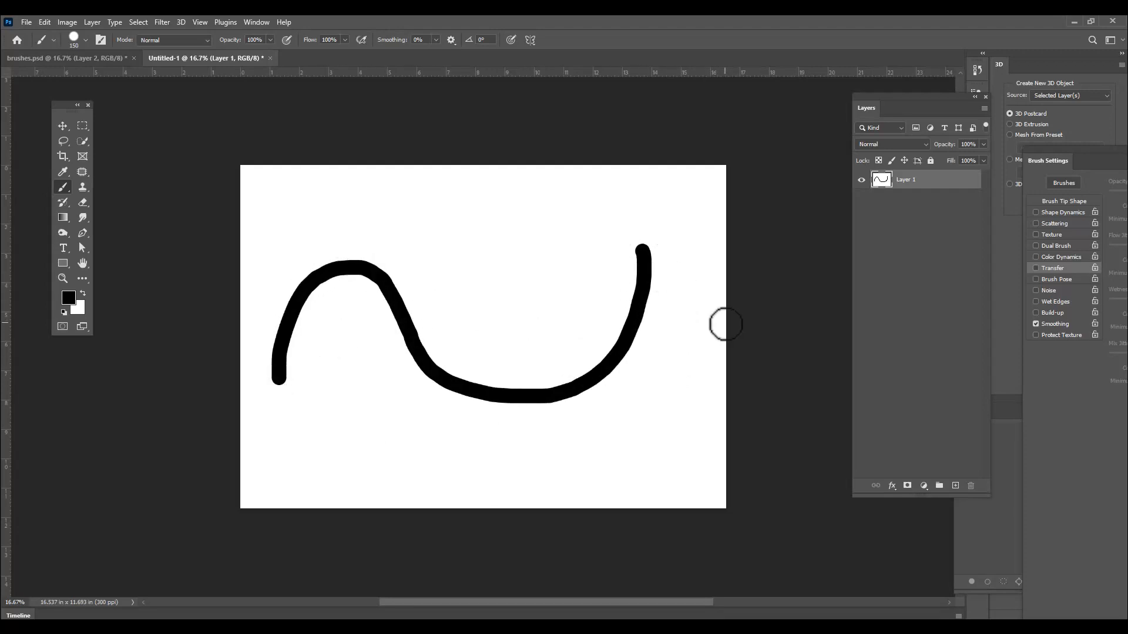
pyautogui.hotkey('ctrl', 'z')
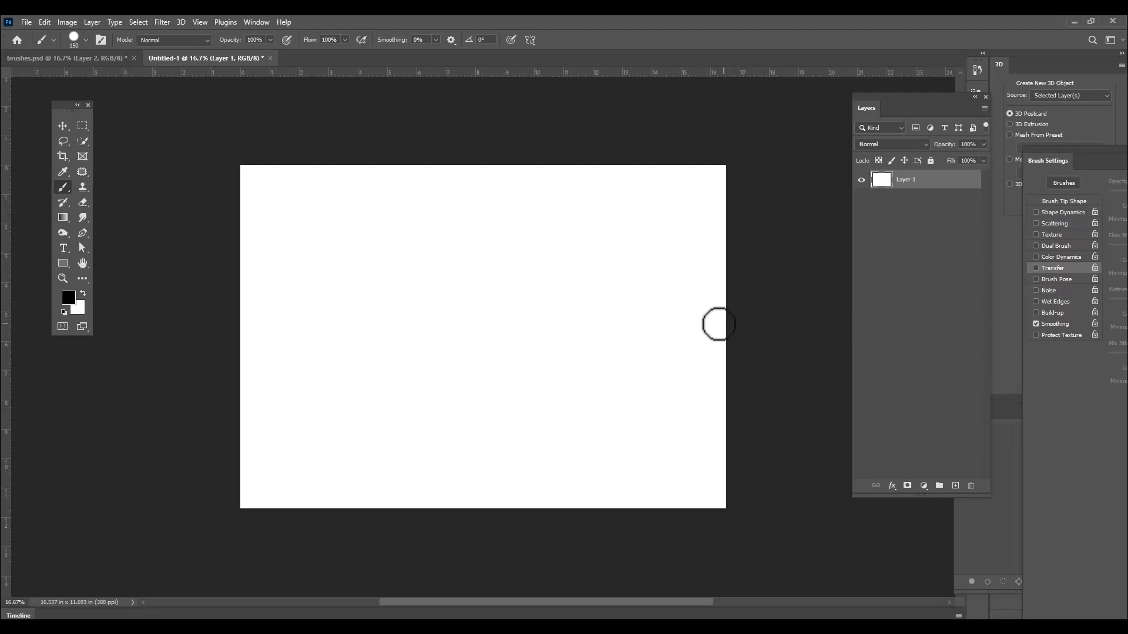
# Paint another wavy stroke and a U-shaped stroke without smoothing, undoing each one
pyautogui.click(270, 368)
pyautogui.moveTo(270, 369)
pyautogui.mouseDown()
pyautogui.moveTo(310, 280)
pyautogui.moveTo(392, 297)
pyautogui.moveTo(477, 363)
pyautogui.moveTo(570, 369)
pyautogui.moveTo(621, 316)
pyautogui.moveTo(632, 228)
pyautogui.mouseUp()
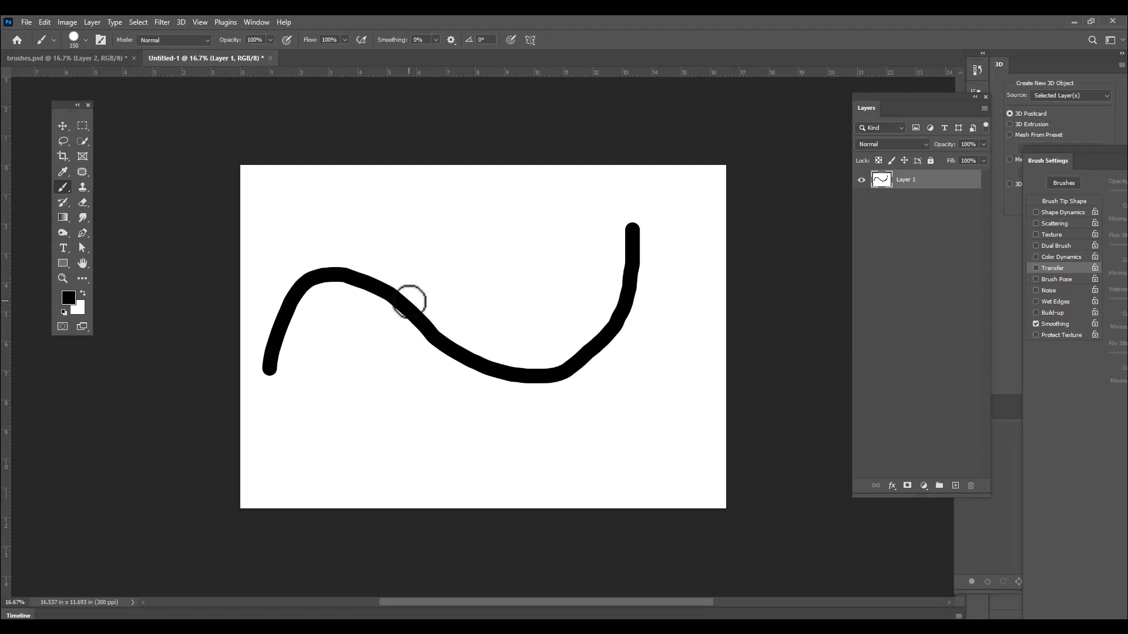
pyautogui.hotkey('ctrl', 'z')
pyautogui.moveTo(335, 228)
pyautogui.mouseDown()
pyautogui.moveTo(403, 318)
pyautogui.moveTo(533, 373)
pyautogui.moveTo(627, 328)
pyautogui.moveTo(674, 213)
pyautogui.mouseUp()
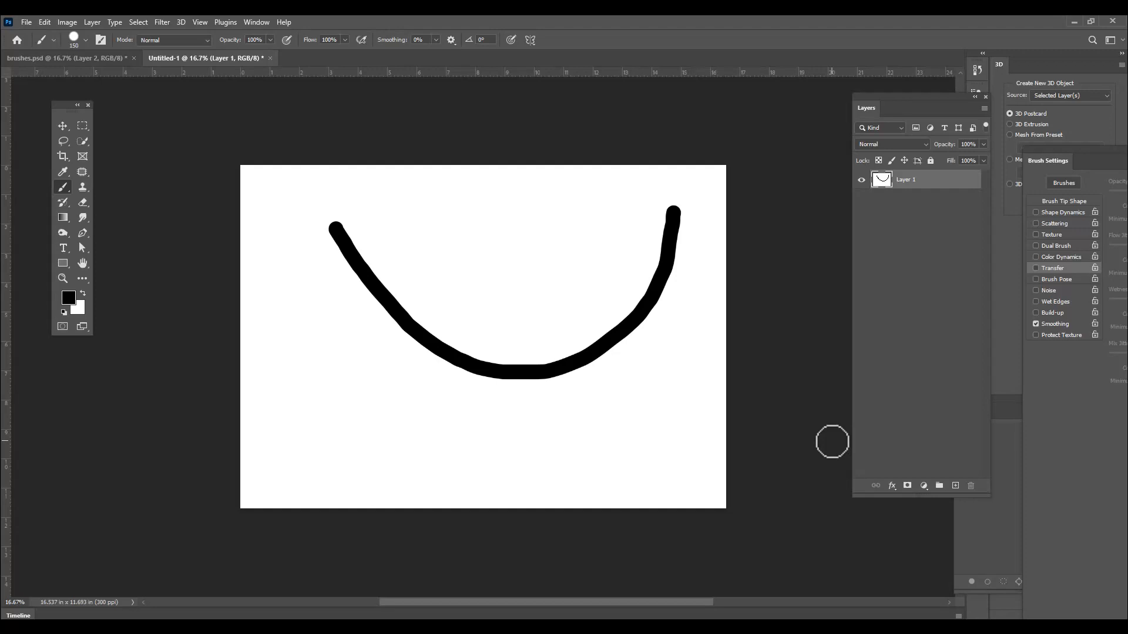
pyautogui.hotkey('ctrl', 'z')
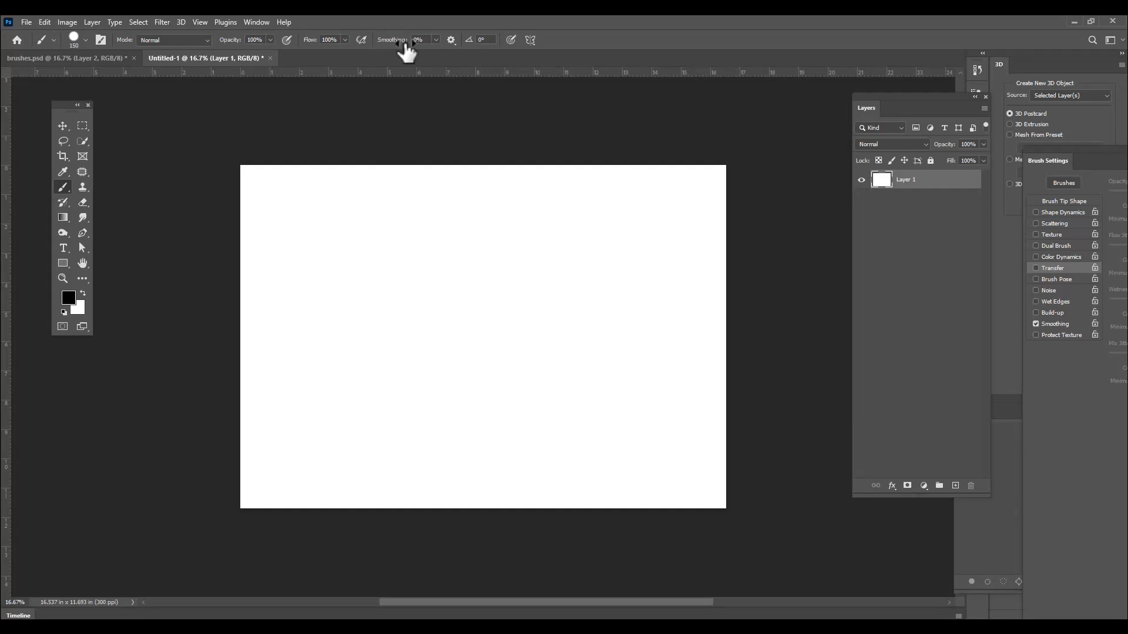
# Set the brush Smoothing to 100%, paint two test curves, and undo both
pyautogui.click(419, 40)
pyautogui.write('100')
pyautogui.moveTo(327, 213)
pyautogui.mouseDown()
pyautogui.moveTo(373, 293)
pyautogui.moveTo(415, 328)
pyautogui.moveTo(528, 358)
pyautogui.moveTo(589, 346)
pyautogui.moveTo(637, 311)
pyautogui.moveTo(665, 274)
pyautogui.moveTo(680, 179)
pyautogui.mouseUp()
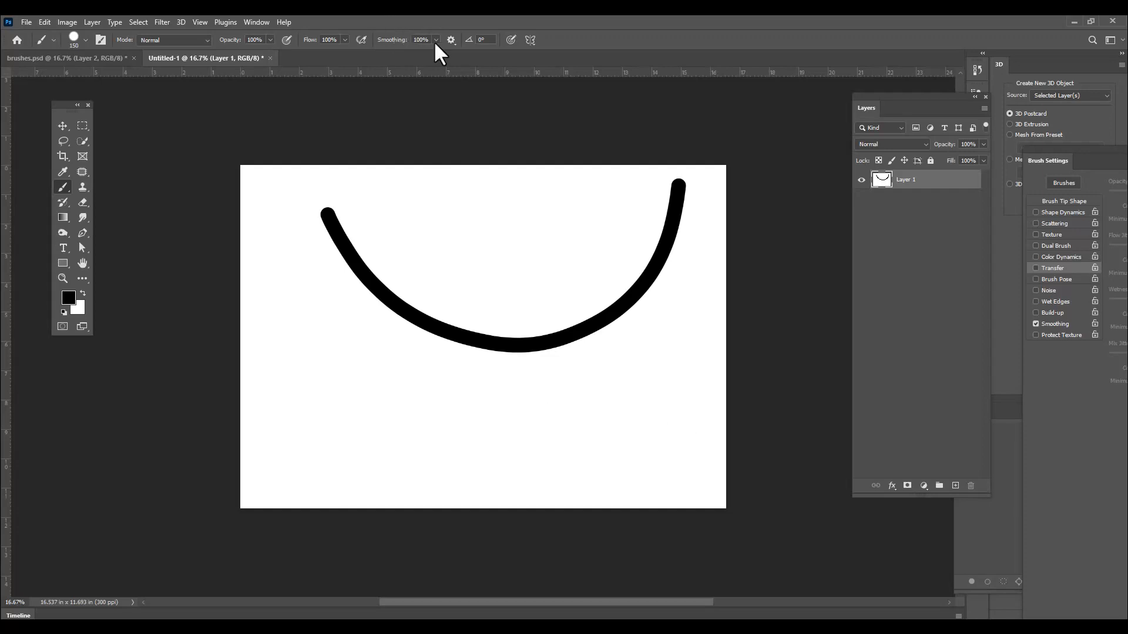
pyautogui.hotkey('ctrl', 'z')
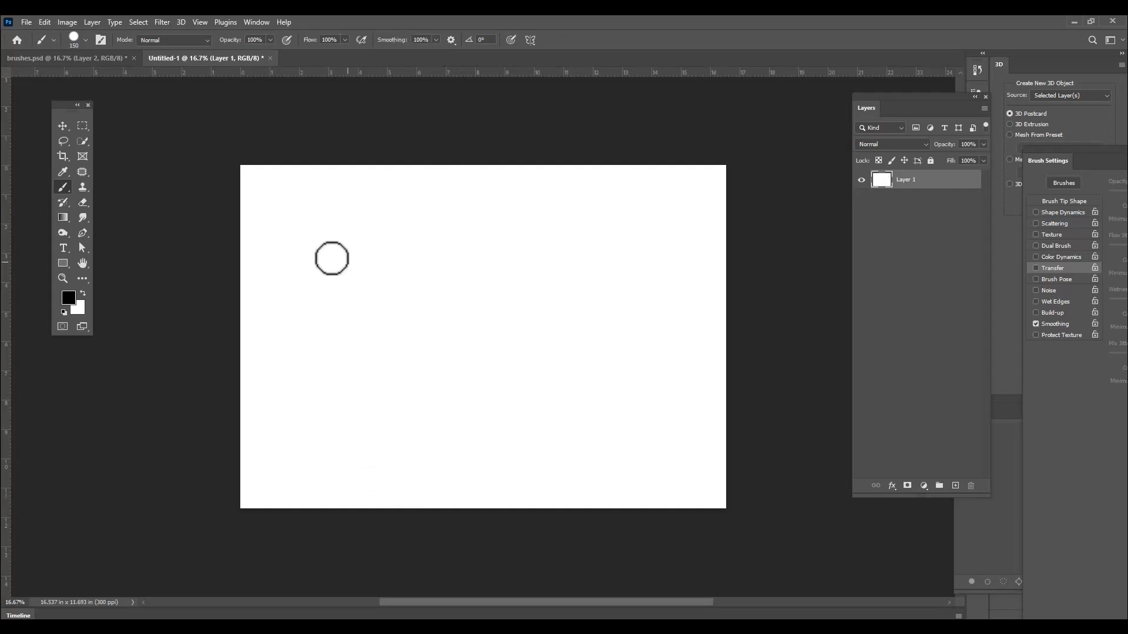
pyautogui.moveTo(321, 241)
pyautogui.mouseDown()
pyautogui.moveTo(367, 333)
pyautogui.moveTo(422, 368)
pyautogui.moveTo(523, 379)
pyautogui.moveTo(605, 336)
pyautogui.moveTo(638, 276)
pyautogui.moveTo(634, 211)
pyautogui.mouseUp()
pyautogui.hotkey('ctrl', 'z')
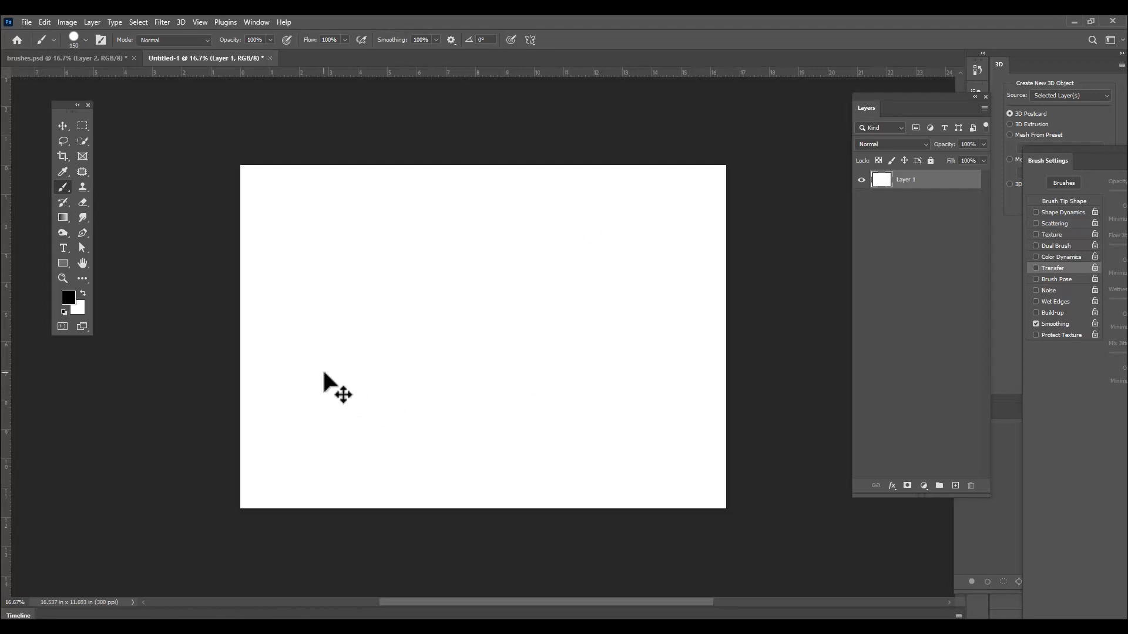
# Paint an arched stroke with full smoothing, undo it, and paint a taller arch across the canvas
pyautogui.moveTo(378, 307)
pyautogui.mouseDown()
pyautogui.moveTo(465, 235)
pyautogui.moveTo(552, 238)
pyautogui.moveTo(634, 295)
pyautogui.moveTo(700, 406)
pyautogui.mouseUp()
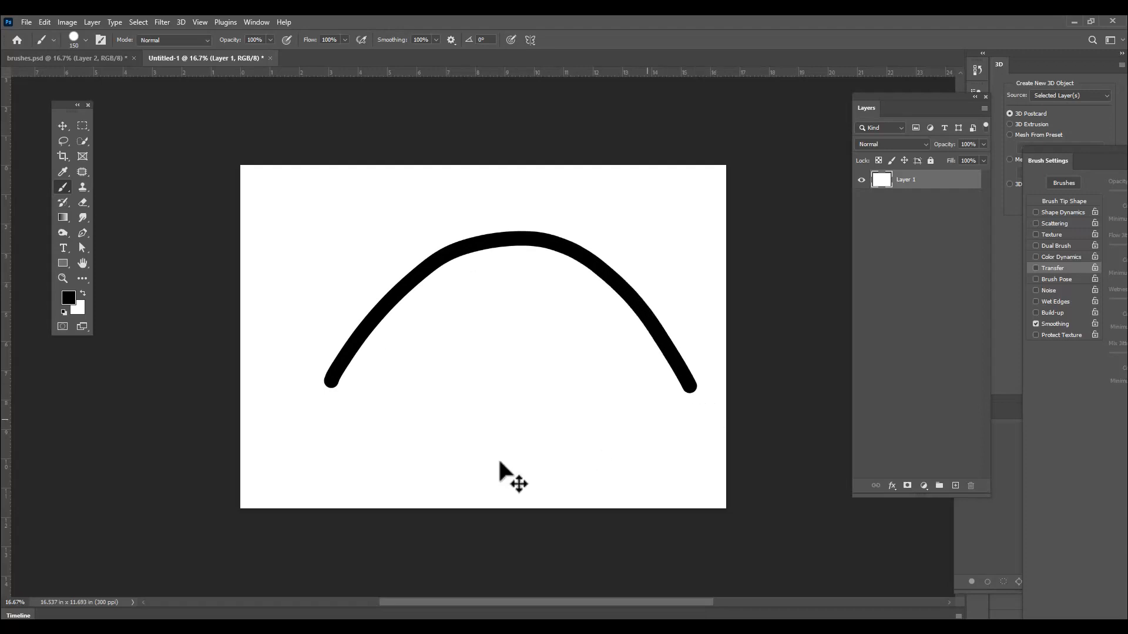
pyautogui.hotkey('ctrl', 'z')
pyautogui.moveTo(329, 366)
pyautogui.mouseDown()
pyautogui.moveTo(383, 242)
pyautogui.moveTo(436, 204)
pyautogui.moveTo(504, 193)
pyautogui.moveTo(577, 203)
pyautogui.moveTo(656, 256)
pyautogui.moveTo(703, 429)
pyautogui.mouseUp()
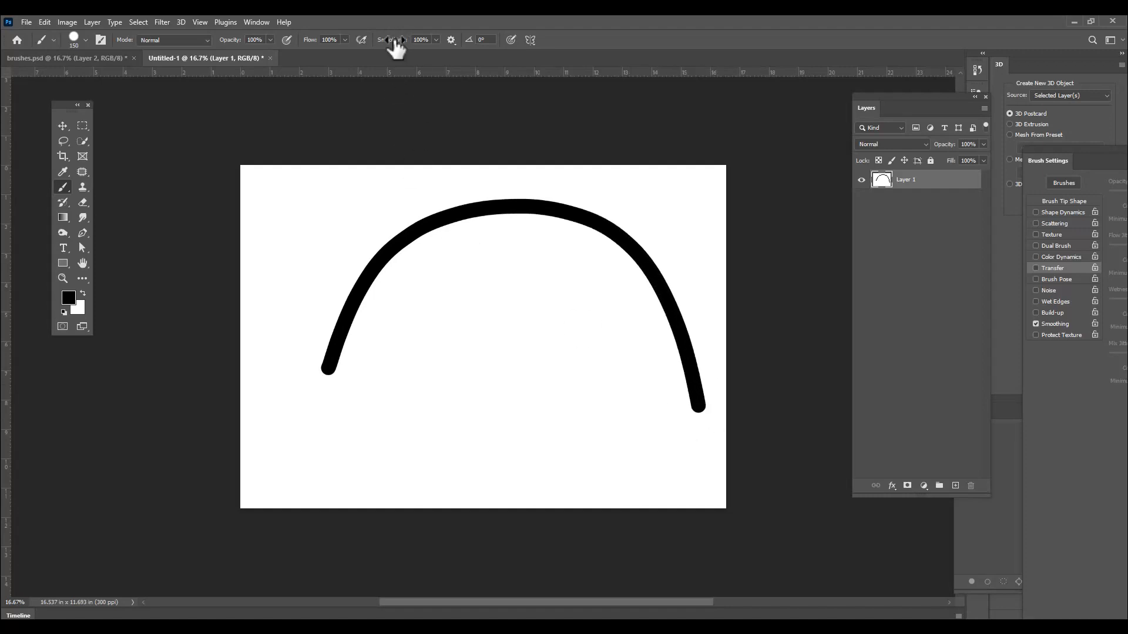
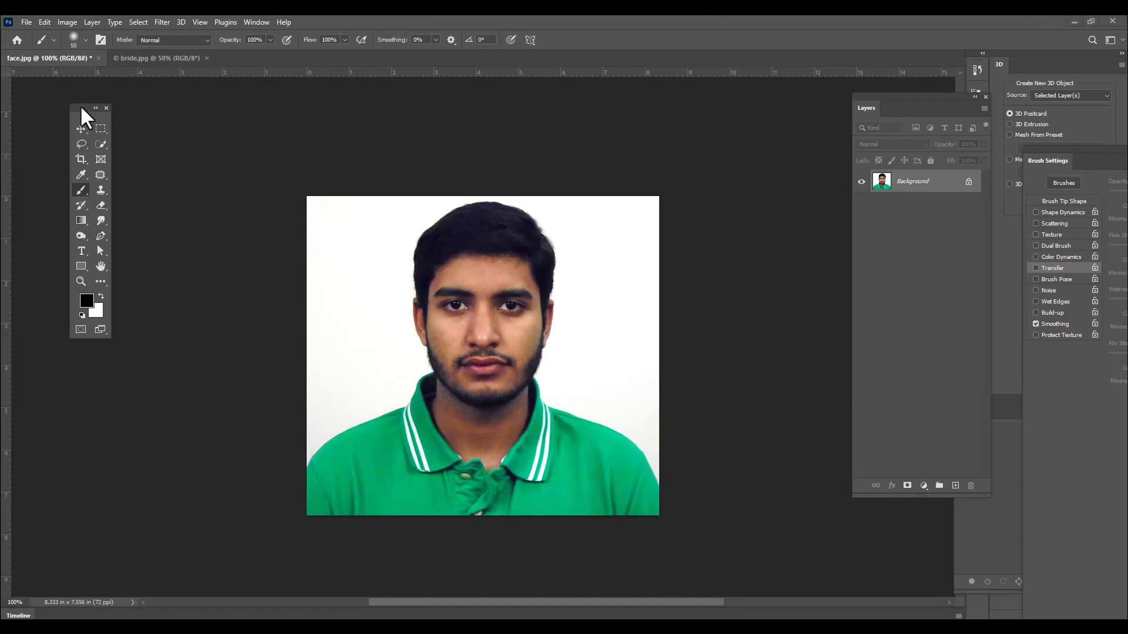
# Choose the standard Brush tool for the face.jpg portrait and check the Soft Round preset
pyautogui.moveTo(81, 108); pyautogui.dragTo(125, 121)
pyautogui.rightClick(126, 203)
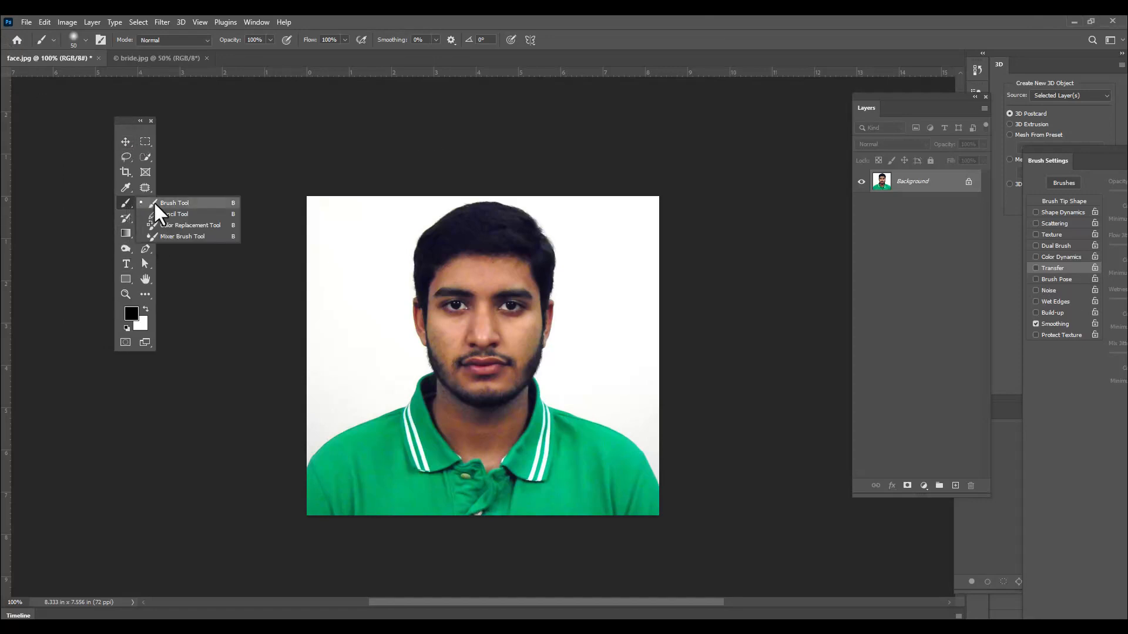
pyautogui.click(167, 203)
pyautogui.click(75, 42)
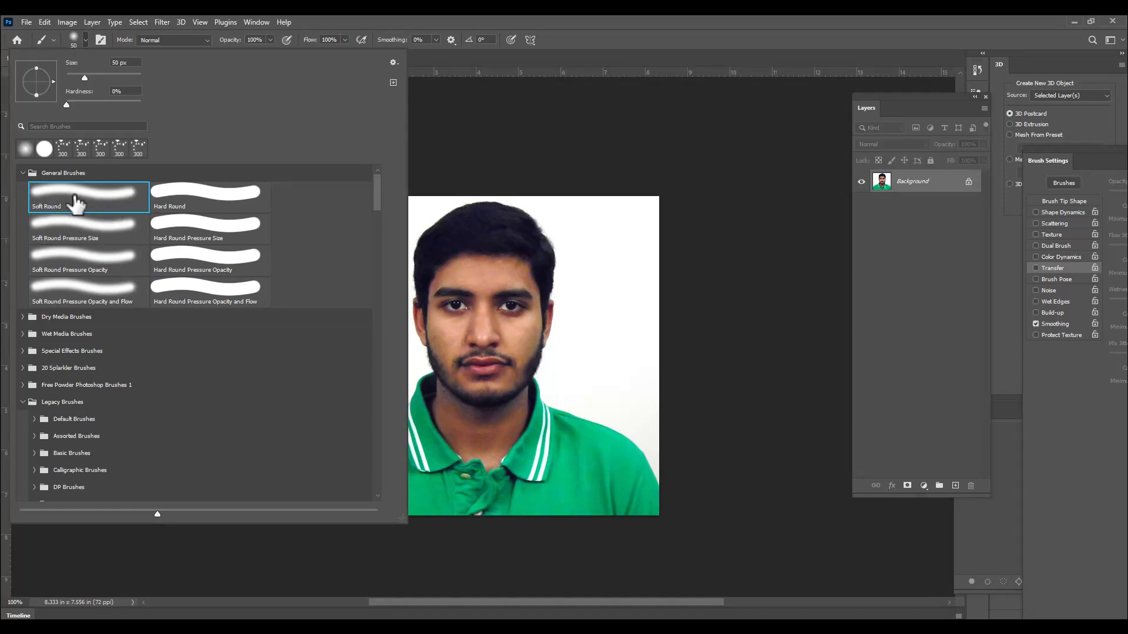
pyautogui.click(553, 18)
# Set the foreground colour to blue #1838b2
pyautogui.click(134, 315)
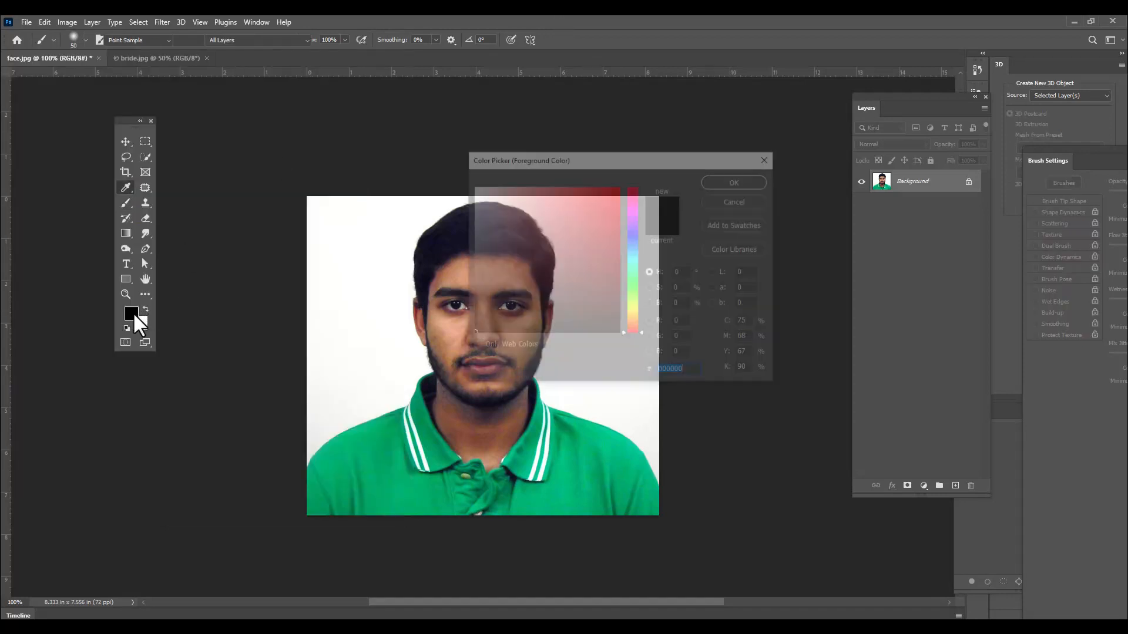
pyautogui.click(634, 240)
pyautogui.click(601, 230)
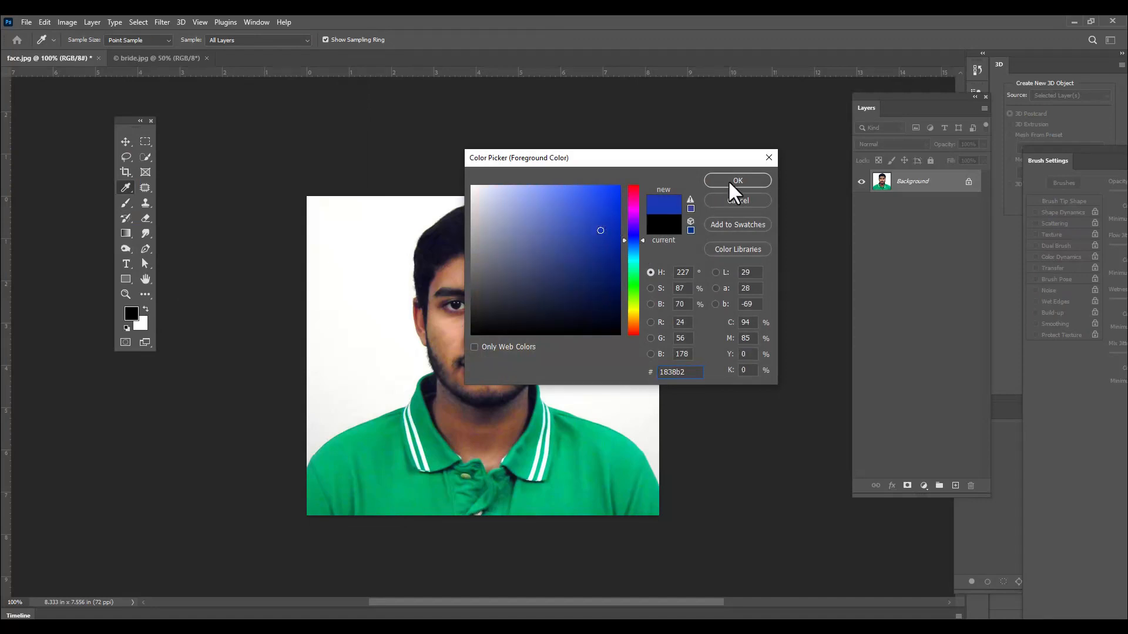
pyautogui.click(729, 182)
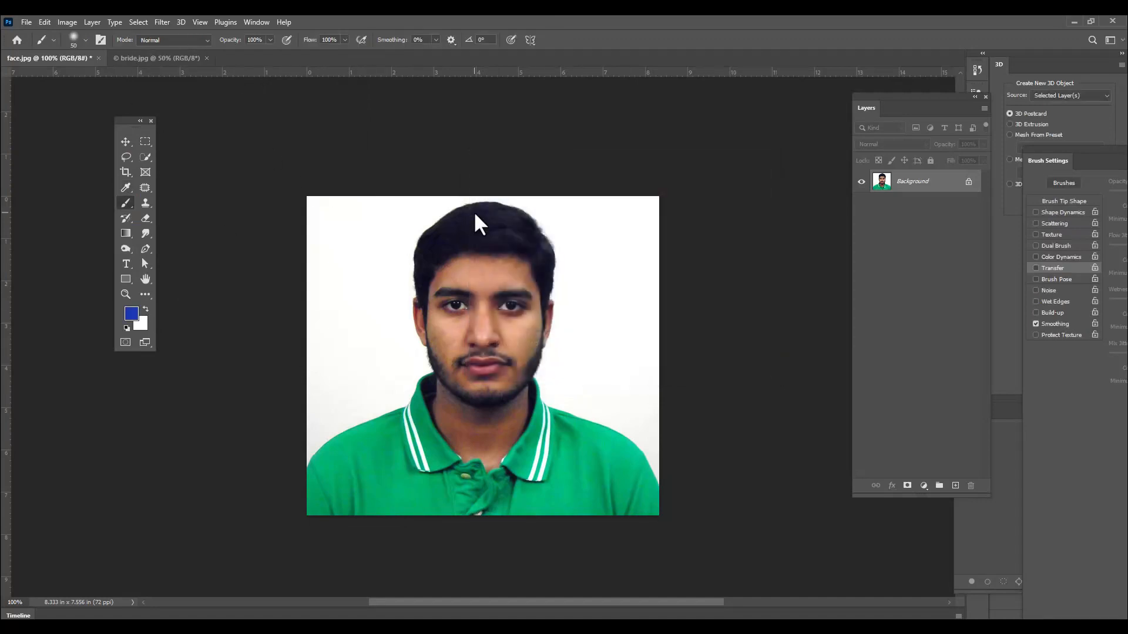
# Set the brush mode to Color and paint the man's face, beard and neck blue with a smaller brush, leaving the lips unpainted
pyautogui.hotkey('ctrl', '+')
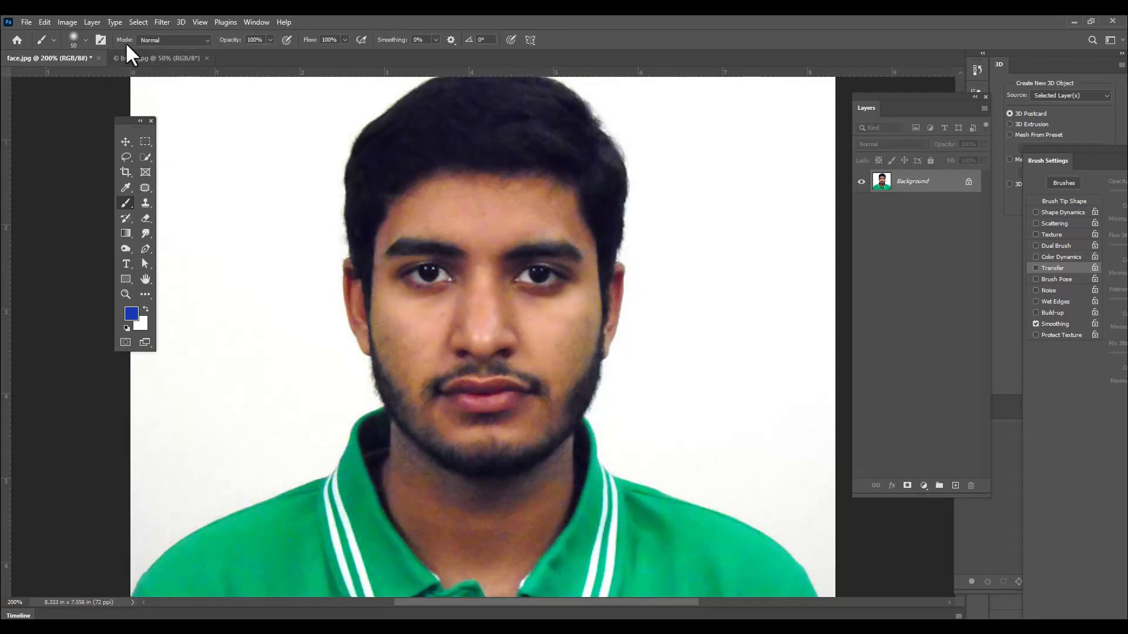
pyautogui.click(177, 38)
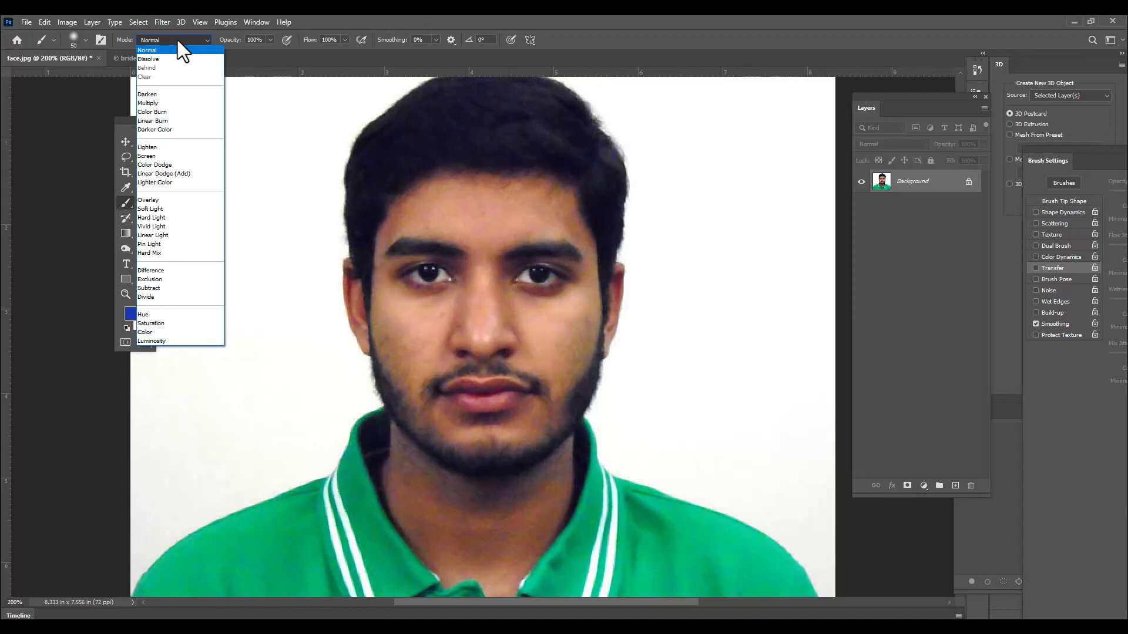
pyautogui.click(154, 332)
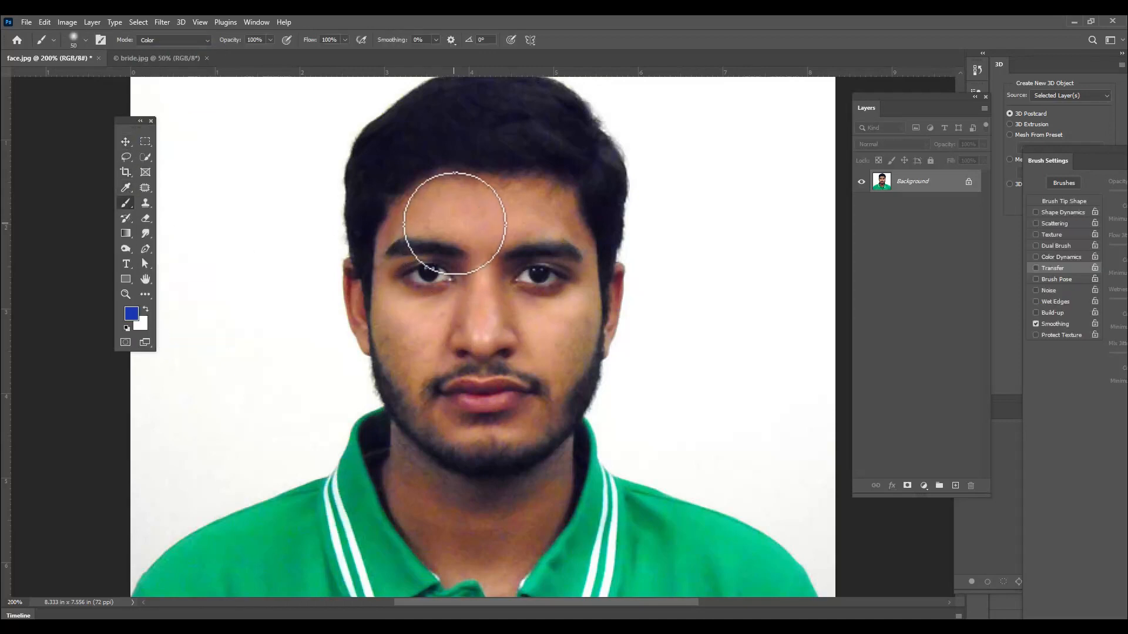
pyautogui.press('[')
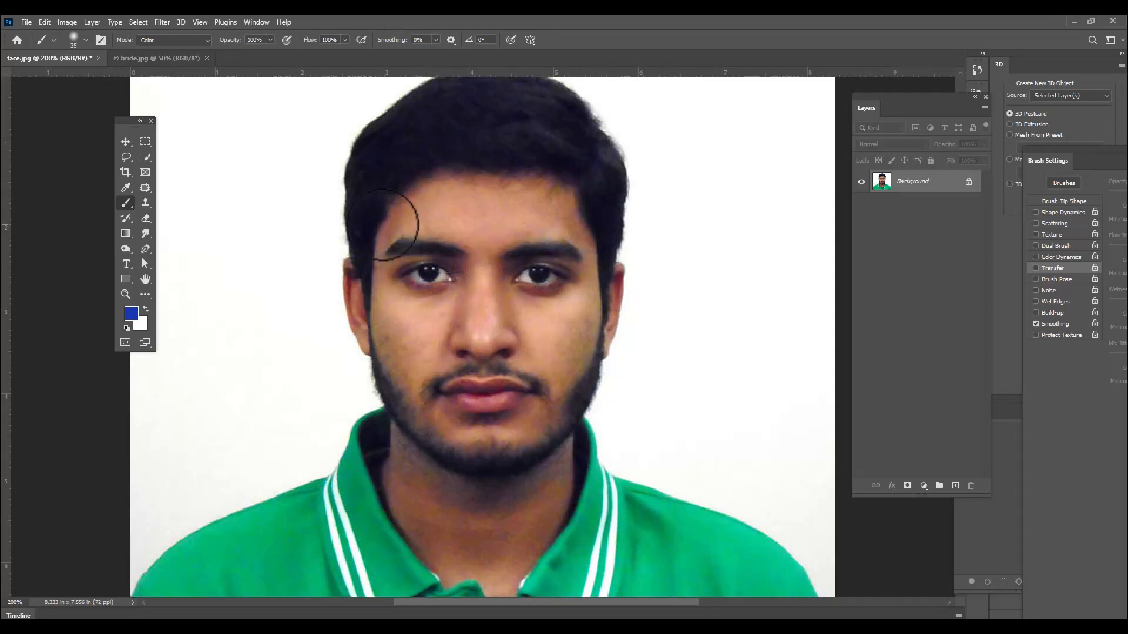
pyautogui.moveTo(438, 210)
pyautogui.mouseDown()
pyautogui.moveTo(489, 204)
pyautogui.moveTo(436, 222)
pyautogui.moveTo(482, 226)
pyautogui.moveTo(444, 192)
pyautogui.moveTo(533, 195)
pyautogui.moveTo(488, 223)
pyautogui.moveTo(485, 250)
pyautogui.moveTo(487, 223)
pyautogui.moveTo(559, 220)
pyautogui.moveTo(509, 248)
pyautogui.moveTo(551, 201)
pyautogui.moveTo(566, 211)
pyautogui.moveTo(589, 283)
pyautogui.moveTo(589, 296)
pyautogui.moveTo(586, 258)
pyautogui.moveTo(572, 239)
pyautogui.moveTo(554, 236)
pyautogui.moveTo(572, 246)
pyautogui.moveTo(522, 257)
pyautogui.moveTo(563, 248)
pyautogui.moveTo(583, 285)
pyautogui.moveTo(558, 311)
pyautogui.moveTo(514, 305)
pyautogui.moveTo(589, 295)
pyautogui.moveTo(560, 398)
pyautogui.moveTo(497, 310)
pyautogui.moveTo(482, 342)
pyautogui.moveTo(485, 261)
pyautogui.moveTo(492, 304)
pyautogui.moveTo(501, 264)
pyautogui.moveTo(473, 284)
pyautogui.moveTo(457, 256)
pyautogui.moveTo(395, 256)
pyautogui.moveTo(409, 216)
pyautogui.moveTo(395, 225)
pyautogui.moveTo(422, 192)
pyautogui.moveTo(381, 261)
pyautogui.moveTo(397, 340)
pyautogui.moveTo(408, 313)
pyautogui.moveTo(444, 302)
pyautogui.moveTo(401, 304)
pyautogui.moveTo(487, 306)
pyautogui.moveTo(470, 344)
pyautogui.moveTo(414, 342)
pyautogui.moveTo(407, 388)
pyautogui.moveTo(386, 347)
pyautogui.moveTo(409, 325)
pyautogui.moveTo(480, 318)
pyautogui.moveTo(445, 339)
pyautogui.moveTo(430, 368)
pyautogui.moveTo(494, 334)
pyautogui.moveTo(523, 347)
pyautogui.moveTo(566, 317)
pyautogui.moveTo(579, 330)
pyautogui.moveTo(520, 427)
pyautogui.moveTo(536, 405)
pyautogui.moveTo(443, 423)
pyautogui.moveTo(515, 448)
pyautogui.moveTo(415, 478)
pyautogui.moveTo(403, 458)
pyautogui.moveTo(449, 526)
pyautogui.moveTo(544, 461)
pyautogui.moveTo(440, 461)
pyautogui.moveTo(541, 476)
pyautogui.moveTo(554, 460)
pyautogui.moveTo(449, 536)
pyautogui.moveTo(417, 521)
pyautogui.moveTo(497, 563)
pyautogui.moveTo(479, 511)
pyautogui.moveTo(390, 485)
pyautogui.moveTo(496, 553)
pyautogui.moveTo(551, 515)
pyautogui.moveTo(543, 493)
pyautogui.moveTo(486, 574)
pyautogui.moveTo(499, 579)
pyautogui.moveTo(453, 572)
pyautogui.mouseUp()
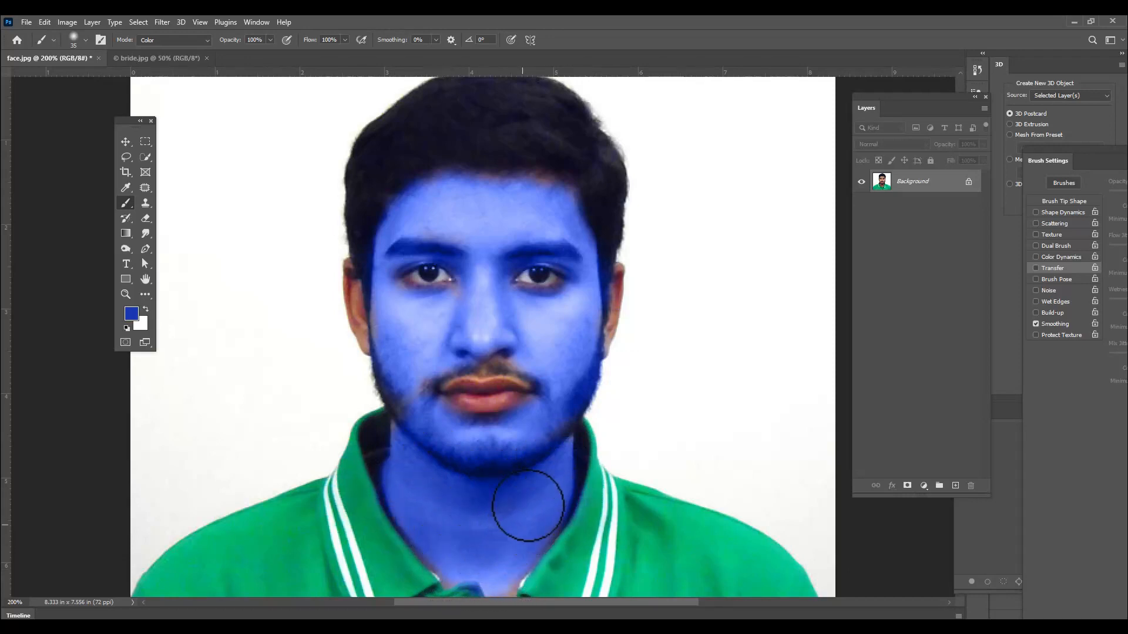
pyautogui.moveTo(525, 366)
pyautogui.mouseDown()
pyautogui.moveTo(445, 372)
pyautogui.moveTo(417, 405)
pyautogui.moveTo(447, 438)
pyautogui.moveTo(502, 448)
pyautogui.moveTo(554, 407)
pyautogui.moveTo(522, 418)
pyautogui.mouseUp()
pyautogui.moveTo(555, 228)
pyautogui.mouseDown()
pyautogui.moveTo(544, 199)
pyautogui.moveTo(472, 226)
pyautogui.mouseUp()
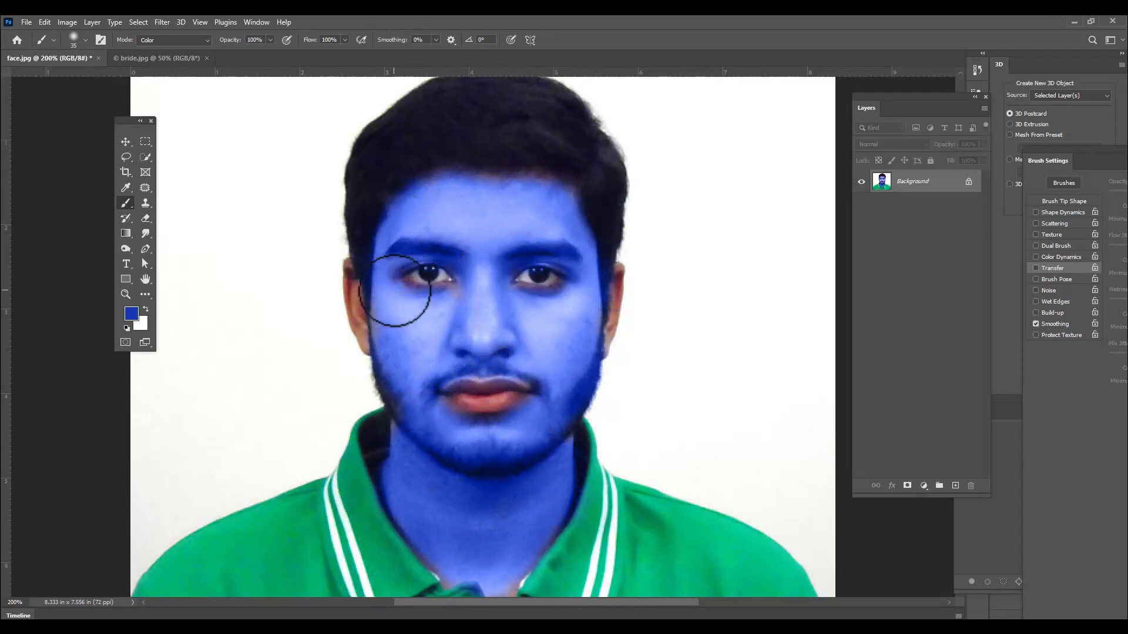
# Close face.jpg without saving the changes
pyautogui.hotkey('ctrl', '-')
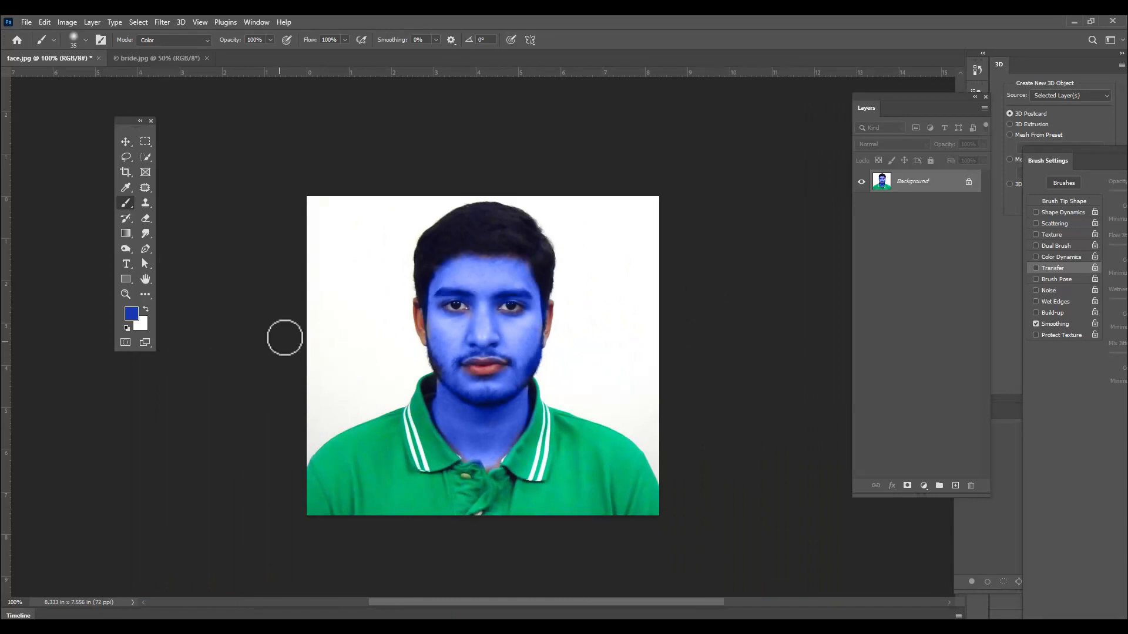
pyautogui.click(99, 57)
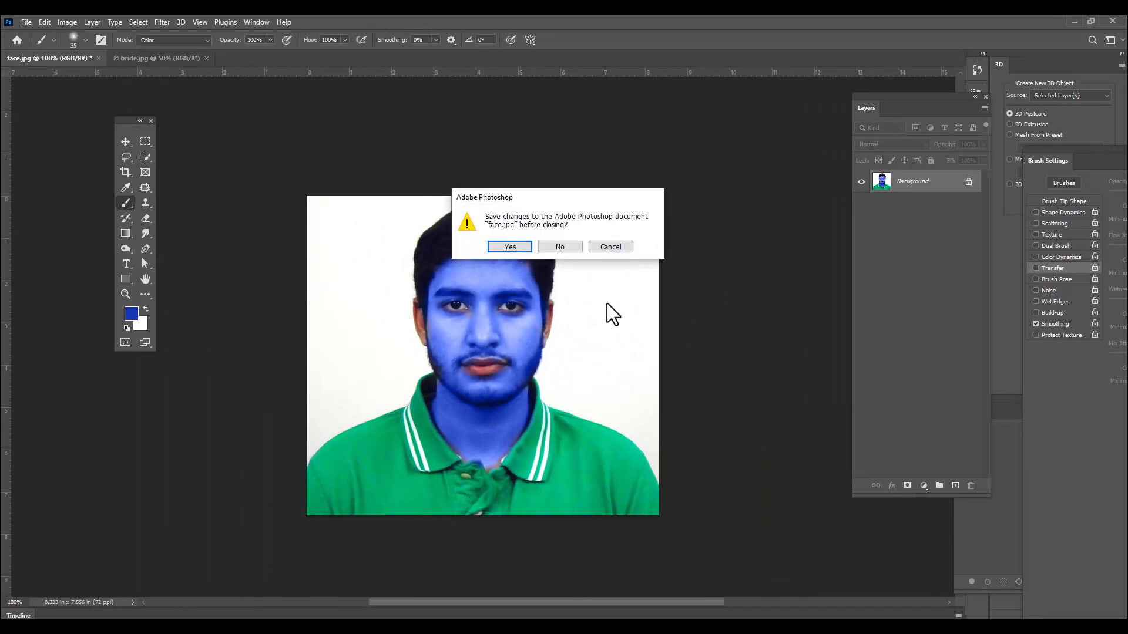
pyautogui.click(564, 247)
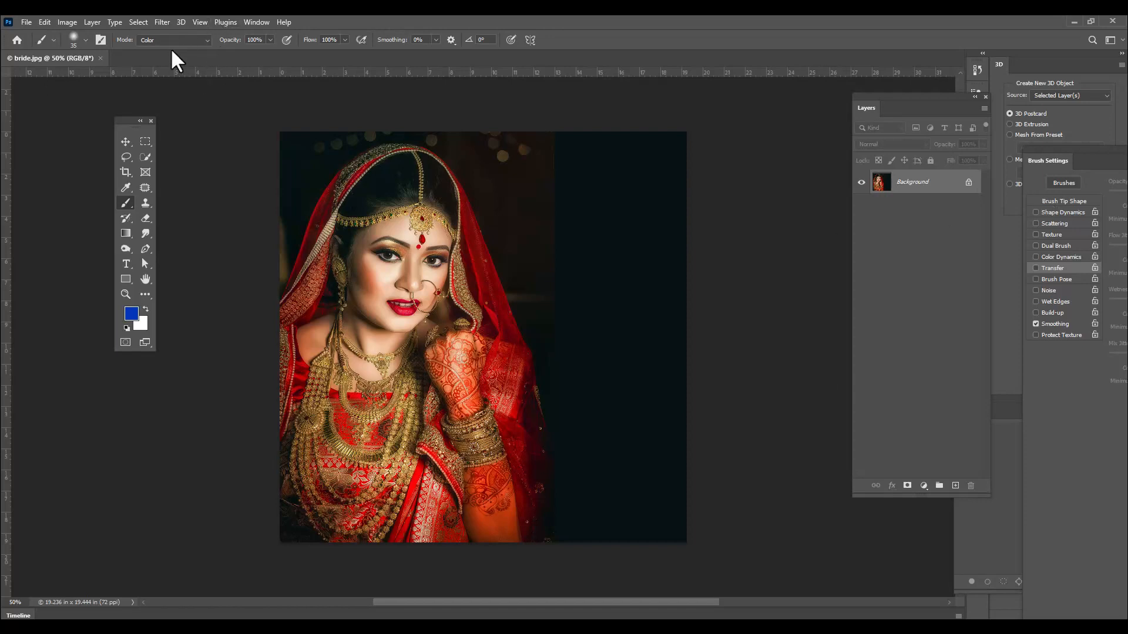
# Return the brush mode to Normal and desaturate the bride.jpg photo
pyautogui.click(208, 41)
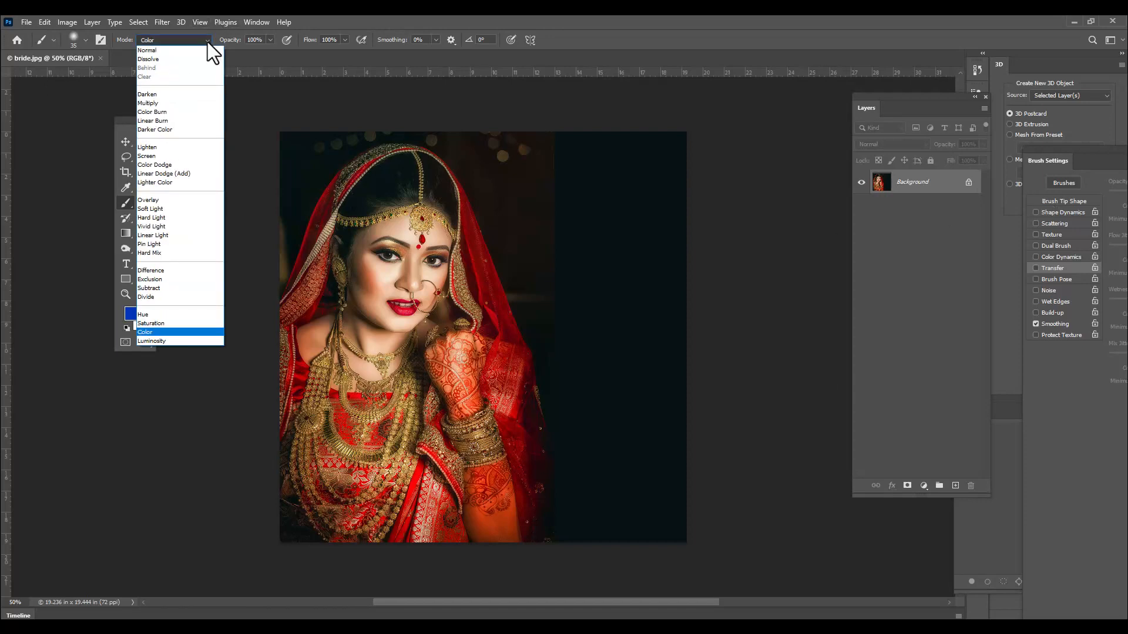
pyautogui.click(176, 51)
pyautogui.click(125, 142)
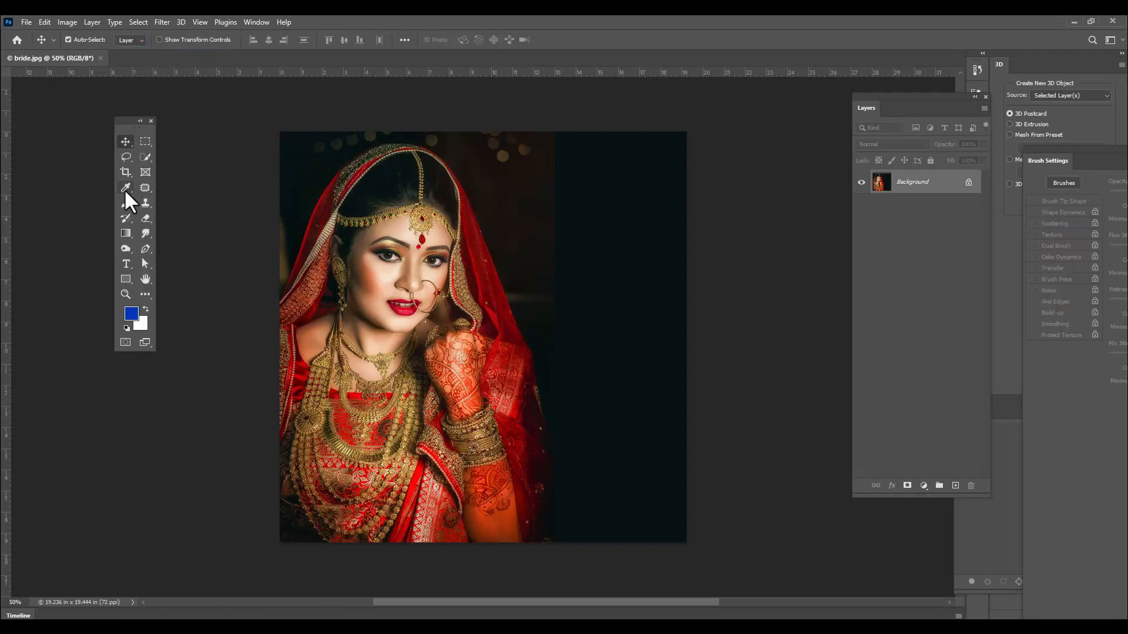
pyautogui.click(123, 204)
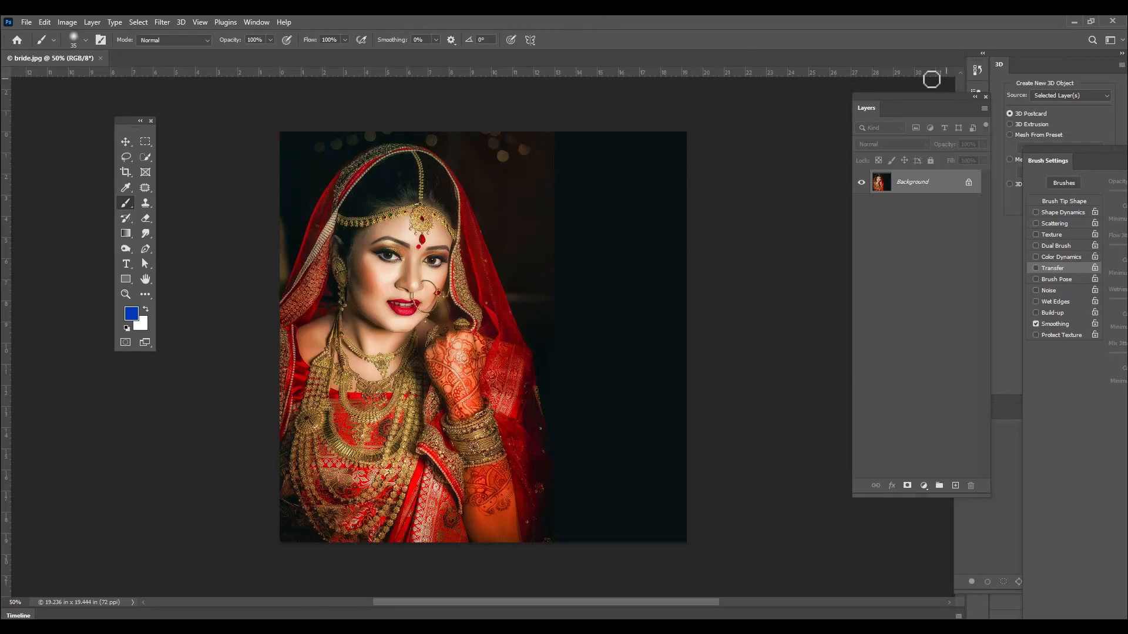
pyautogui.moveTo(879, 95); pyautogui.dragTo(813, 98)
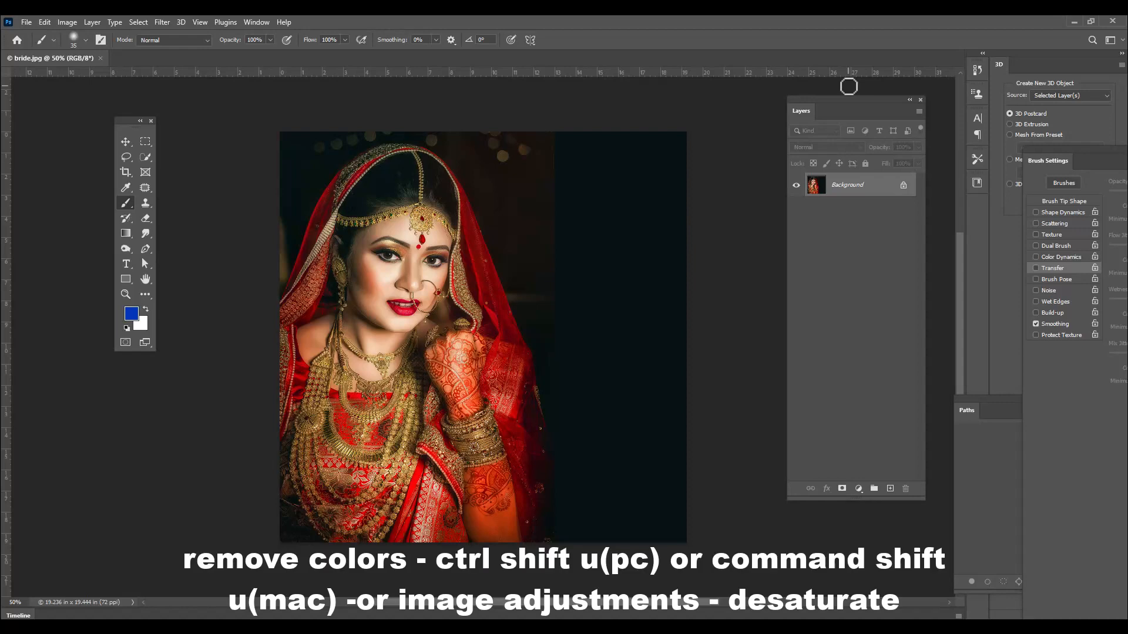
pyautogui.hotkey('ctrl', 'shift', 'u')
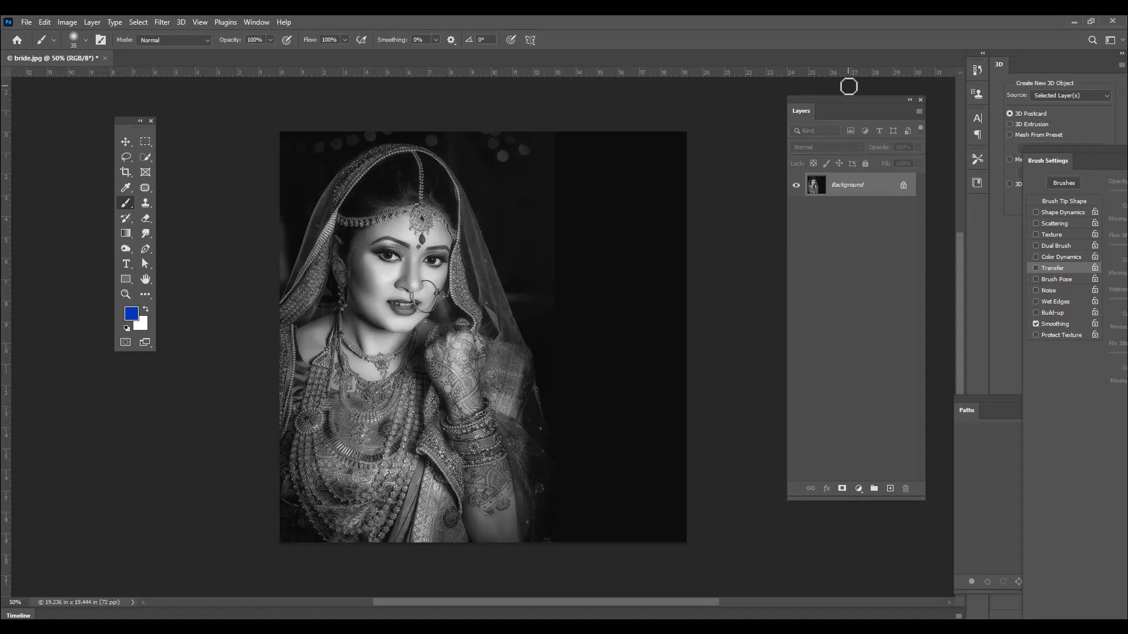
# Add a new layer above the background, keep the brush mode at Normal, and name the layer "jewellery"
pyautogui.moveTo(856, 101); pyautogui.dragTo(812, 99)
pyautogui.click(851, 487)
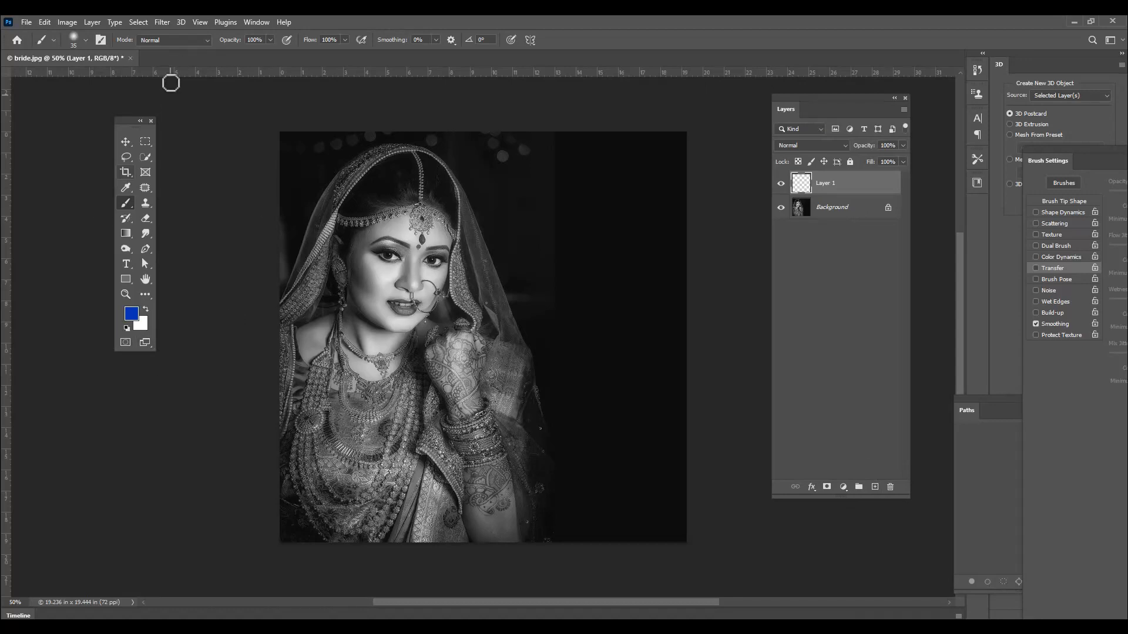
pyautogui.click(176, 39)
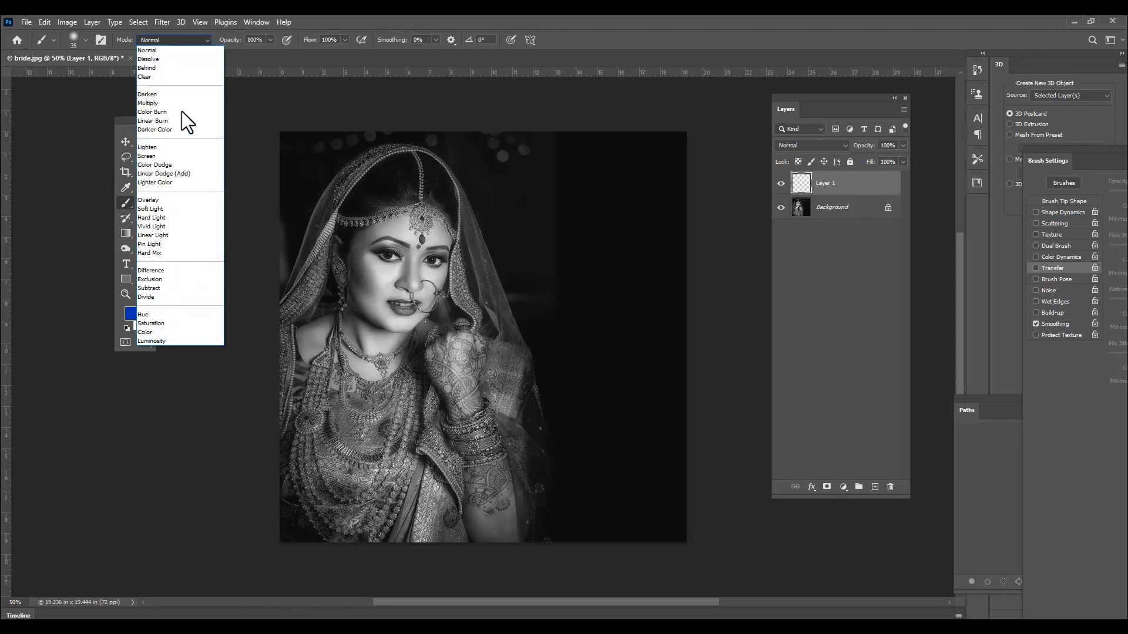
pyautogui.click(184, 48)
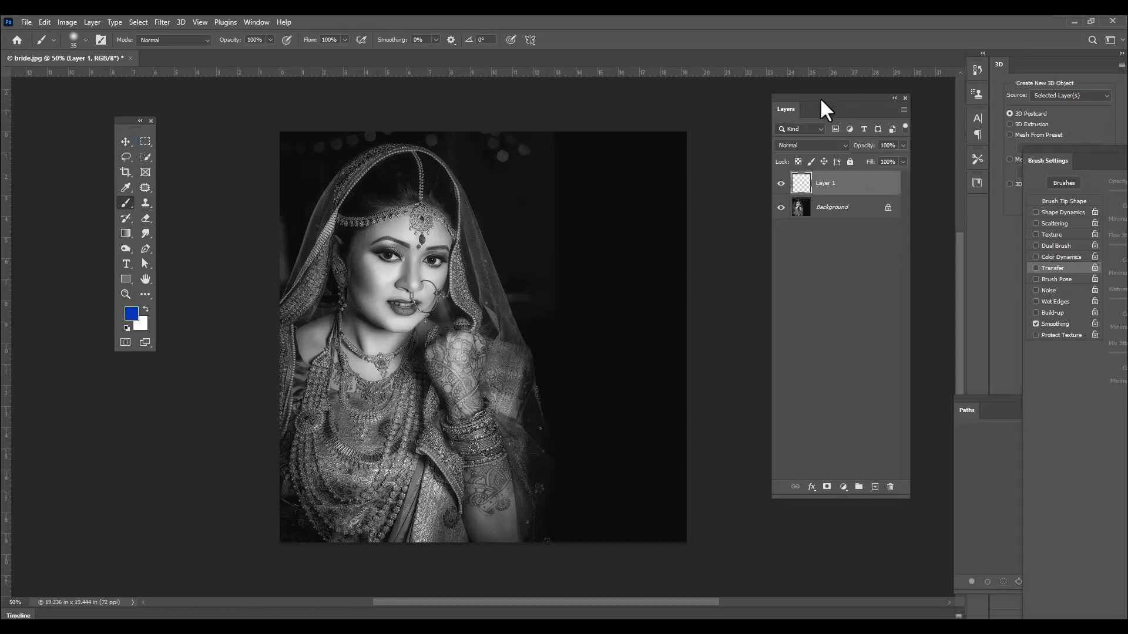
pyautogui.moveTo(819, 97); pyautogui.dragTo(833, 95)
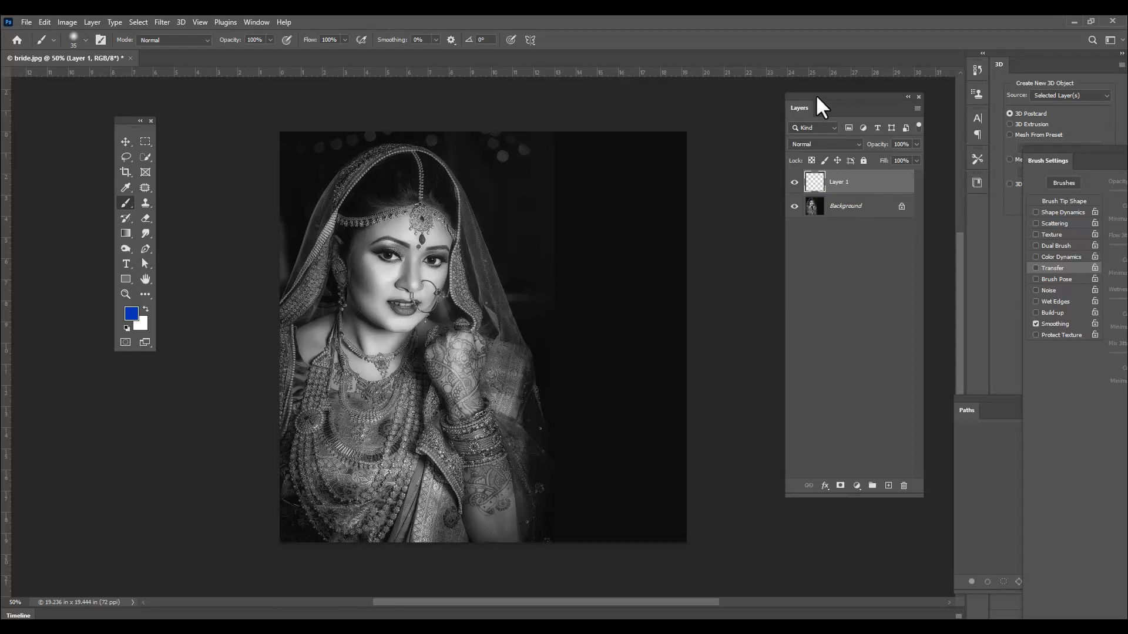
pyautogui.moveTo(816, 95); pyautogui.dragTo(837, 96)
pyautogui.doubleClick(859, 183)
pyautogui.write('tew')
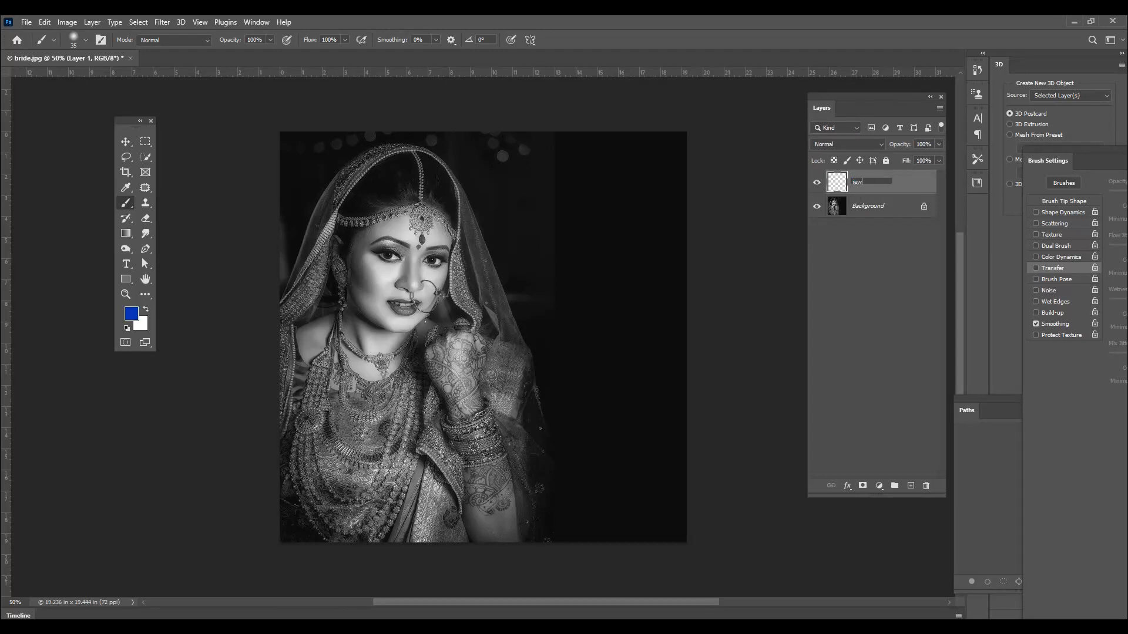
pyautogui.write('ellery')
pyautogui.press('Return')
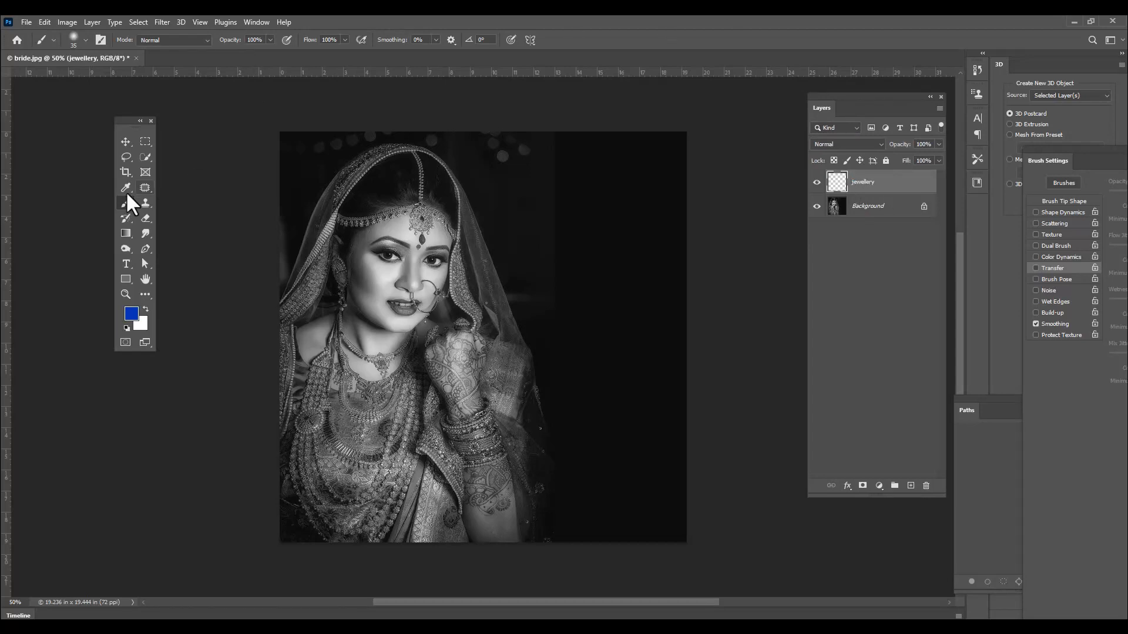
# Set the foreground colour to golden orange #f8a515
pyautogui.click(131, 315)
pyautogui.moveTo(635, 312); pyautogui.dragTo(636, 317)
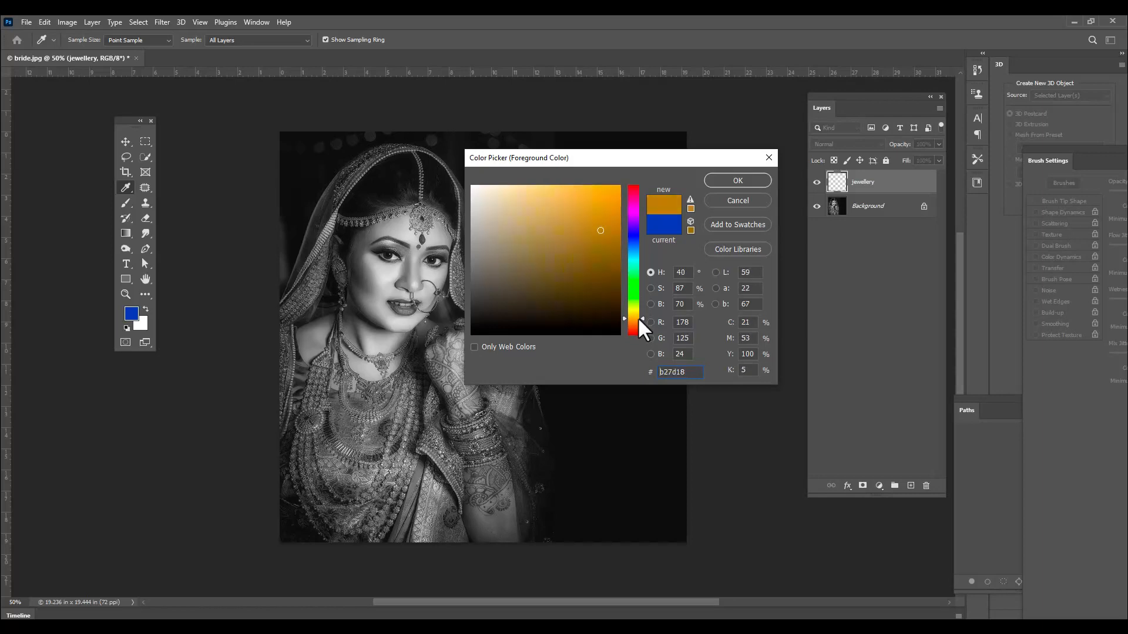
pyautogui.moveTo(642, 318); pyautogui.dragTo(643, 317)
pyautogui.click(607, 189)
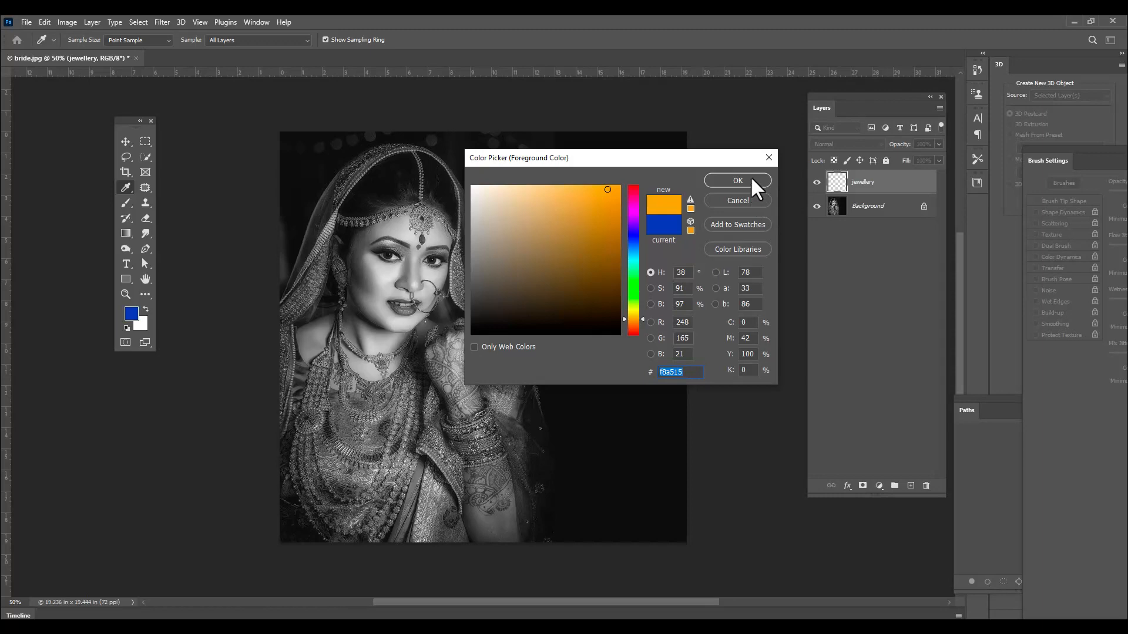
pyautogui.click(751, 182)
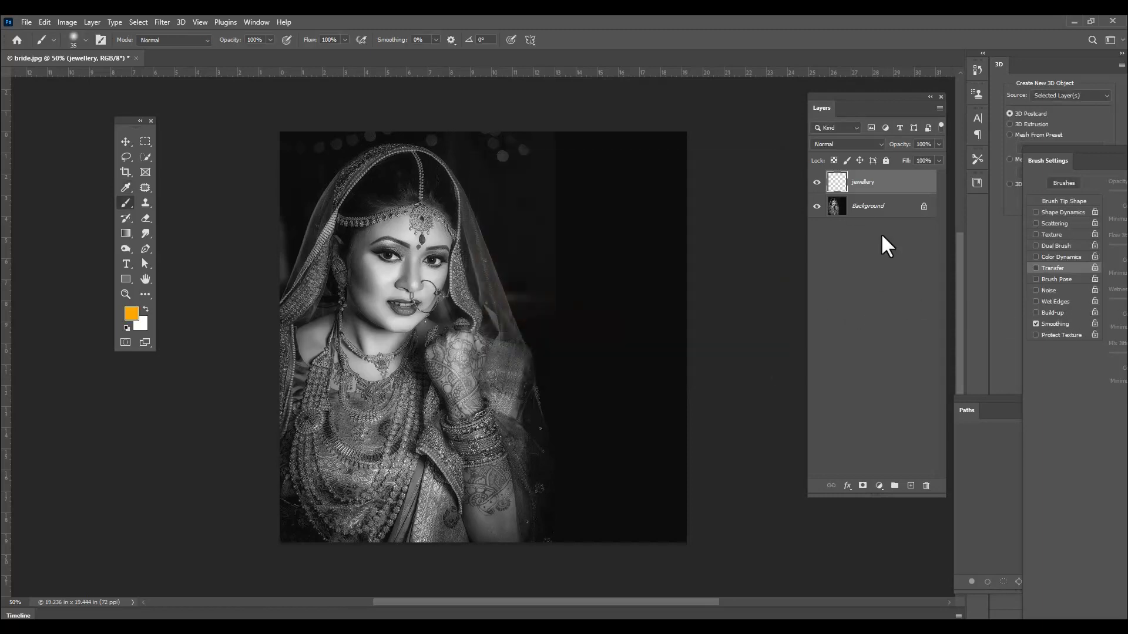
# Set the jewellery layer's blending mode to Color
pyautogui.moveTo(840, 100); pyautogui.dragTo(798, 104)
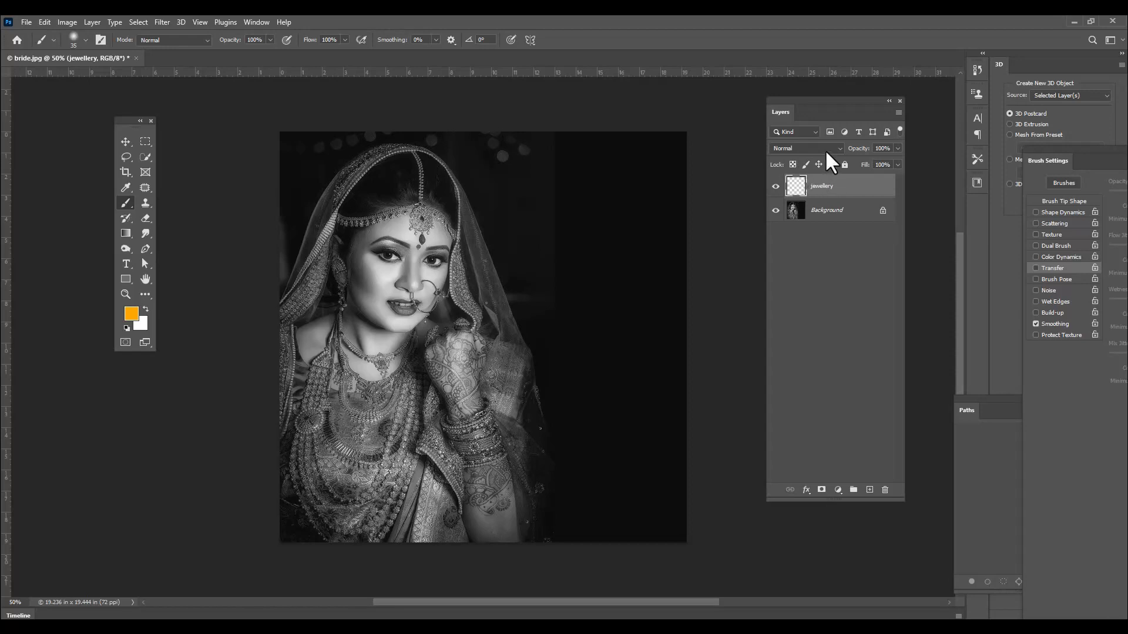
pyautogui.click(824, 149)
pyautogui.click(787, 422)
# Size the Soft Round brush to 25 px, paint a test stroke along the uppermost wrist bangle, and undo it
pyautogui.hotkey('ctrl', '+')
pyautogui.hotkey('ctrl', '+')
pyautogui.hotkey('ctrl', '+')
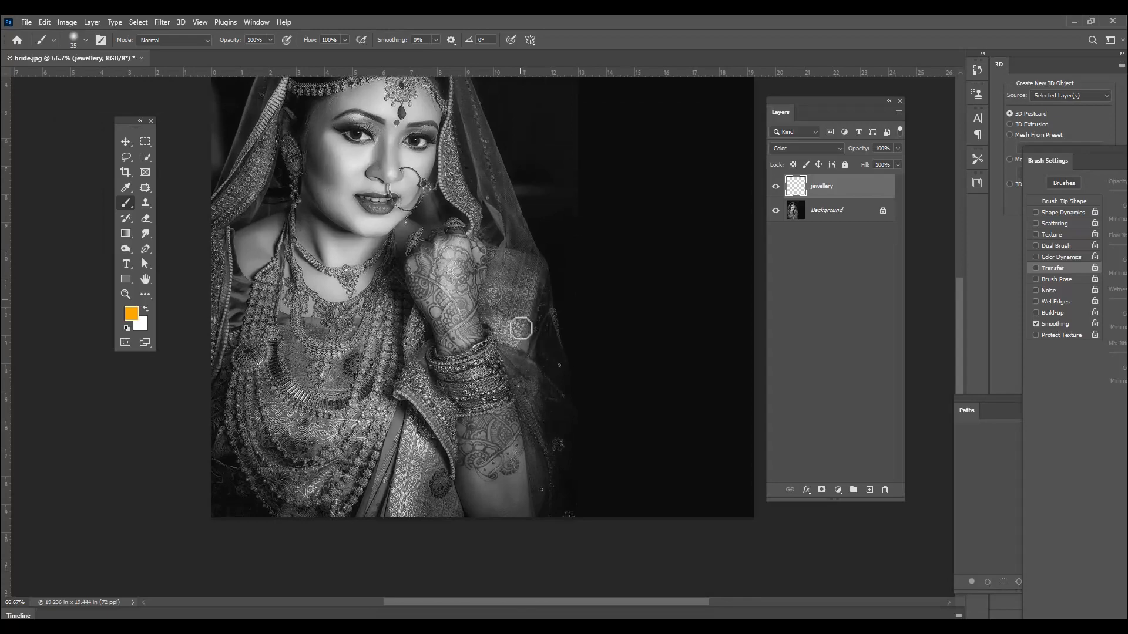
pyautogui.hotkey('ctrl', '+')
pyautogui.scroll(2, 494, 330)
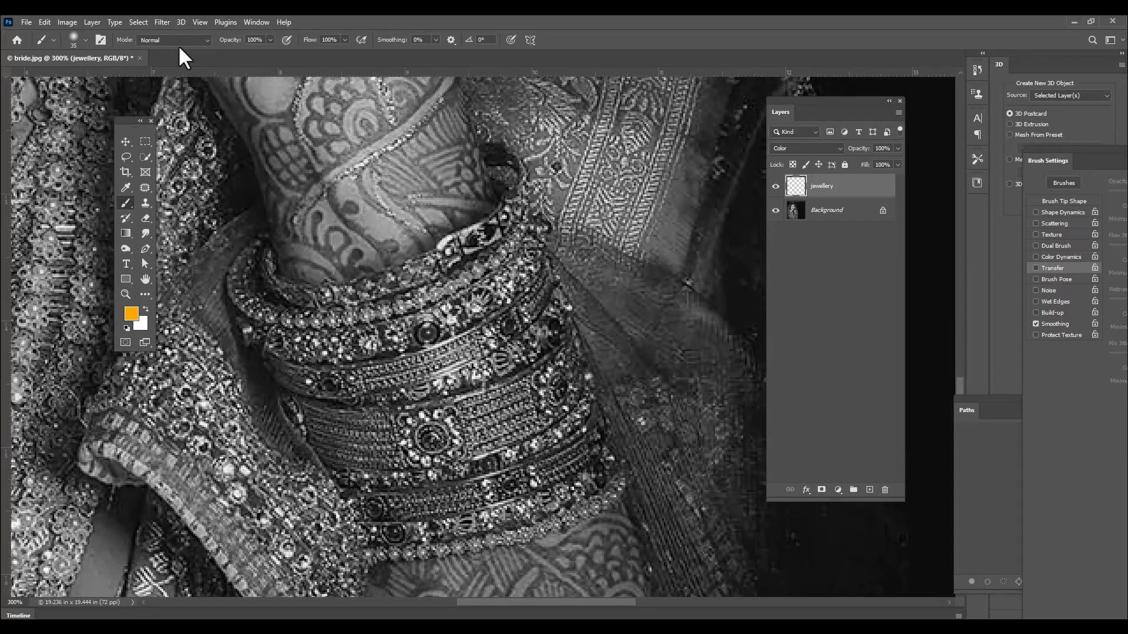
pyautogui.click(87, 37)
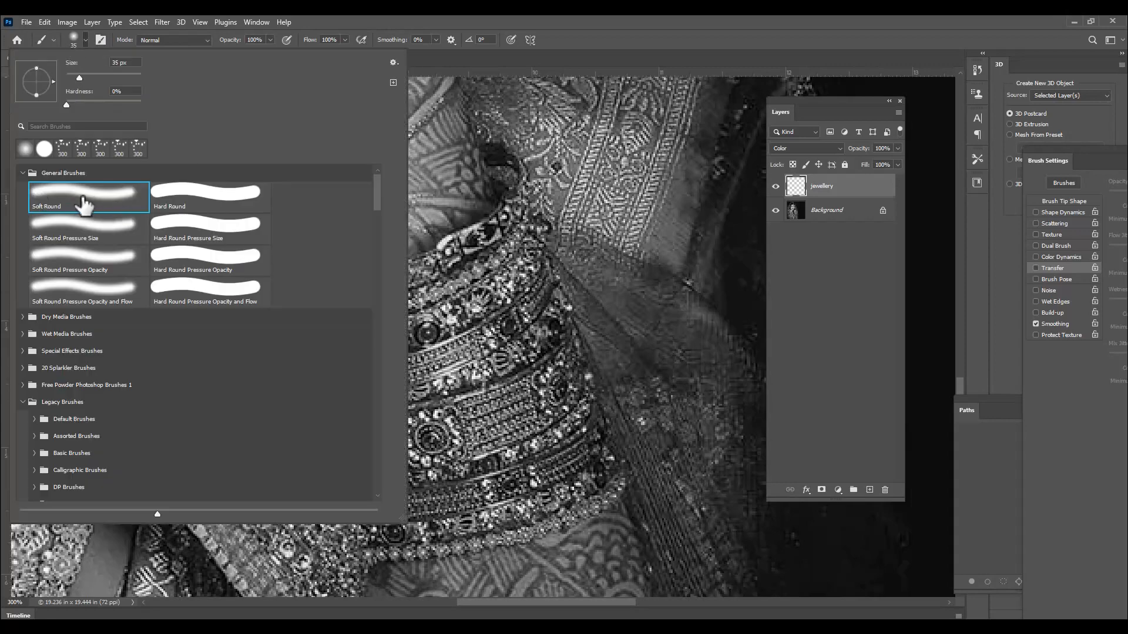
pyautogui.click(615, 23)
pyautogui.press('[')
pyautogui.press('[')
pyautogui.press('[')
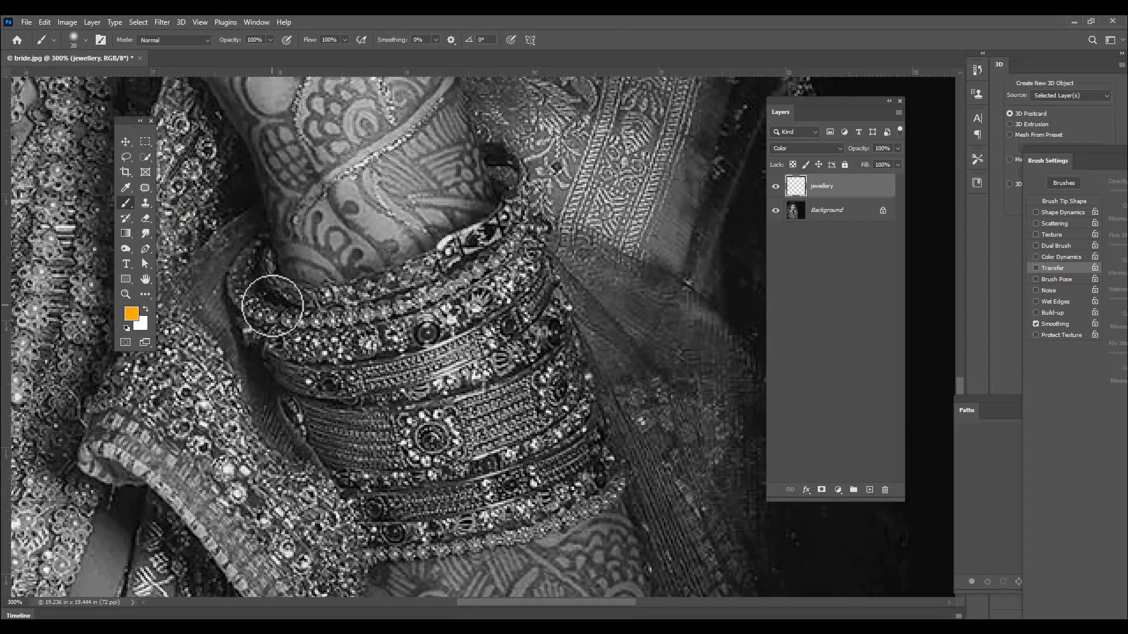
pyautogui.press(']')
pyautogui.moveTo(259, 254)
pyautogui.mouseDown()
pyautogui.moveTo(251, 285)
pyautogui.moveTo(298, 324)
pyautogui.moveTo(366, 331)
pyautogui.moveTo(289, 301)
pyautogui.moveTo(404, 293)
pyautogui.moveTo(506, 230)
pyautogui.moveTo(423, 303)
pyautogui.mouseUp()
pyautogui.hotkey('ctrl', 'z')
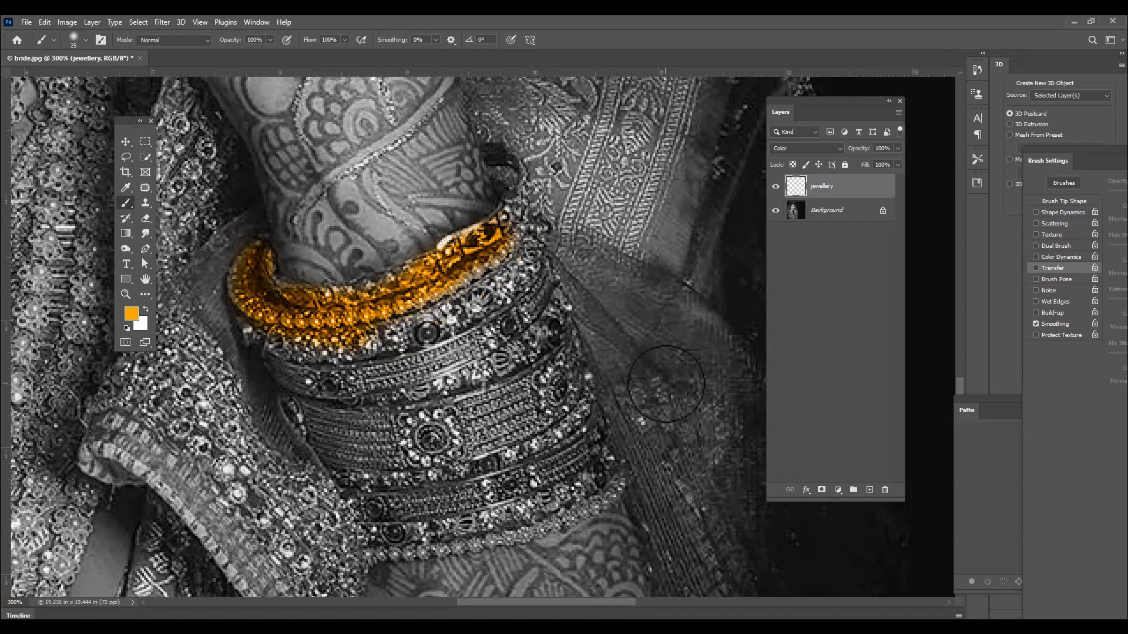
# Shift the foreground colour to a yellower gold, #f8c515
pyautogui.click(132, 316)
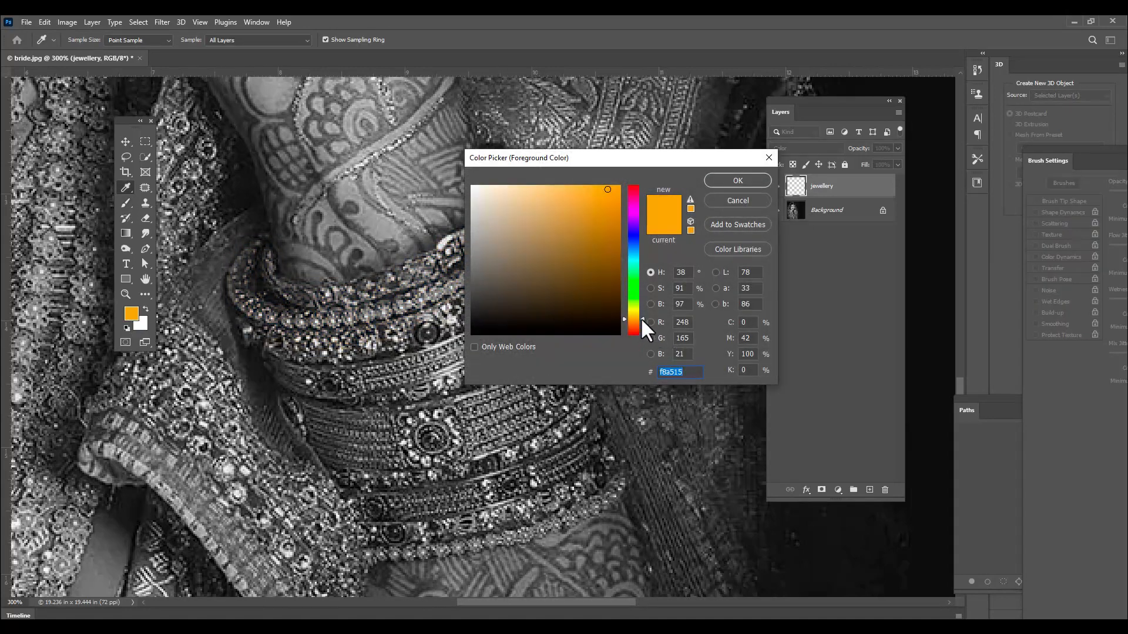
pyautogui.moveTo(640, 317); pyautogui.dragTo(640, 314)
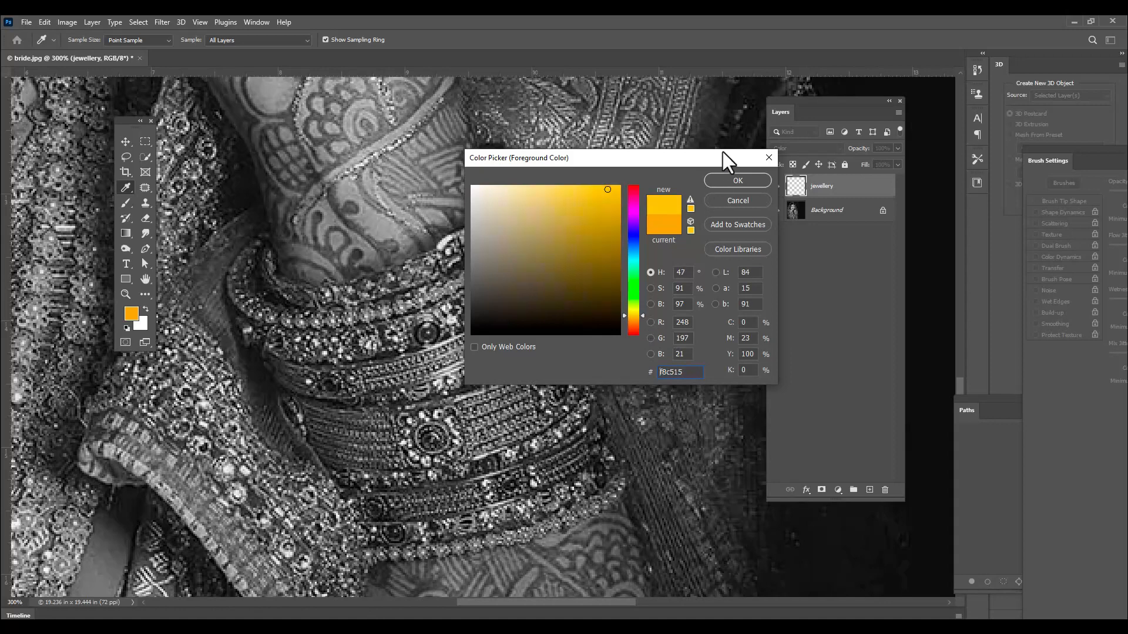
pyautogui.click(722, 178)
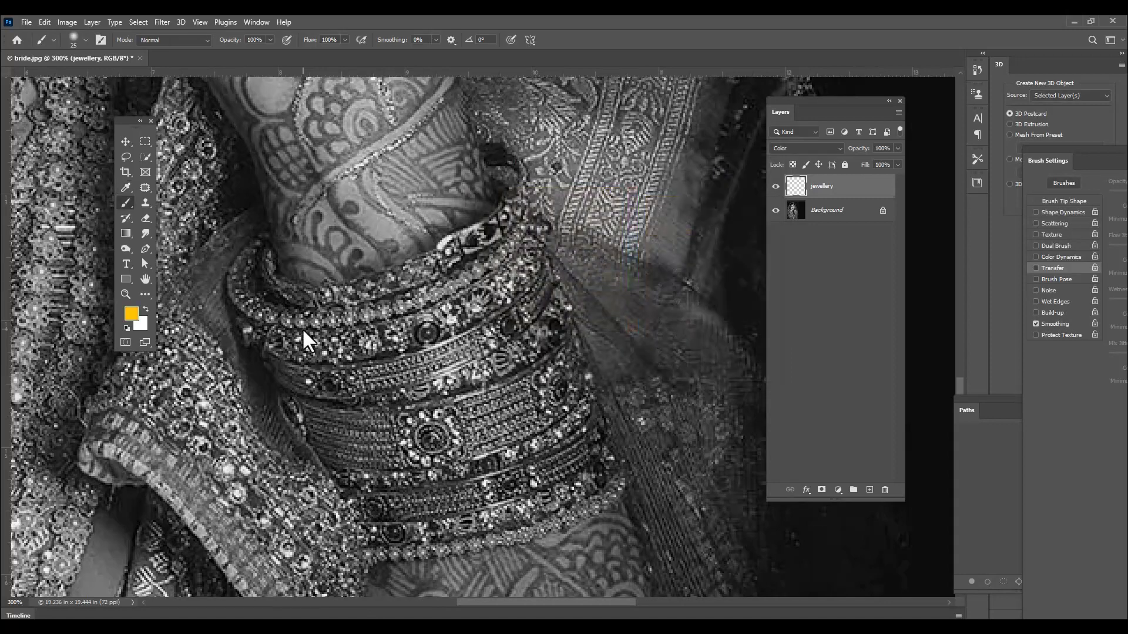
# Paint the whole stack of wrist bangles gold with a 30 px brush on the jewellery layer
pyautogui.press(']')
pyautogui.press(']')
pyautogui.press(']')
pyautogui.press('[')
pyautogui.press('[')
pyautogui.moveTo(256, 259)
pyautogui.mouseDown()
pyautogui.moveTo(283, 311)
pyautogui.moveTo(368, 311)
pyautogui.moveTo(494, 245)
pyautogui.moveTo(472, 317)
pyautogui.moveTo(253, 331)
pyautogui.moveTo(376, 386)
pyautogui.moveTo(529, 305)
pyautogui.moveTo(555, 365)
pyautogui.moveTo(464, 426)
pyautogui.moveTo(399, 428)
pyautogui.moveTo(301, 390)
pyautogui.moveTo(370, 446)
pyautogui.moveTo(401, 417)
pyautogui.moveTo(505, 406)
pyautogui.moveTo(517, 376)
pyautogui.moveTo(558, 417)
pyautogui.moveTo(435, 480)
pyautogui.moveTo(488, 428)
pyautogui.moveTo(543, 409)
pyautogui.moveTo(570, 414)
pyautogui.moveTo(559, 391)
pyautogui.moveTo(550, 464)
pyautogui.moveTo(417, 497)
pyautogui.moveTo(360, 481)
pyautogui.moveTo(423, 502)
pyautogui.moveTo(393, 522)
pyautogui.moveTo(585, 480)
pyautogui.moveTo(524, 463)
pyautogui.mouseUp()
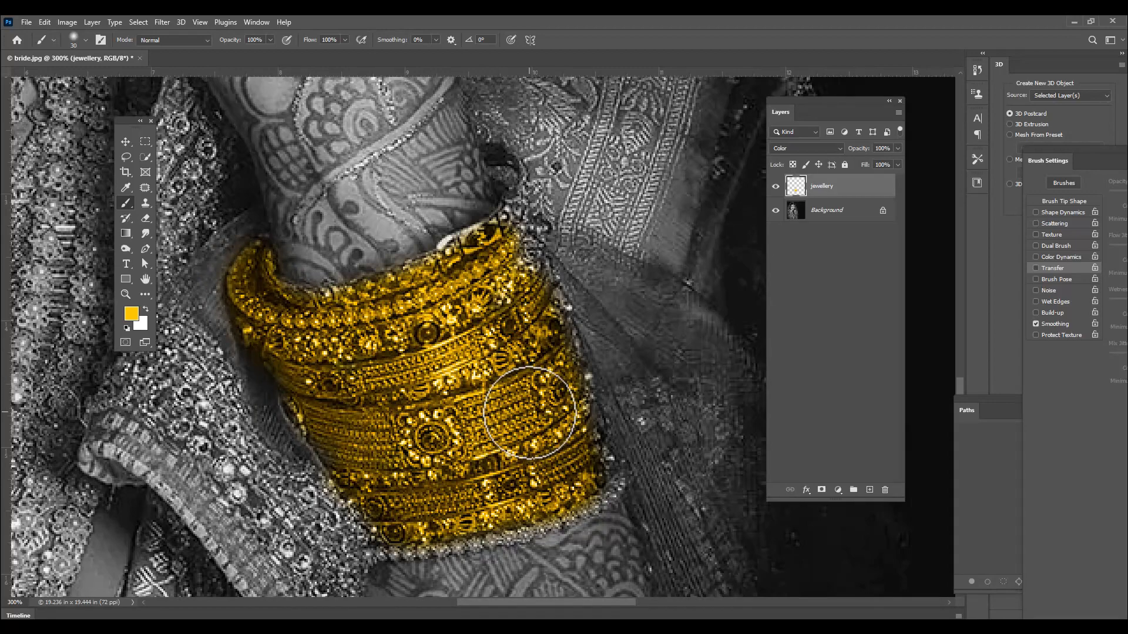
# Paint the upper part of the beaded hair-parting chain gold with a smaller brush
pyautogui.hotkey('ctrl', '-')
pyautogui.hotkey('ctrl', '-')
pyautogui.scroll(4, 529, 372)
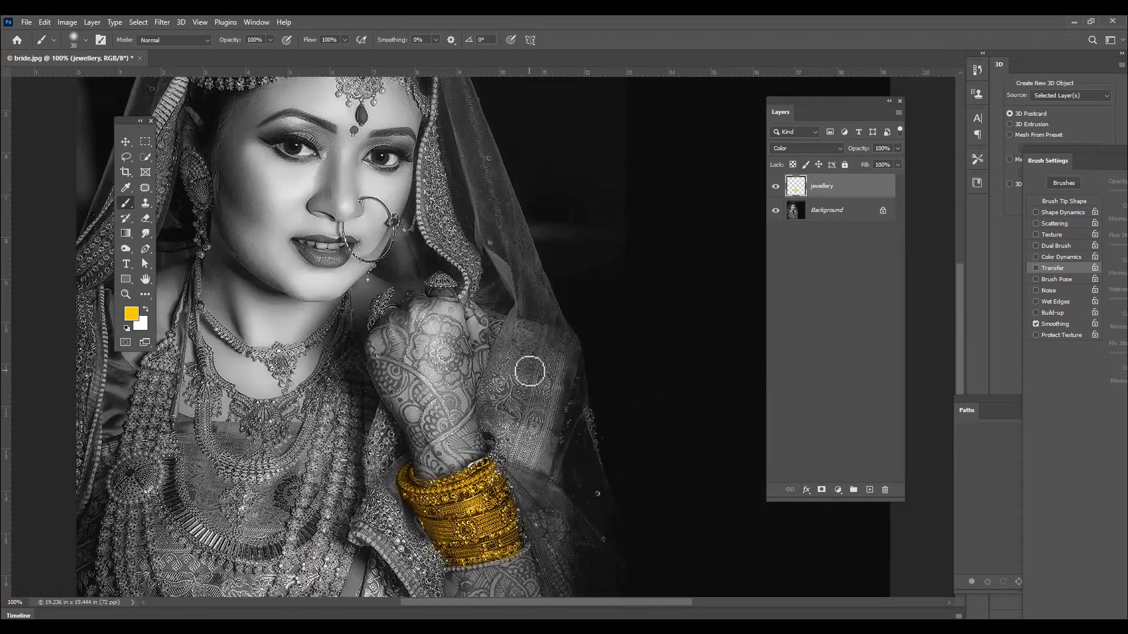
pyautogui.scroll(2, 529, 373)
pyautogui.scroll(2, 433, 223)
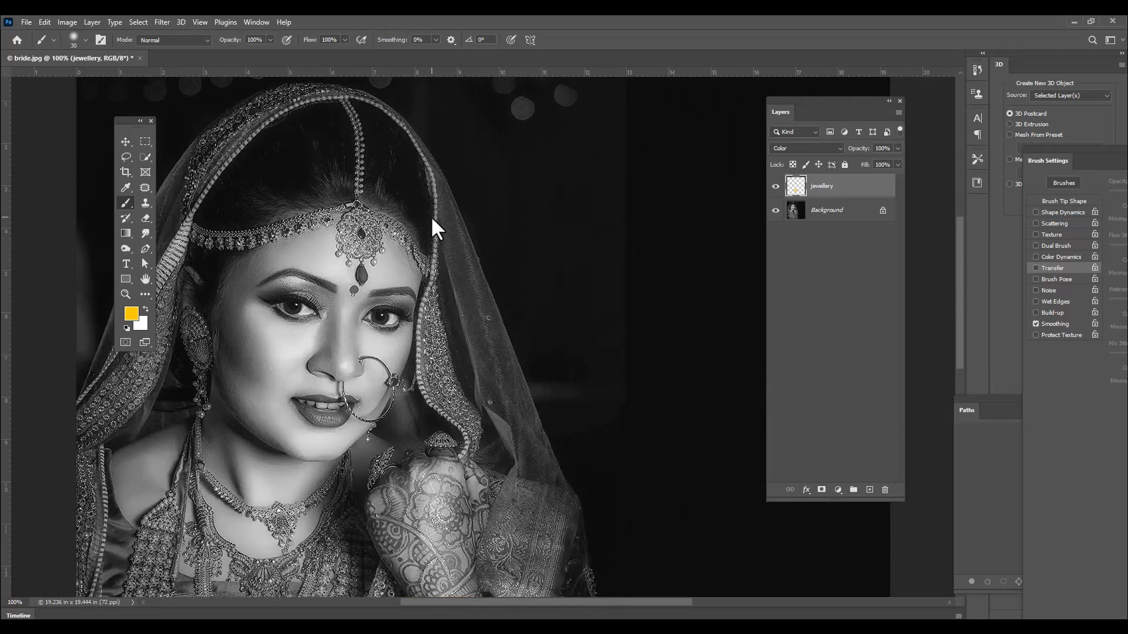
pyautogui.scroll(-5, 510, 440)
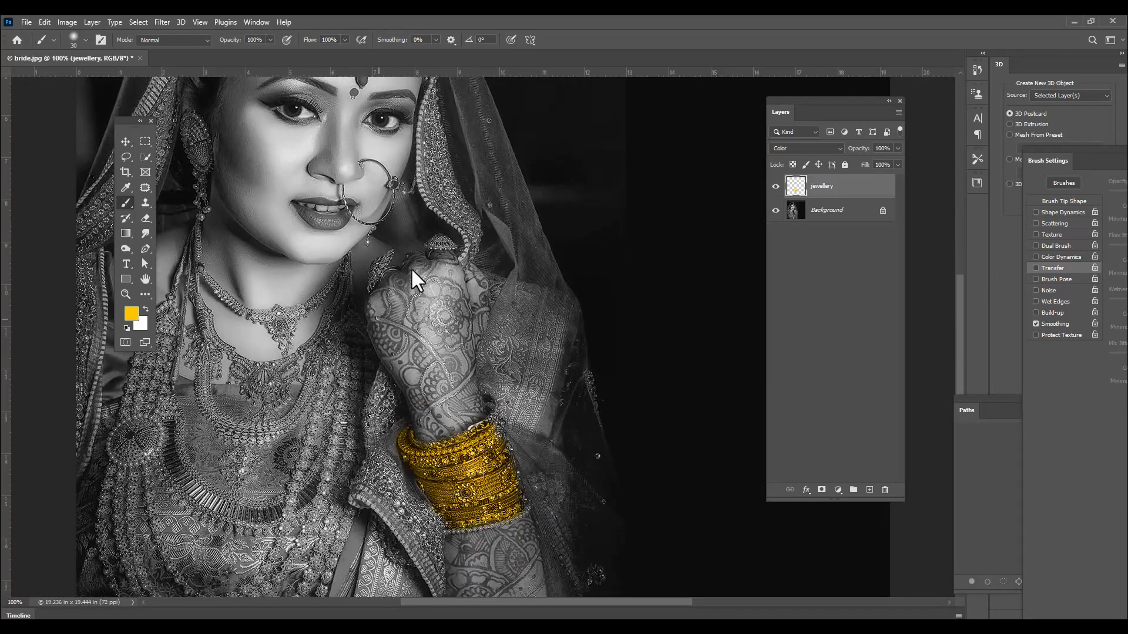
pyautogui.scroll(2, 435, 240)
pyautogui.hotkey('ctrl', '+')
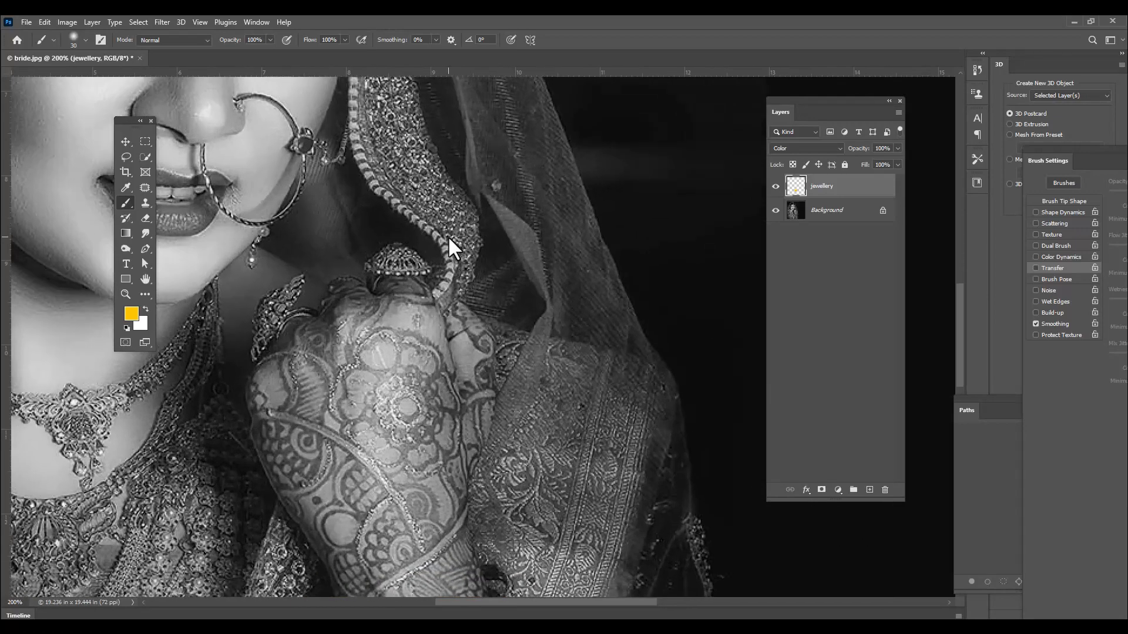
pyautogui.hotkey('ctrl', '+')
pyautogui.press('h')
pyautogui.moveTo(280, 196); pyautogui.dragTo(543, 367)
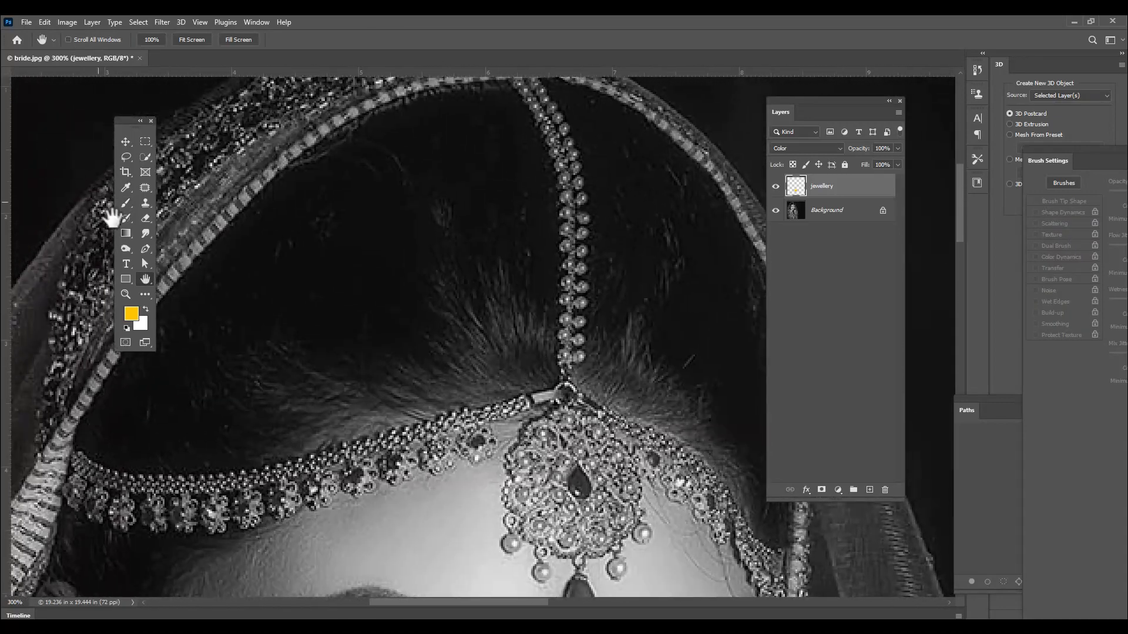
pyautogui.click(126, 202)
pyautogui.scroll(2, 572, 187)
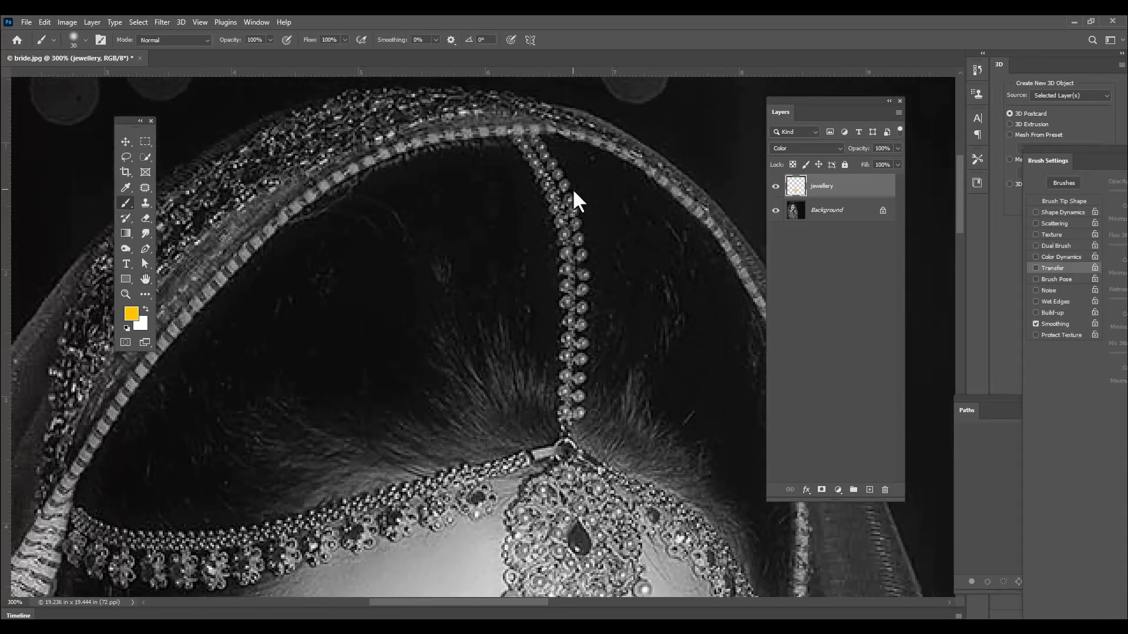
pyautogui.press('[')
pyautogui.press('[')
pyautogui.press('[')
pyautogui.moveTo(525, 143)
pyautogui.mouseDown()
pyautogui.moveTo(546, 152)
pyautogui.moveTo(568, 221)
pyautogui.mouseUp()
pyautogui.press('[')
pyautogui.press('[')
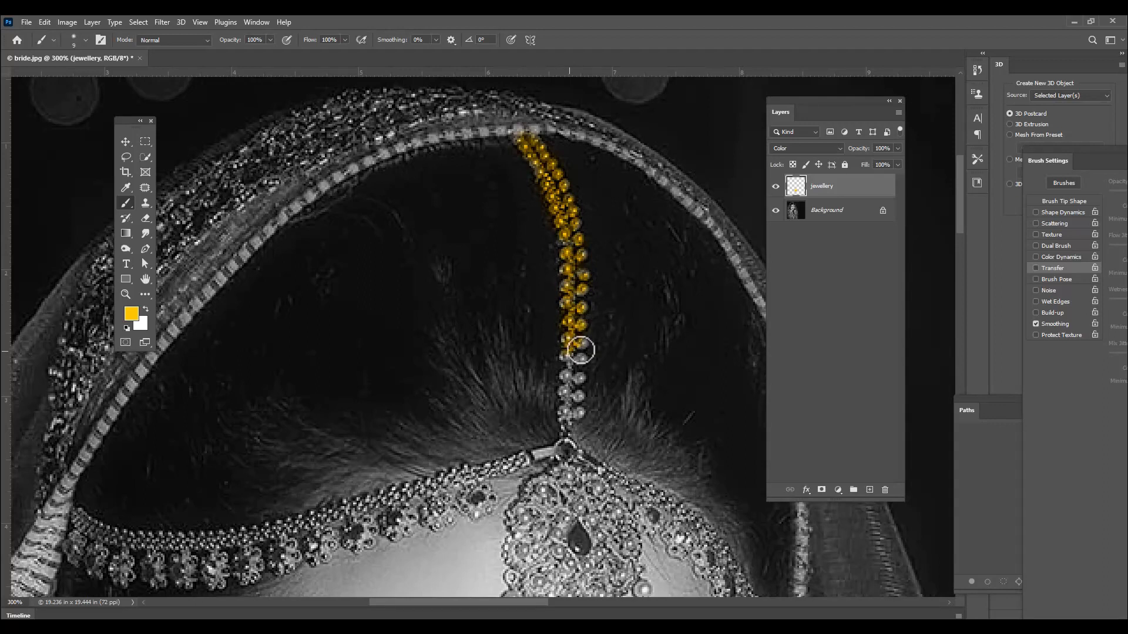
# Continue the gold colouring over the remaining lower beads of the hair-parting chain
pyautogui.press(']')
pyautogui.press(']')
pyautogui.moveTo(568, 350)
pyautogui.mouseDown()
pyautogui.moveTo(576, 372)
pyautogui.moveTo(564, 382)
pyautogui.moveTo(576, 382)
pyautogui.moveTo(567, 395)
pyautogui.moveTo(580, 403)
pyautogui.moveTo(567, 418)
pyautogui.mouseUp()
pyautogui.press('[')
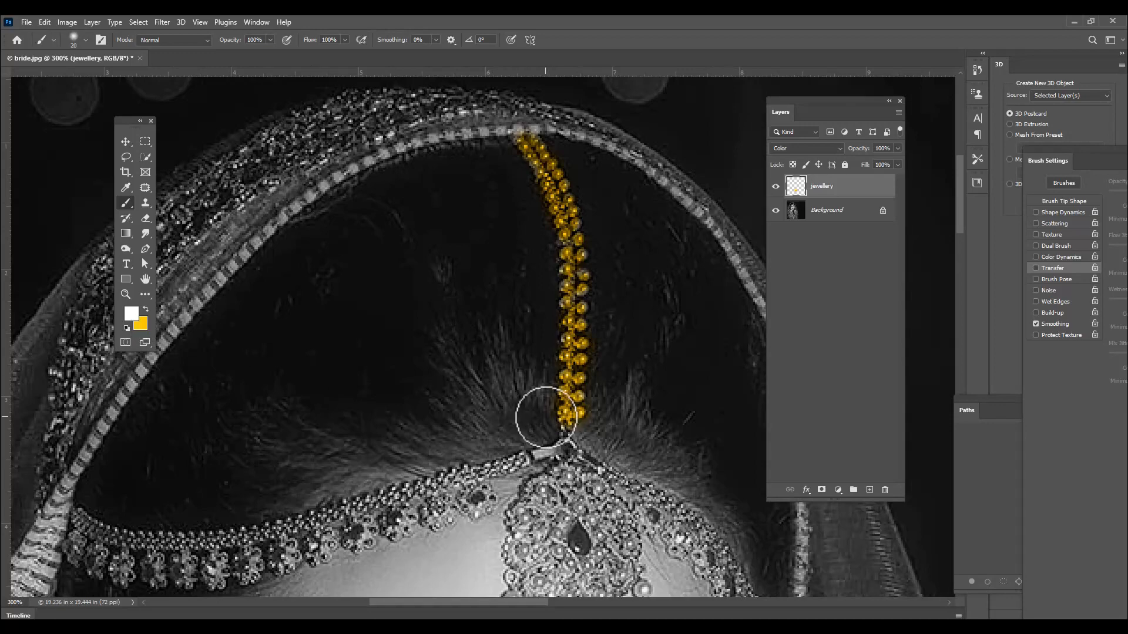
# Paint the ring below the parting chain and the round forehead pendant gold, and its teardrop gem red
pyautogui.hotkey('ctrl', '+')
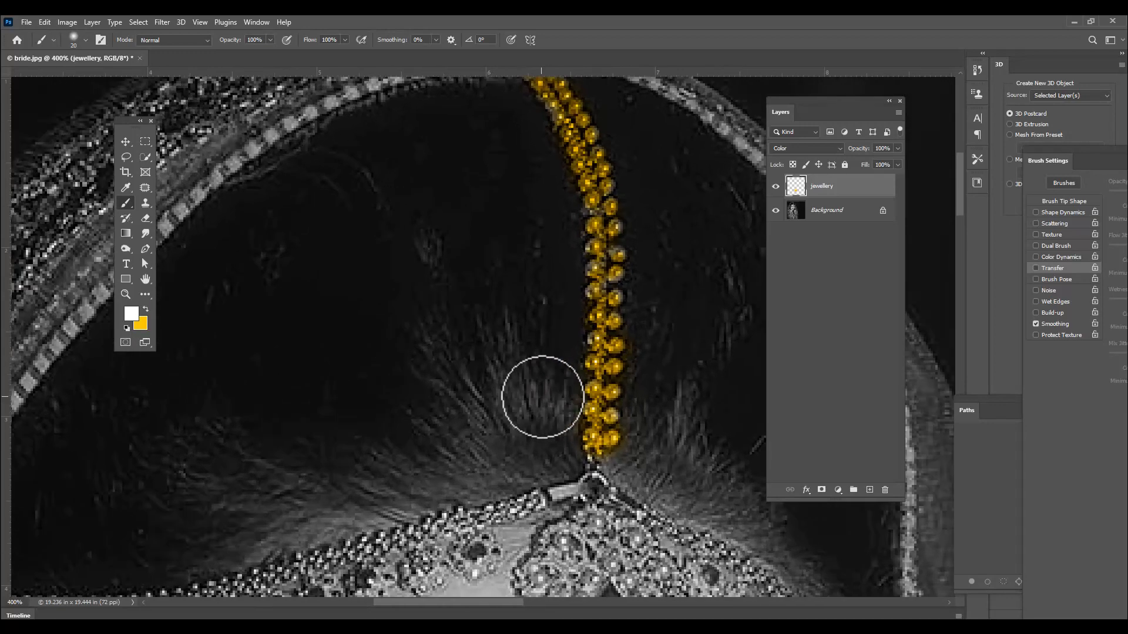
pyautogui.hotkey('ctrl', '+')
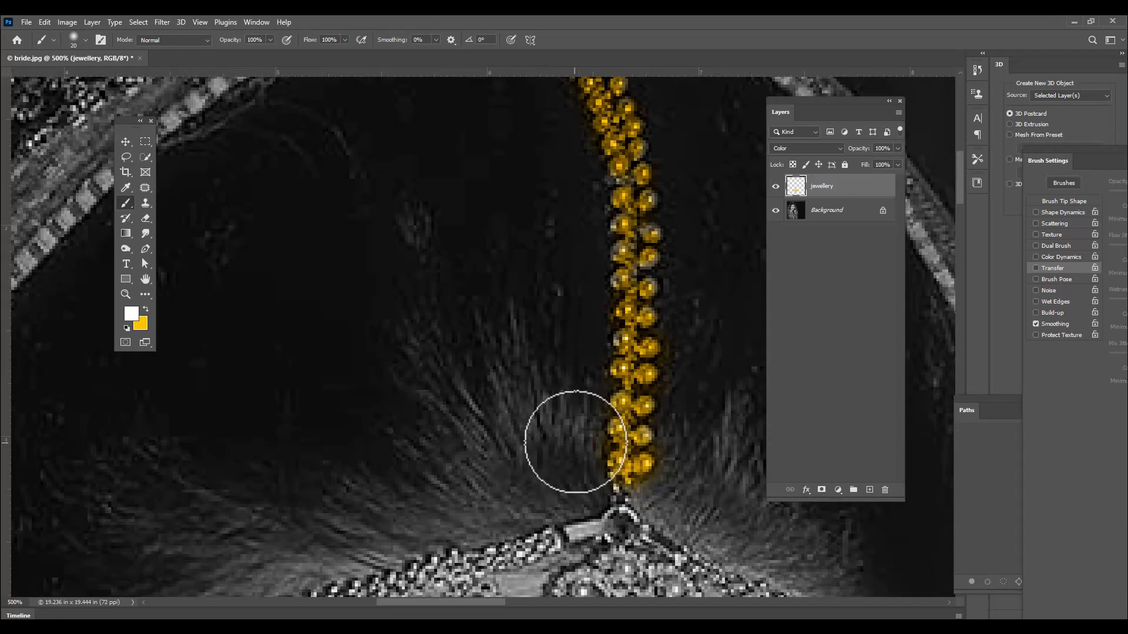
pyautogui.press('[')
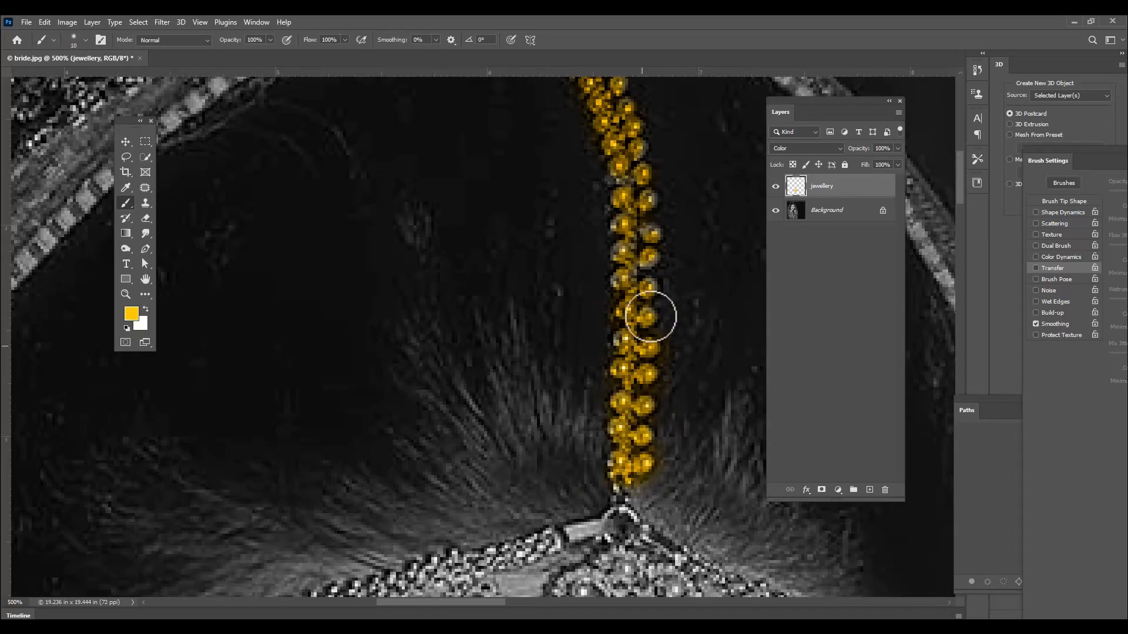
pyautogui.scroll(-1, 634, 320)
pyautogui.press('[')
pyautogui.press('[')
pyautogui.moveTo(618, 445); pyautogui.dragTo(600, 457)
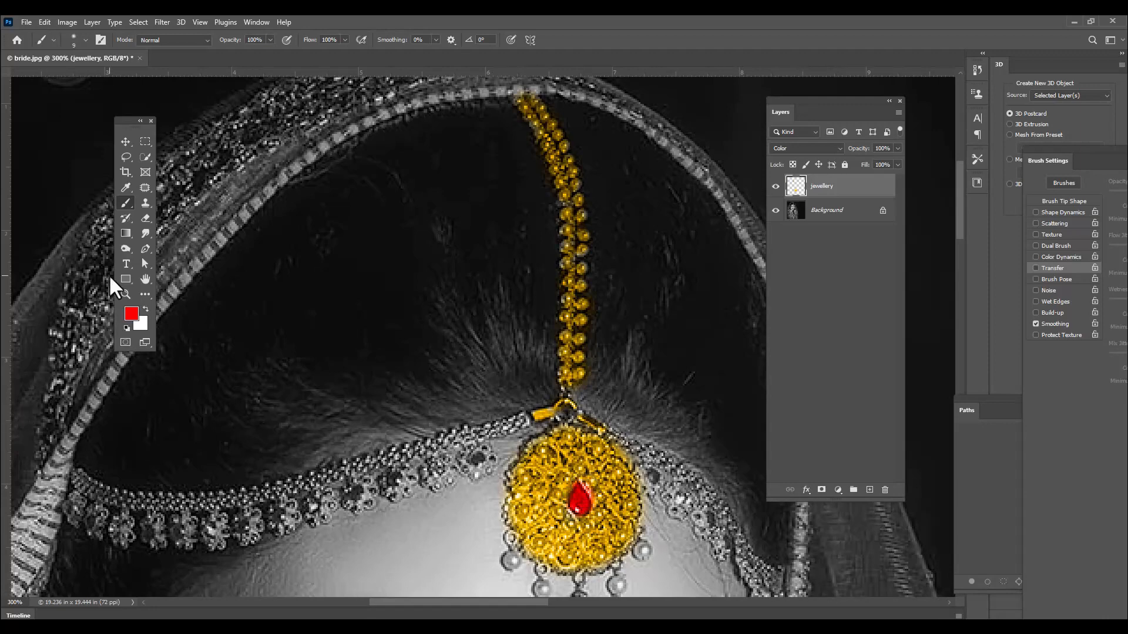
# Set the foreground colour back to gold #f8c515 by sampling the document
pyautogui.click(133, 314)
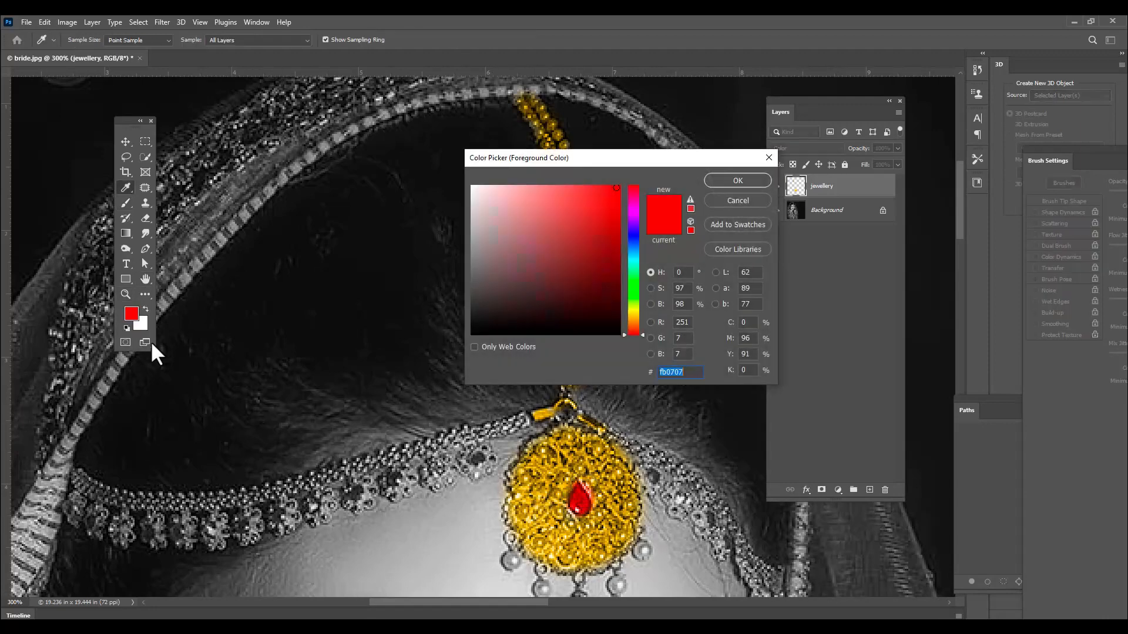
pyautogui.click(533, 518)
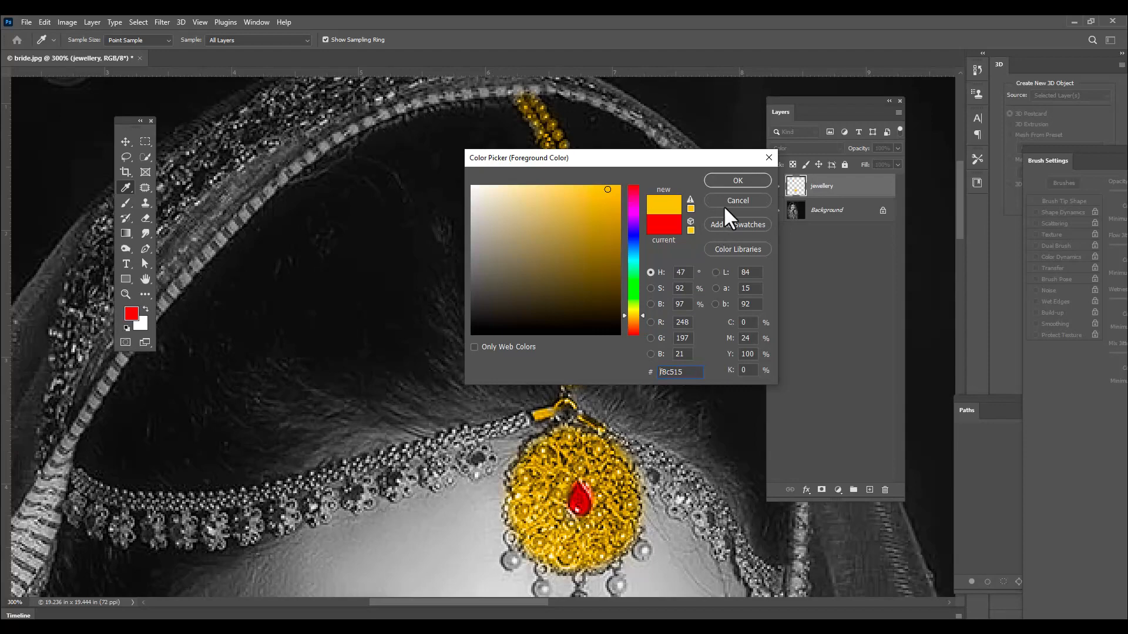
pyautogui.click(735, 180)
# Paint the beaded headband and its row of hanging ornaments gold along the hairline
pyautogui.moveTo(85, 478); pyautogui.dragTo(81, 484)
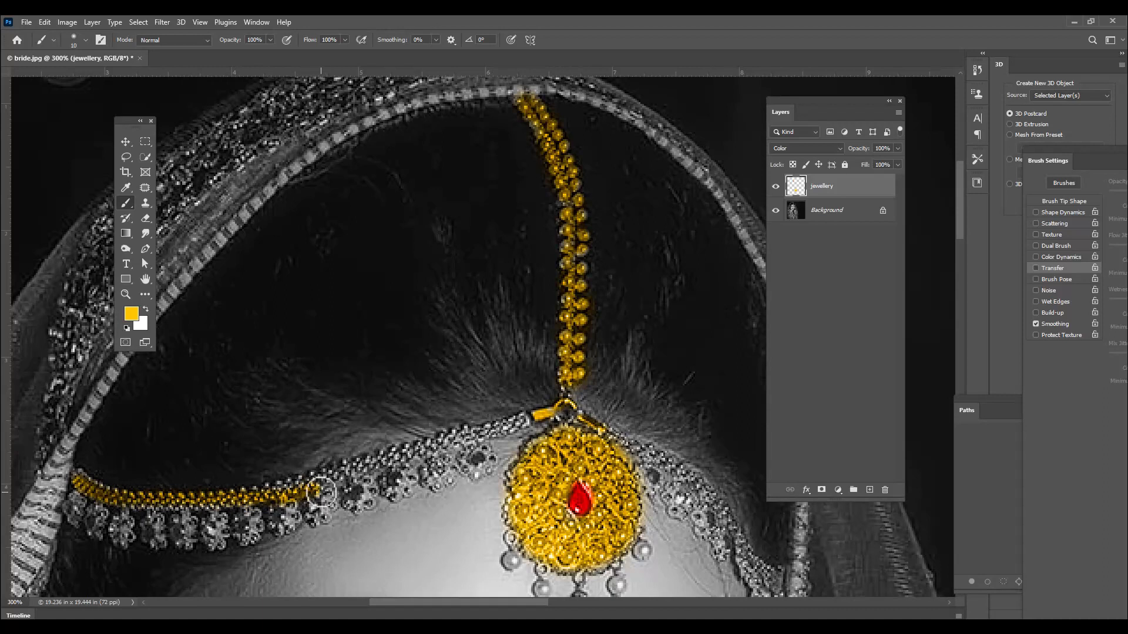
pyautogui.moveTo(181, 502)
pyautogui.mouseDown()
pyautogui.moveTo(247, 497)
pyautogui.moveTo(462, 436)
pyautogui.mouseUp()
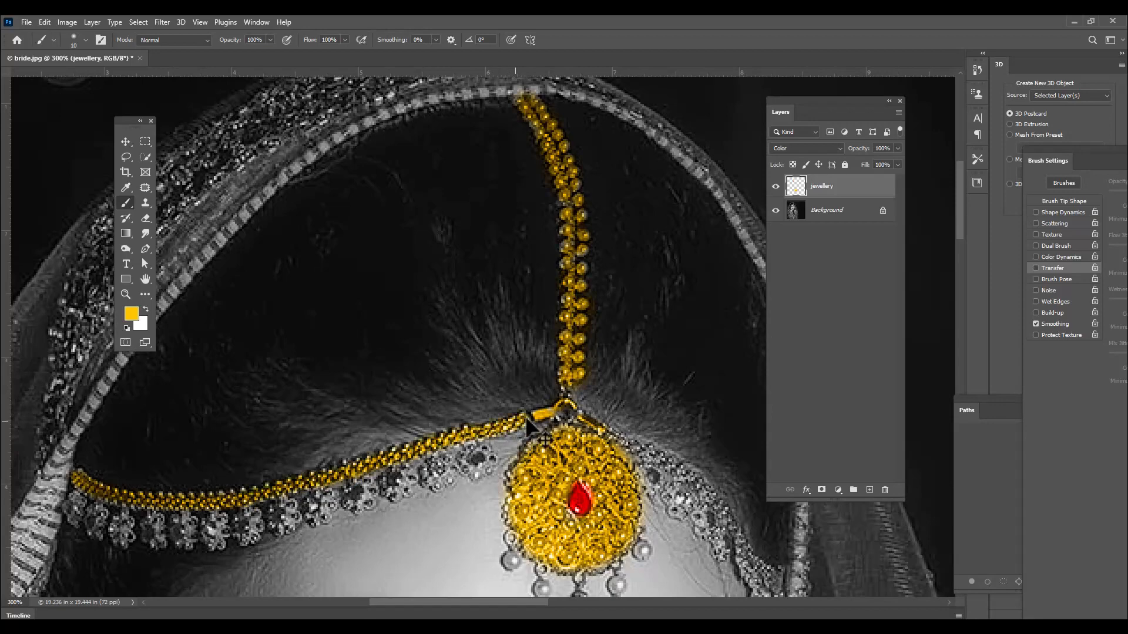
pyautogui.moveTo(492, 464); pyautogui.dragTo(446, 473)
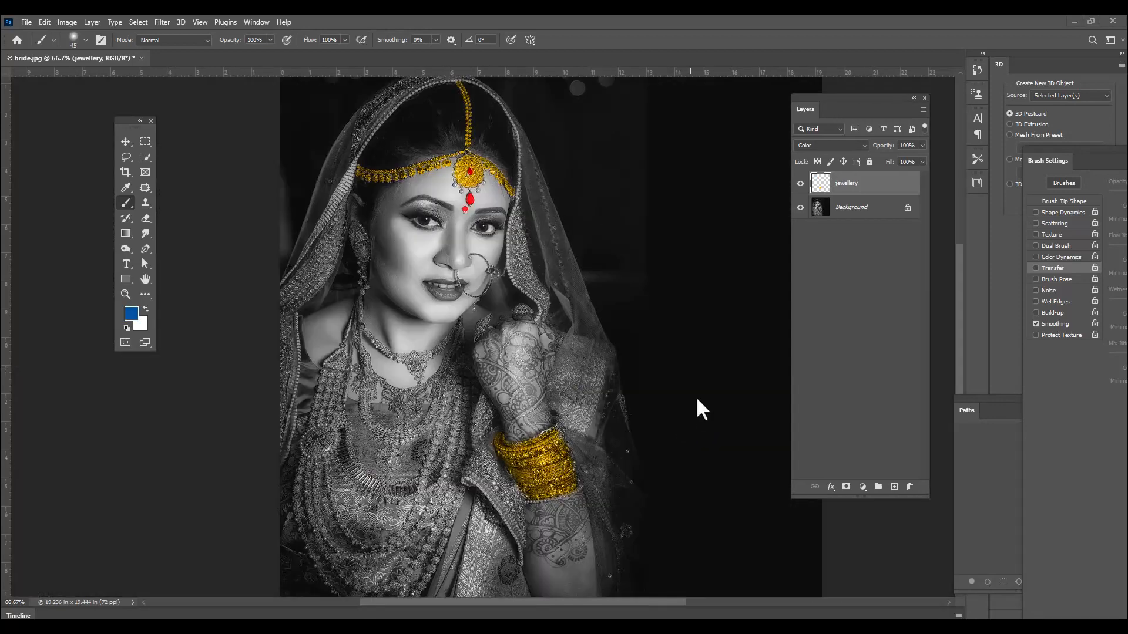
# Create a new layer named saree above the jewellery layer
pyautogui.click(125, 143)
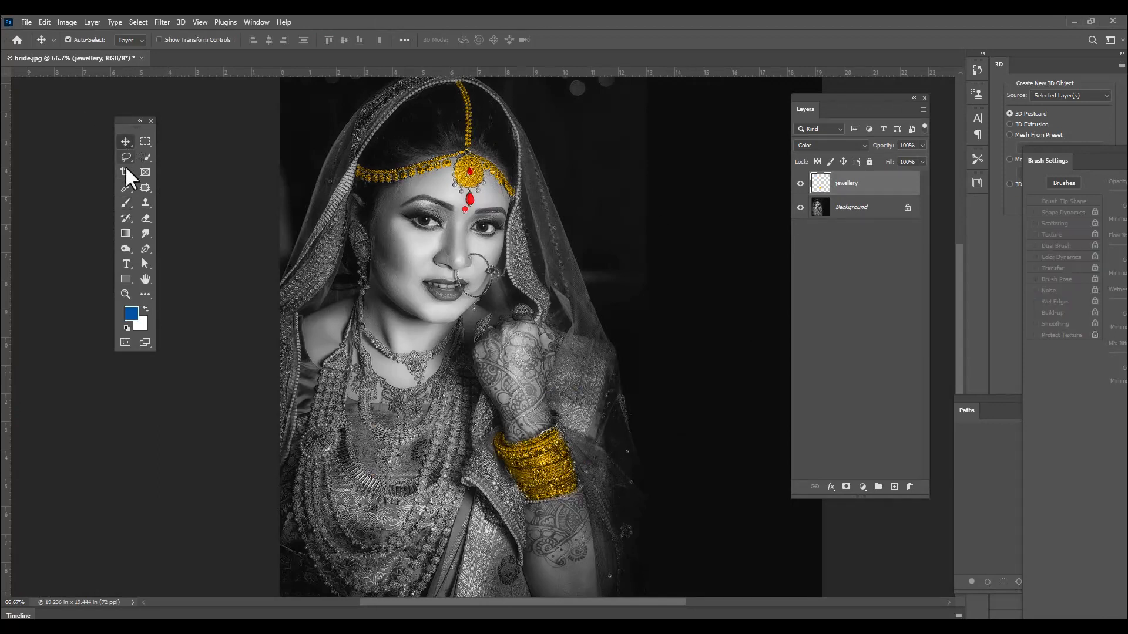
pyautogui.click(126, 200)
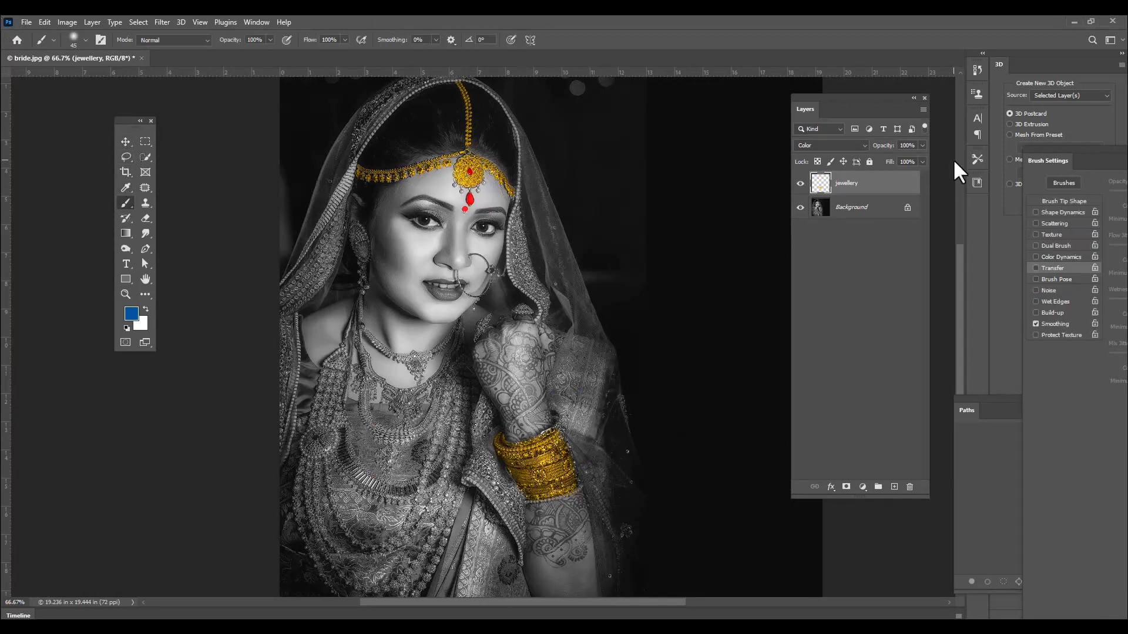
pyautogui.click(895, 488)
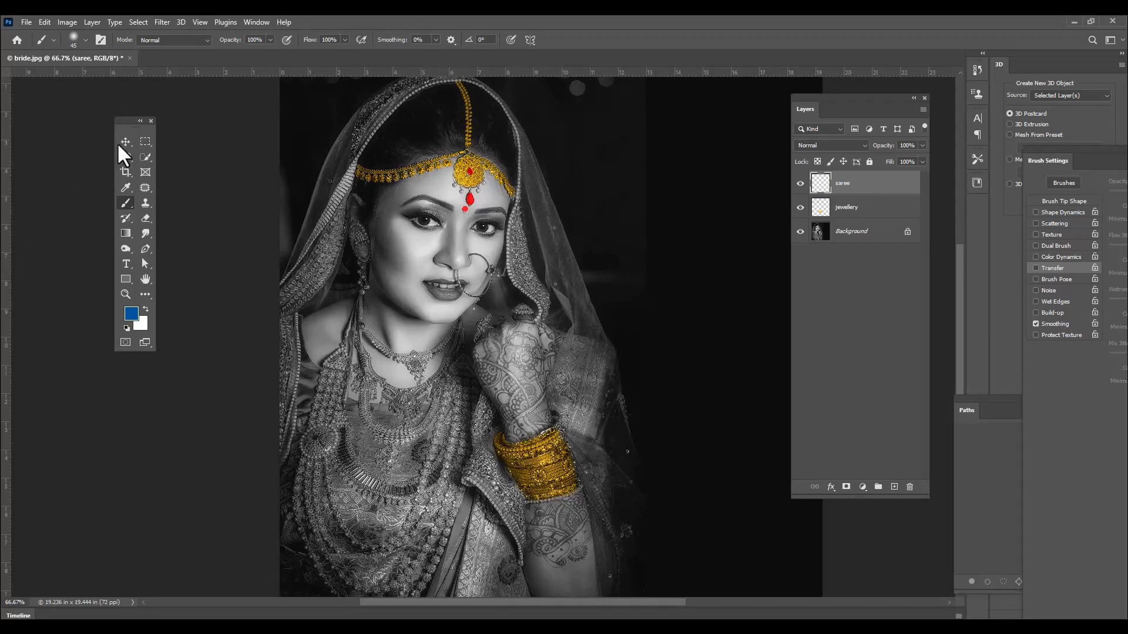
# Select the Brush tool with the Soft Round tip and enlarge it to 100 px
pyautogui.rightClick(124, 206)
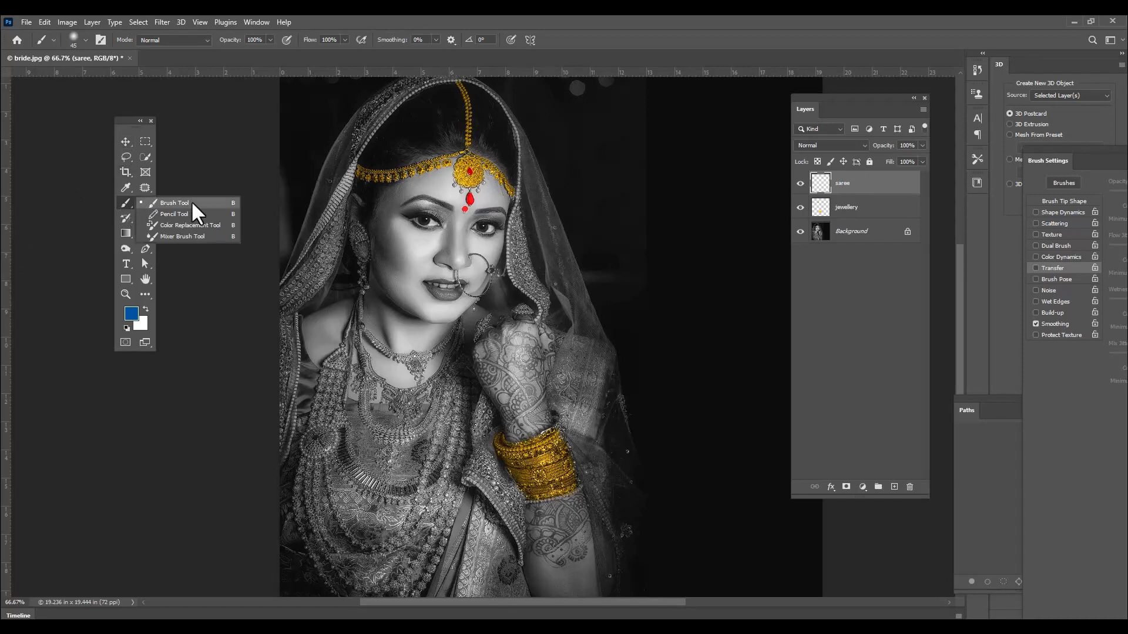
pyautogui.click(192, 203)
pyautogui.click(76, 35)
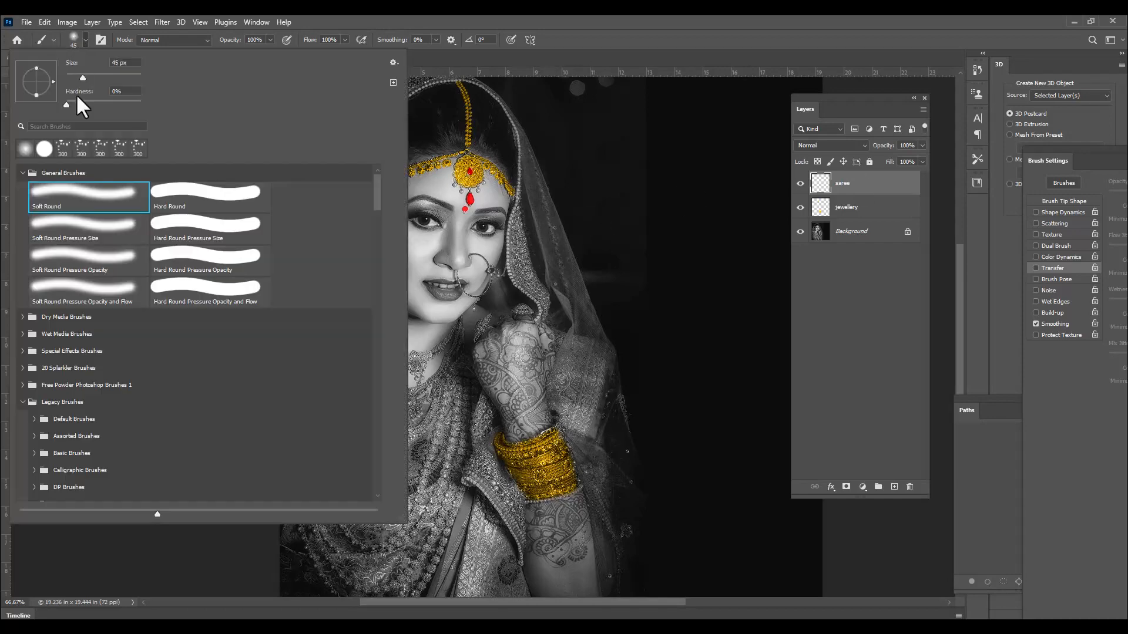
pyautogui.click(727, 27)
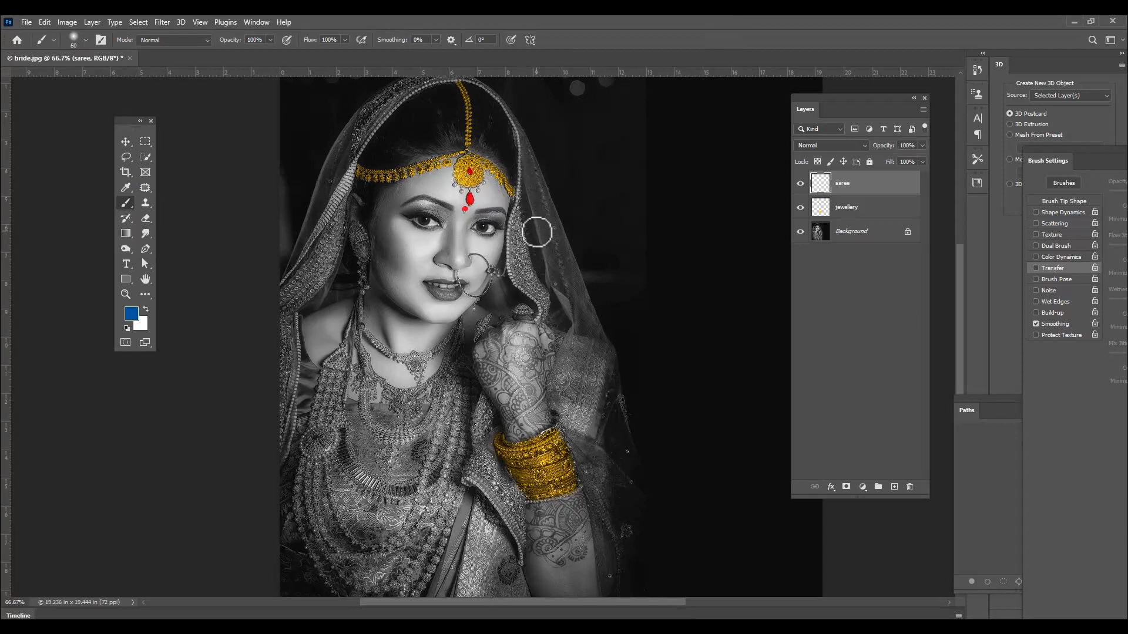
pyautogui.press(']')
pyautogui.press('[')
pyautogui.press('[')
# Paint a blue test stroke on the veil beside the face, undo it, and set the saree layer's blending mode to Color
pyautogui.moveTo(537, 193); pyautogui.dragTo(536, 226)
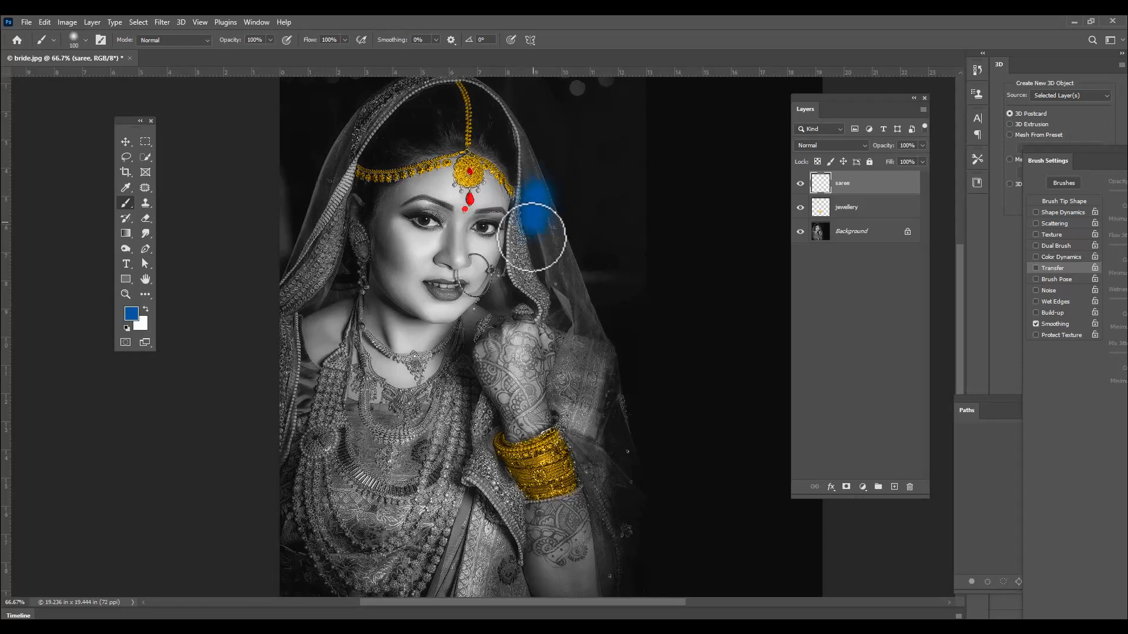
pyautogui.hotkey('ctrl', 'z')
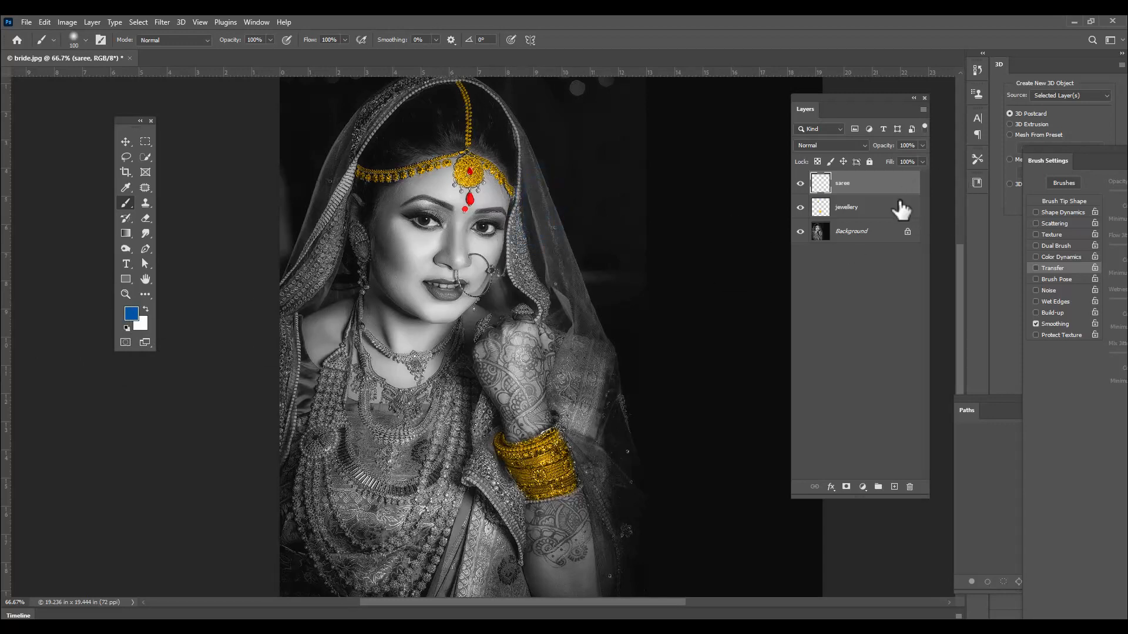
pyautogui.click(845, 146)
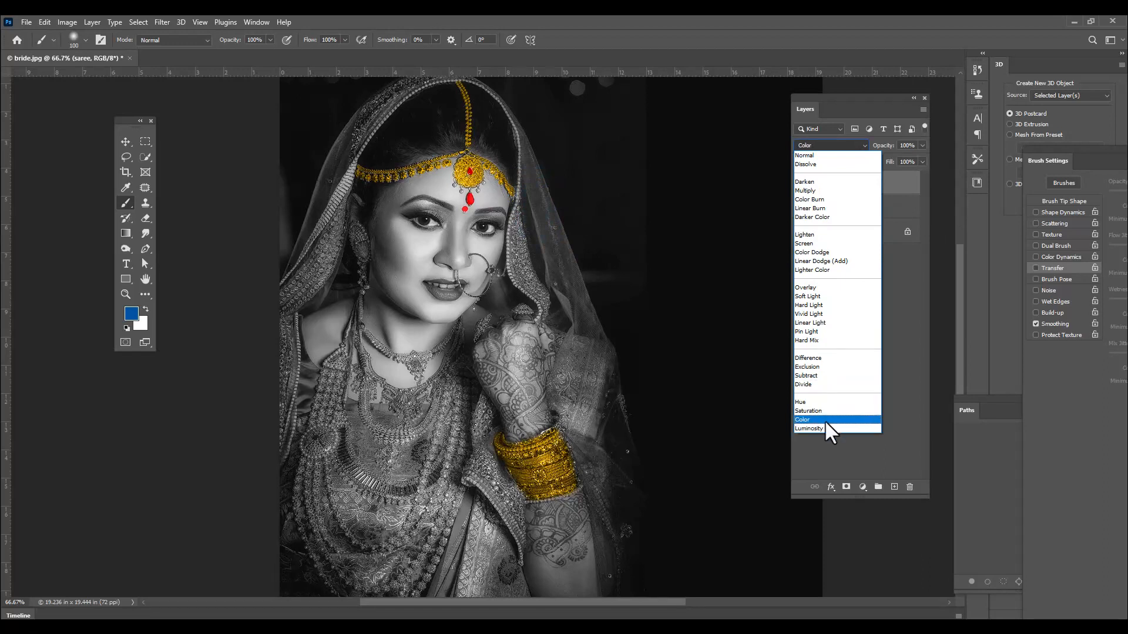
pyautogui.click(825, 421)
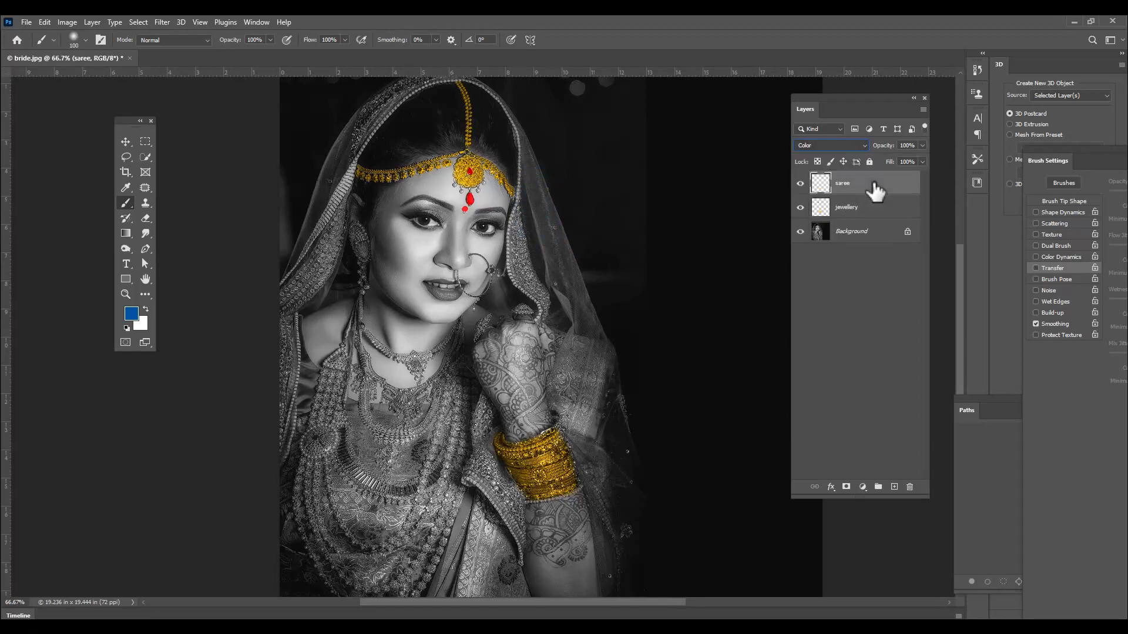
# Paint the veil hanging behind the raised hand and the saree drape beside the forearm blue on the saree layer
pyautogui.moveTo(539, 196)
pyautogui.mouseDown()
pyautogui.moveTo(545, 281)
pyautogui.moveTo(526, 254)
pyautogui.moveTo(544, 286)
pyautogui.moveTo(544, 212)
pyautogui.moveTo(576, 343)
pyautogui.moveTo(575, 320)
pyautogui.moveTo(578, 419)
pyautogui.moveTo(570, 303)
pyautogui.moveTo(605, 393)
pyautogui.moveTo(604, 493)
pyautogui.moveTo(587, 441)
pyautogui.moveTo(608, 473)
pyautogui.moveTo(611, 420)
pyautogui.moveTo(623, 587)
pyautogui.moveTo(601, 498)
pyautogui.moveTo(618, 613)
pyautogui.moveTo(643, 525)
pyautogui.moveTo(598, 381)
pyautogui.mouseUp()
pyautogui.moveTo(496, 487)
pyautogui.mouseDown()
pyautogui.moveTo(497, 465)
pyautogui.moveTo(482, 461)
pyautogui.moveTo(495, 513)
pyautogui.moveTo(501, 502)
pyautogui.moveTo(500, 578)
pyautogui.moveTo(487, 506)
pyautogui.moveTo(461, 586)
pyautogui.moveTo(497, 564)
pyautogui.moveTo(515, 589)
pyautogui.mouseUp()
pyautogui.press(']')
pyautogui.press(']')
pyautogui.press('[')
pyautogui.press('[')
pyautogui.press('[')
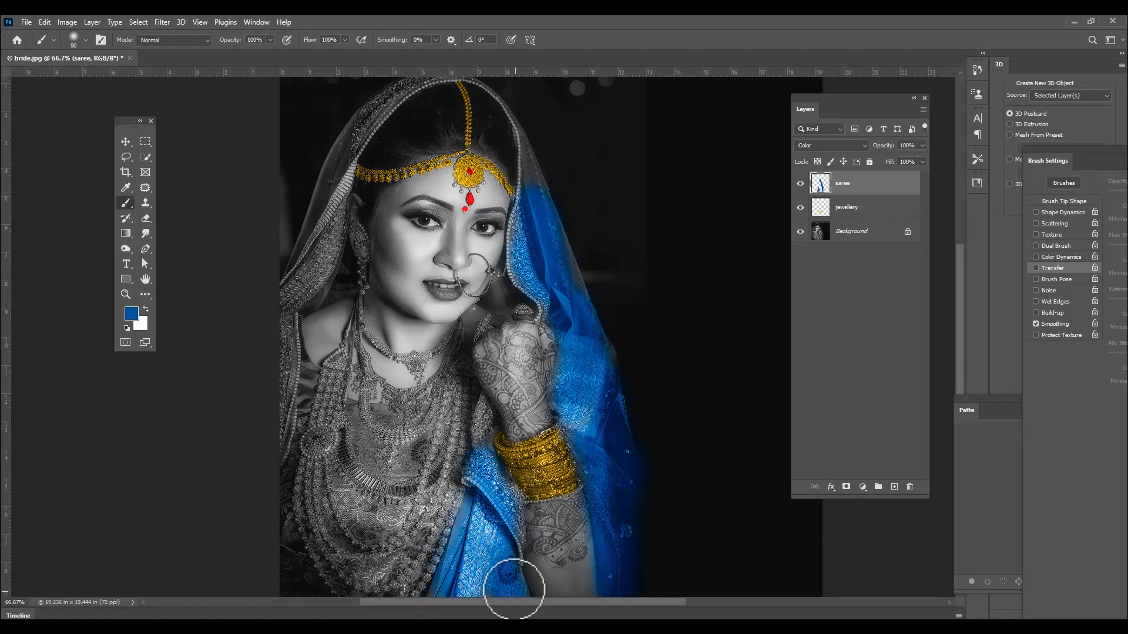
# Paint the narrow veil edge blue from beside the temple up to the top of the head with a smaller brush
pyautogui.press('[')
pyautogui.press('[')
pyautogui.press('[')
pyautogui.press('[')
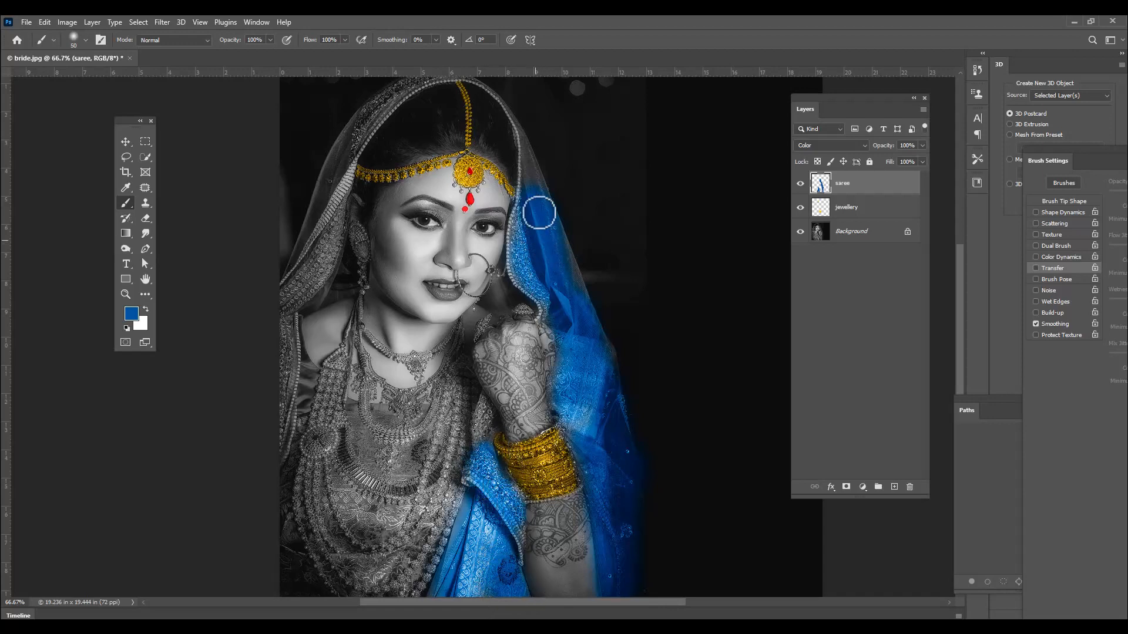
pyautogui.scroll(3, 526, 186)
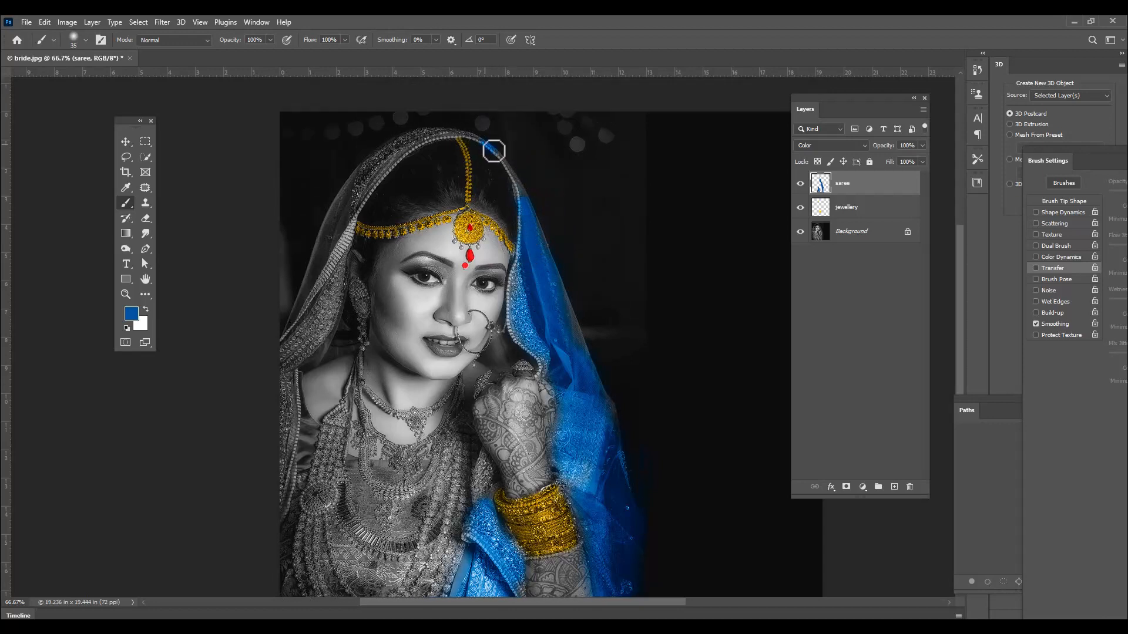
pyautogui.press(']')
pyautogui.press(']')
pyautogui.press(']')
pyautogui.press(']')
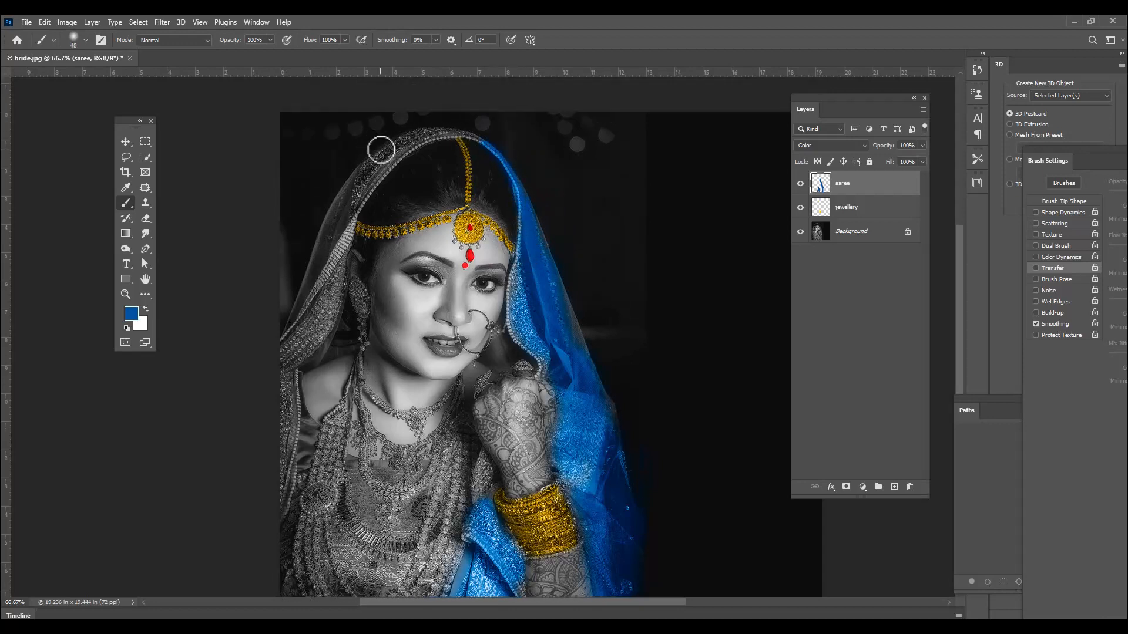
# Paint the rest of the veil blue, from the crown down the other side of the face to the shoulder
pyautogui.moveTo(421, 133)
pyautogui.mouseDown()
pyautogui.moveTo(353, 188)
pyautogui.moveTo(335, 221)
pyautogui.moveTo(387, 154)
pyautogui.mouseUp()
pyautogui.press('[')
pyautogui.press('[')
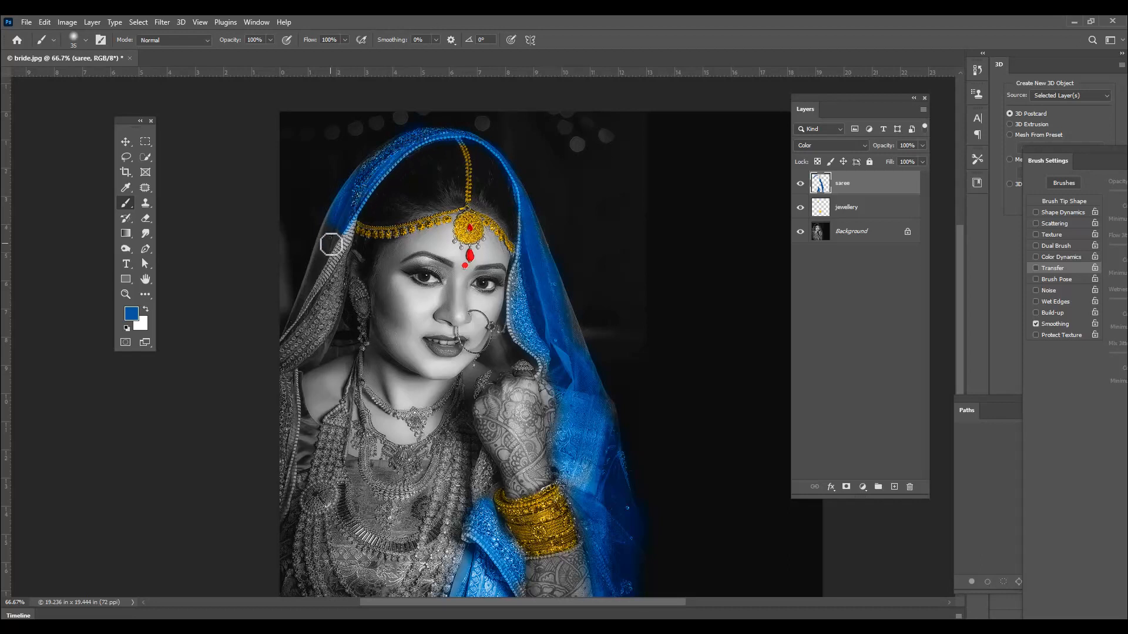
pyautogui.press(']')
pyautogui.press(']')
pyautogui.press(']')
pyautogui.moveTo(330, 235)
pyautogui.mouseDown()
pyautogui.moveTo(323, 285)
pyautogui.moveTo(345, 235)
pyautogui.moveTo(324, 265)
pyautogui.moveTo(323, 248)
pyautogui.moveTo(299, 331)
pyautogui.moveTo(317, 287)
pyautogui.moveTo(305, 317)
pyautogui.moveTo(336, 280)
pyautogui.moveTo(321, 347)
pyautogui.moveTo(287, 350)
pyautogui.moveTo(297, 336)
pyautogui.moveTo(291, 347)
pyautogui.moveTo(309, 352)
pyautogui.moveTo(326, 322)
pyautogui.mouseUp()
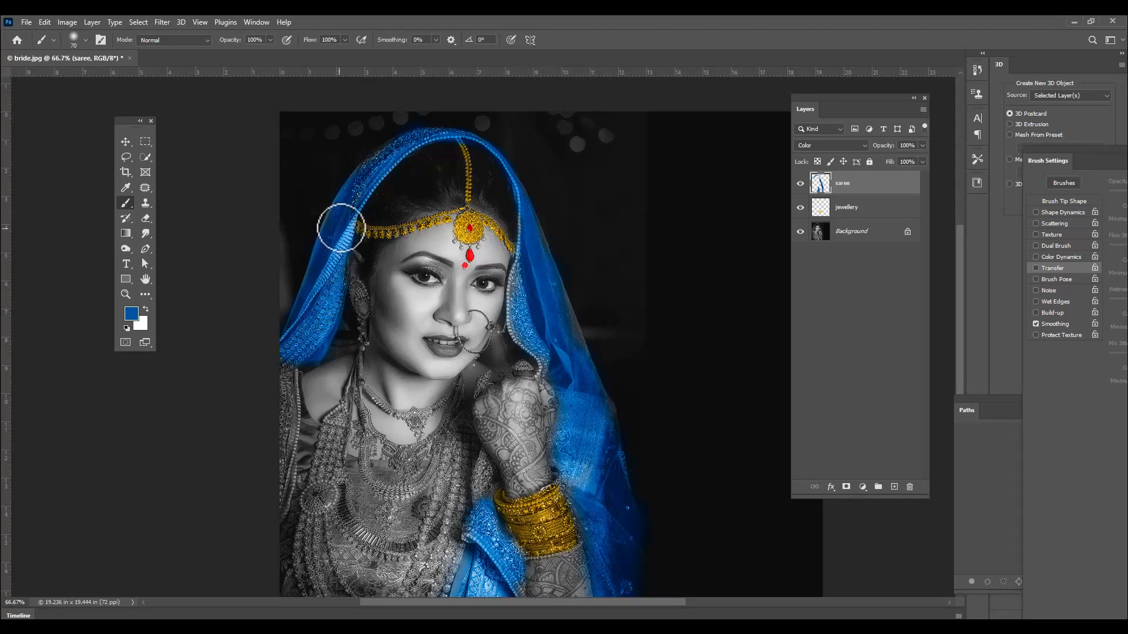
pyautogui.press('[')
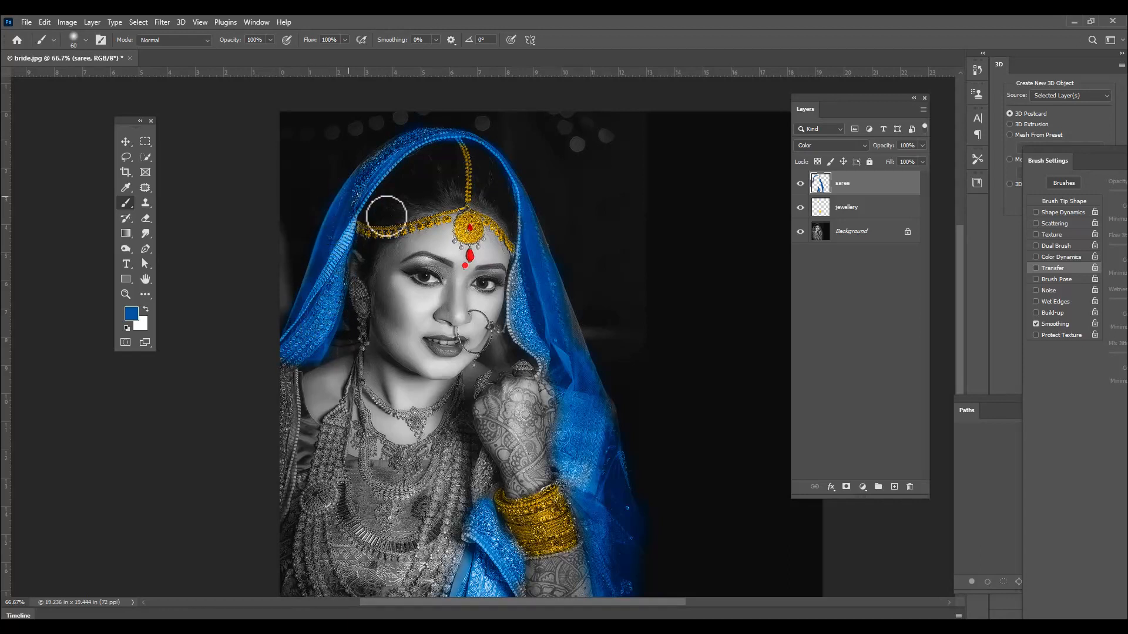
# Clean the blue spill along the veil's outer edge with white paint on the saree layer, then restore blue as the painting colour
pyautogui.moveTo(564, 315)
pyautogui.mouseDown()
pyautogui.moveTo(609, 421)
pyautogui.moveTo(609, 410)
pyautogui.mouseUp()
pyautogui.press('[')
pyautogui.press('[')
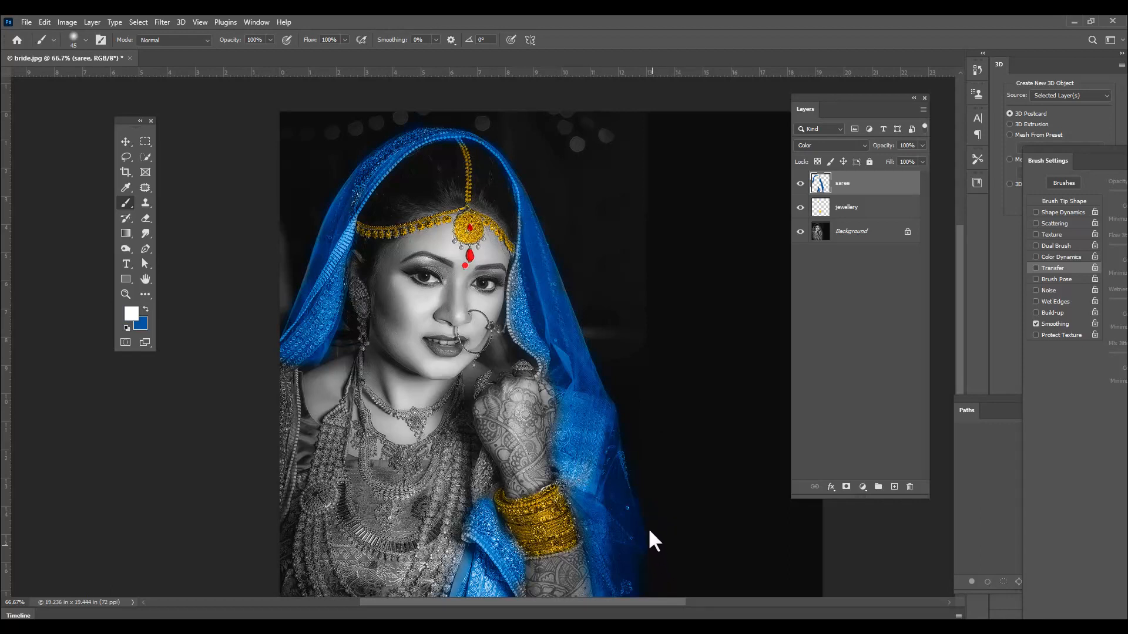
pyautogui.click(145, 309)
pyautogui.press('[')
# Paint the lower end of the saree drape blue at the photo's bottom edge with a slightly larger brush
pyautogui.hotkey('ctrl', '-')
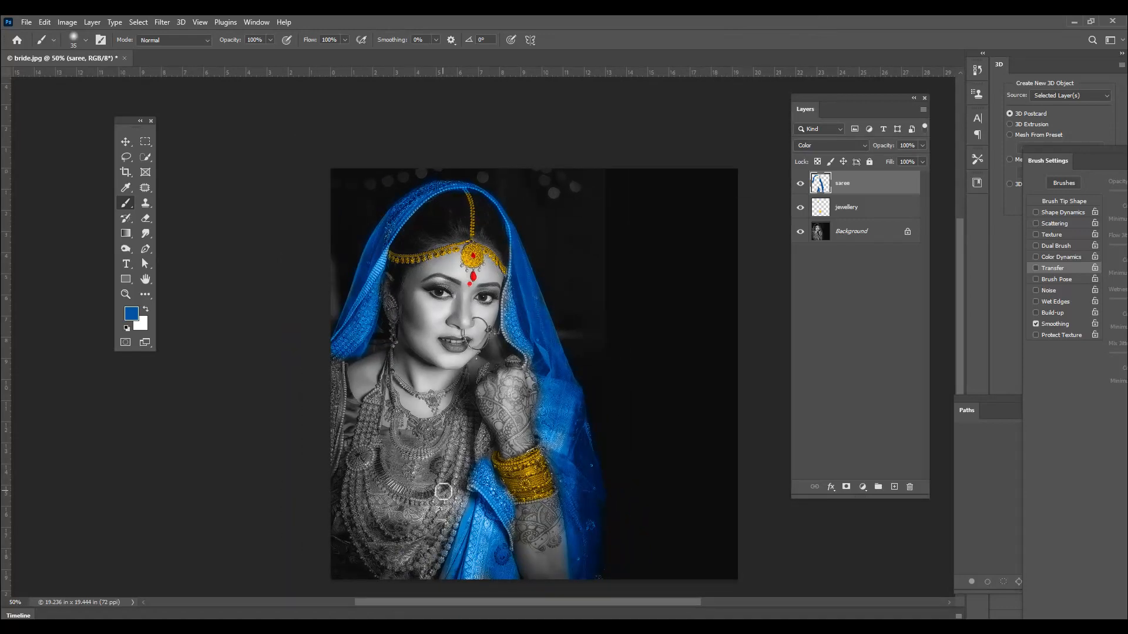
pyautogui.press(']')
pyautogui.press(']')
pyautogui.moveTo(455, 577); pyautogui.dragTo(485, 572)
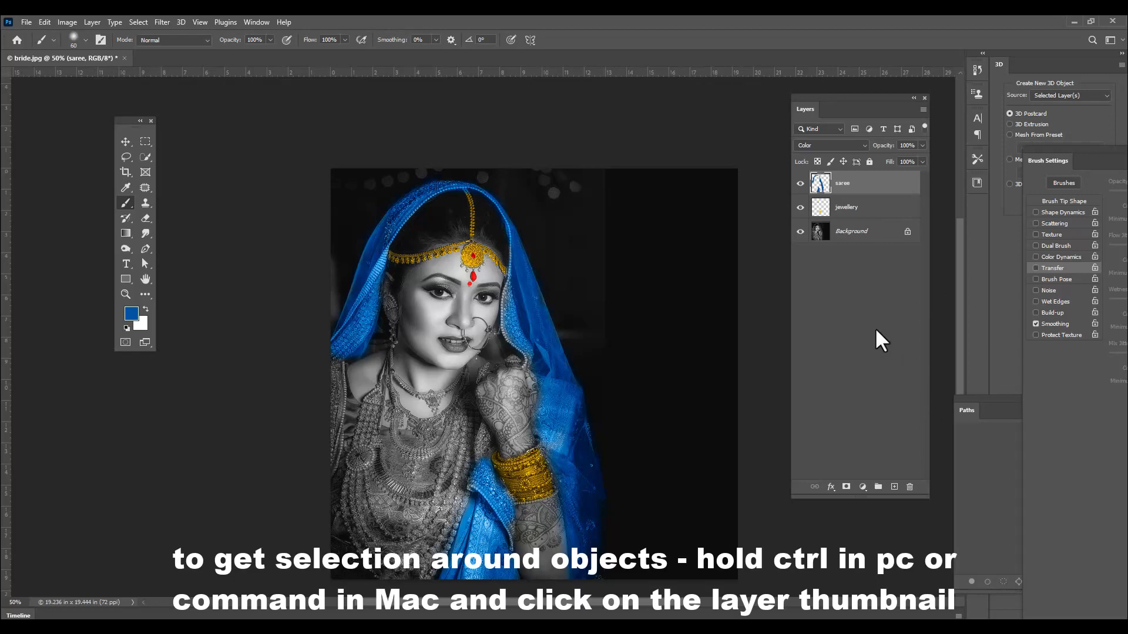
# Load the saree layer's painted area as a selection and copy it to a new layer
pyautogui.keyDown('ctrl'); pyautogui.click(815, 187); pyautogui.keyUp('ctrl')
pyautogui.click(146, 142)
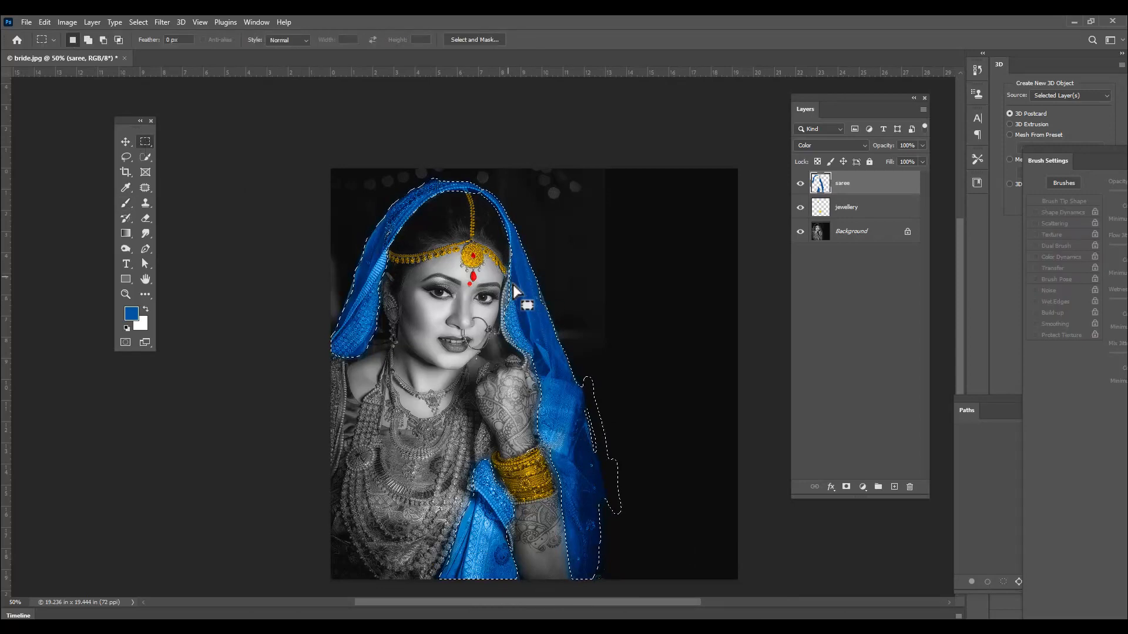
pyautogui.rightClick(531, 290)
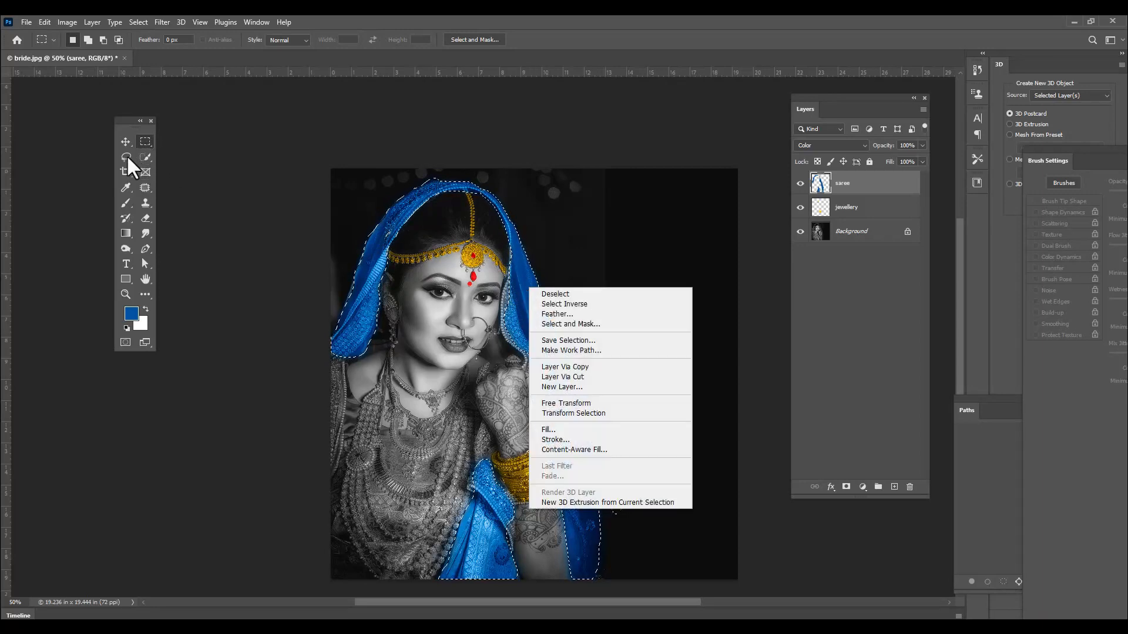
pyautogui.click(589, 368)
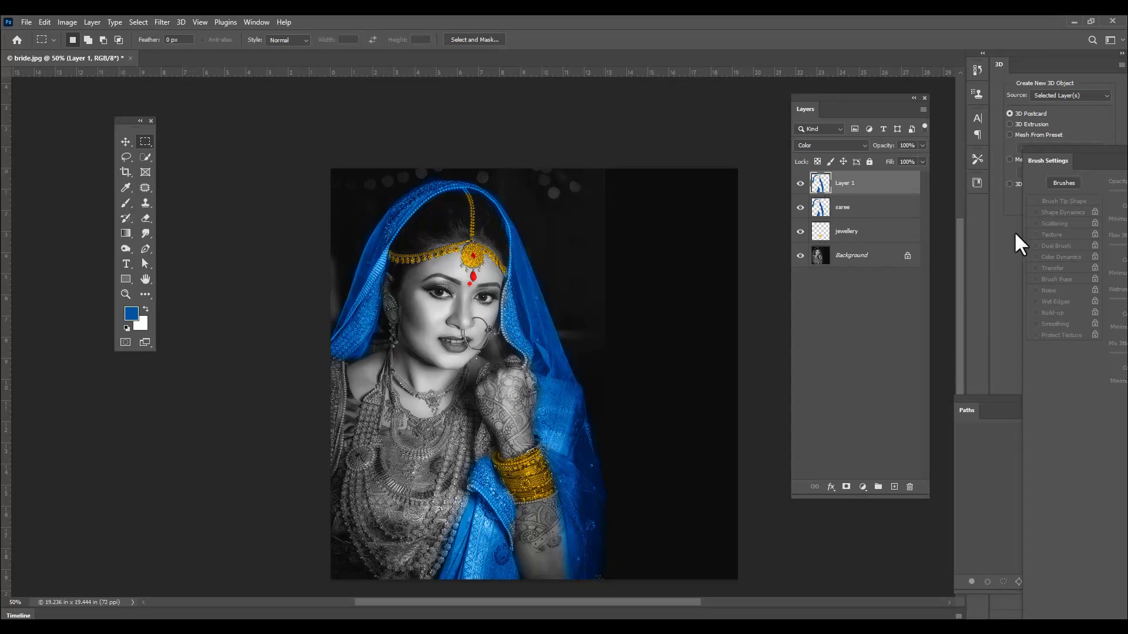
# Fill the painted area of Layer 1 with dark green 197707 and deselect it
pyautogui.moveTo(820, 183)
pyautogui.mouseDown()
pyautogui.moveTo(829, 199)
pyautogui.moveTo(826, 189)
pyautogui.mouseUp()
pyautogui.keyDown('ctrl'); pyautogui.click(822, 183); pyautogui.keyUp('ctrl')
pyautogui.click(131, 313)
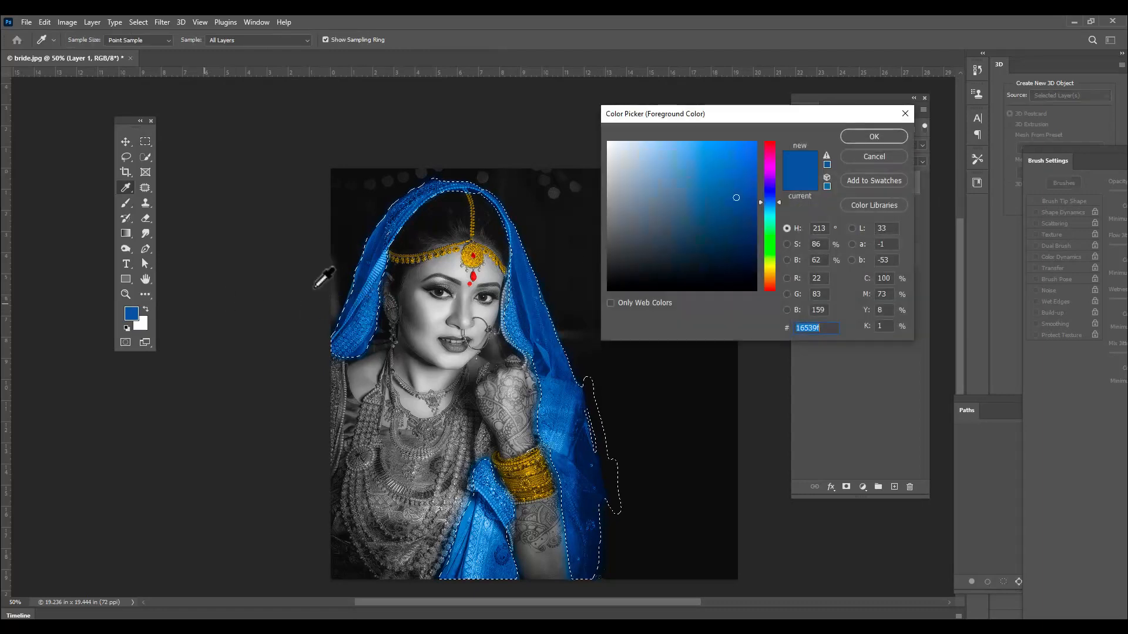
pyautogui.click(765, 245)
pyautogui.click(747, 222)
pyautogui.click(864, 137)
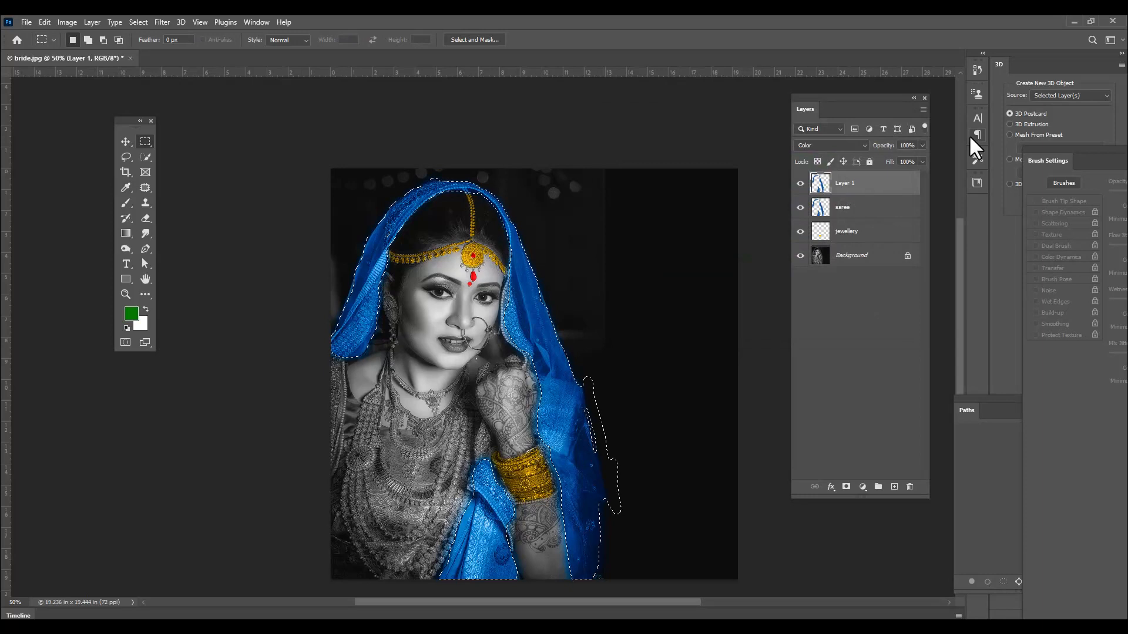
pyautogui.hotkey('alt', 'BackSpace')
pyautogui.hotkey('ctrl', 'd')
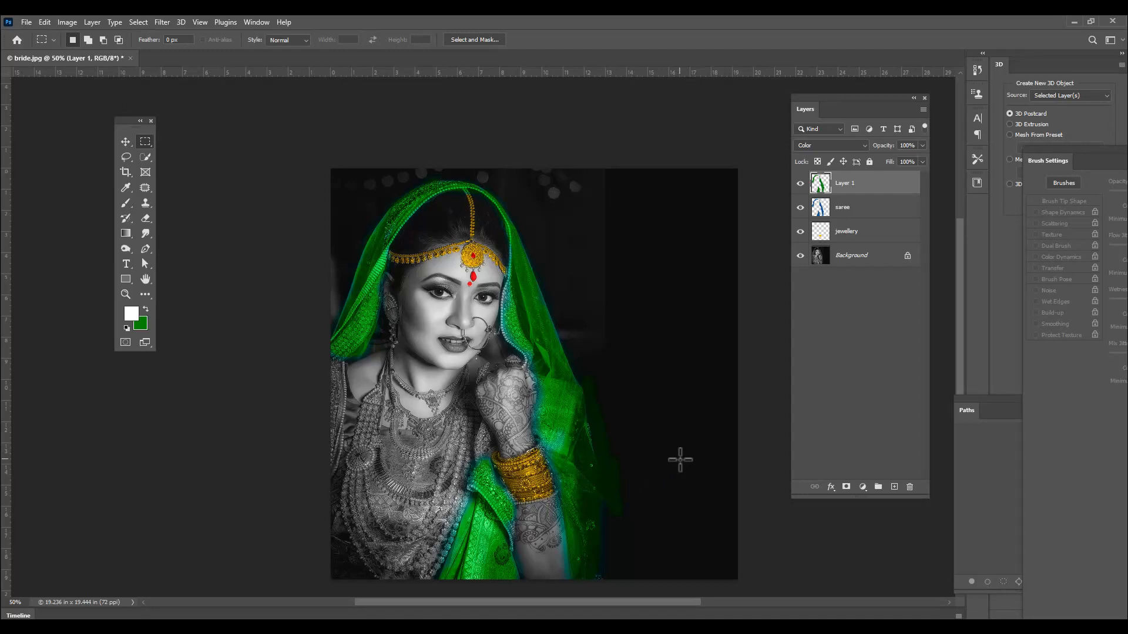
# Paint out the green spill beyond the veil's outer edge with a larger white brush and touch up the veil near the crown
pyautogui.click(125, 203)
pyautogui.press(']')
pyautogui.press(']')
pyautogui.press(']')
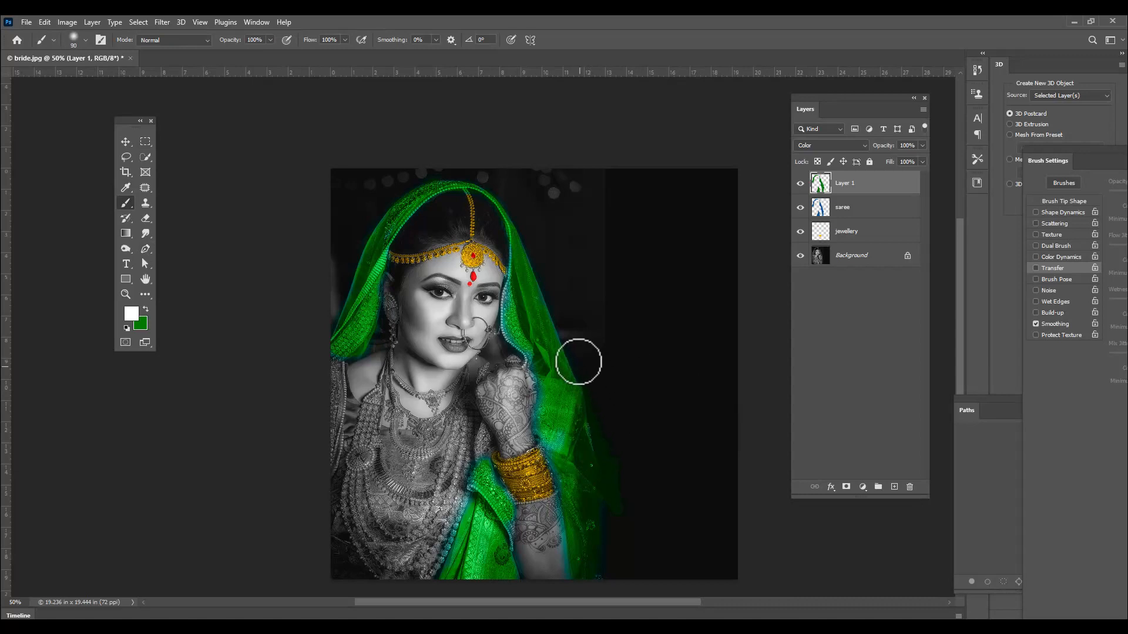
pyautogui.moveTo(595, 395)
pyautogui.mouseDown()
pyautogui.moveTo(630, 524)
pyautogui.moveTo(617, 478)
pyautogui.moveTo(623, 524)
pyautogui.mouseUp()
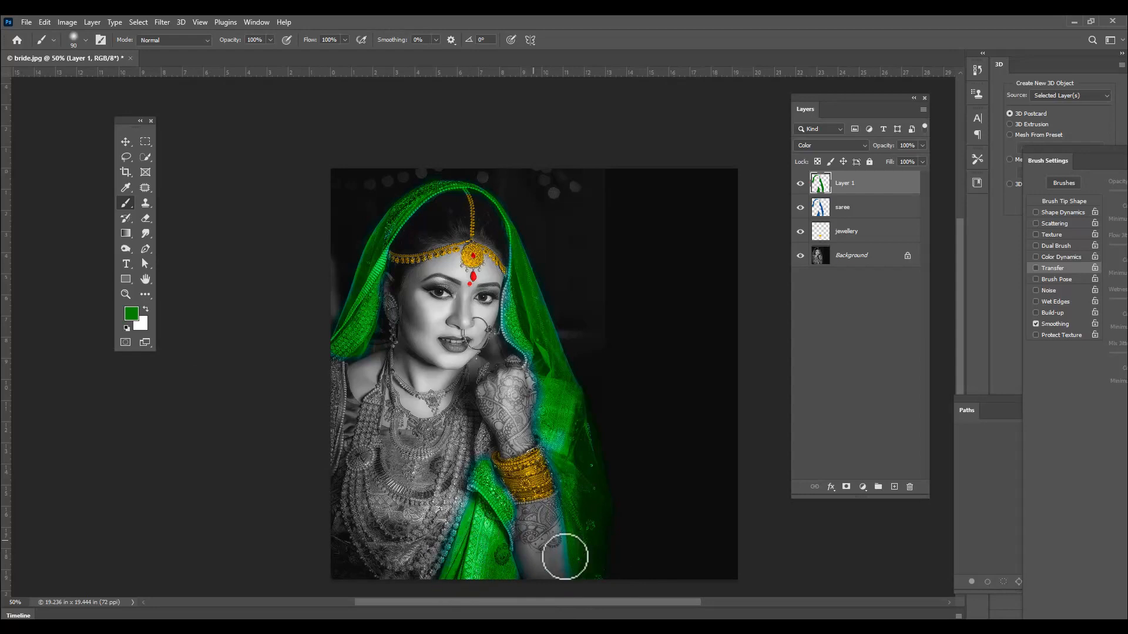
pyautogui.moveTo(497, 184); pyautogui.dragTo(508, 195)
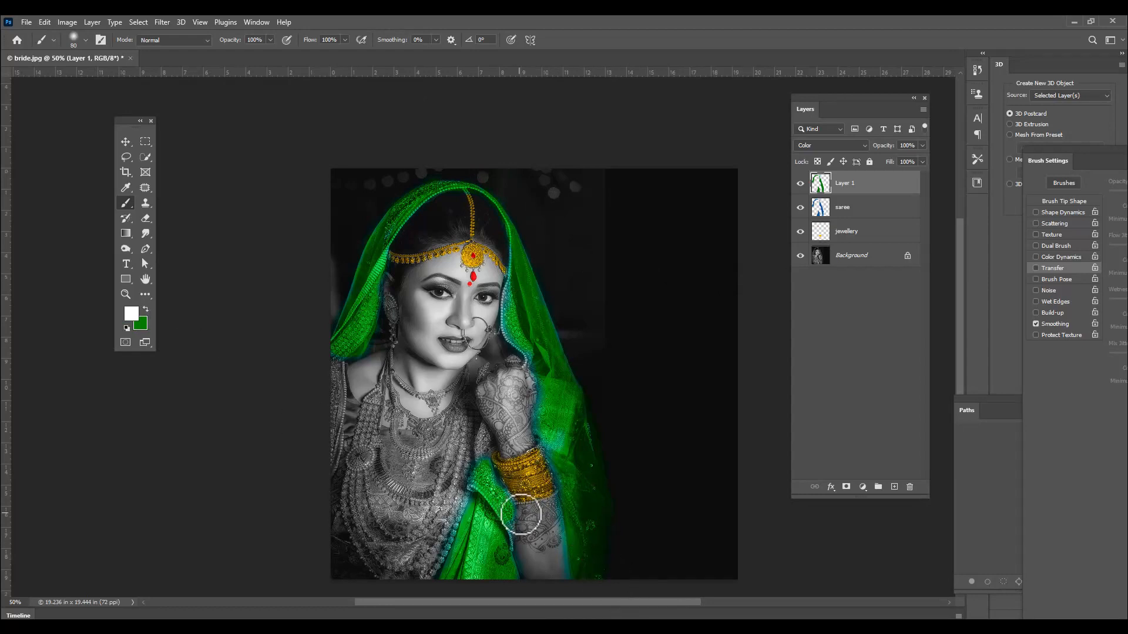
pyautogui.press('[')
pyautogui.press('[')
pyautogui.press('[')
# Load the green painted area of Layer 1 as a selection and copy it to another new layer
pyautogui.click(125, 141)
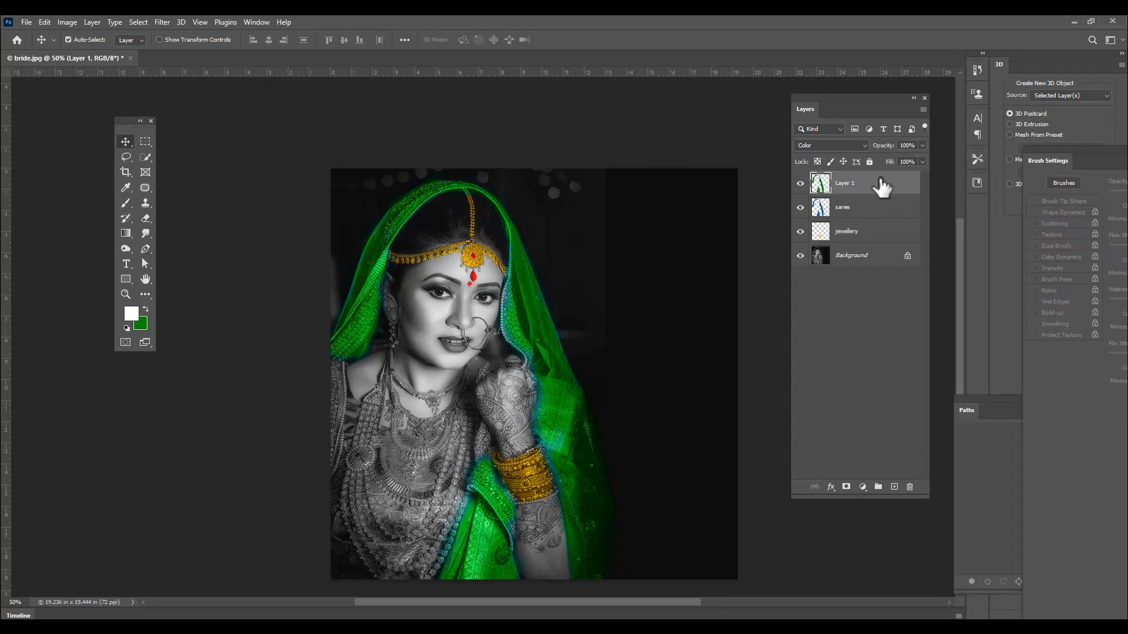
pyautogui.keyDown('ctrl'); pyautogui.click(822, 184); pyautogui.keyUp('ctrl')
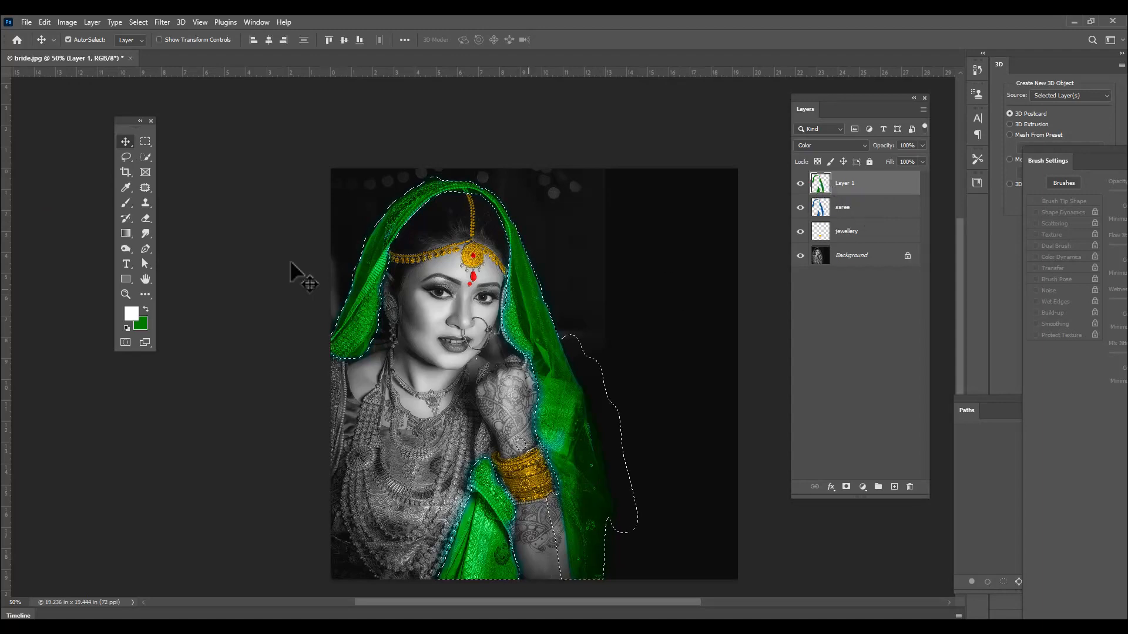
pyautogui.click(145, 142)
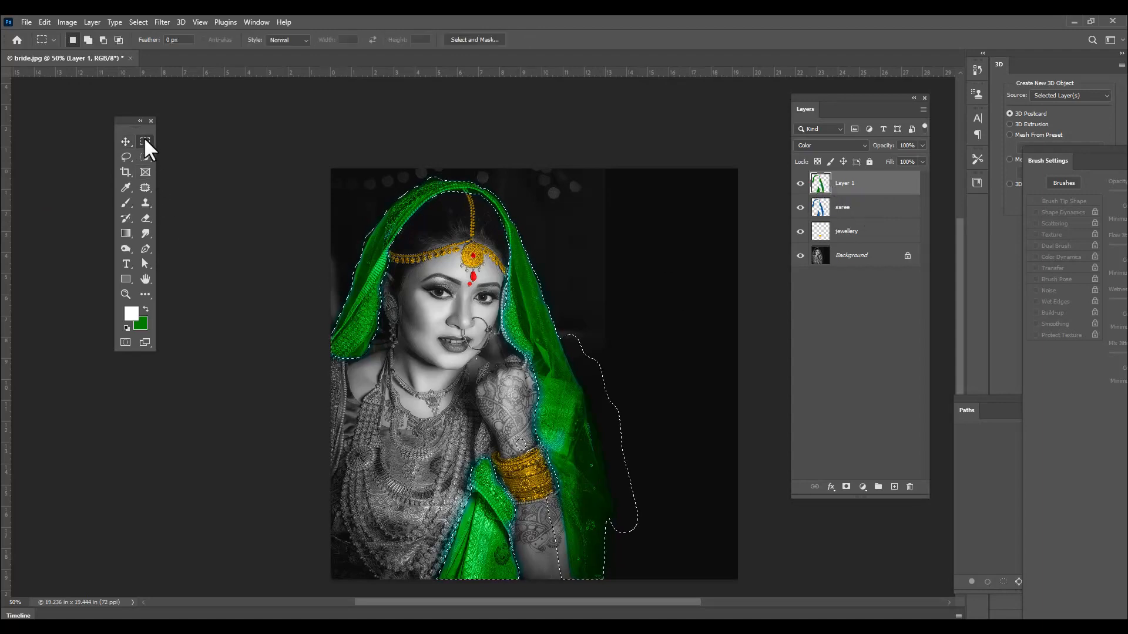
pyautogui.rightClick(521, 296)
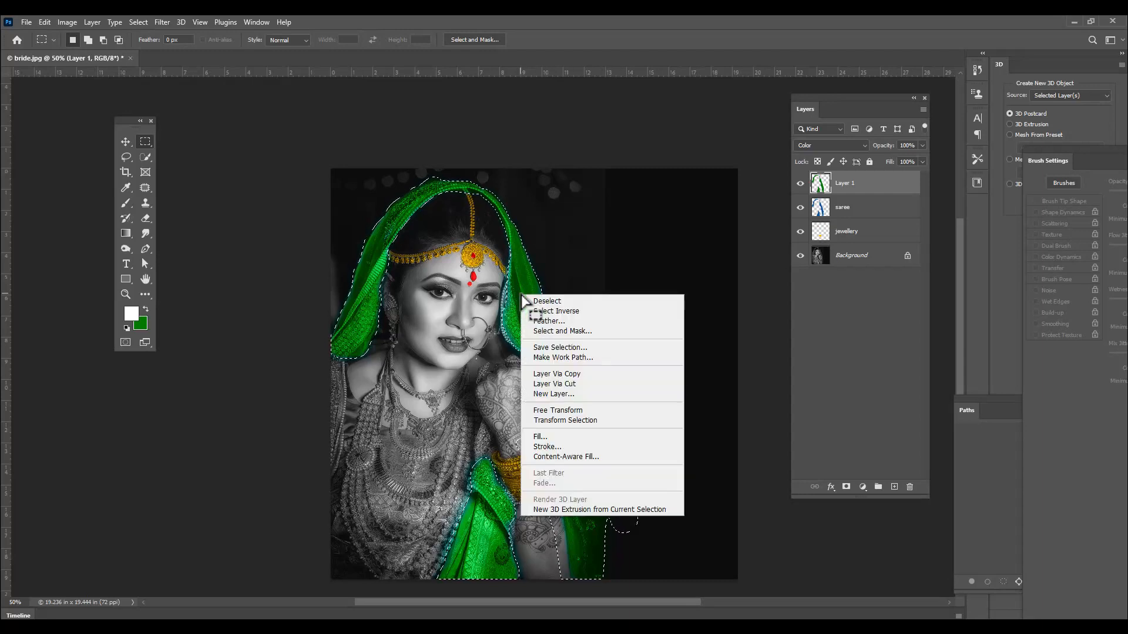
pyautogui.click(582, 374)
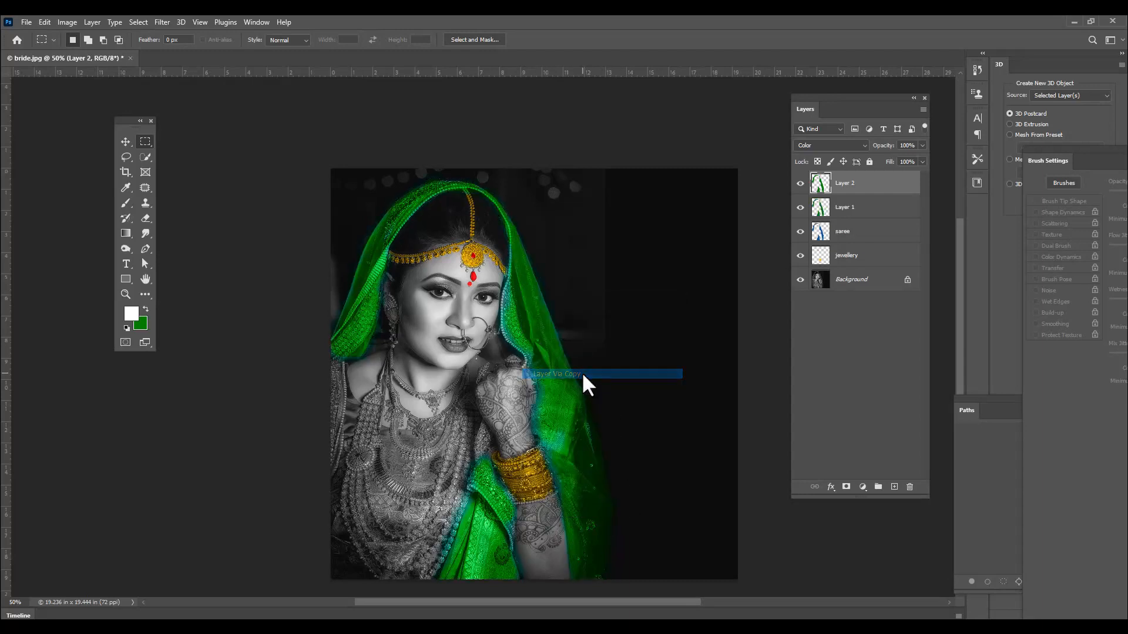
# Fill the painted area of Layer 2 with yellow fff600 and deselect it
pyautogui.keyDown('ctrl'); pyautogui.click(820, 184); pyautogui.keyUp('ctrl')
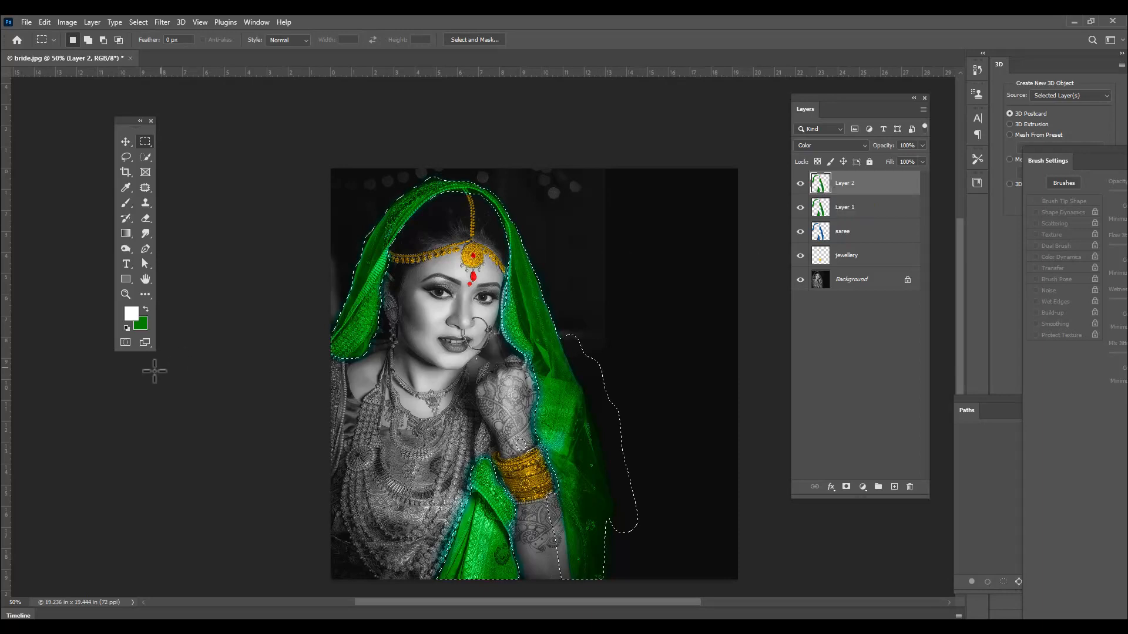
pyautogui.click(145, 308)
pyautogui.click(130, 315)
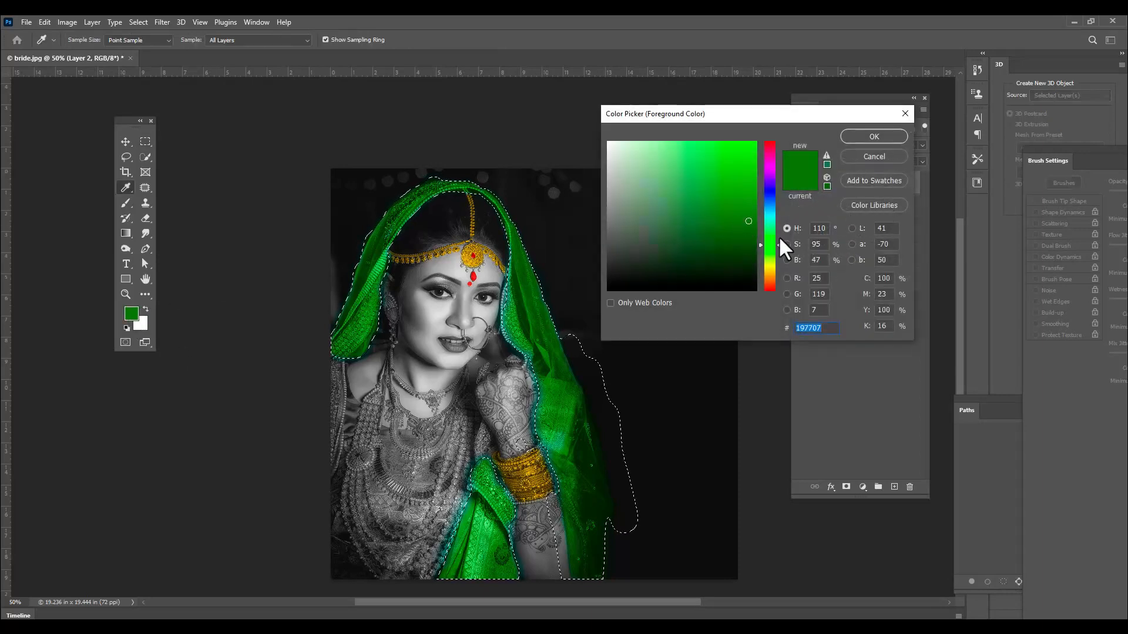
pyautogui.click(770, 266)
pyautogui.click(739, 153)
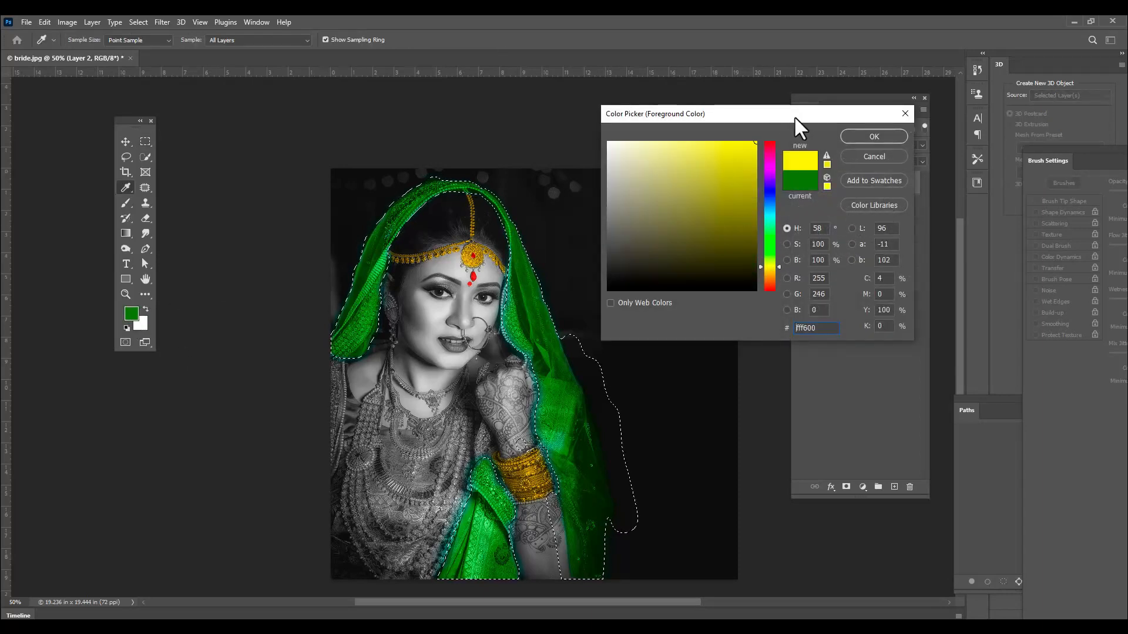
pyautogui.click(874, 134)
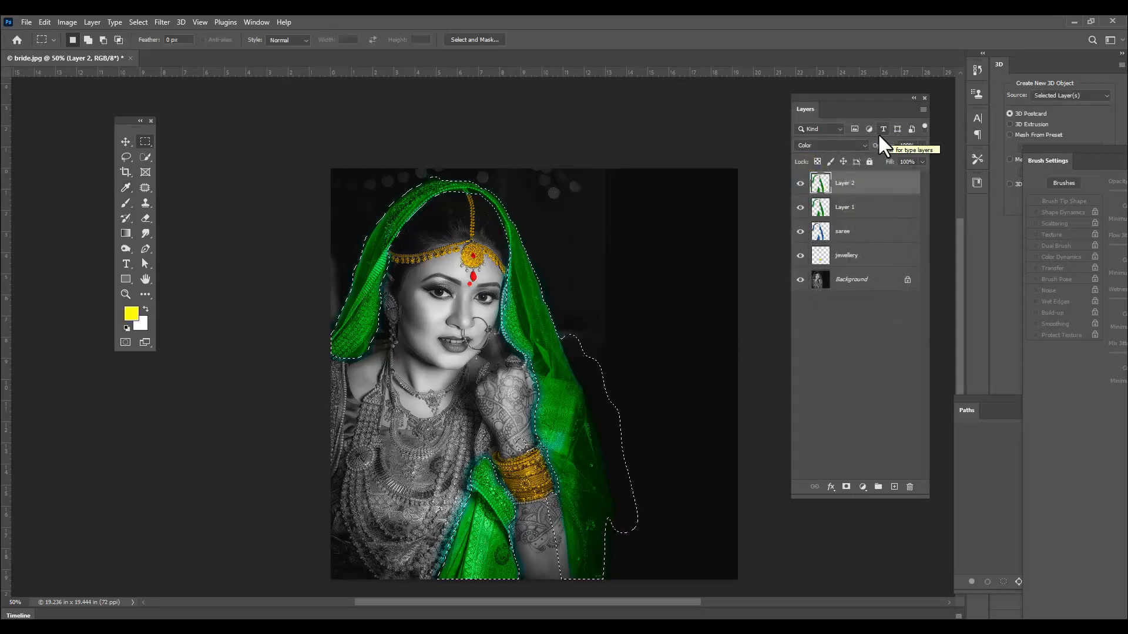
pyautogui.hotkey('alt', 'BackSpace')
pyautogui.hotkey('ctrl', 'd')
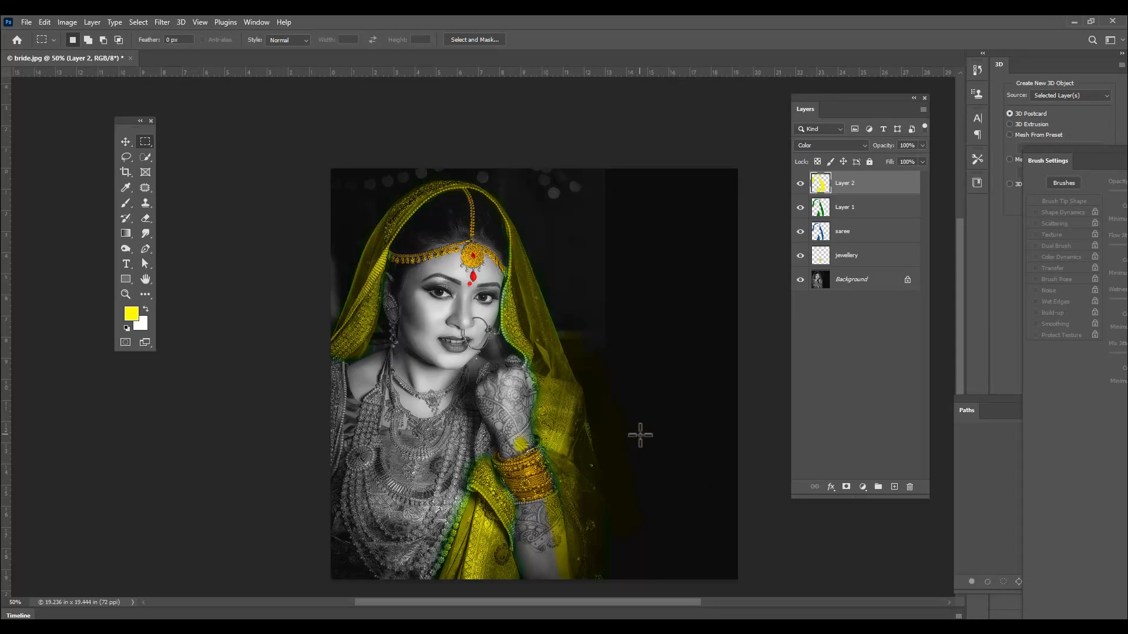
# Paint out the yellow spill beyond the veil's outer edge with a white brush enlarged to 200
pyautogui.moveTo(123, 202); pyautogui.dragTo(168, 203)
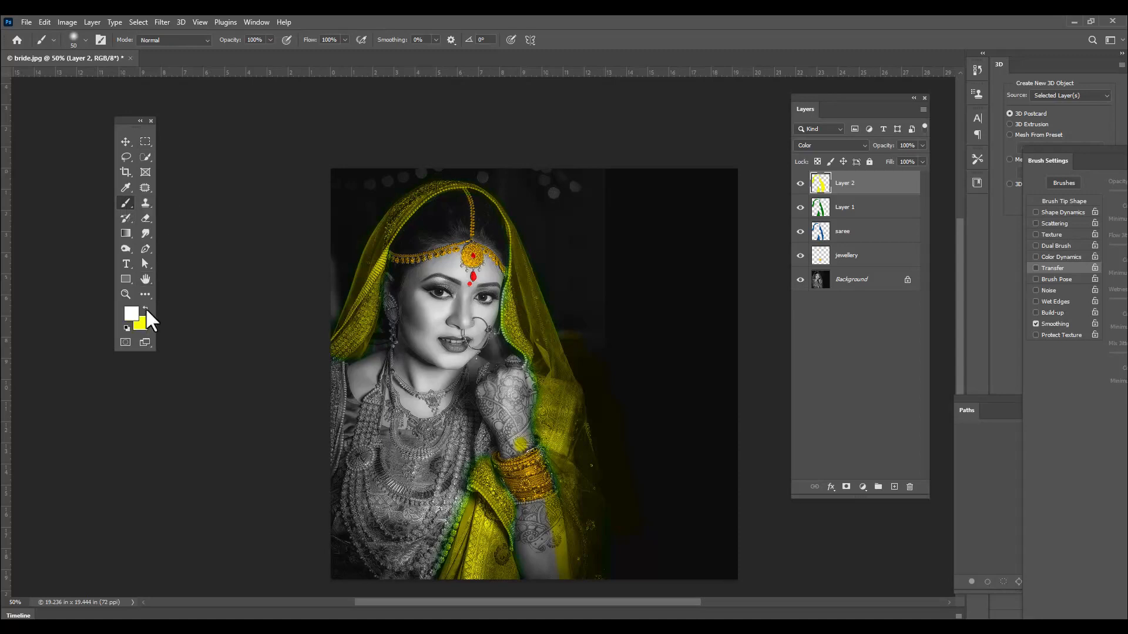
pyautogui.press(']')
pyautogui.press(']')
pyautogui.press(']')
pyautogui.press(']')
pyautogui.press(']')
pyautogui.press(']')
pyautogui.press(']')
pyautogui.press(']')
pyautogui.press(']')
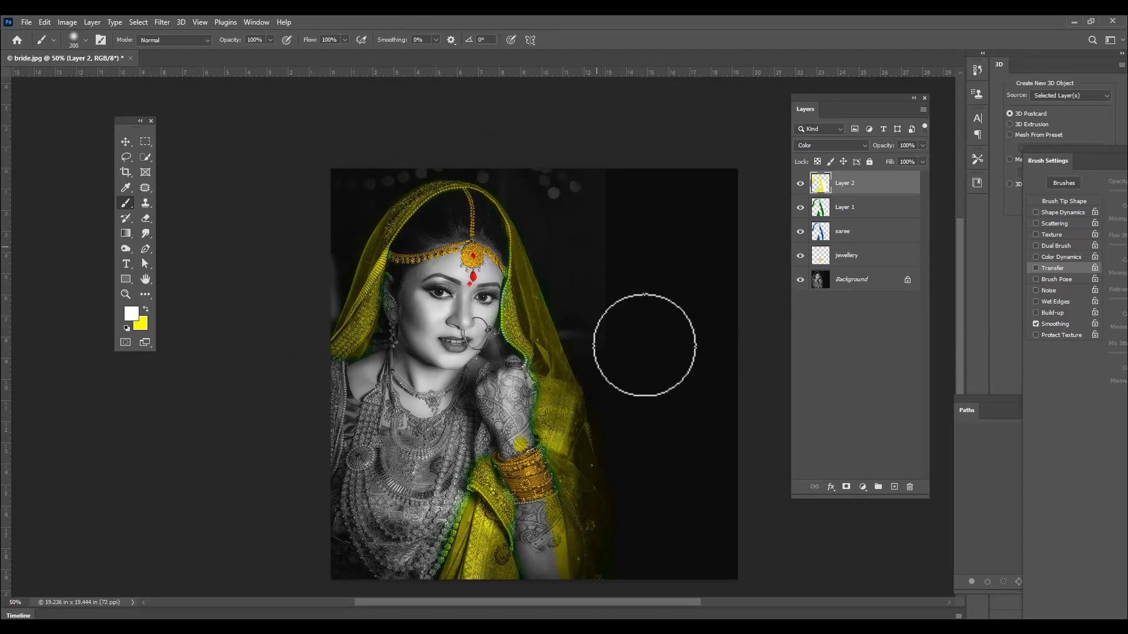
# Compare the yellow, green and blue versions one at a time, leaving only the blue saree layer shown and selected
pyautogui.click(800, 207)
pyautogui.click(800, 231)
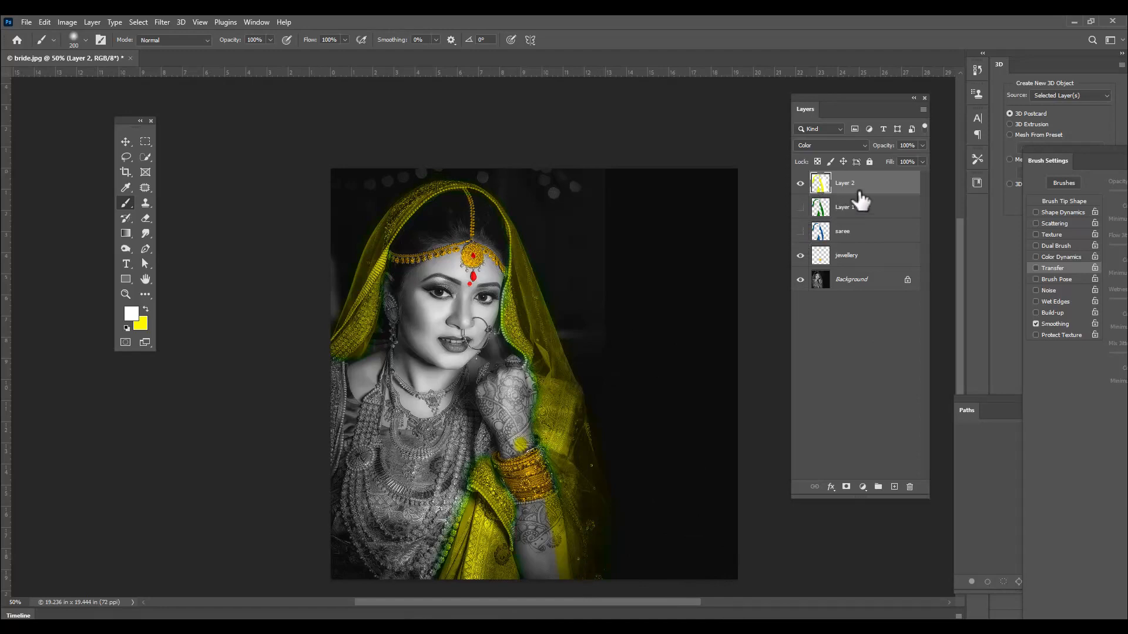
pyautogui.click(800, 183)
pyautogui.click(800, 207)
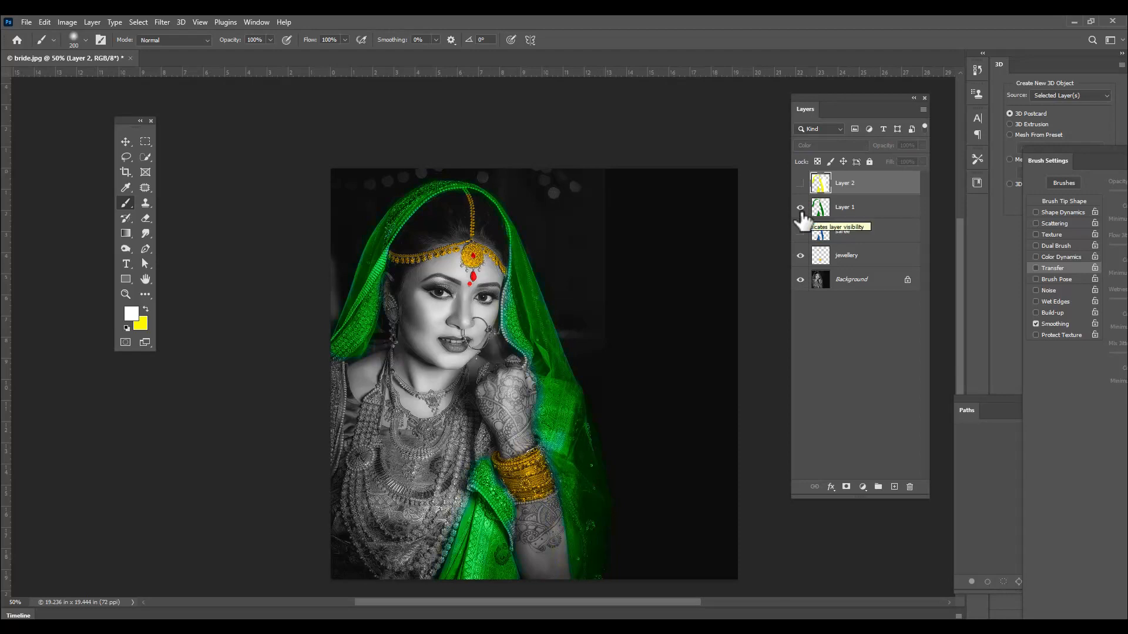
pyautogui.click(800, 206)
pyautogui.click(800, 231)
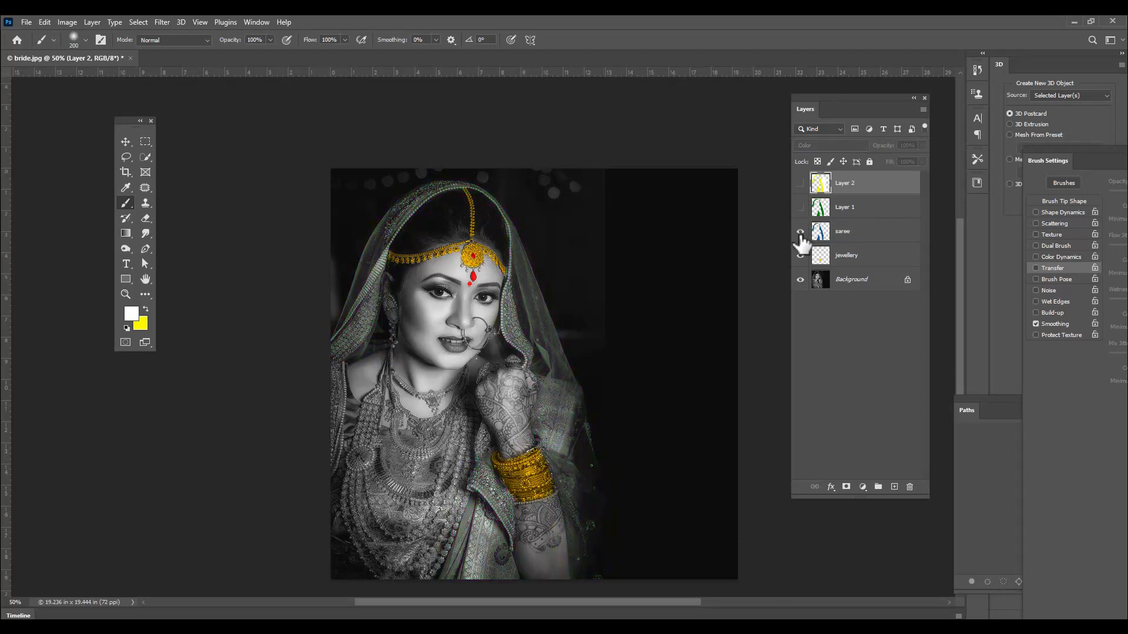
pyautogui.click(863, 233)
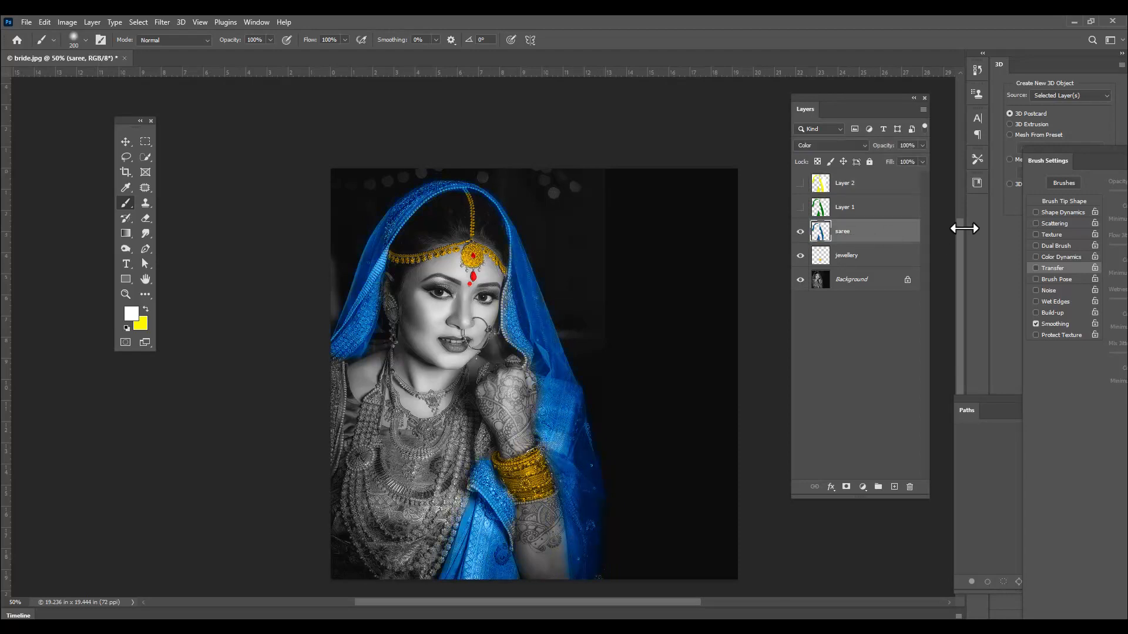